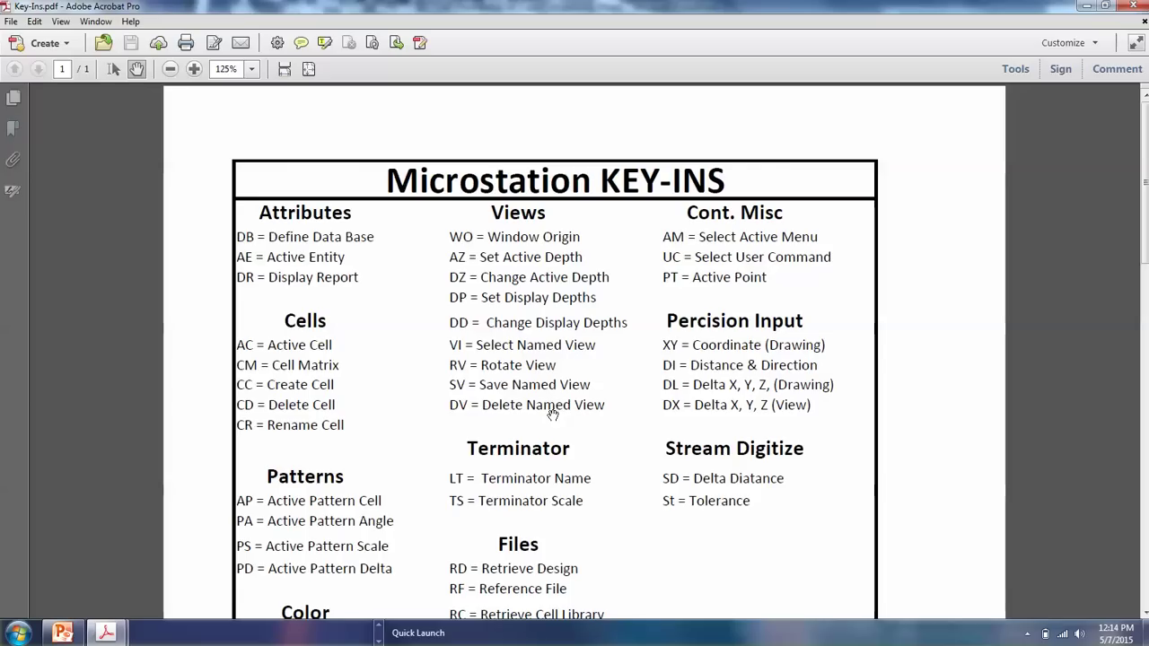
Examine the list of MicroStation key-ins in the PDF from beginning to end
left_click_drag(553, 427, 559, 334)
scroll(558, 334, "down", 6)
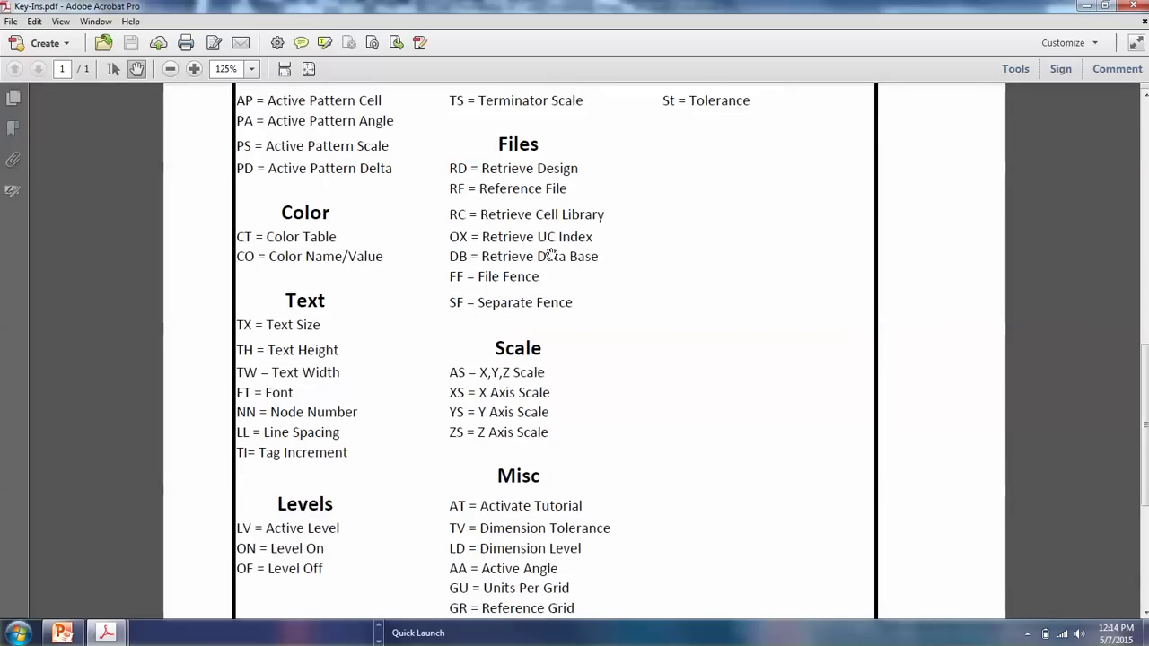
scroll(563, 253, "up", 7)
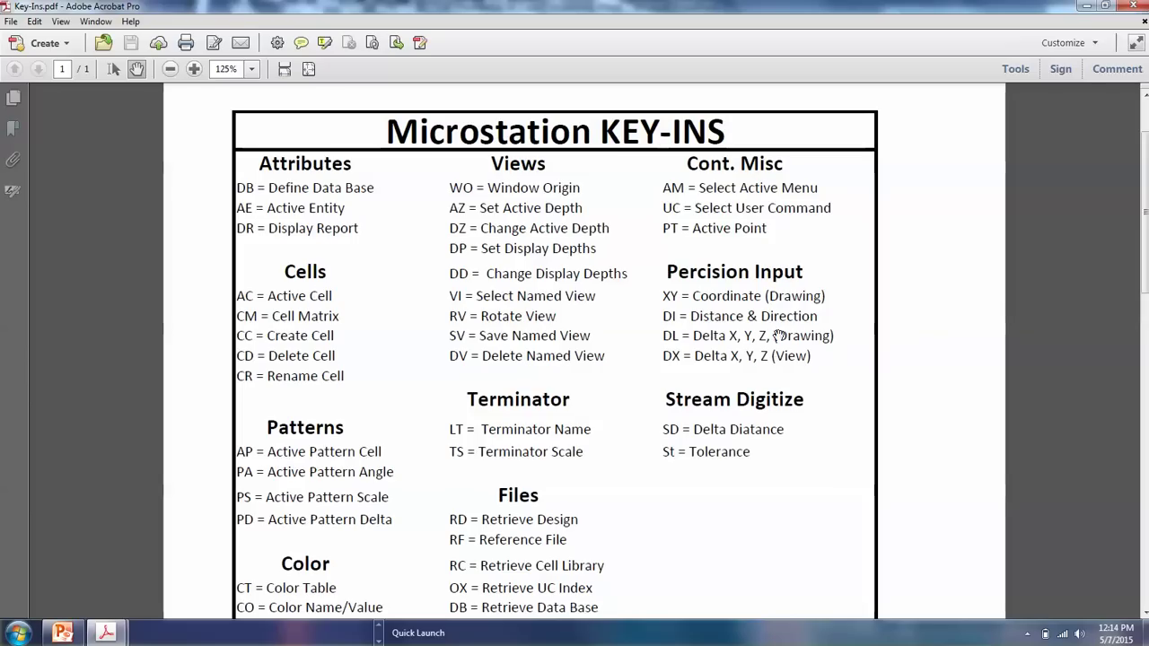
Leave the key-ins PDF and the presentation, and switch to the Foundry Street Station drawing in MicroStation
left_click(1131, 7)
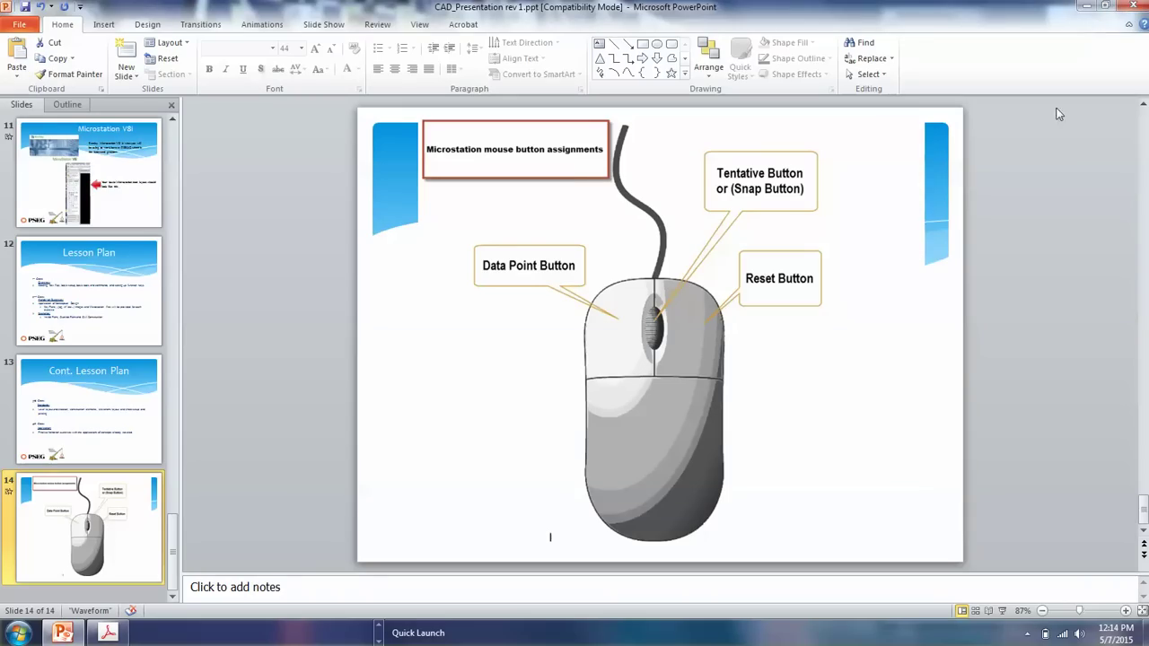
left_click(1087, 7)
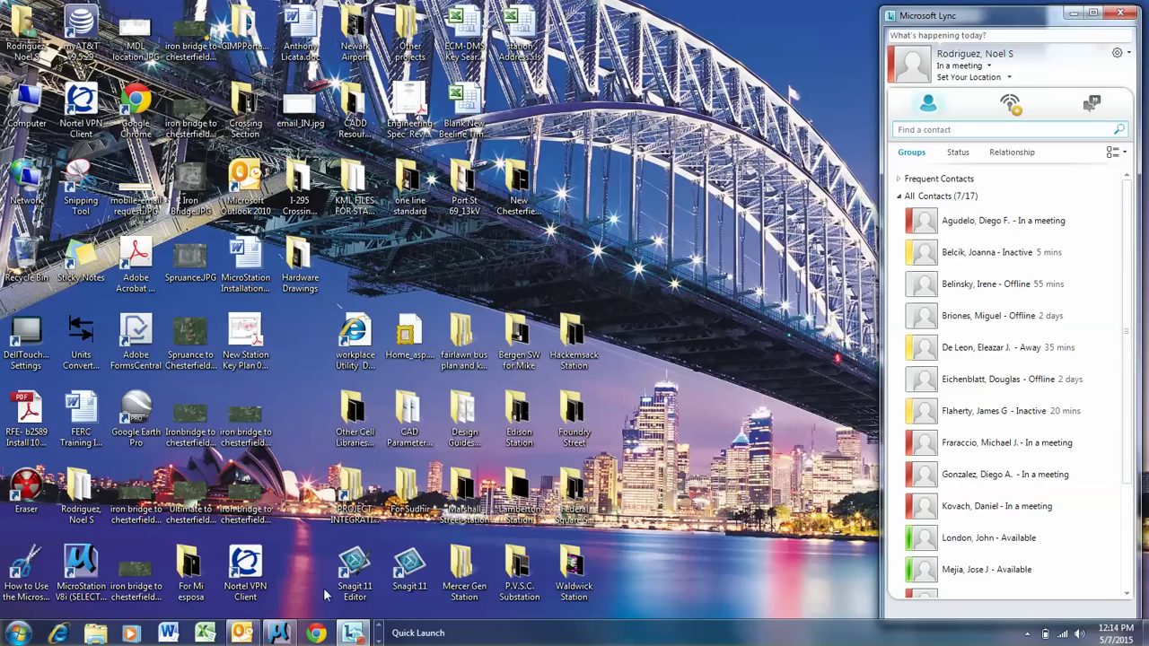
left_click(280, 633)
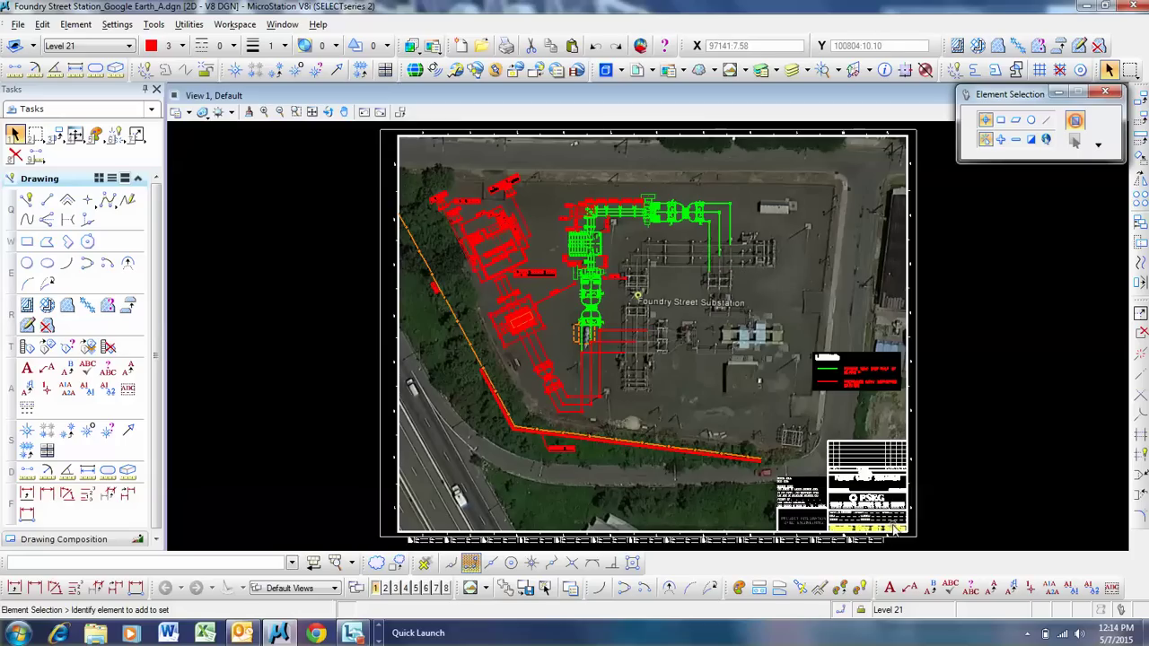
Examine the title block and the overall sheet layout of the Foundry Street Station drawing
scroll(903, 519, "up", 2)
scroll(905, 519, "up", 1)
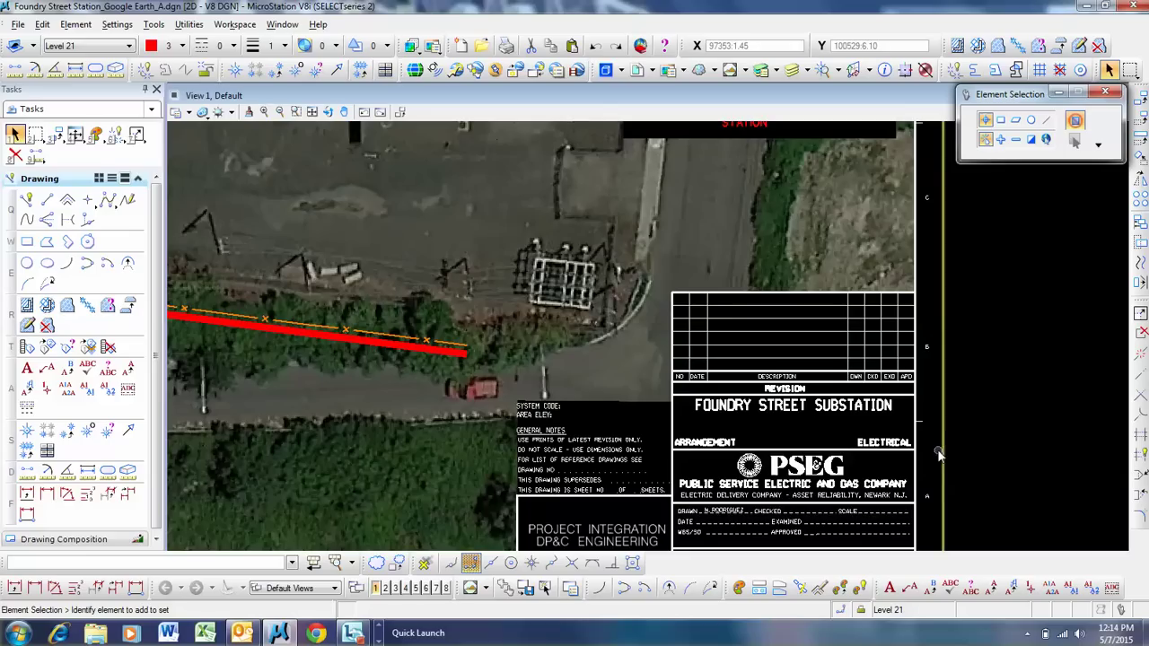
scroll(941, 456, "down", 4)
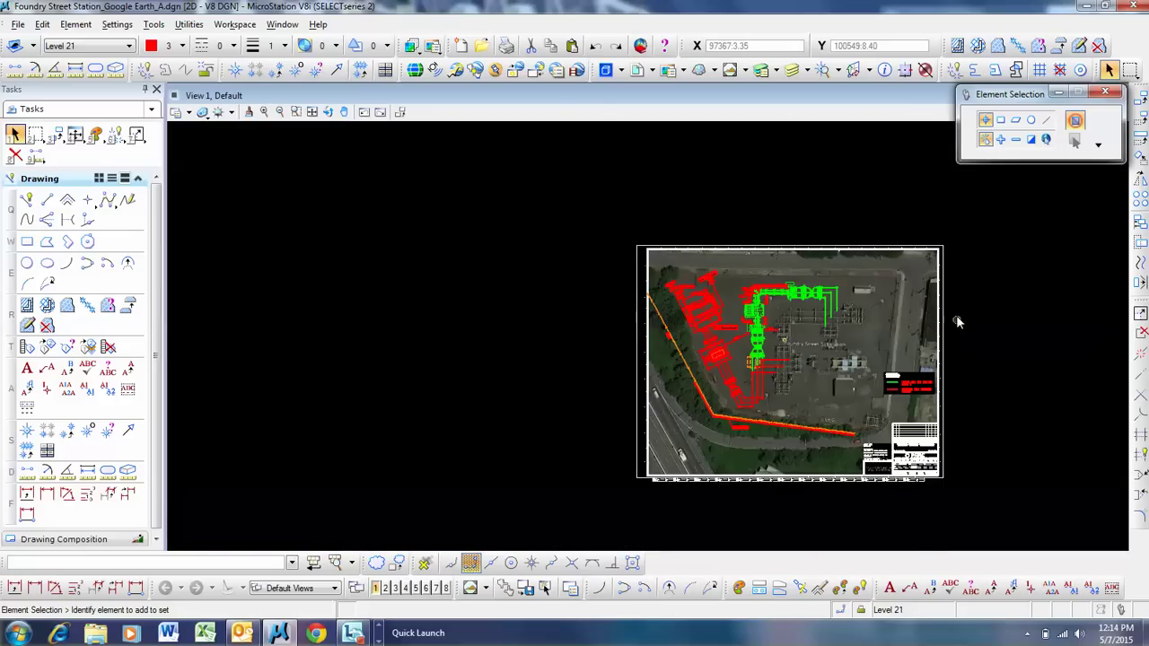
scroll(956, 314, "up", 2)
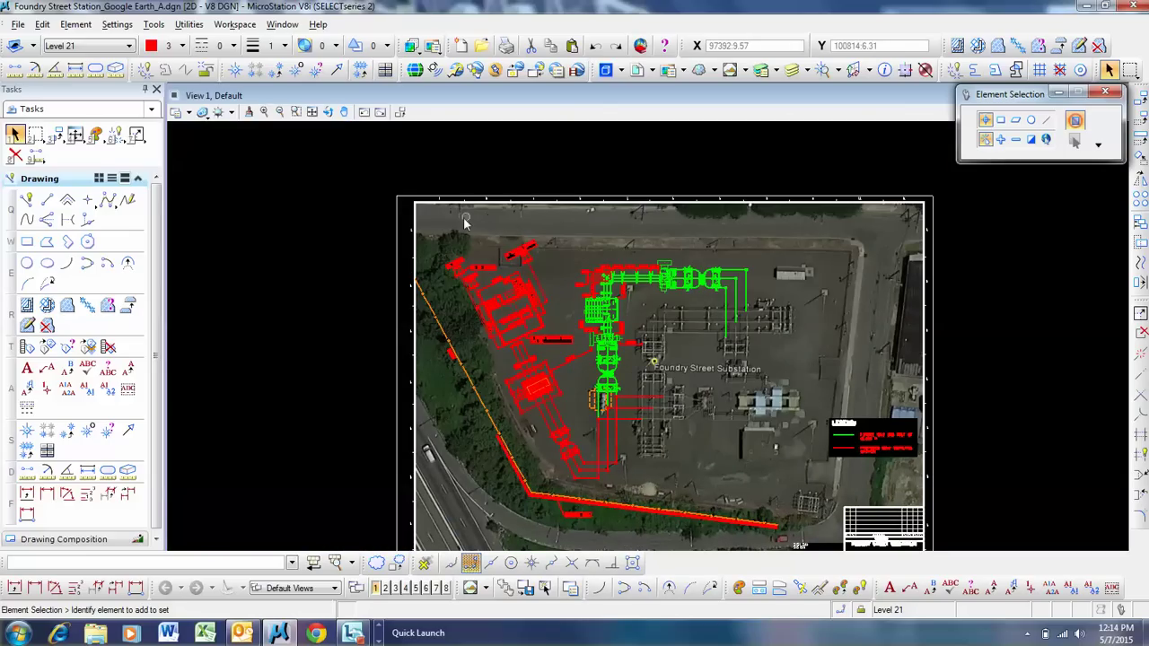
scroll(738, 296, "down", 2)
scroll(740, 377, "up", 2)
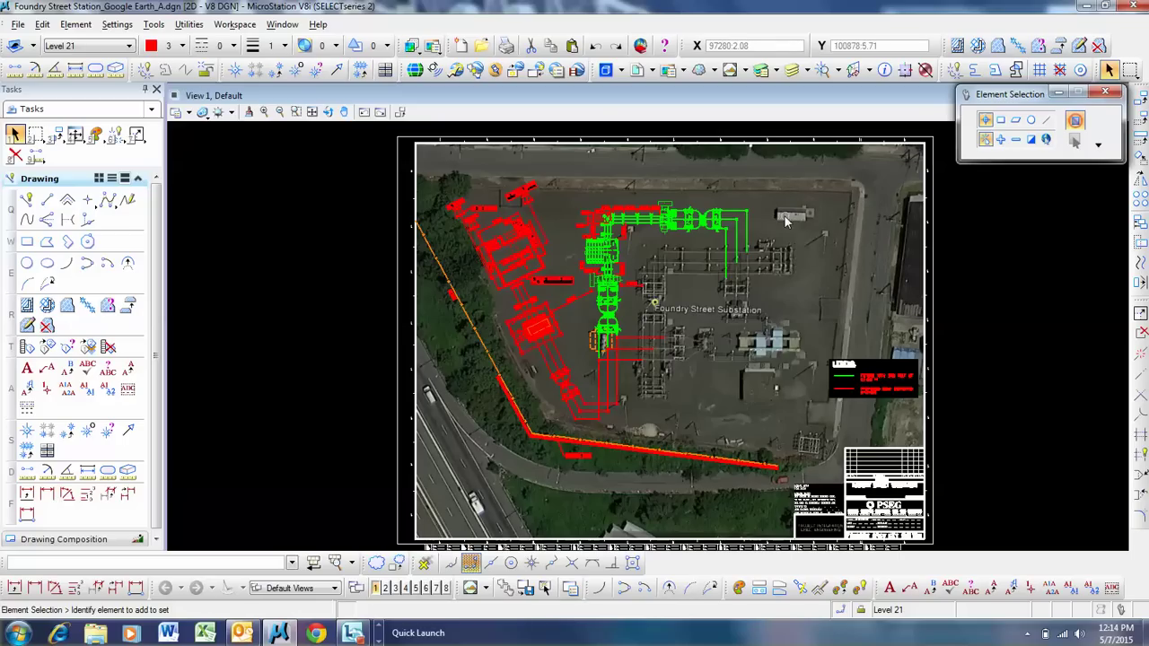
Examine the future and proposed station equipment drawn over the aerial image using Pan View
scroll(774, 231, "up", 2)
left_click(344, 111)
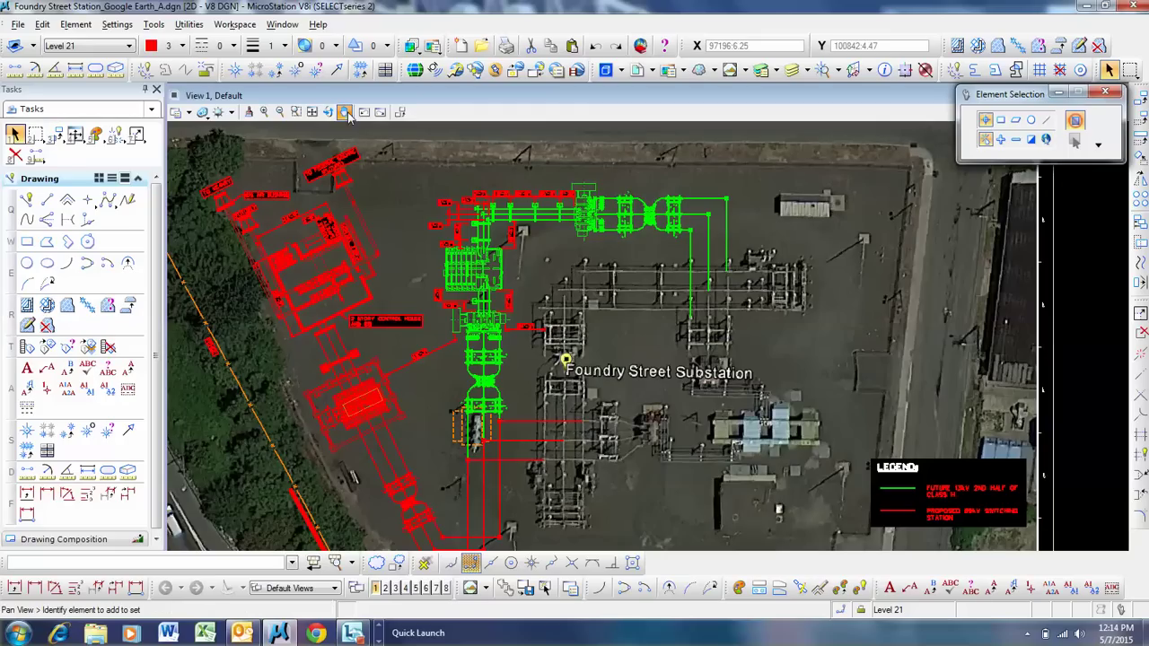
left_click_drag(533, 271, 596, 248)
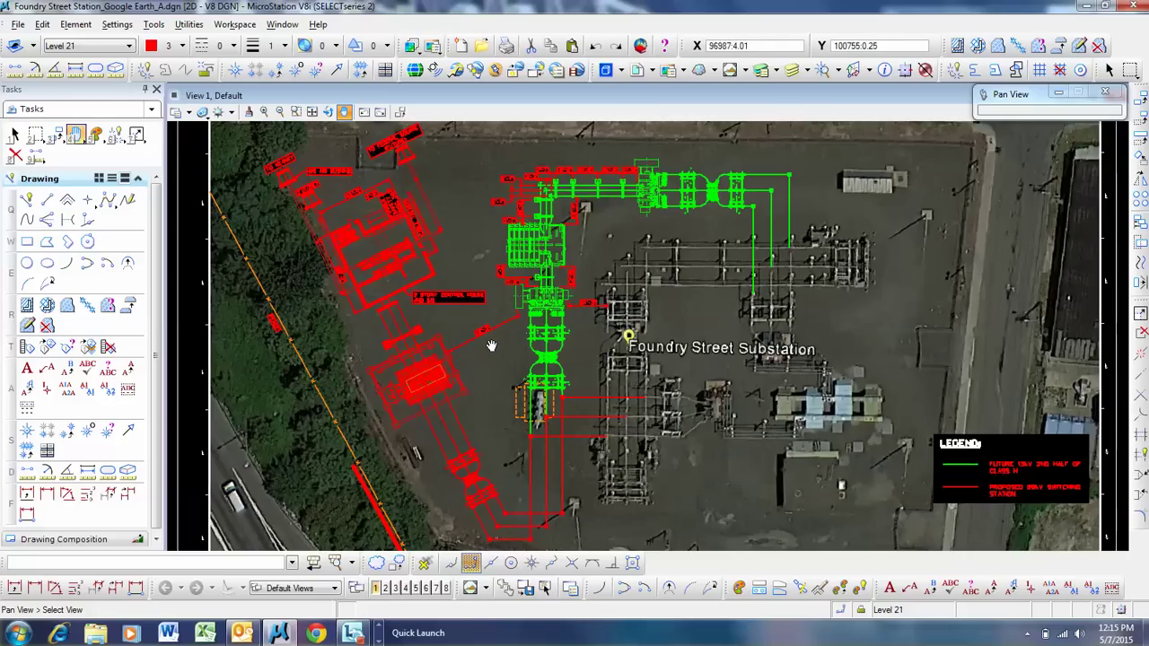
mouse_move(623, 362)
left_mouse_down()
mouse_move(682, 359)
mouse_move(717, 327)
mouse_move(814, 357)
mouse_move(737, 310)
mouse_move(744, 325)
mouse_move(727, 288)
mouse_move(759, 442)
left_mouse_up()
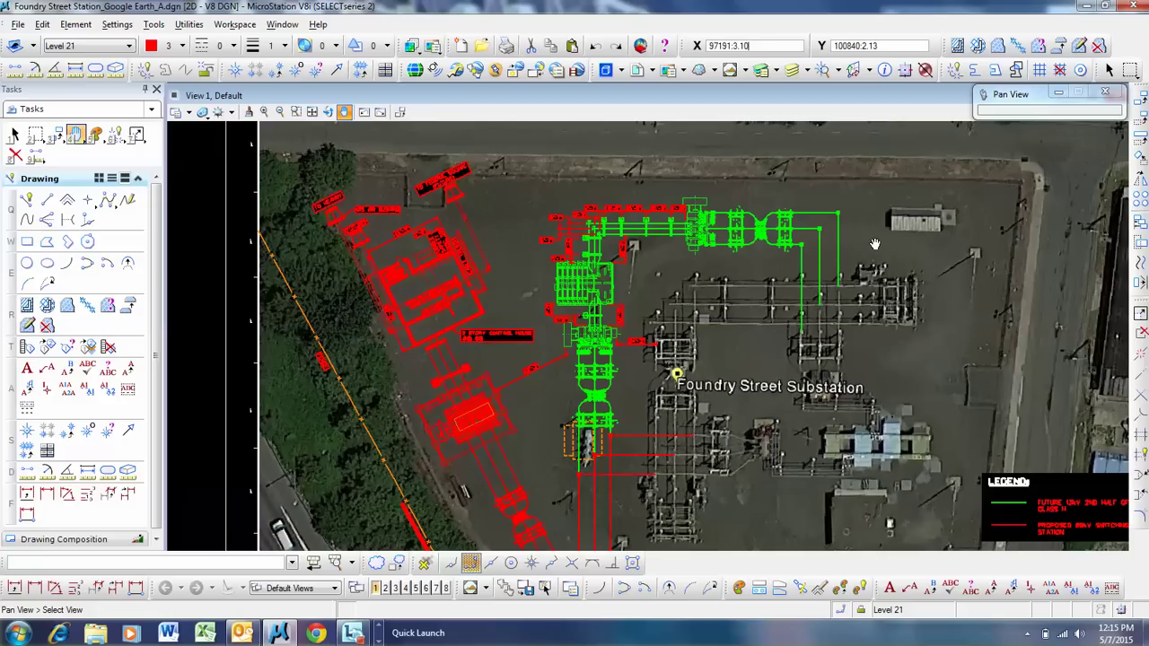
left_click_drag(875, 243, 854, 234)
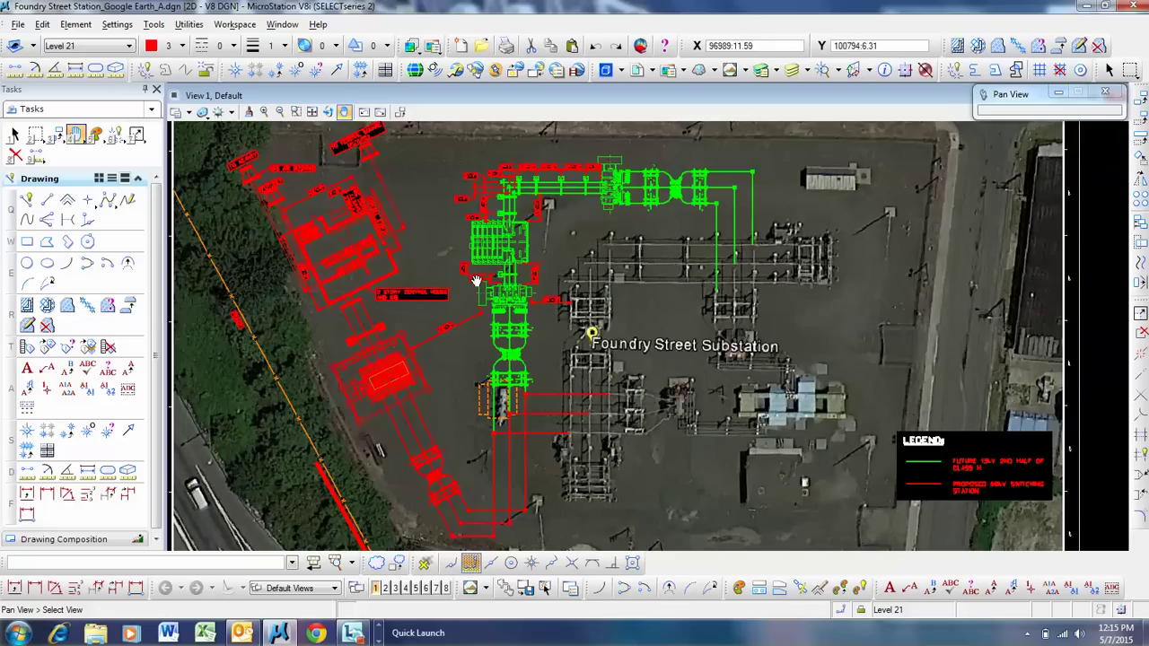
scroll(530, 258, "down", 5)
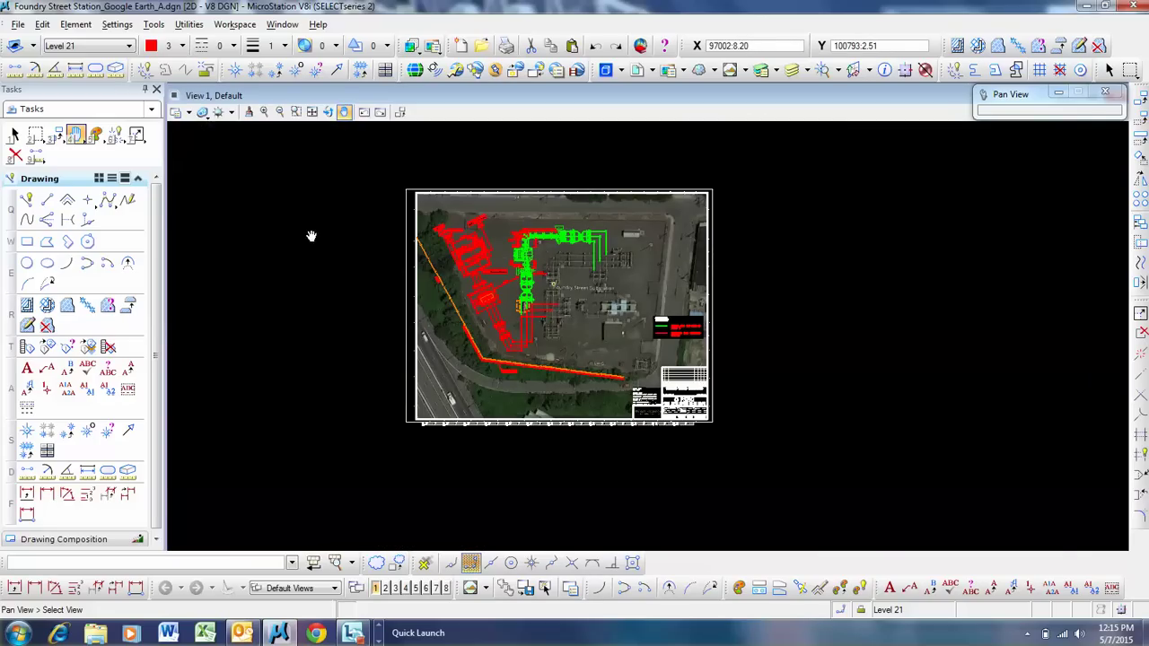
key("Escape")
scroll(414, 239, "down", 2)
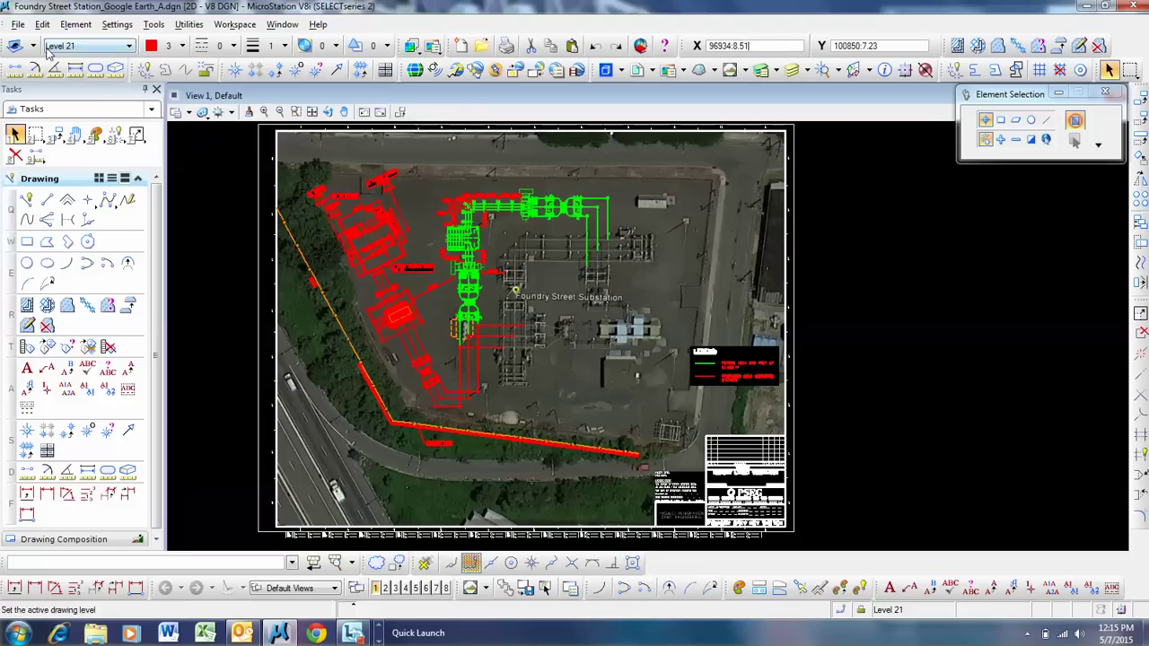
Check the raster image attached to the drawing in Raster Manager, leaving its settings alone
left_click(17, 24)
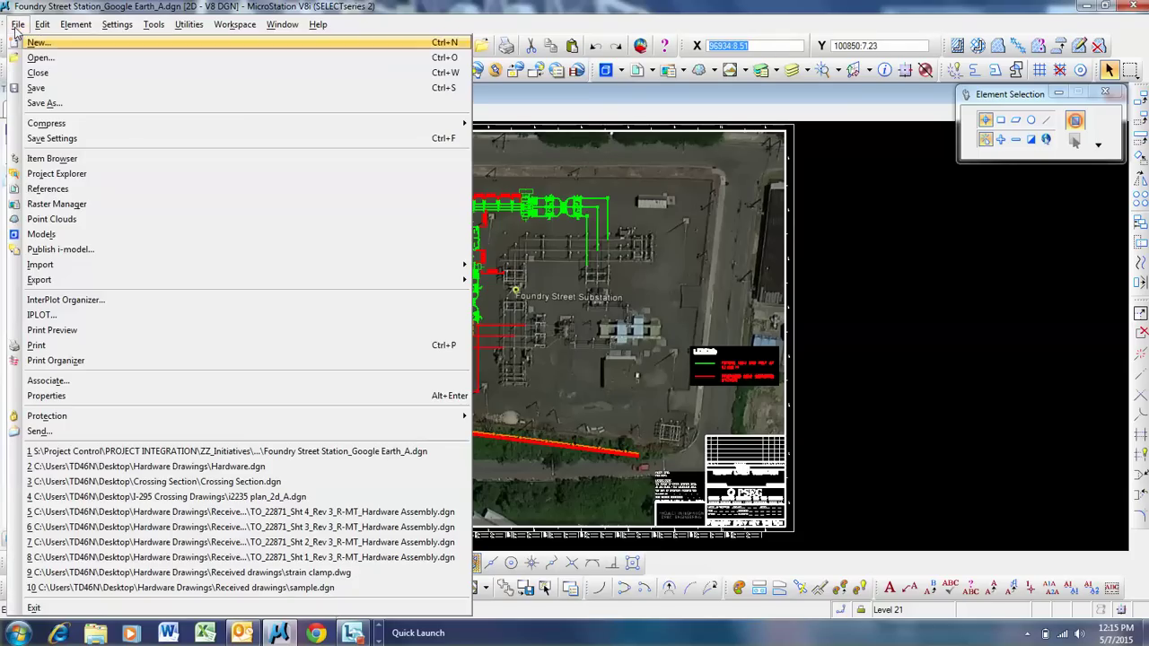
left_click(59, 206)
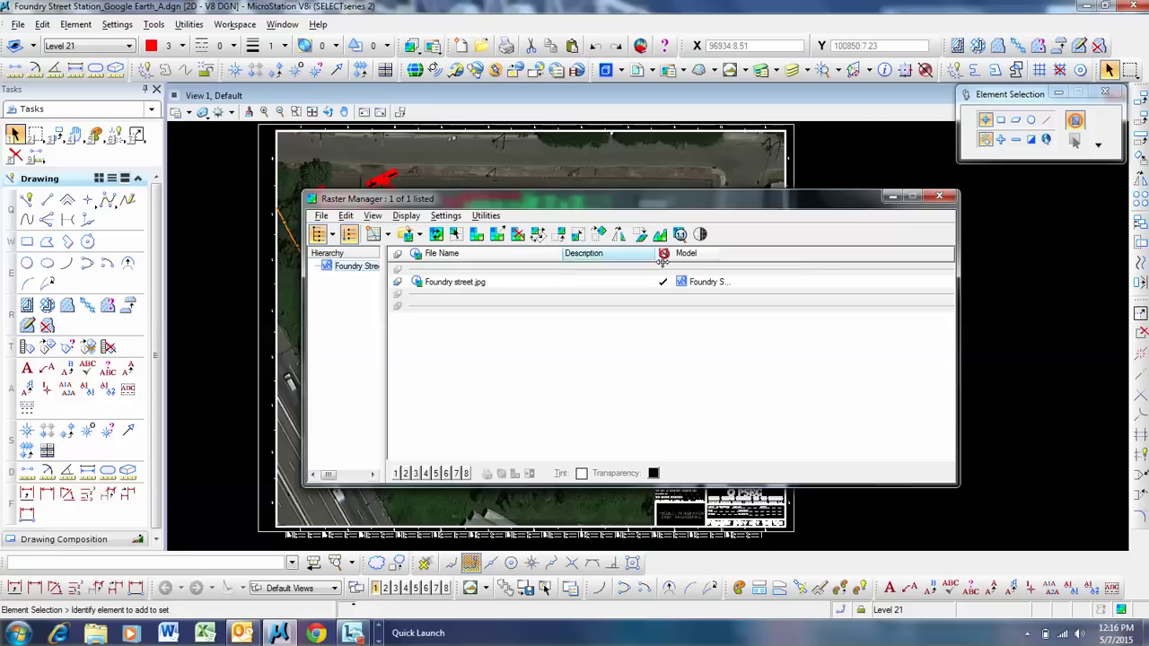
left_click(939, 197)
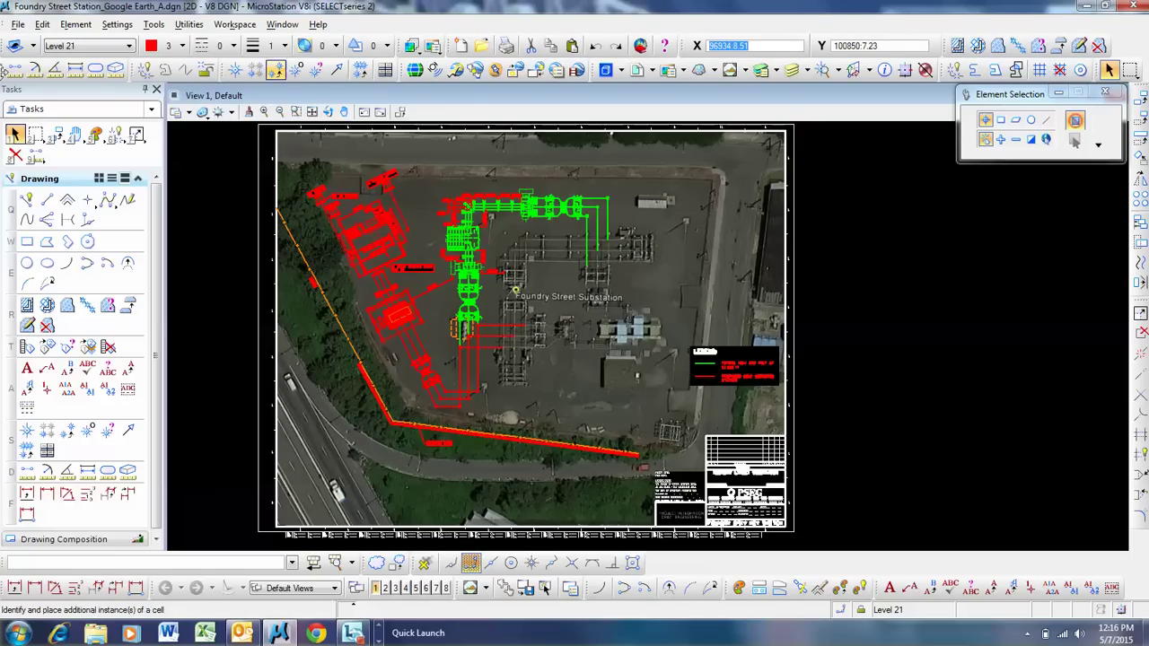
Close the Foundry Street Station drawing and return to MicroStation's file selection for the Class files folder
left_click(17, 24)
left_click(38, 73)
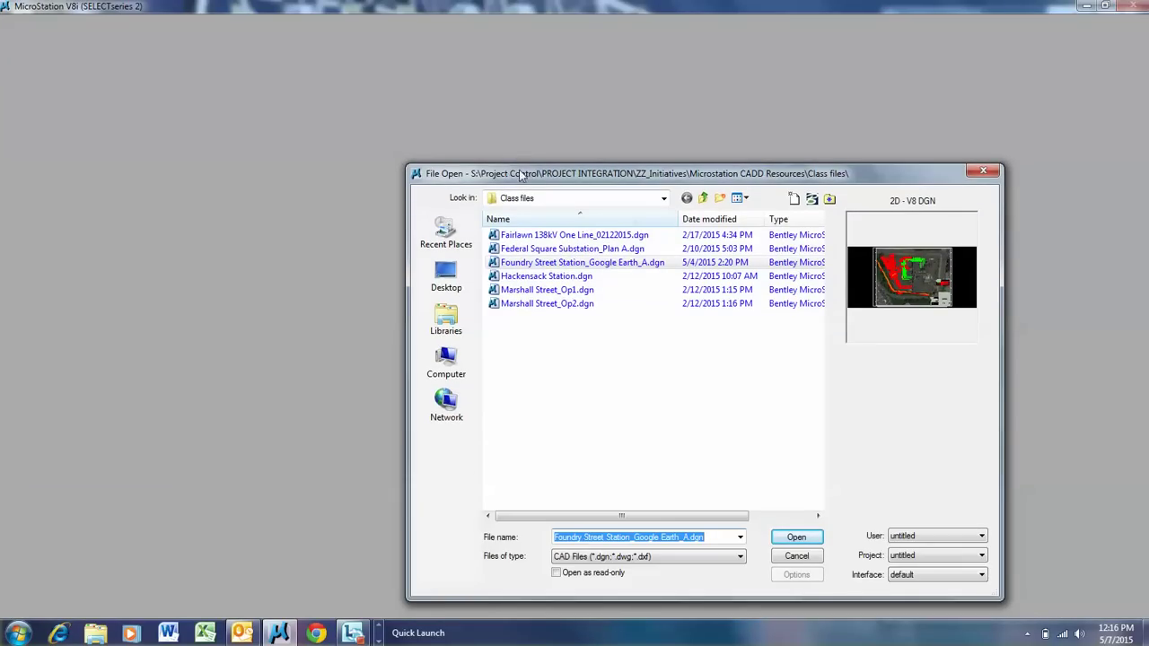
mouse_move(527, 172)
left_mouse_down()
mouse_move(503, 146)
mouse_move(427, 135)
left_mouse_up()
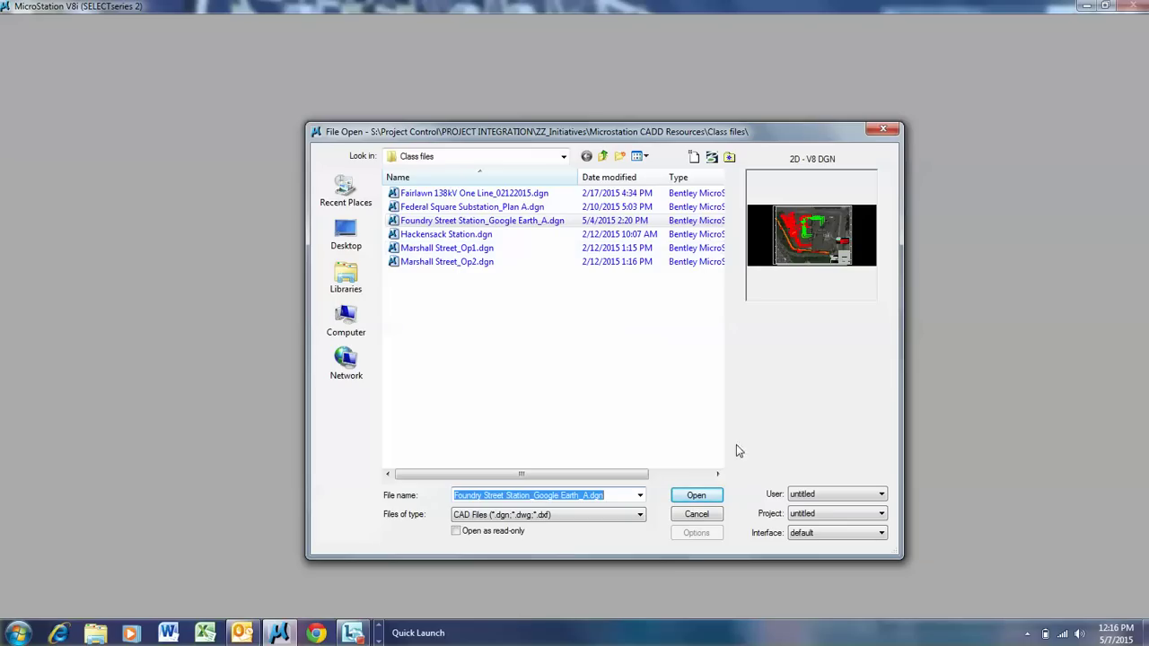
left_click(696, 515)
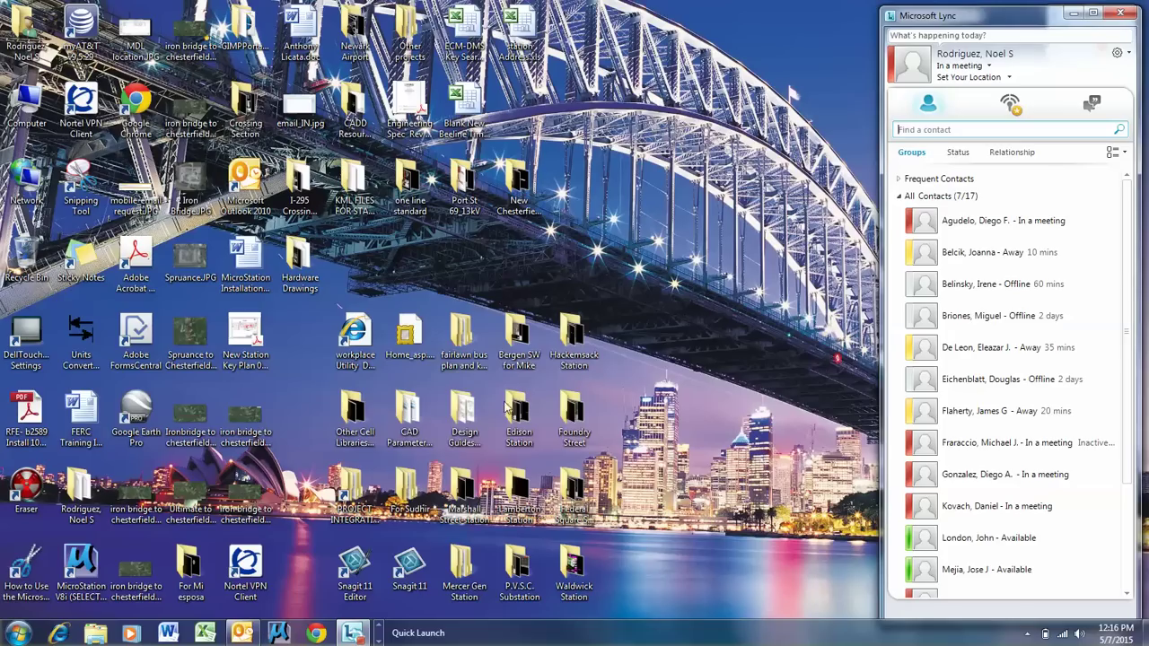
left_click(280, 634)
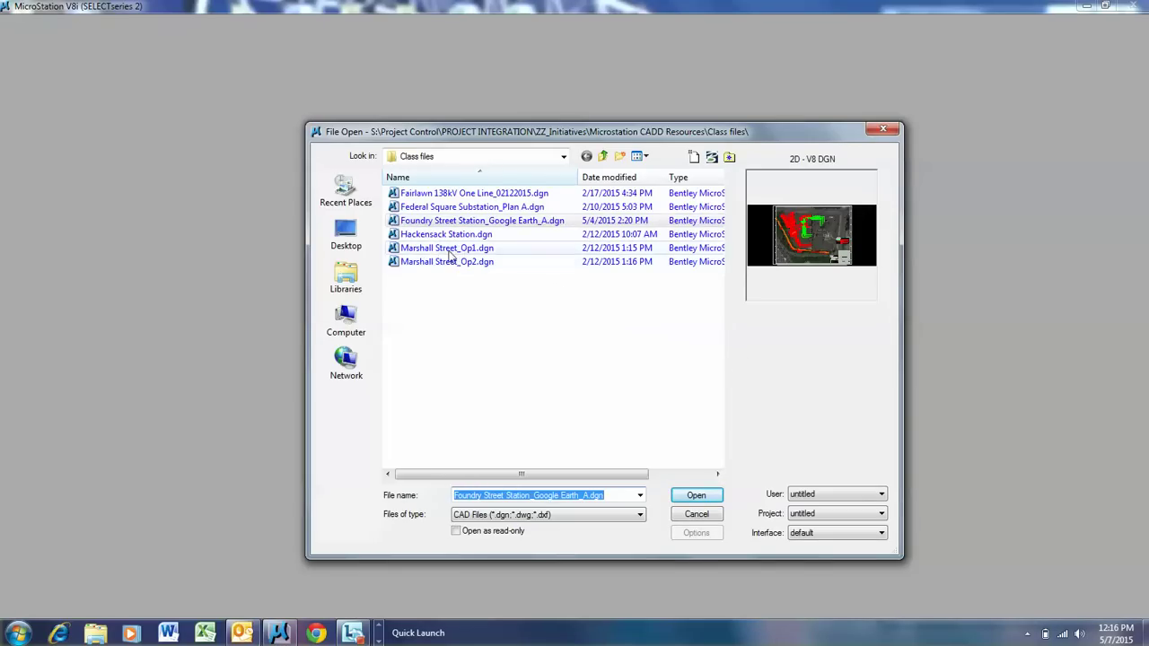
Create a design file named junk in the Class files folder from the seed2d.dgn seed and open it
left_click(694, 159)
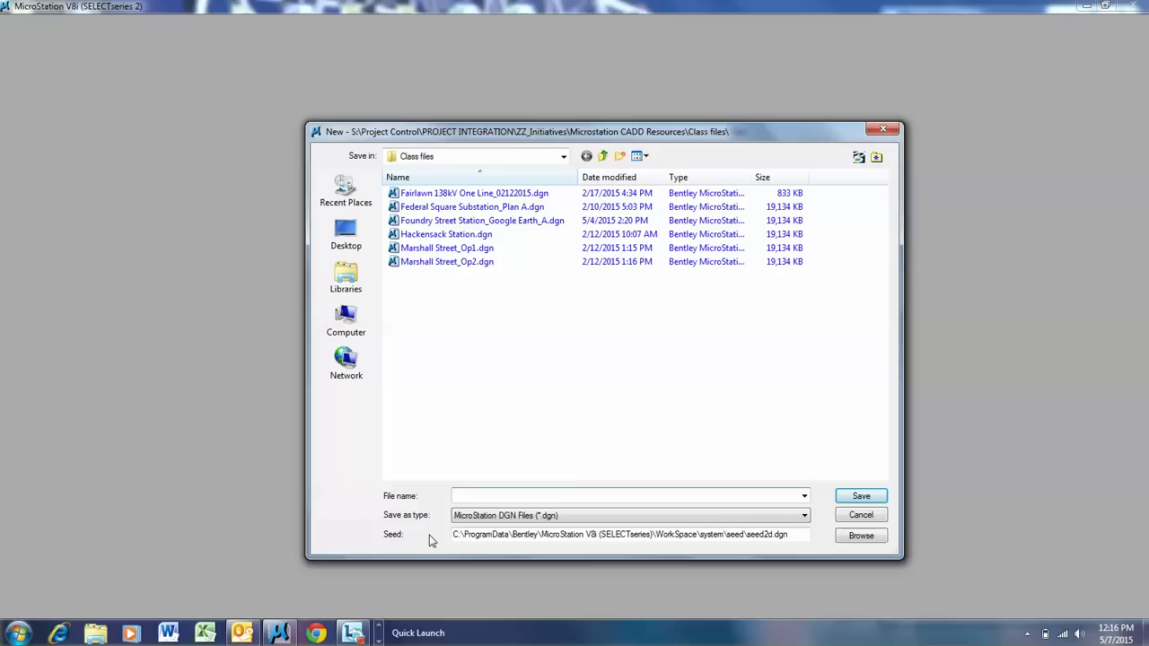
type("unk")
left_click(863, 498)
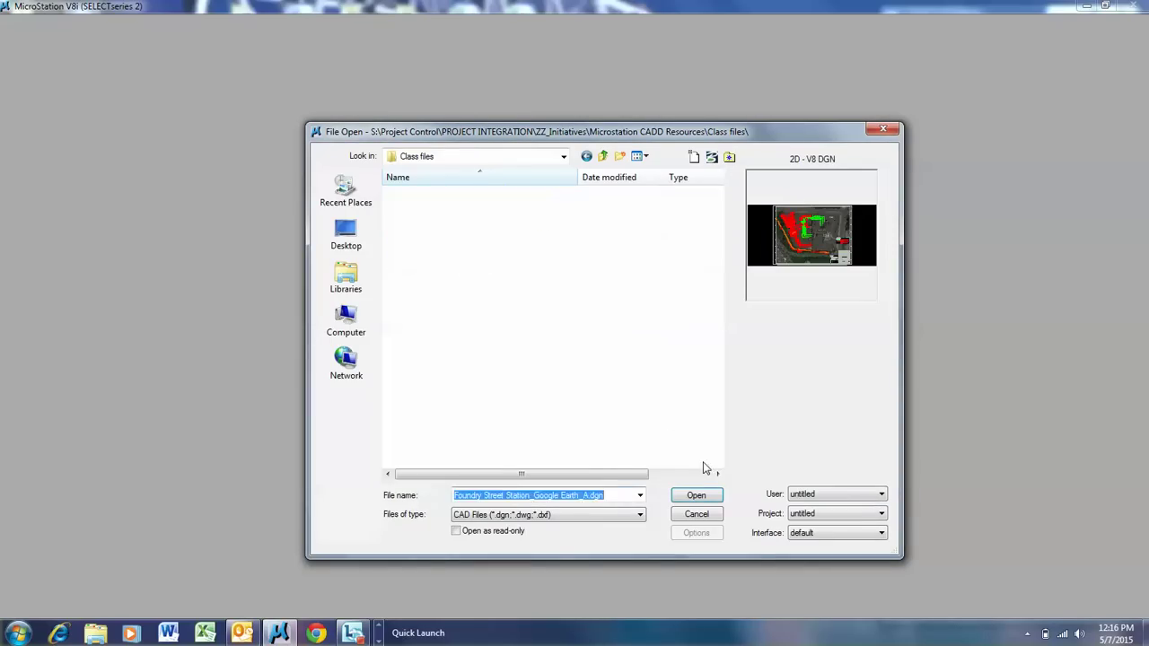
left_click(410, 250)
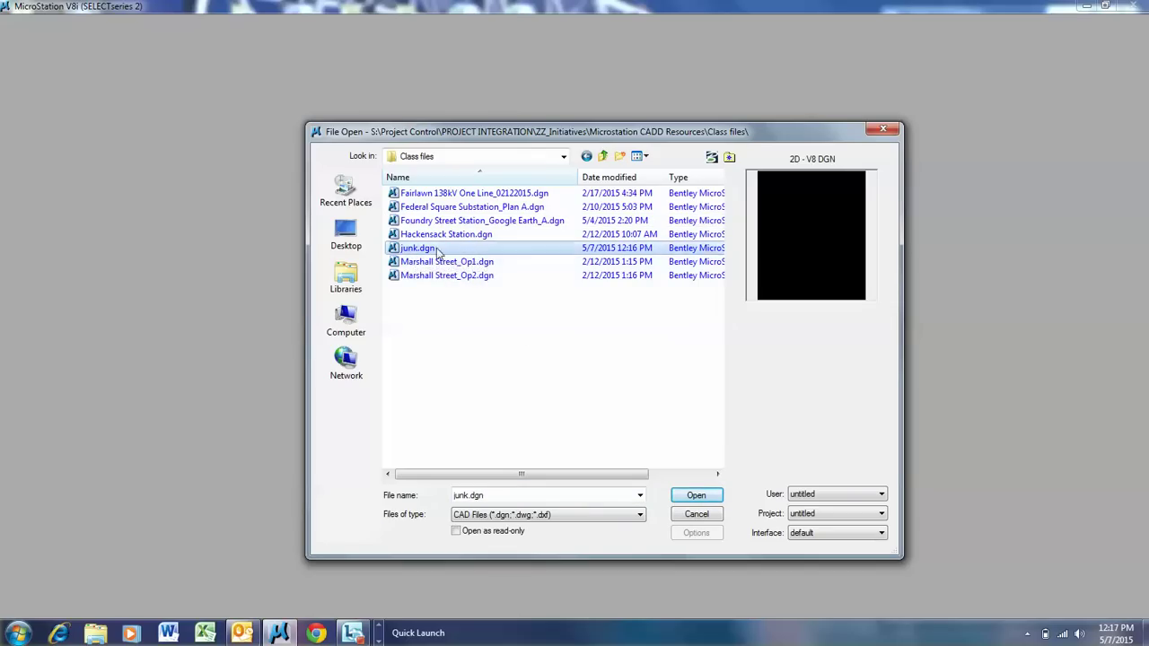
left_click(693, 501)
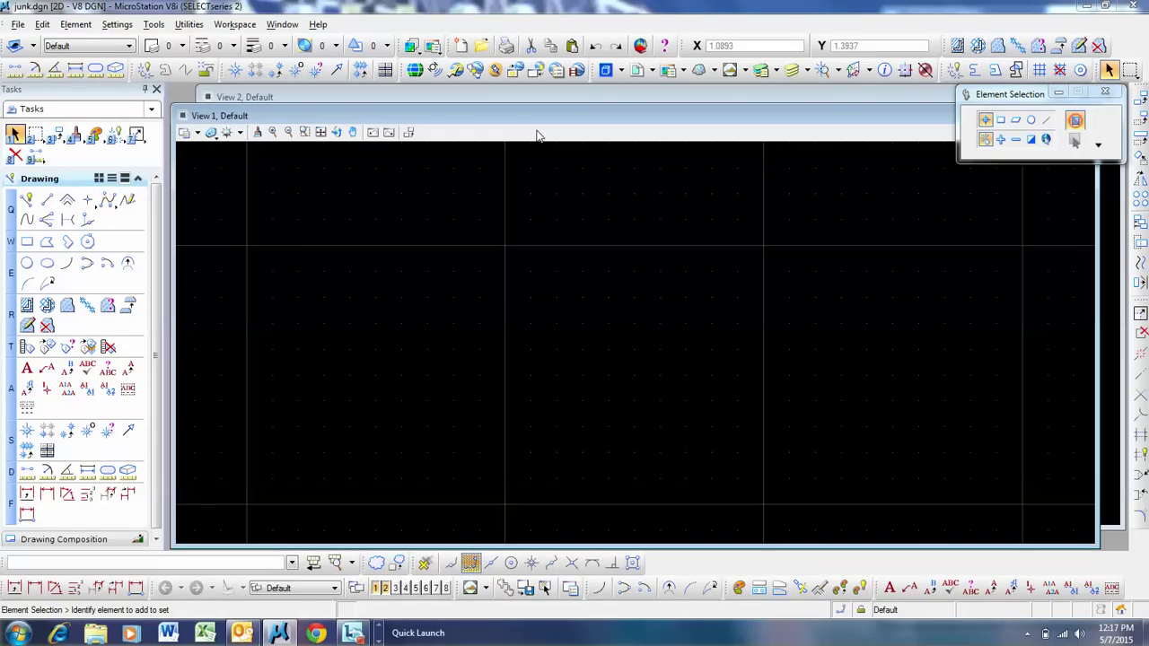
Close View 2 and maximize View 1 so that it fills the drawing area
left_click(409, 132)
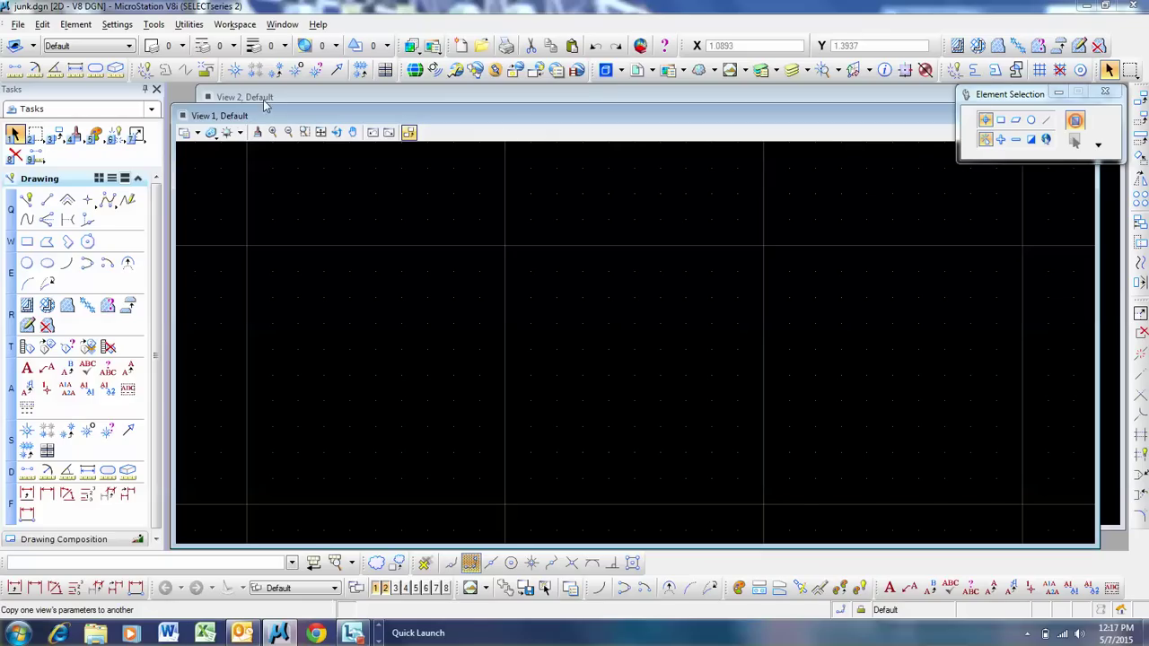
left_click_drag(216, 120, 208, 148)
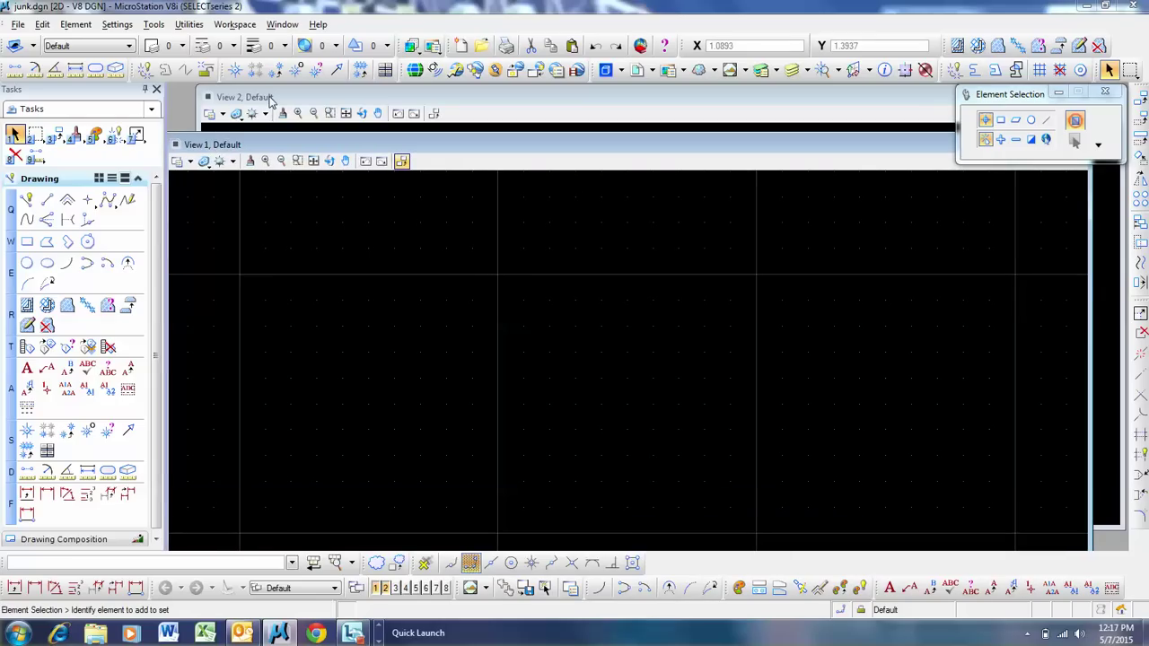
left_click(270, 101)
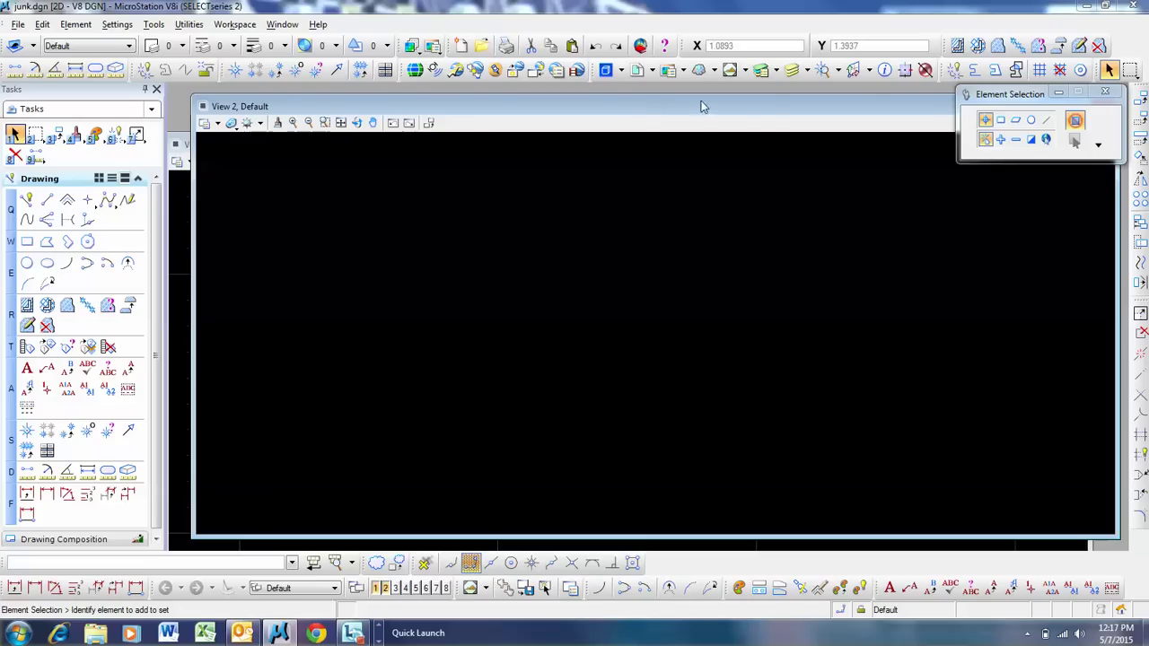
left_click_drag(778, 107, 761, 108)
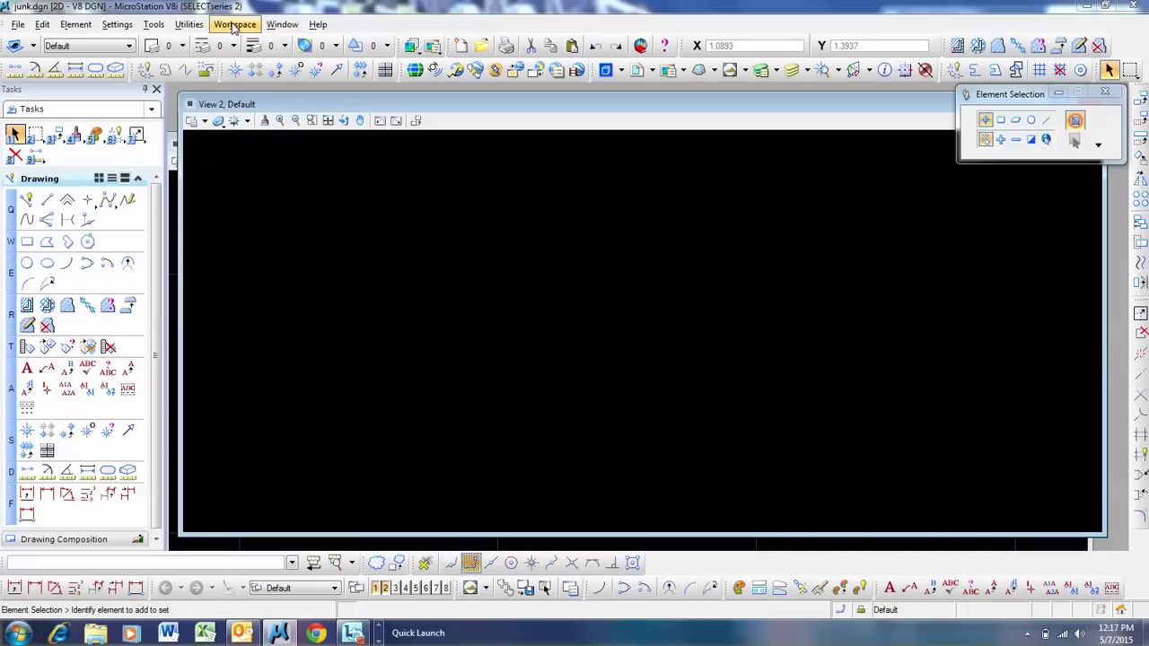
left_click(234, 70)
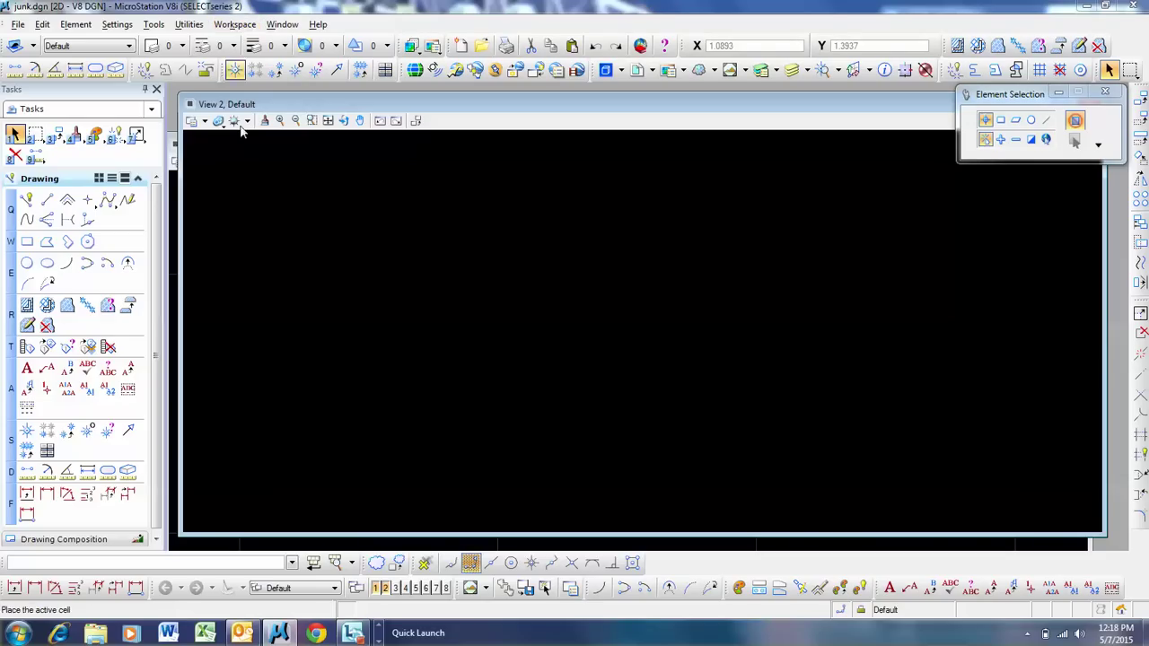
left_click(386, 588)
double_click(457, 146)
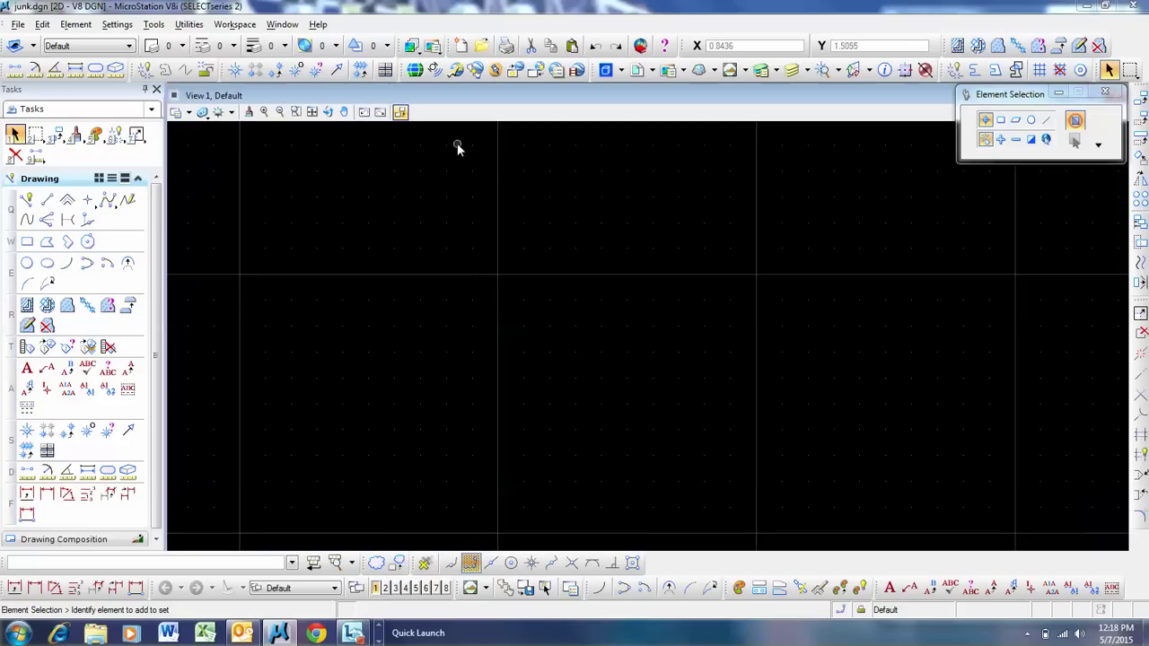
Open Views 4, 5, 6, 7 and 8 in addition to View 1
left_click(405, 588)
left_click(415, 588)
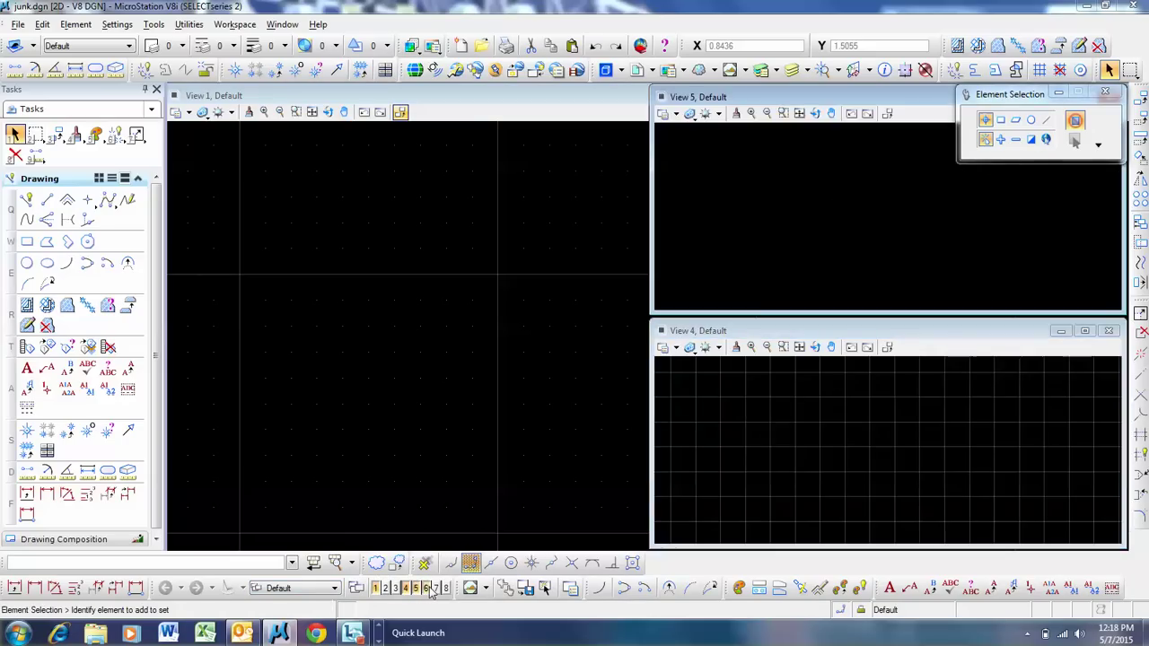
left_click(425, 588)
left_click(436, 587)
left_click(445, 588)
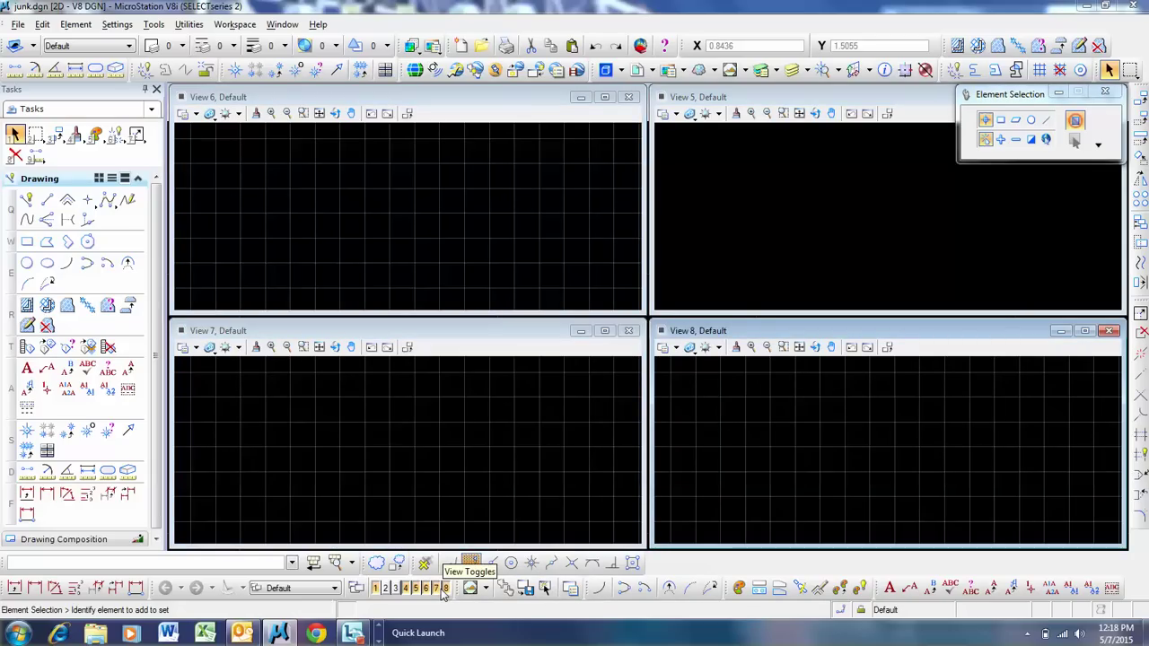
Close Views 8, 7, 6, 5 and 4 so that only View 1 remains open
left_click(446, 588)
left_click(436, 588)
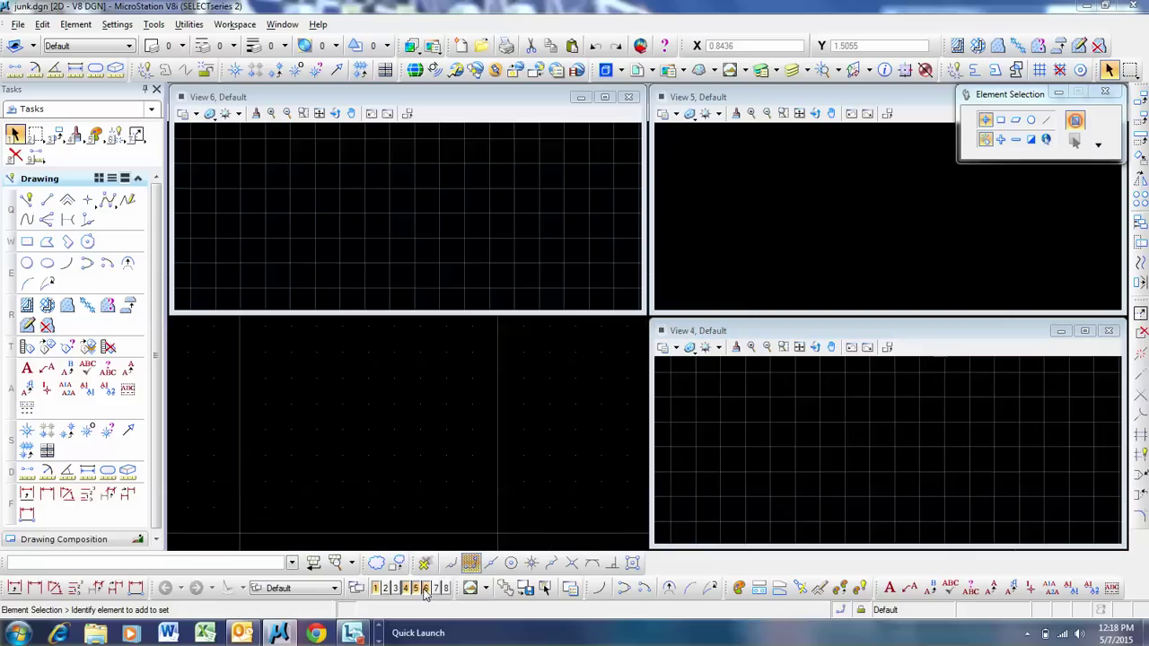
left_click(425, 588)
left_click(415, 588)
left_click(406, 588)
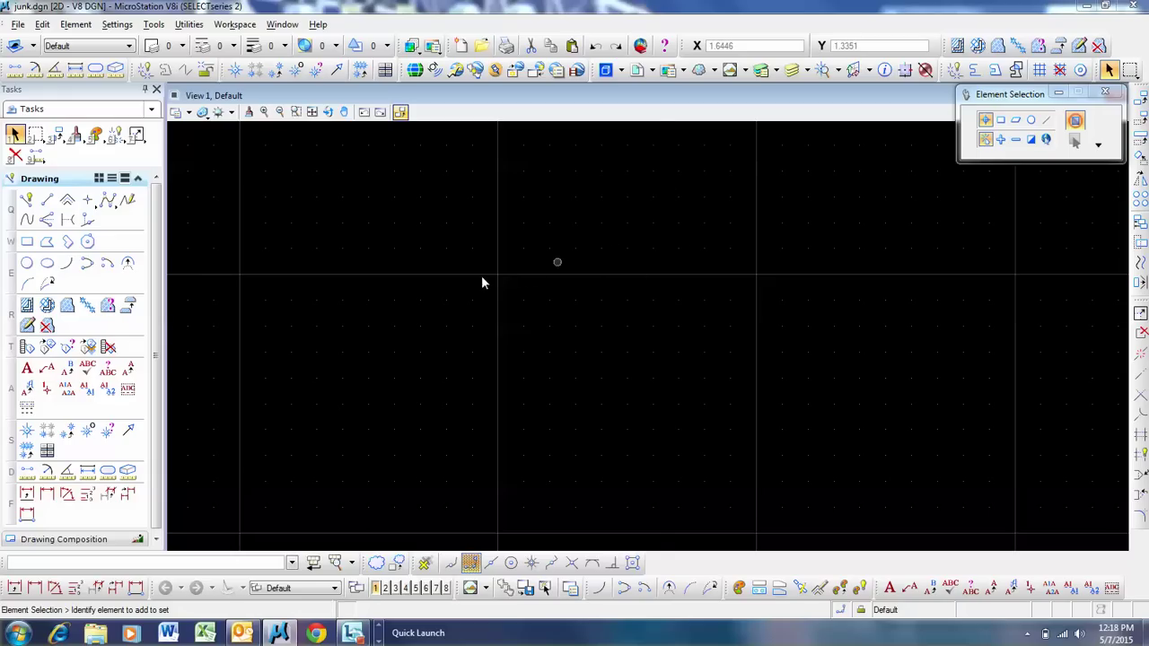
scroll(467, 291, "down", 4)
scroll(475, 294, "up", 3)
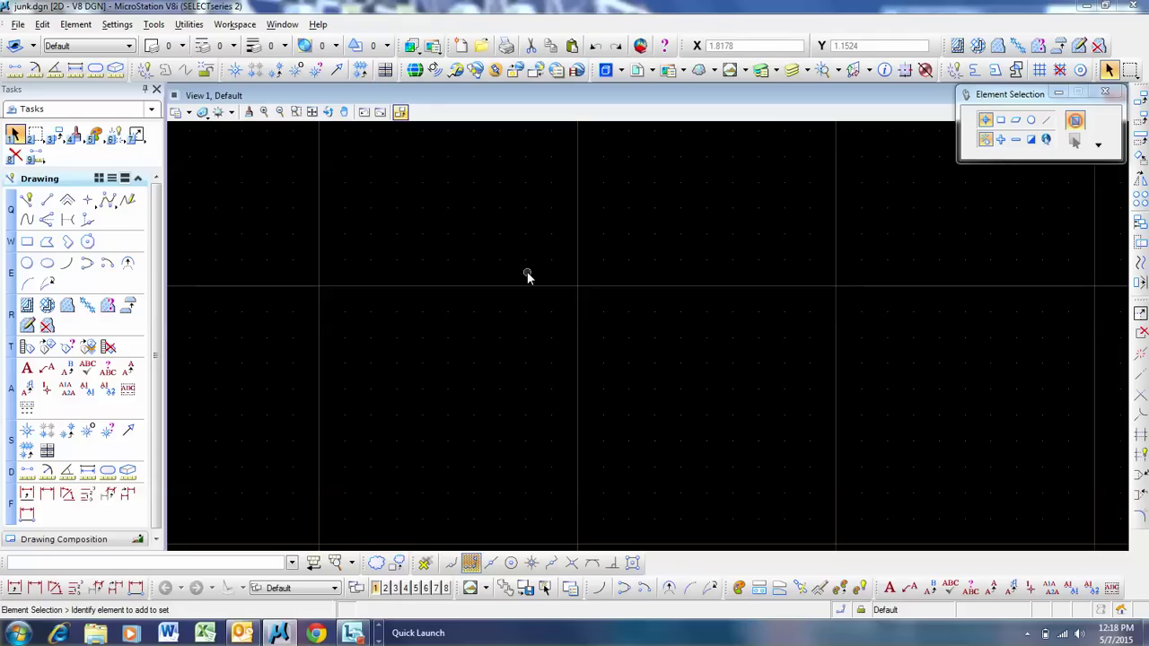
left_click(236, 25)
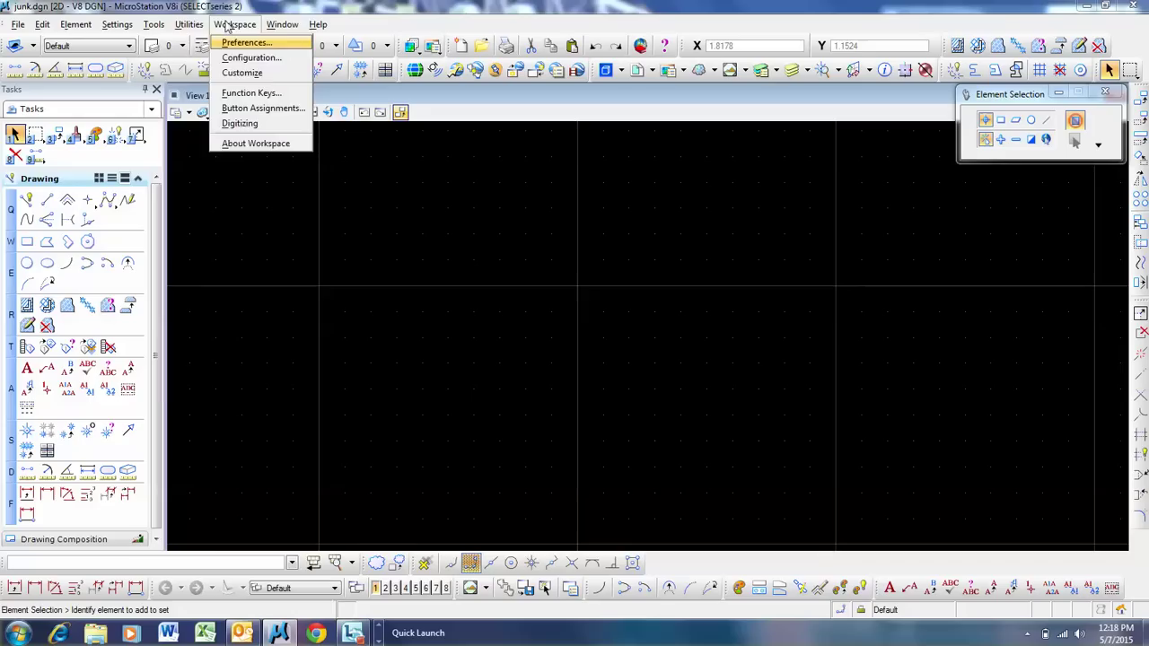
mouse_move(105, 22)
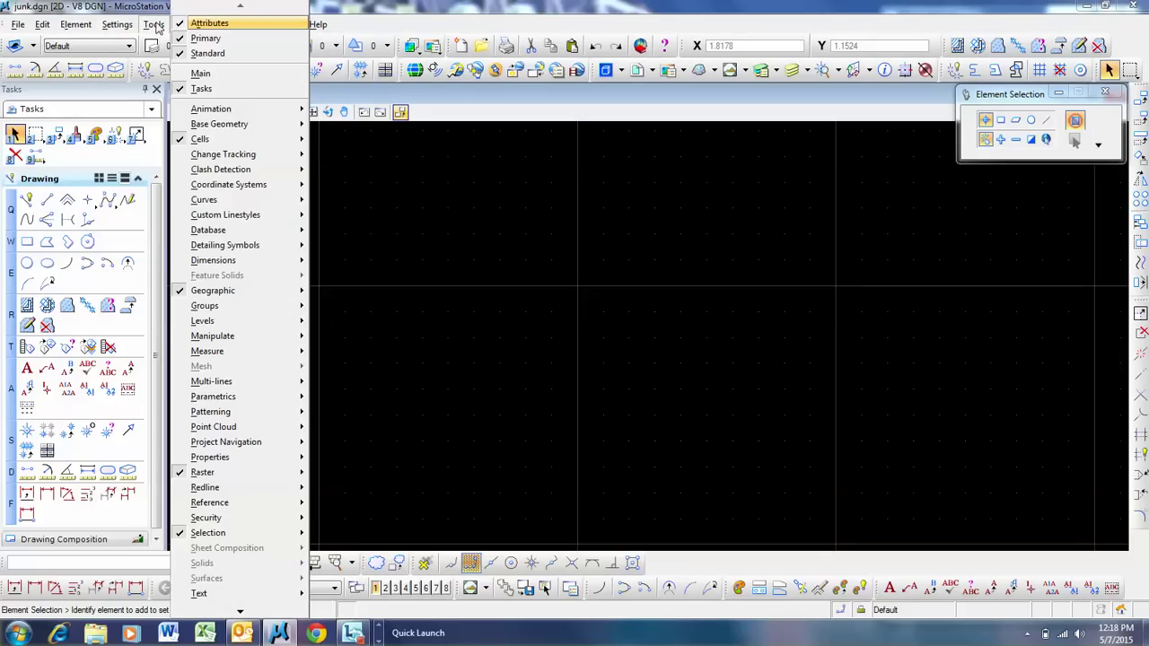
left_click(410, 24)
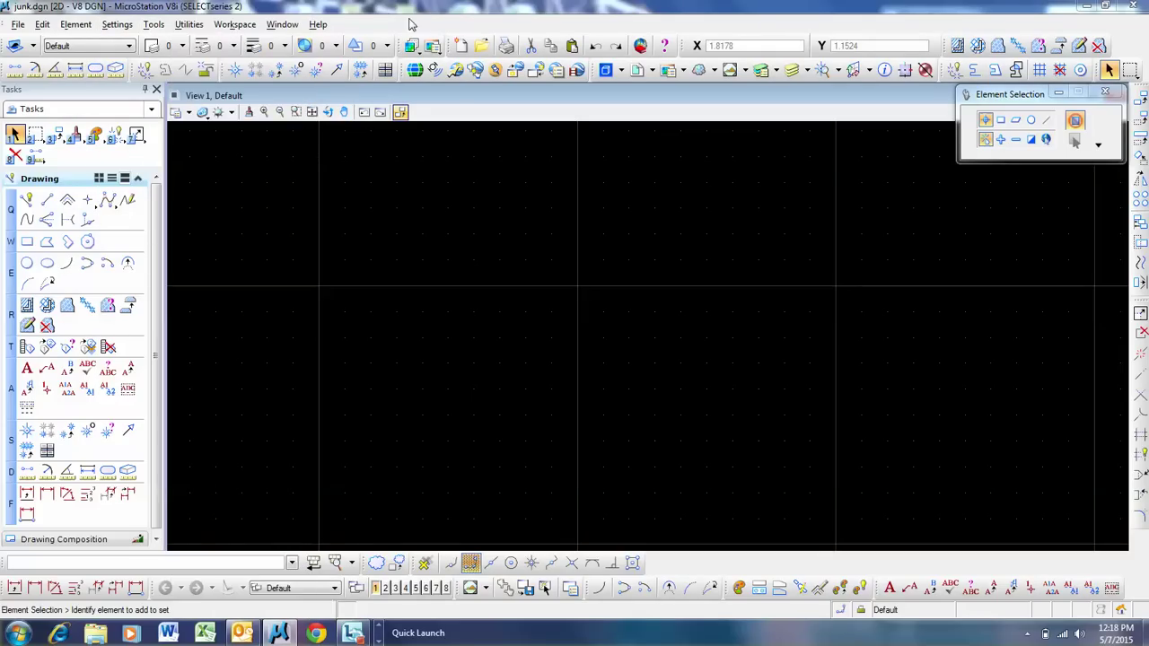
Undock the Key-in window and float it over the lower part of View 1
left_click(190, 25)
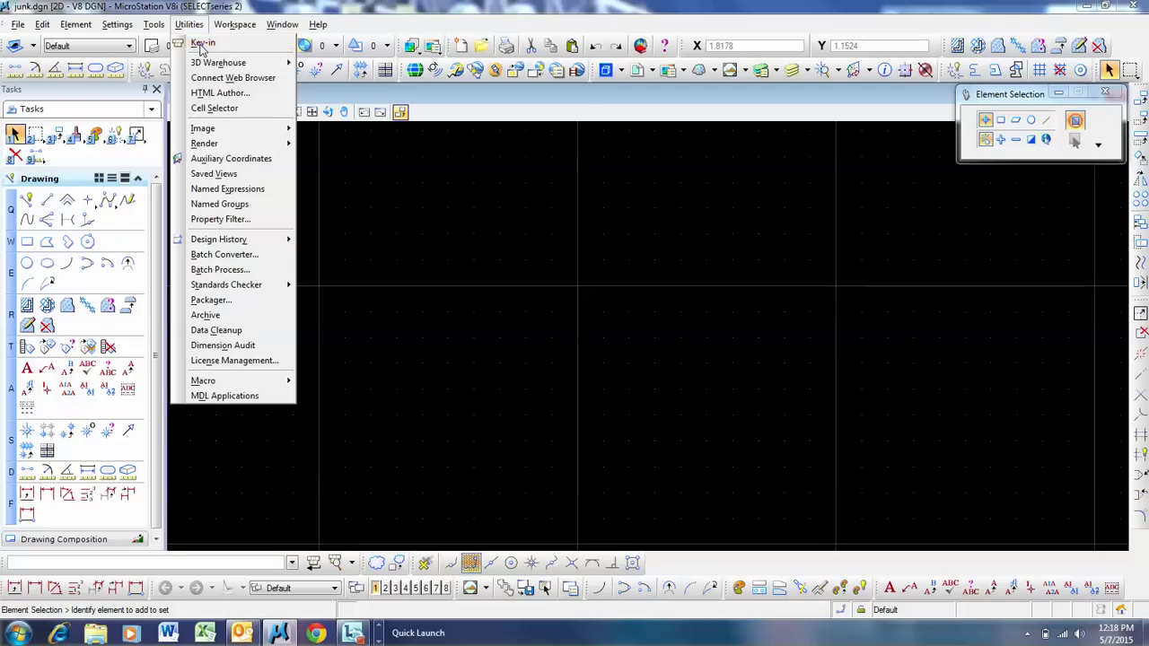
left_click(201, 45)
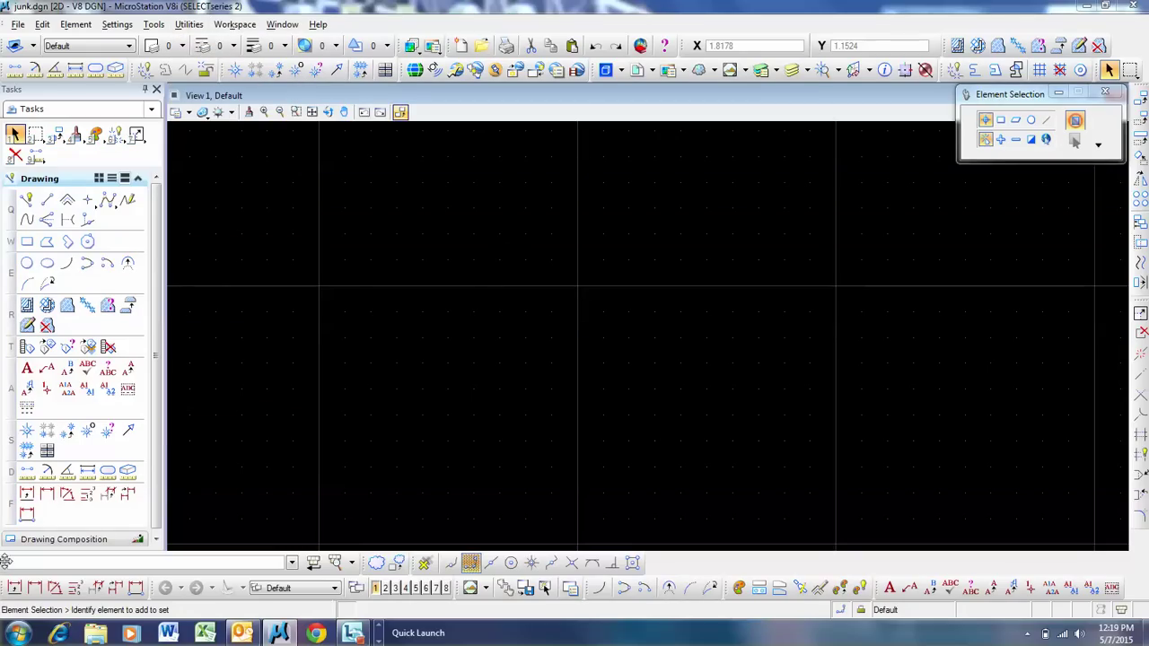
left_click_drag(9, 556, 311, 433)
left_click_drag(483, 419, 481, 405)
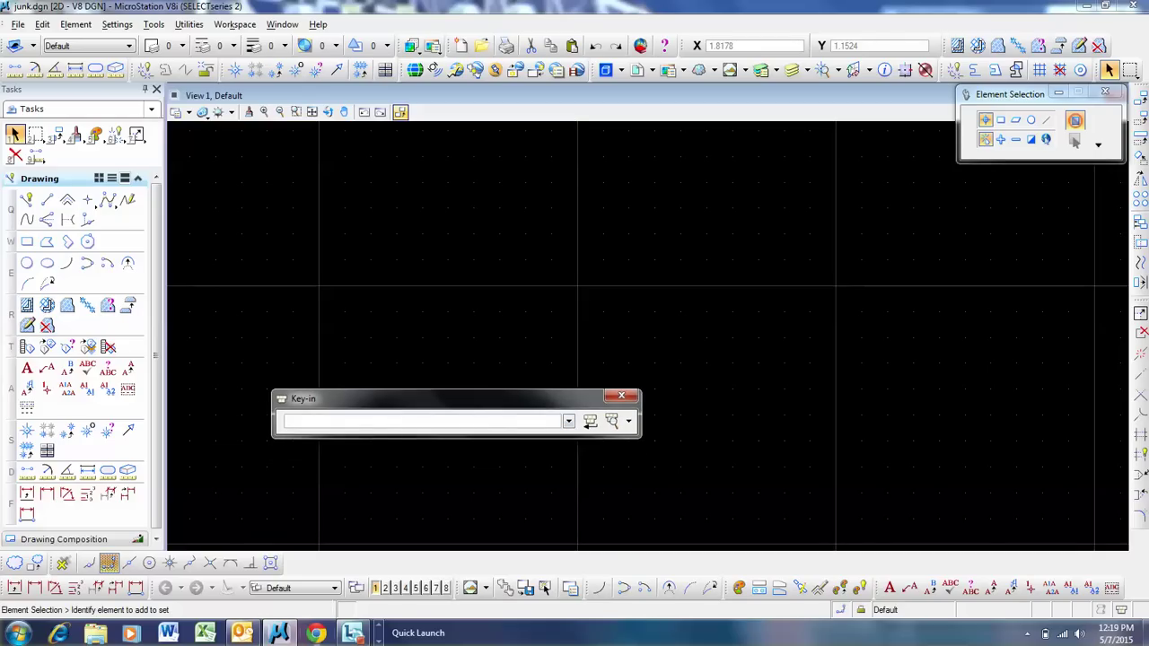
left_click(378, 637)
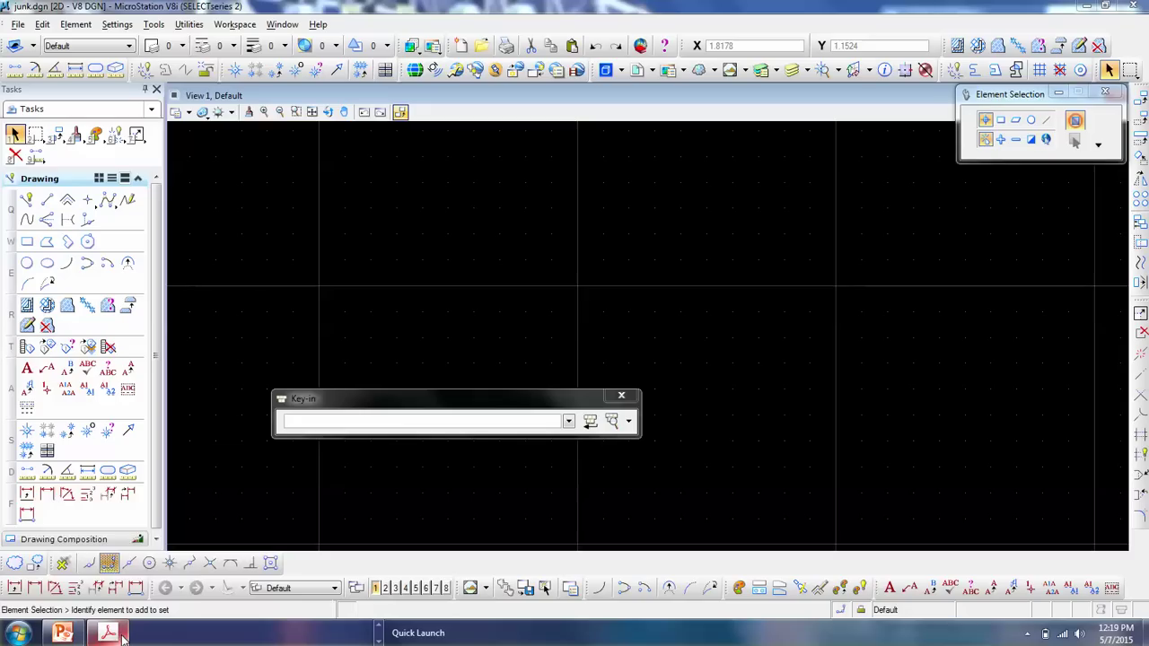
Set the active angle to 90° by submitting the key-in aa=90
left_click(469, 424)
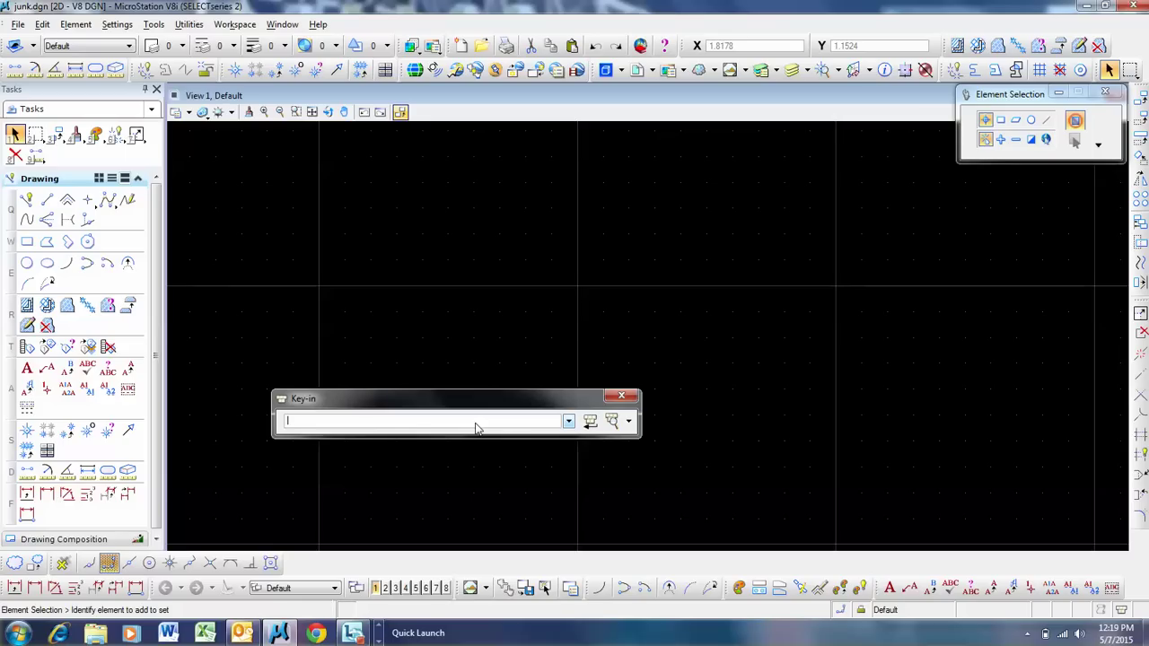
type("aa=90")
key("Return")
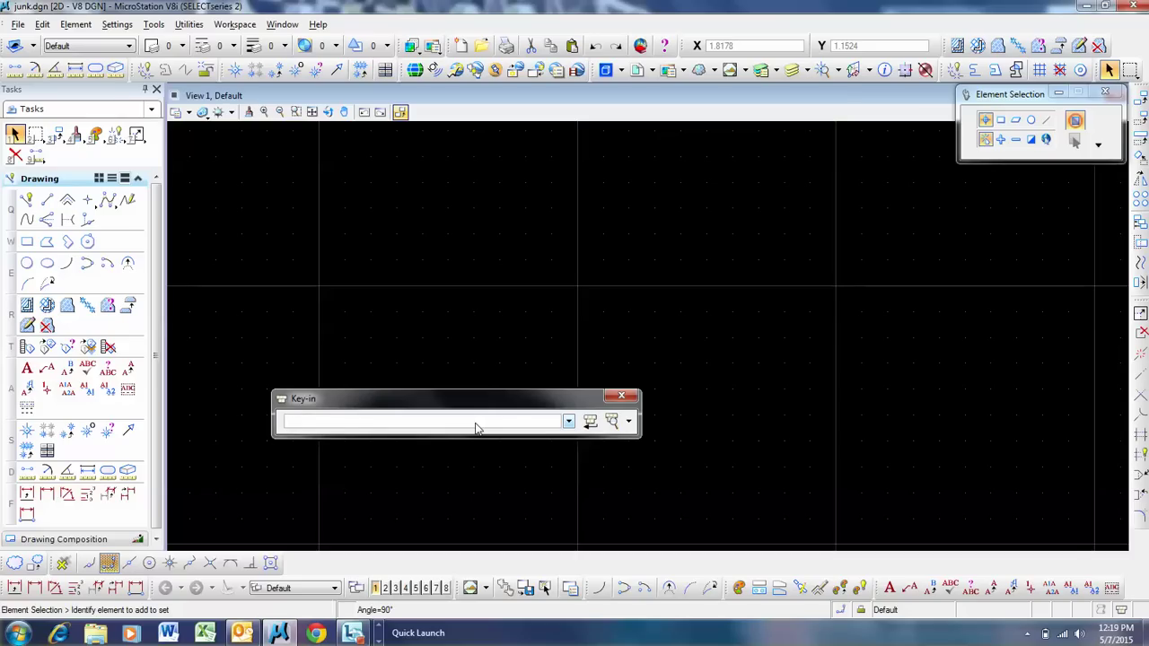
Check the Active Angle setting of Place Text with the sample text dgdegfdgg, leaving the text unplaced and returning to Element Selection
left_click(47, 200)
left_click(26, 200)
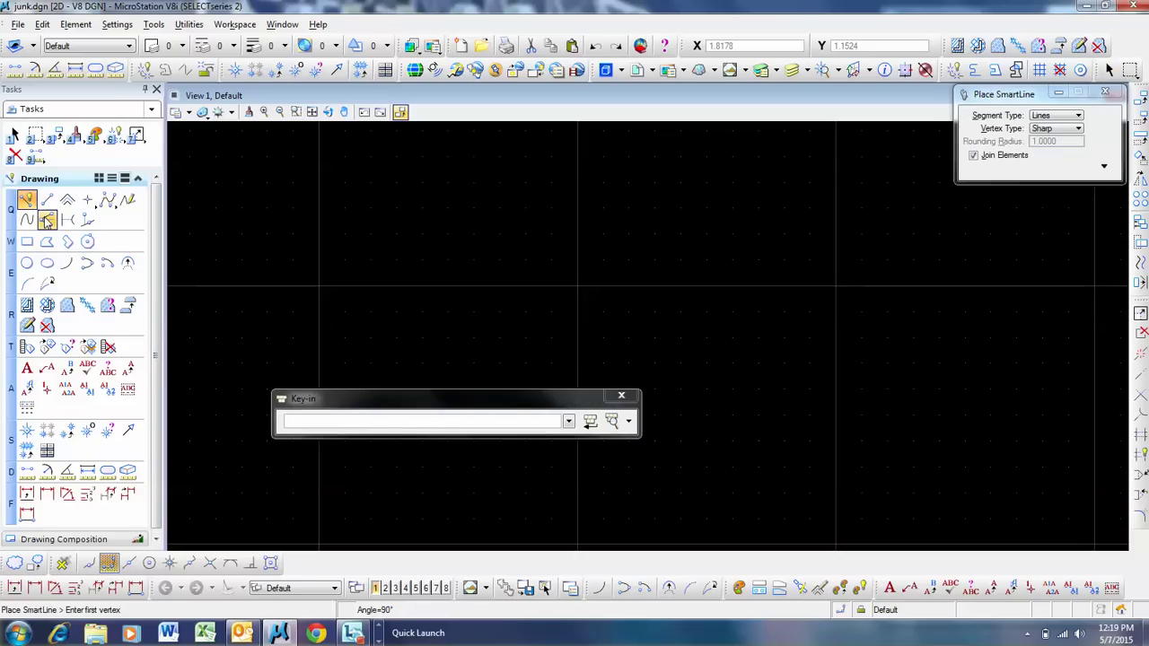
left_click(47, 263)
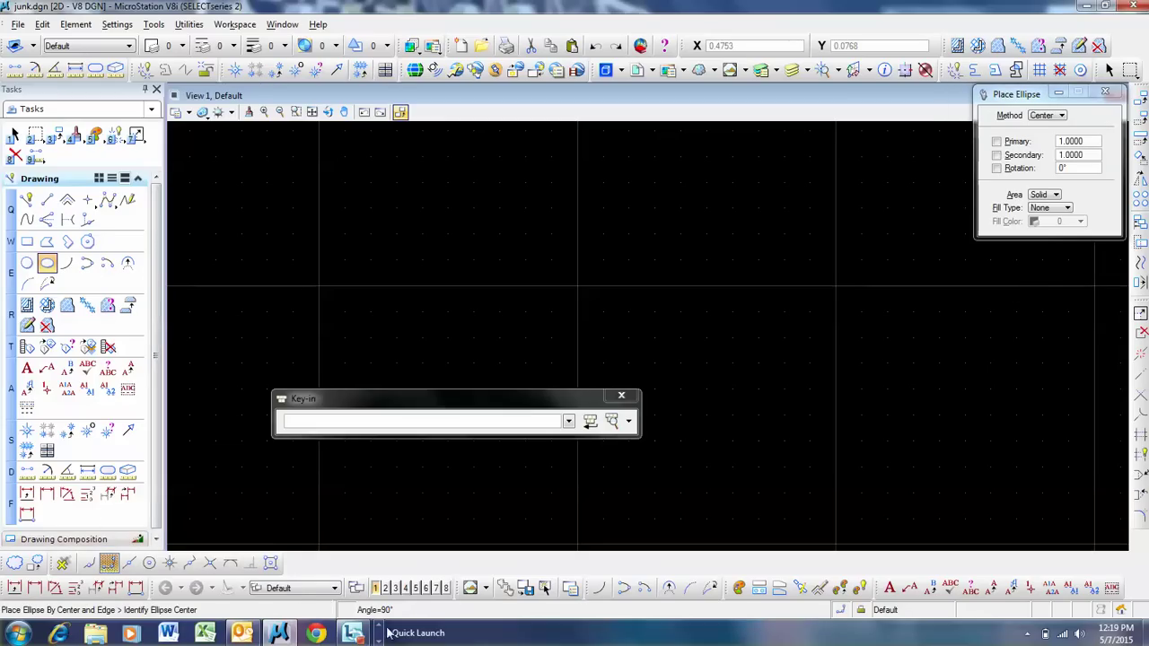
left_click(891, 587)
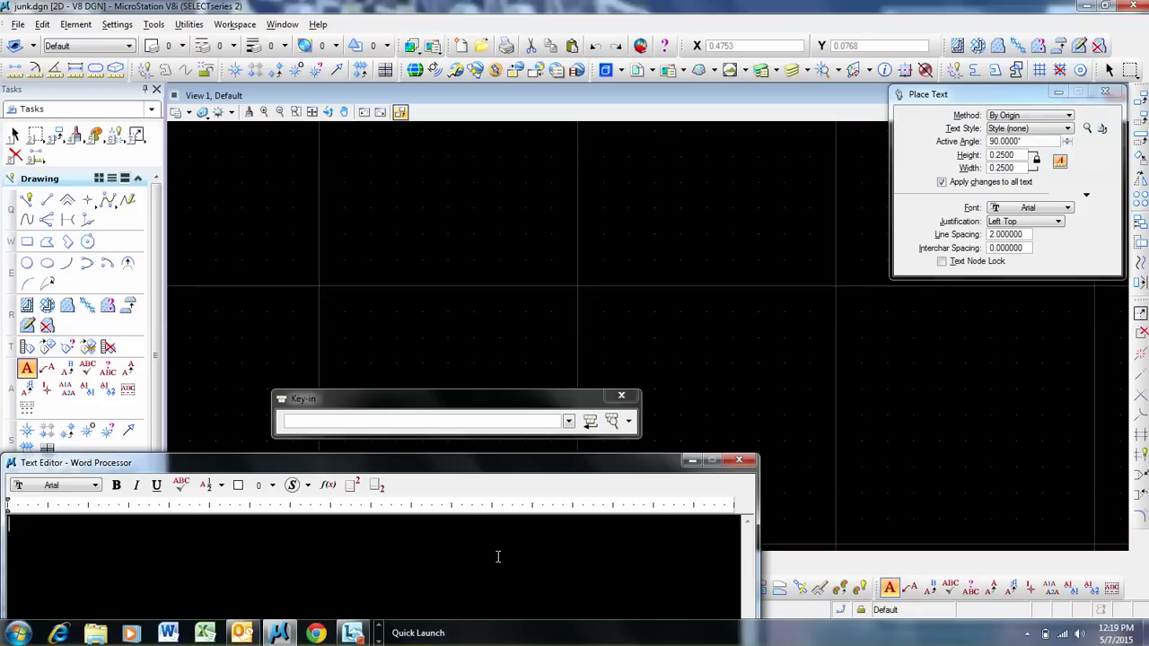
type("dgdegfdgg")
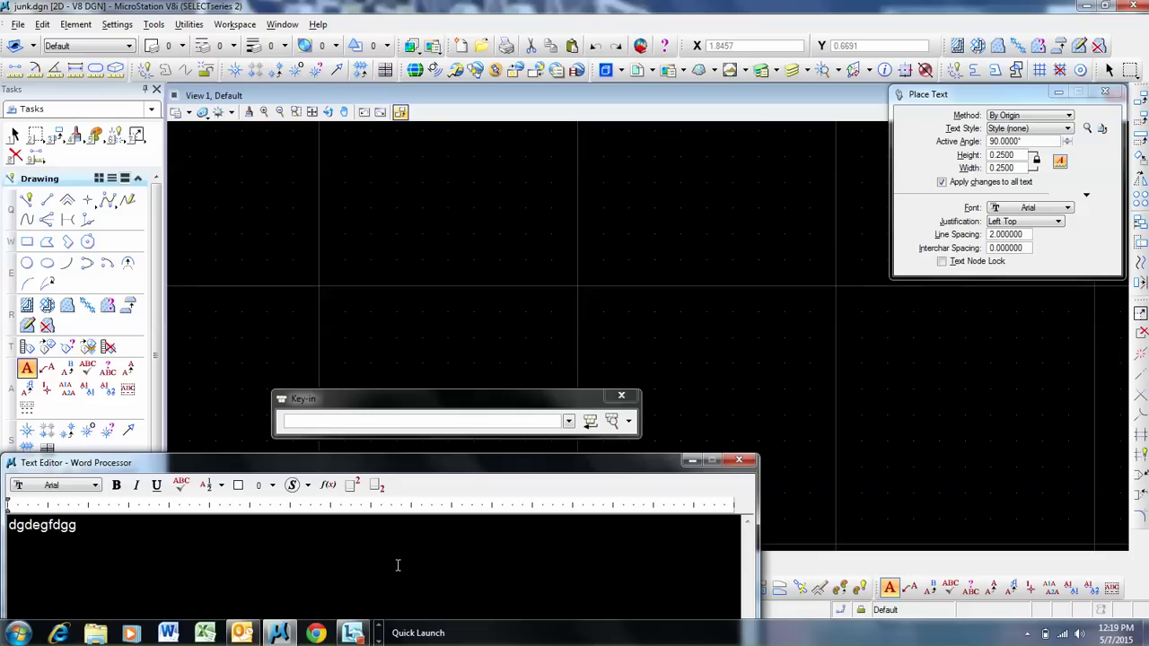
left_click(1023, 142)
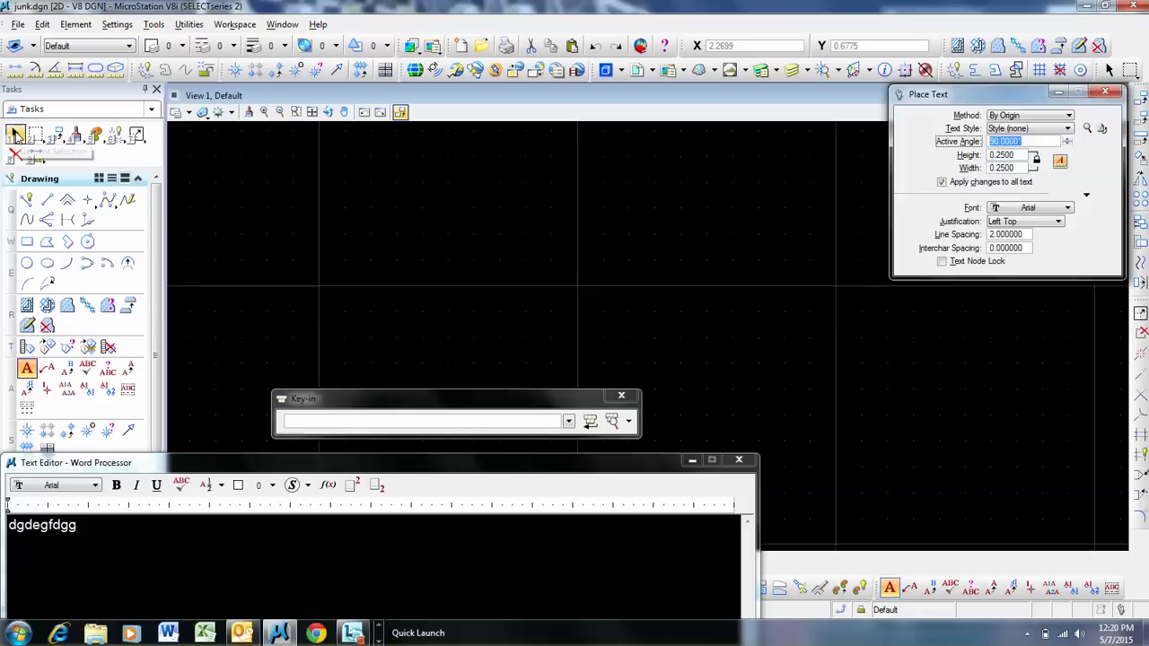
left_click(15, 135)
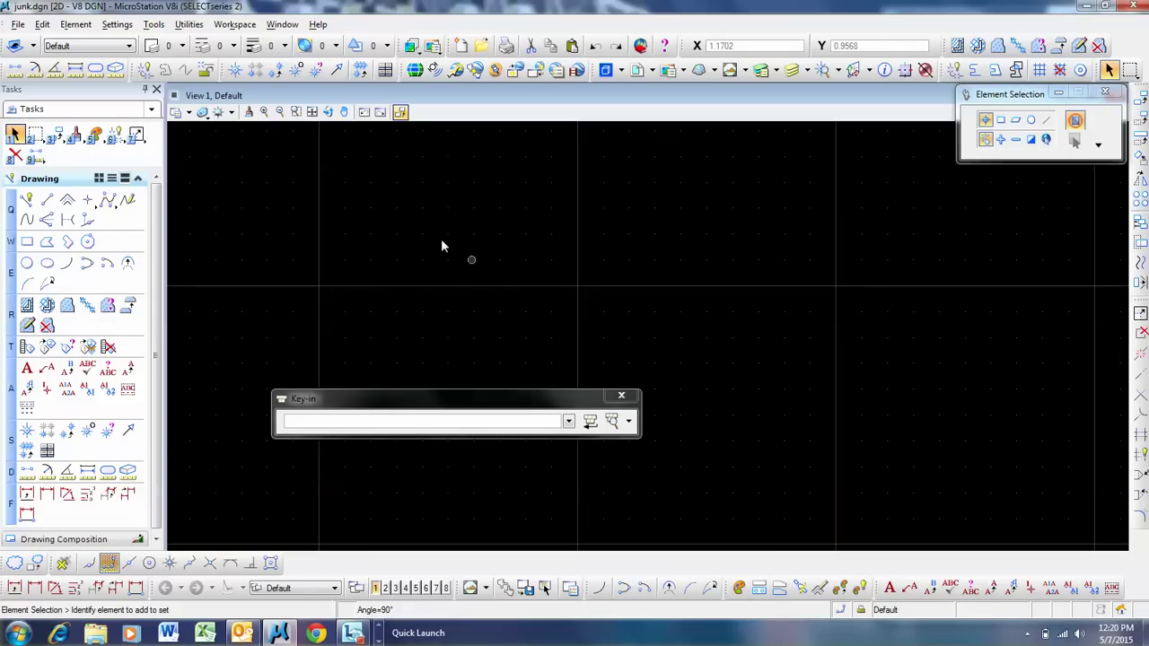
Browse earlier entries in the key-in history and clear the key-in field
left_click(512, 423)
key("Up")
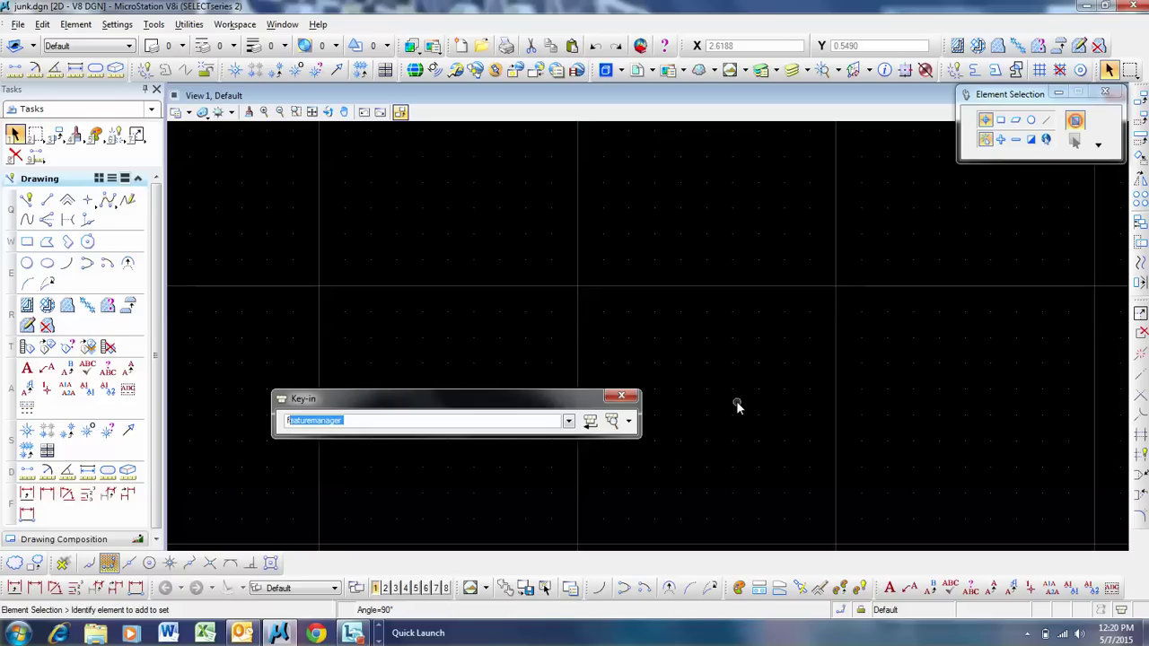
key("Up")
key("Up")
key("BackSpace")
Examine the Browse Key-in list of available commands, expanding and collapsing it beneath the empty key-in field
left_click(612, 421)
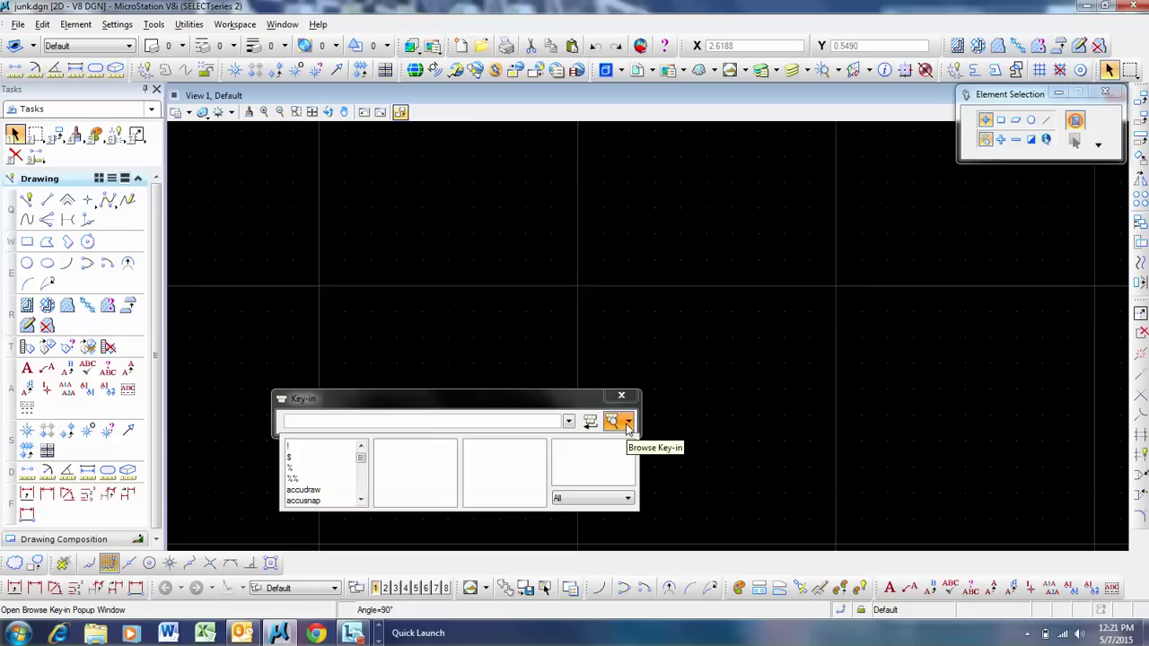
left_click(623, 427)
left_click(621, 427)
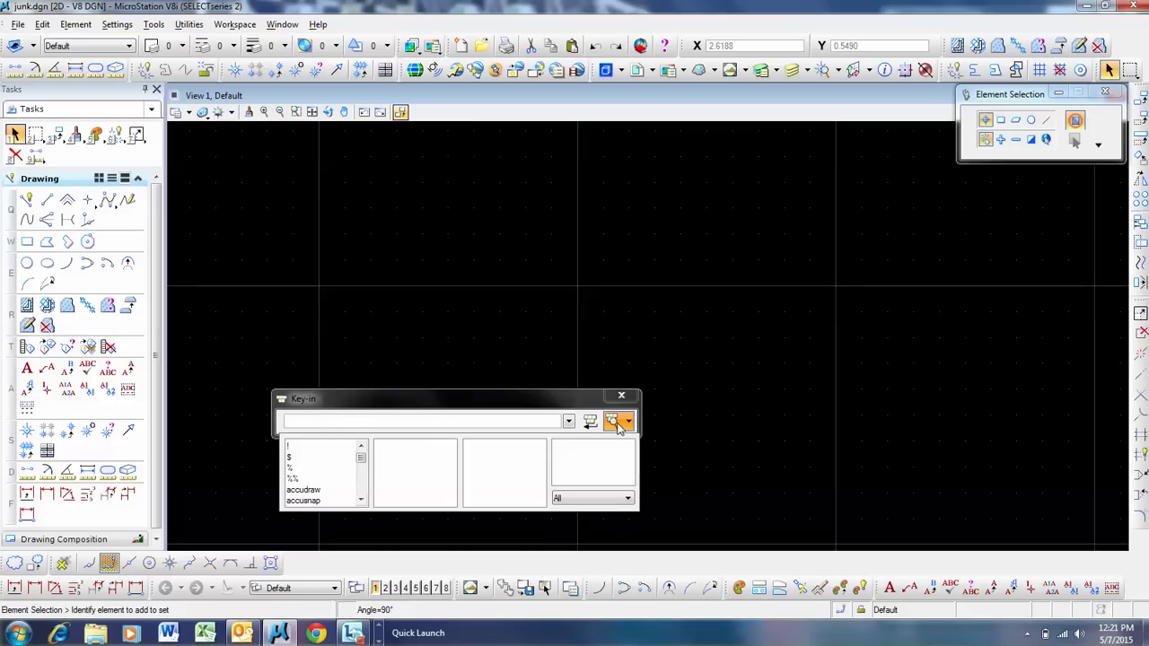
left_click(620, 428)
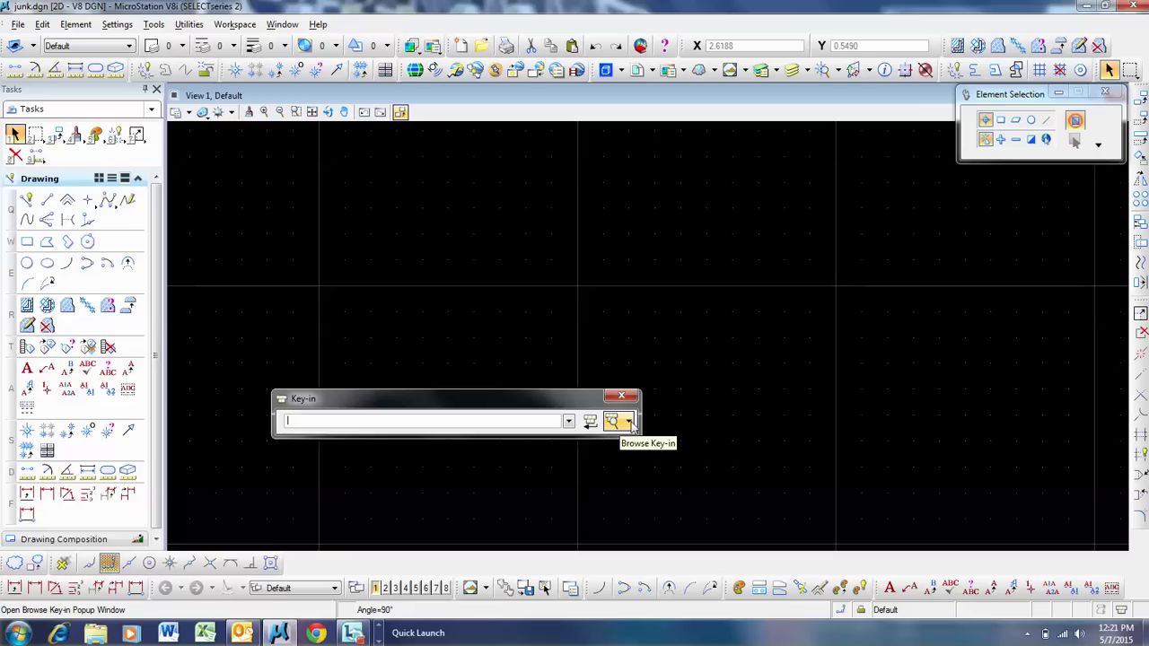
left_click(629, 423)
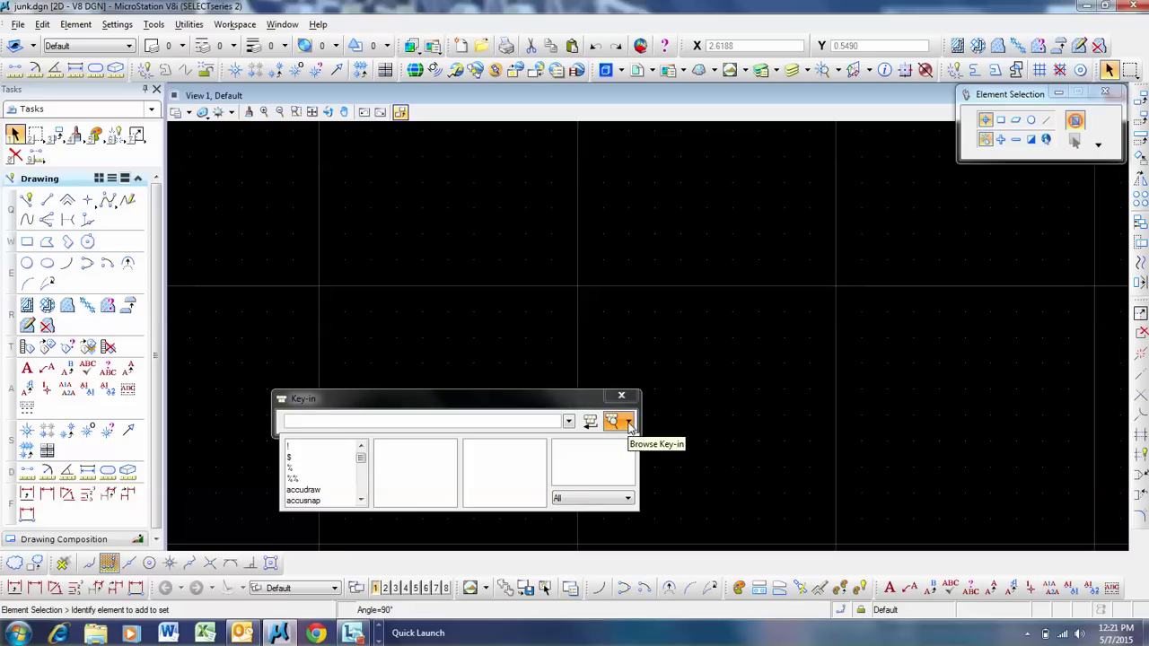
left_click(629, 423)
left_click(629, 424)
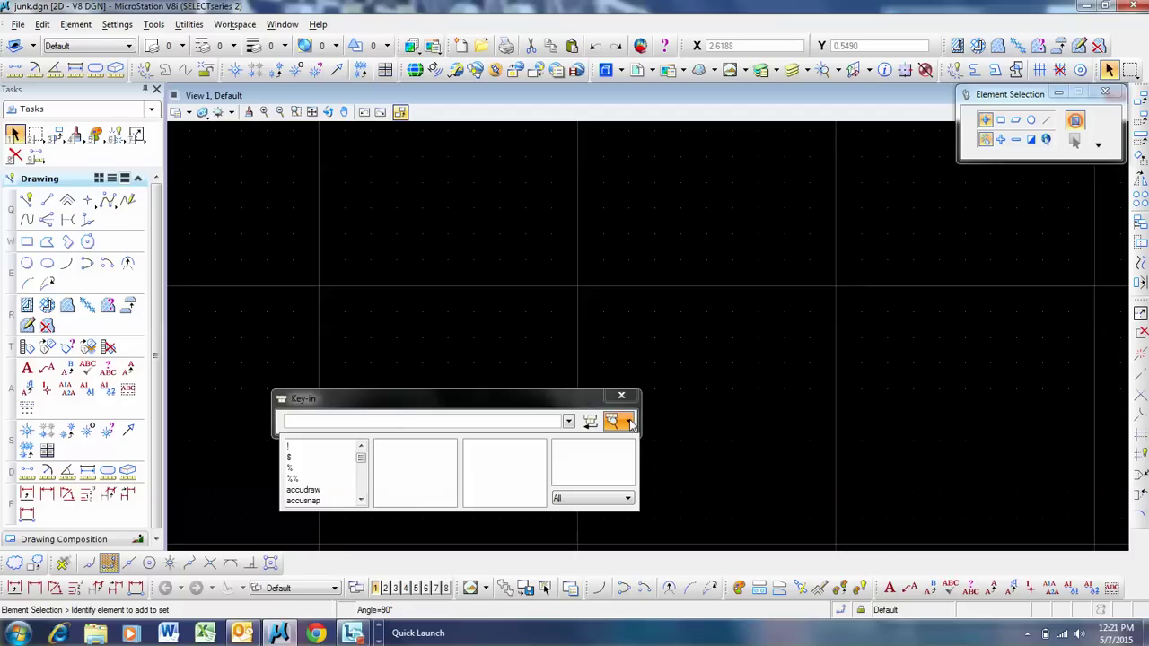
left_click(629, 424)
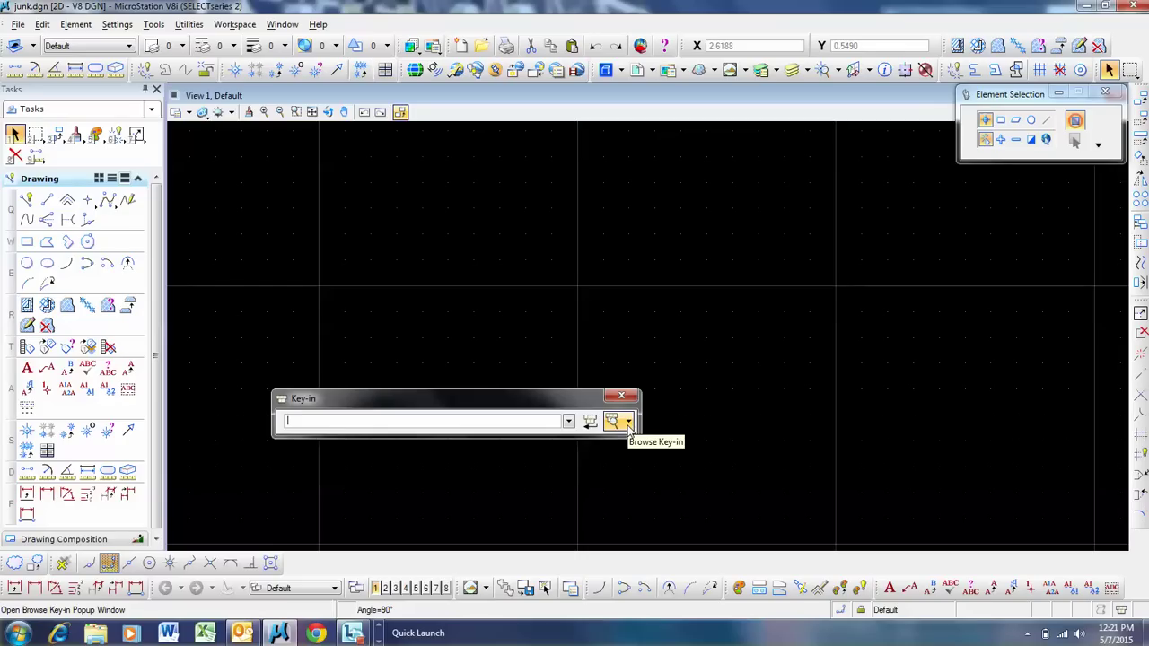
left_click(628, 421)
left_click(627, 422)
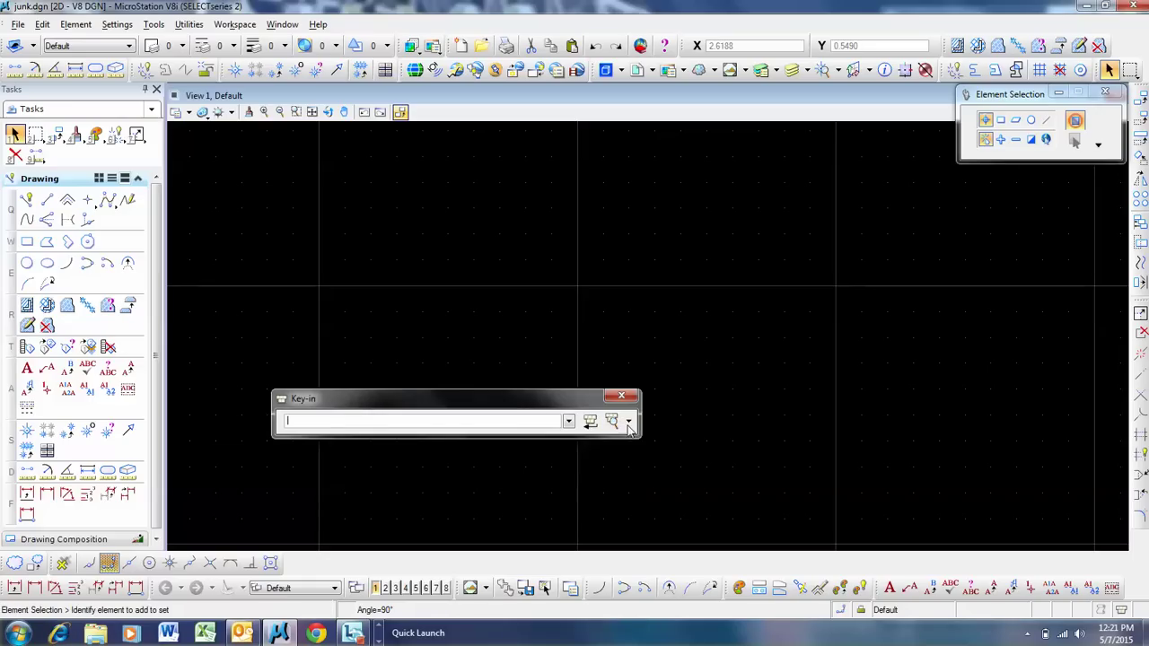
Dock the Key-in window beside the snap modes below the drawing area, and undock it back over View 1
left_click_drag(533, 398, 579, 302)
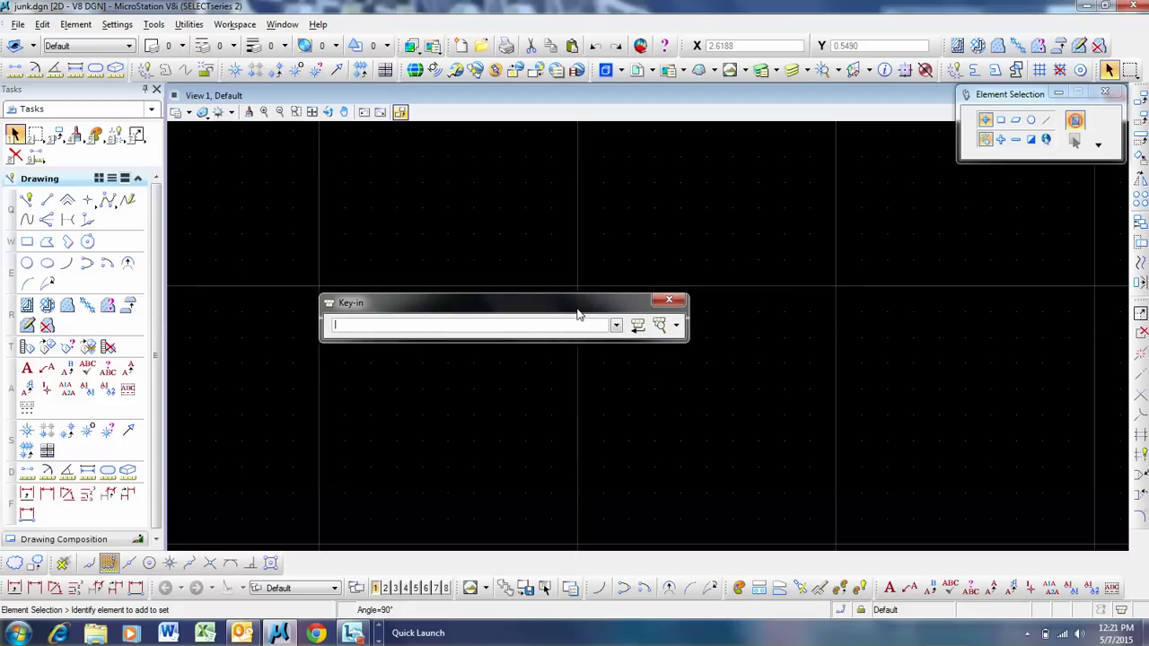
left_click_drag(579, 308, 368, 563)
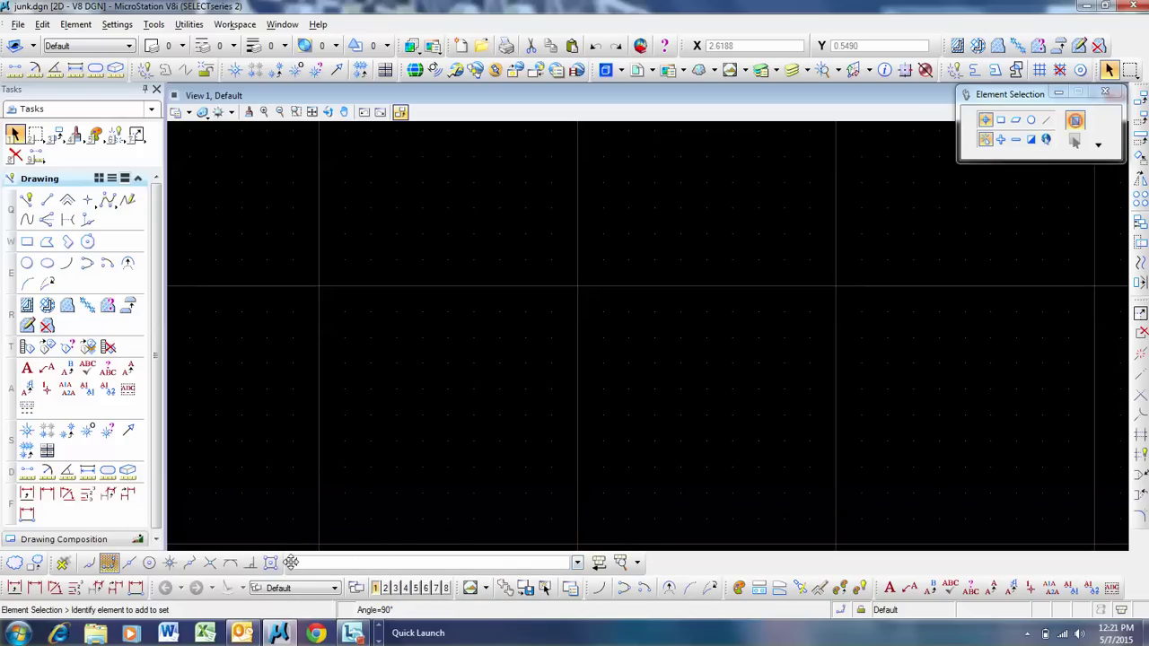
left_click_drag(290, 562, 331, 427)
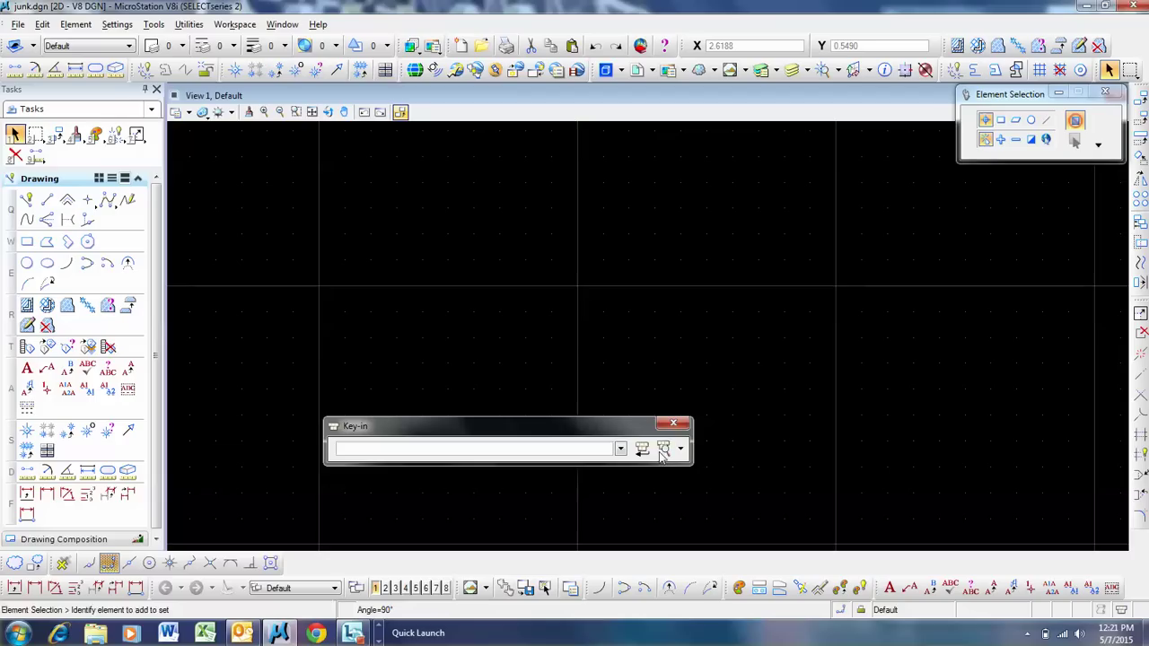
Look up the label and filedesign key-ins in the Browse Key-in list and collapse the list
left_click(662, 449)
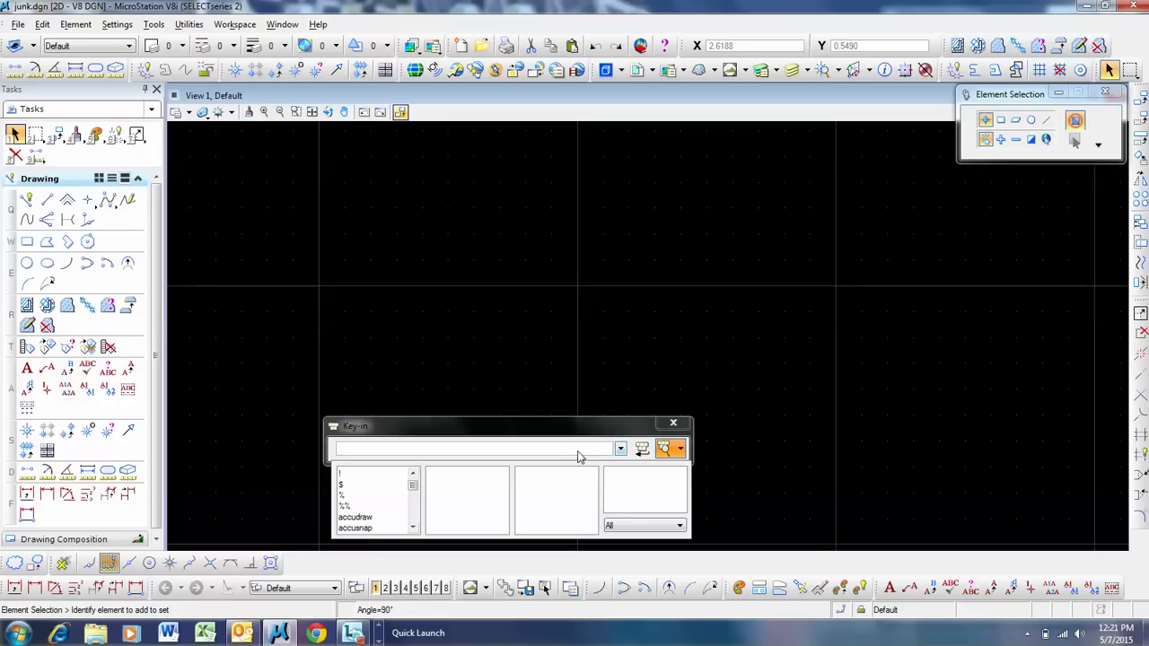
type("featuremanagerlabel")
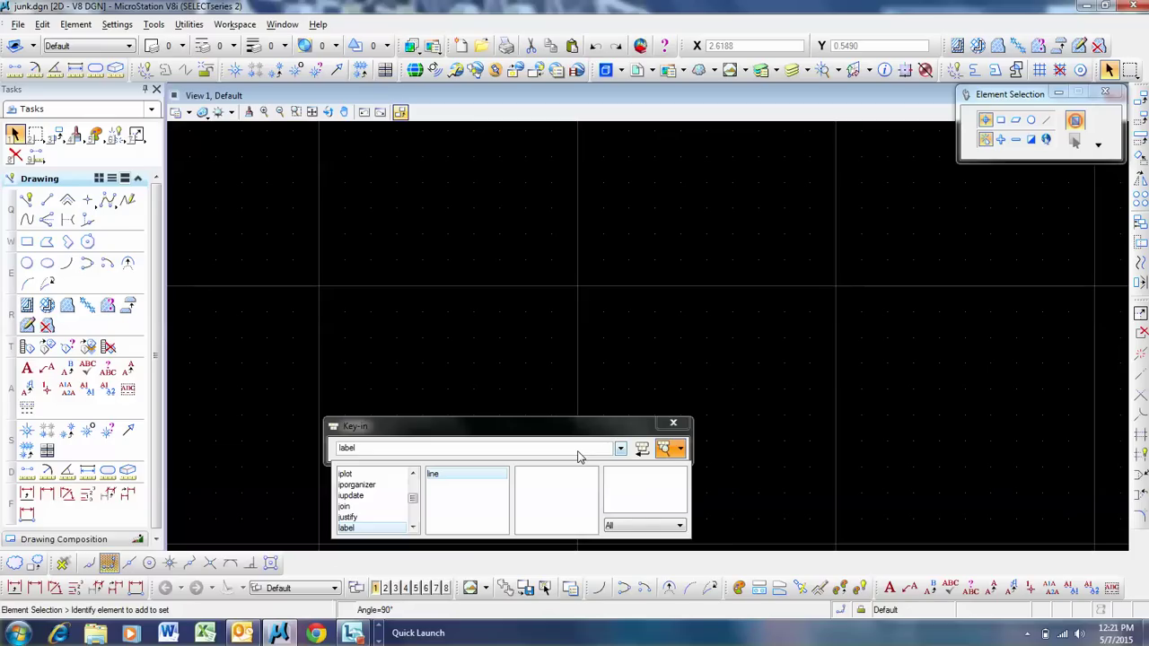
key("Return")
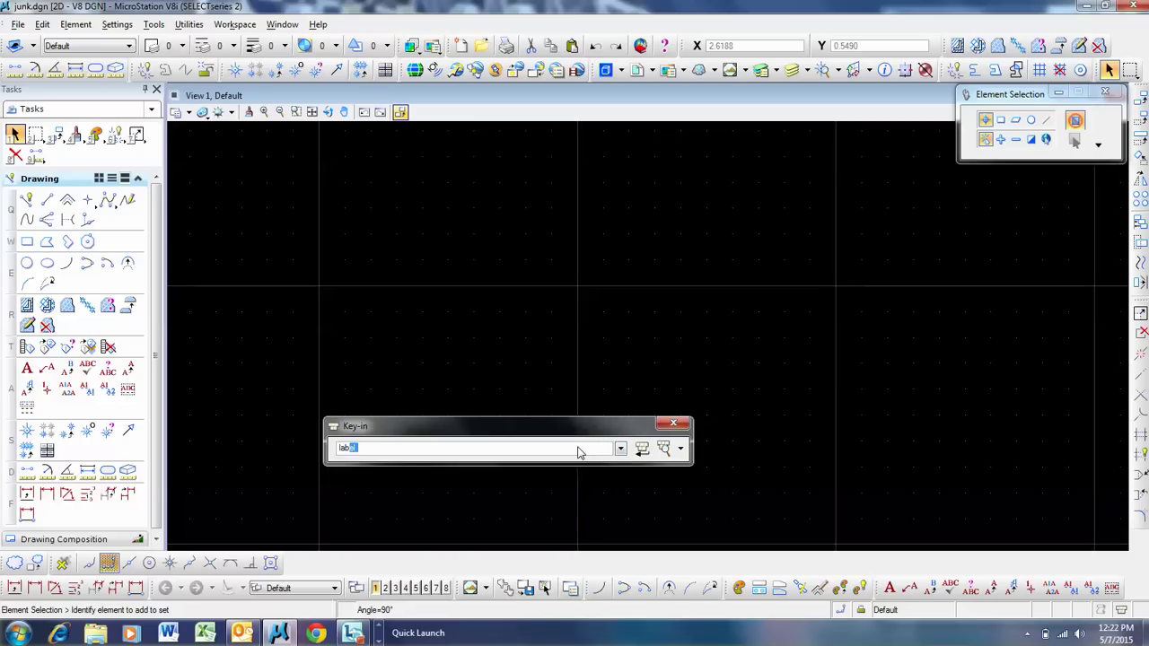
key("BackSpace")
key("Up")
key("Up")
key("Up")
left_click(664, 449)
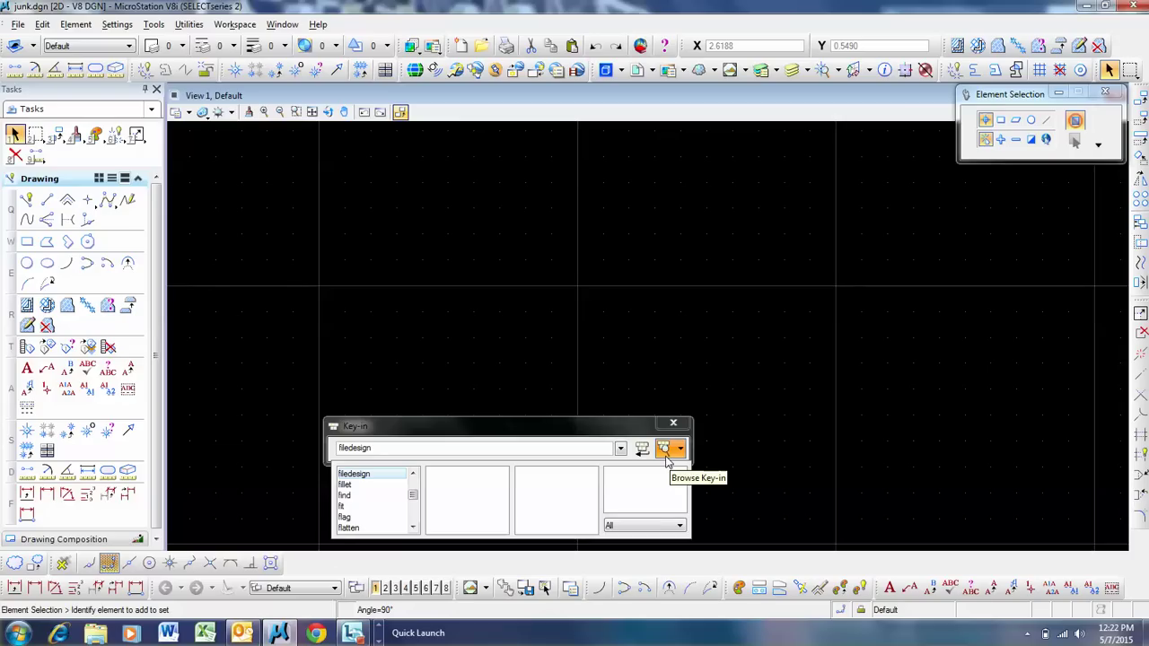
left_click(665, 452)
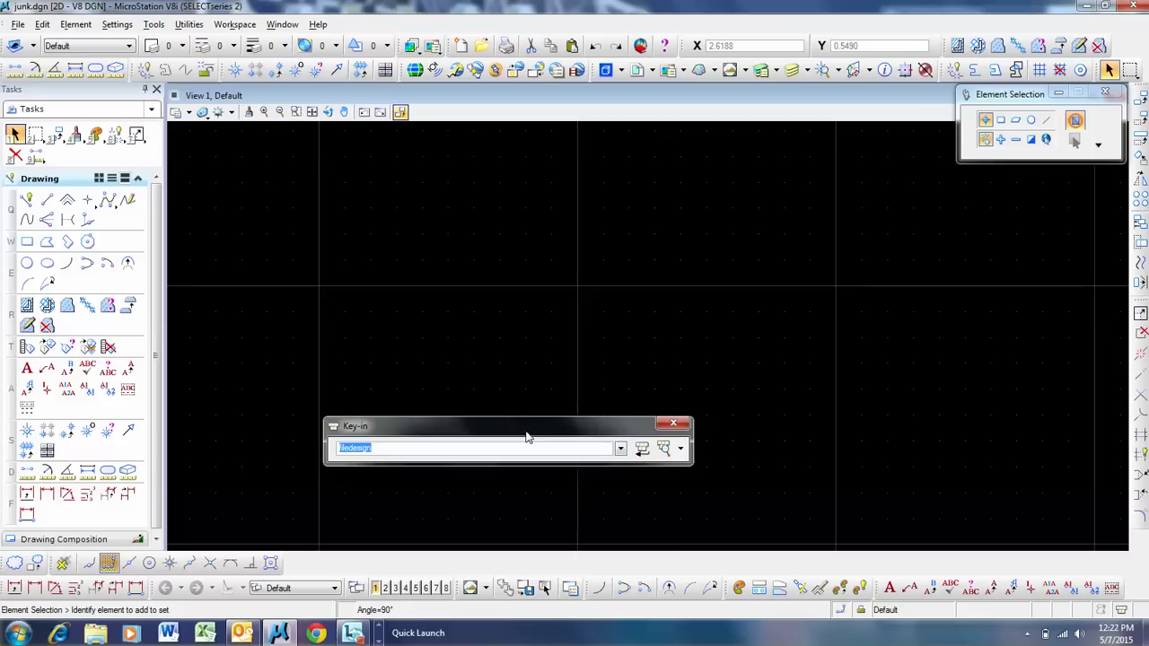
Dock the floating Key-in window beside the snap modes below the drawing area
left_click_drag(528, 434, 497, 540)
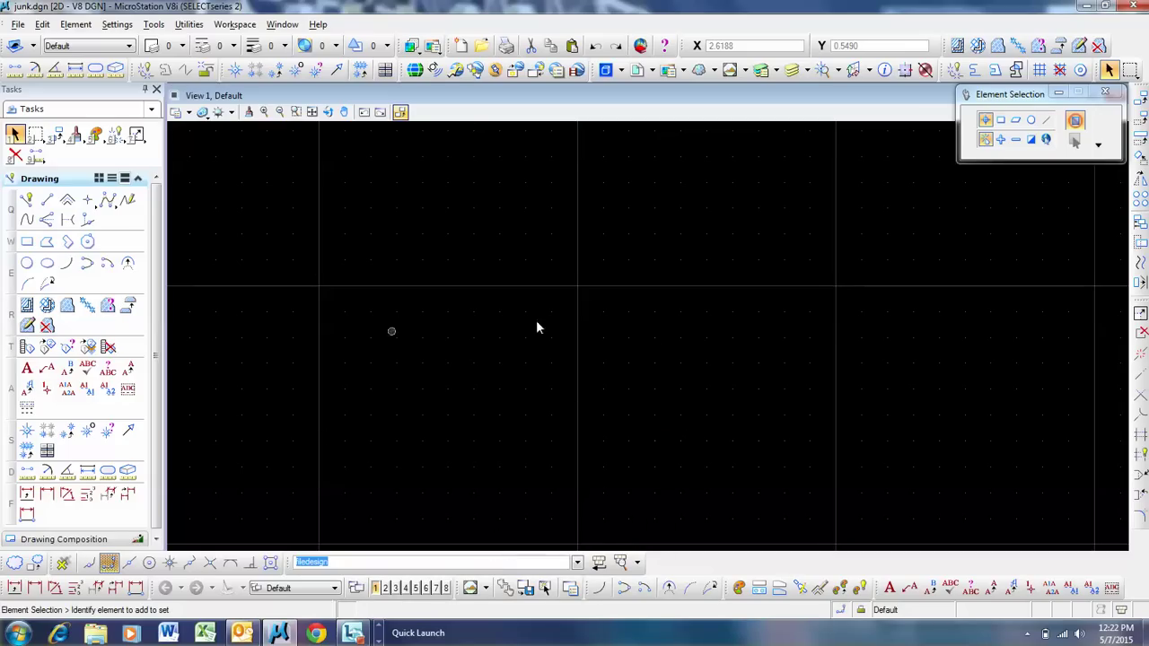
Clear the filedesign text from the docked key-in field
left_click(357, 565)
key("shift+Left")
key("shift+Left")
key("shift+Left")
key("shift+Left")
key("shift+Left")
key("shift+Left")
key("shift+Left")
key("shift+Left")
key("shift+Left")
key("shift+Left")
type("f")
key("BackSpace")
Open the View Attributes dialog for View 1 and move it up to the middle of the drawing area
key("ctrl+b")
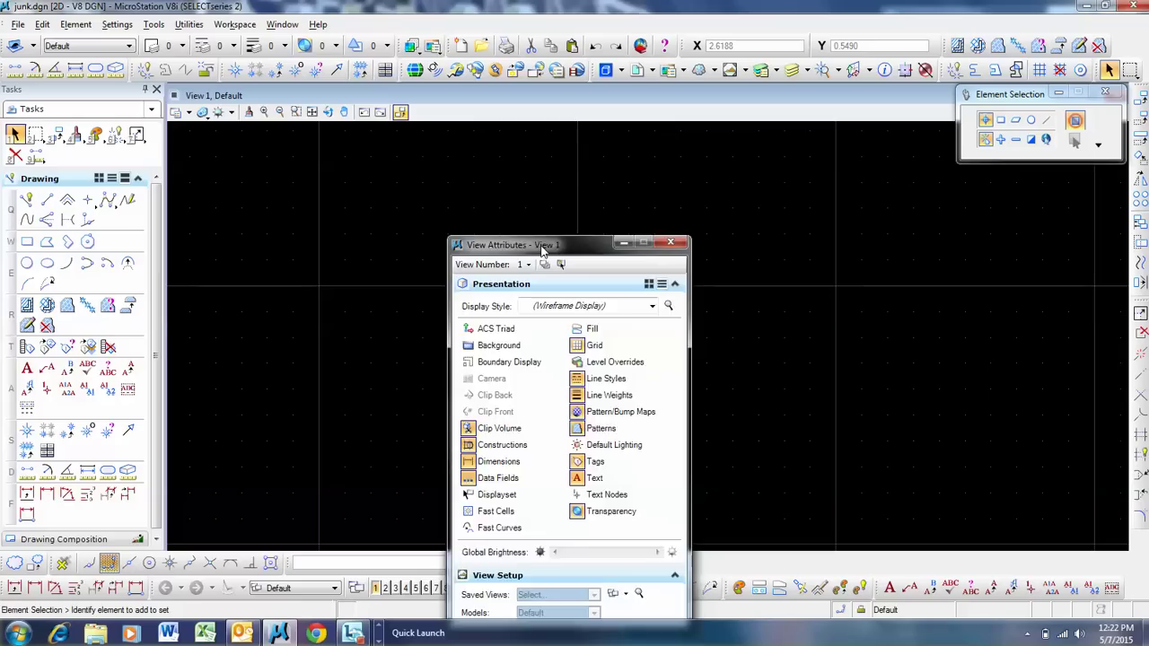
left_click_drag(539, 250, 599, 161)
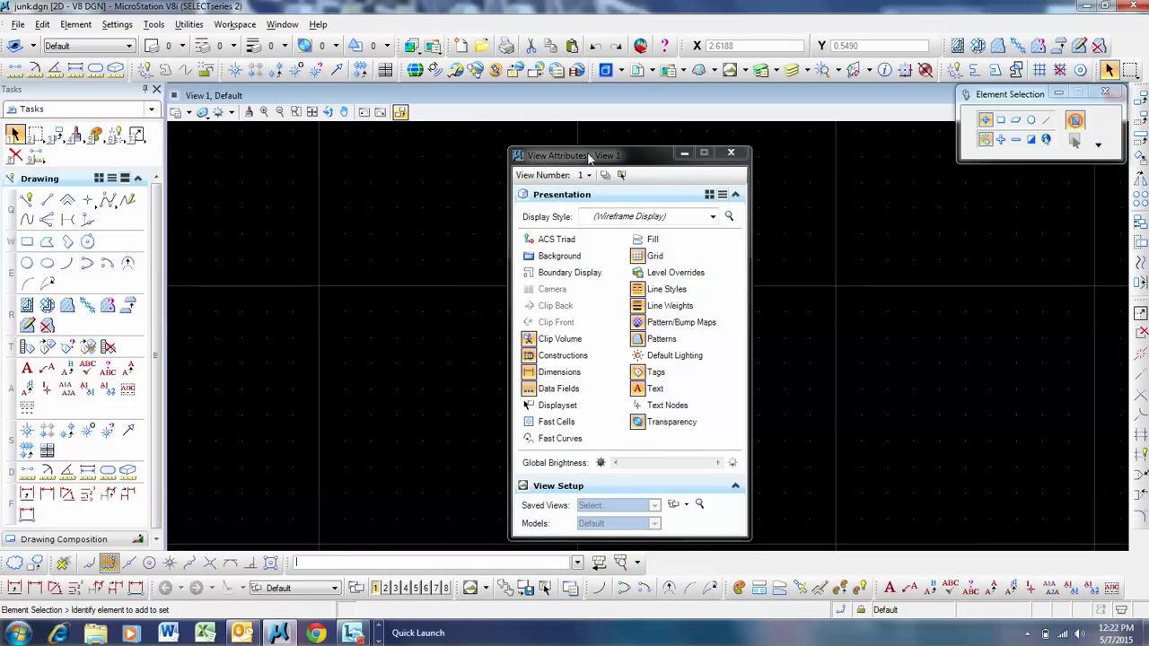
left_click_drag(579, 160, 596, 155)
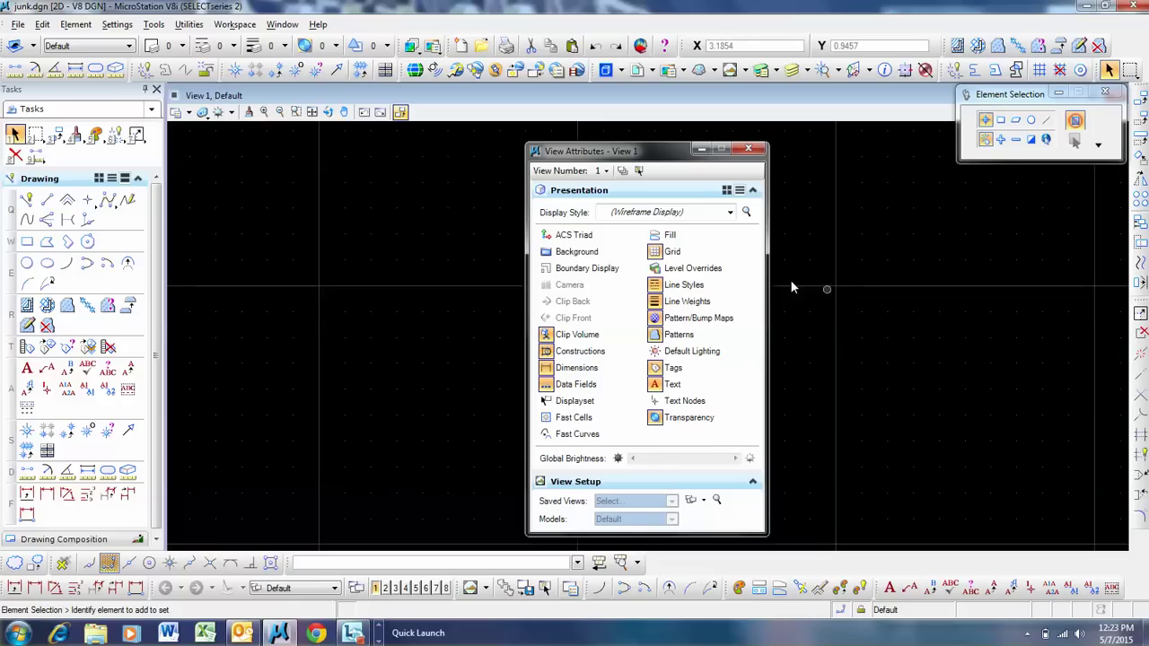
Toggle the Grid display of View 1 off, on and off again, and close the View Attributes dialog
left_click(672, 252)
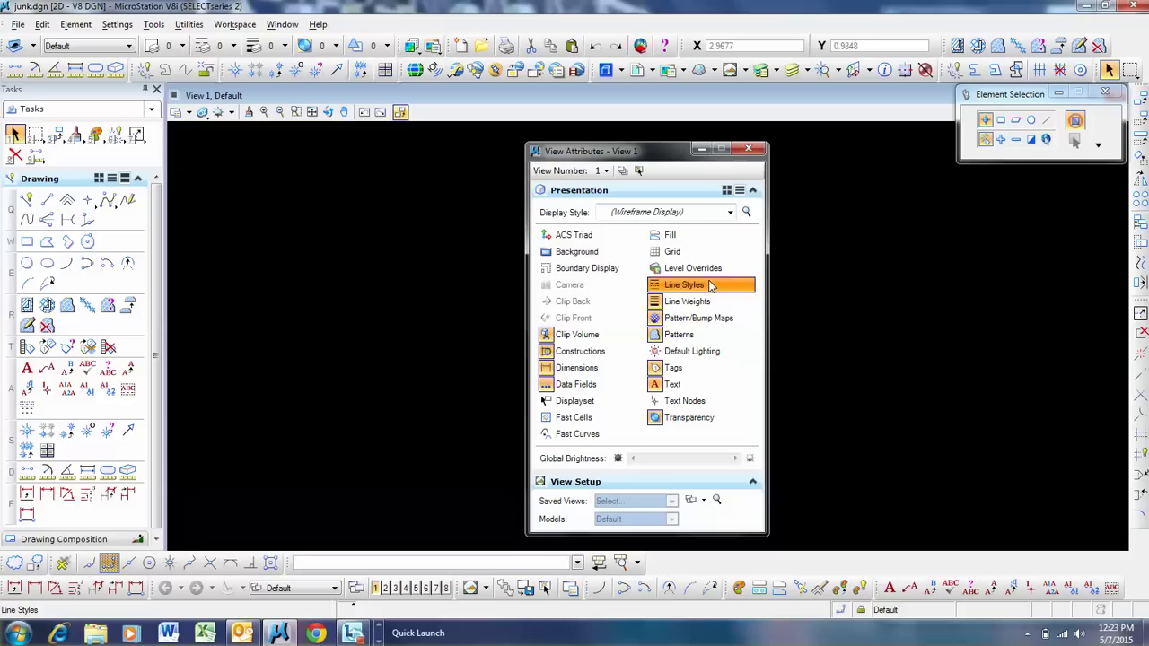
left_click(700, 321)
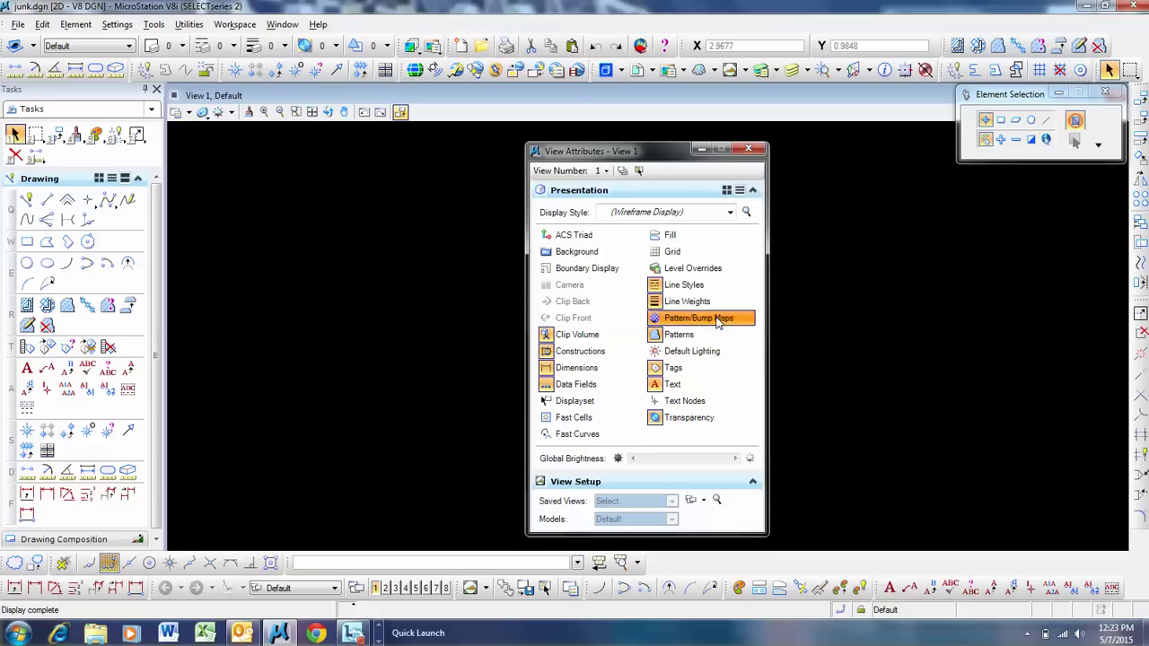
left_click(698, 255)
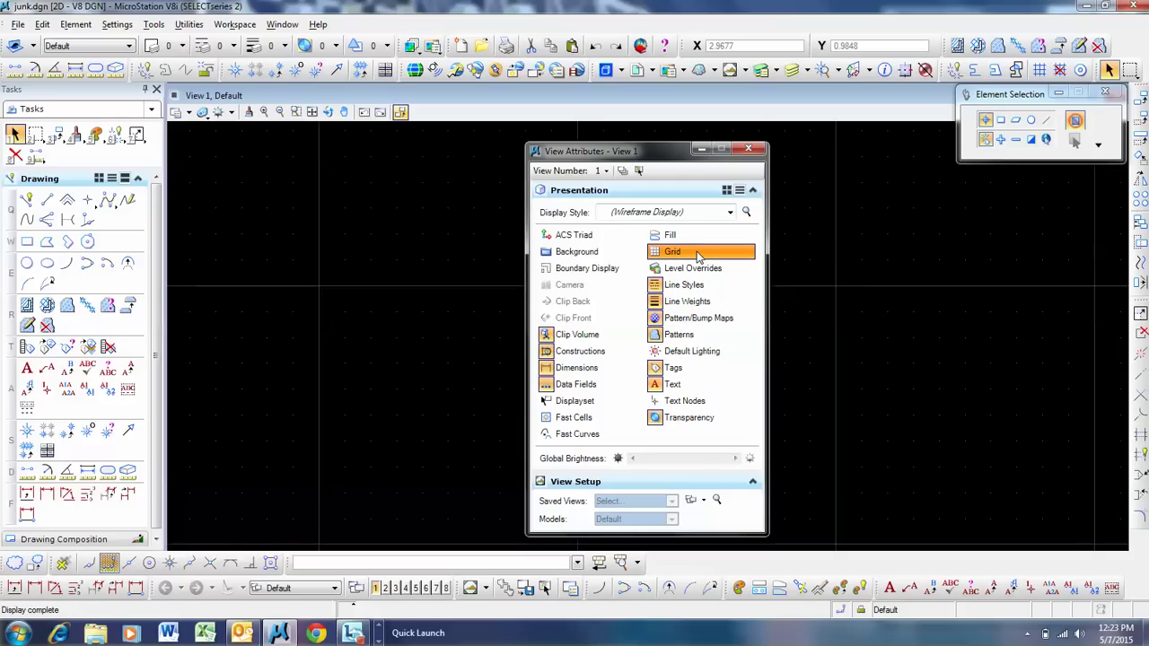
left_click(698, 254)
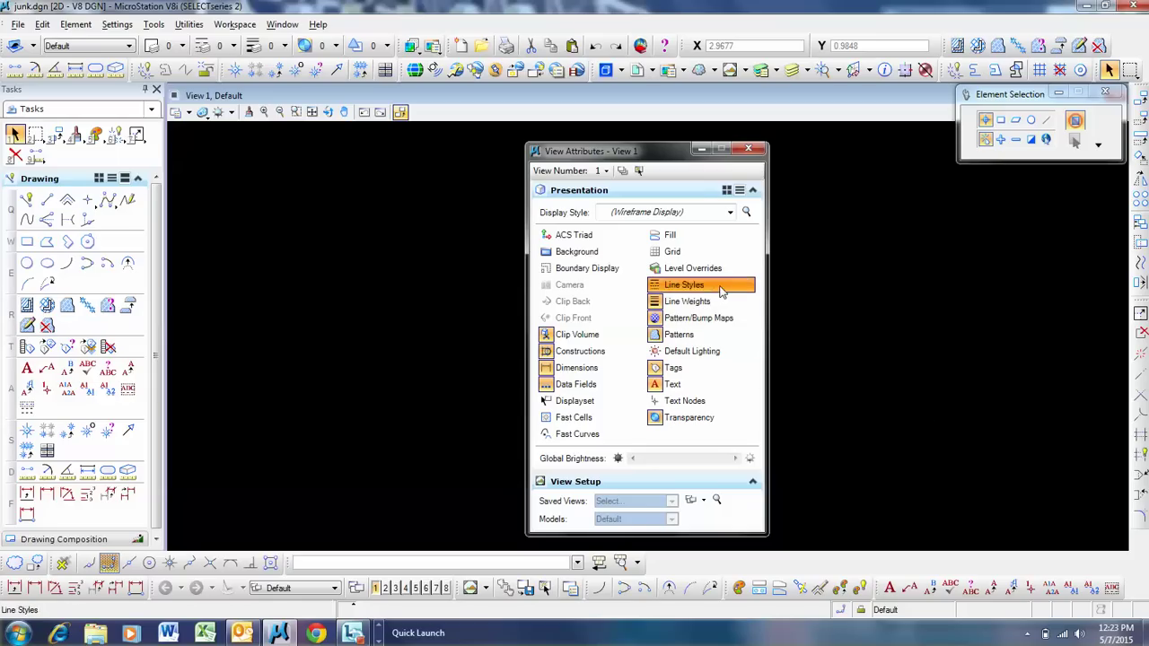
left_click(715, 306)
left_click(708, 285)
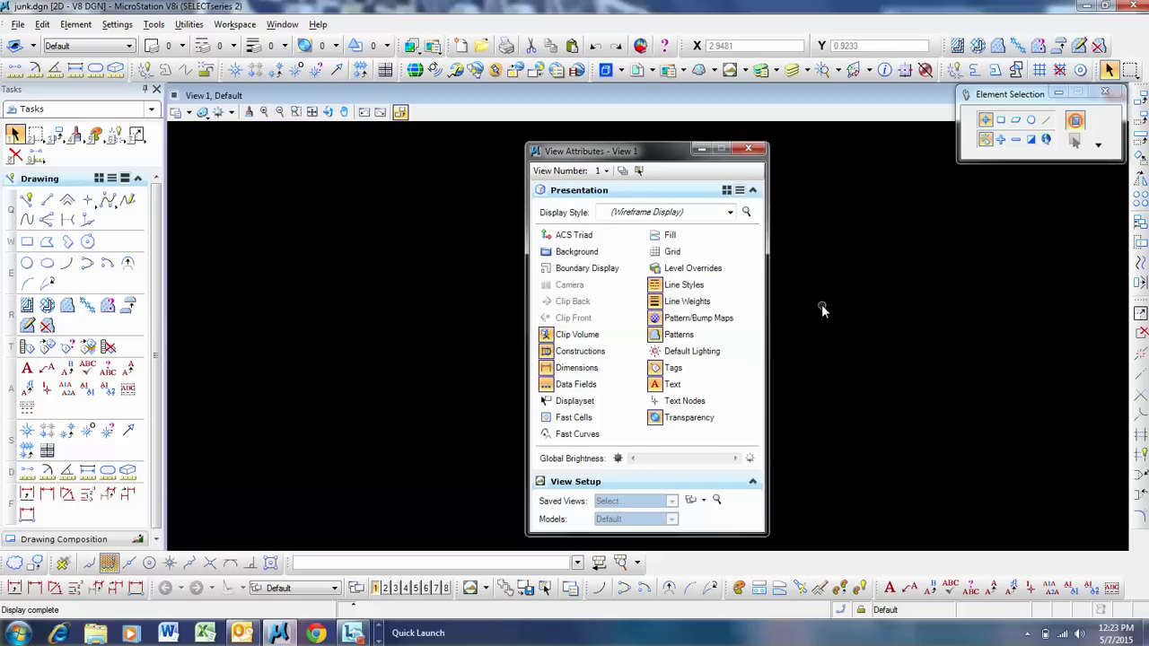
left_click(749, 149)
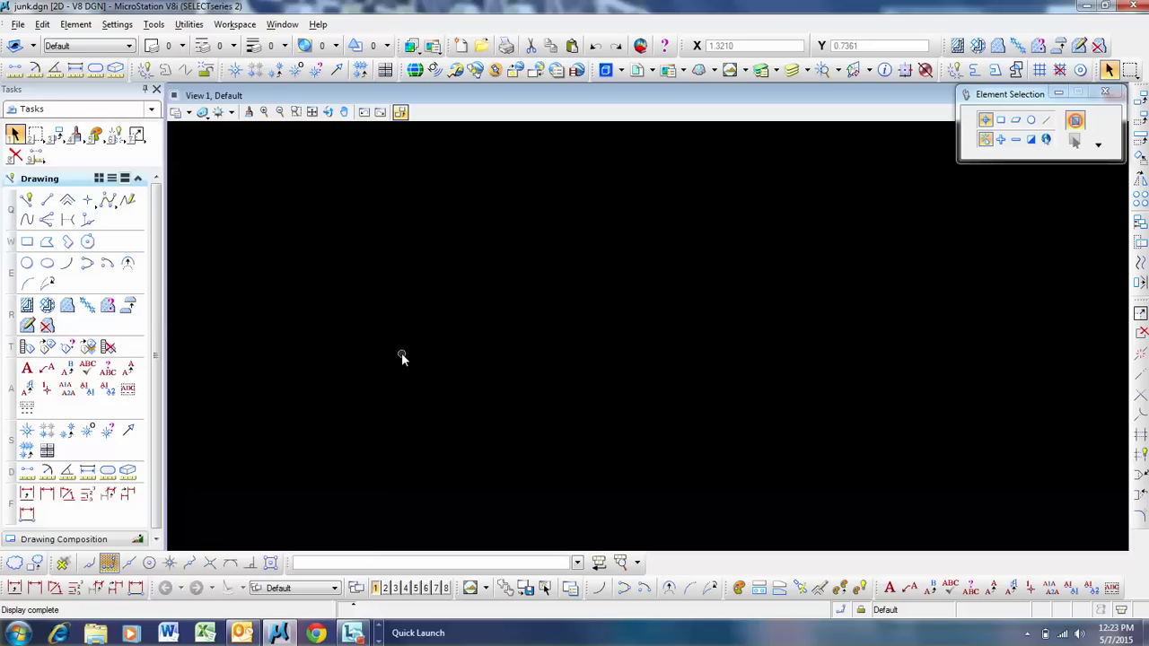
Compress the junk.dgn design file and save its settings
left_click(18, 24)
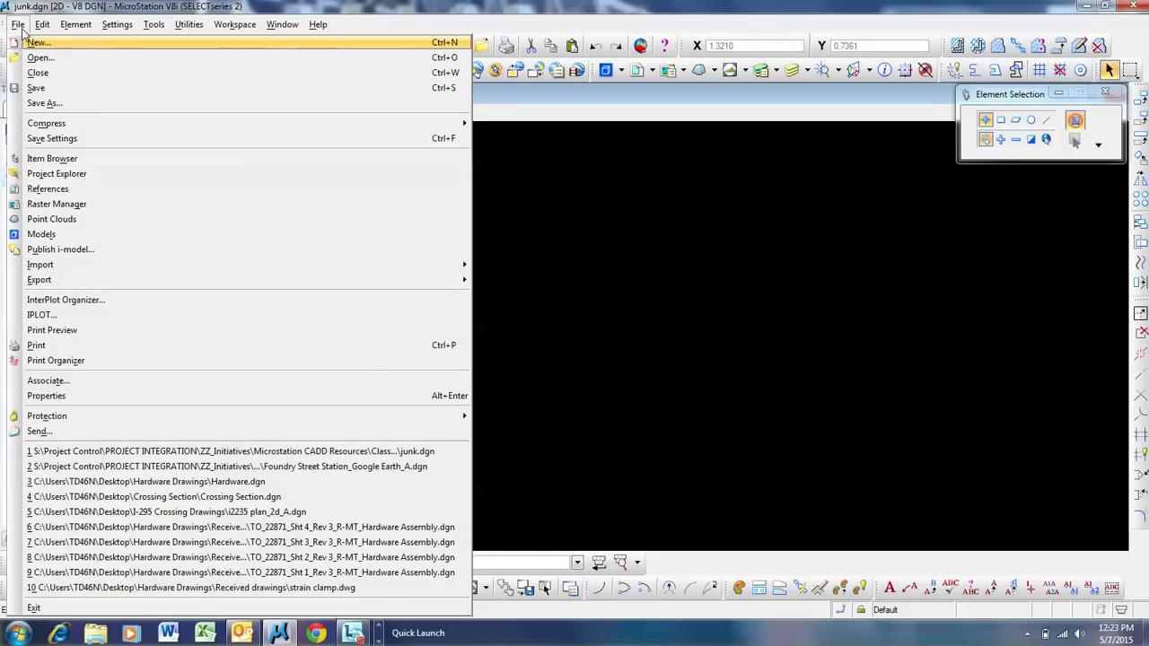
mouse_move(67, 127)
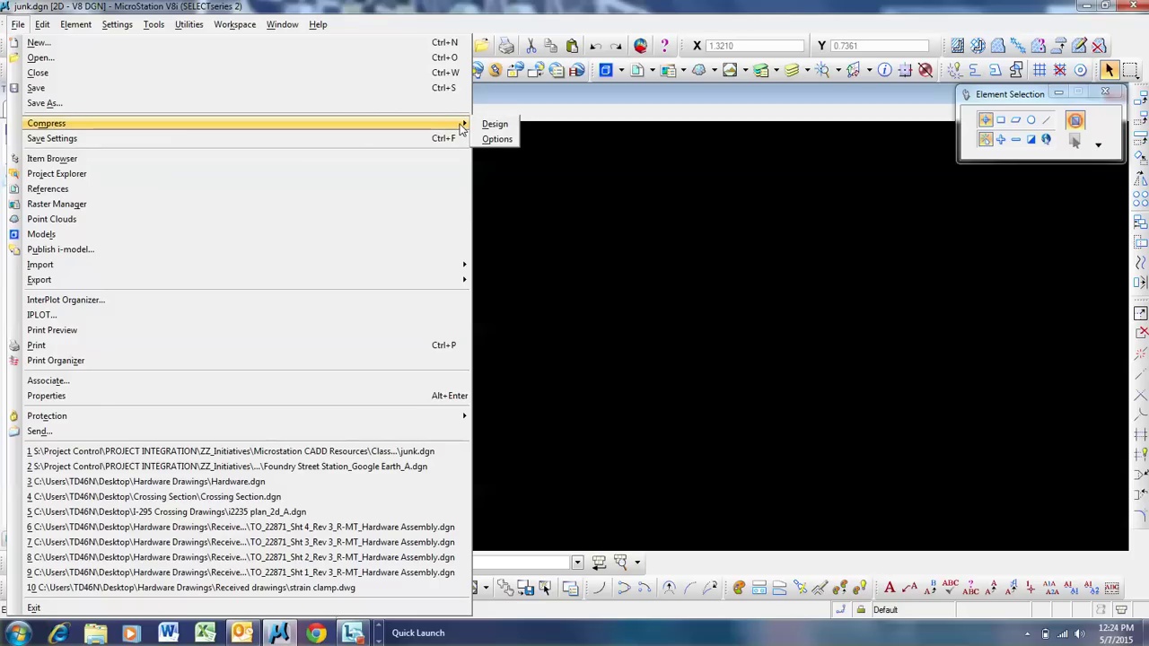
left_click(490, 126)
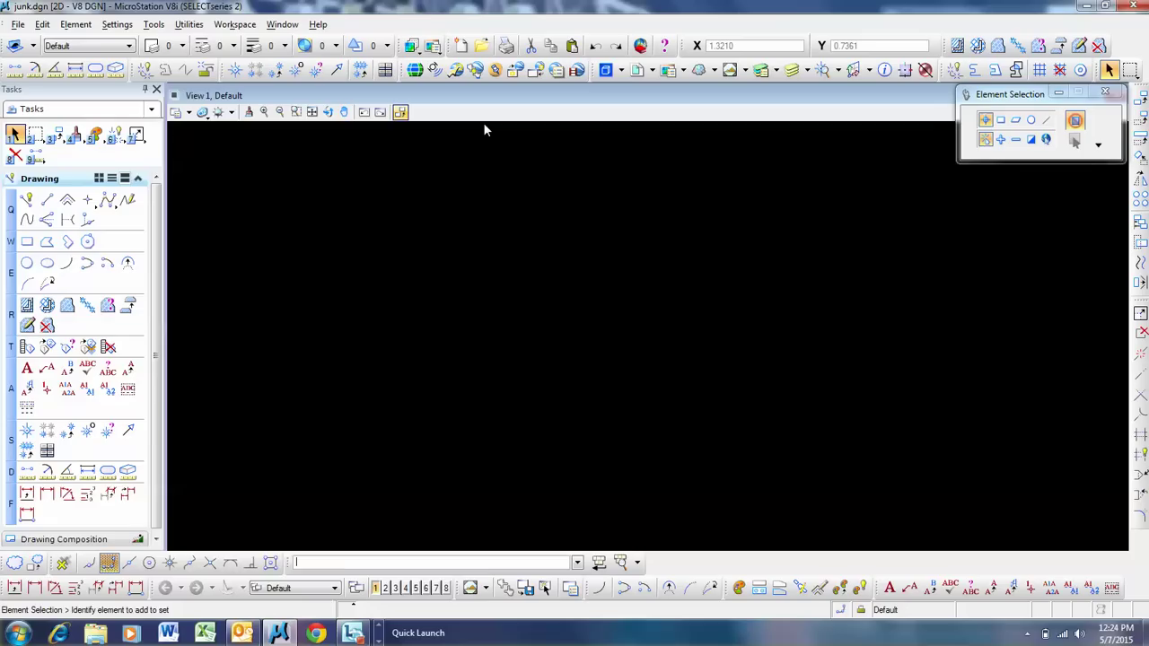
left_click(18, 24)
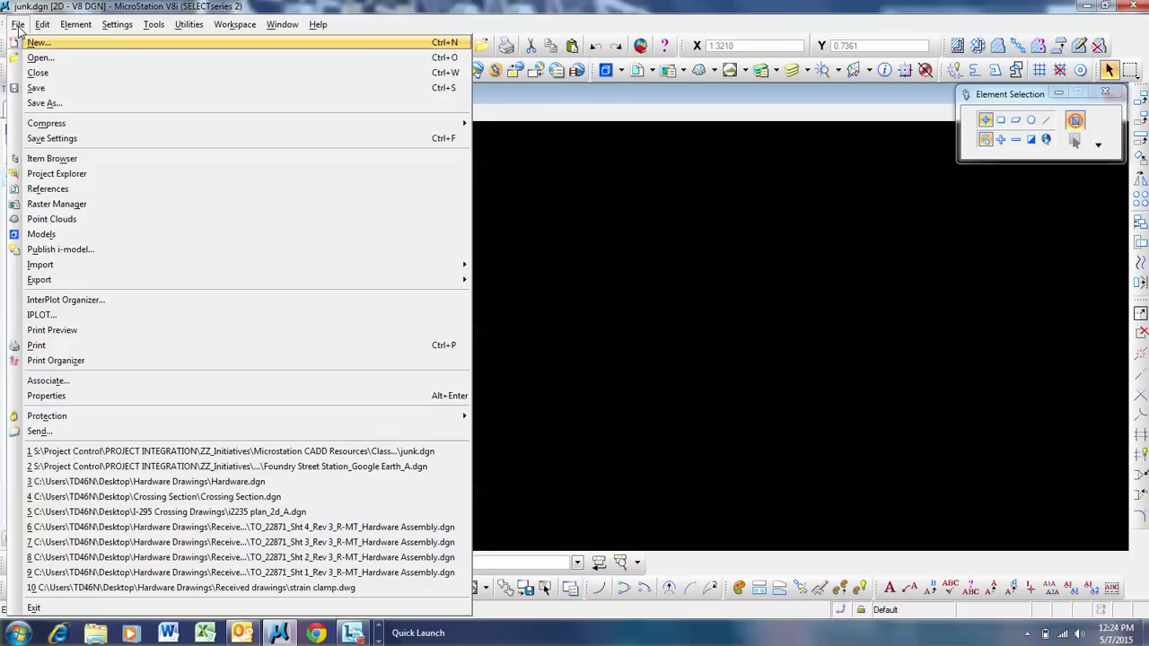
left_click(43, 140)
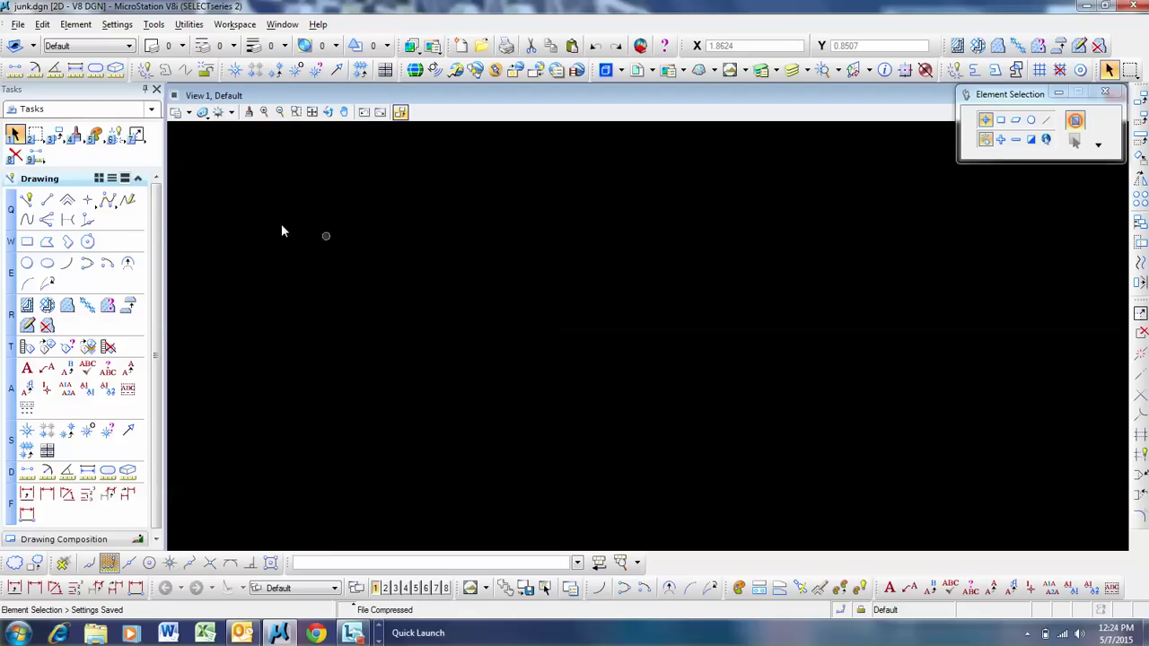
Draw a chain of seven connected, self-crossing line segments with Place Line in the middle of View 1
left_click(46, 199)
left_click(411, 226)
left_click(484, 352)
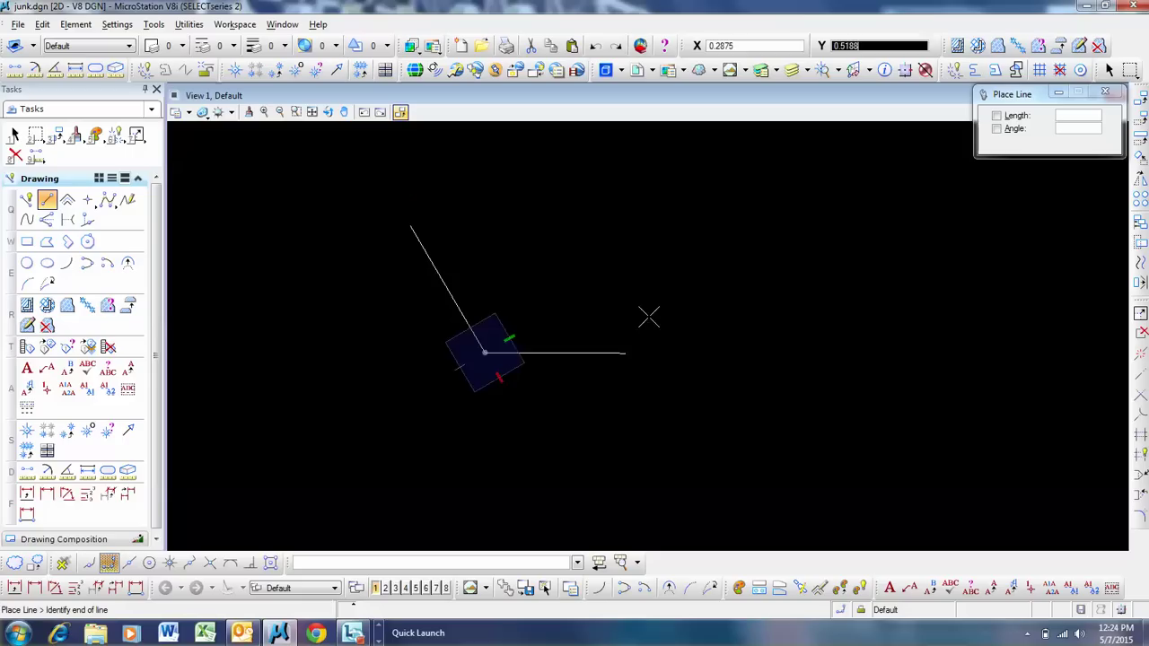
left_click(649, 311)
left_click(610, 270)
left_click(325, 335)
left_click(429, 268)
left_click(677, 271)
right_click(781, 238)
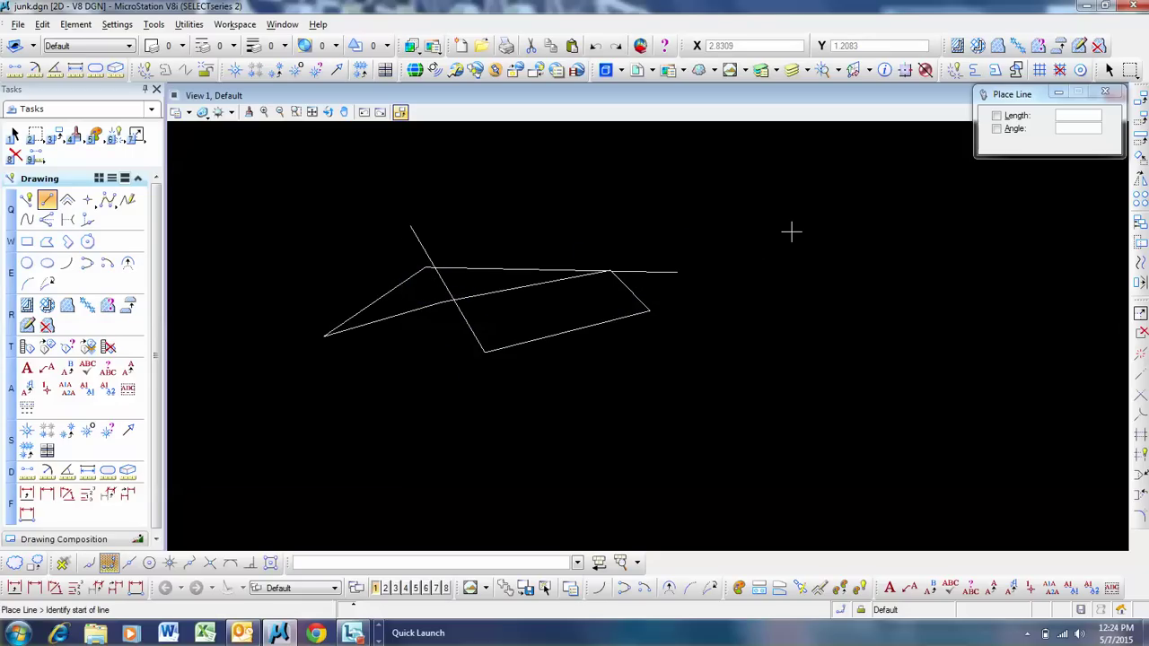
Save the file settings with View 1 zoomed in on the crossing of the steep line and the long horizontal line
key("ctrl+z")
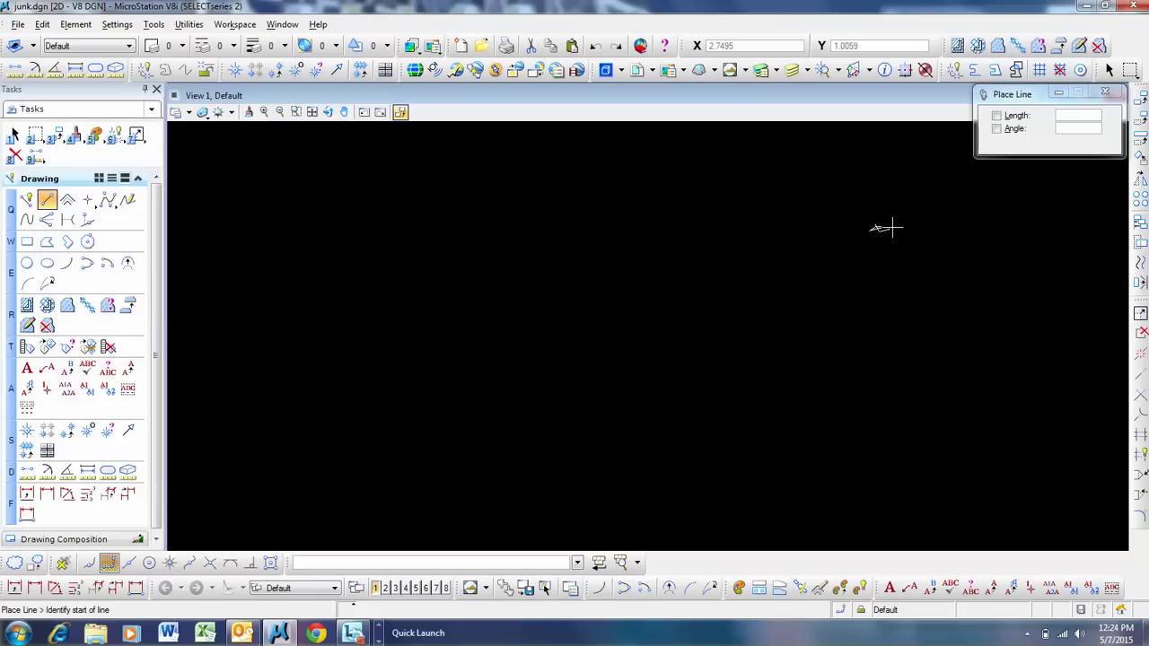
scroll(891, 228, "up", 15)
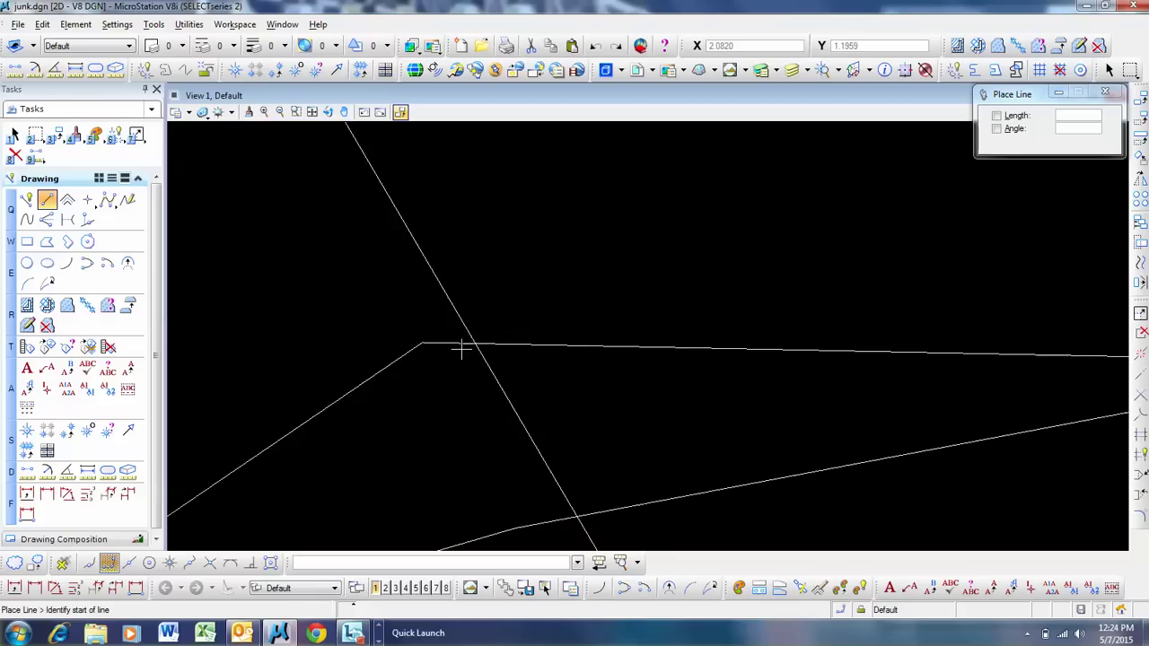
scroll(460, 350, "up", 3)
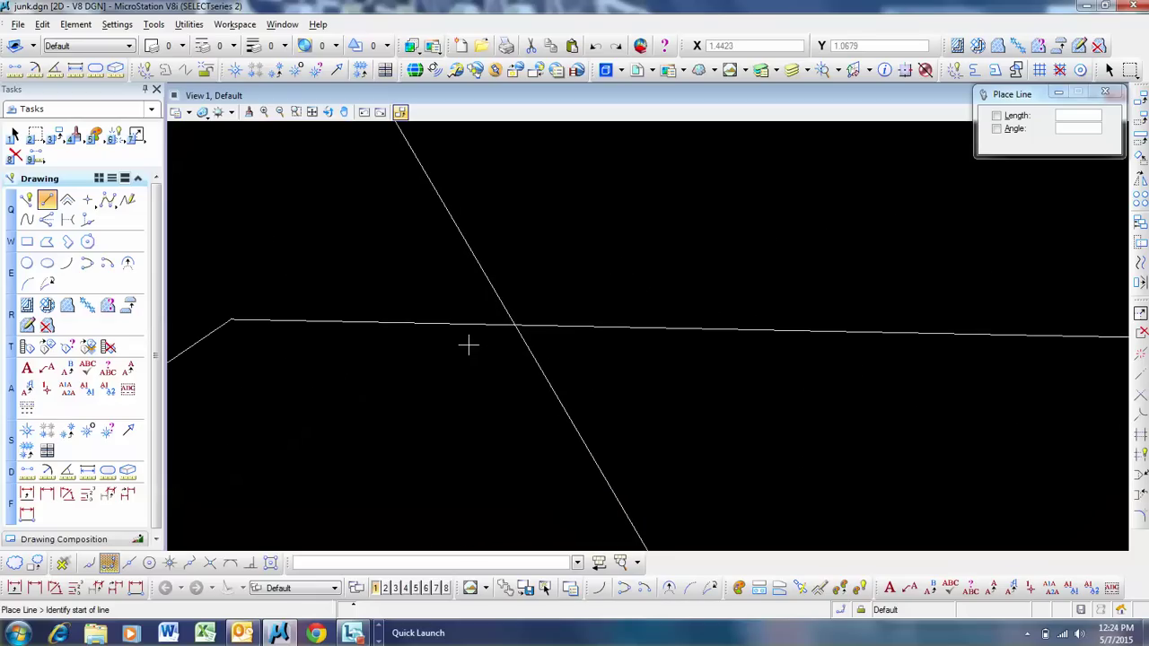
left_click(18, 24)
mouse_move(53, 129)
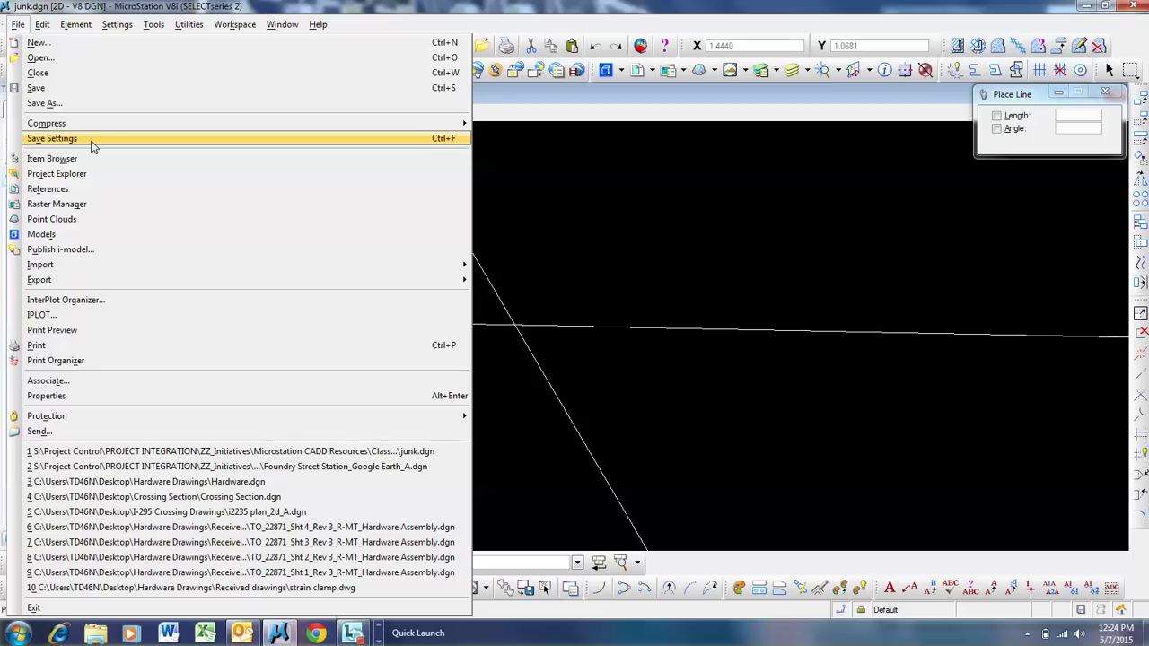
left_click(92, 141)
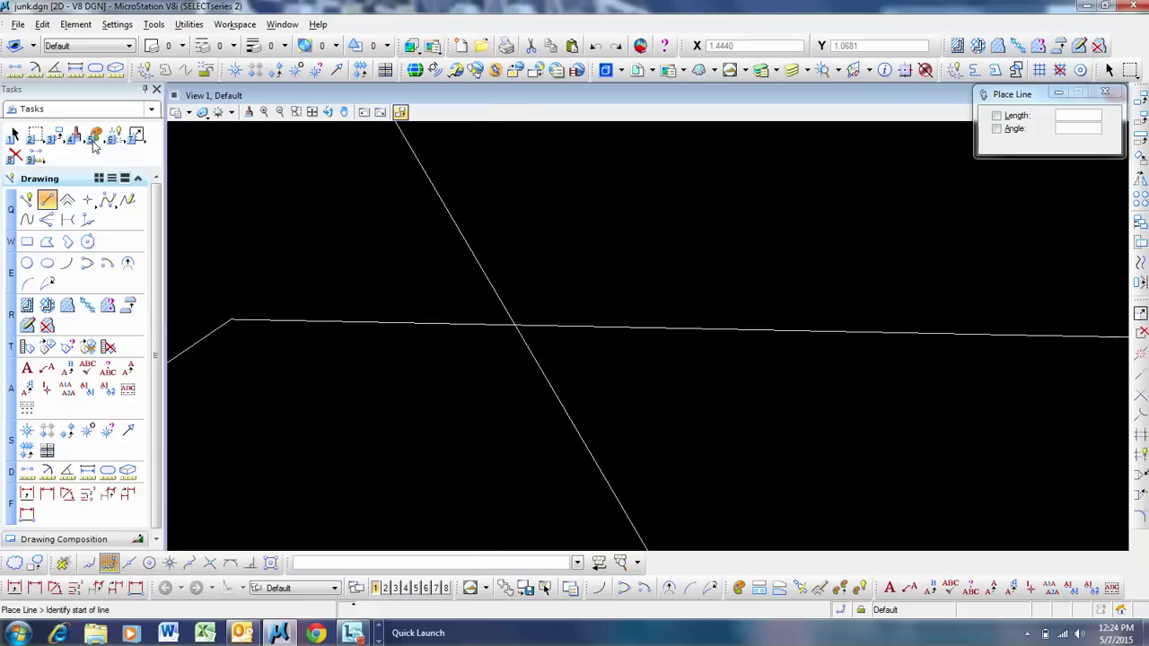
Close junk.dgn and reopen it from the Class files folder
key("alt+f")
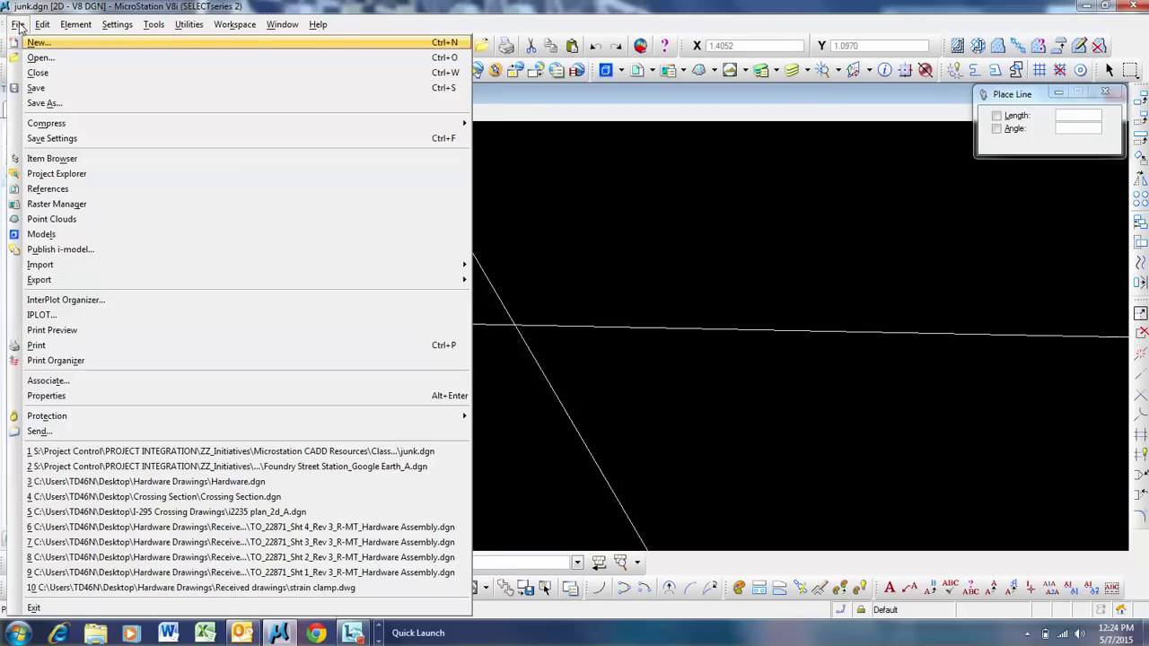
left_click(42, 72)
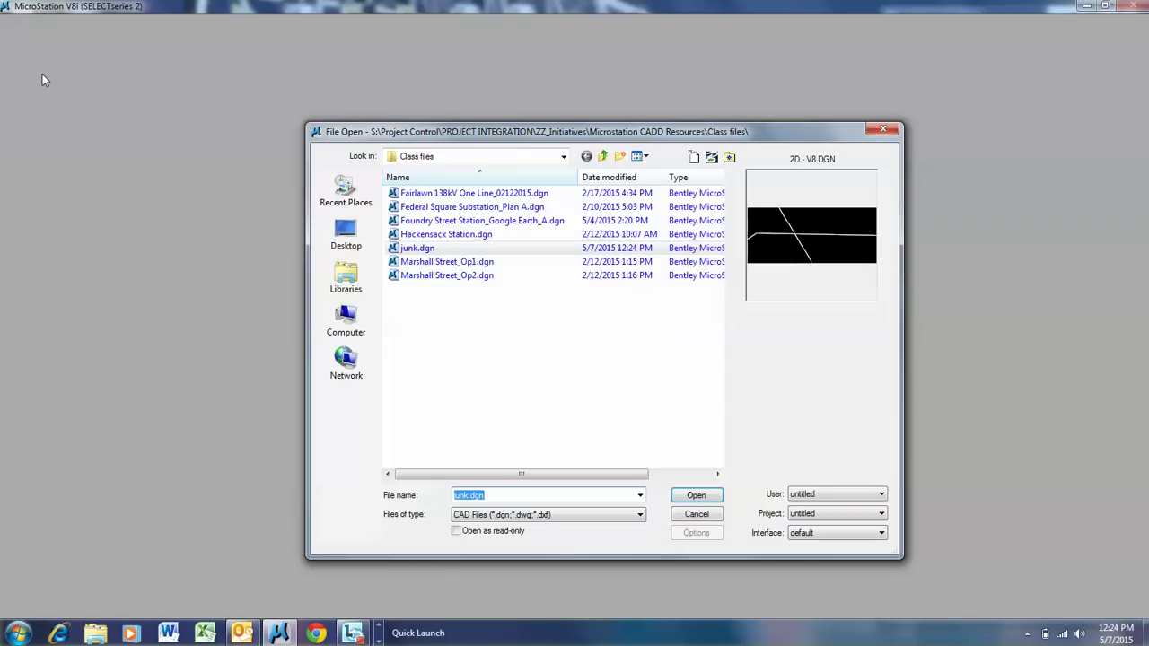
double_click(440, 249)
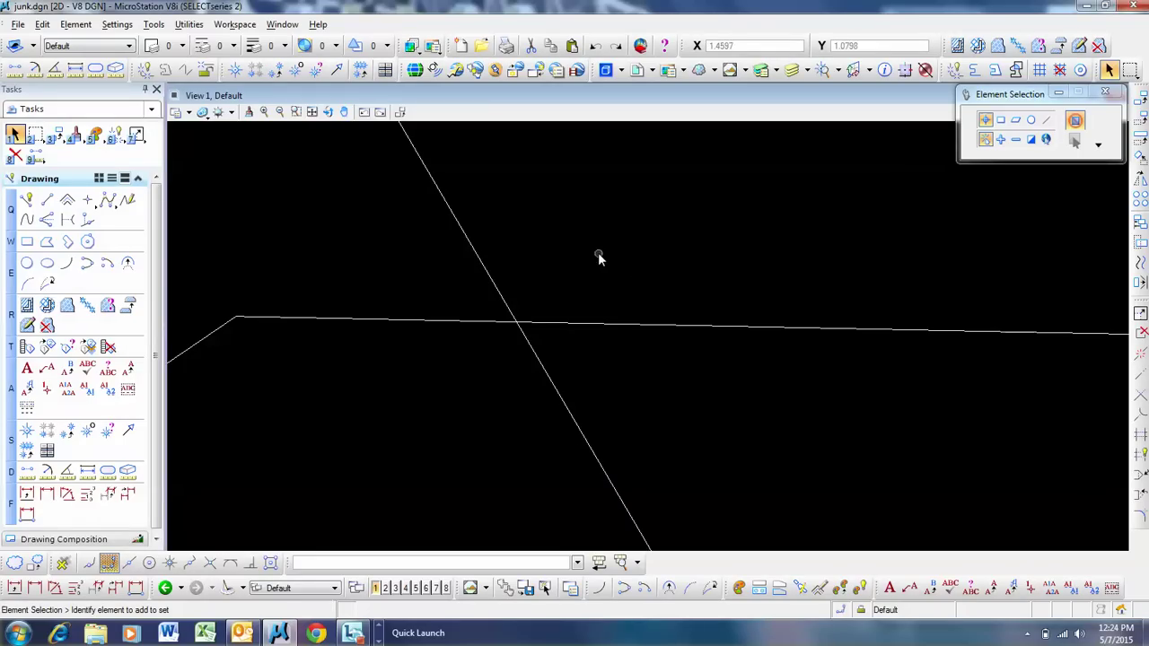
Select all the connected line segments in View 1 and delete them
scroll(600, 248, "down", 3)
scroll(602, 245, "down", 3)
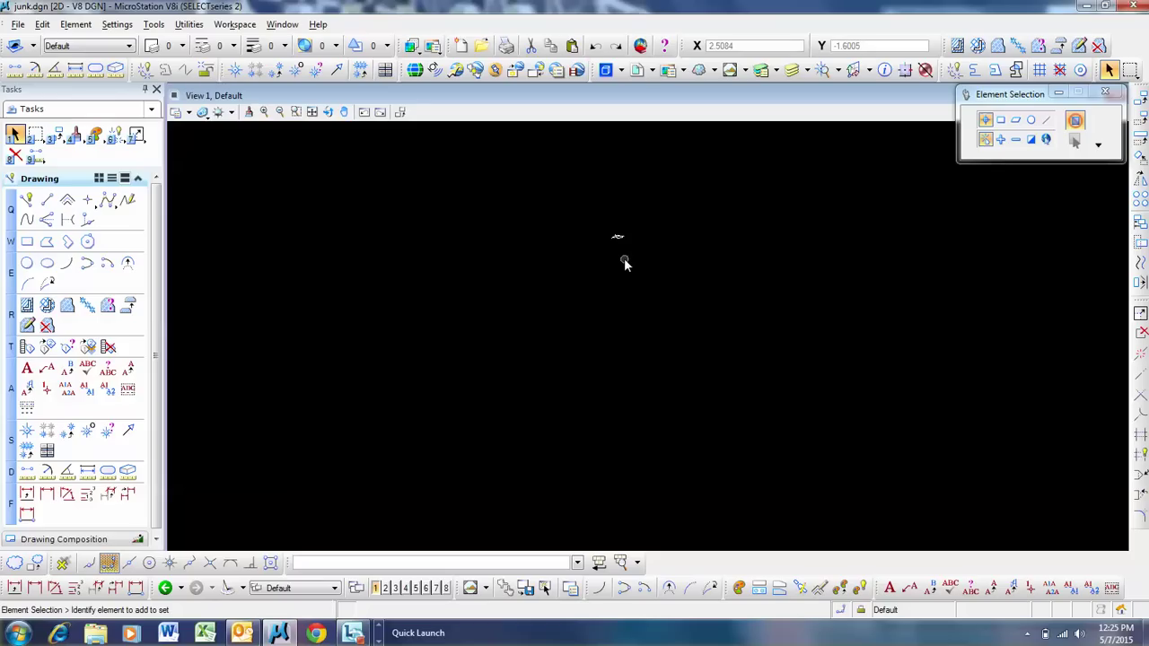
left_click(329, 114)
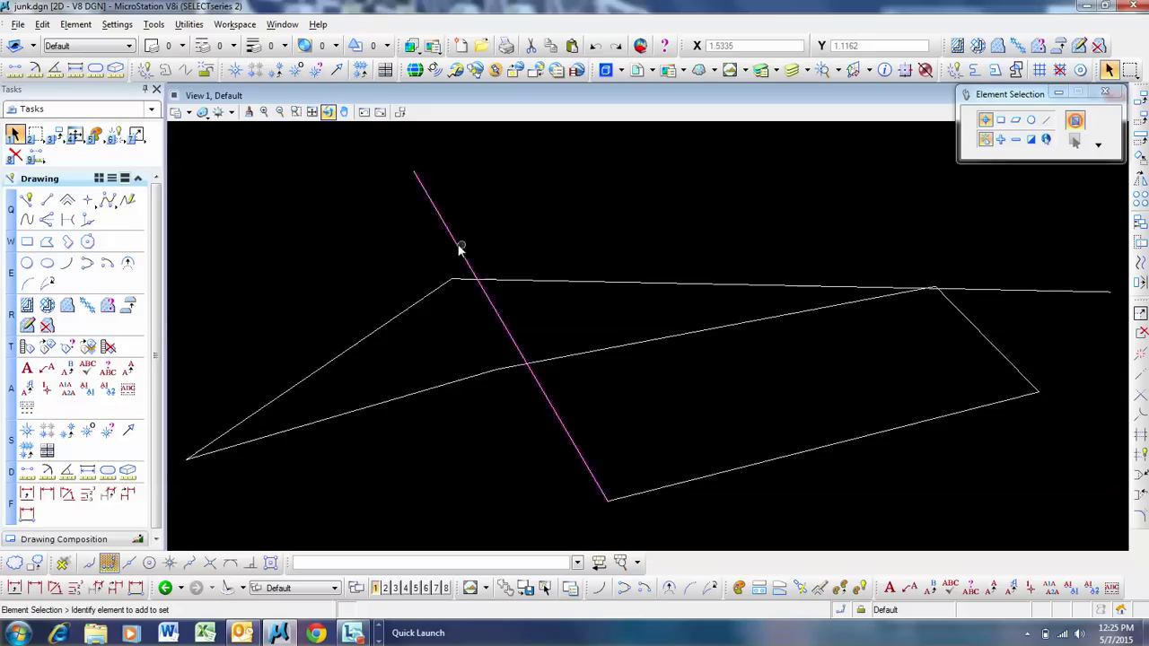
left_click_drag(244, 180, 1017, 496)
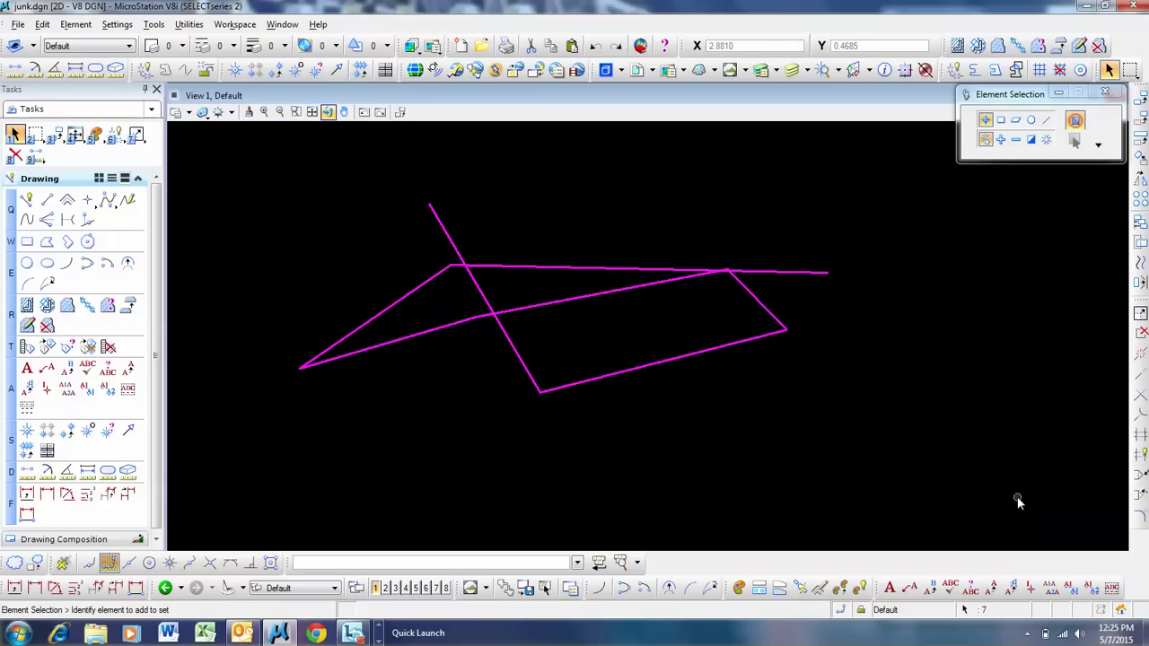
key("Delete")
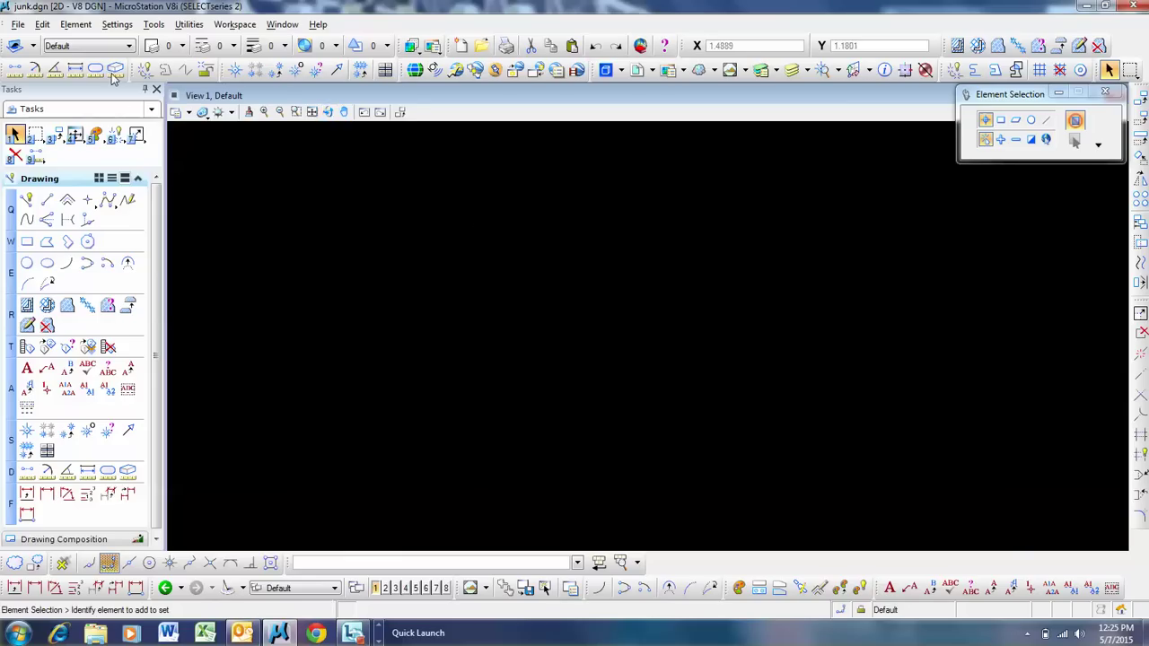
left_click(17, 25)
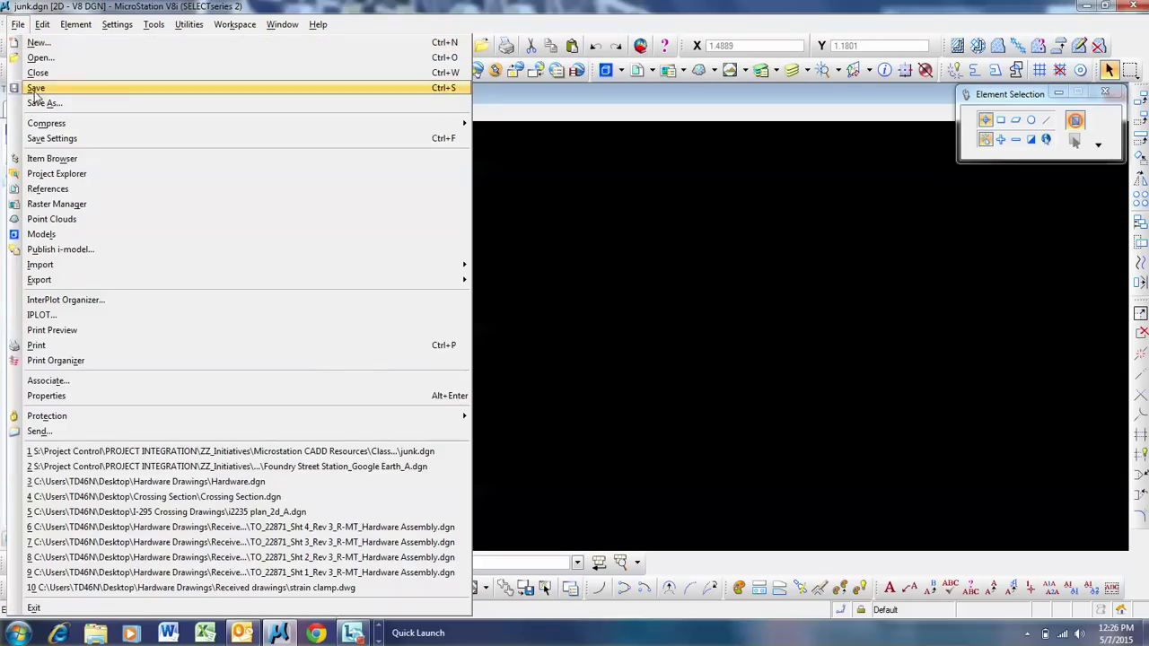
left_click(592, 265)
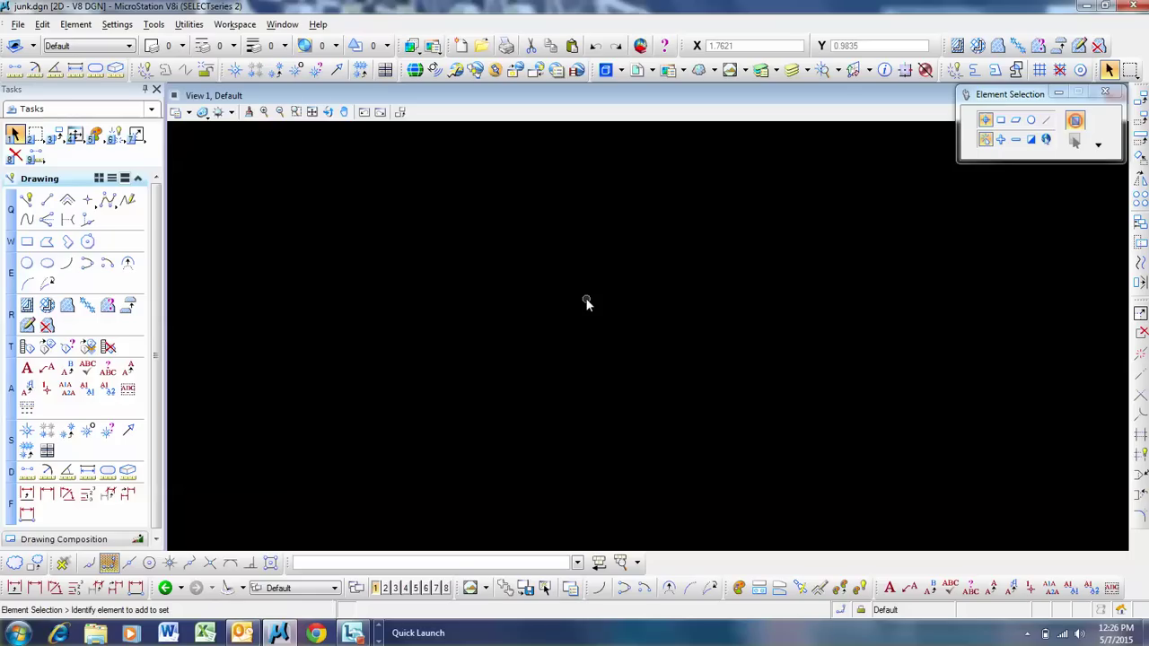
left_click(18, 24)
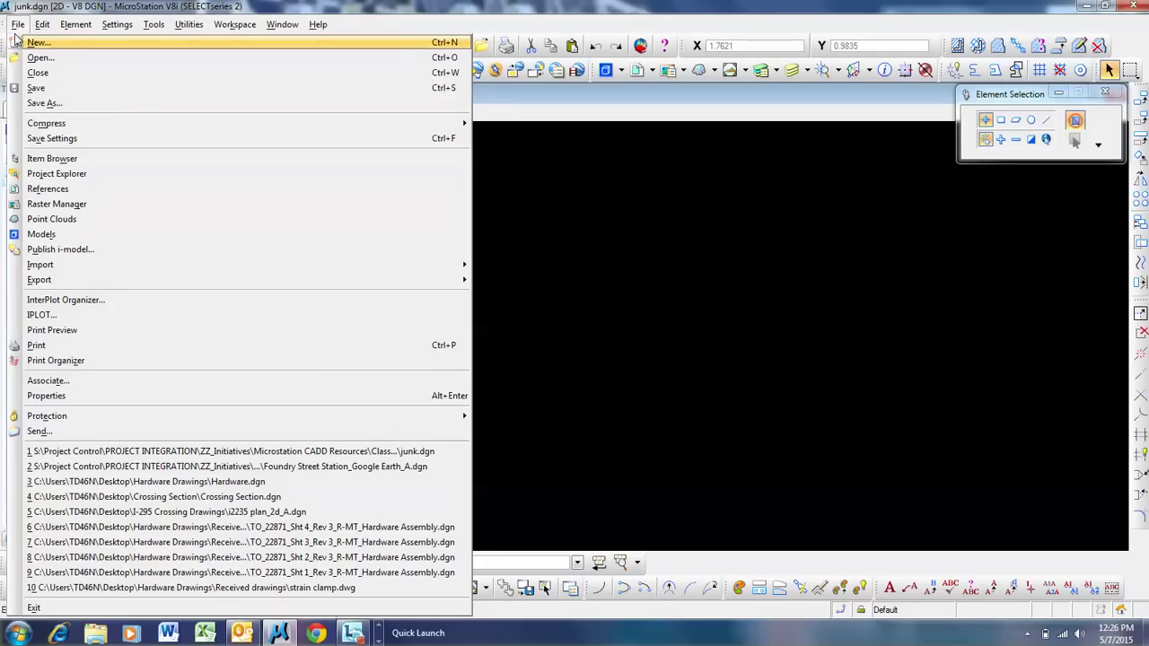
left_click(210, 187)
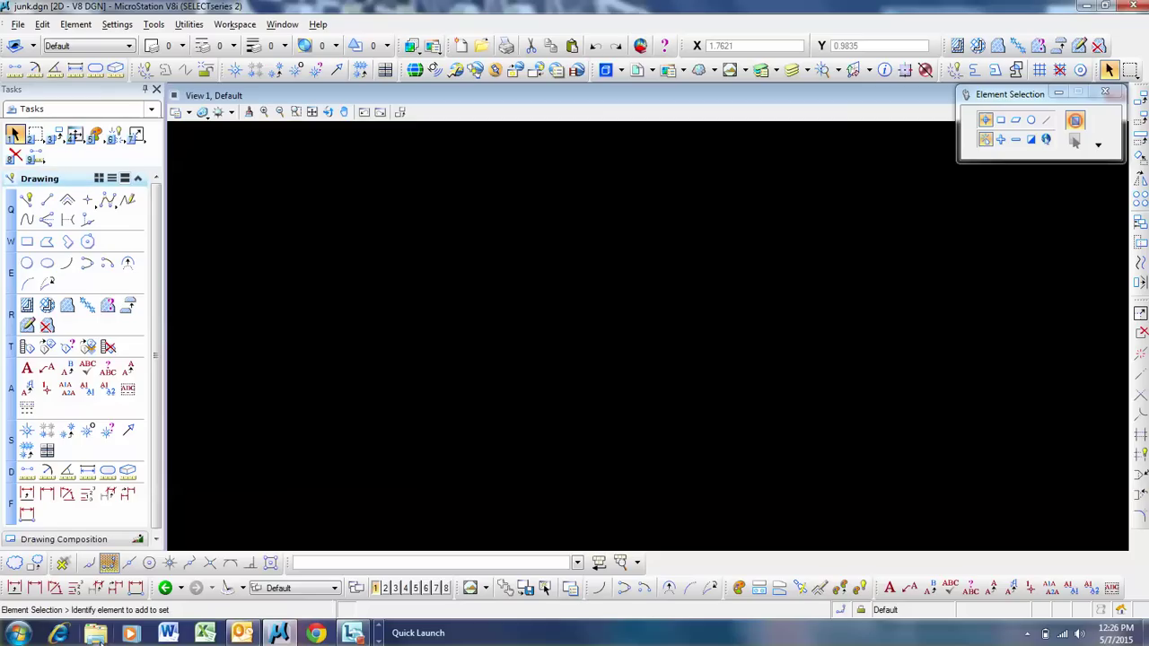
Browse to the images subfolder of the Desktop's Foundry Street folder in Windows Explorer, look at its files, and return to MicroStation
left_click(18, 633)
left_click(241, 292)
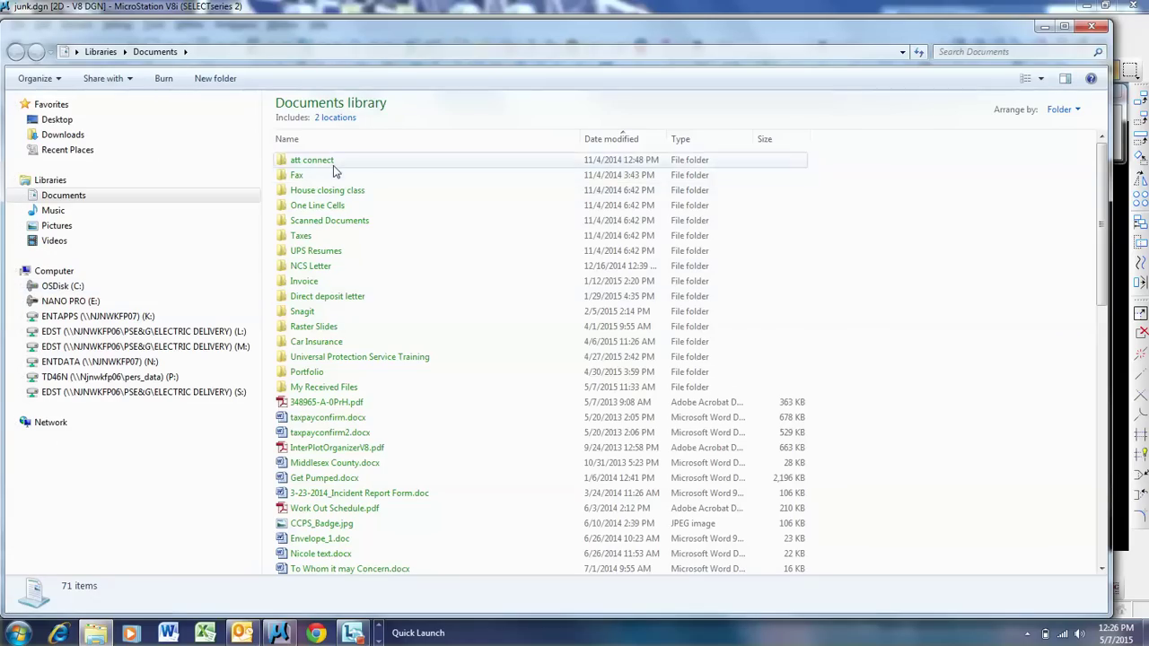
left_click(56, 122)
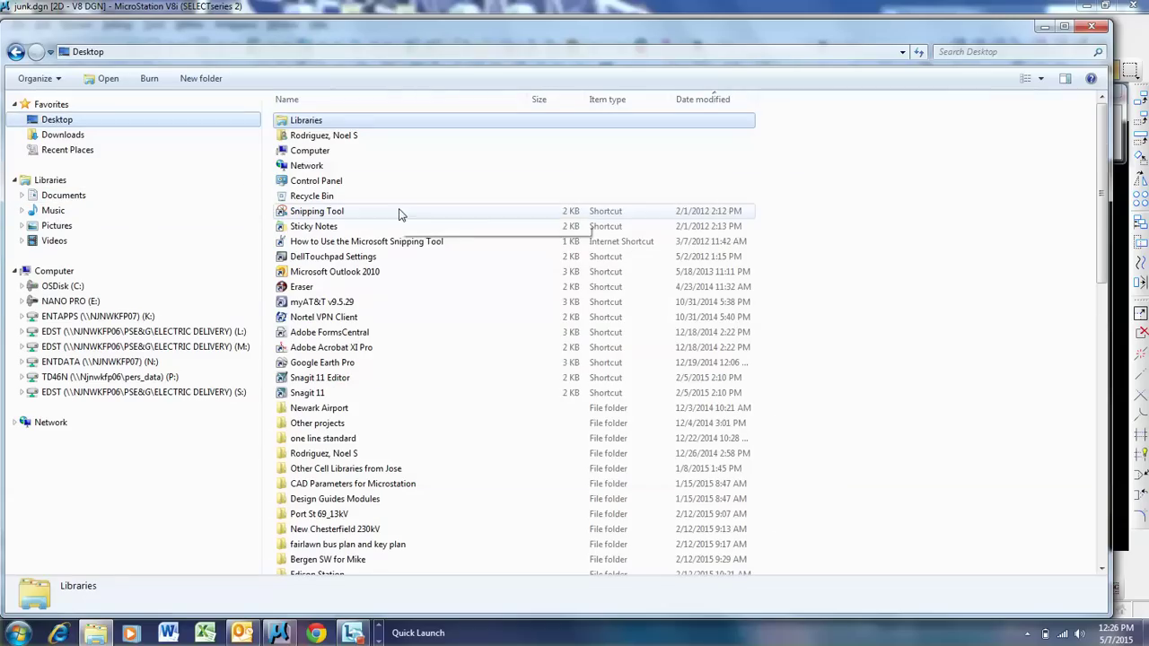
left_click(366, 455)
scroll(359, 459, "down", 5)
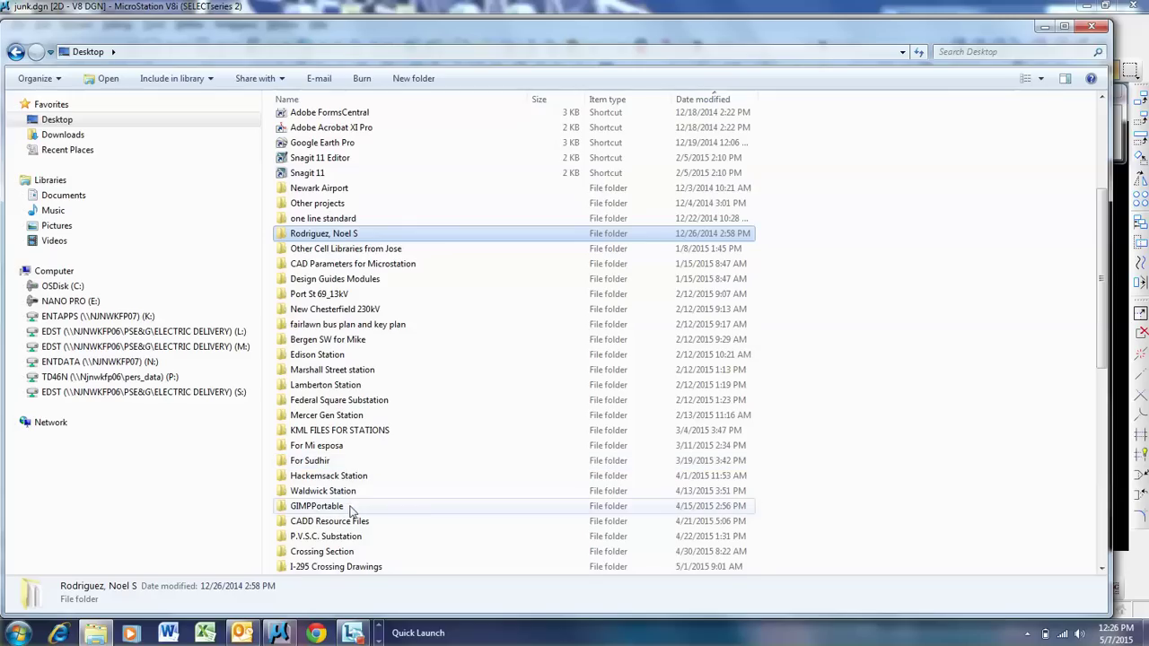
scroll(351, 510, "down", 3)
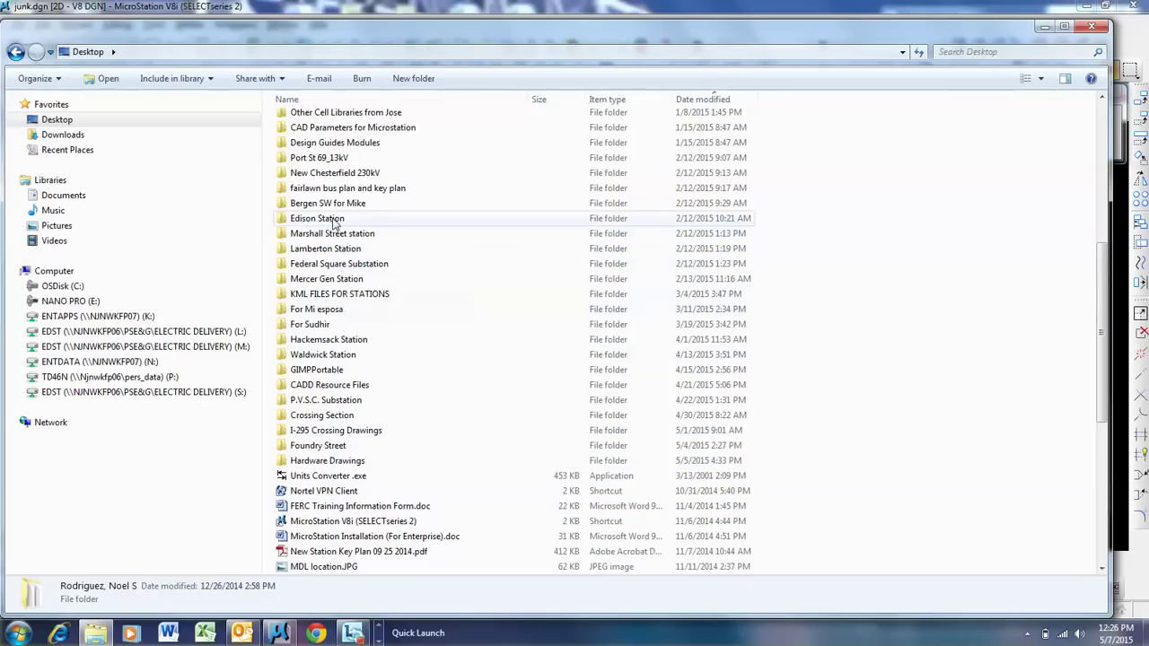
type("fe")
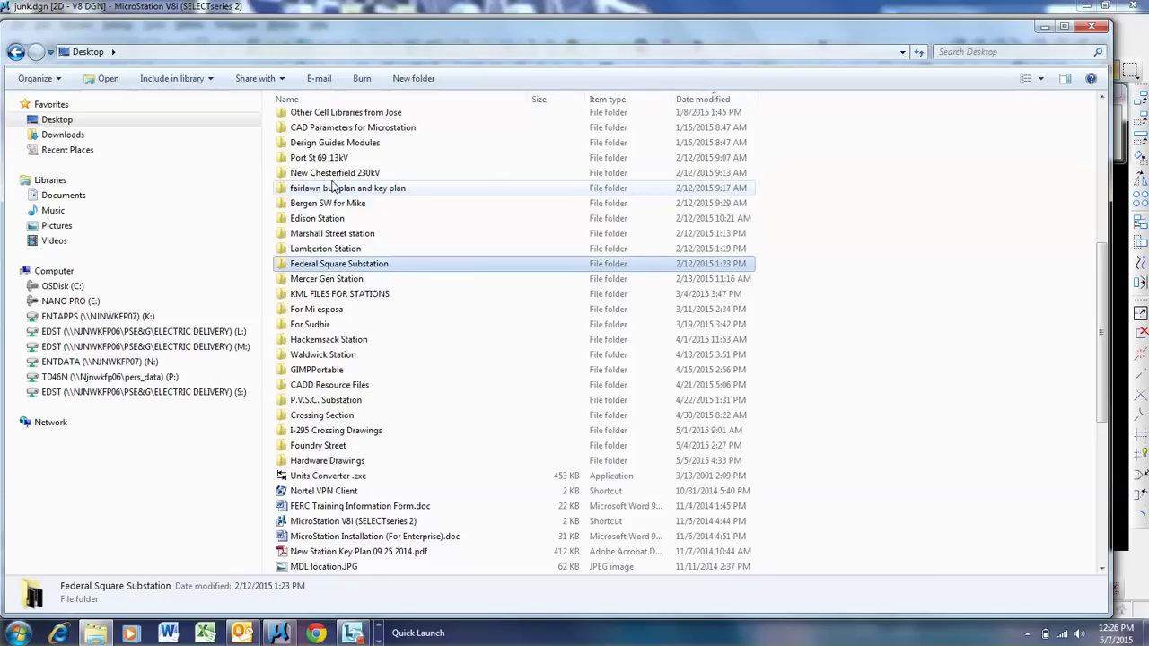
double_click(325, 445)
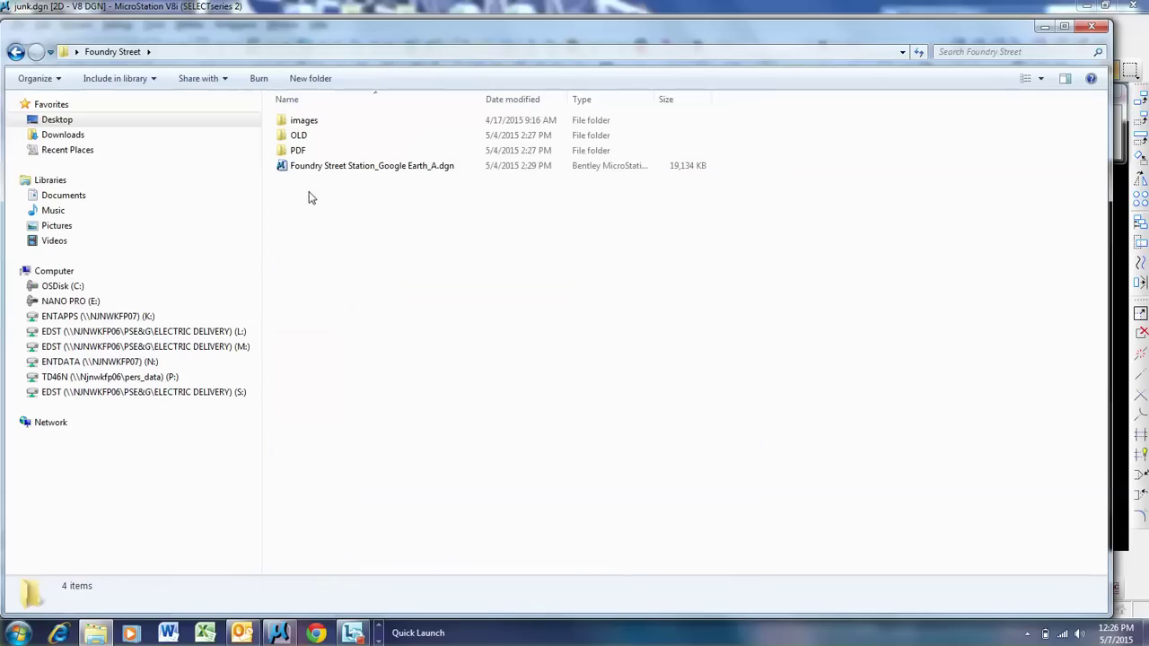
double_click(310, 121)
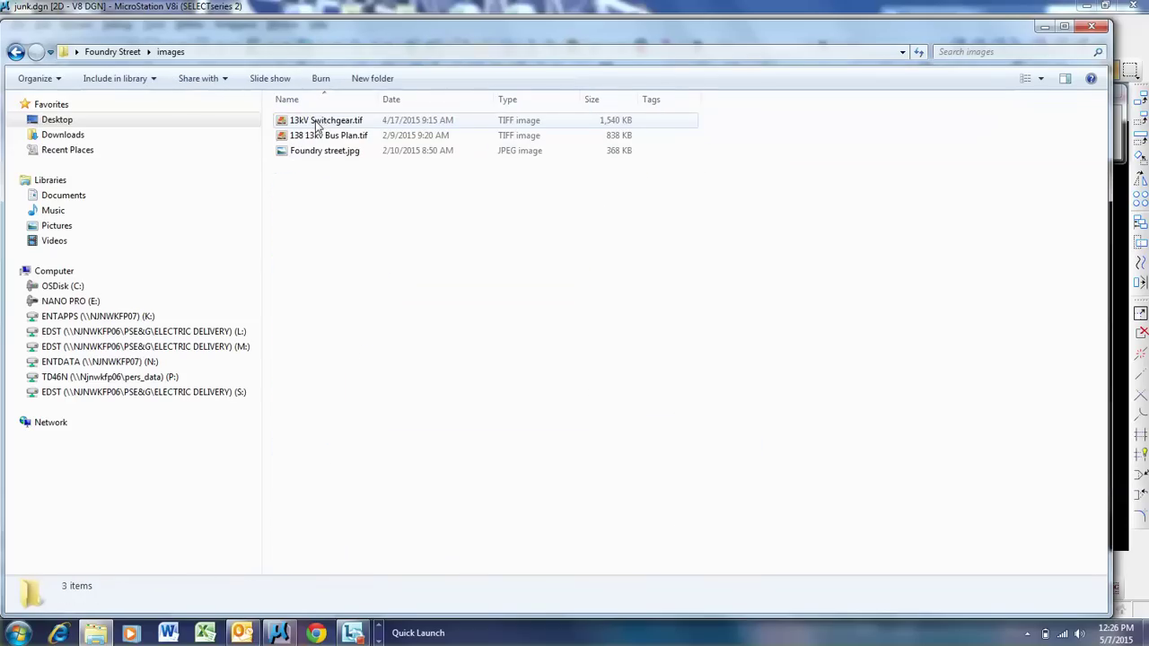
left_click(857, 7)
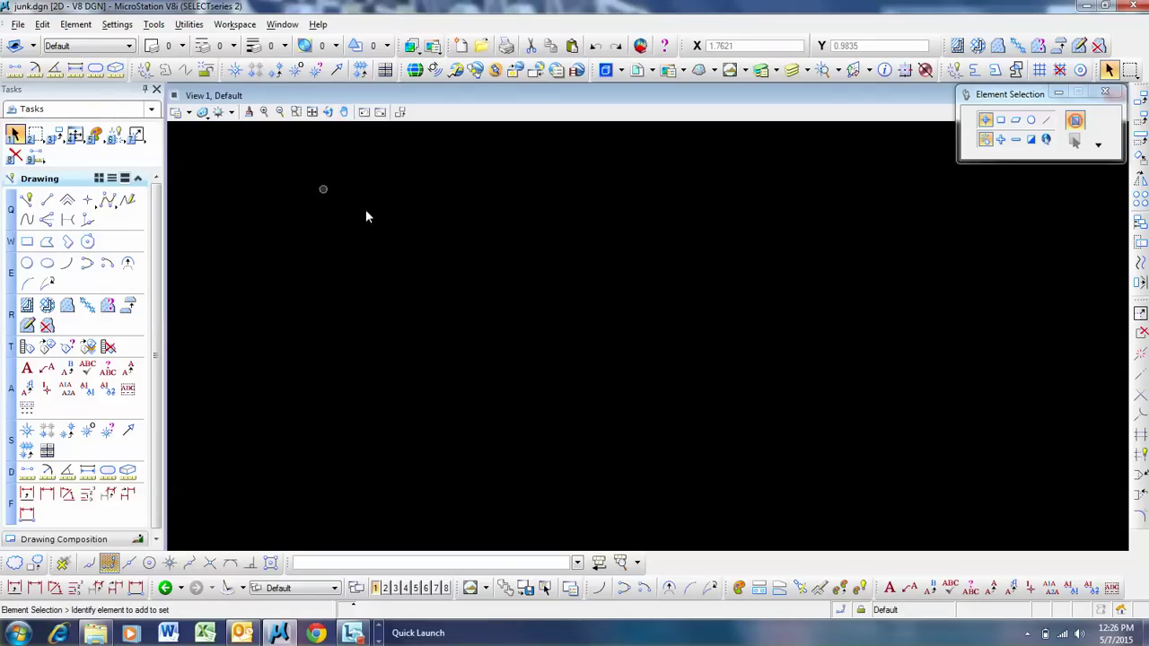
Open Raster Manager and start attaching a raster image to junk.dgn
left_click(18, 24)
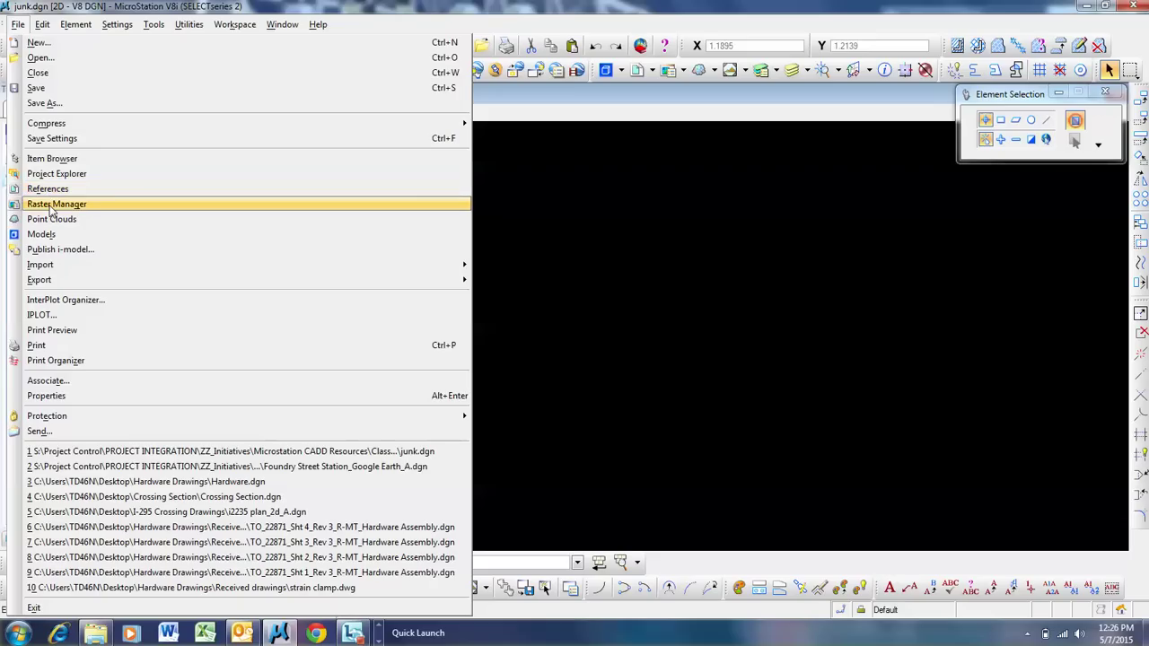
left_click(51, 206)
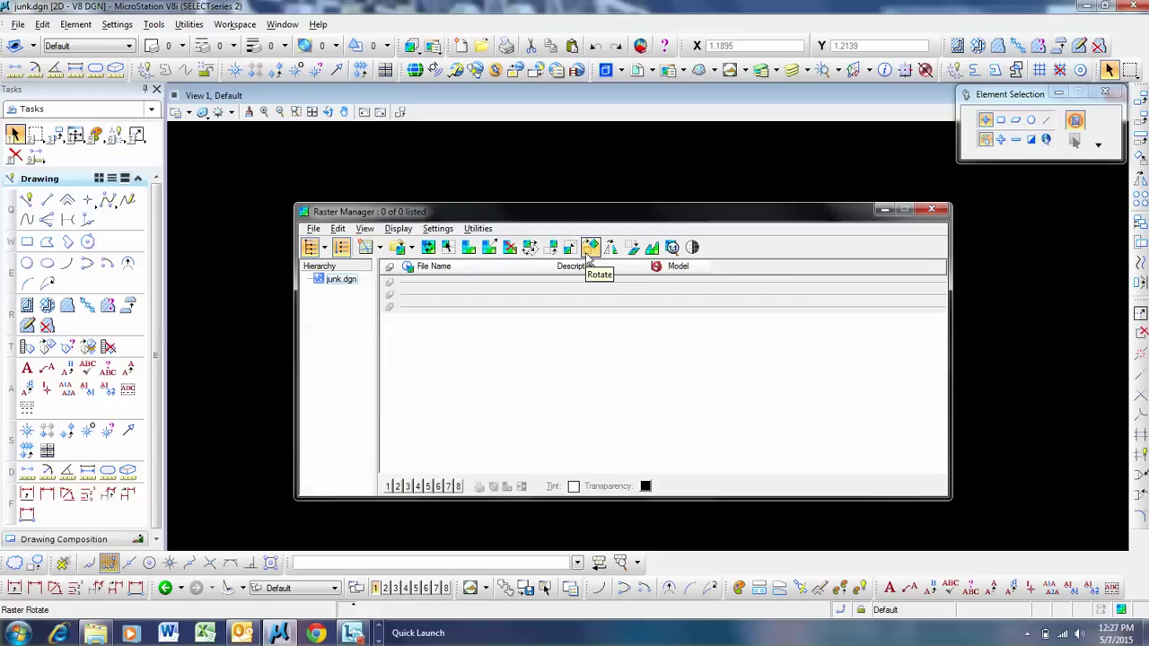
left_click(313, 228)
mouse_move(329, 260)
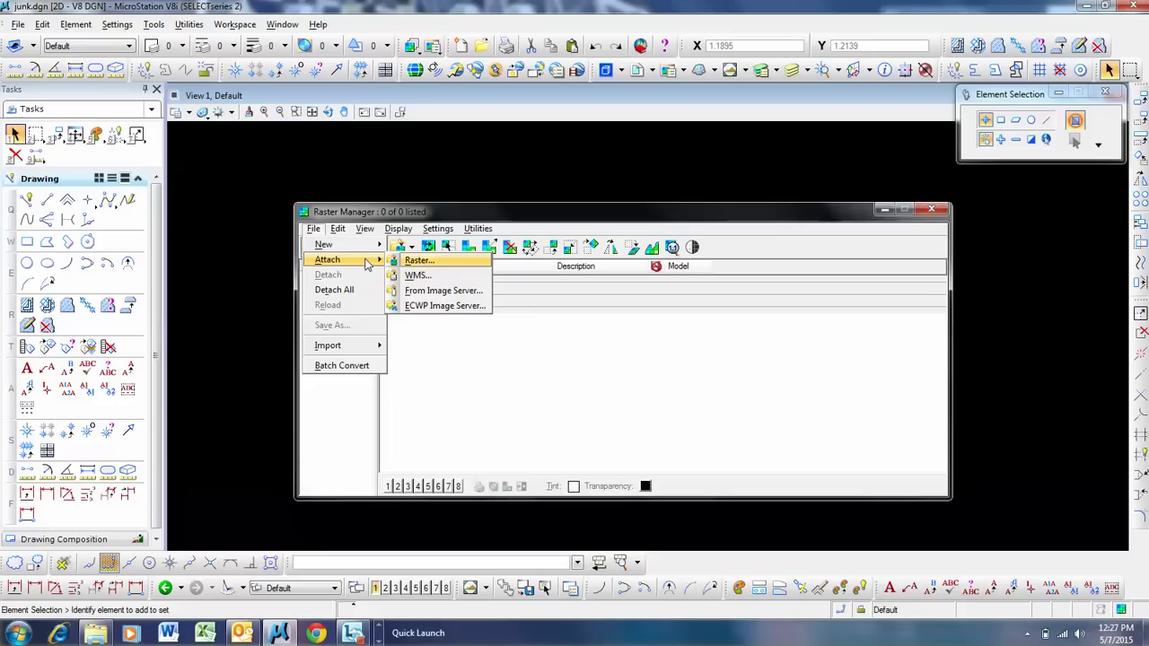
left_click(419, 261)
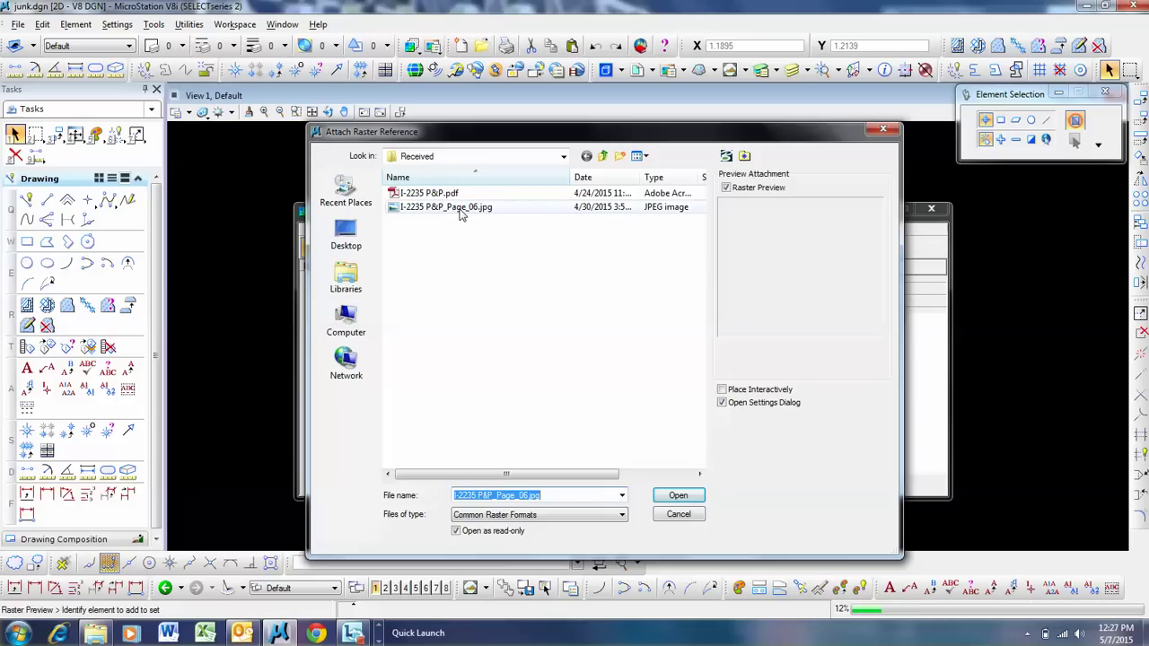
Choose Foundry street.jpg from the Desktop's Foundry Street images folder as the raster to attach
left_click(460, 210)
left_click(359, 245)
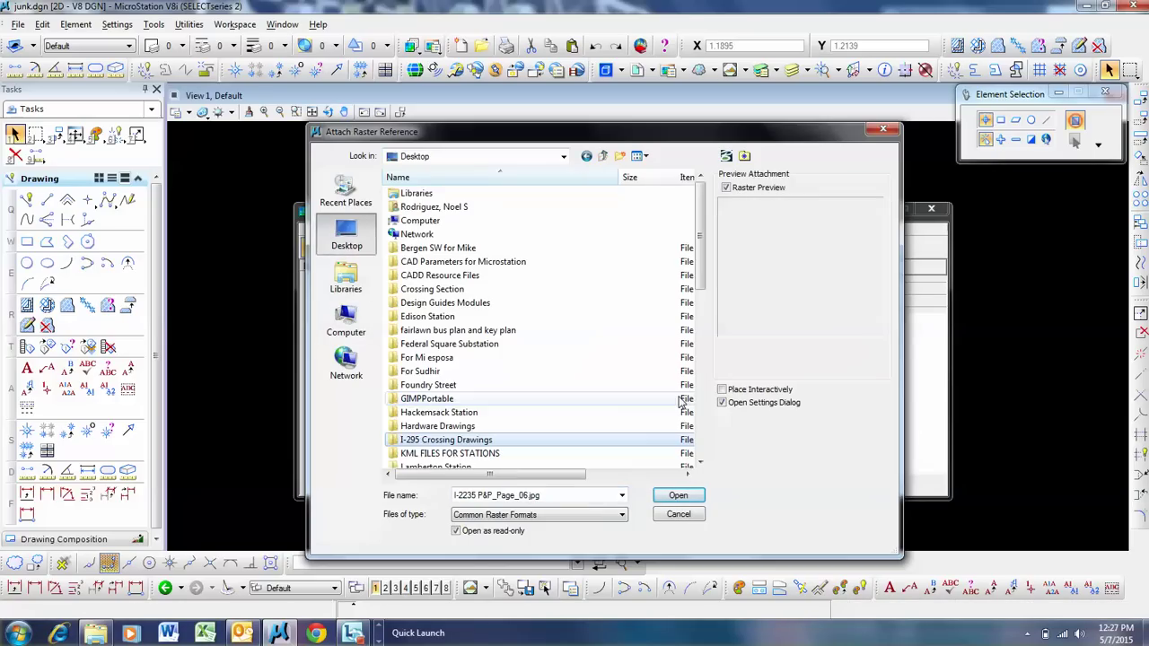
double_click(446, 388)
double_click(429, 195)
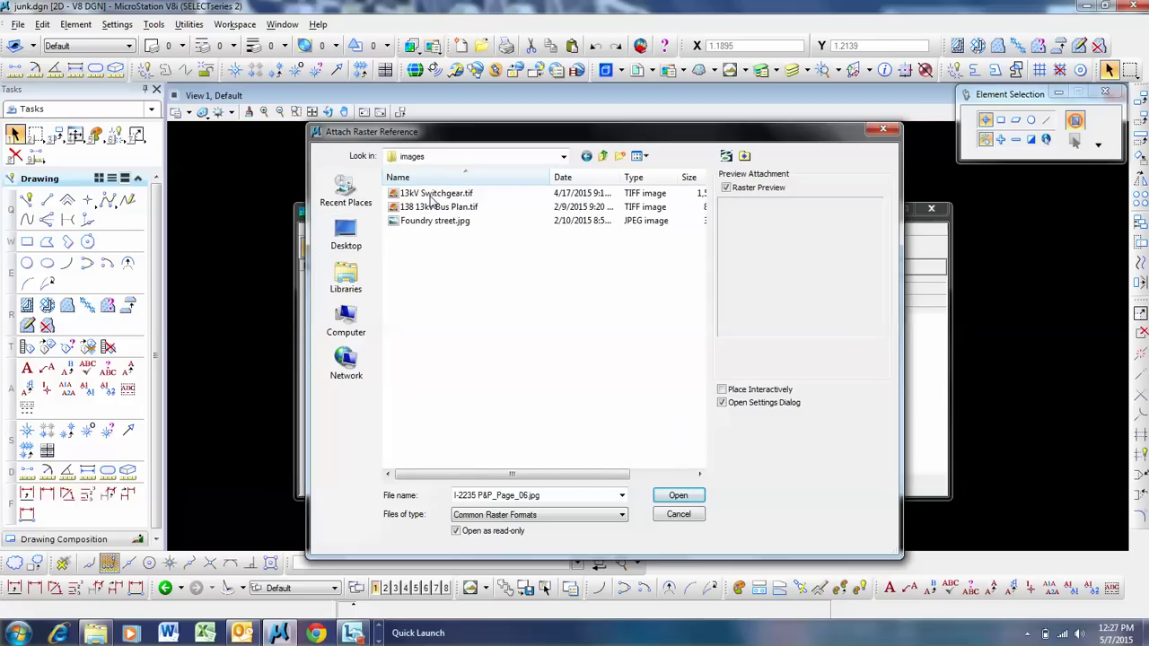
left_click(441, 223)
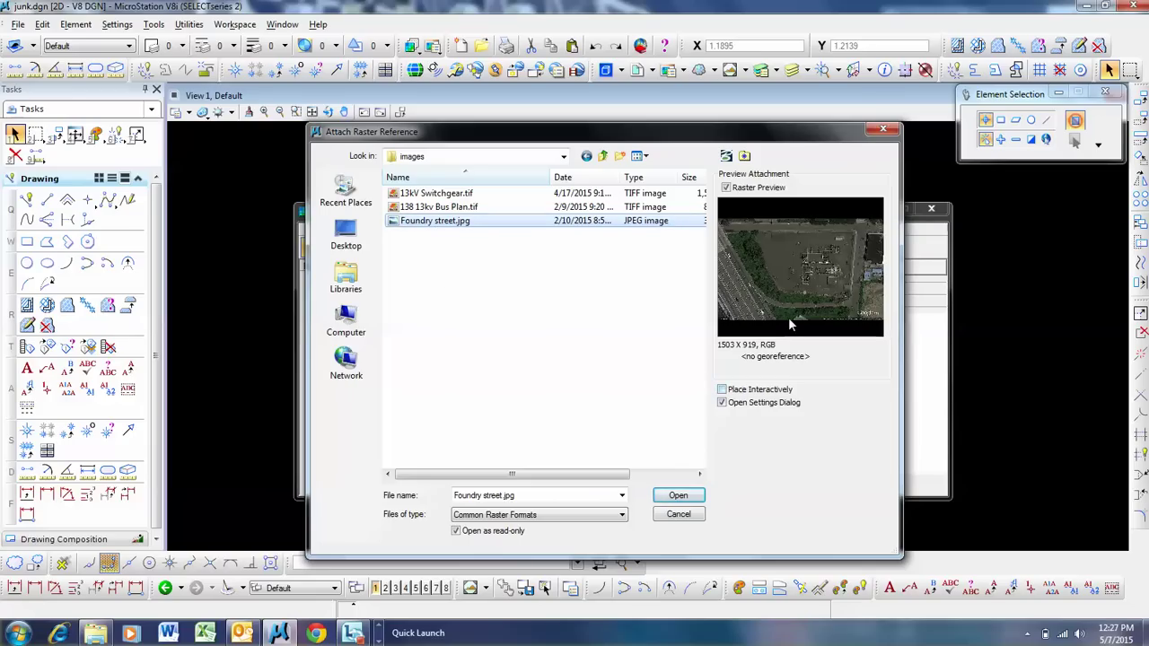
Toggle the raster preview off and on again, and accept the attachment with Place Interactively set to Yes
left_click(725, 189)
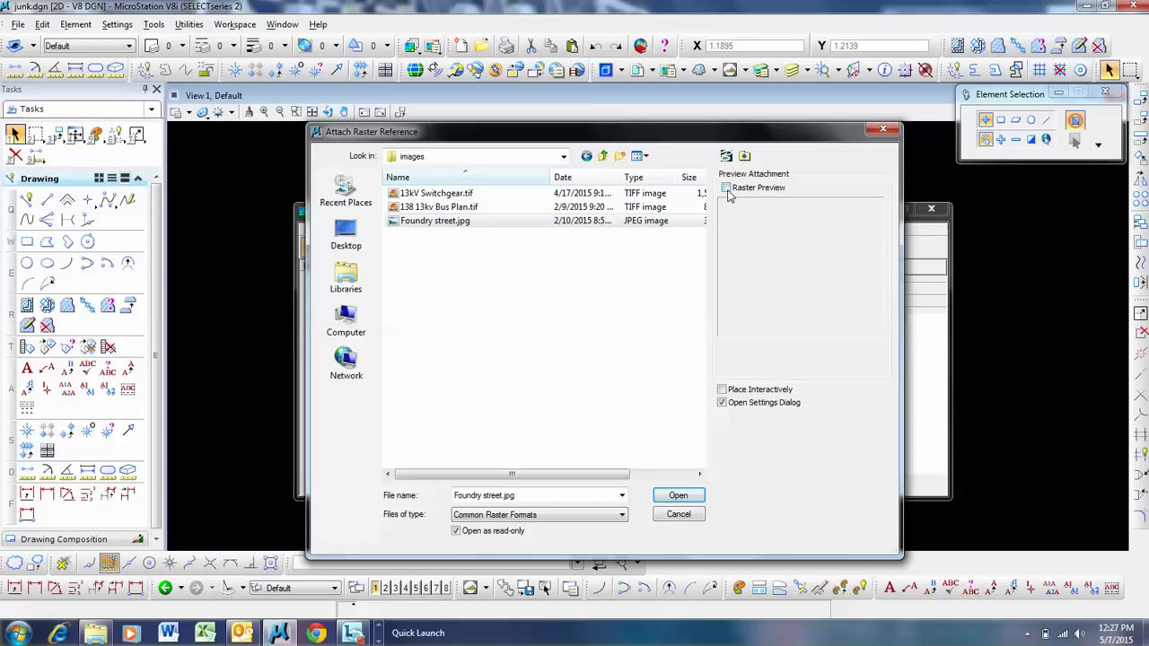
left_click(726, 188)
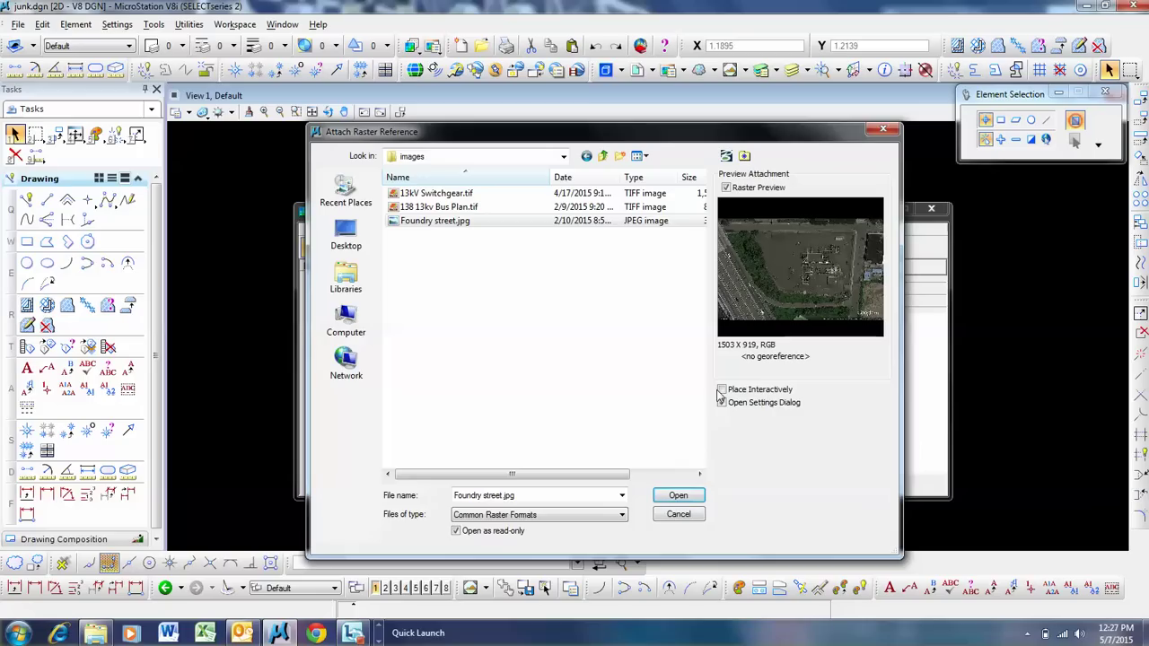
left_click(675, 497)
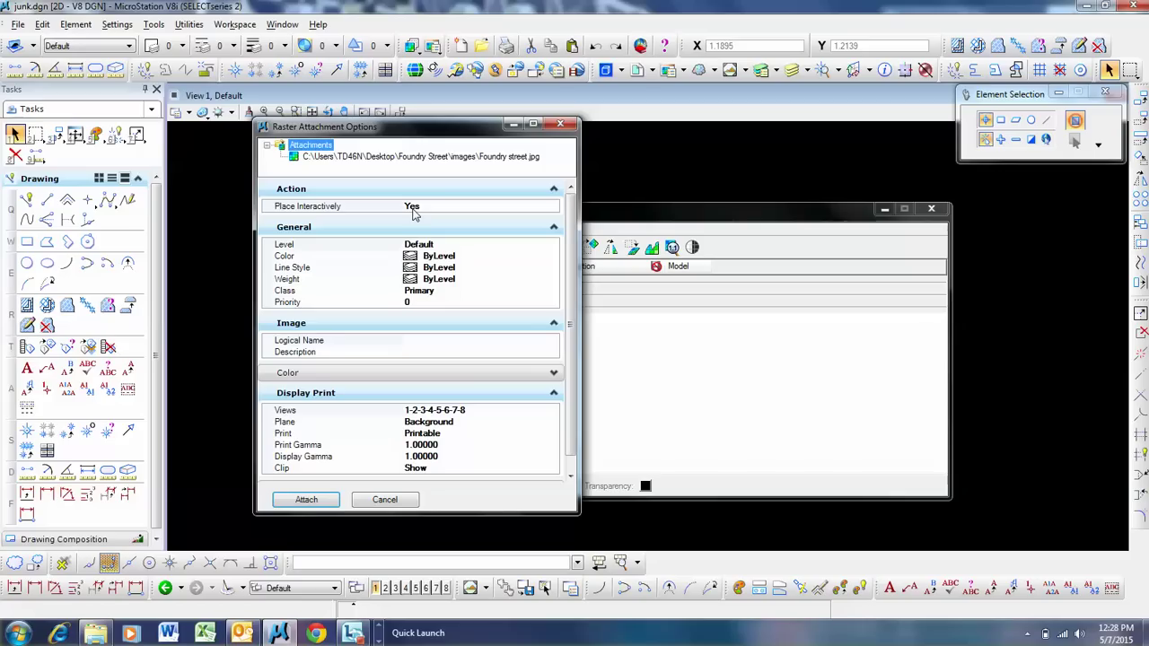
left_click(310, 500)
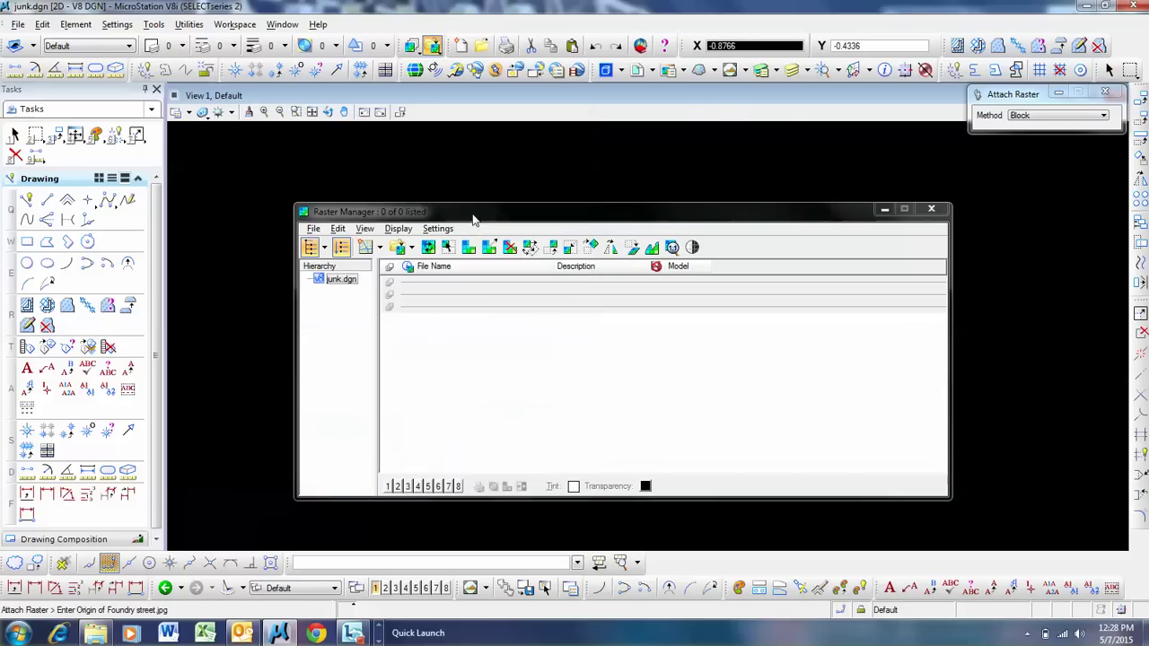
Move Raster Manager clear of the drawing area and place the aerial image about 1.52 m wide across the middle of View 1
left_click_drag(451, 216, 987, 544)
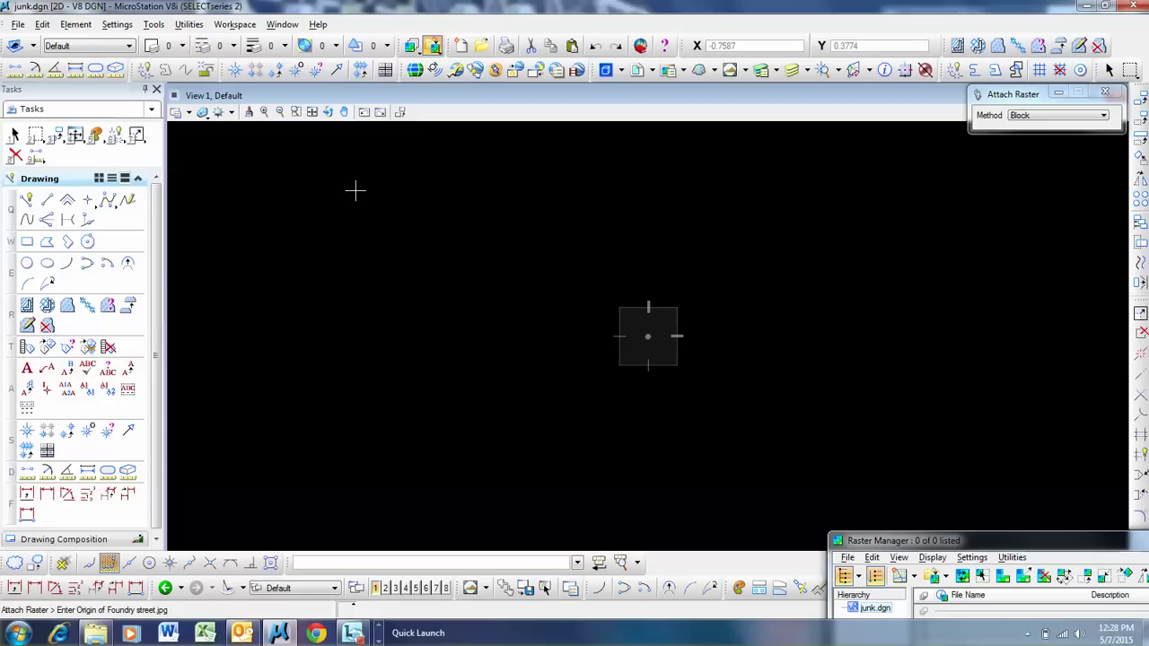
left_click(270, 161)
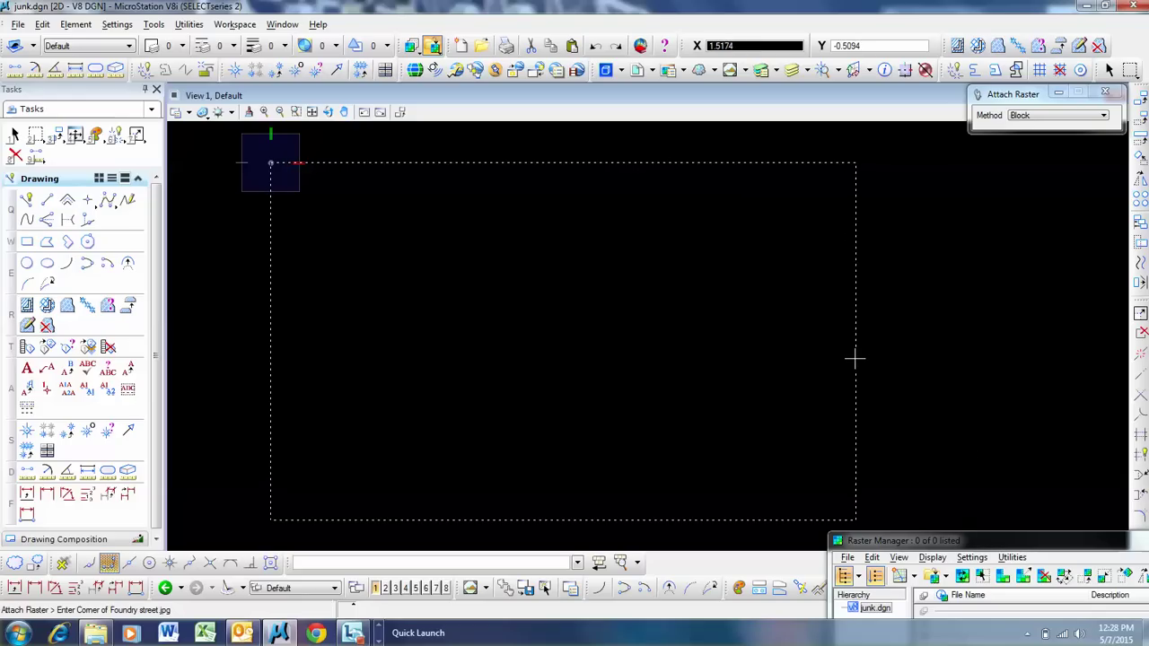
left_click(853, 359)
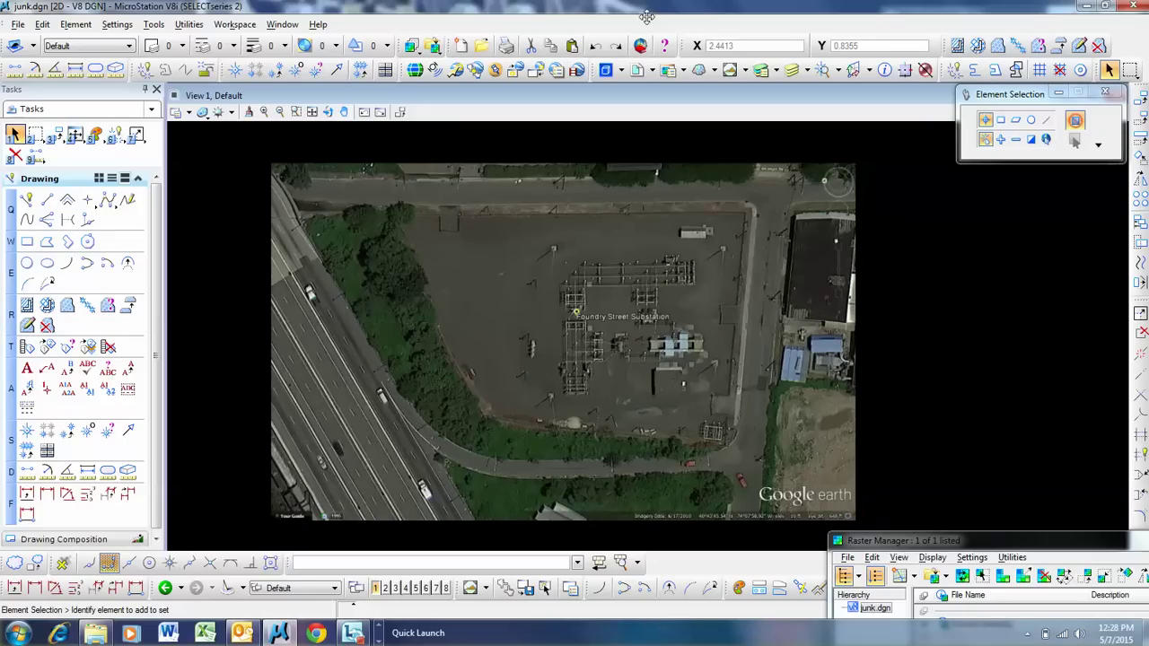
Measure the length of the pale horizontal wall below the equipment pads in the aerial image, between its two end points
scroll(673, 380, "up", 3)
scroll(677, 382, "up", 2)
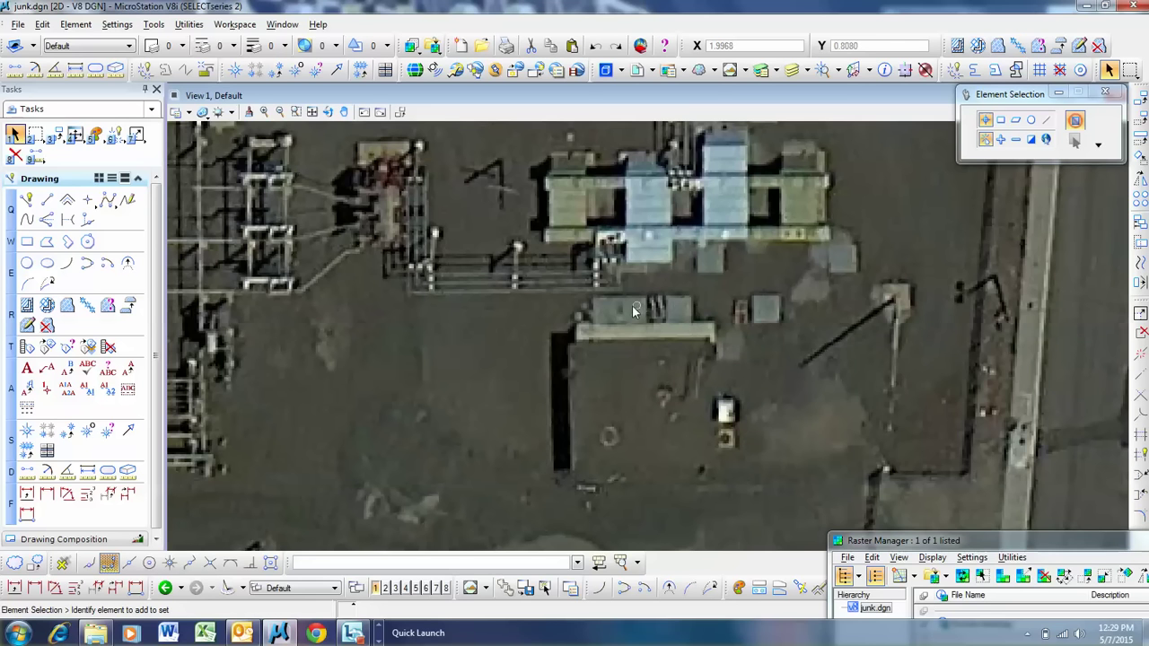
scroll(664, 323, "down", 3)
scroll(600, 305, "down", 2)
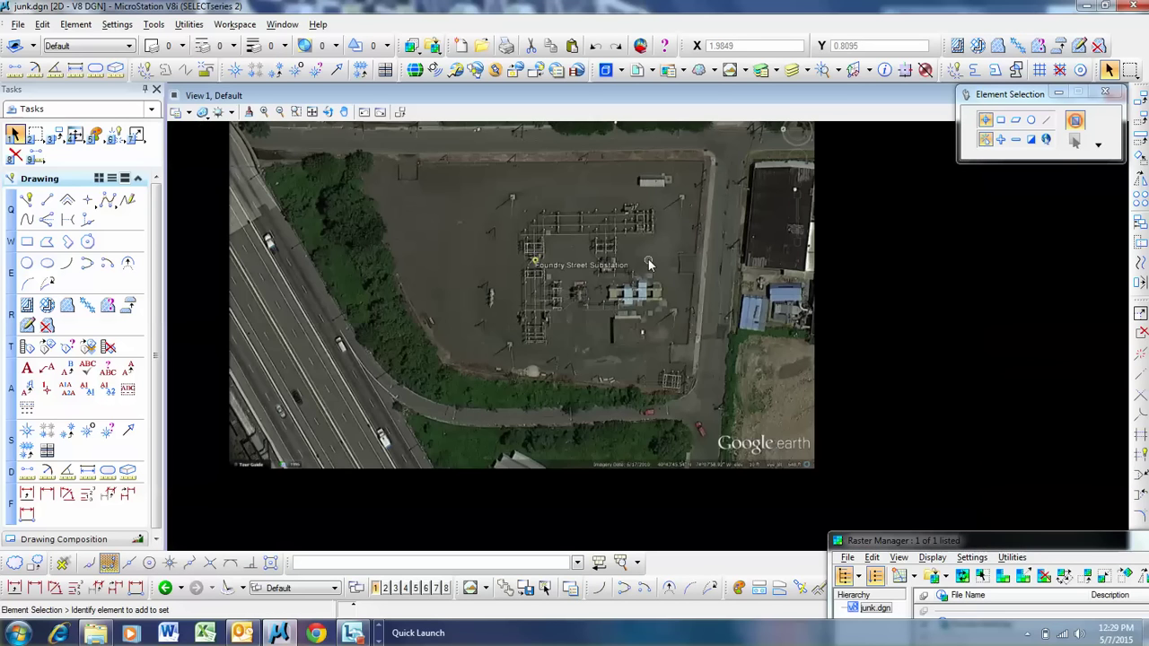
scroll(618, 289, "up", 4)
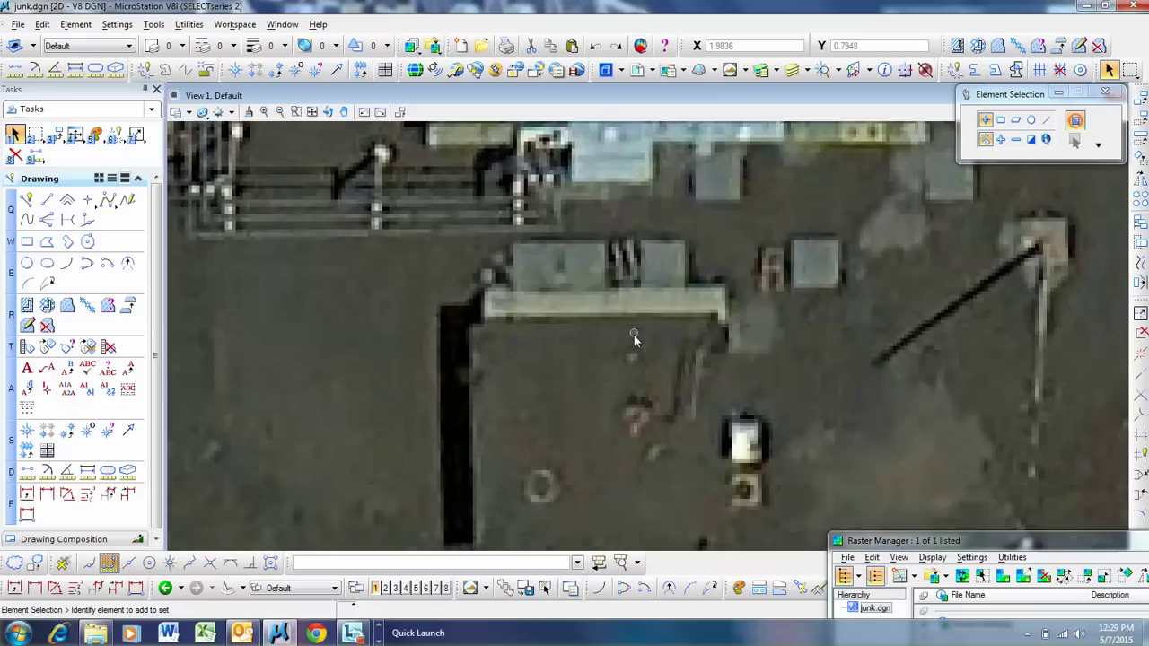
left_click(27, 470)
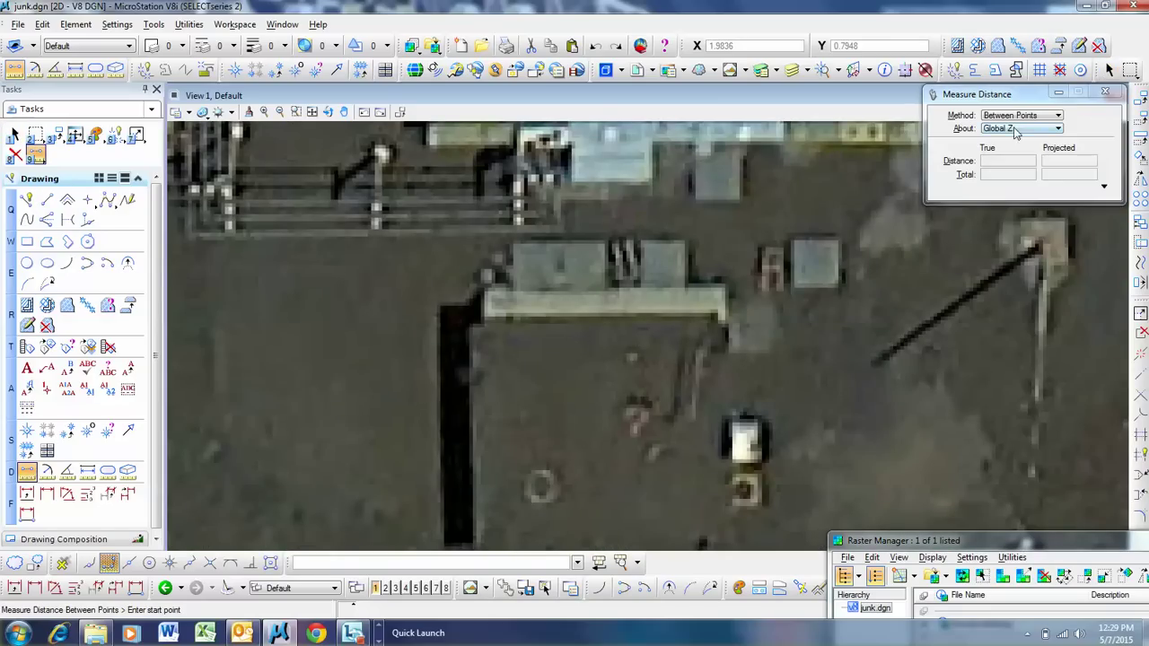
left_click(467, 326)
left_click(709, 323)
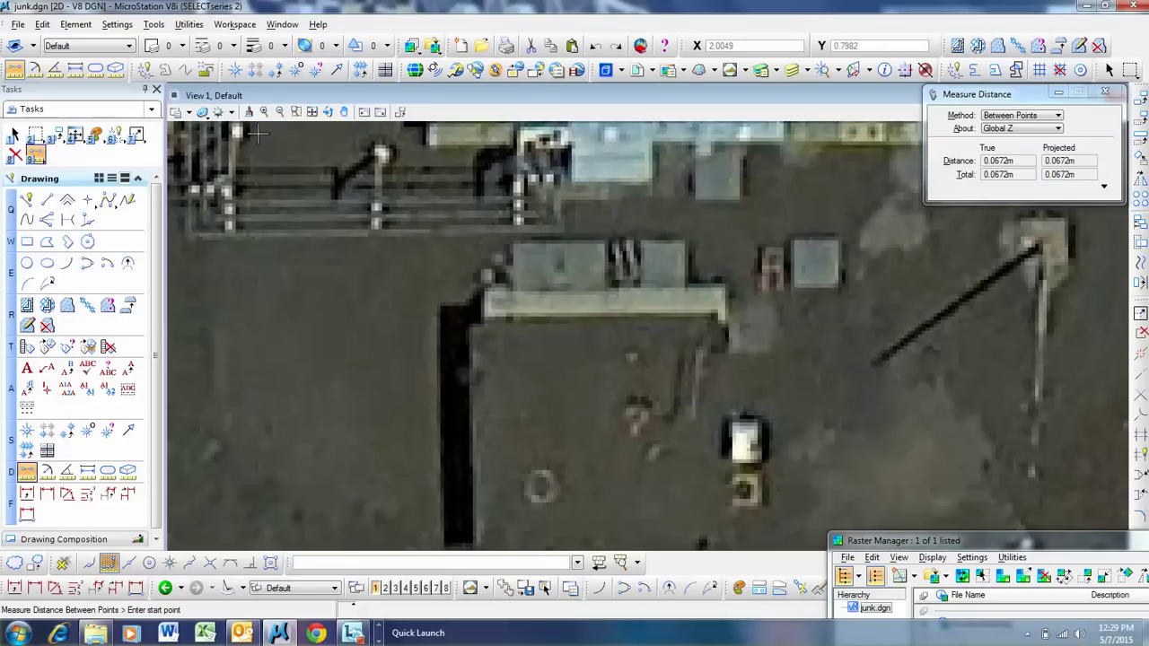
Review the Working Units in the design file settings and close the dialog without changes
left_click(179, 27)
mouse_move(116, 25)
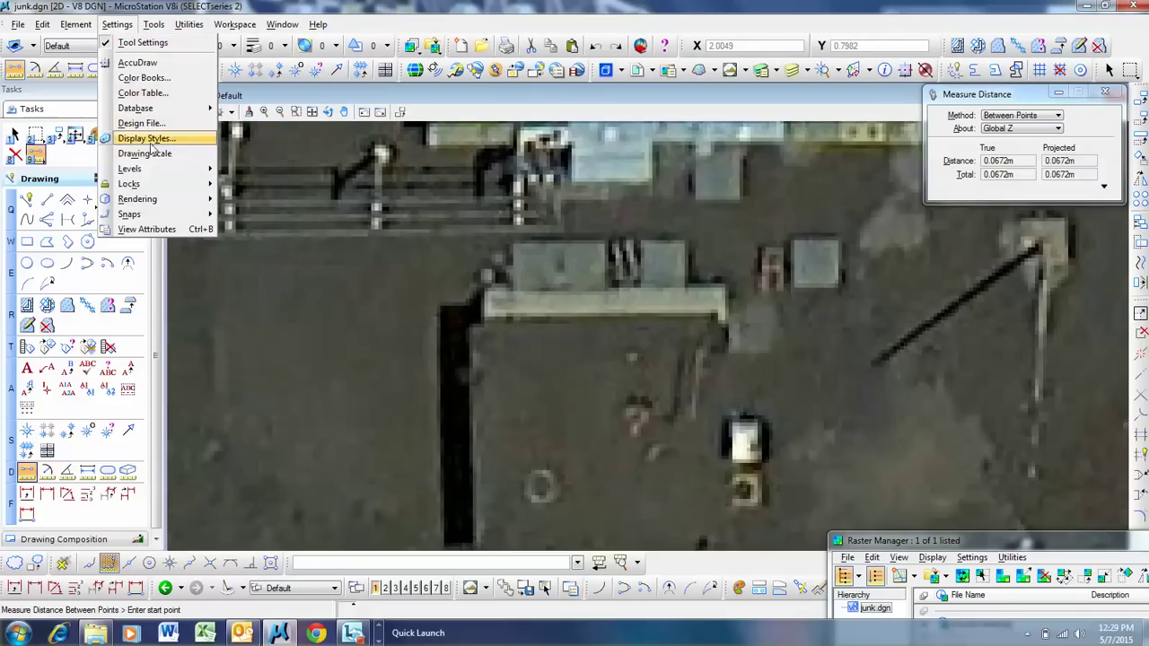
mouse_move(153, 24)
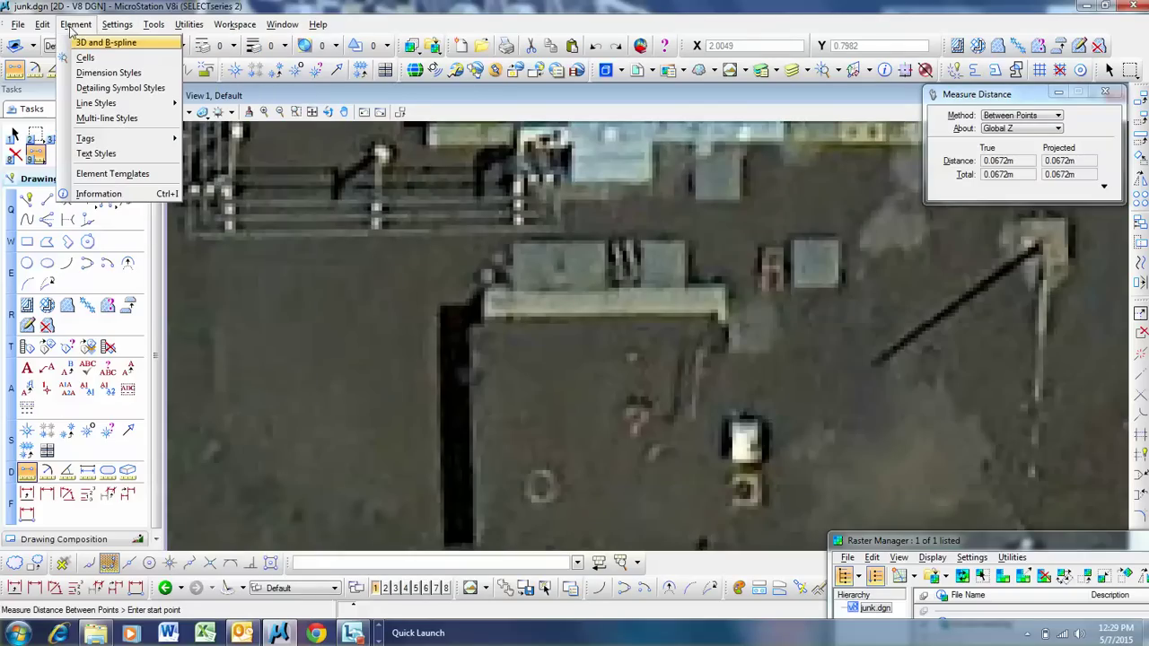
mouse_move(44, 25)
left_click(141, 123)
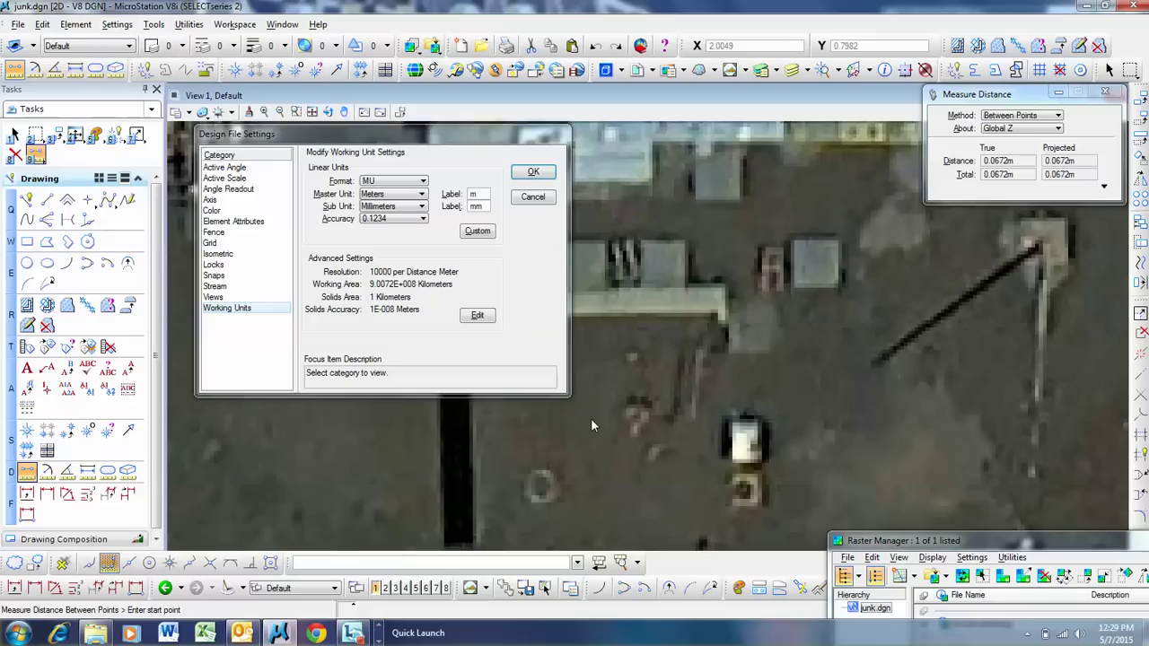
left_click(275, 308)
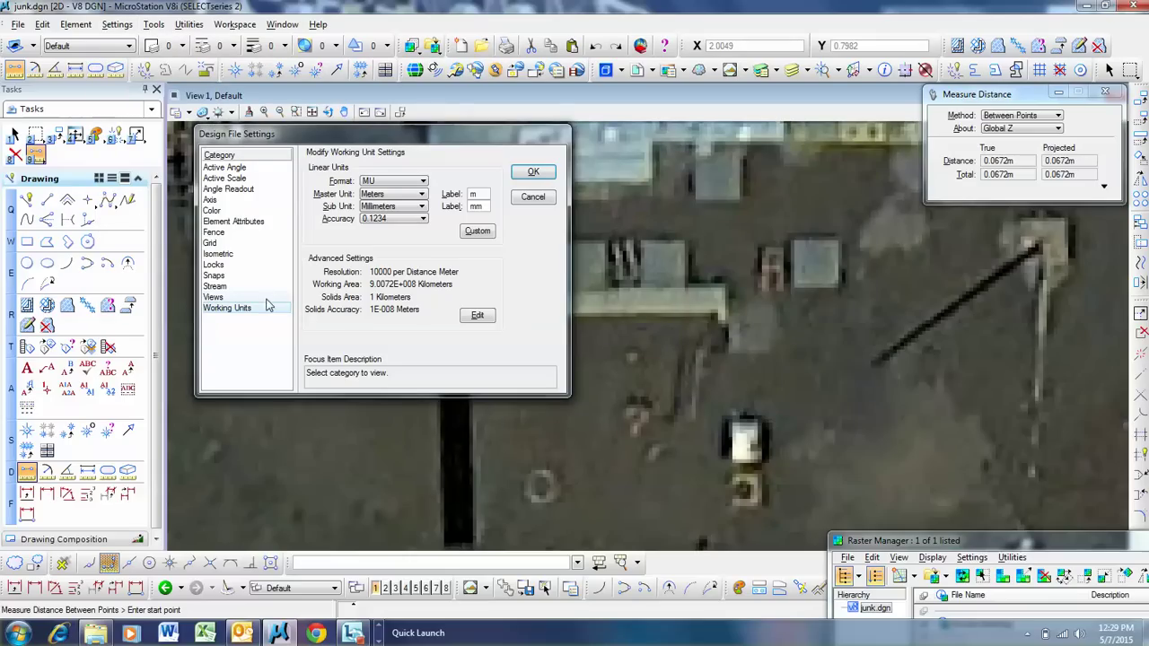
left_click(533, 198)
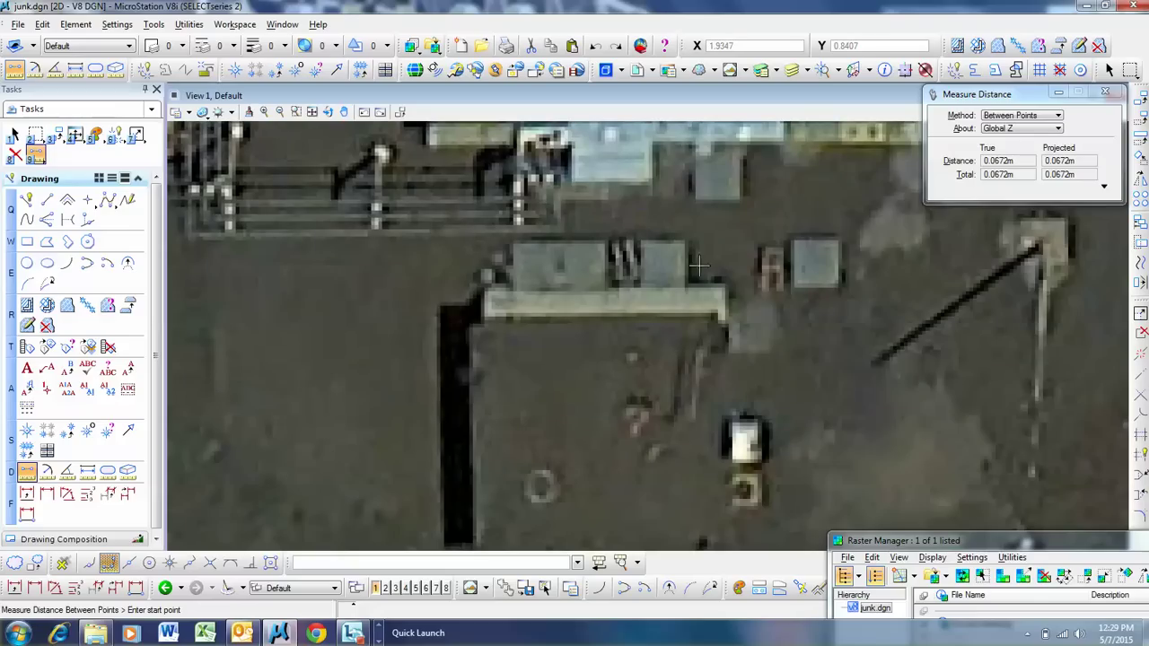
Set the design file's working units to Feet as master unit and Inches as sub unit, with MU format and 1/16 accuracy
left_click(113, 27)
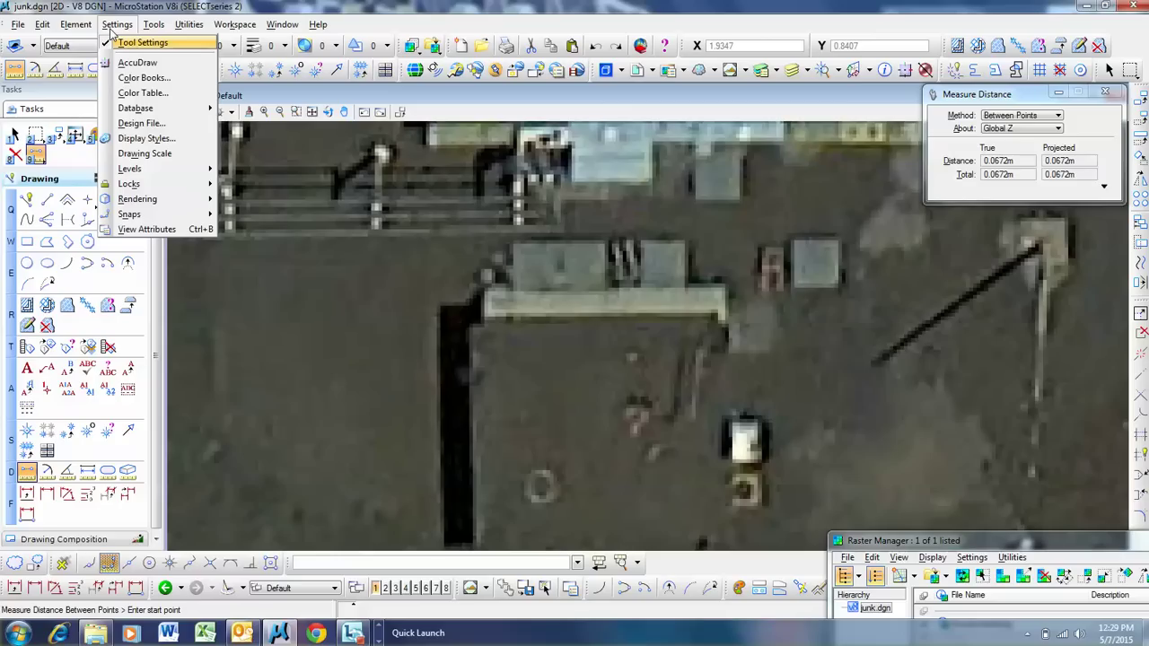
left_click(135, 127)
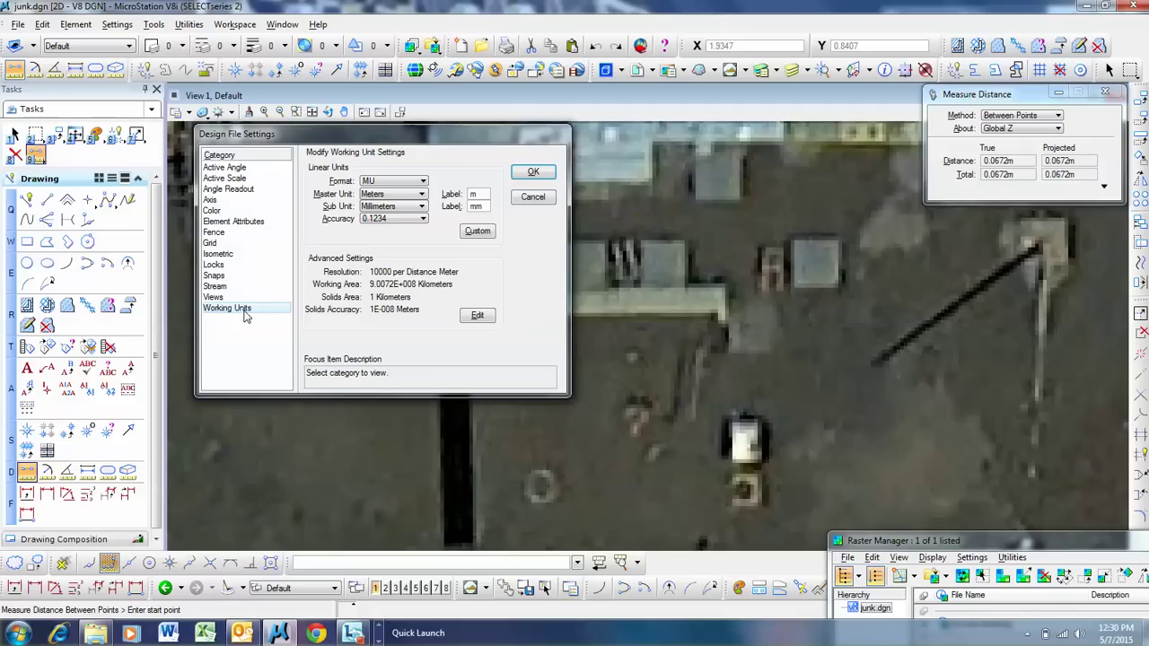
left_click(417, 200)
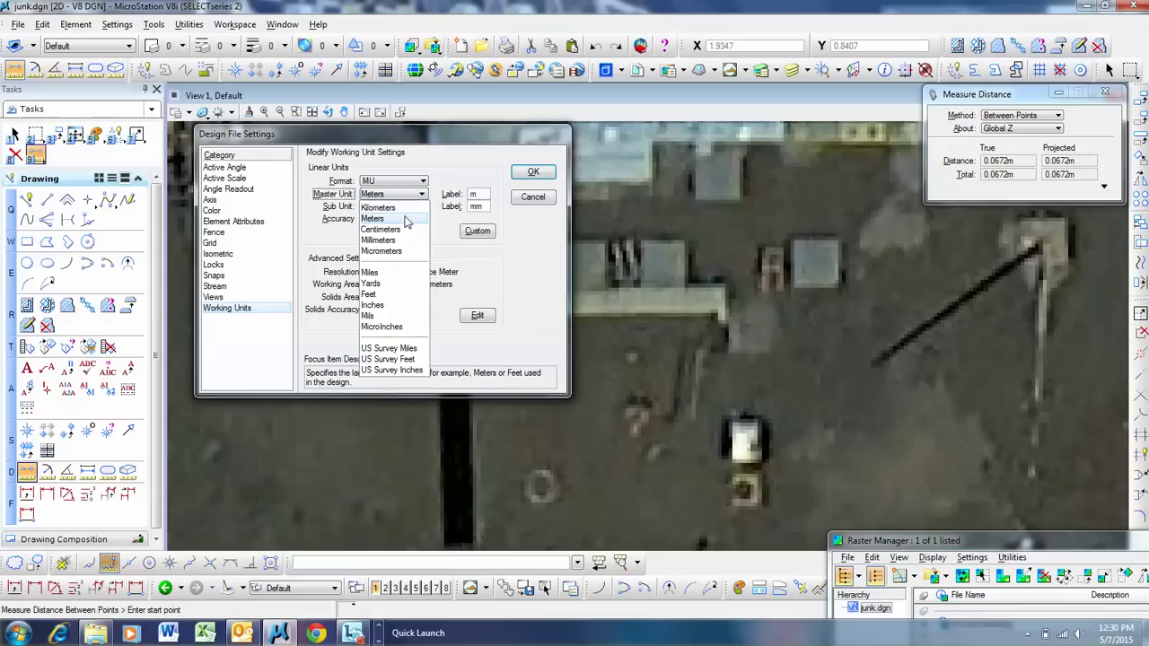
left_click(391, 295)
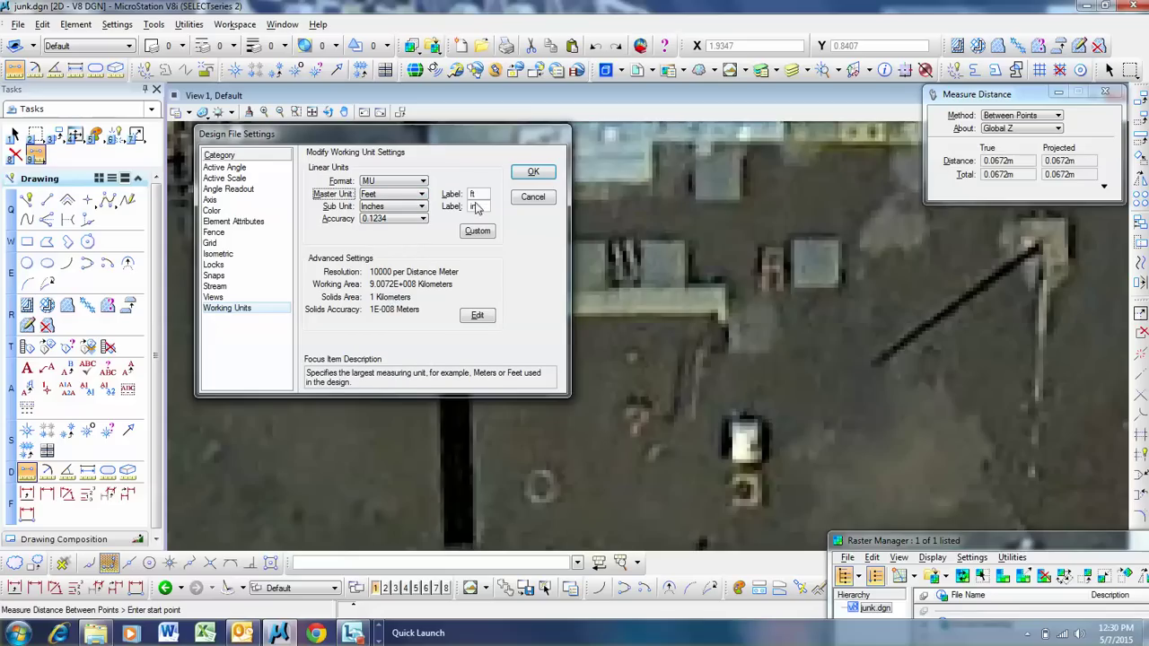
left_click(418, 183)
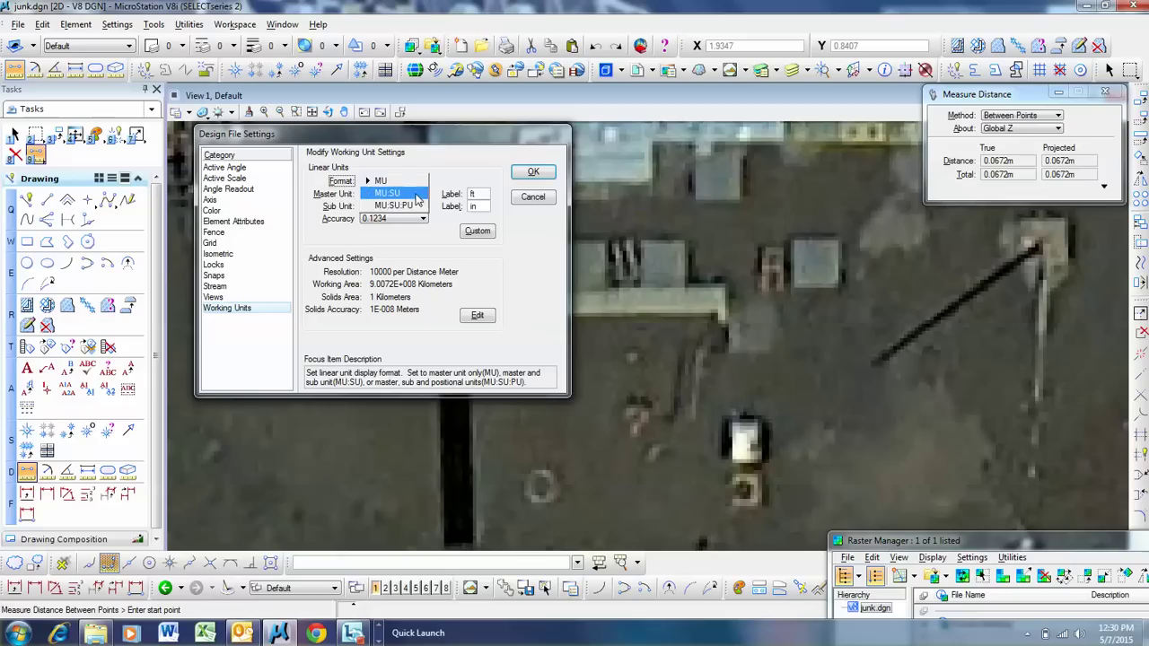
left_click(417, 194)
left_click(403, 183)
left_click(381, 169)
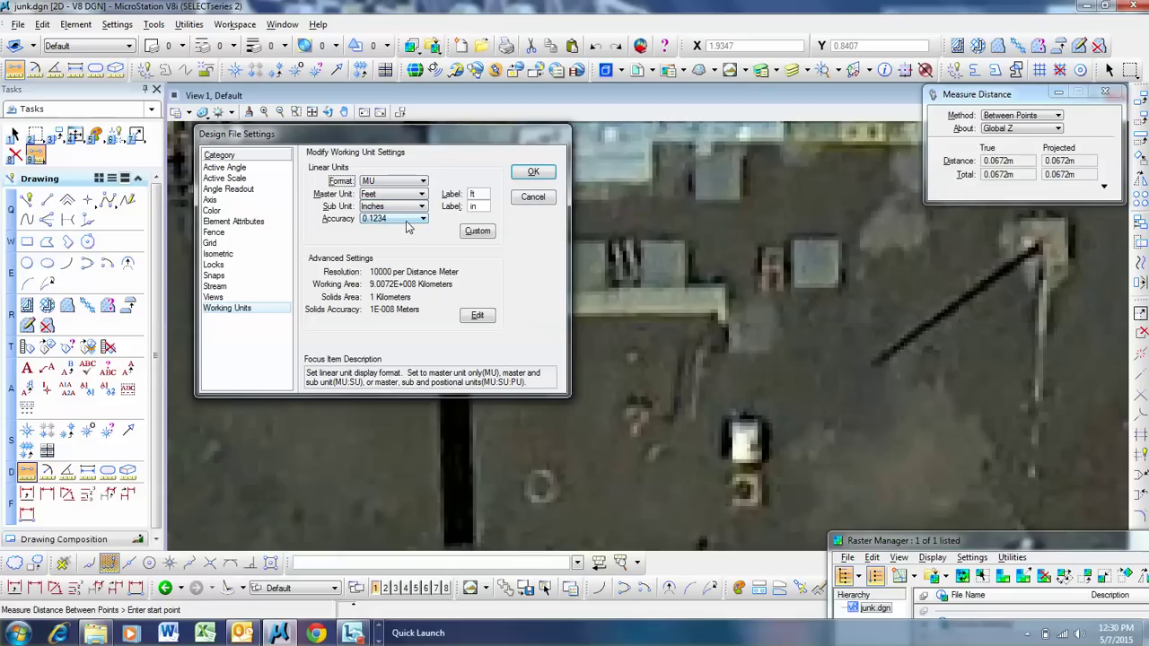
left_click(407, 224)
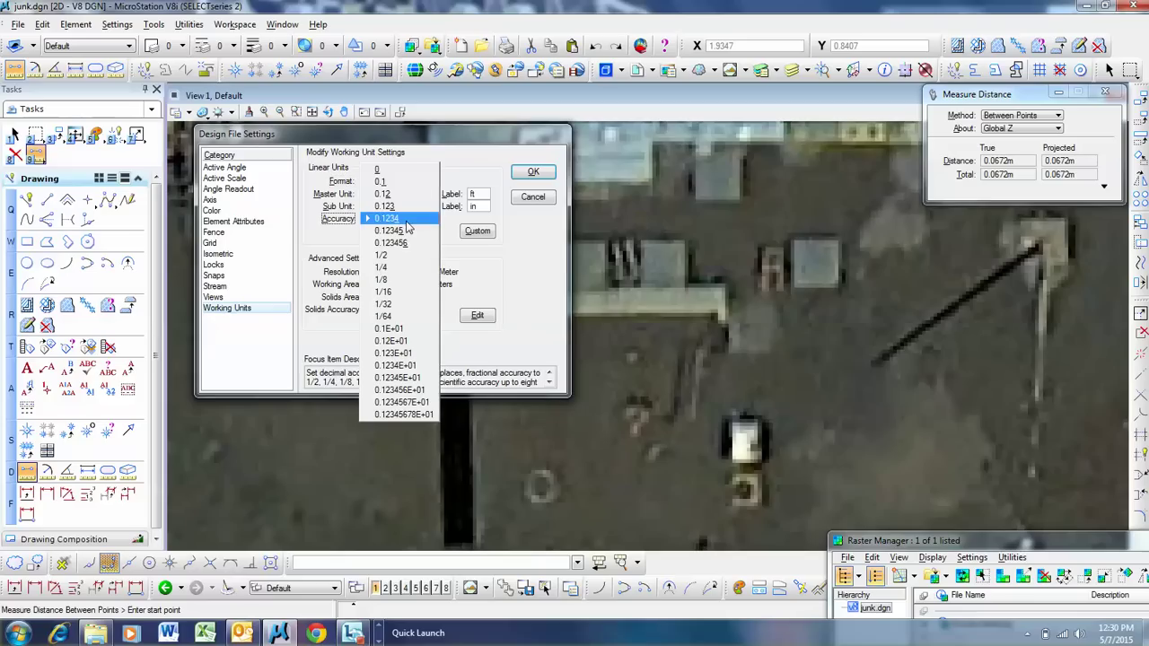
left_click(397, 294)
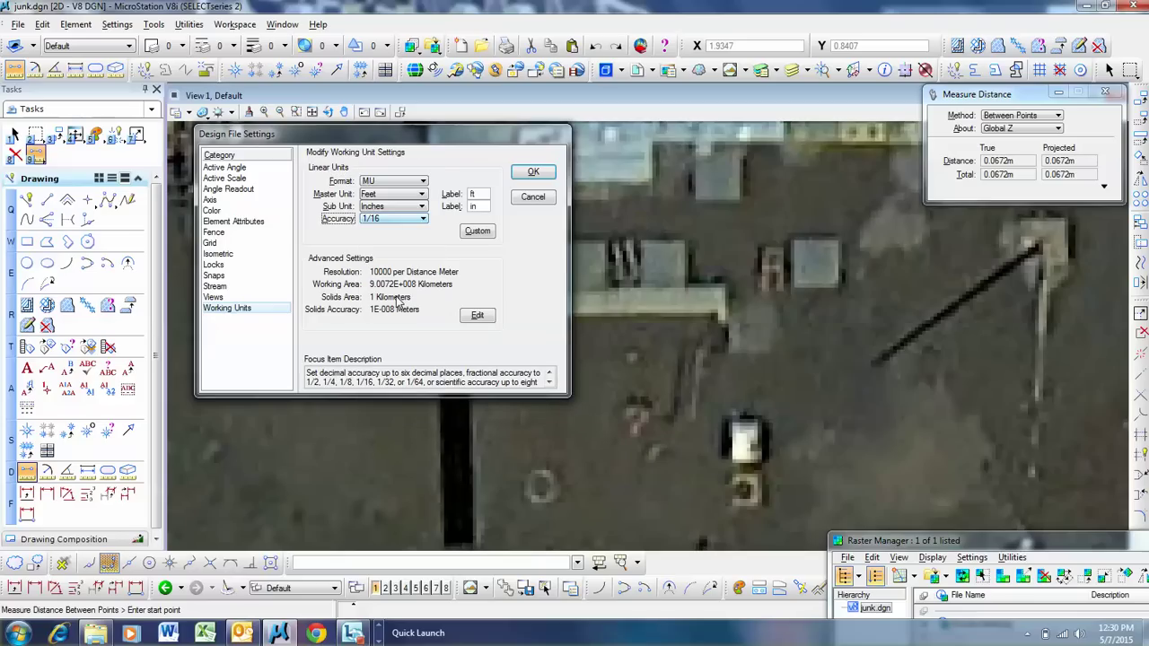
Label the master unit ' and the sub unit ", and accept the working unit settings
double_click(476, 193)
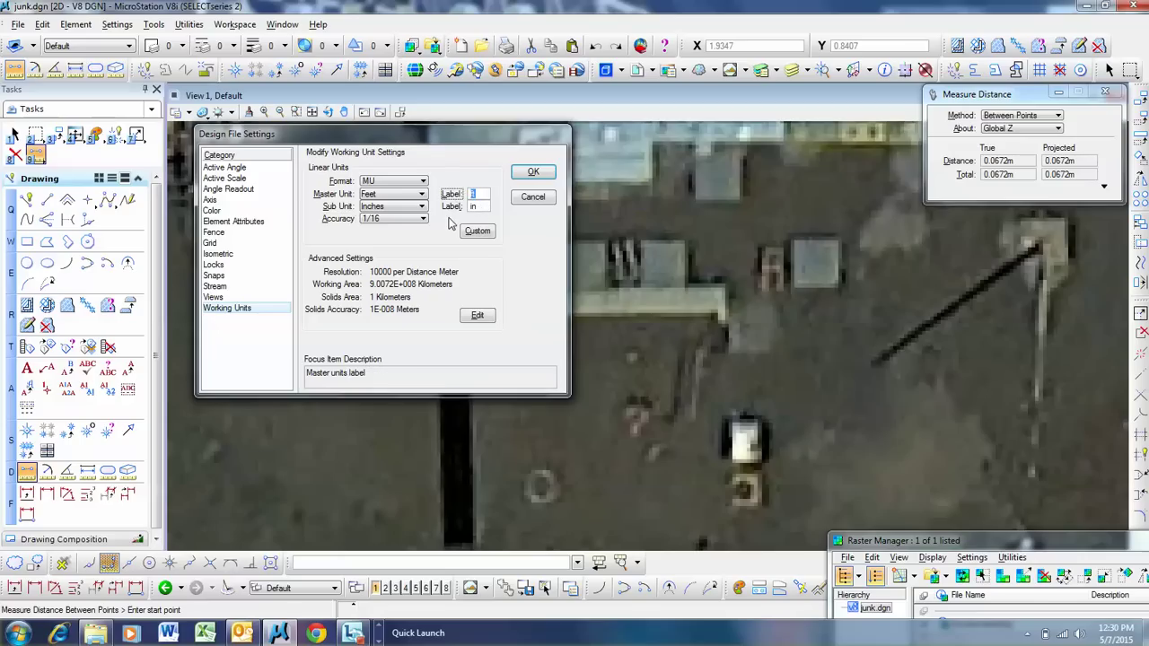
key("Tab")
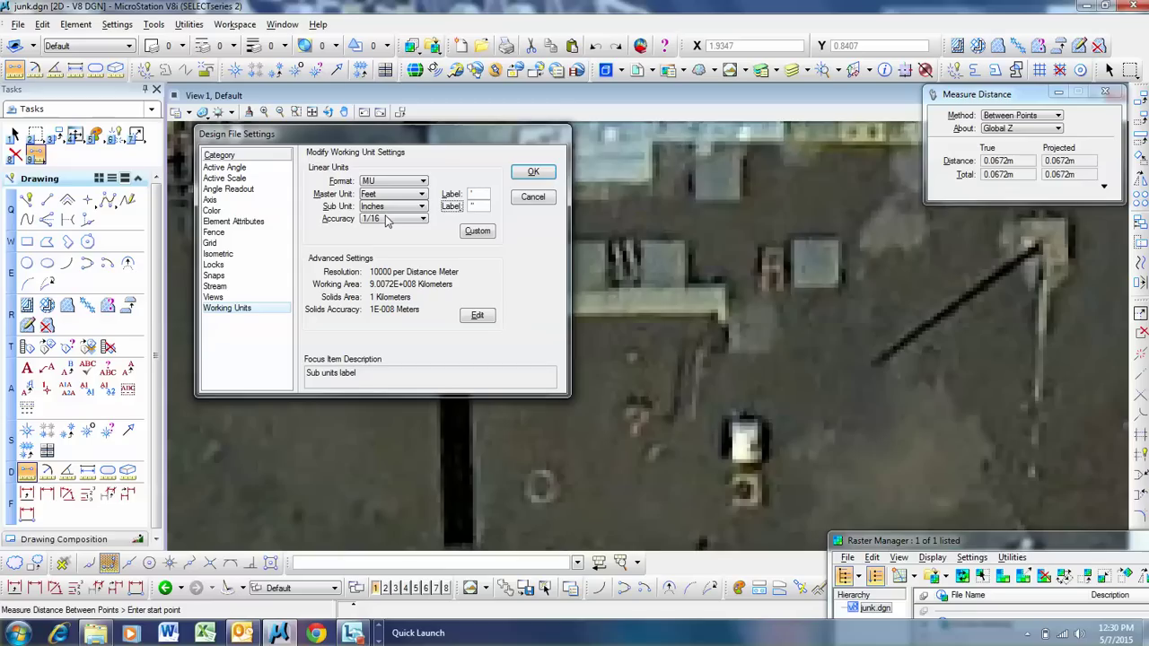
left_click(482, 194)
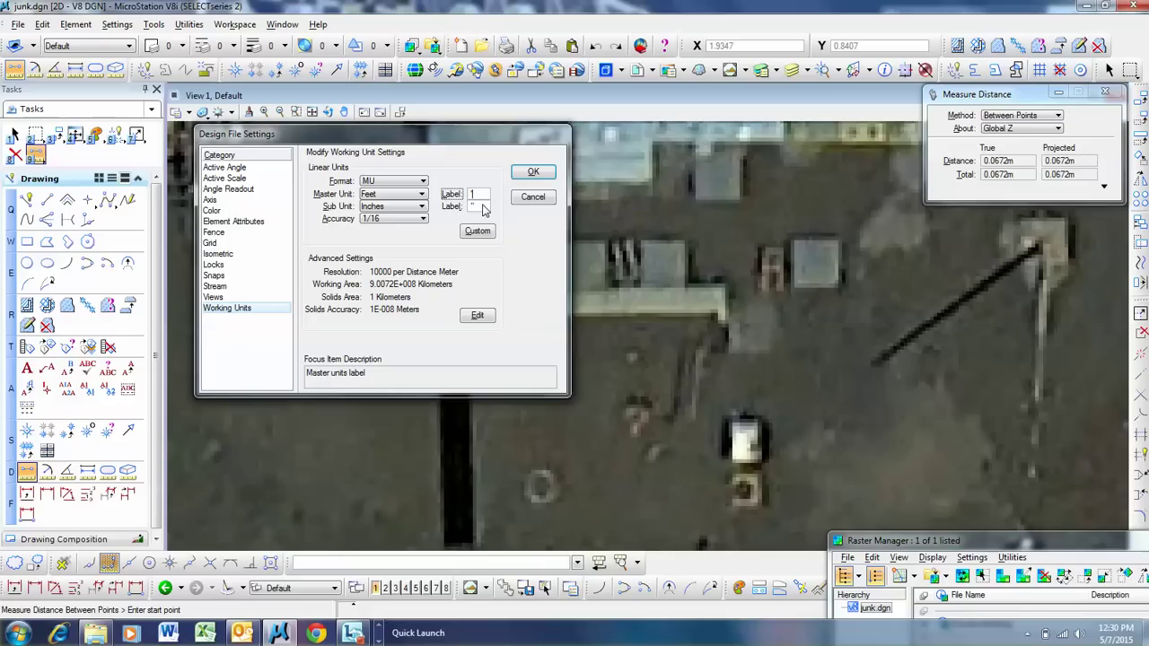
left_click(482, 206)
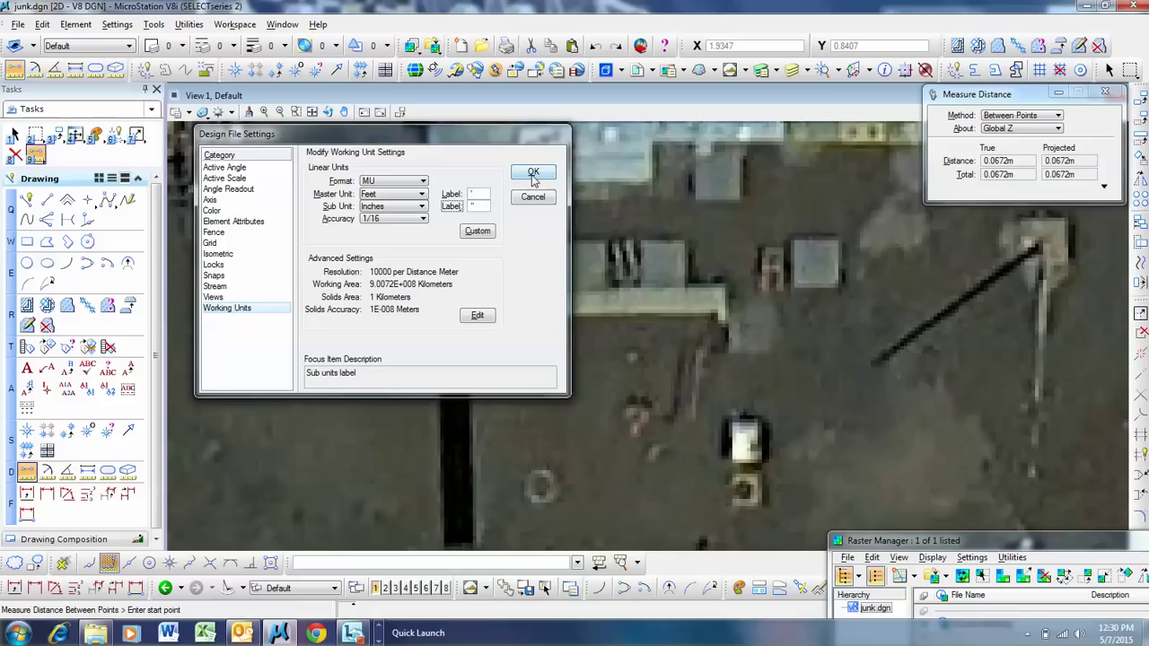
left_click(533, 171)
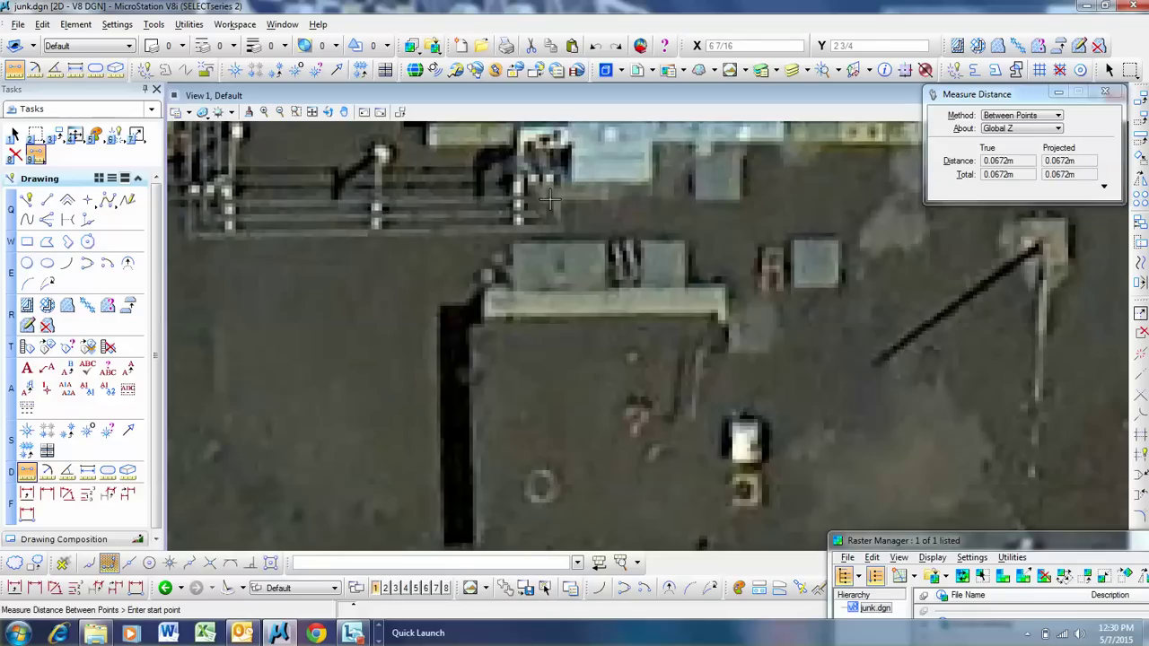
Measure the length of the pale horizontal wall below the equipment pads in feet, between its two end points
left_click(501, 321)
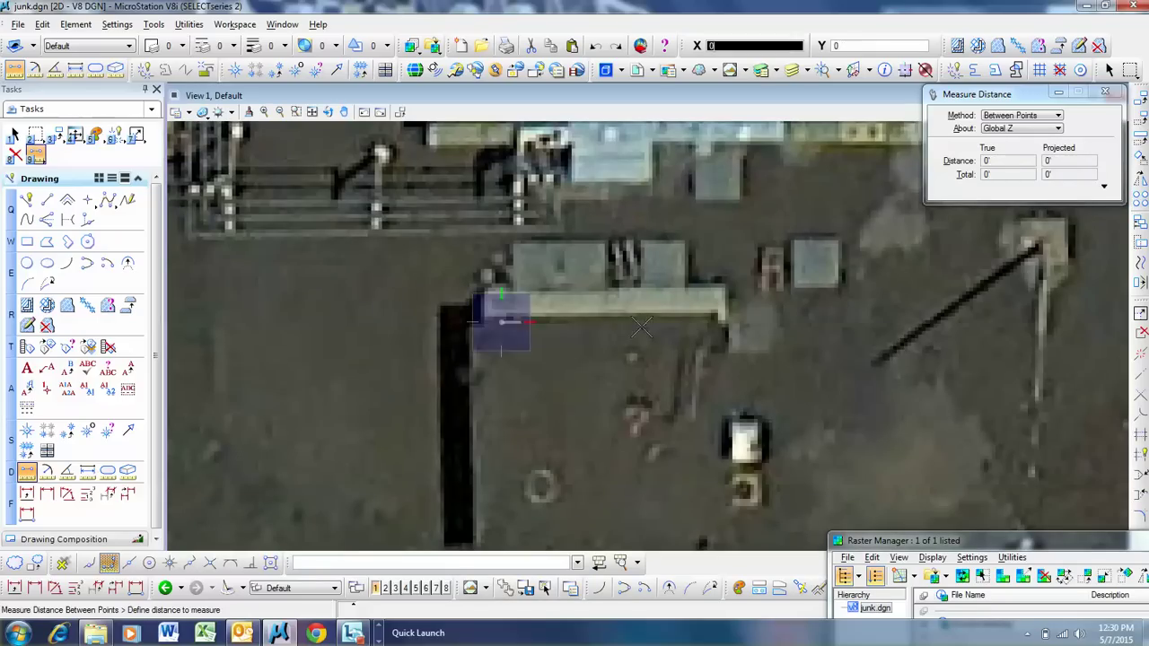
left_click(790, 328)
right_click(512, 329)
left_click(473, 326)
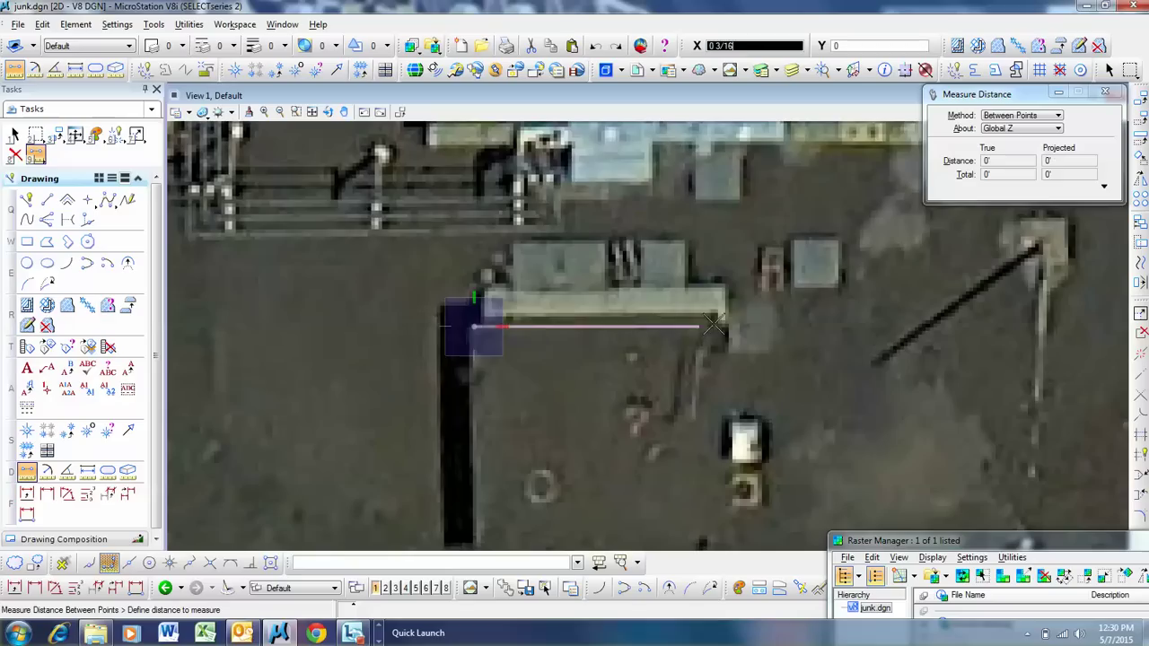
left_click(713, 325)
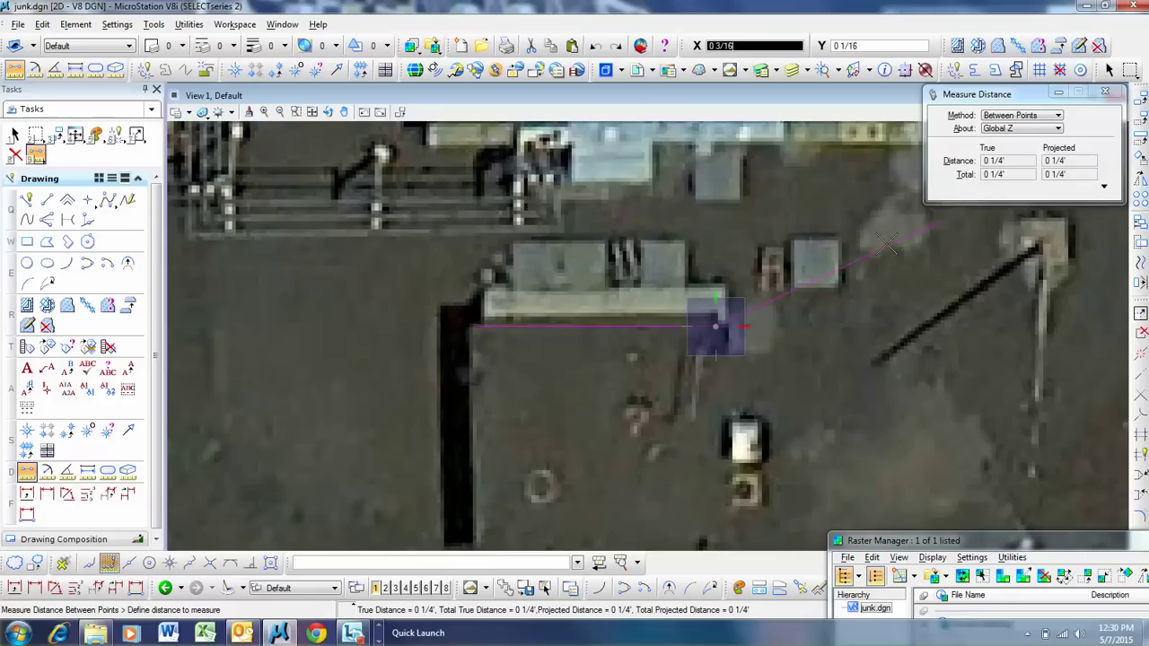
right_click(296, 314)
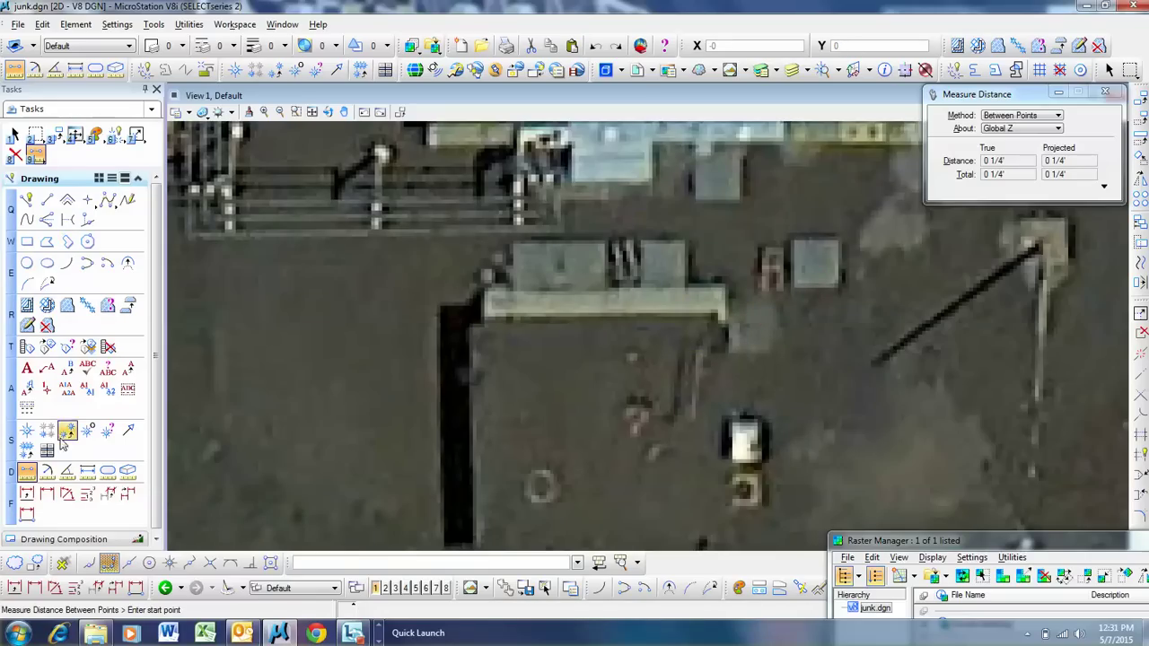
Set the working unit format to MU:SU, accept it, and measure a short distance at the equipment pads
left_click(153, 24)
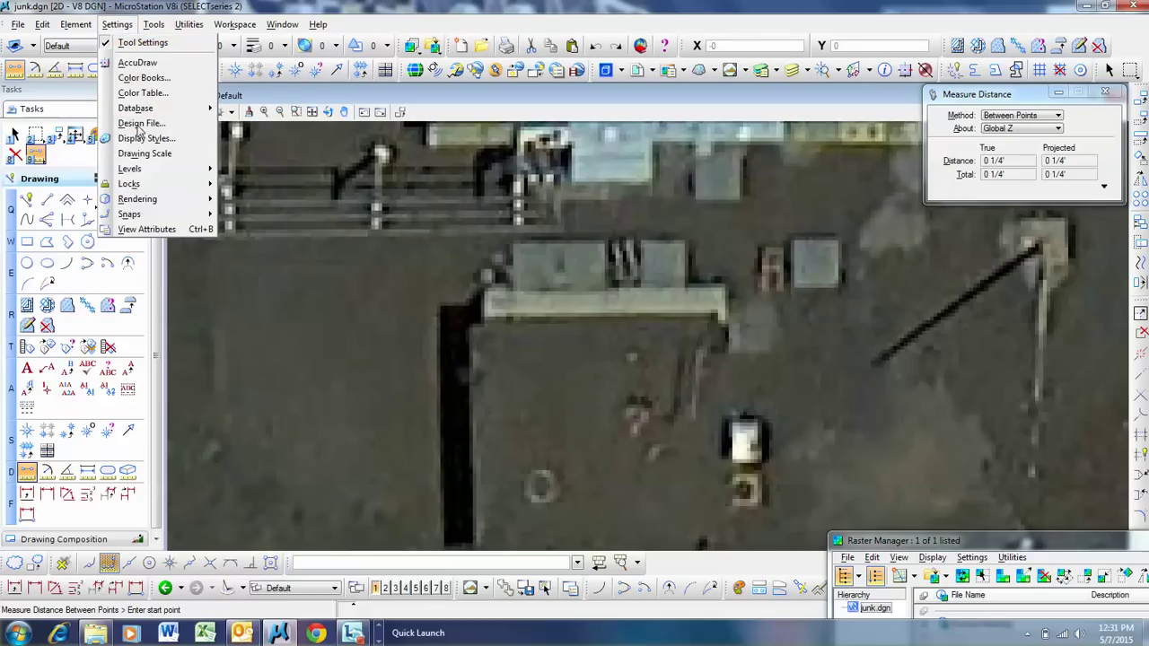
left_click(140, 123)
left_click(411, 182)
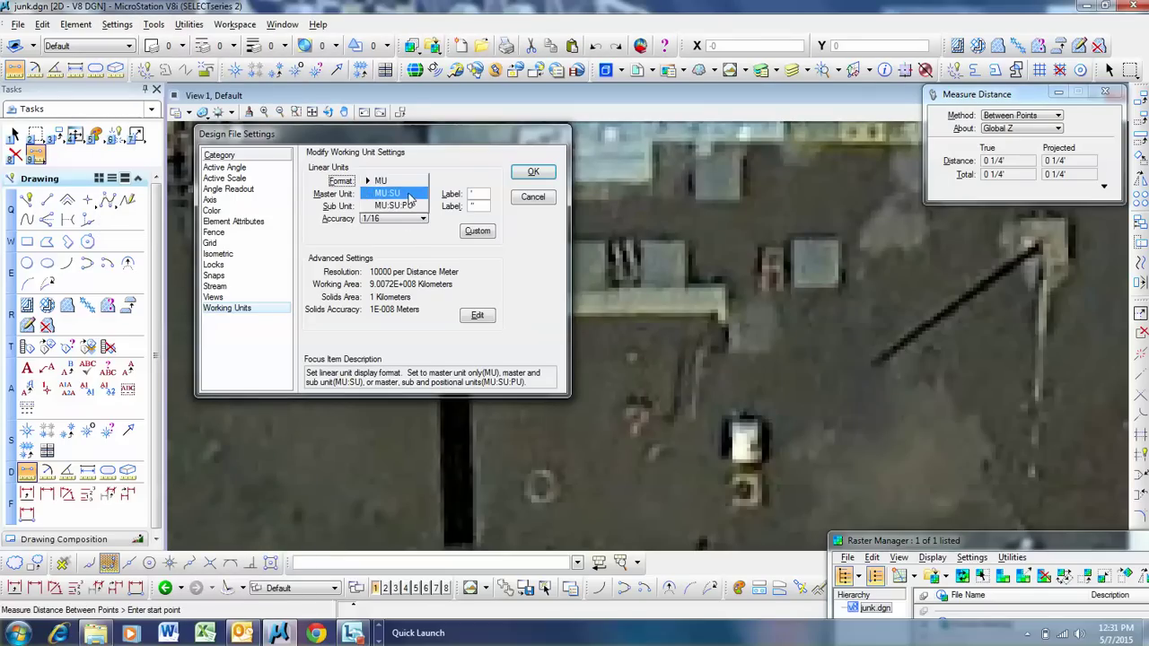
left_click(393, 193)
left_click(533, 171)
left_click(618, 274)
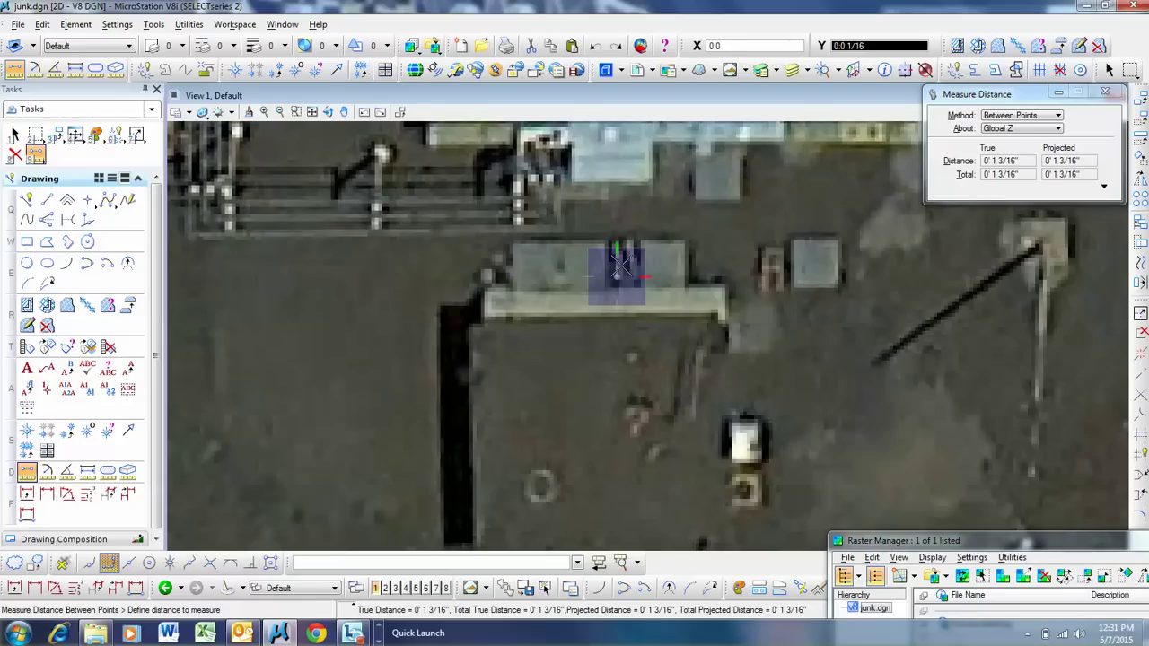
right_click(617, 274)
Review the format choices in the design file's working units, keep MU:SU and close the settings
left_click(153, 25)
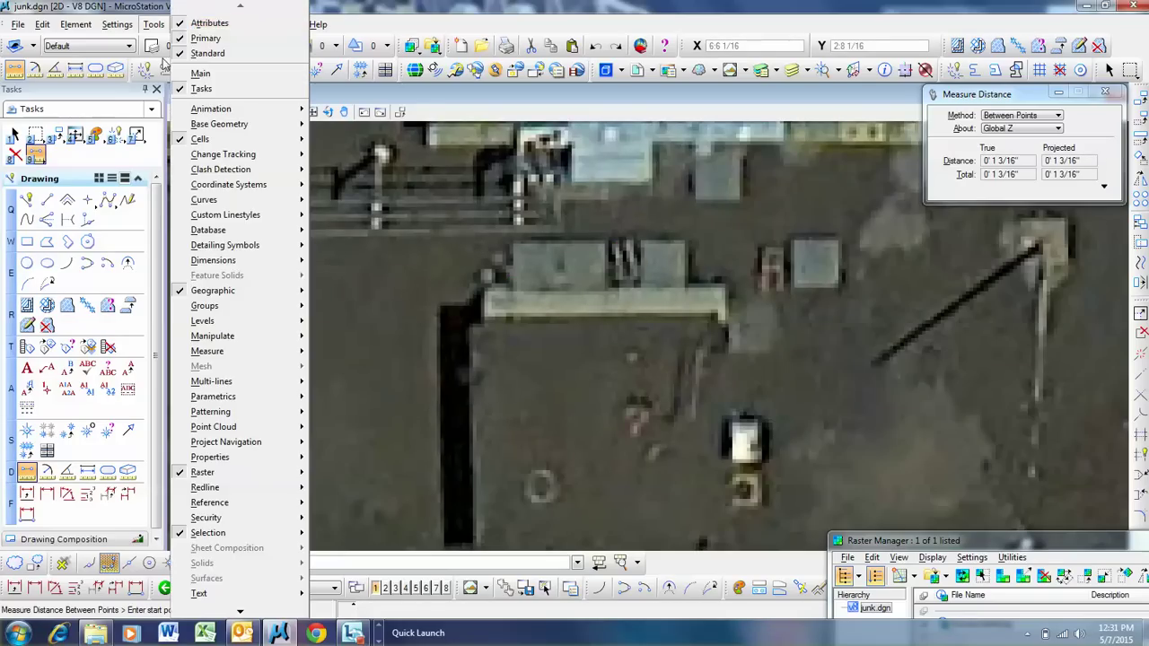
left_click(141, 126)
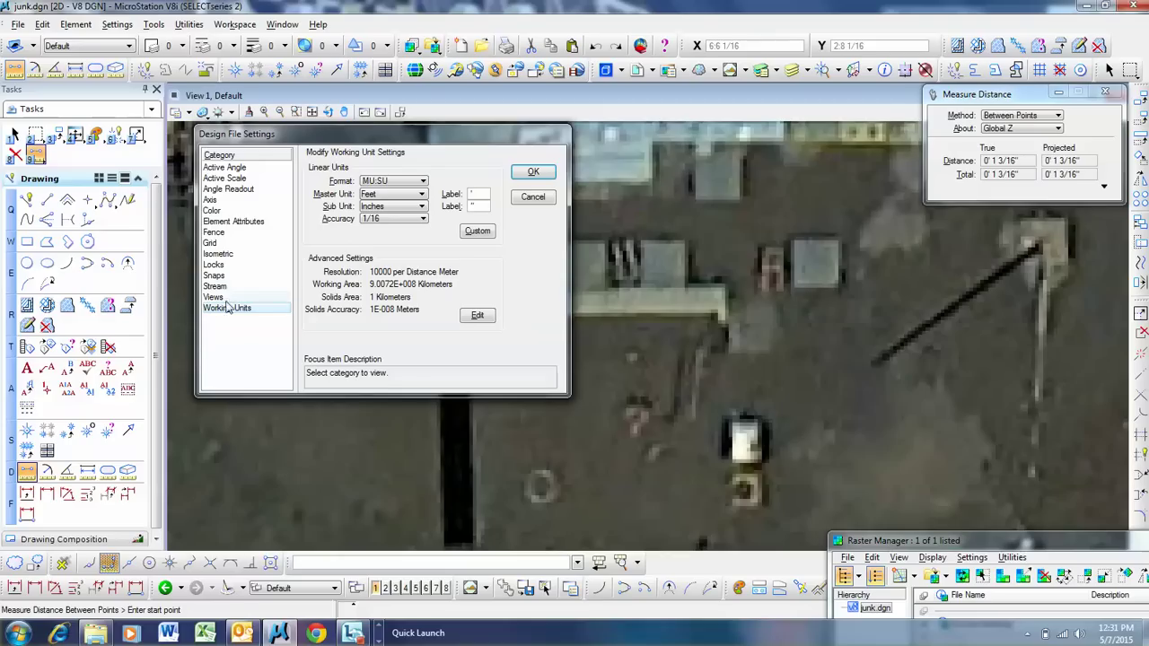
left_click(377, 182)
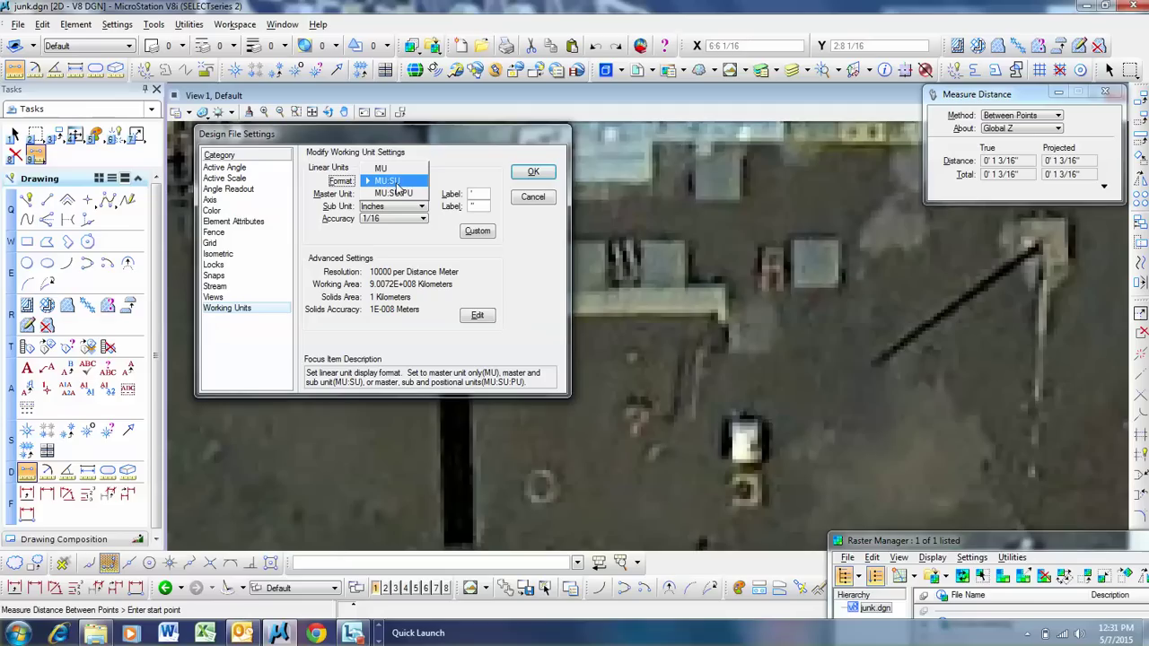
left_click(395, 183)
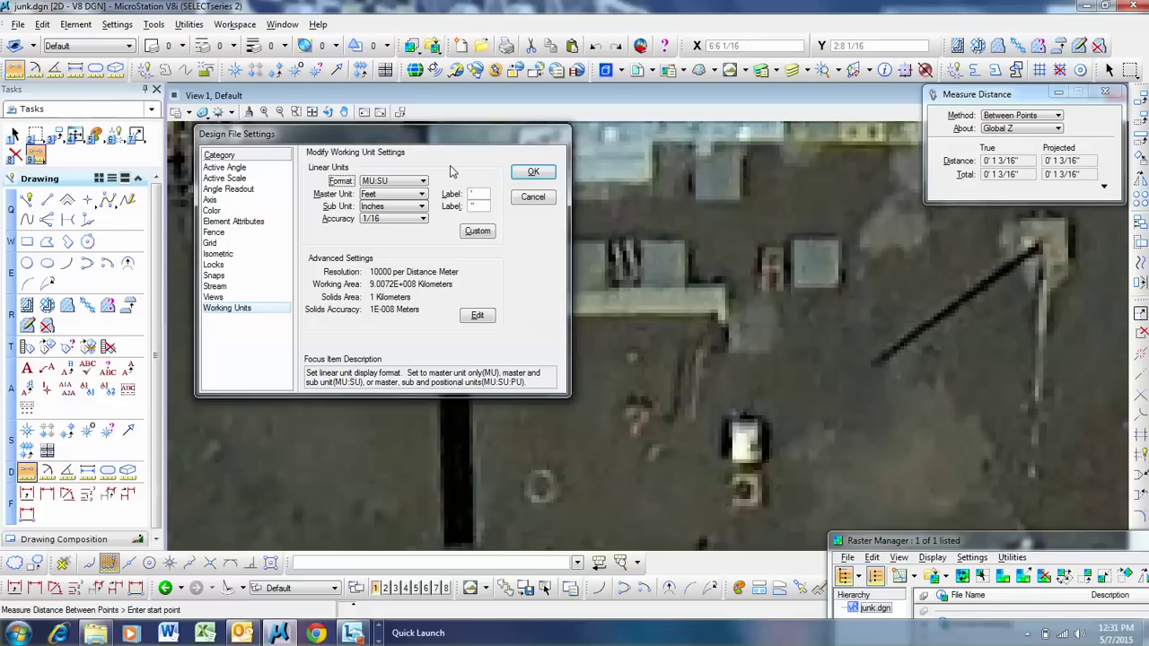
left_click(533, 173)
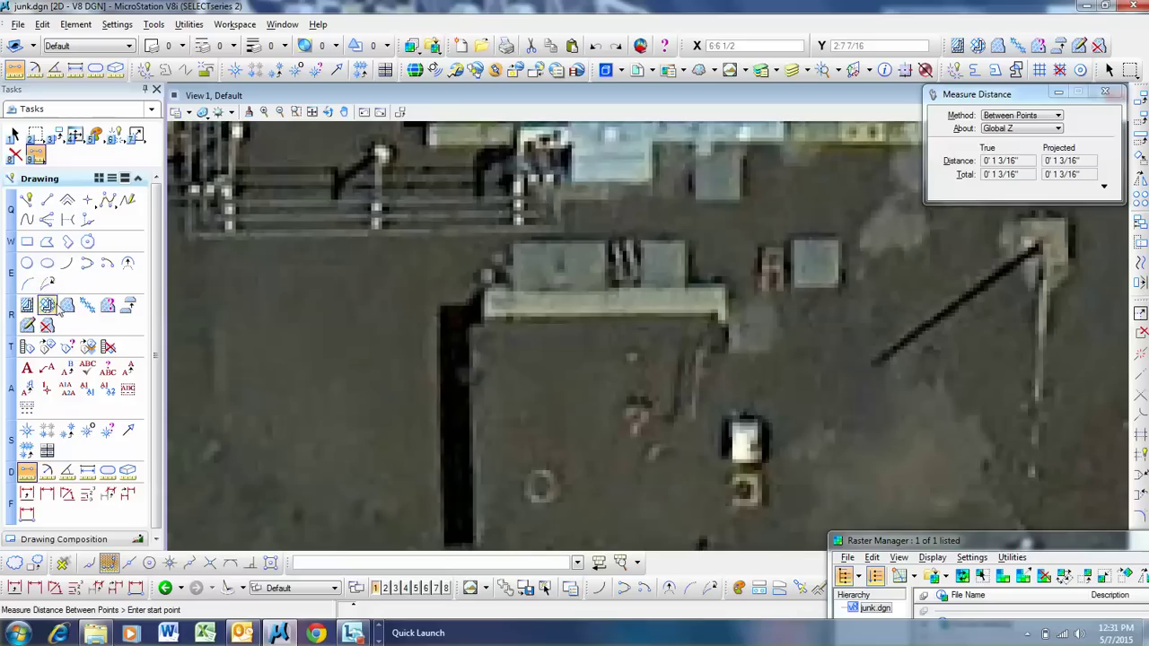
Start Place Line and set the active line weight to 4 and the active color to red 19
left_click(47, 199)
left_click(254, 47)
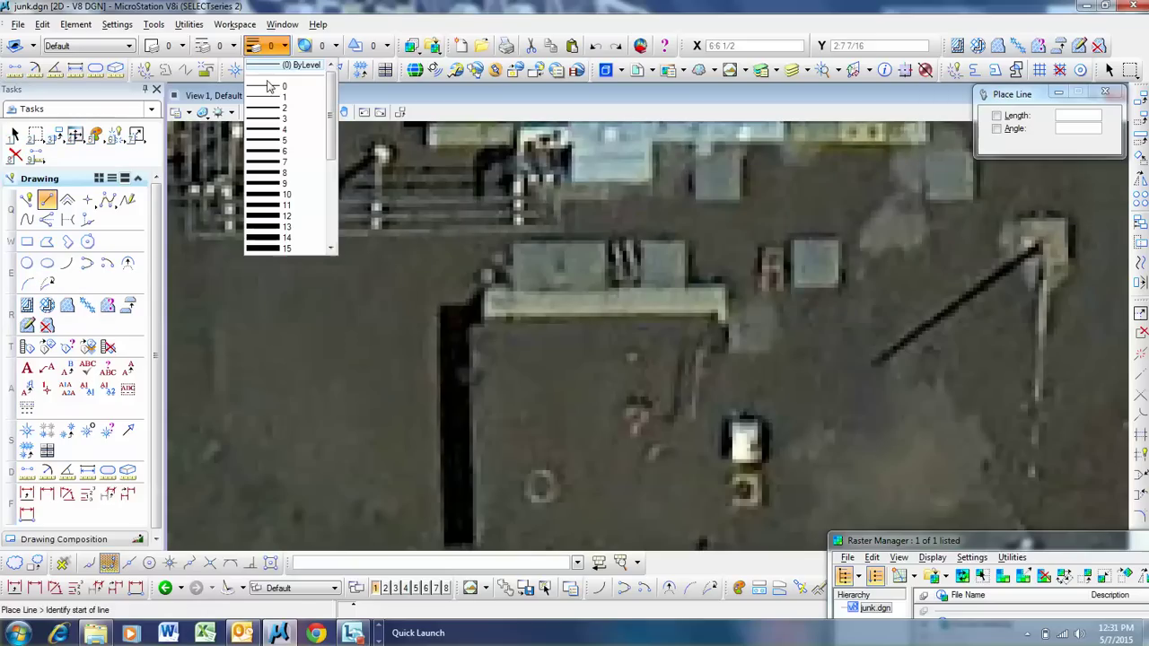
left_click(270, 125)
left_click(168, 45)
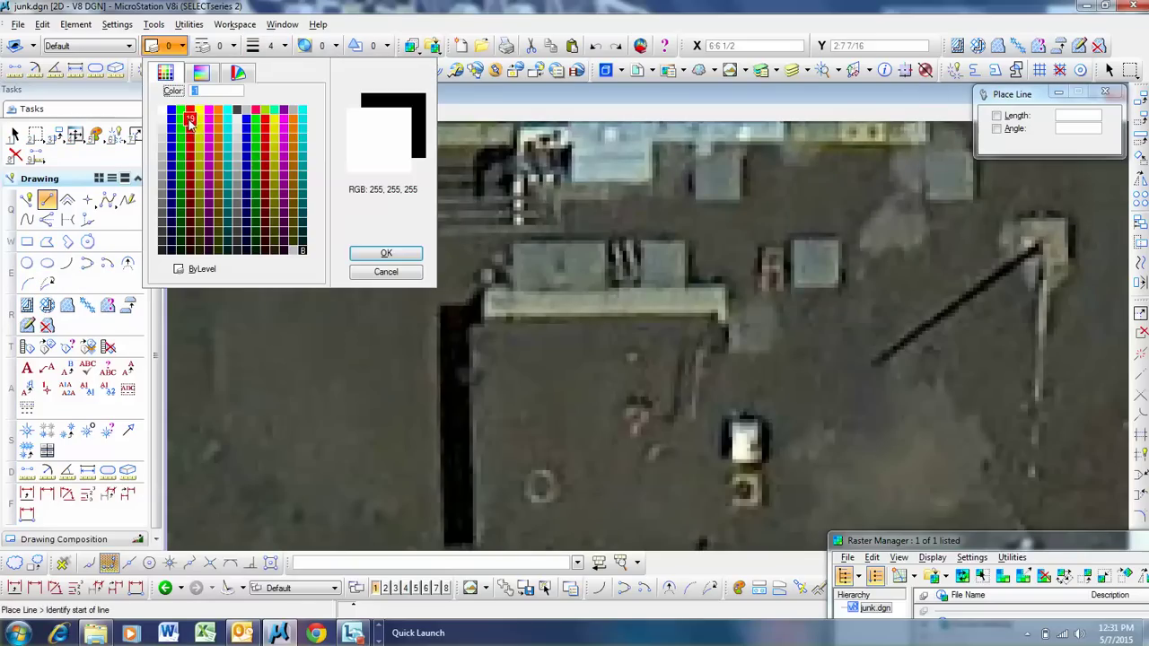
double_click(190, 139)
Set the active line weight to 5 and the active color to yellow 4
left_click(269, 46)
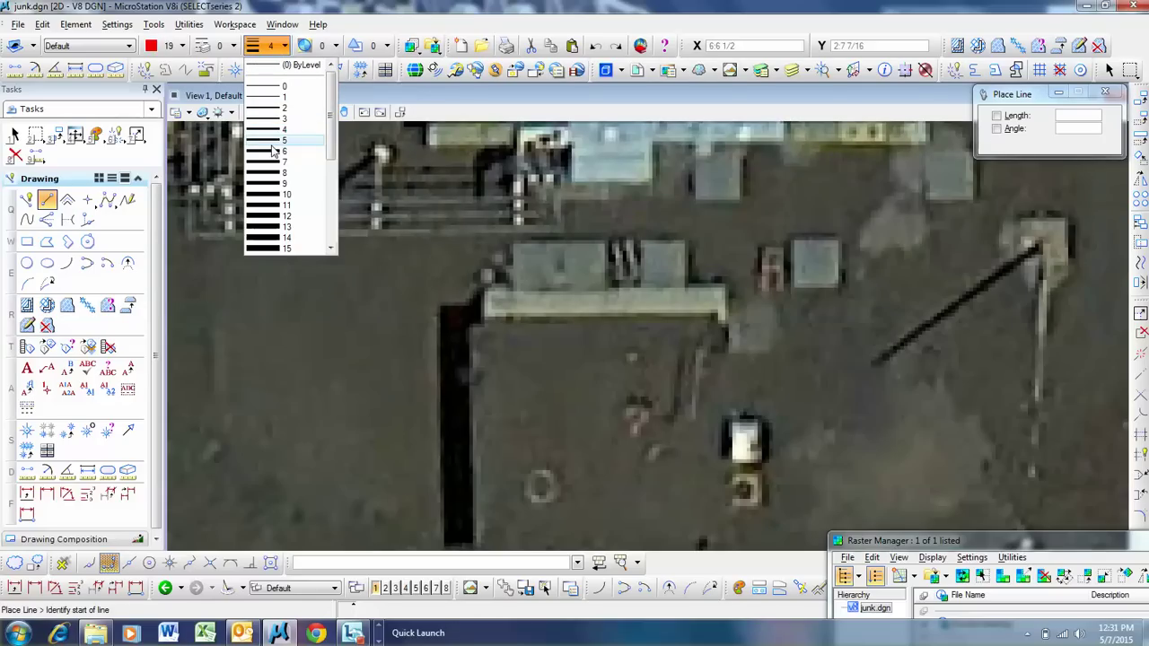
left_click(274, 141)
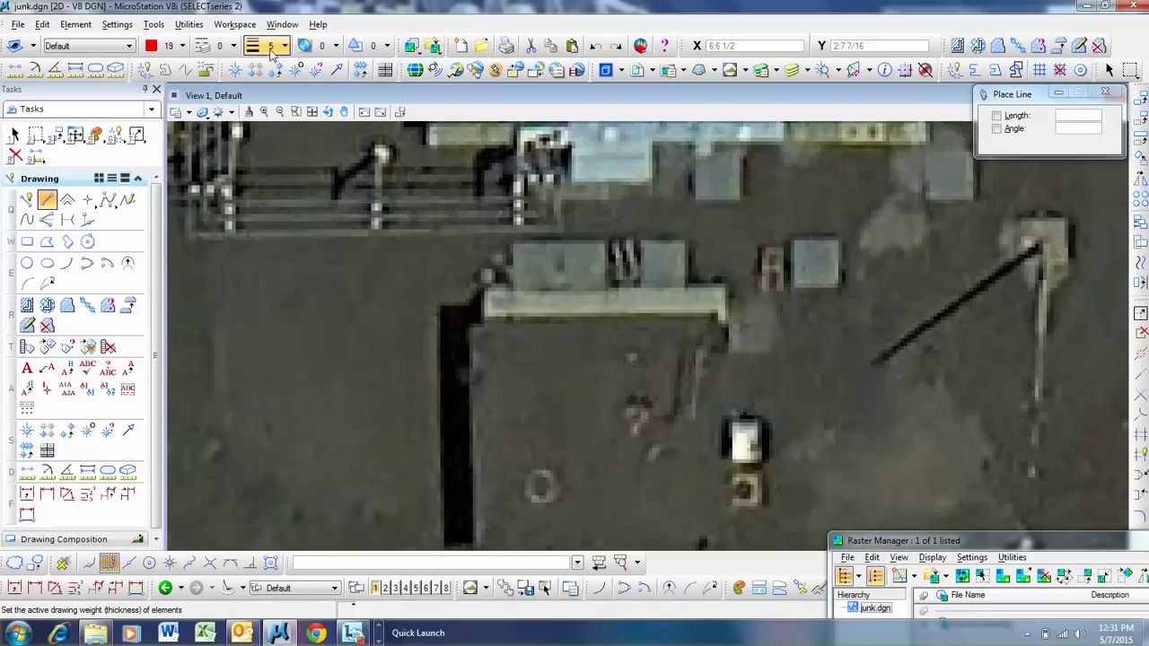
left_click(182, 45)
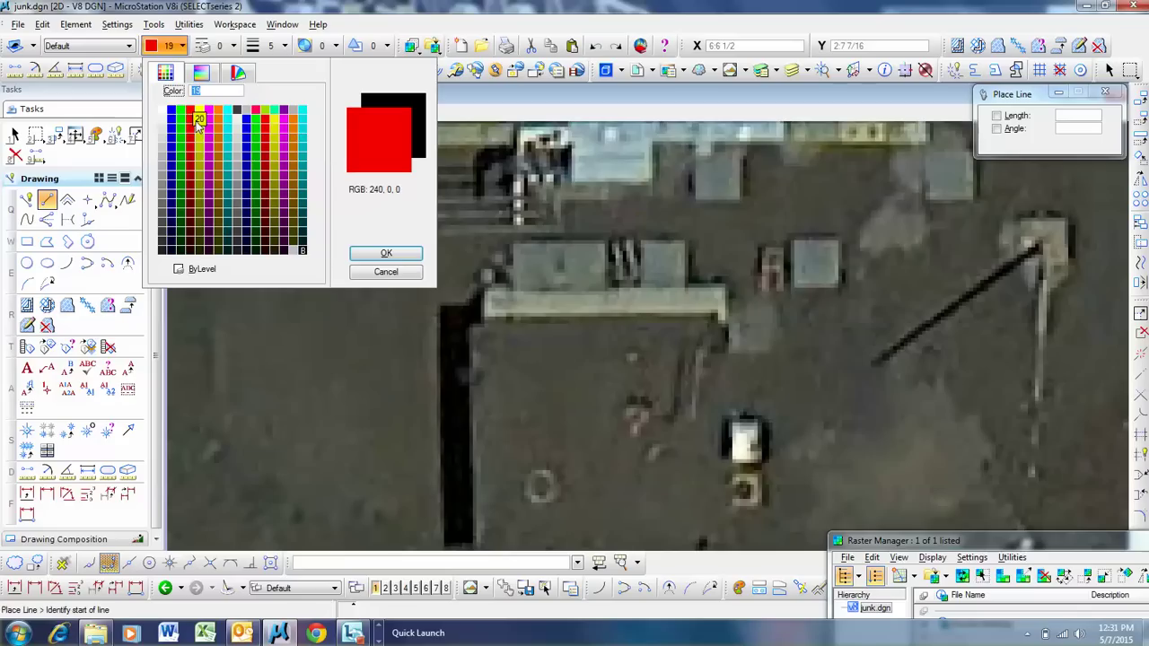
left_click(199, 112)
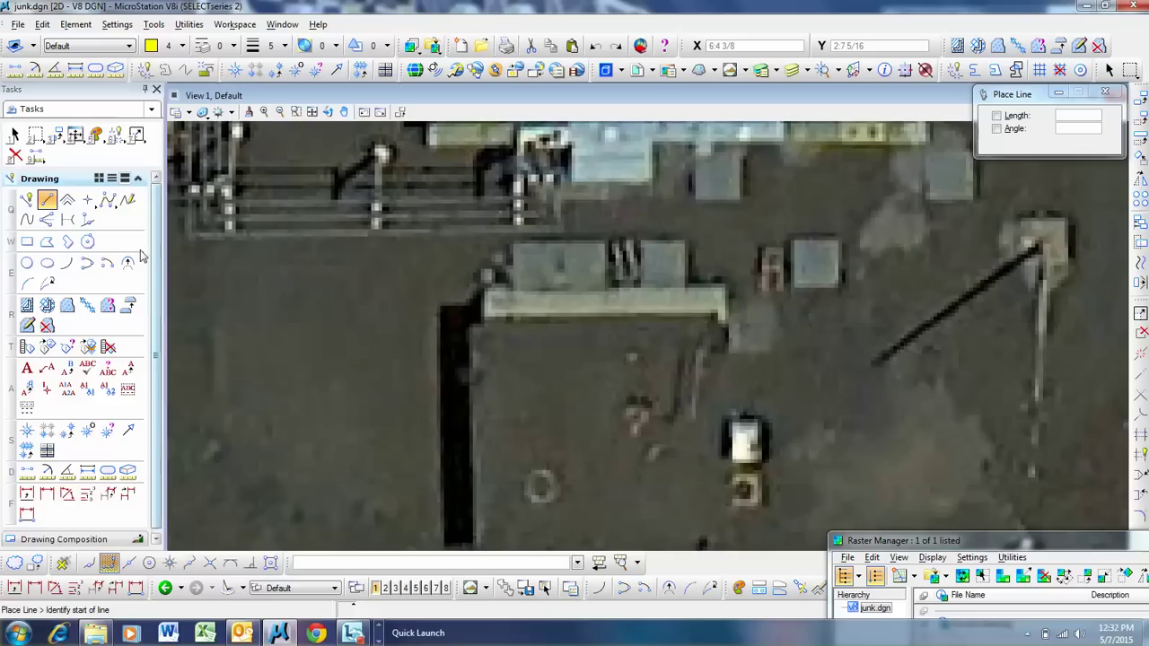
Place a vertical line about 2'-11 3/8" long from the pale wall's left end up past the upper edge of the aerial image
left_click(47, 201)
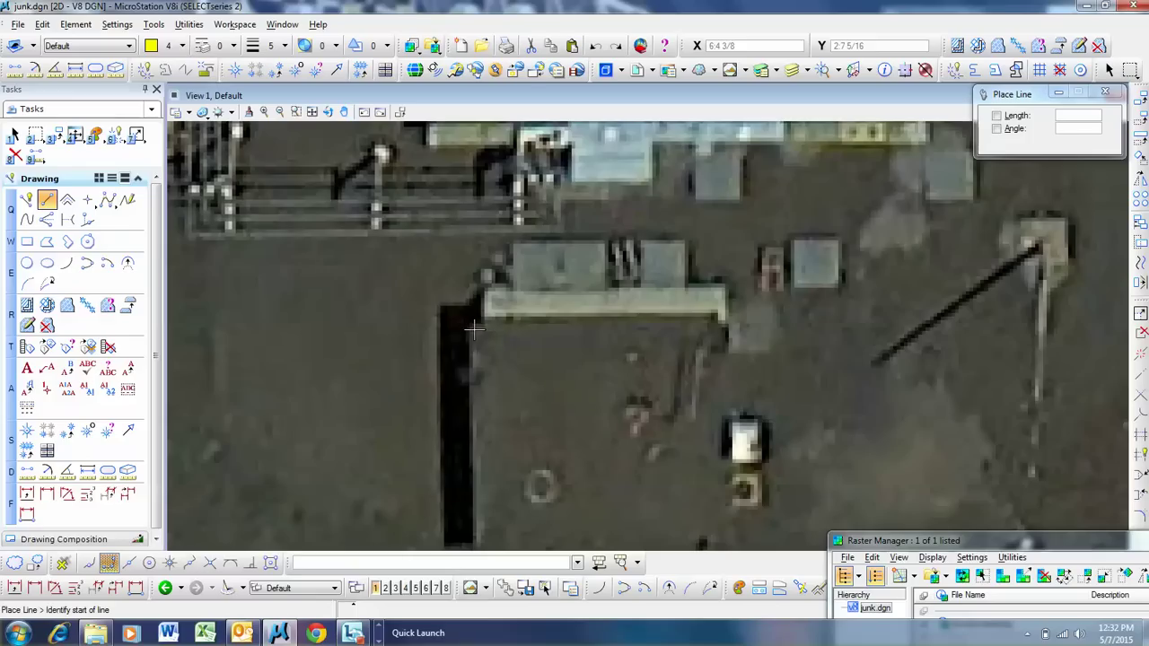
left_click(473, 330)
scroll(473, 330, "down", 4)
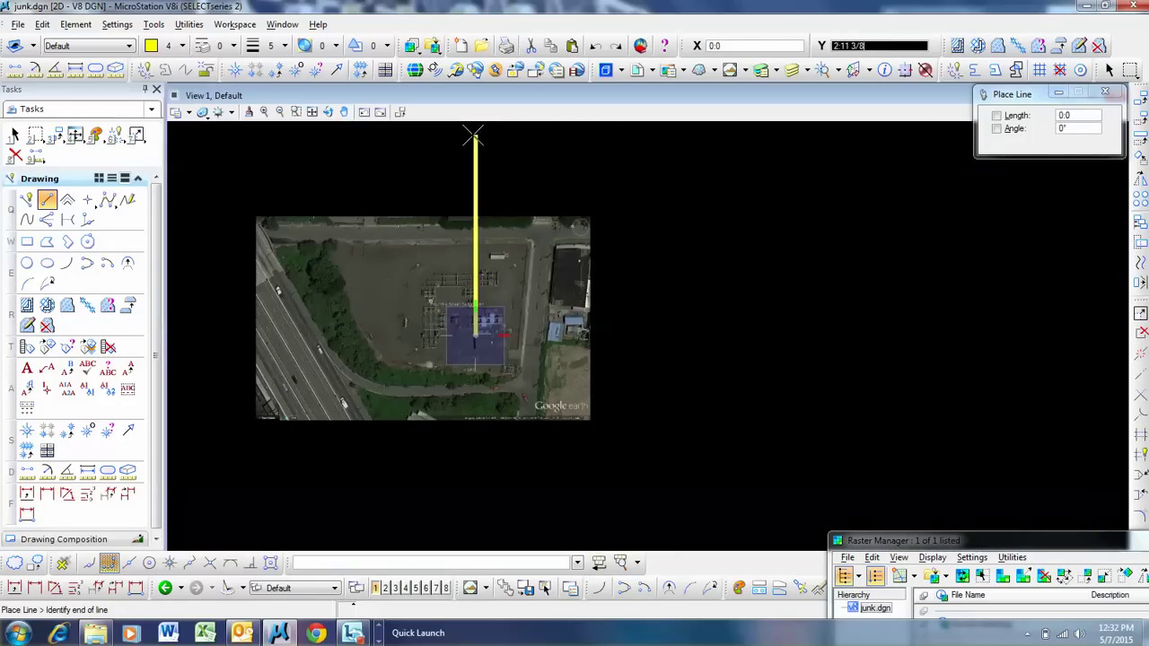
left_click(476, 134)
right_click(604, 187)
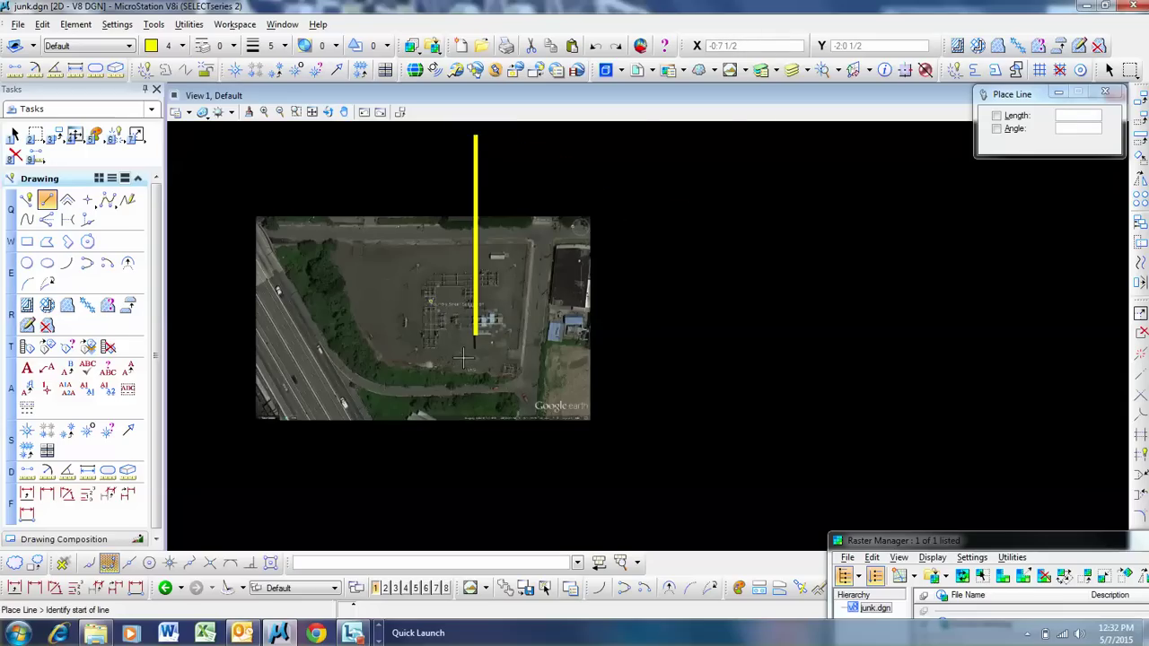
scroll(464, 358, "up", 5)
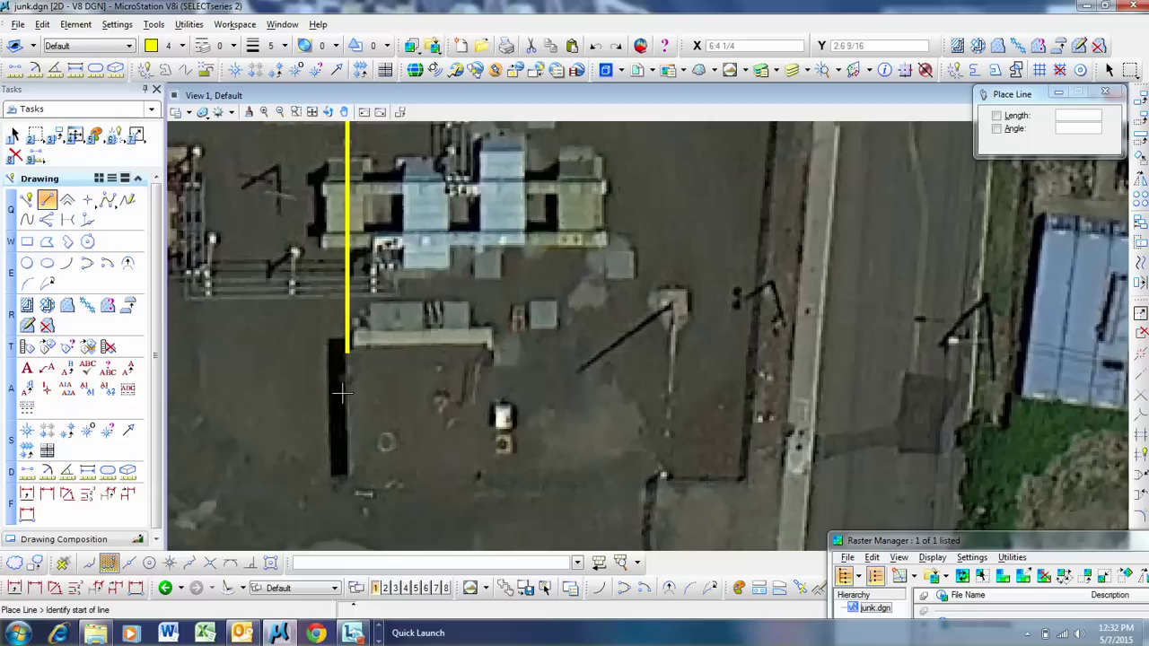
Open the Manipulate tools as a separate toolbox and dock it beside the drawing view
scroll(352, 352, "up", 2)
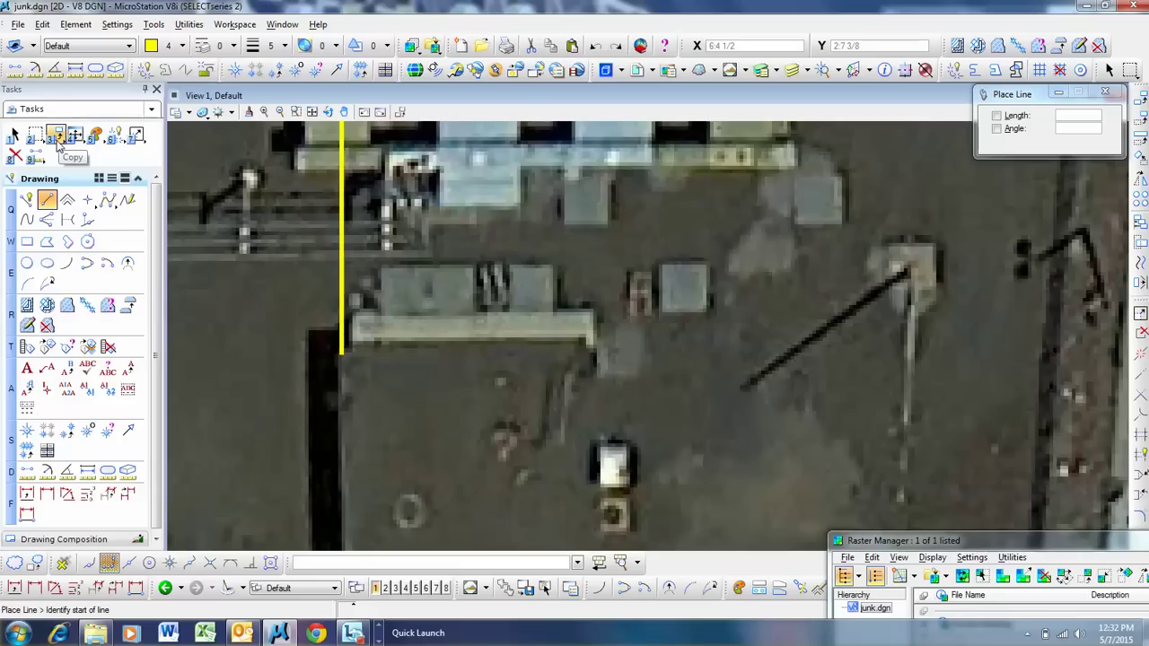
left_click(58, 136)
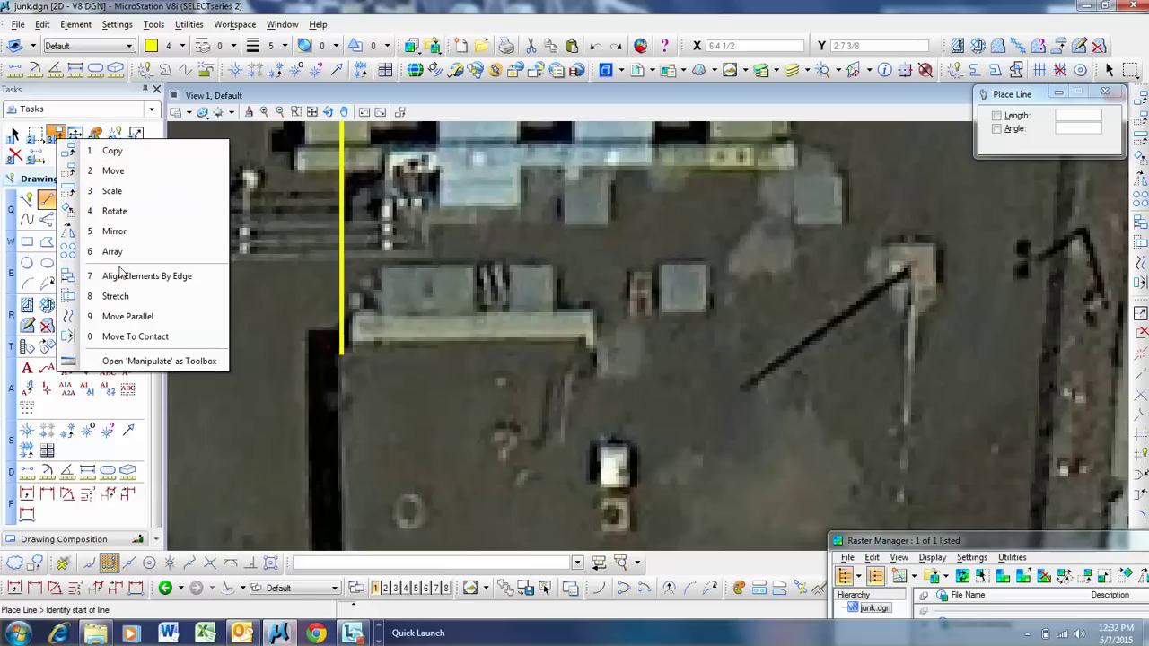
left_click(126, 361)
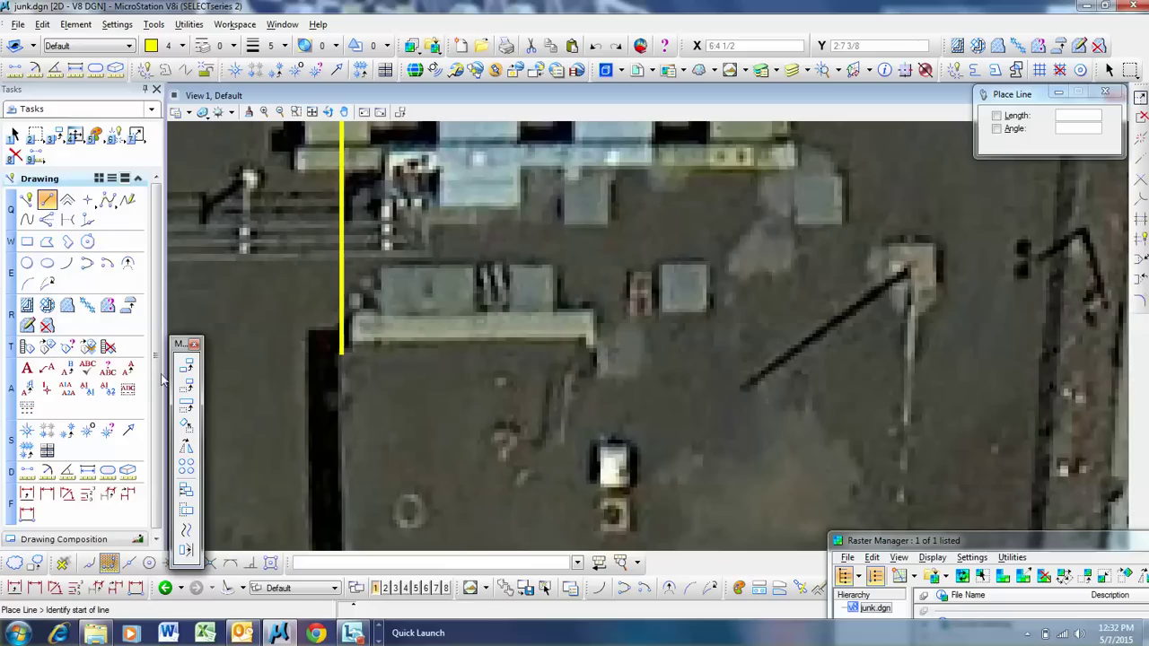
left_click_drag(176, 336, 1109, 90)
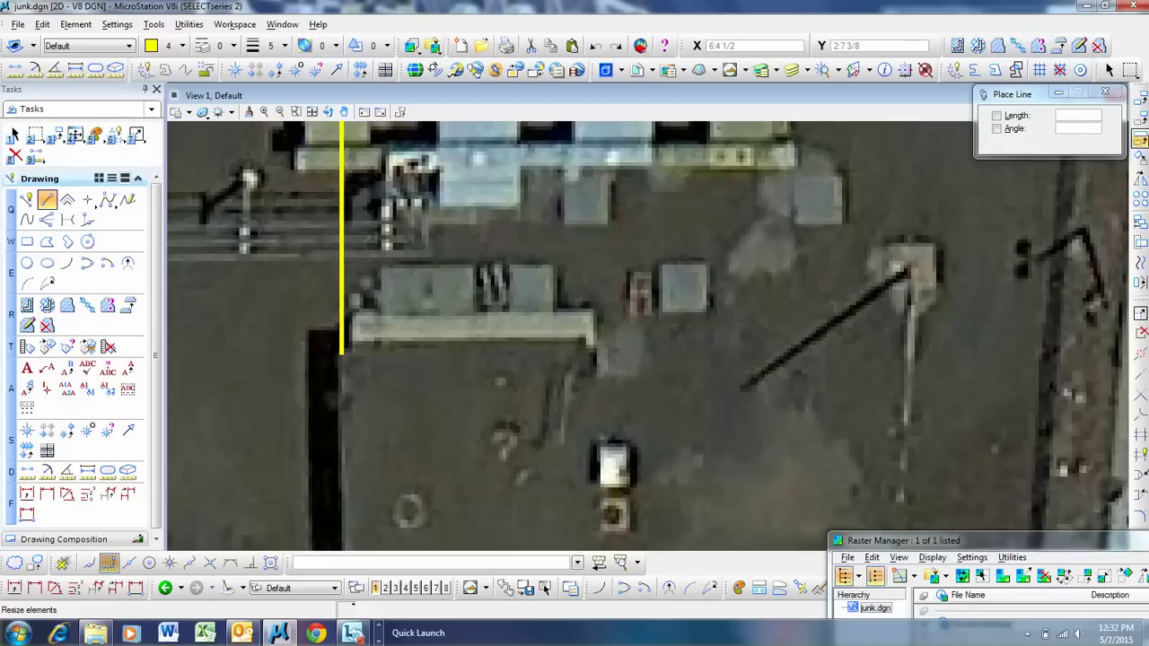
Copy the yellow vertical line horizontally from the pale wall's left end to its right end
left_click(1142, 101)
left_click(346, 350)
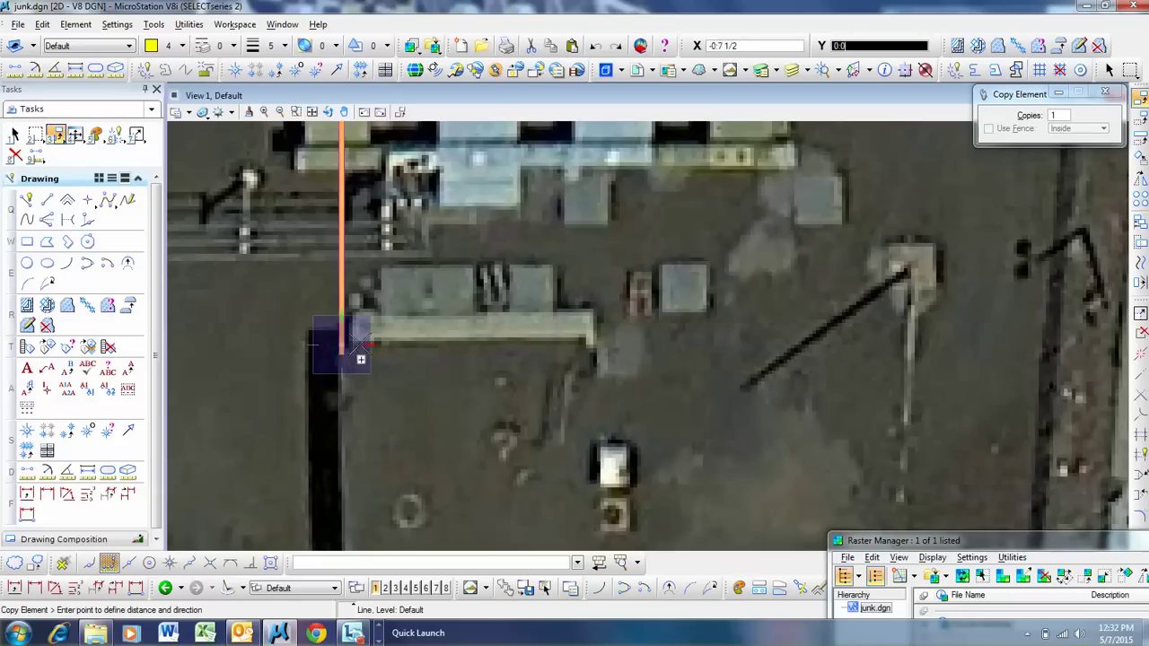
left_click(588, 344)
right_click(606, 359)
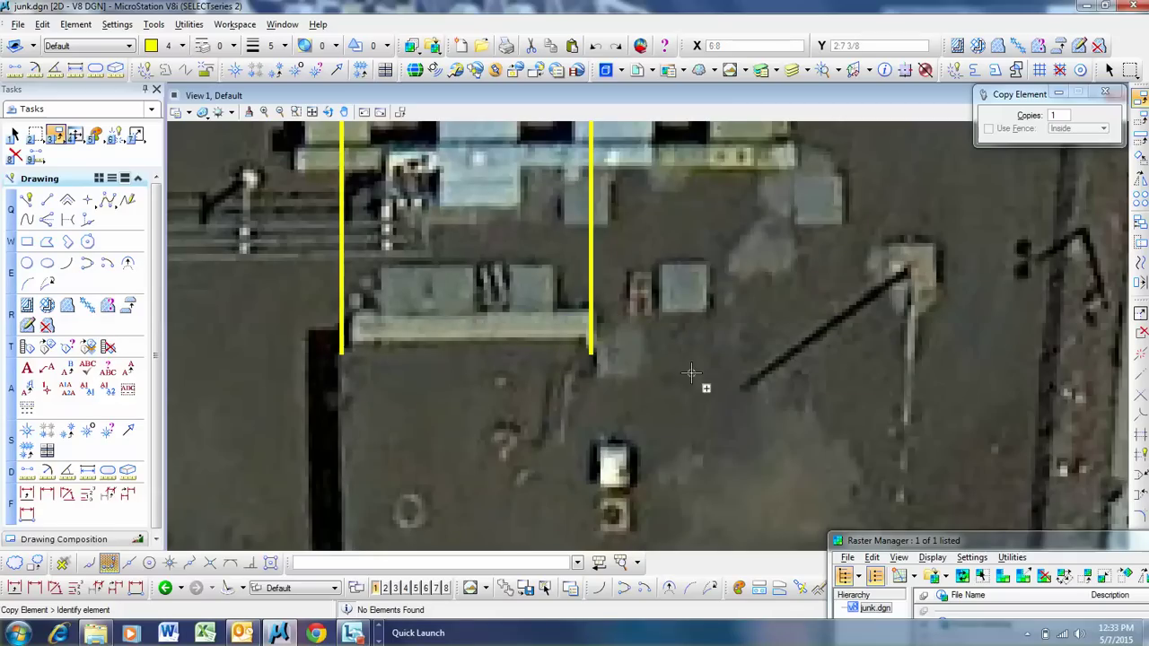
Start Move Parallel and turn on a fixed distance of 25:0
scroll(499, 413, "down", 2)
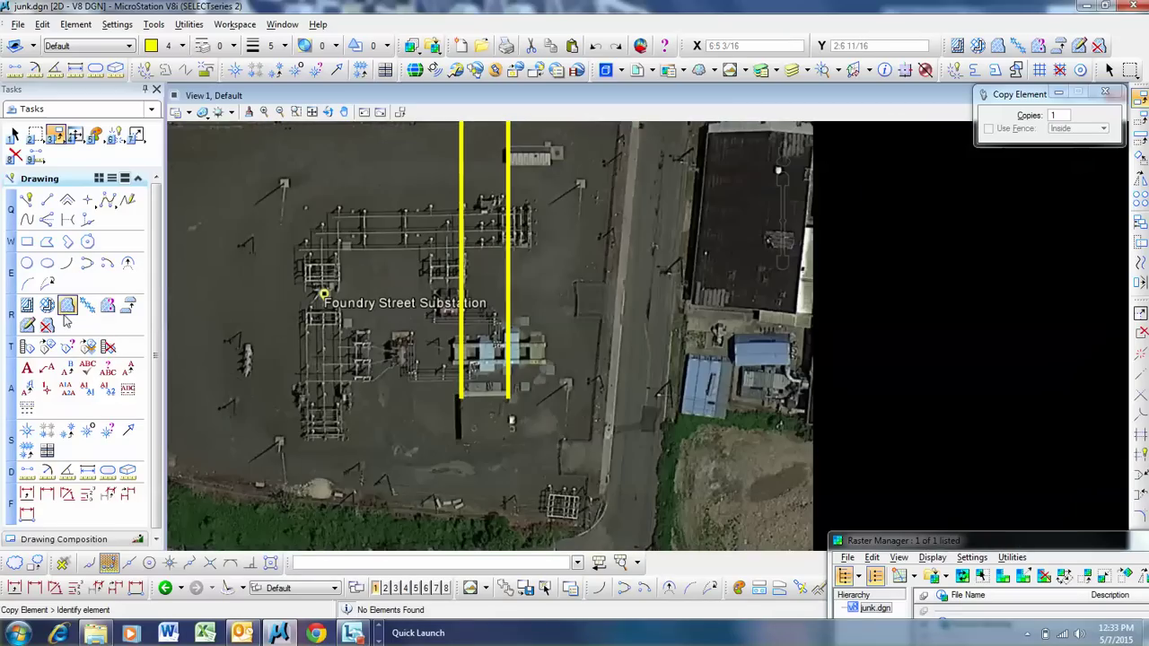
left_click(1137, 262)
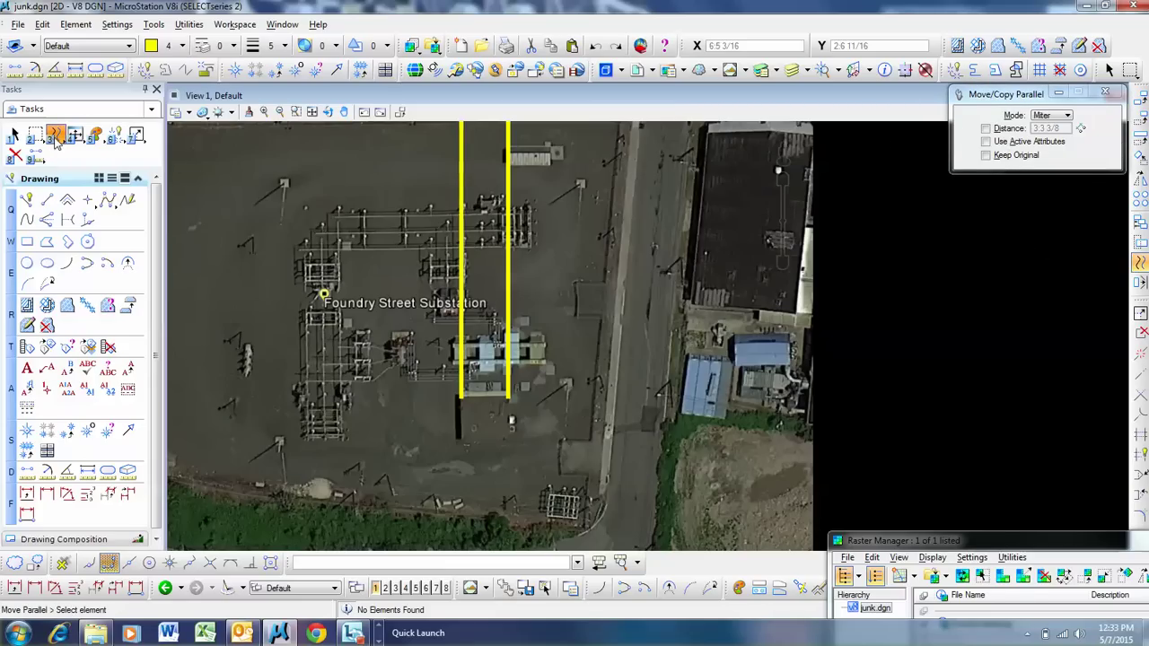
left_click(55, 140)
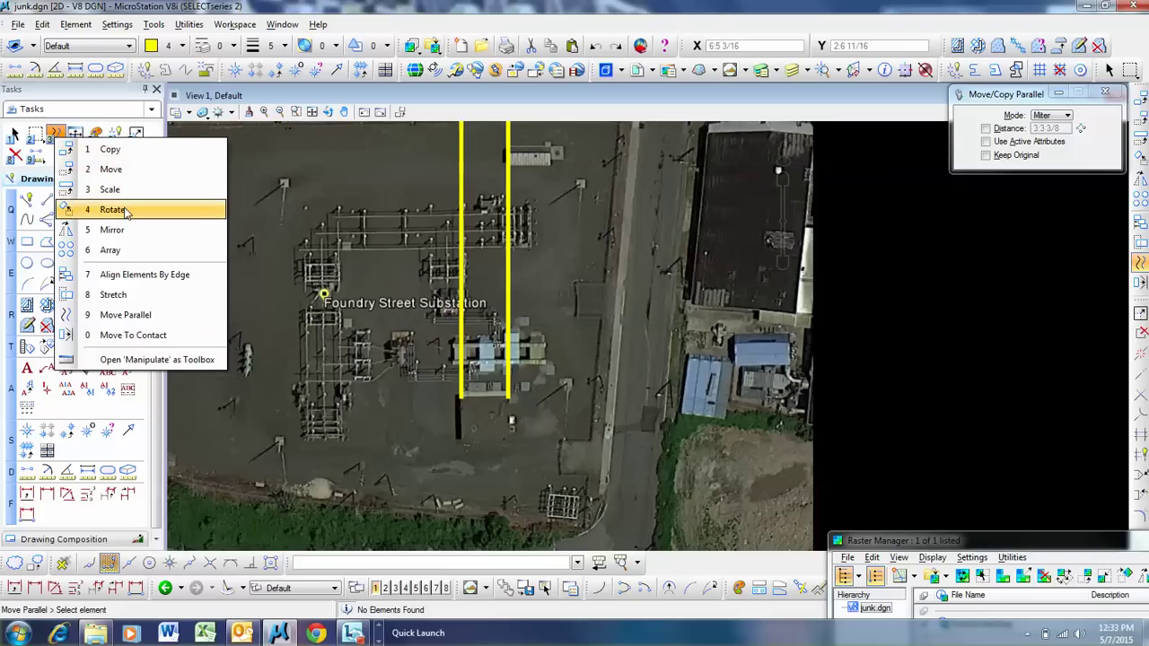
left_click(130, 316)
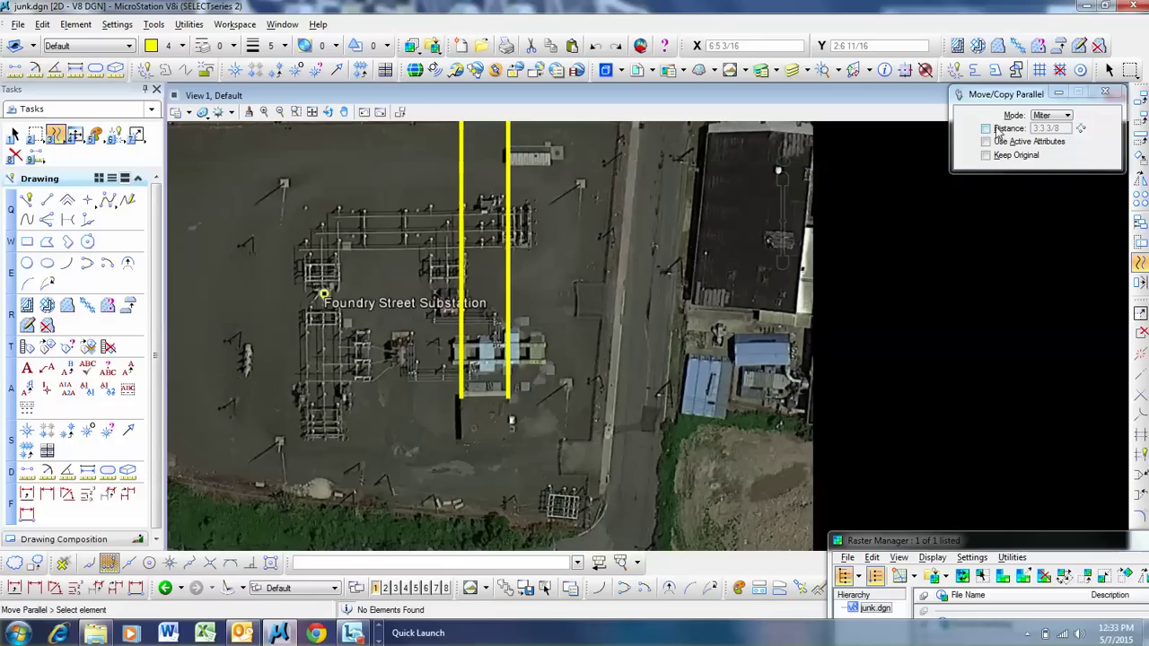
scroll(516, 363, "up", 2)
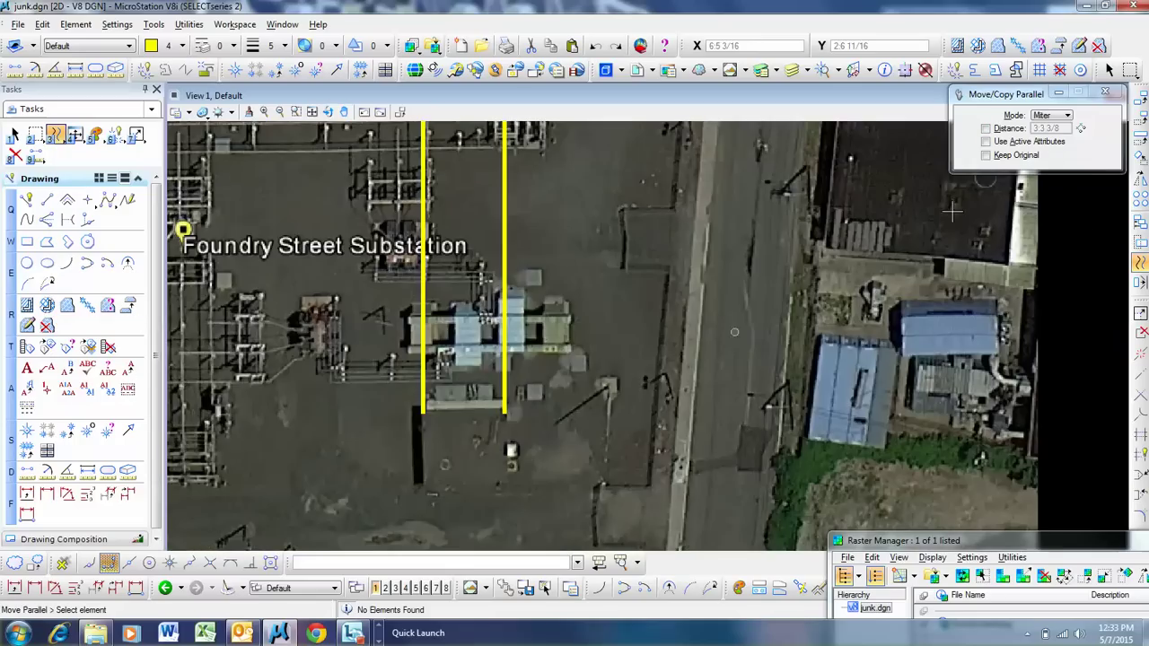
left_click(986, 130)
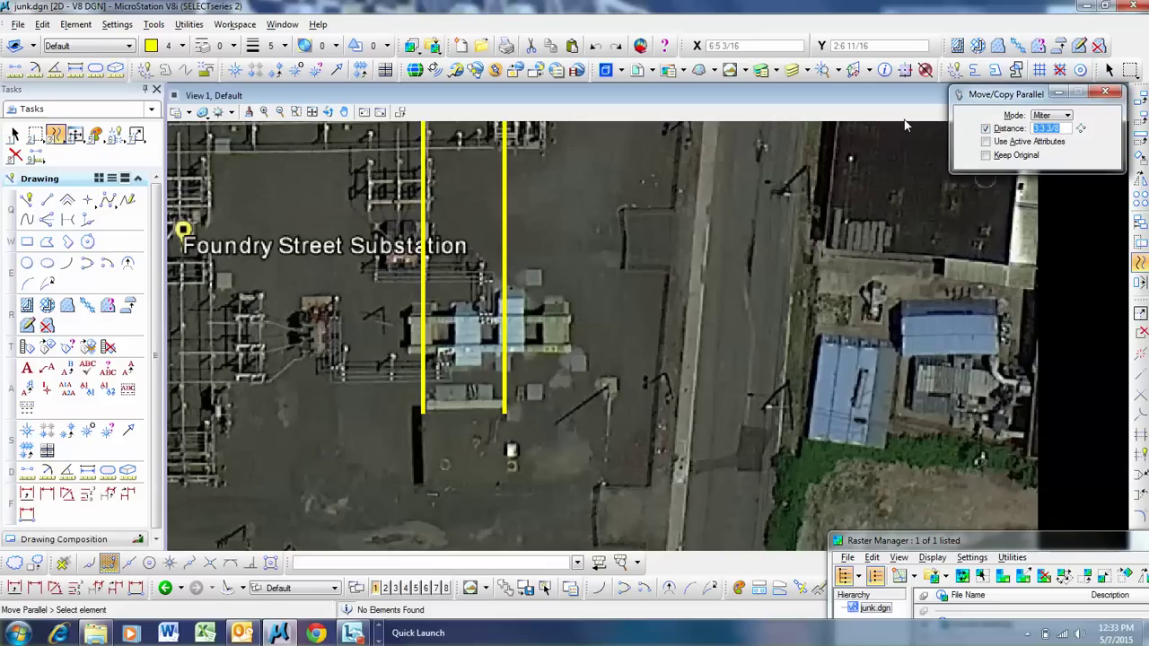
type("25")
key("Tab")
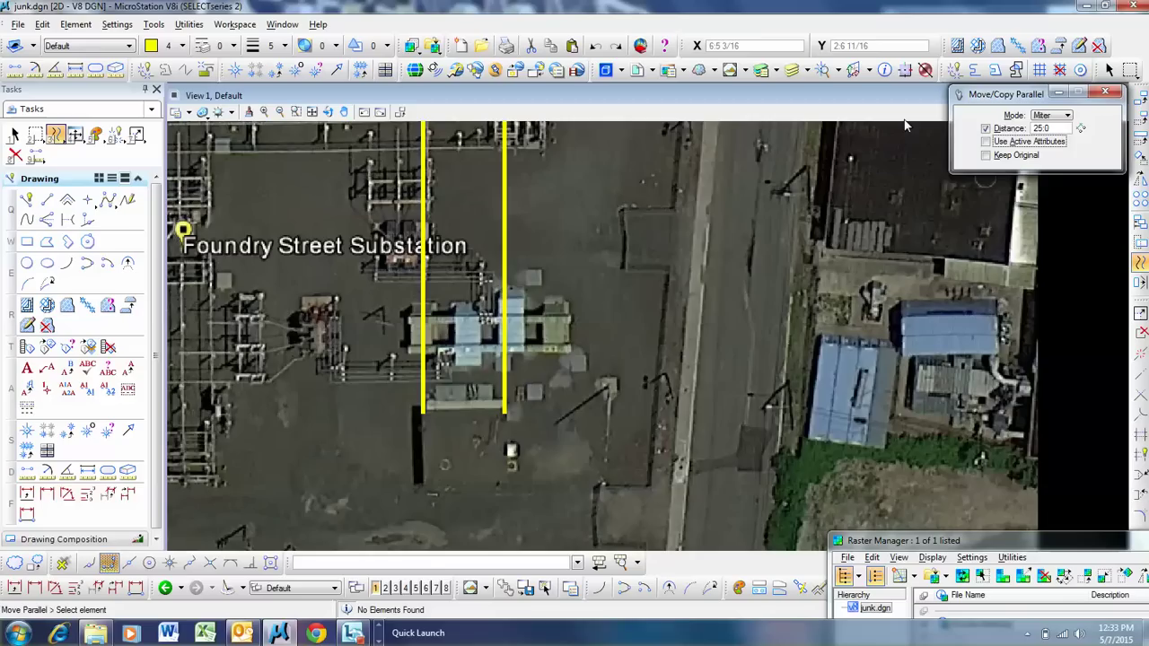
Try to move the left yellow line 25:0 parallel to the right without keeping the original, and undo the move
left_click(425, 206)
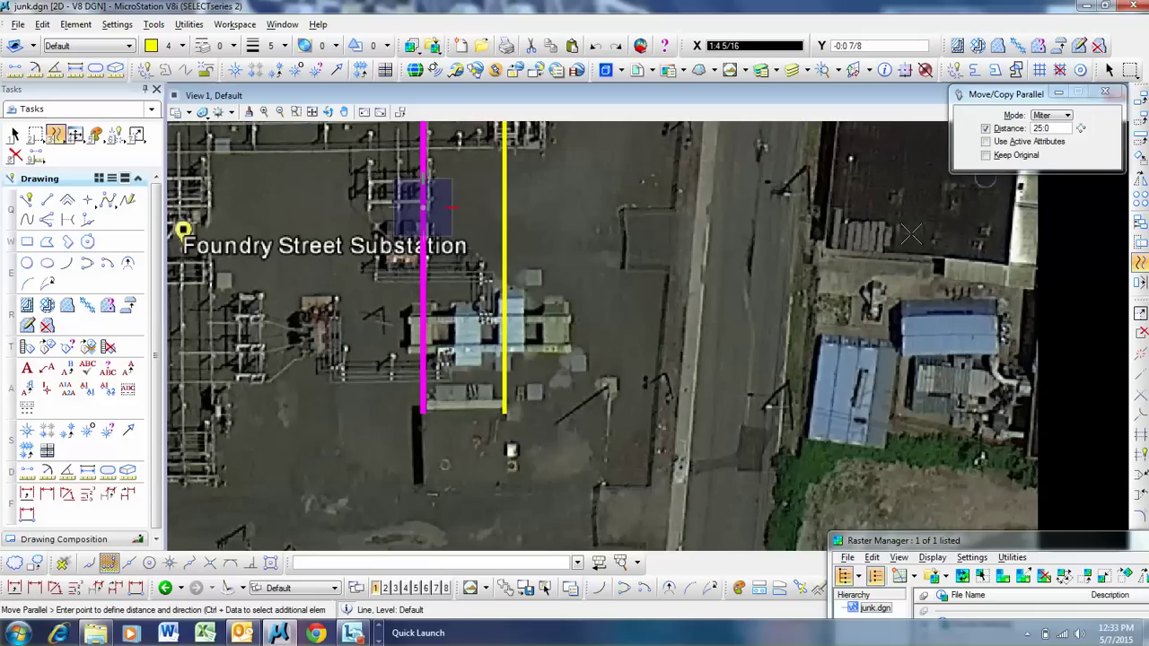
left_click(988, 255)
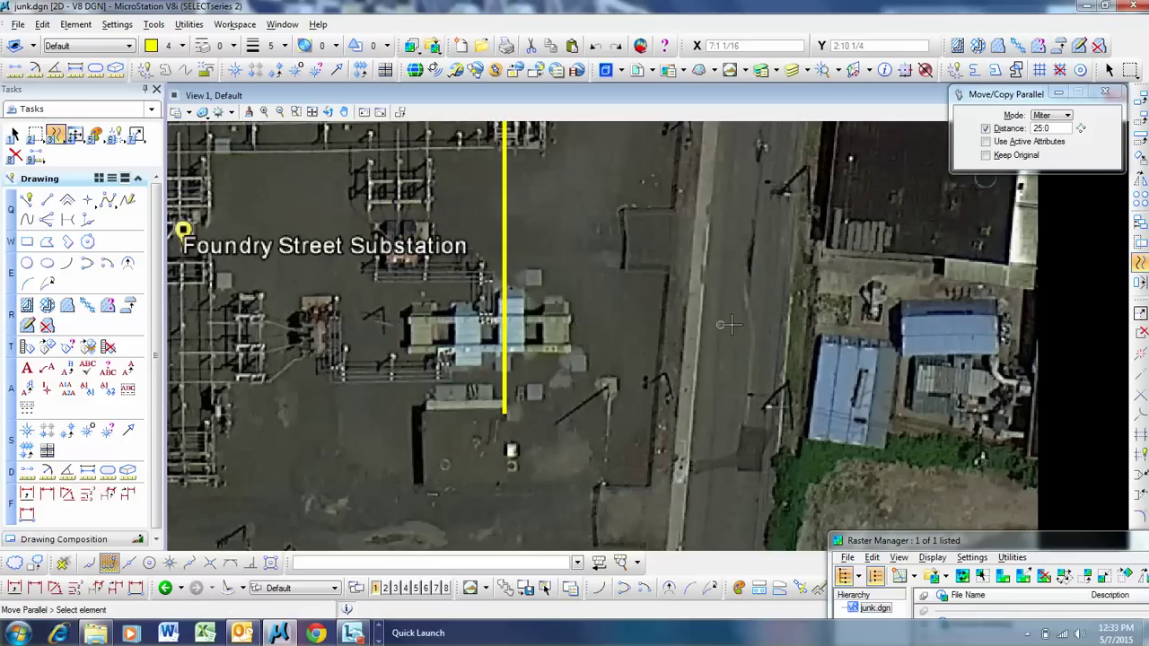
left_click(596, 47)
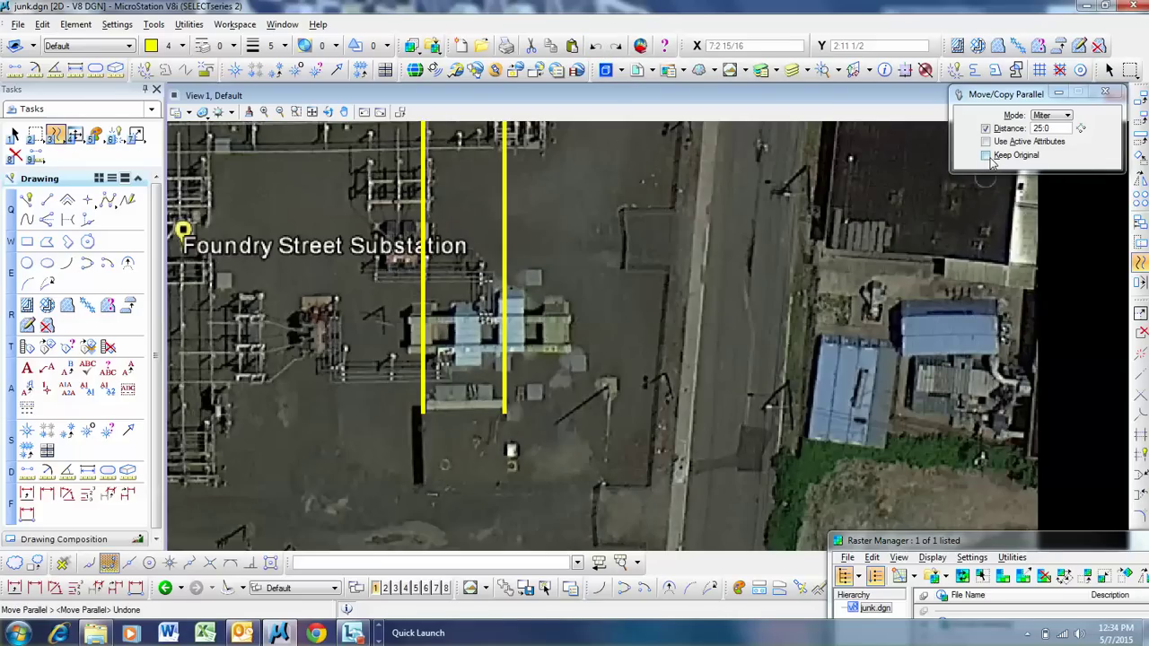
Turn on Keep Original and copy the left yellow line parallel to the right at a distance of 25:0
left_click(988, 156)
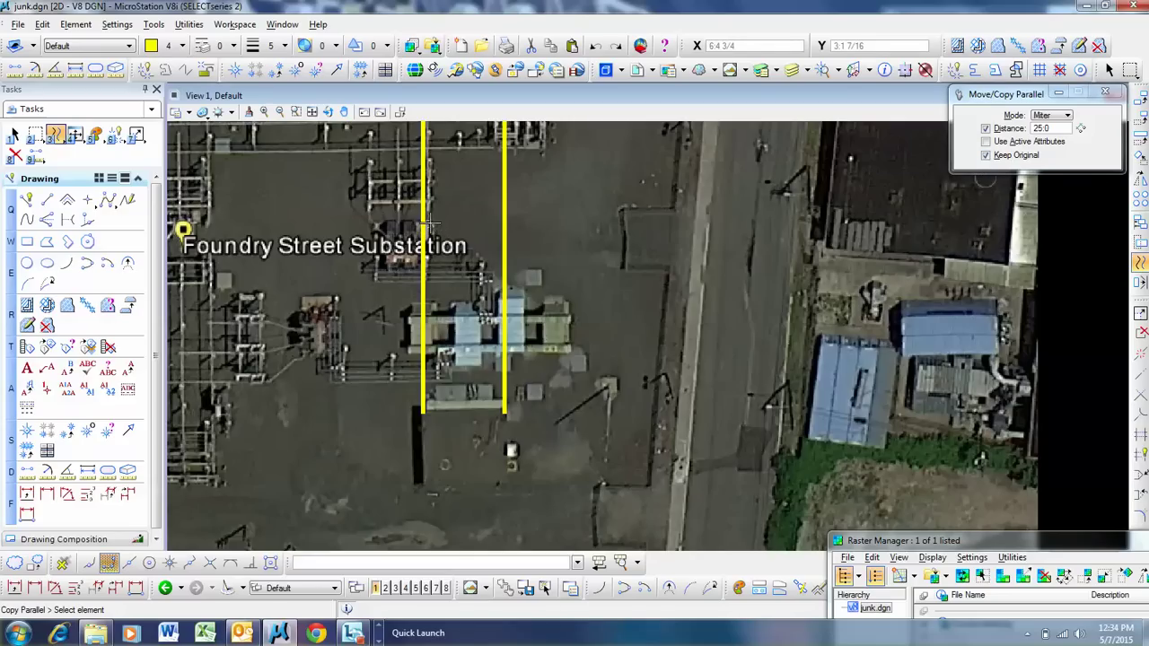
left_click_drag(1013, 97, 923, 135)
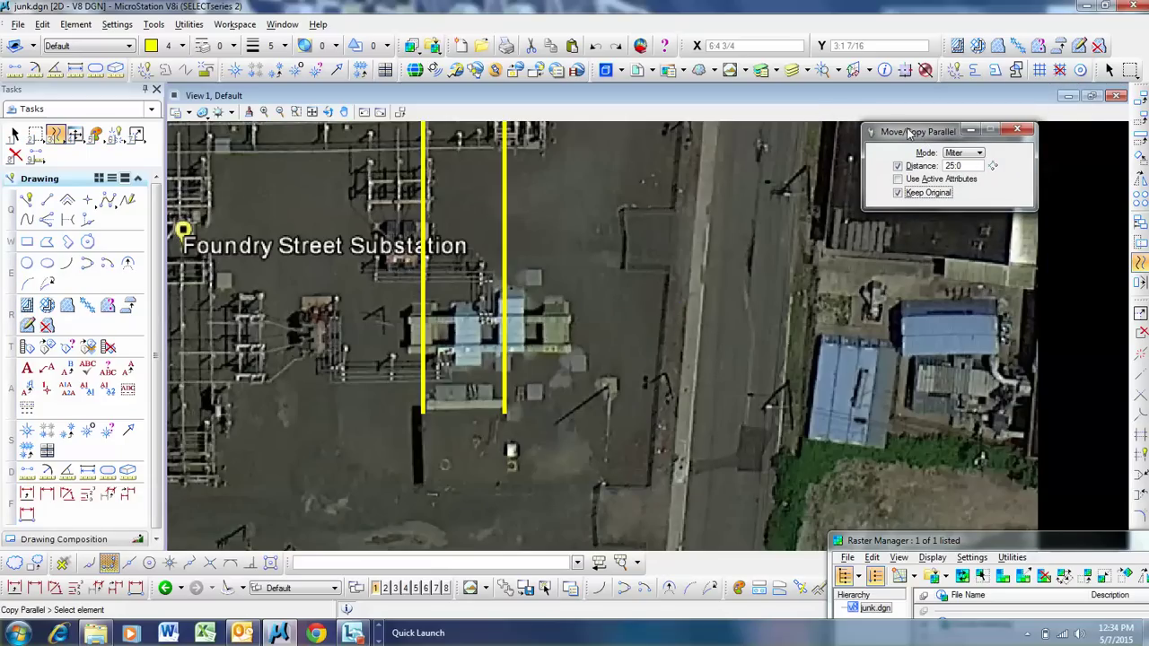
left_click(966, 168)
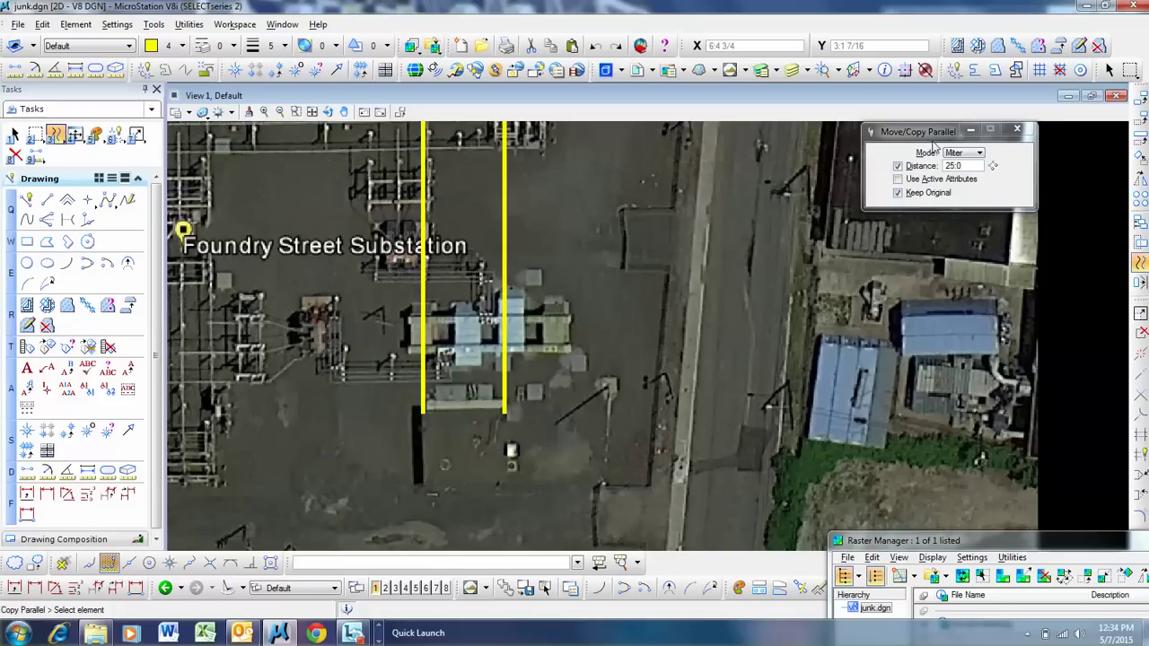
left_click_drag(945, 134, 991, 109)
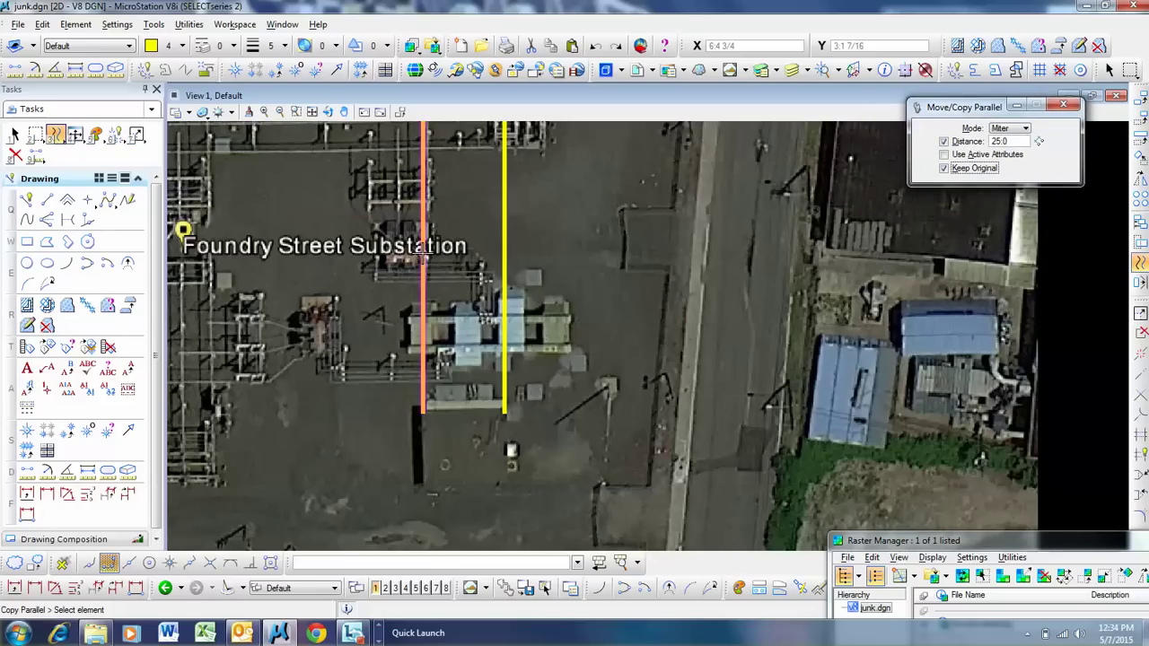
left_click(422, 260)
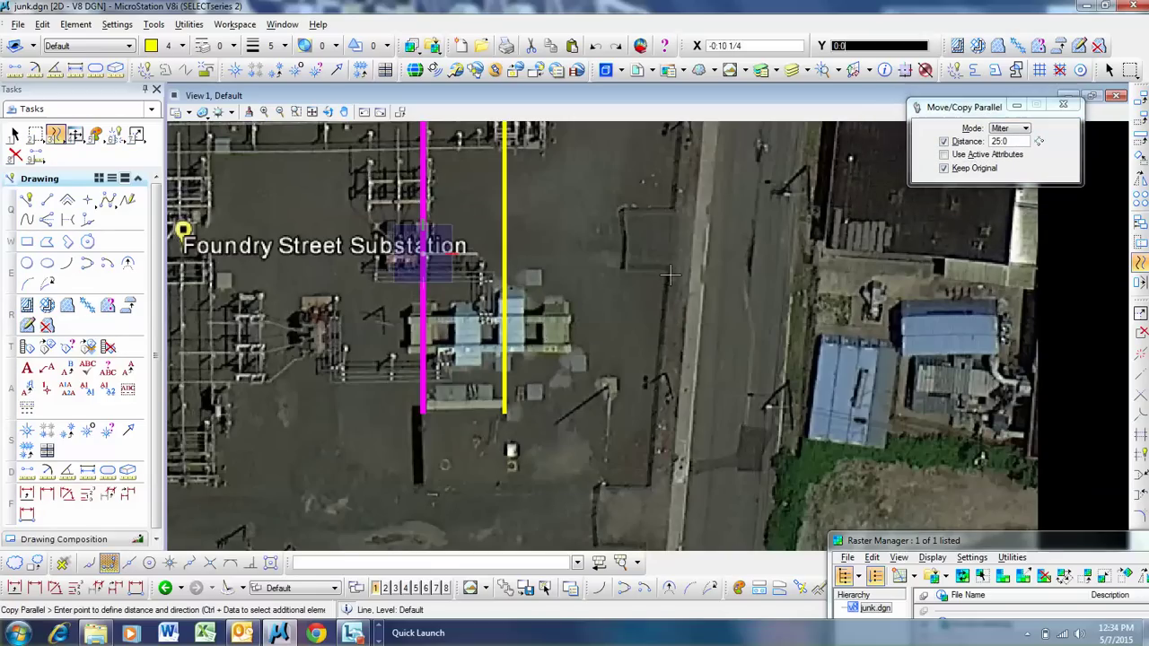
left_click(936, 268)
scroll(554, 269, "down", 4)
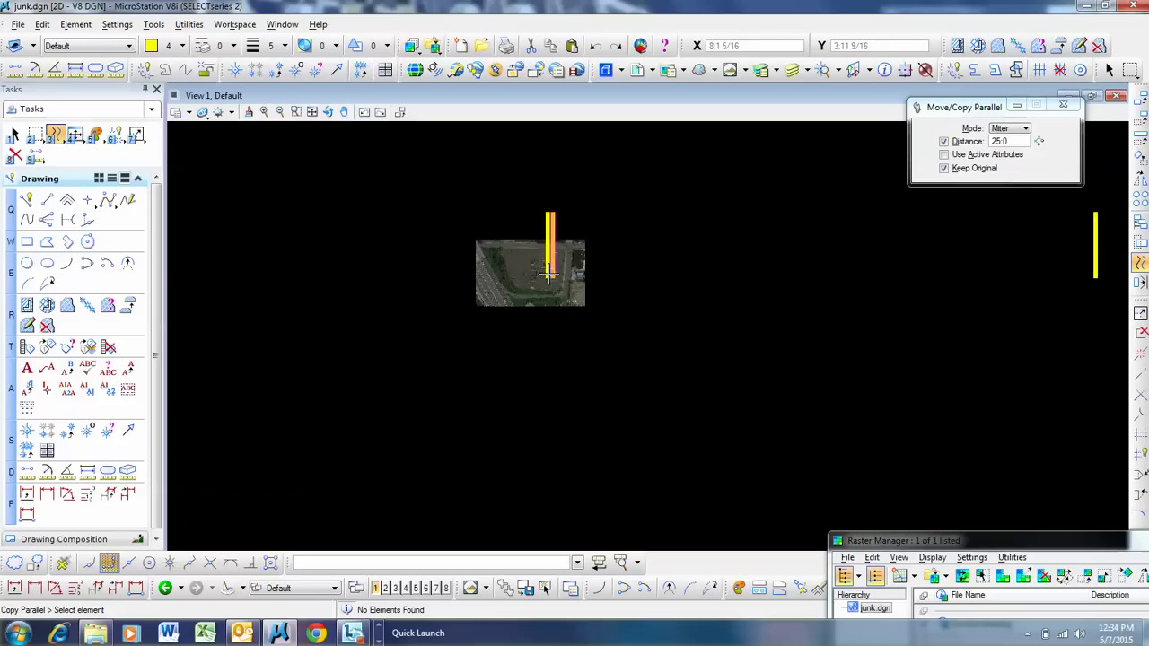
scroll(548, 275, "up", 5)
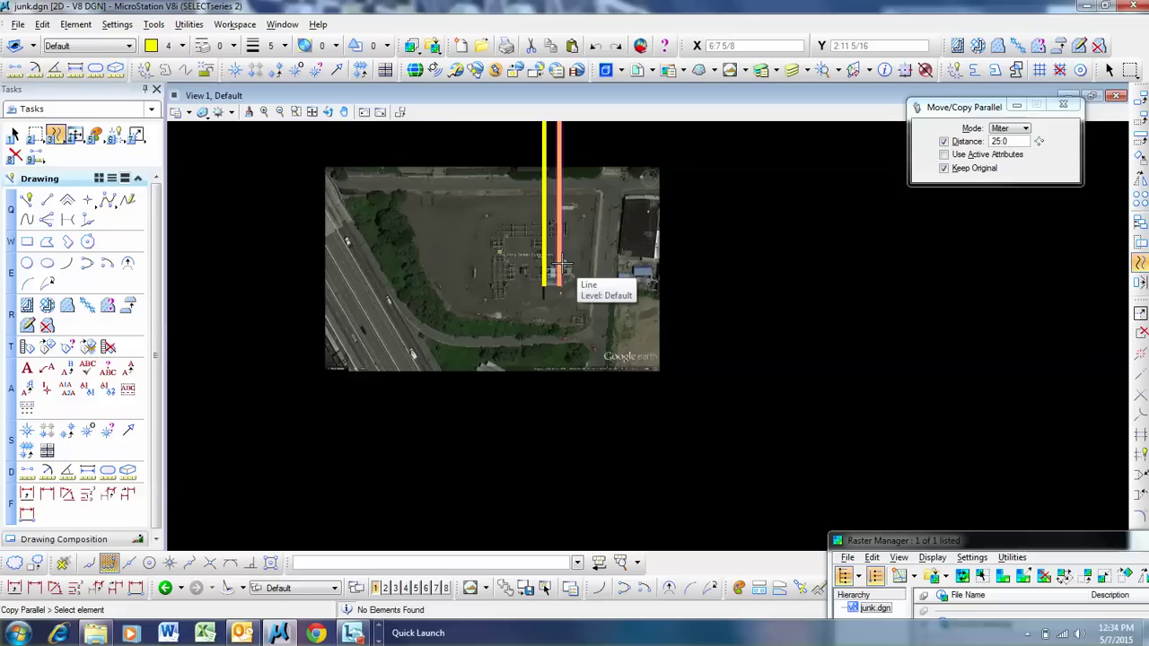
scroll(565, 279, "up", 8)
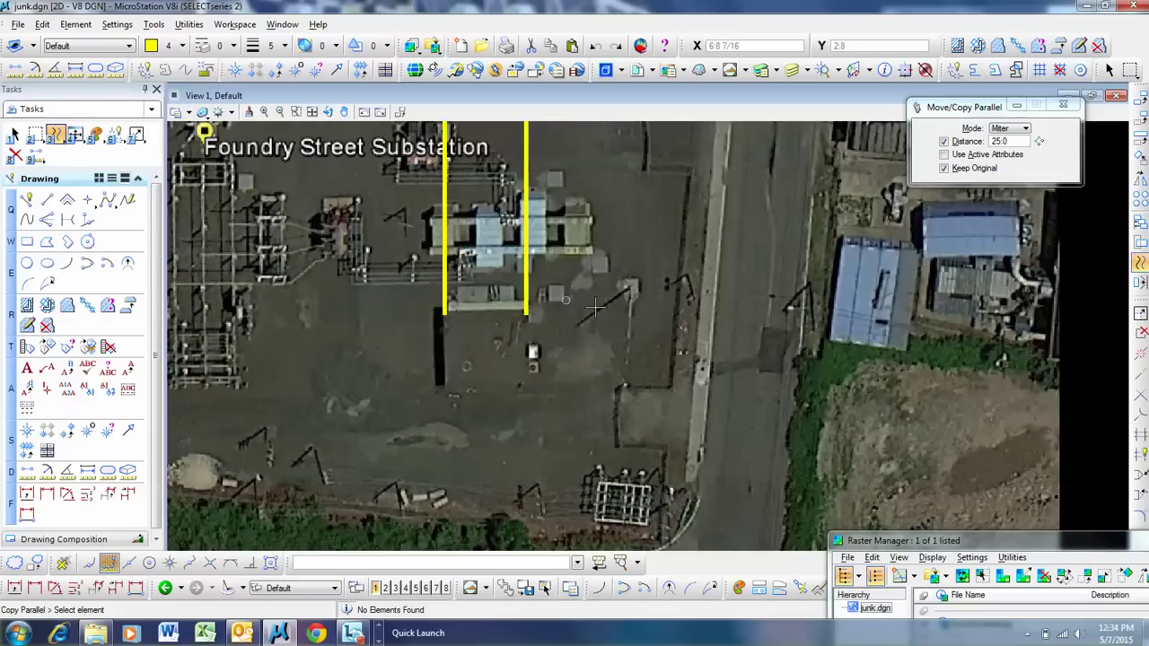
Select the Foundry street.jpg raster in Raster Manager and start the Scale command on it
left_click_drag(907, 541, 439, 259)
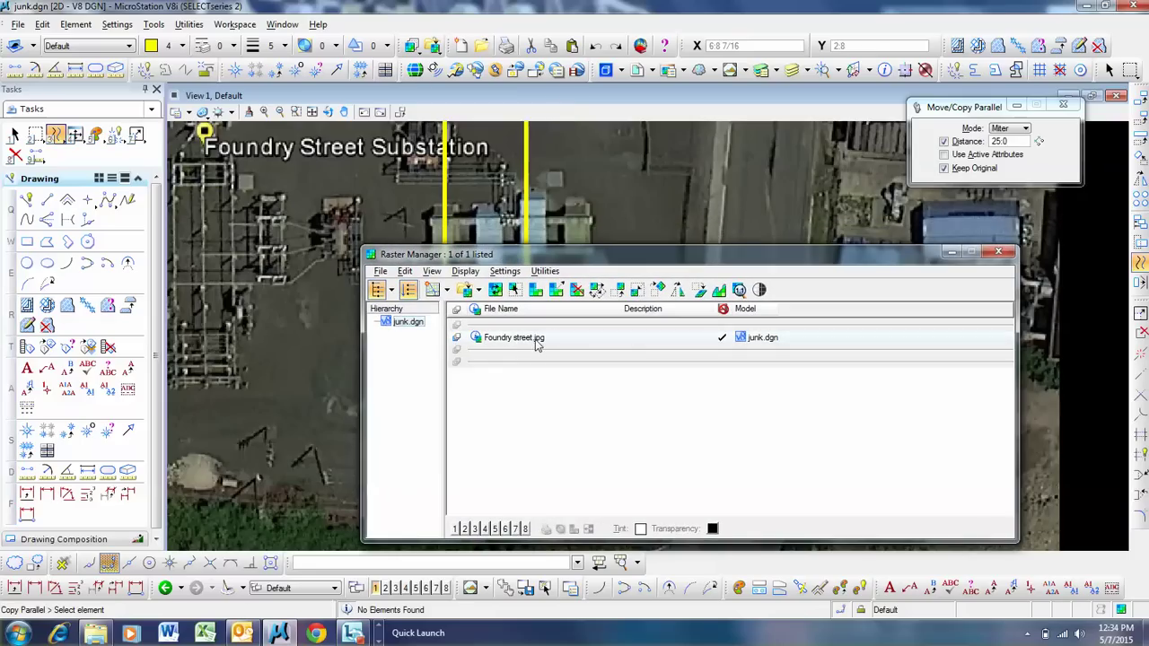
left_click(543, 339)
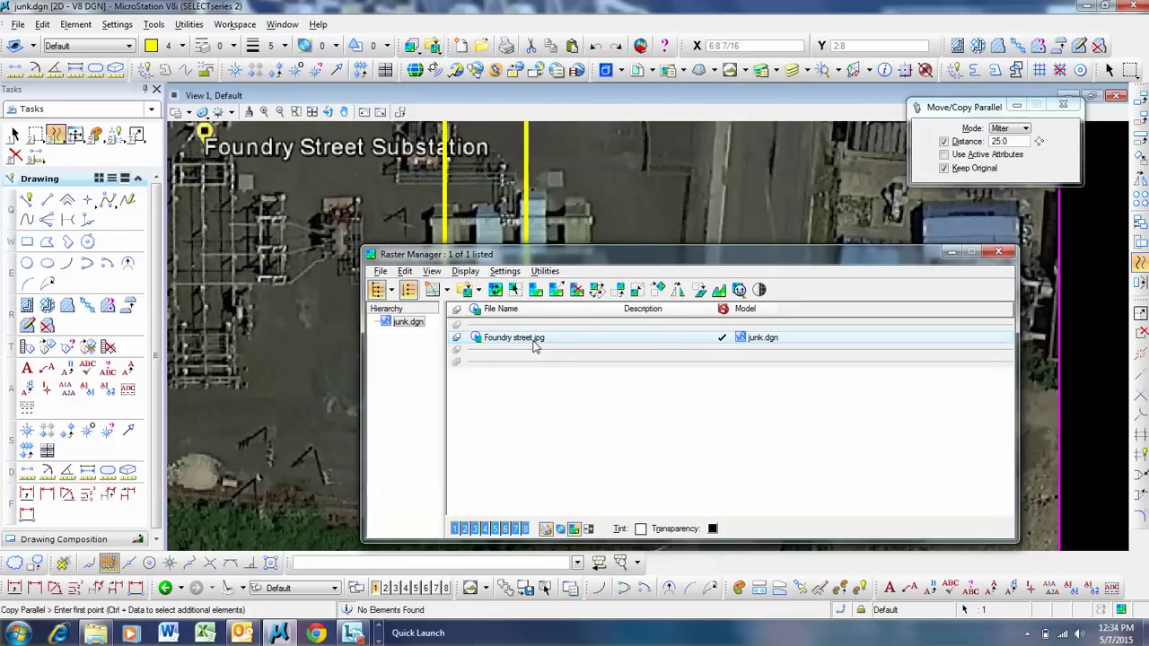
right_click(533, 347)
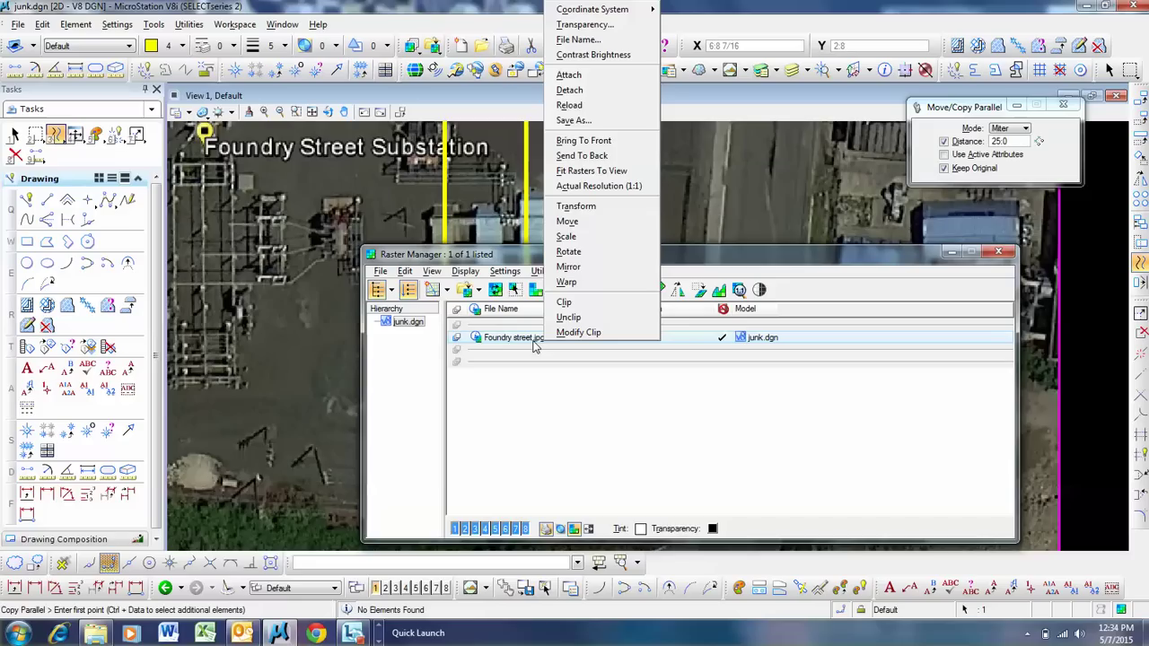
left_click(574, 236)
left_click_drag(959, 117, 921, 132)
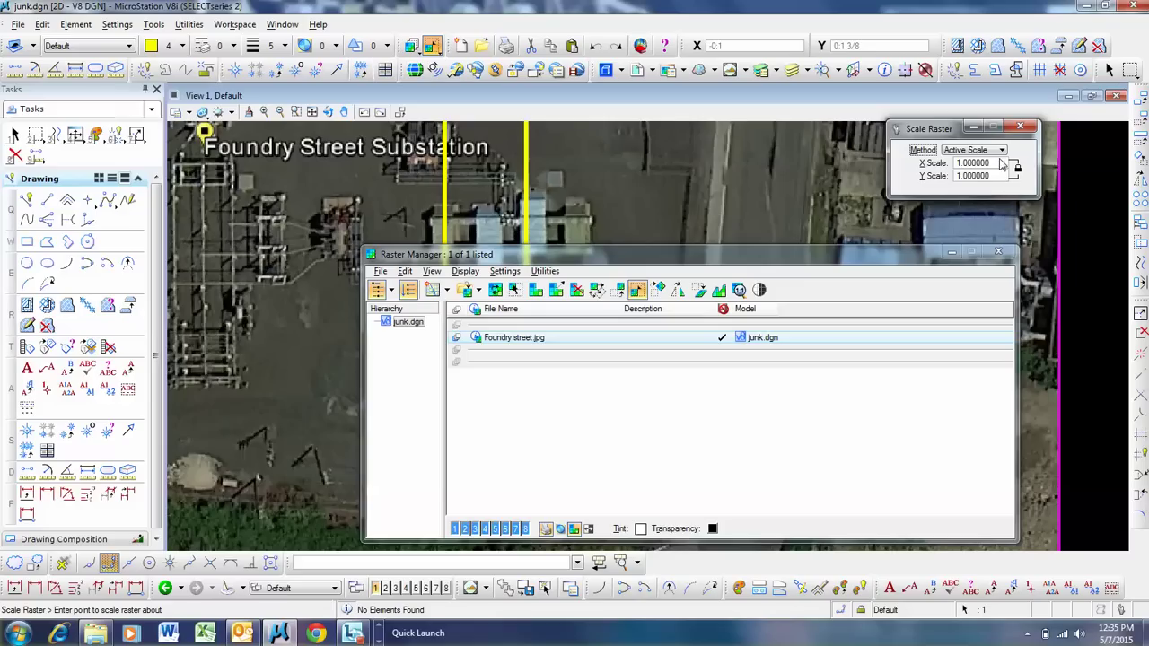
Set the raster scaling method to 3 Points Scale with Proportional on, and move Raster Manager off the image
left_click(990, 165)
double_click(991, 164)
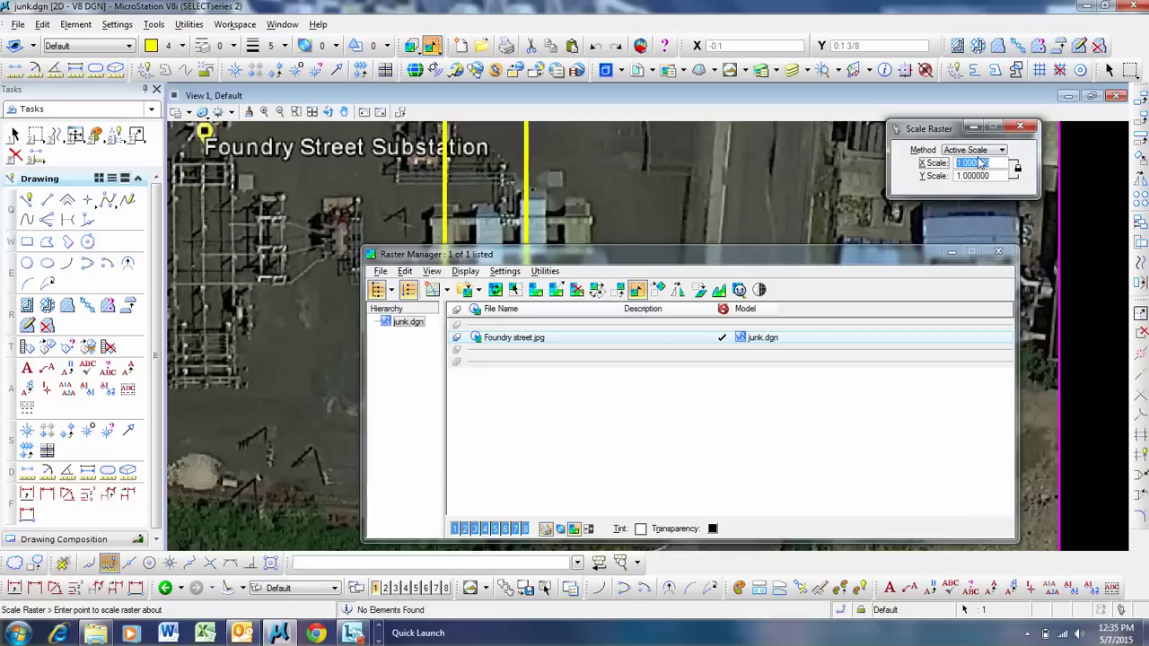
left_click(975, 151)
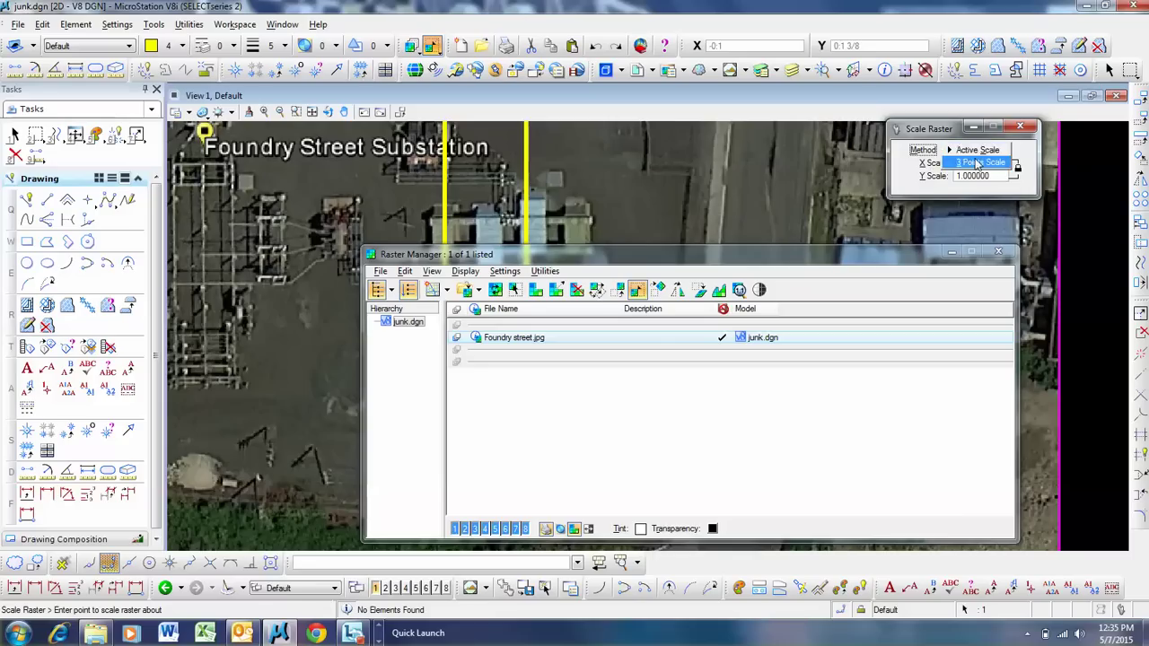
left_click(980, 163)
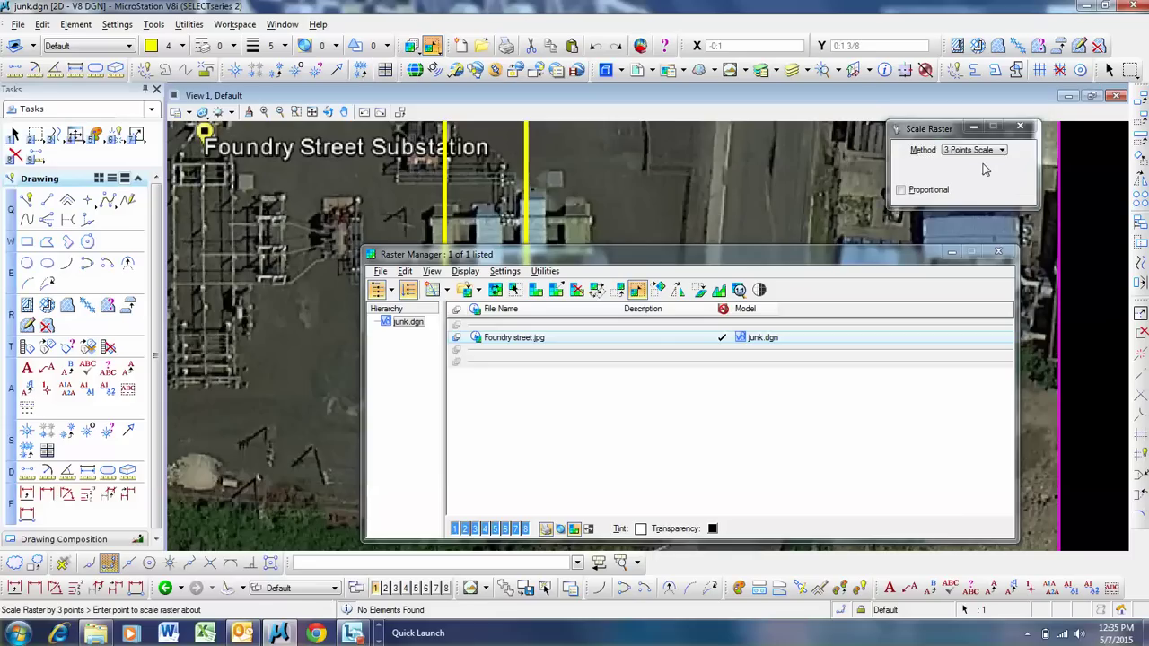
left_click(901, 190)
left_click_drag(856, 260, 1029, 561)
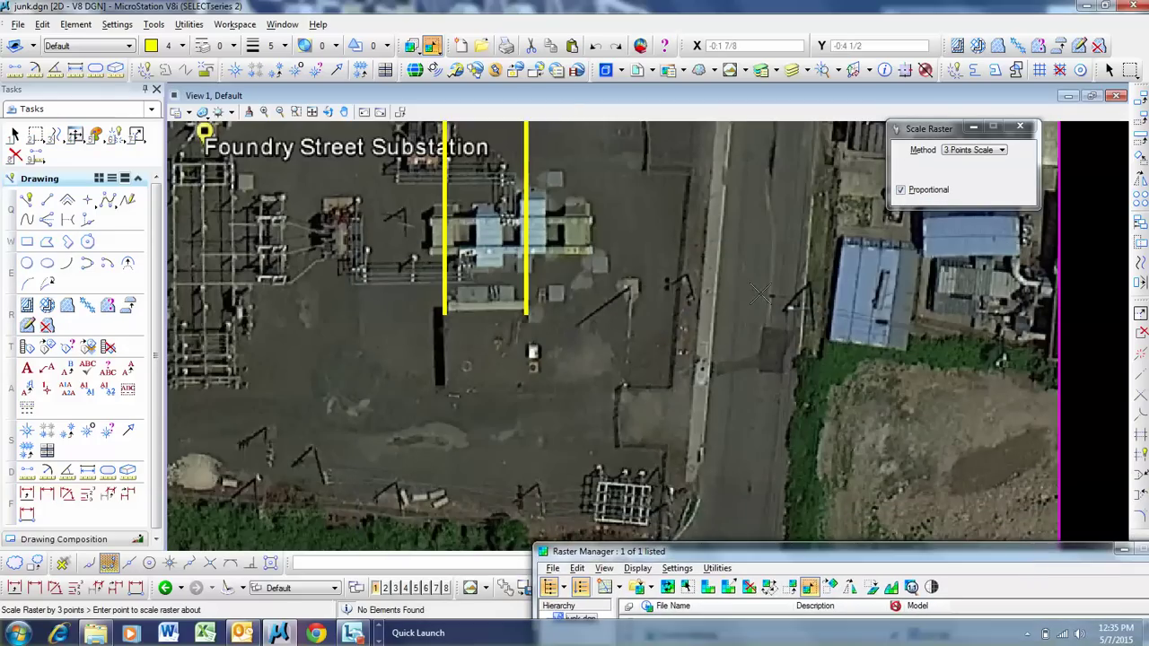
Scale the raster about the left yellow line's lower end, from the adjacent line's lower end out to that of the 25-foot copy
middle_click(443, 311)
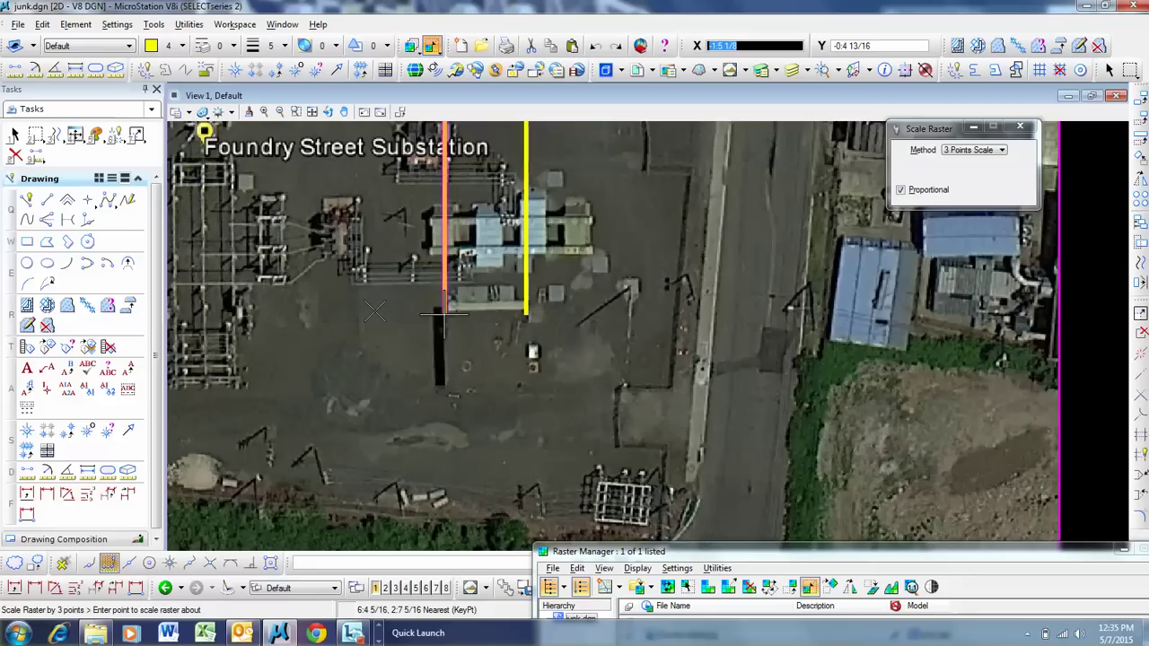
left_click(375, 312)
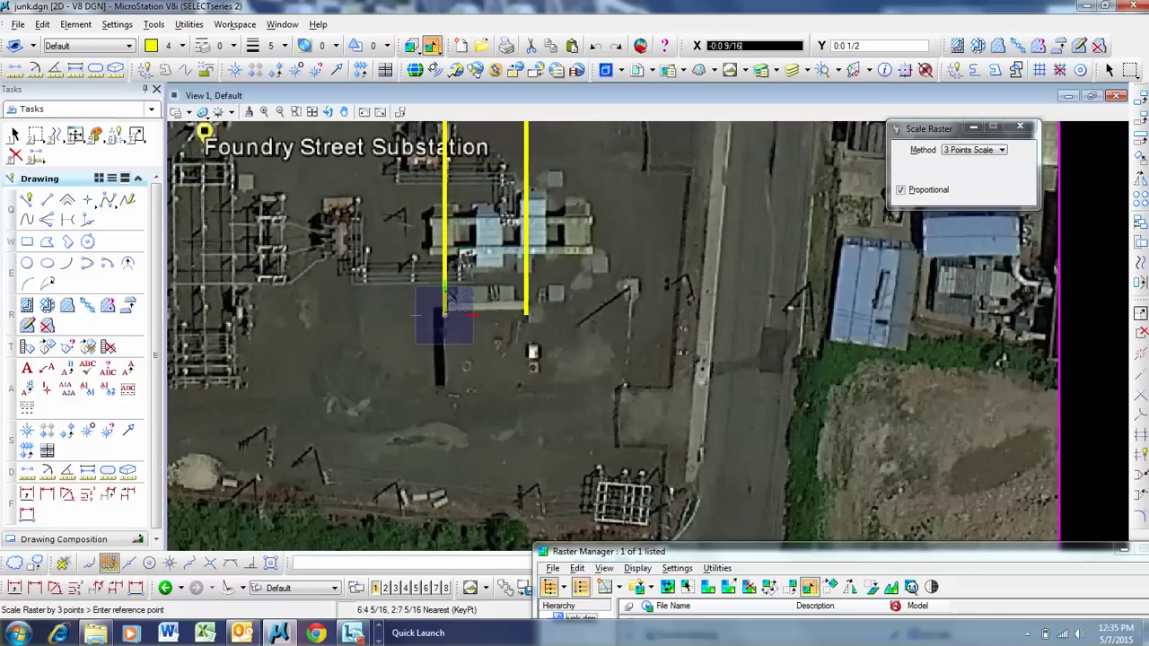
left_click(526, 311)
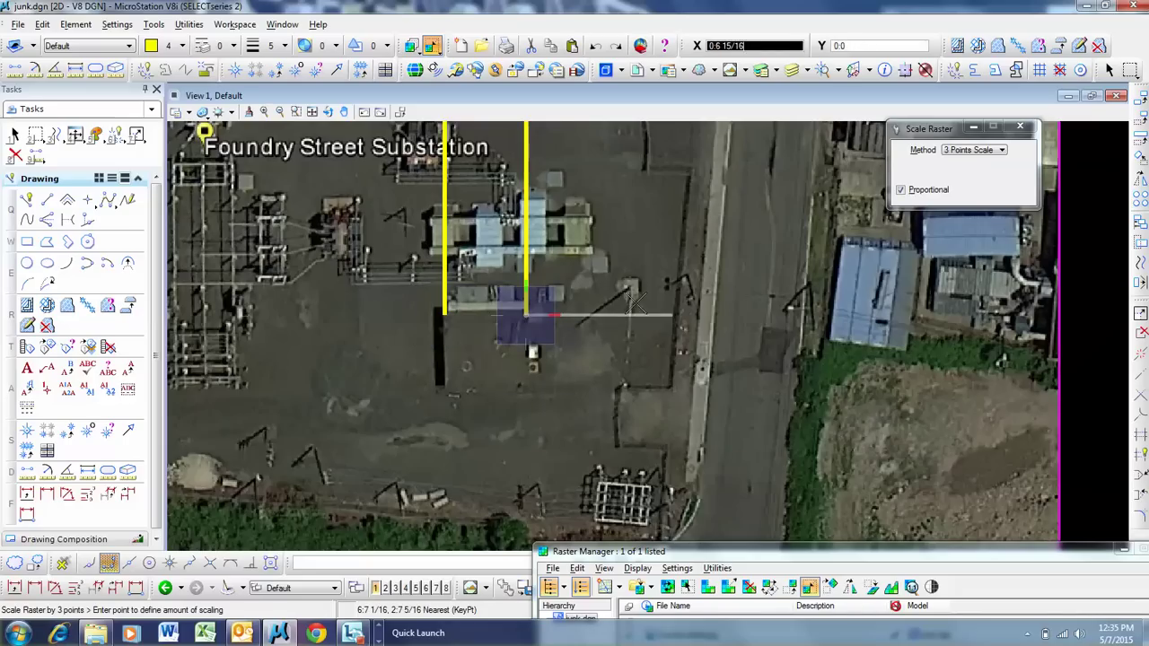
scroll(543, 287, "down", 6)
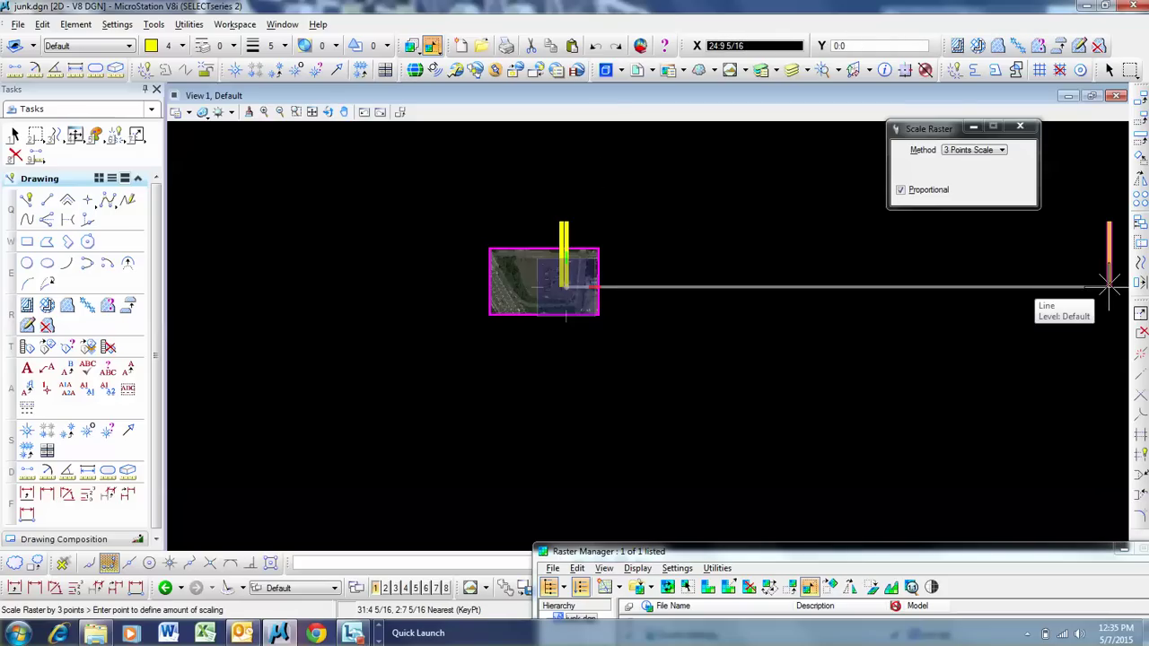
left_click(1097, 283)
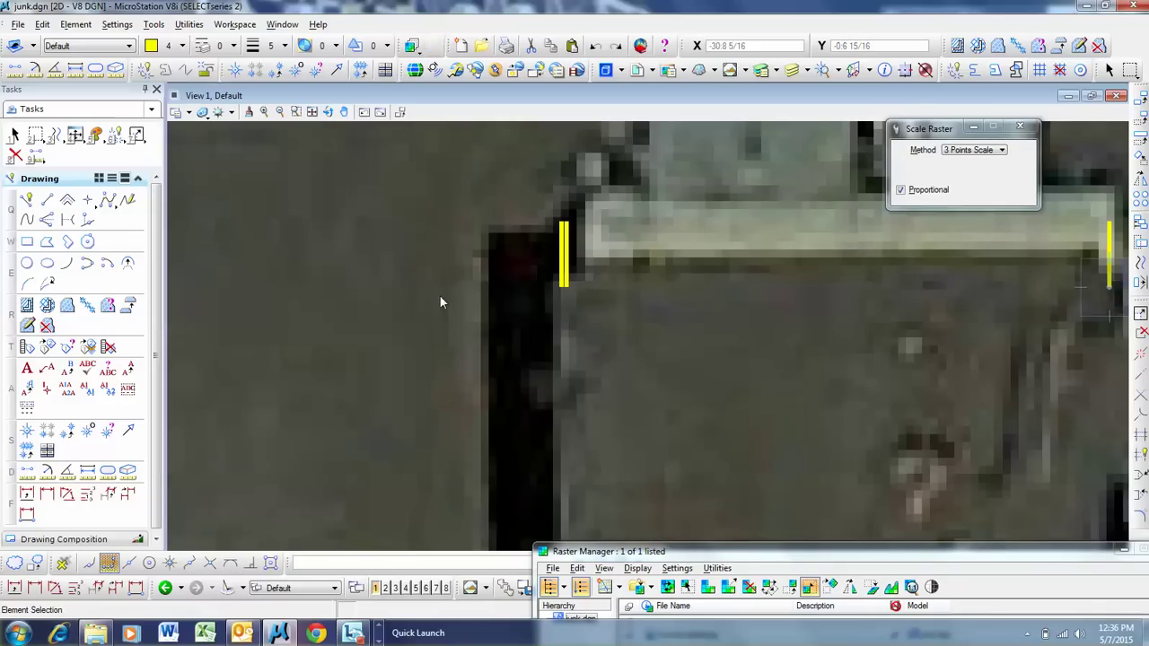
Delete the yellow guide lines at the wall's ends and the 25-foot parallel copy
key("Escape")
left_click(562, 253)
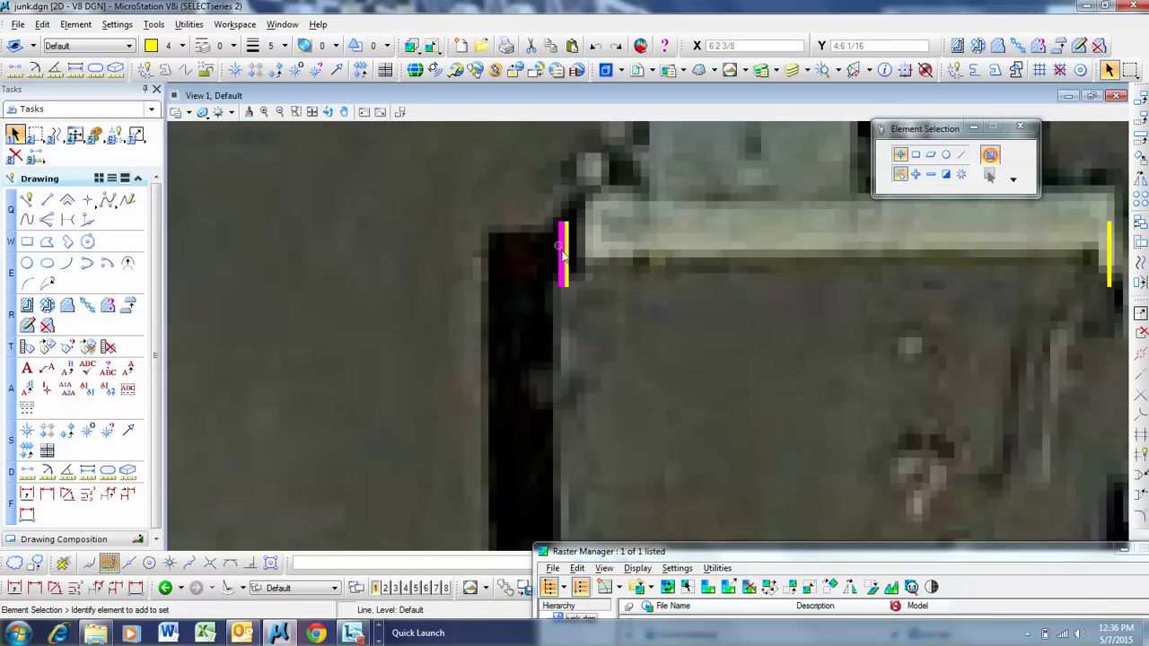
left_click(1110, 283, "ctrl")
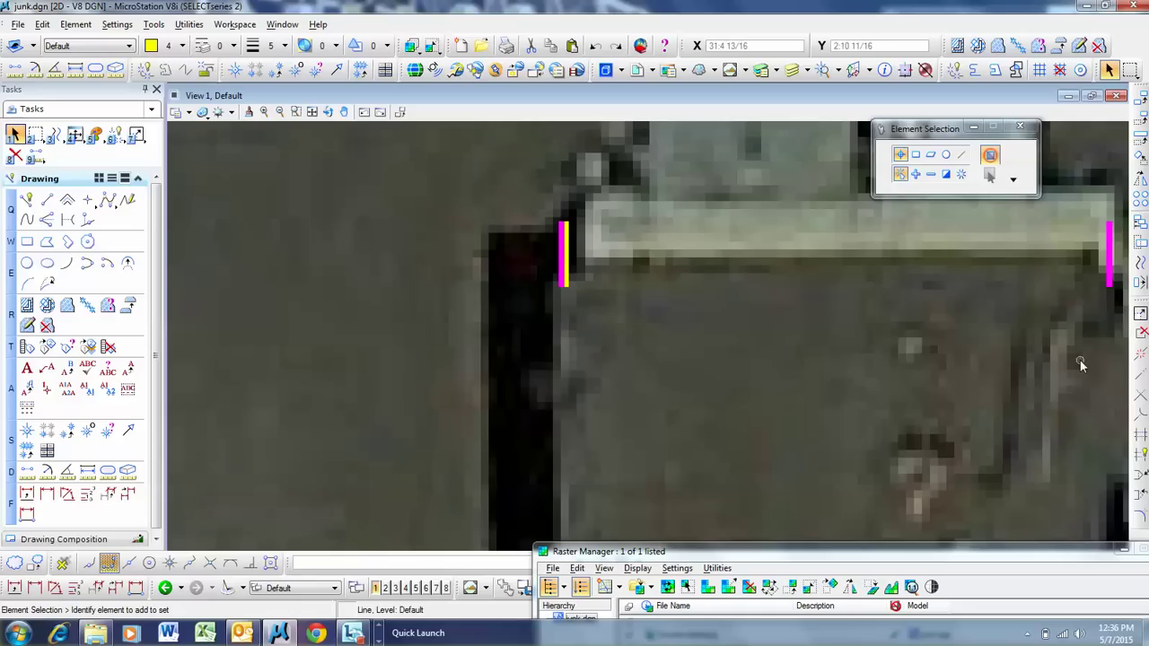
left_click(722, 320)
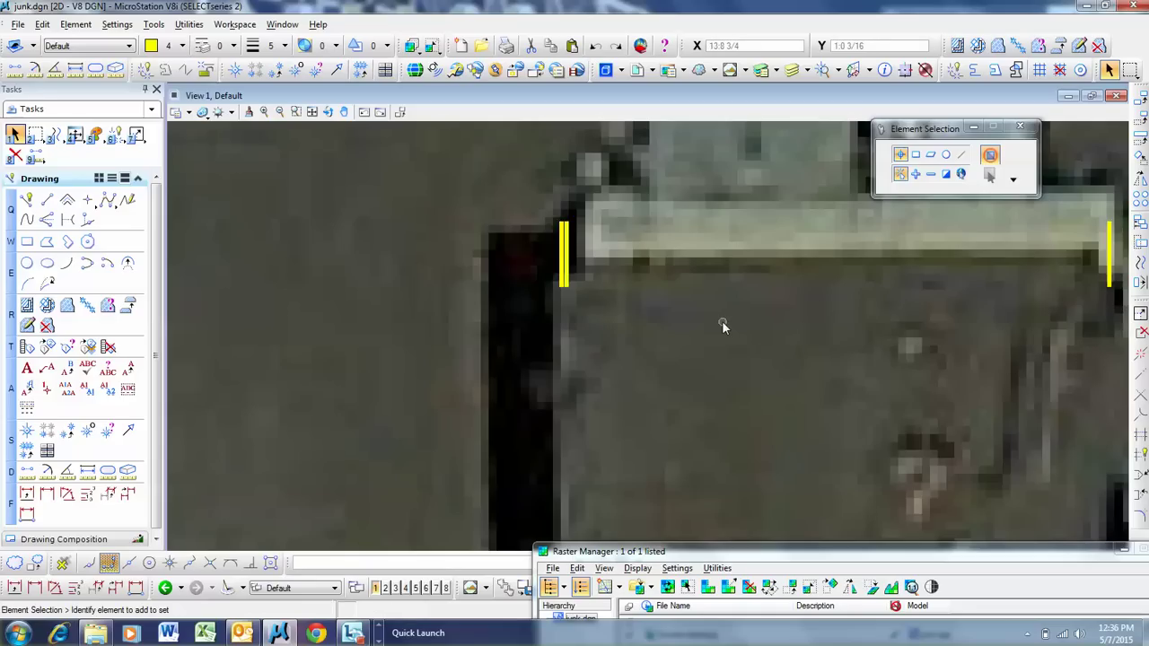
scroll(722, 320, "down", 5)
scroll(724, 323, "up", 2)
left_click_drag(640, 283, 958, 353)
key("Delete")
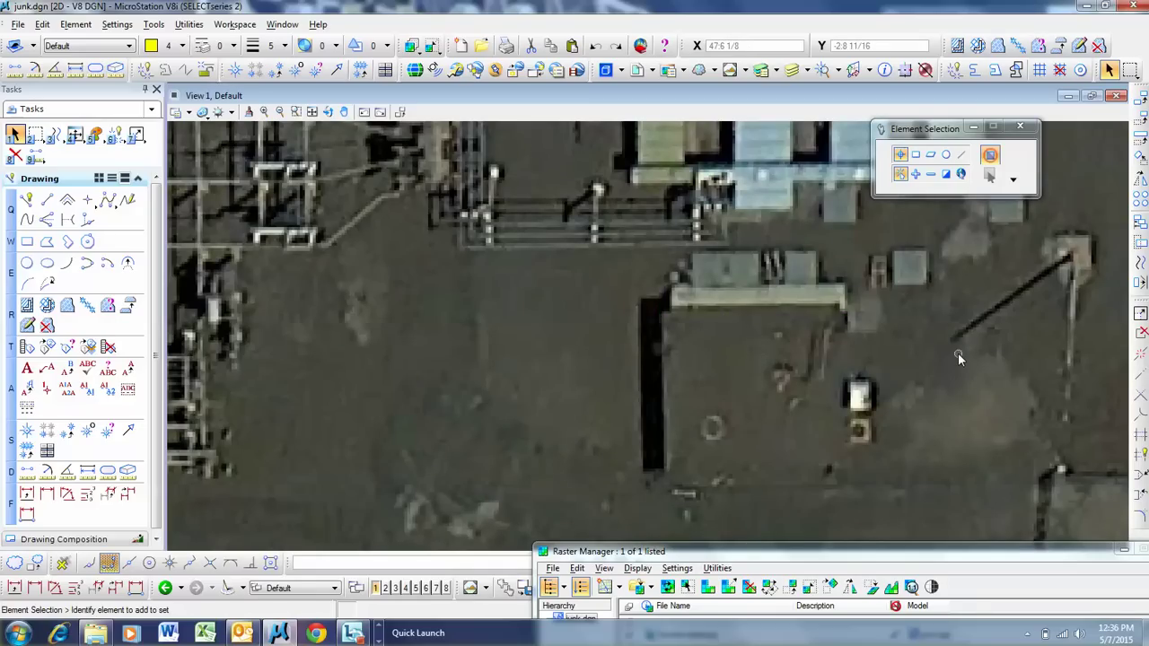
Measure the wall's length between its two ends on the scaled raster
left_click(26, 471)
scroll(801, 292, "up", 5)
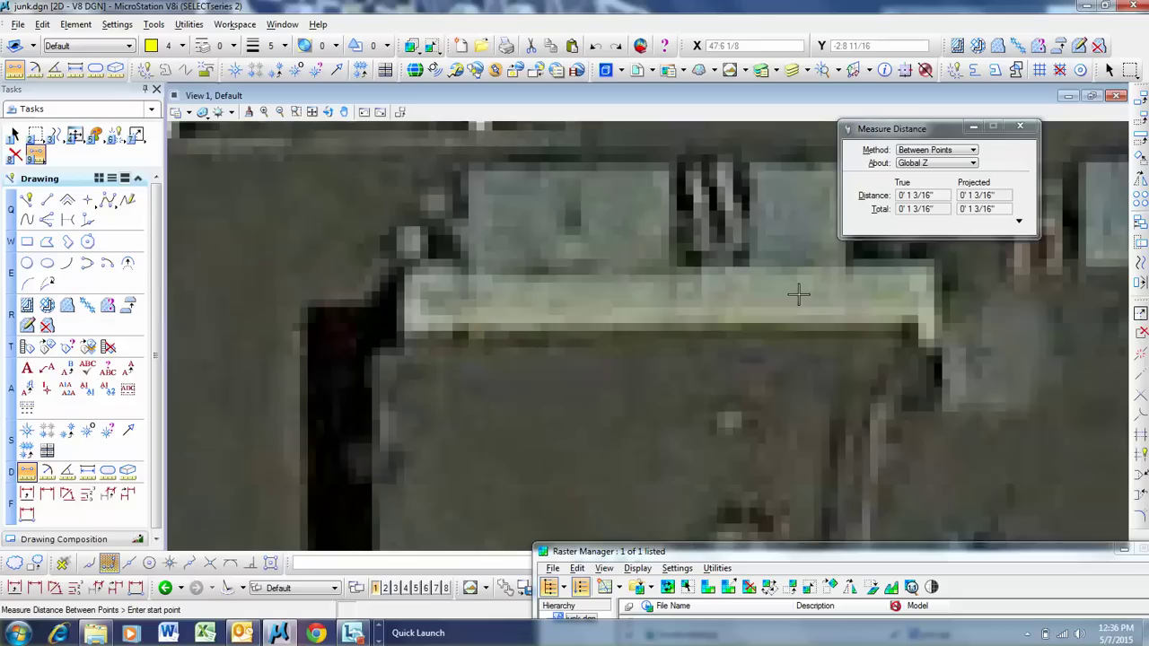
left_click(377, 353)
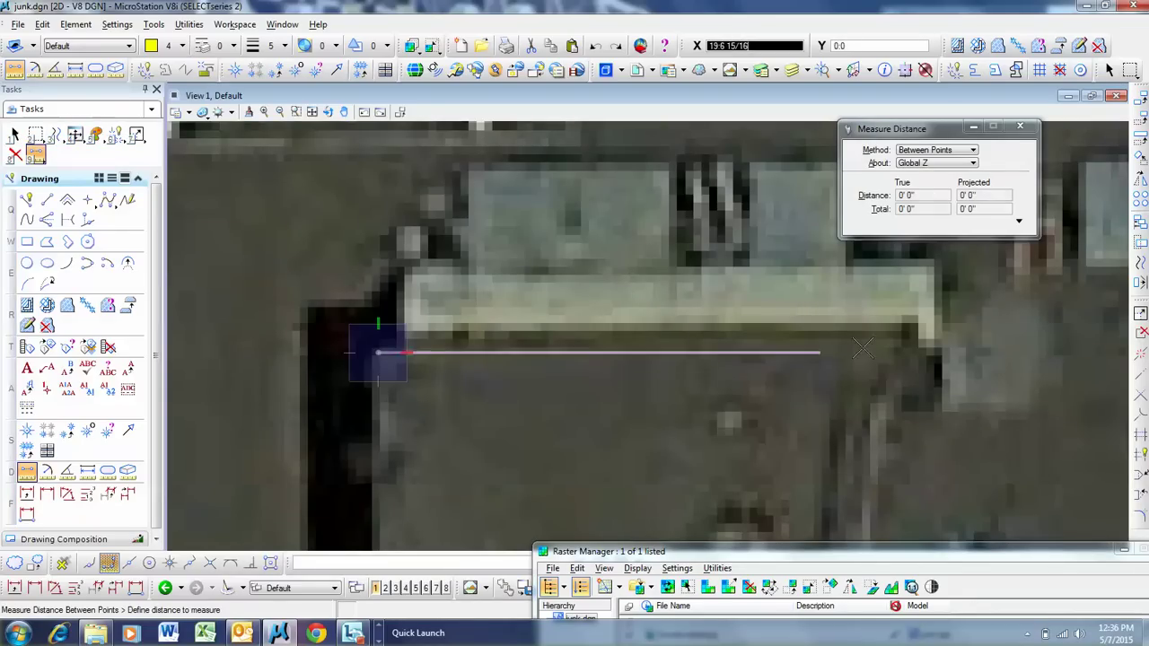
left_click(931, 353)
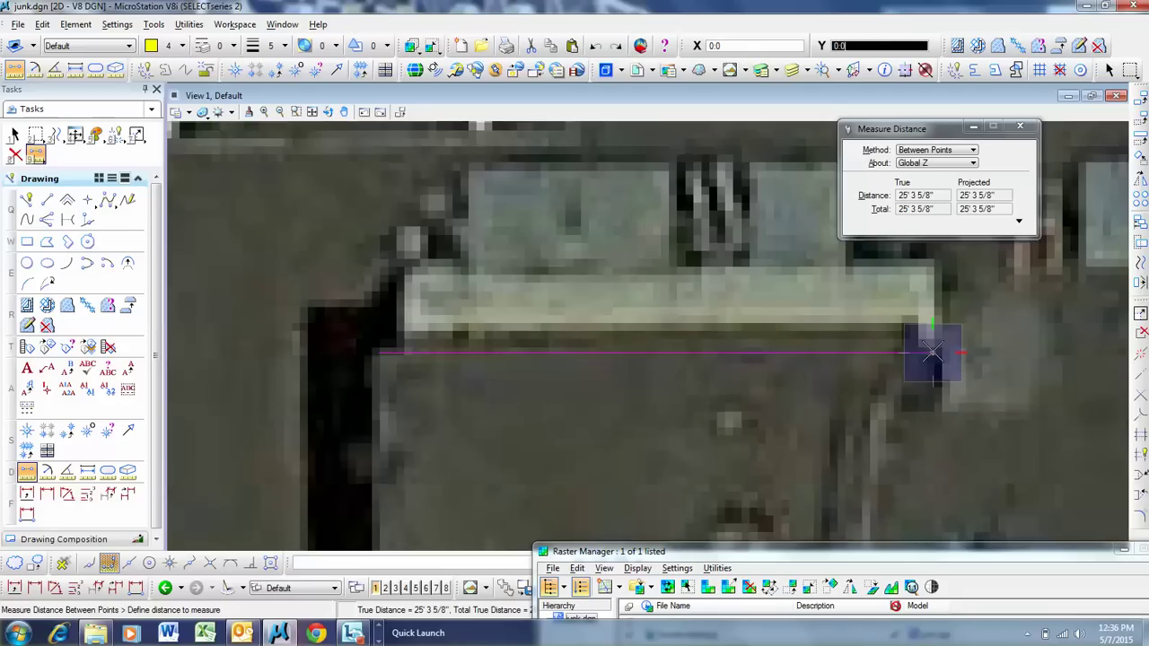
scroll(930, 352, "down", 6)
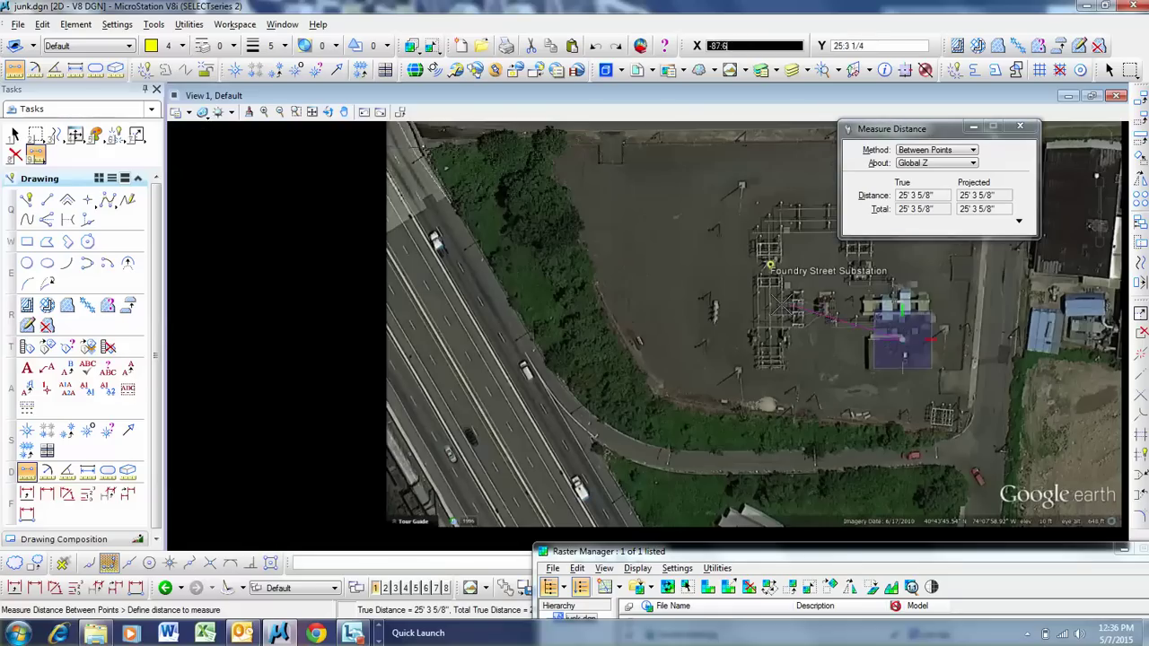
right_click(898, 338)
Examine the whole scaled aerial image of the Foundry Street Substation, fitting and centering it in the view
scroll(662, 159, "up", 3)
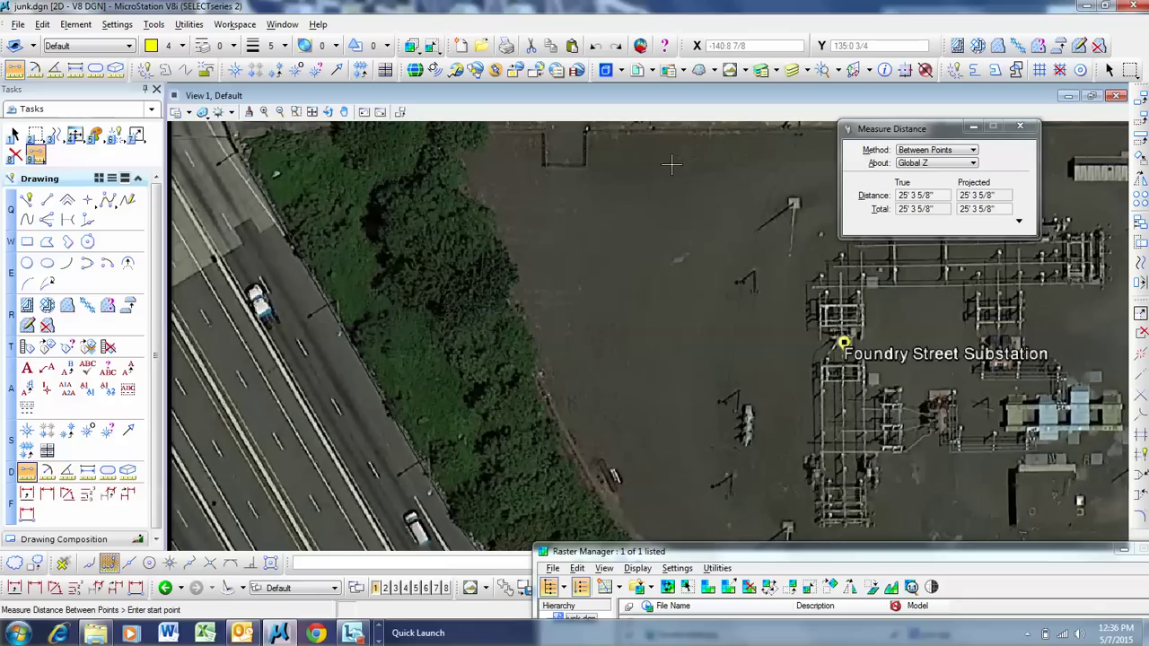
scroll(672, 164, "down", 4)
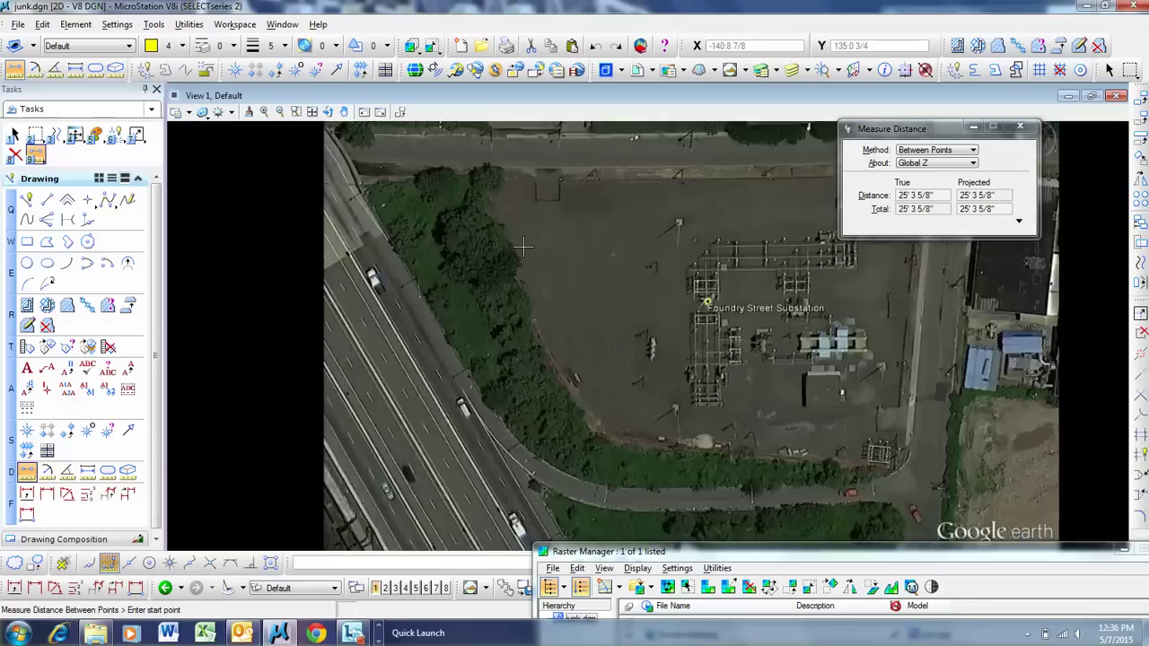
scroll(658, 225, "up", 2)
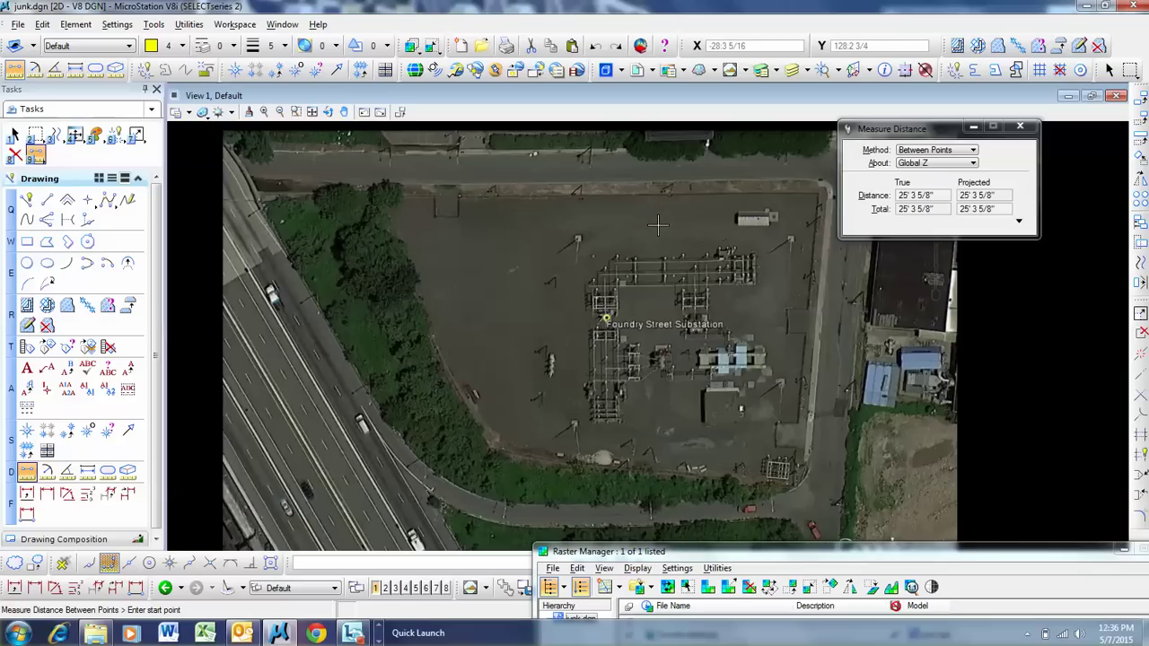
scroll(557, 225, "down", 2)
left_click(312, 112)
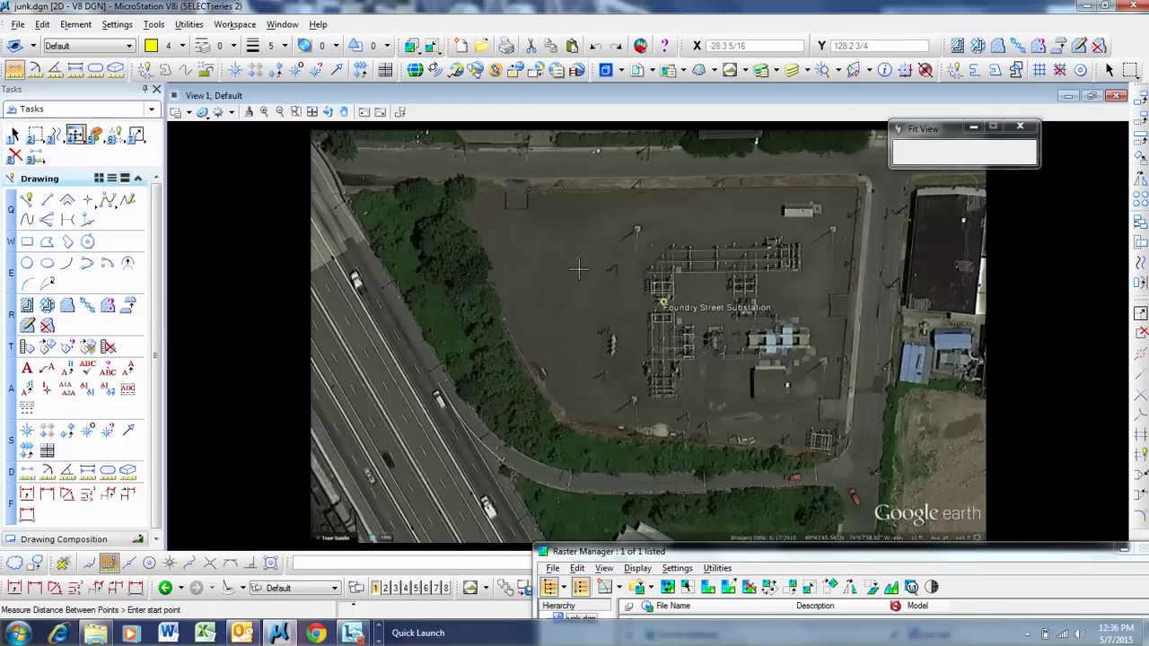
key("Escape")
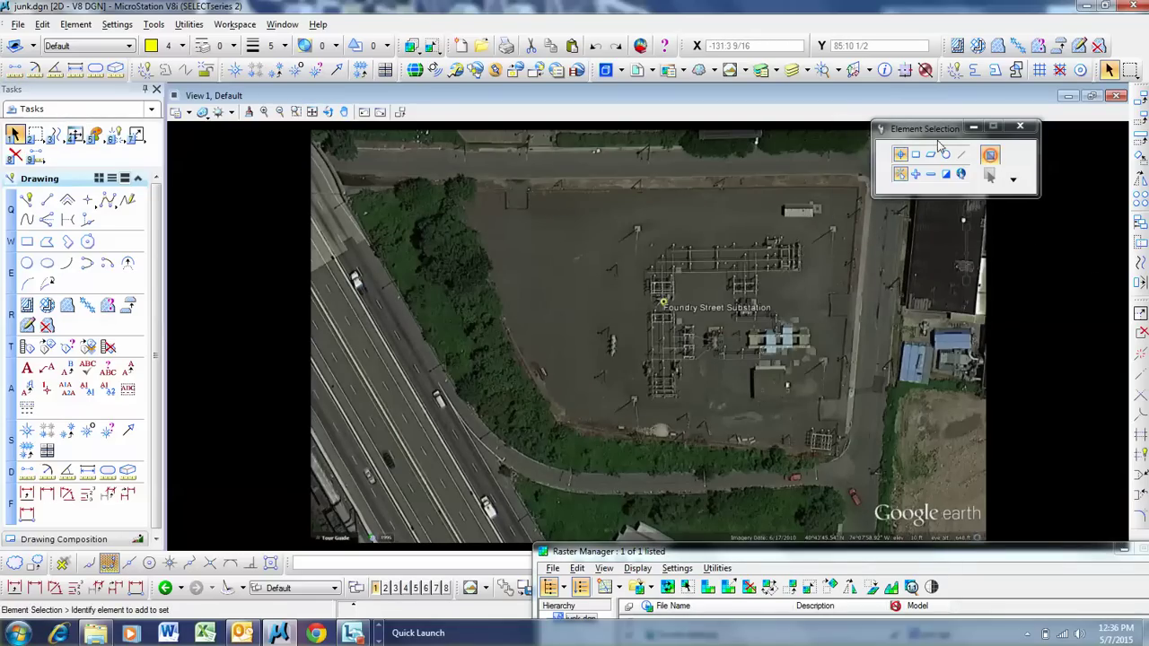
left_click_drag(937, 130, 978, 128)
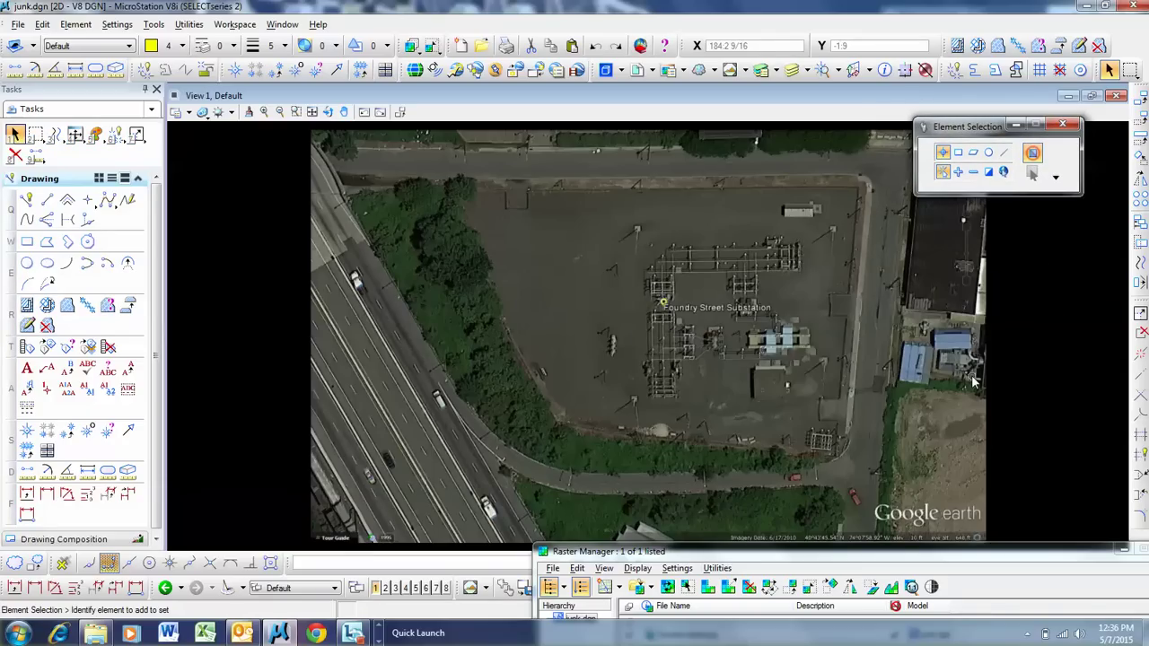
scroll(817, 377, "down", 2)
scroll(929, 311, "up", 2)
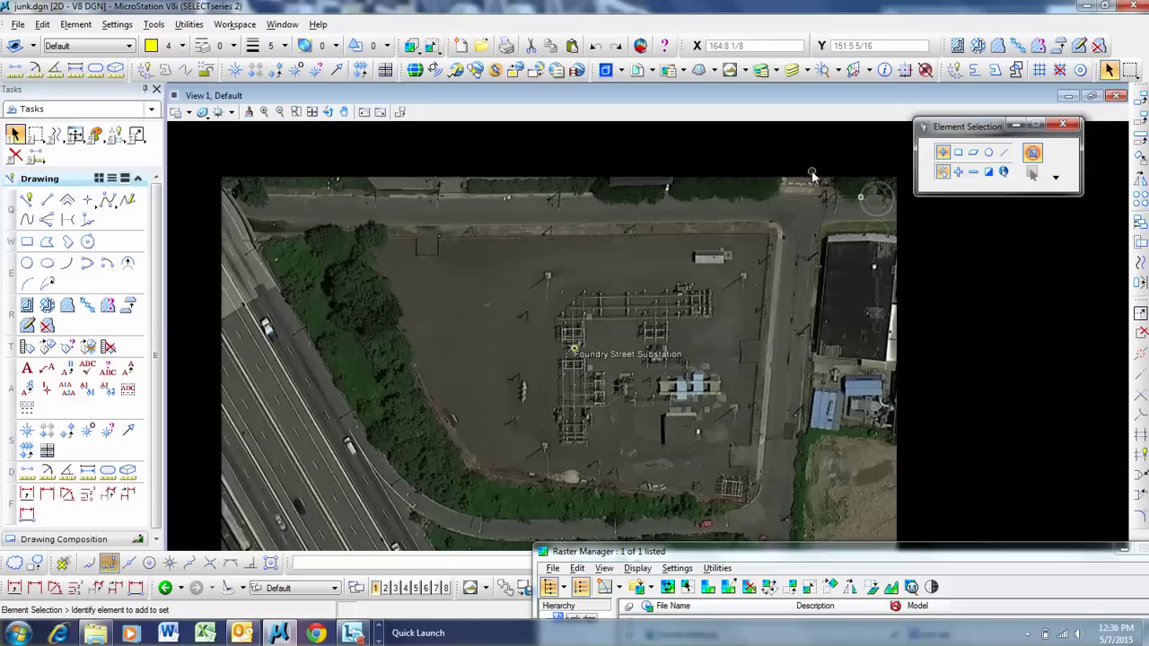
scroll(782, 175, "down", 2)
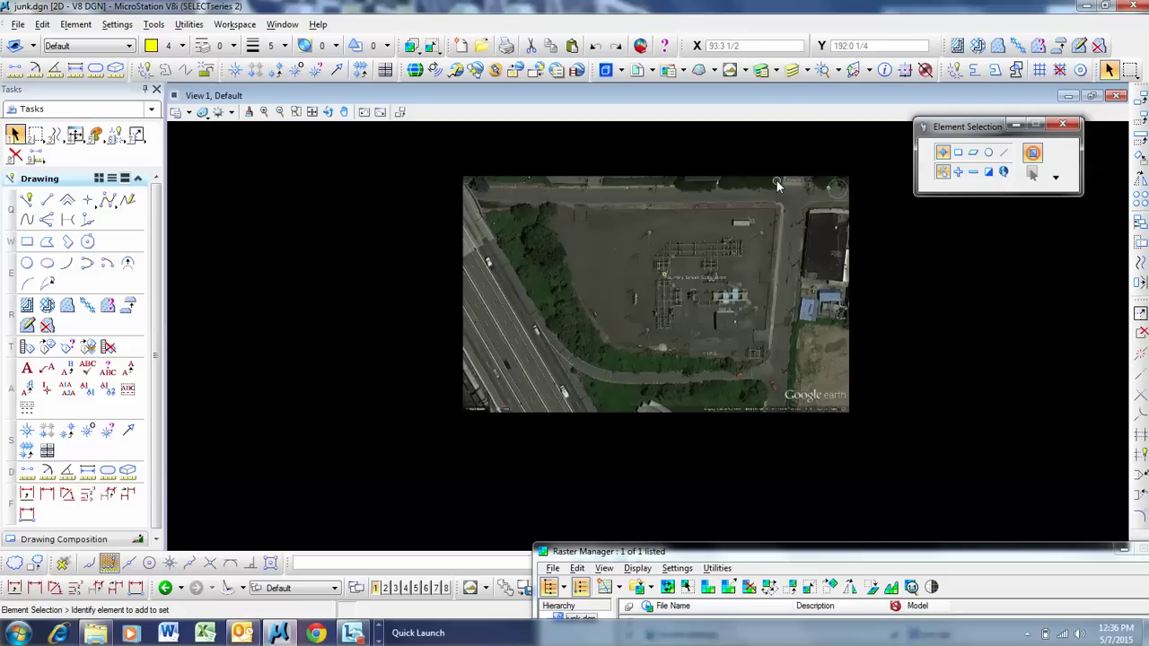
scroll(602, 195, "up", 2)
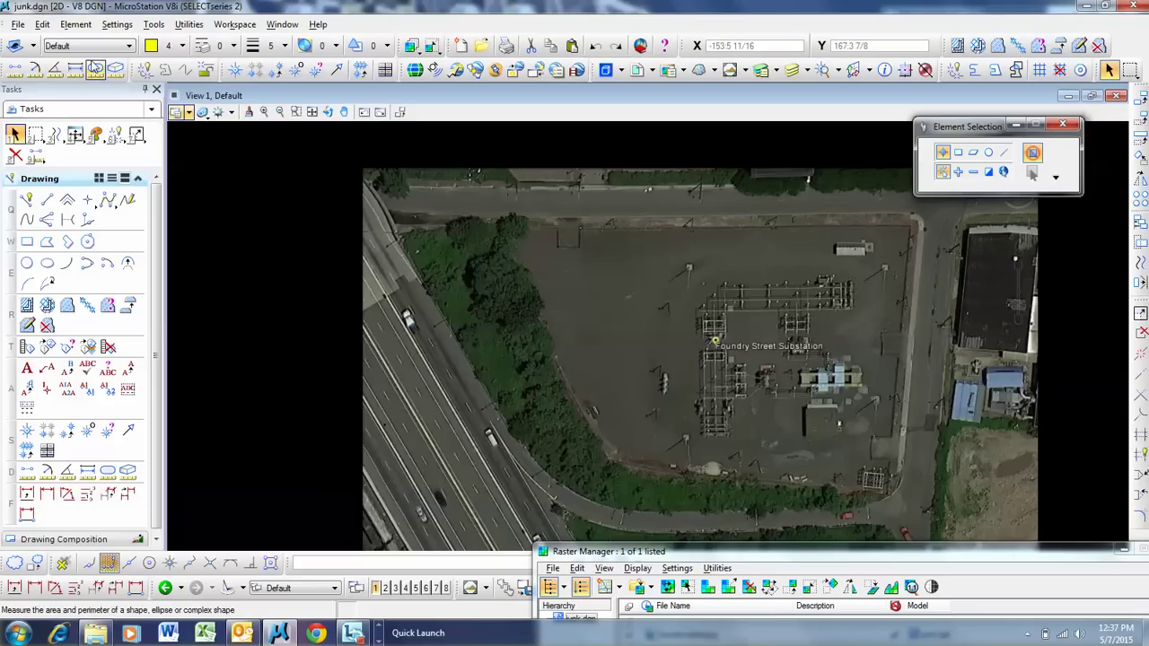
left_click(344, 111)
left_click_drag(489, 218, 433, 197)
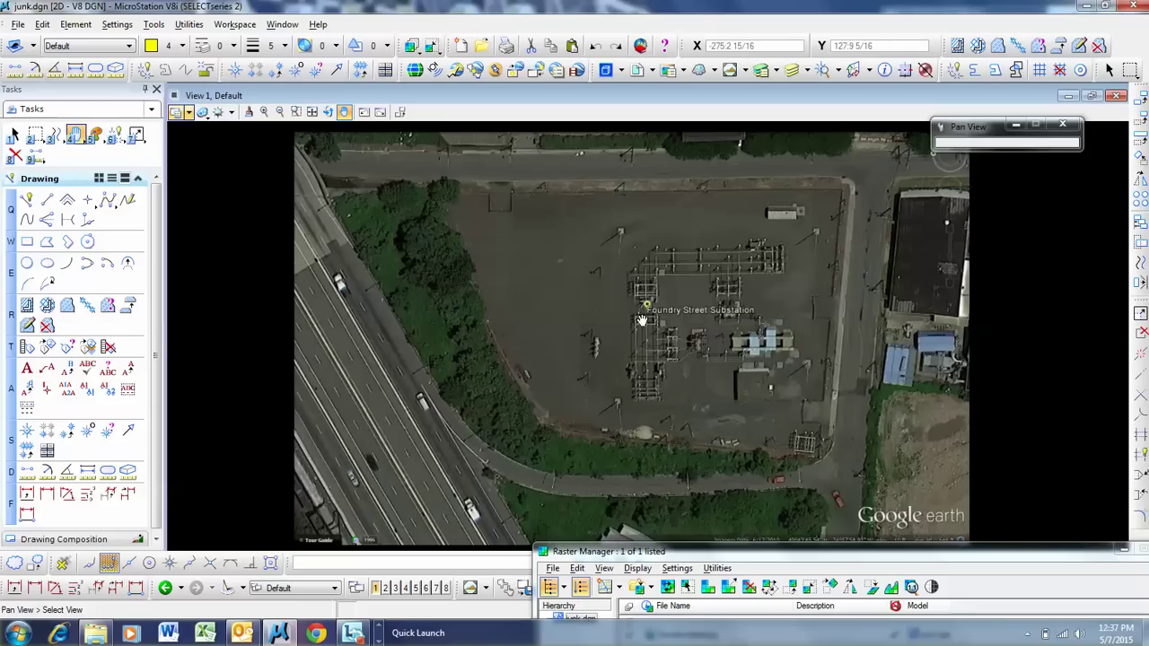
Attach the raster 138 13kv Bus Plan.tif through Raster Manager with Place Interactively and Open Settings Dialog on
scroll(642, 320, "down", 3)
left_click(17, 25)
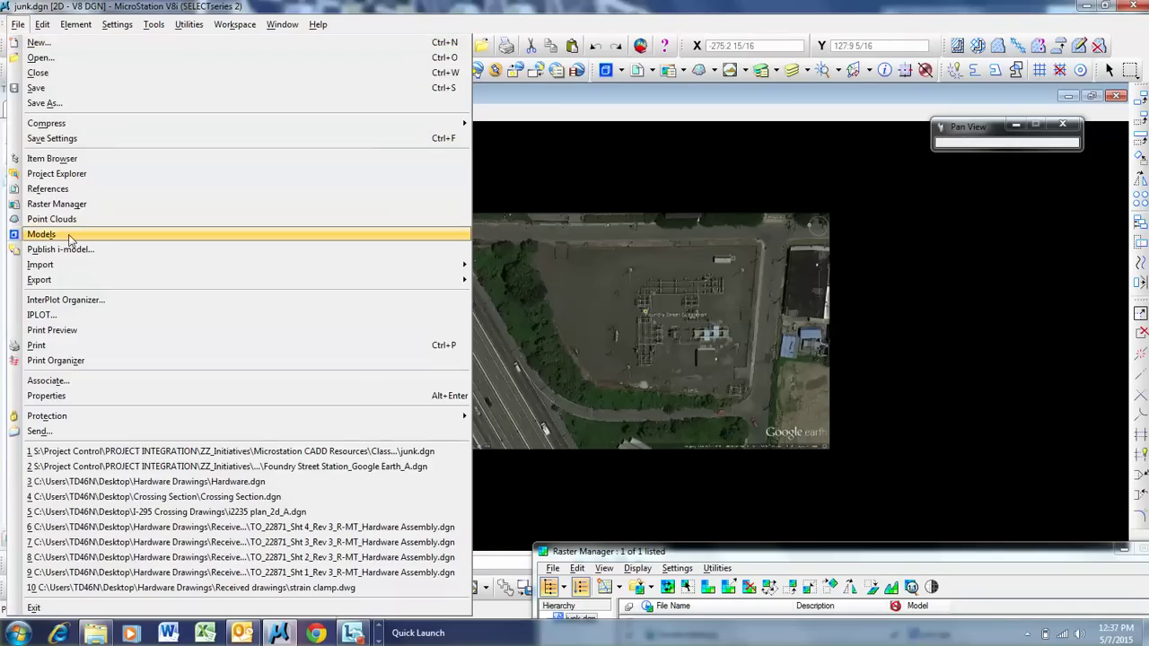
left_click(967, 554)
left_click_drag(967, 555, 592, 249)
left_click(296, 266)
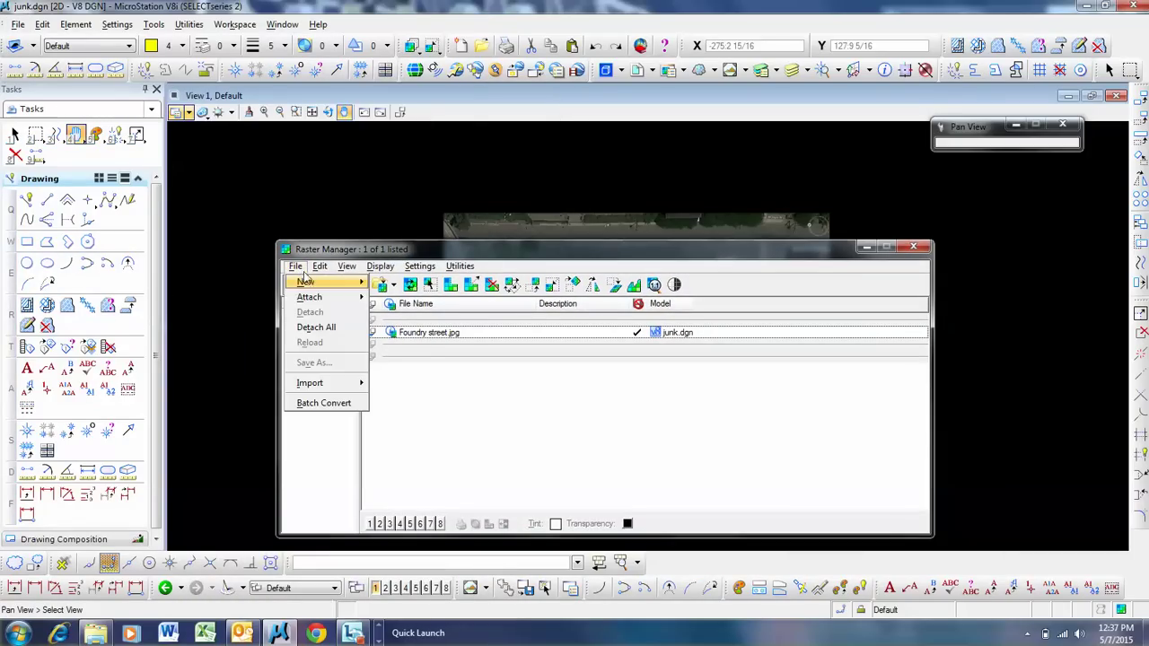
mouse_move(310, 296)
left_click(411, 298)
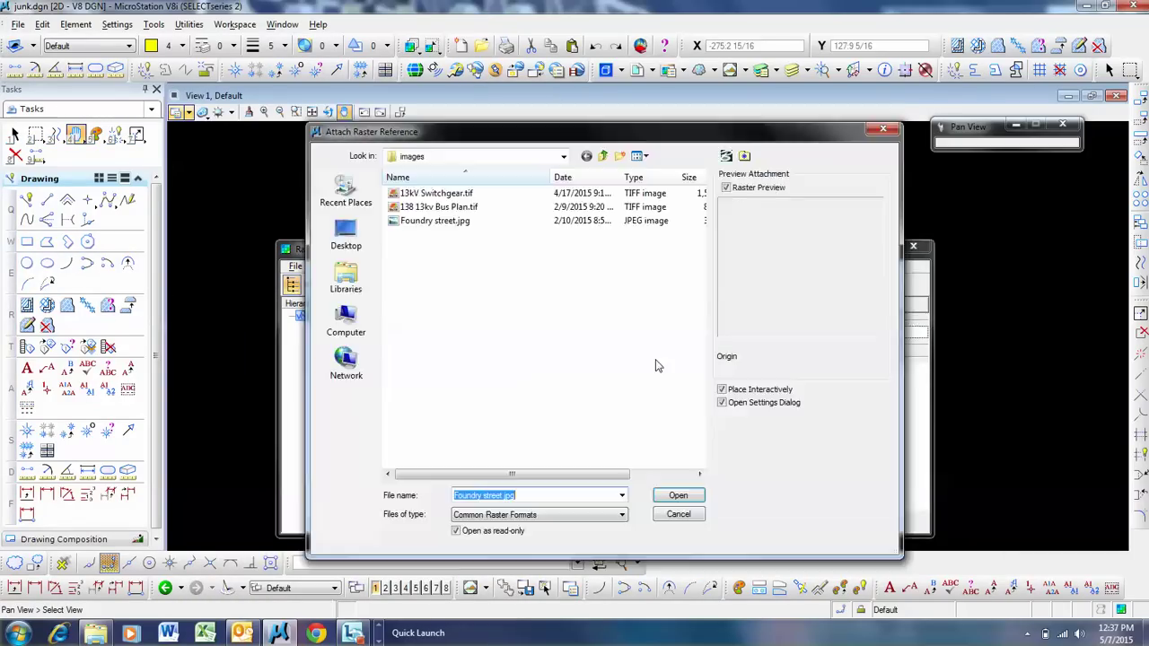
left_click(466, 209)
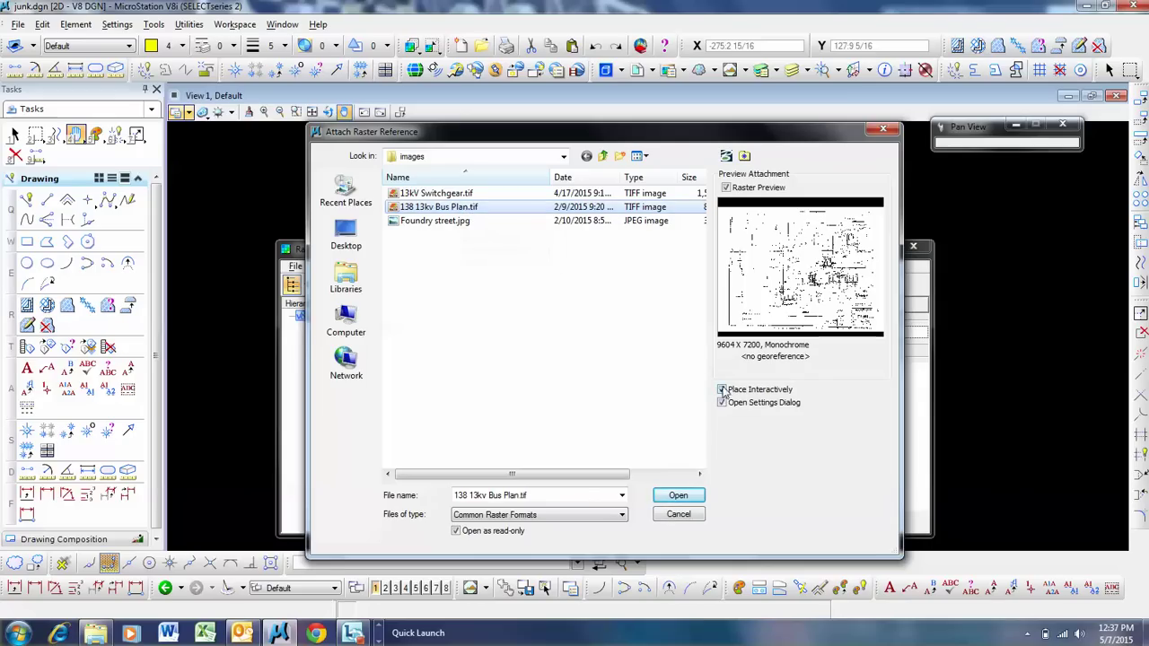
double_click(438, 208)
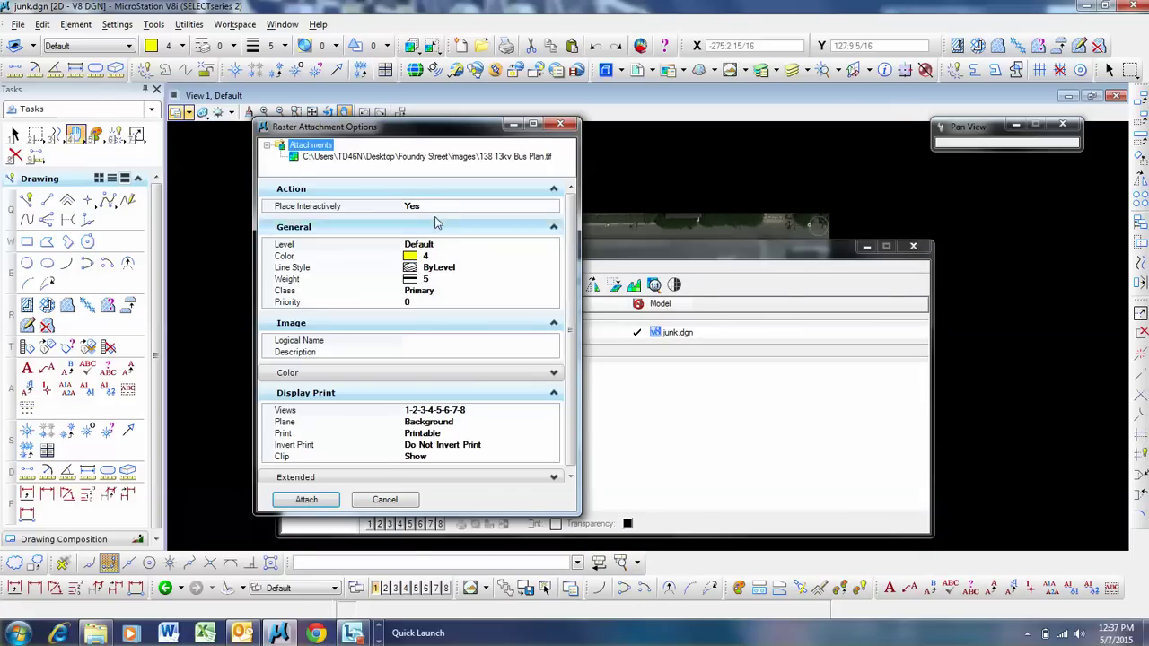
left_click(306, 499)
Place the bus plan raster as a block from the aerial's upper left, overlapping the image's left half, with Raster Manager moved aside
left_click_drag(500, 251, 957, 513)
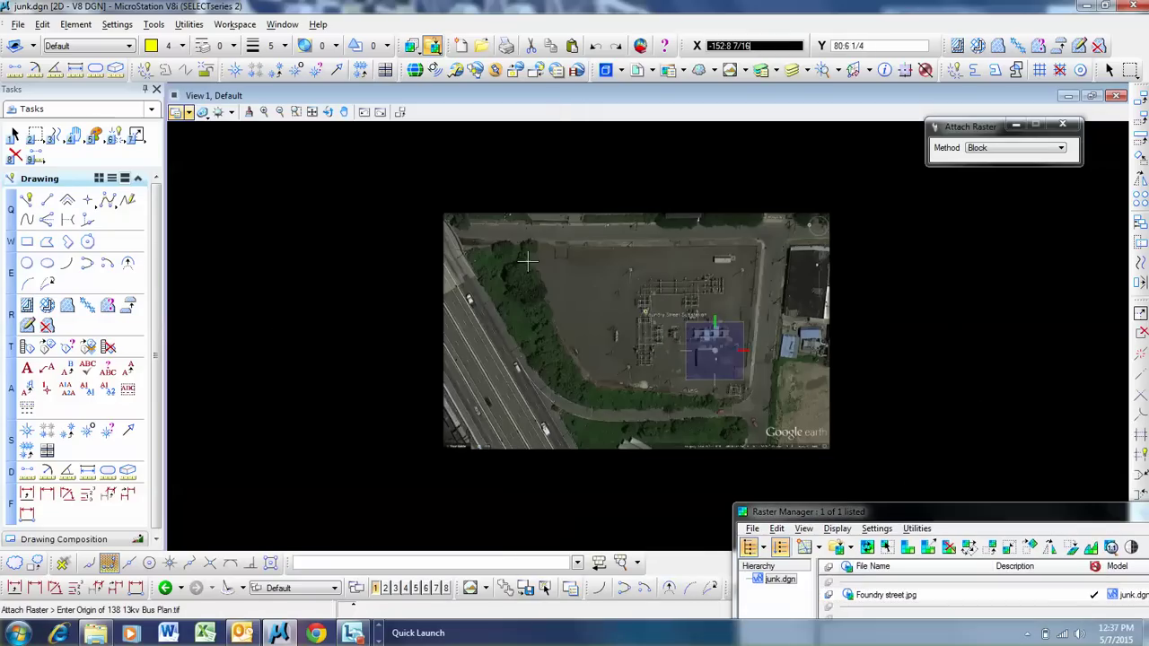
left_click(291, 184)
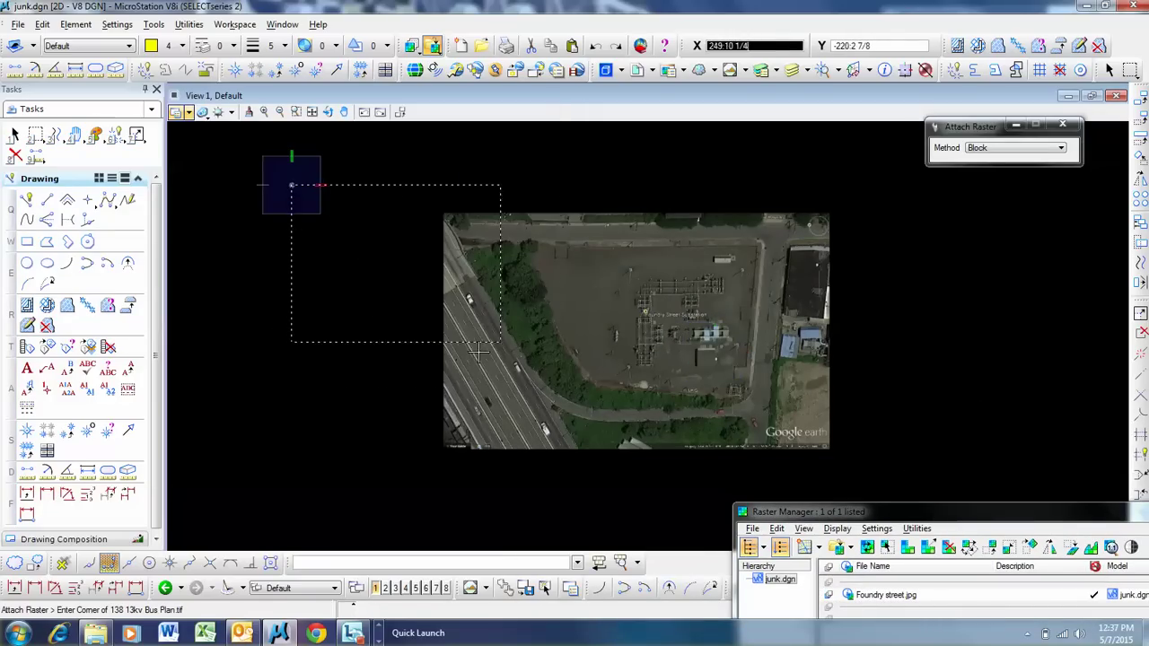
left_click(617, 429)
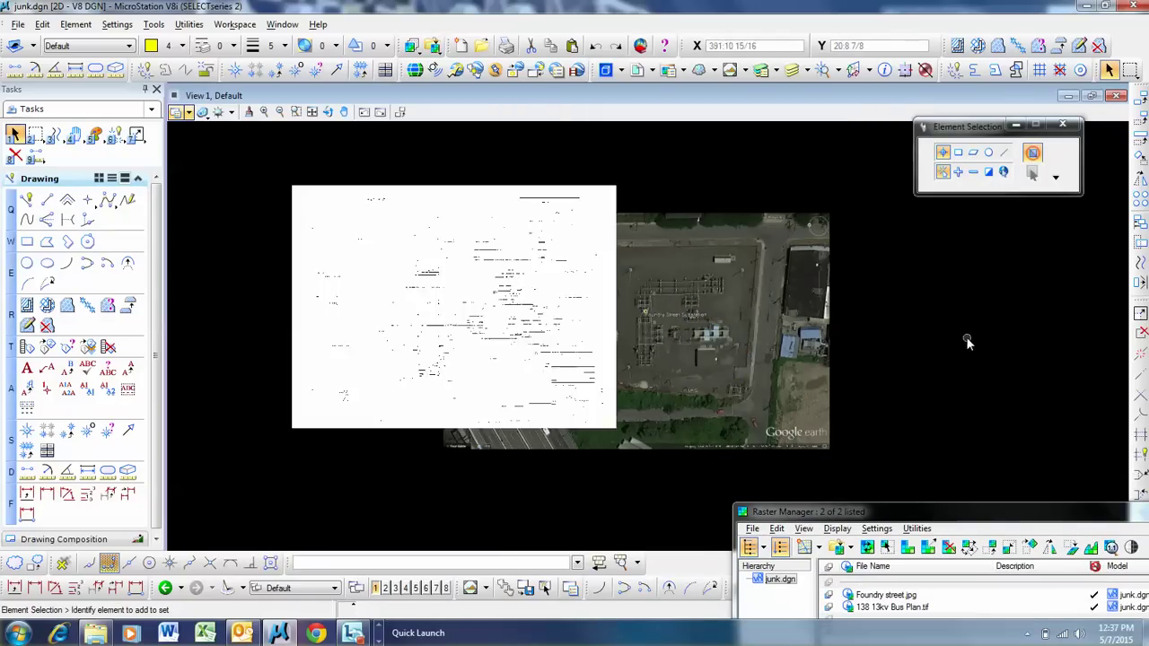
Examine the bus plan's structures and dimensions up close, and bring the full Raster Manager window into view
scroll(489, 252, "up", 5)
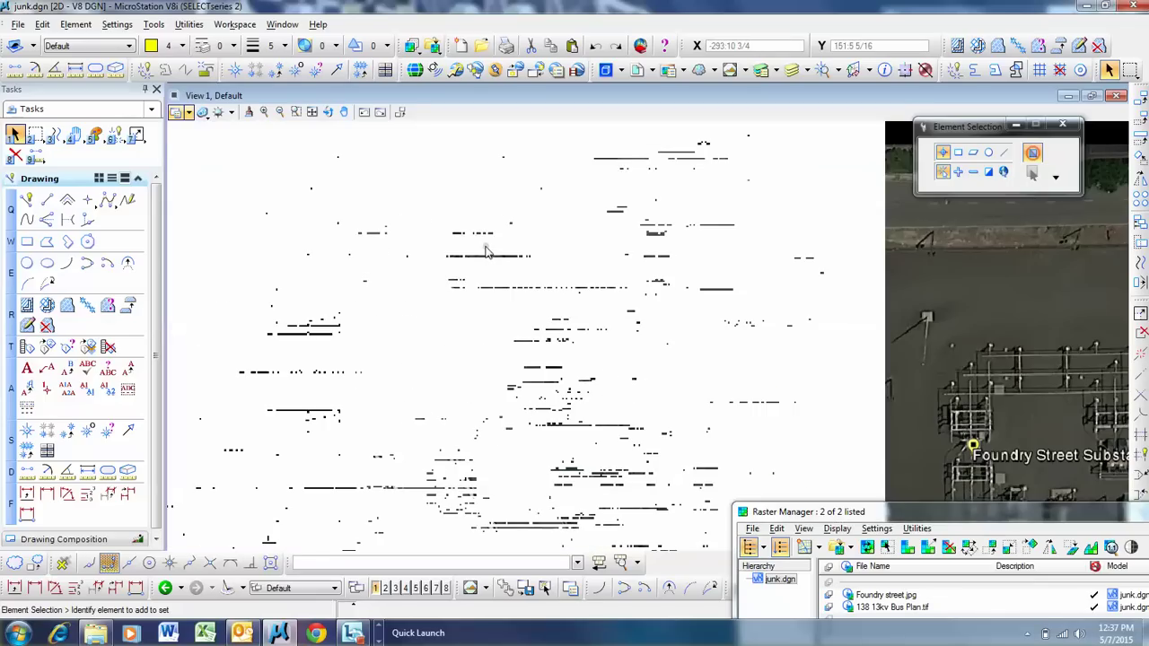
scroll(556, 254, "up", 2)
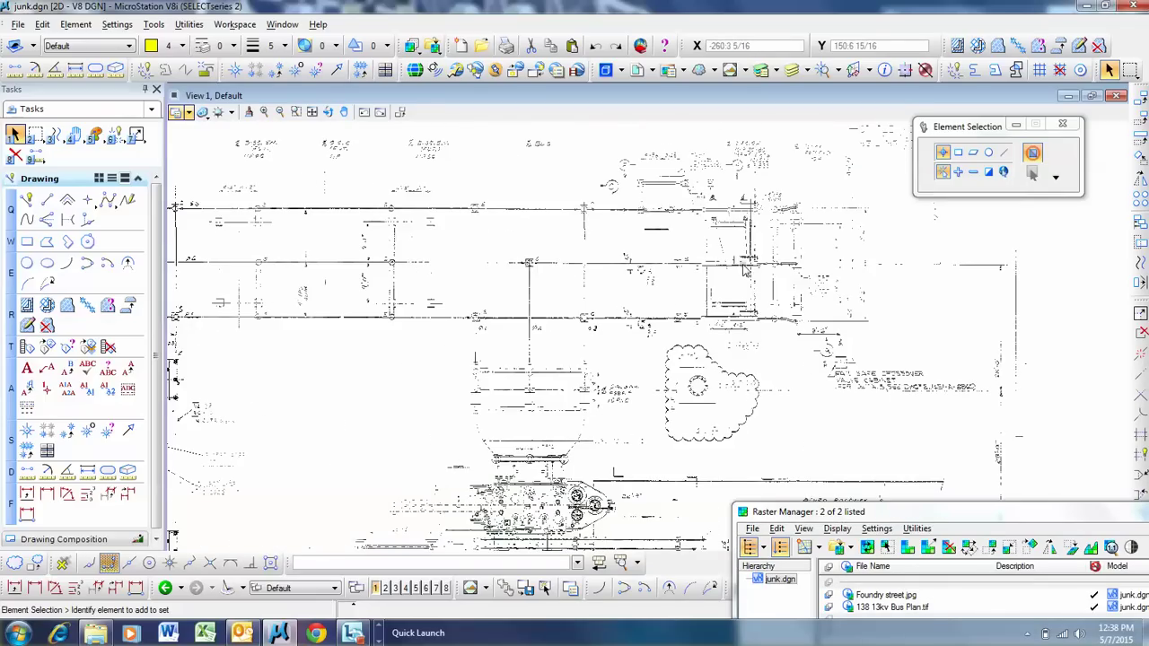
scroll(743, 269, "up", 3)
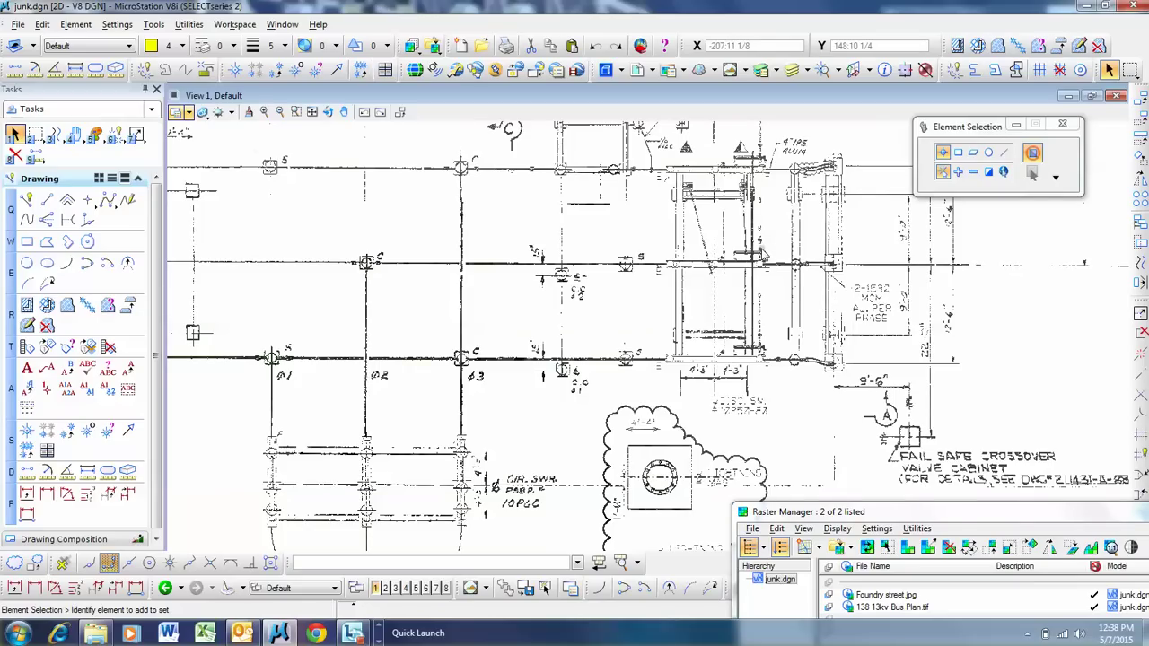
left_click_drag(1029, 508, 904, 203)
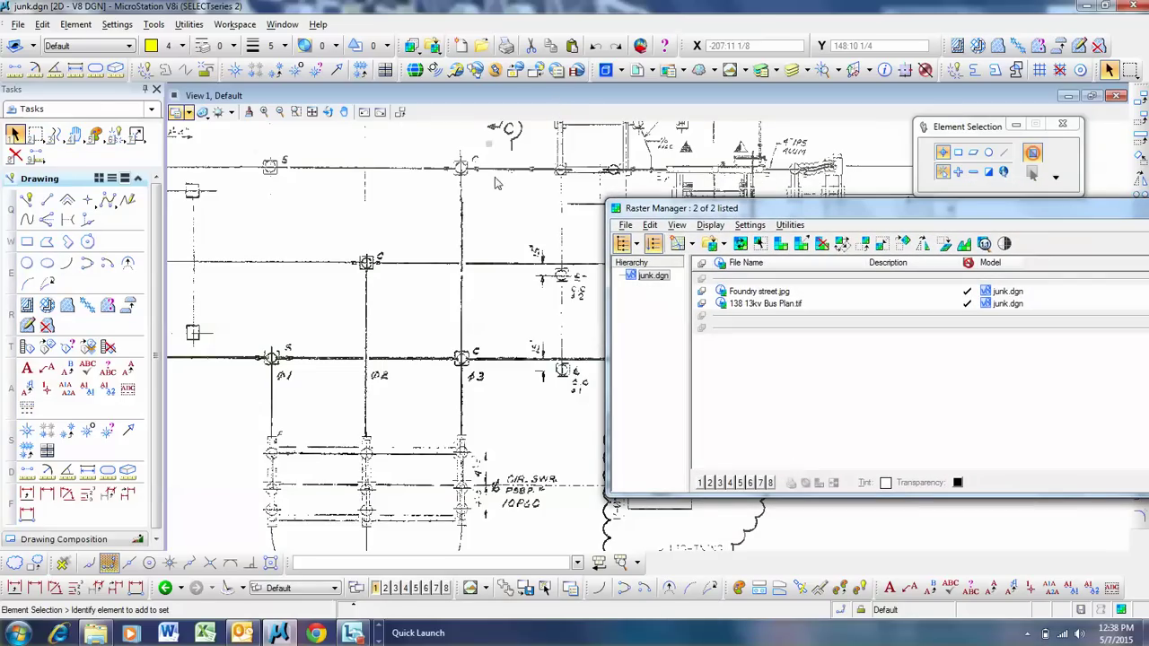
Display the 138 13kv Bus Plan.tif raster inverted with a transparent background, as white linework over the aerial image
left_click(786, 305)
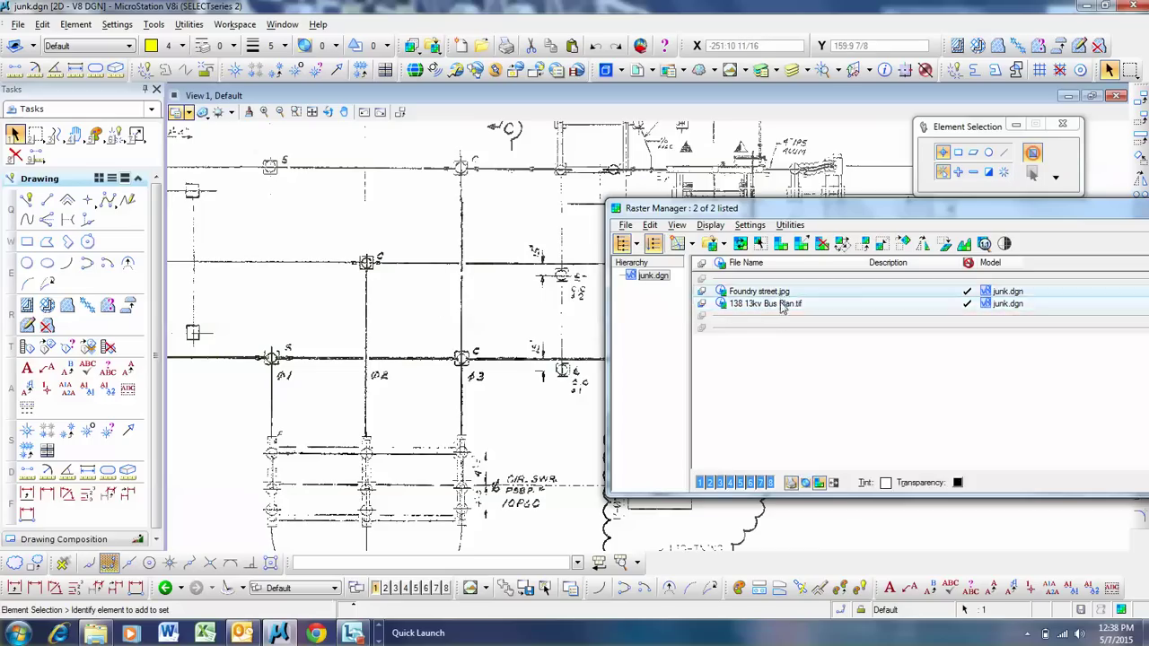
left_click(833, 482)
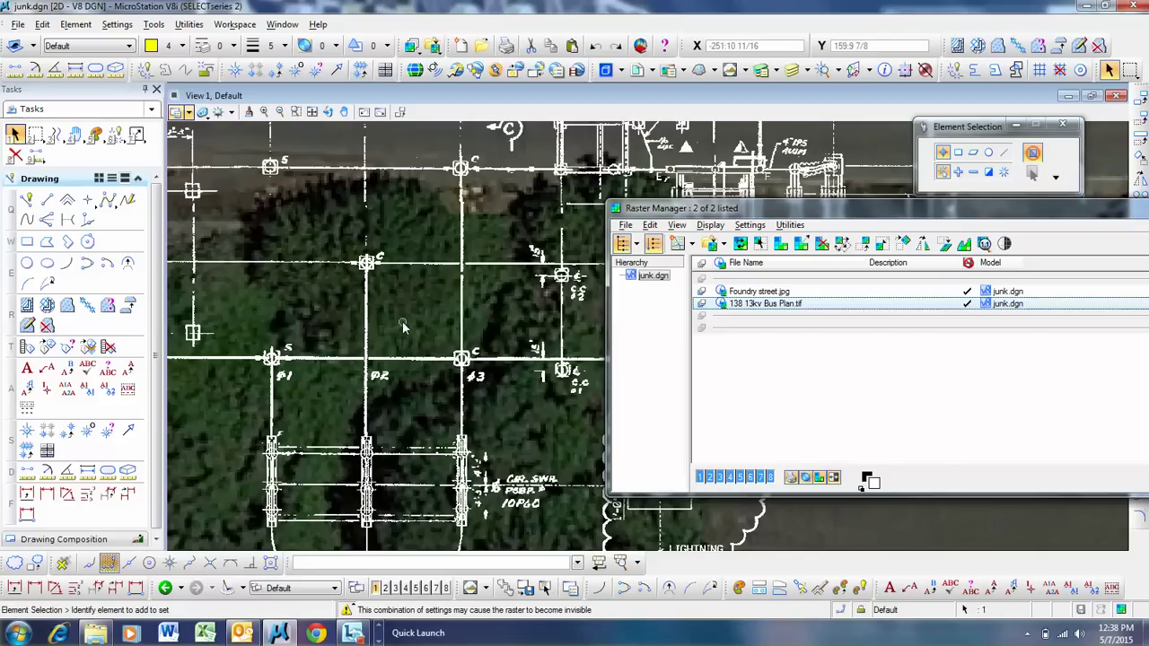
scroll(402, 323, "down", 2)
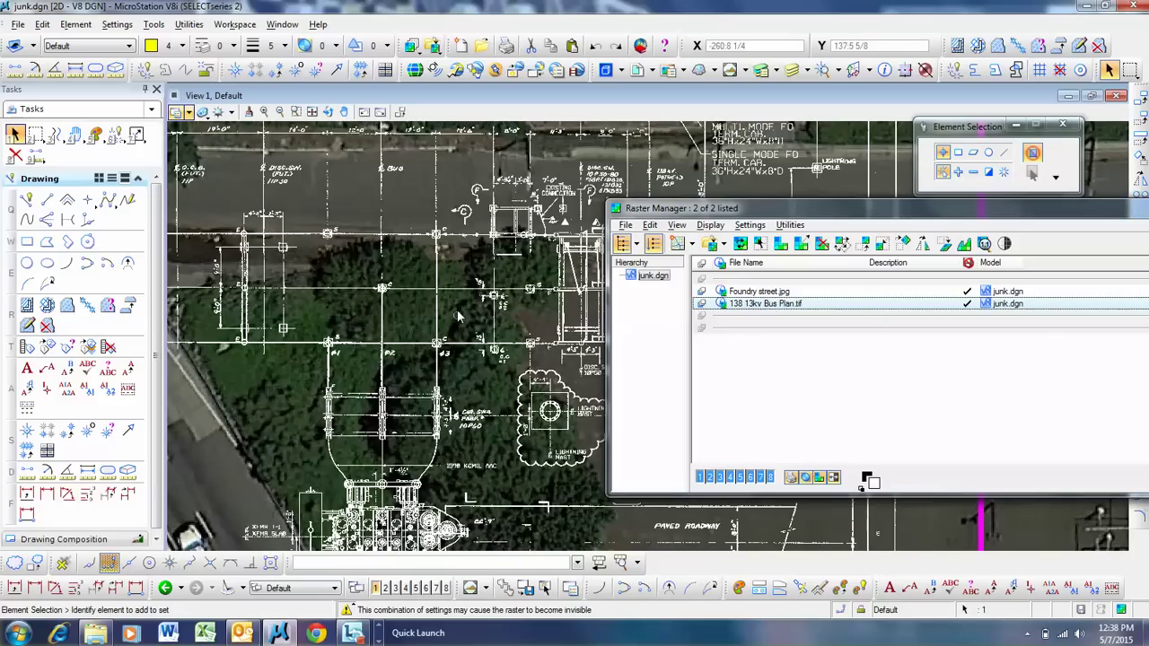
scroll(458, 315, "down", 1)
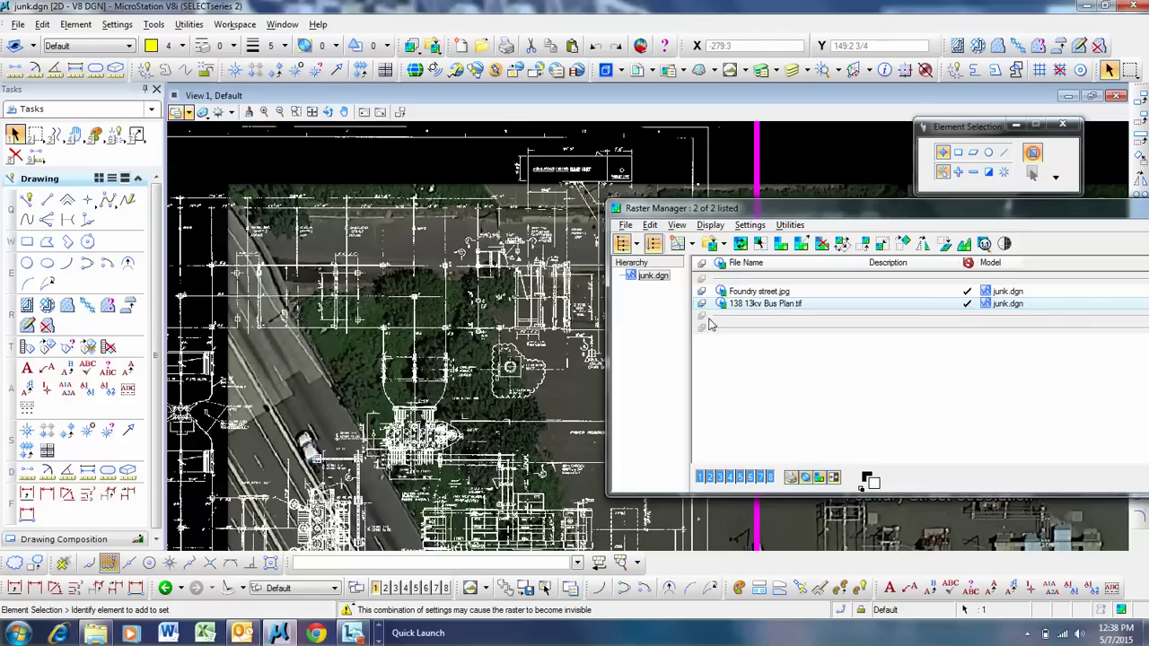
Set the bus plan raster's transparency to 52.8% foreground and 37.7% background, and check the overlay on the aerial
right_click(766, 303)
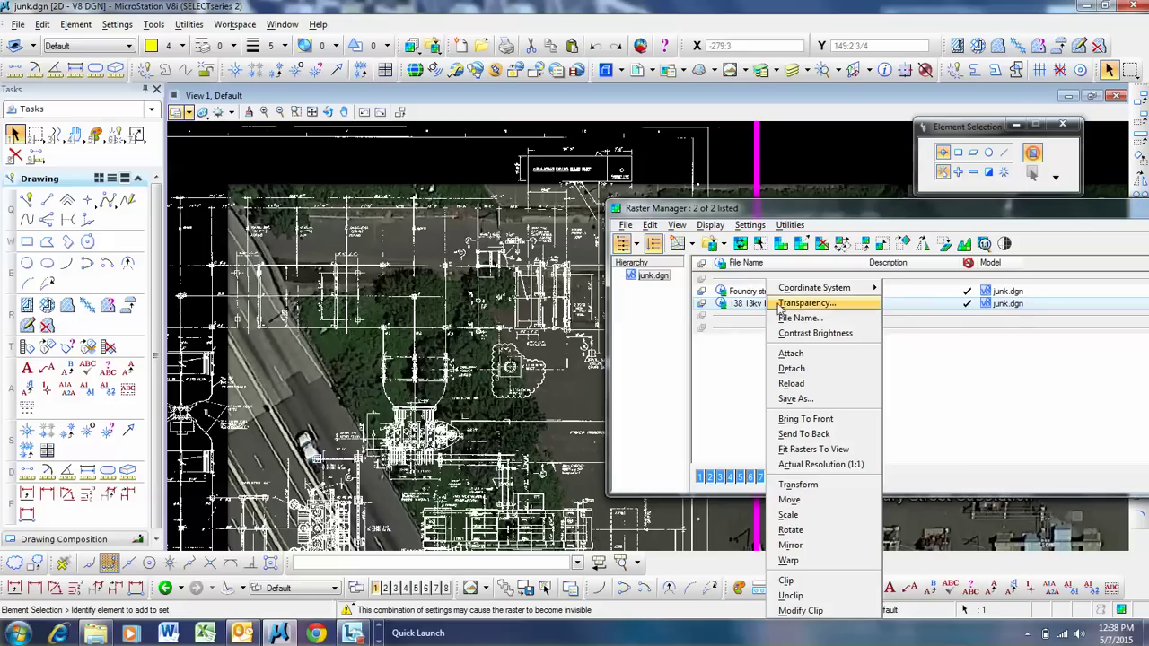
left_click(795, 303)
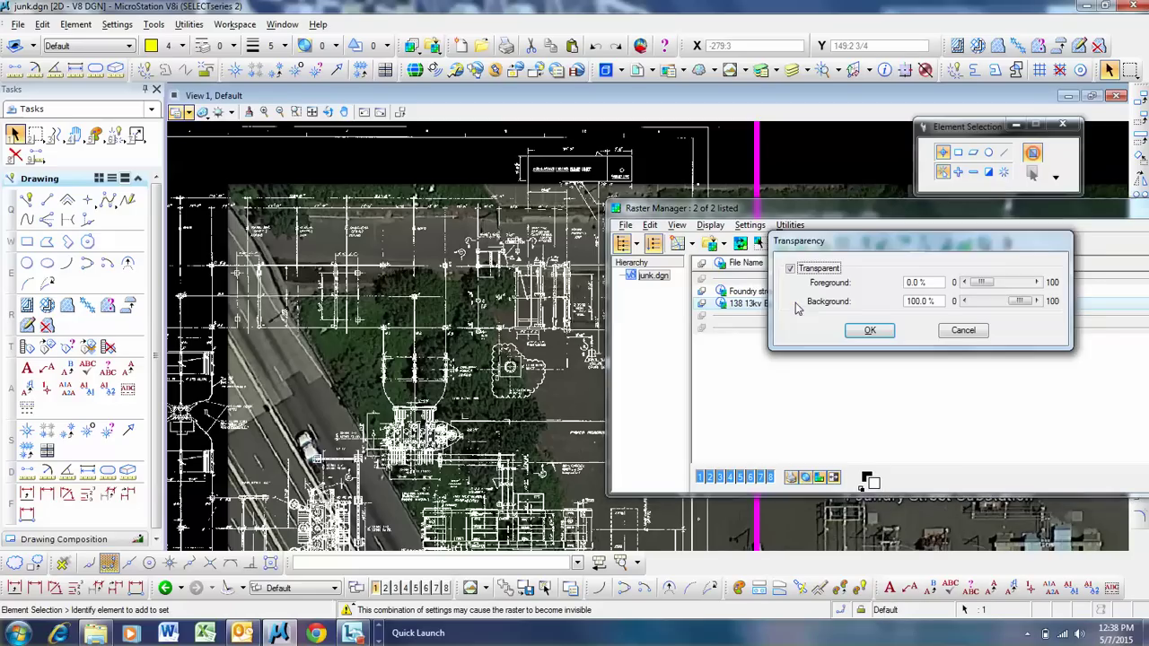
left_click_drag(1010, 306, 1003, 283)
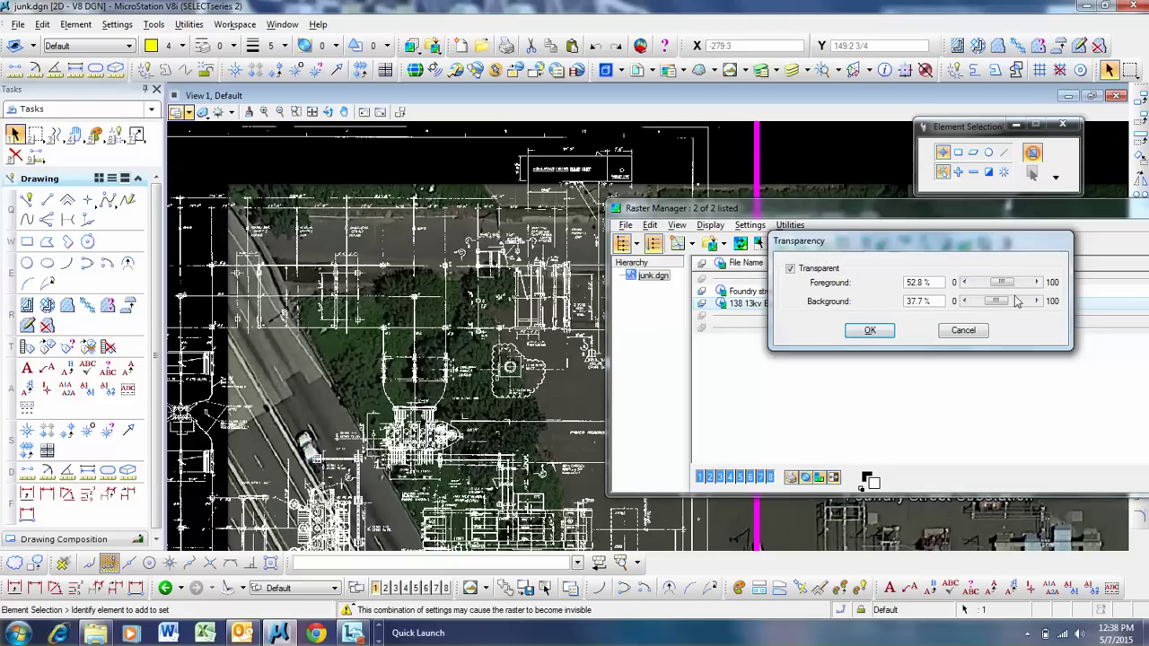
left_click(869, 337)
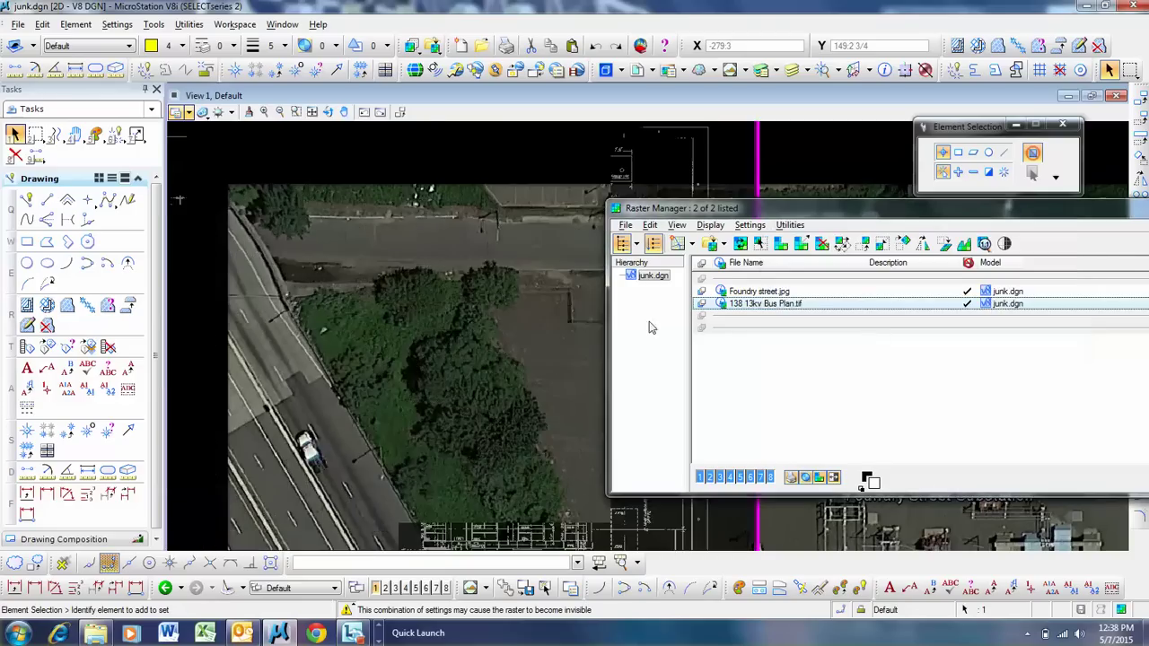
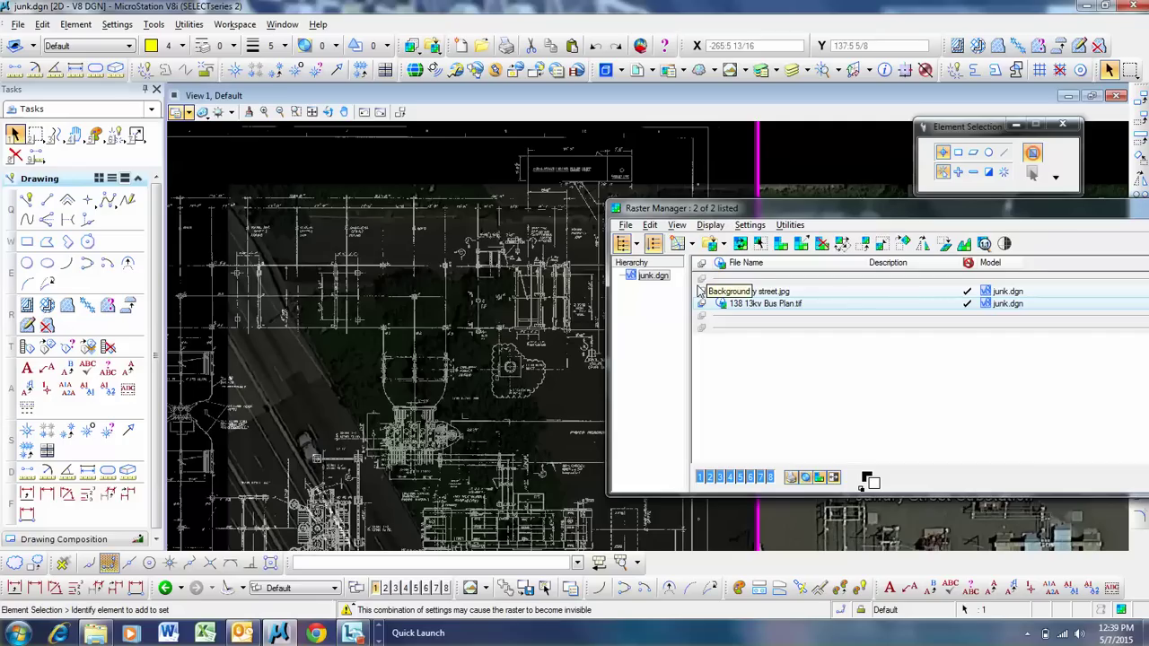
scroll(457, 214, "down", 3)
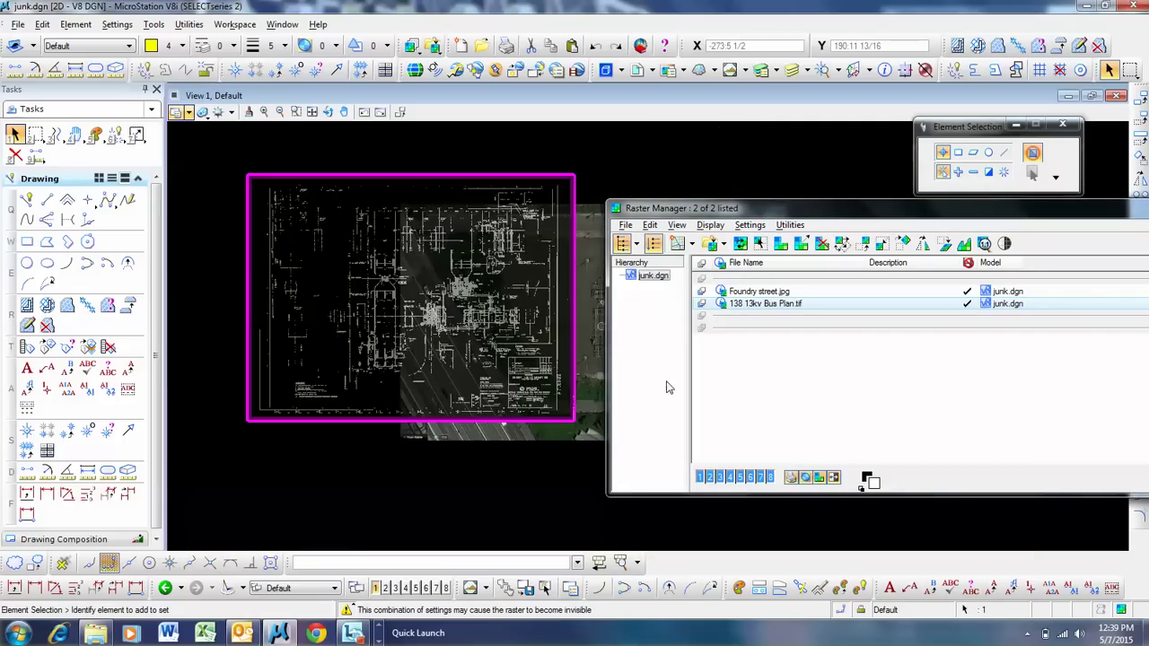
scroll(297, 190, "up", 4)
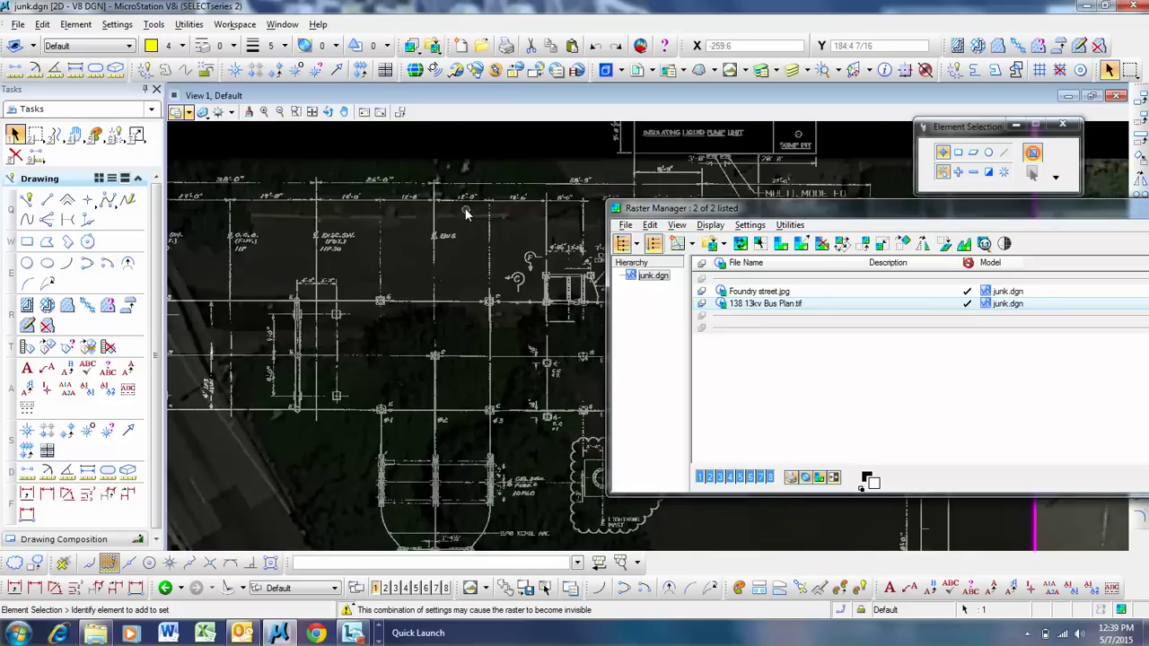
Draw a vertical line at the start of the 14'-0" dimension, reaching up to the 26'-0" dimension line
scroll(350, 206, "down", 2)
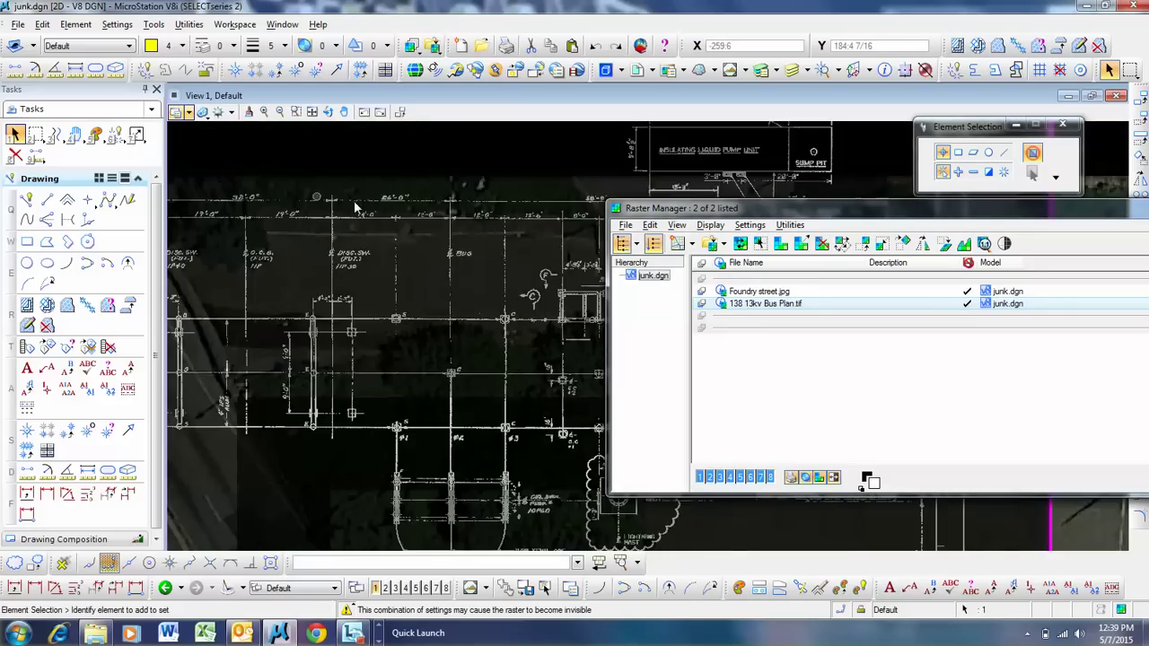
scroll(371, 232, "up", 3)
scroll(371, 232, "down", 2)
scroll(314, 220, "up", 4)
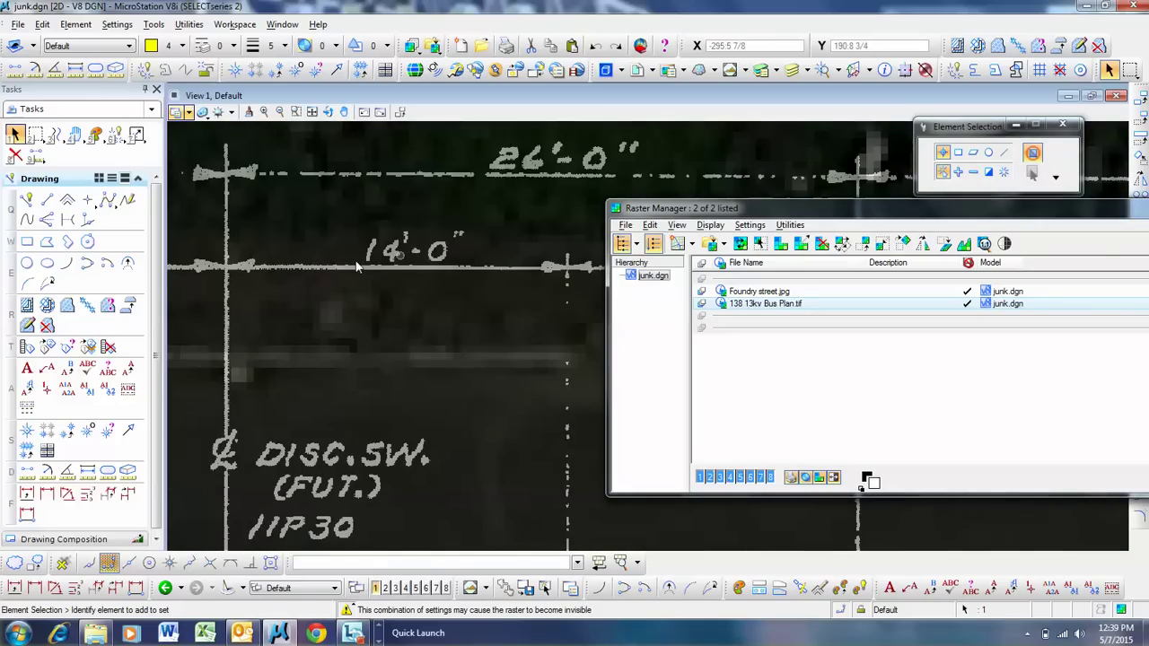
left_click(47, 199)
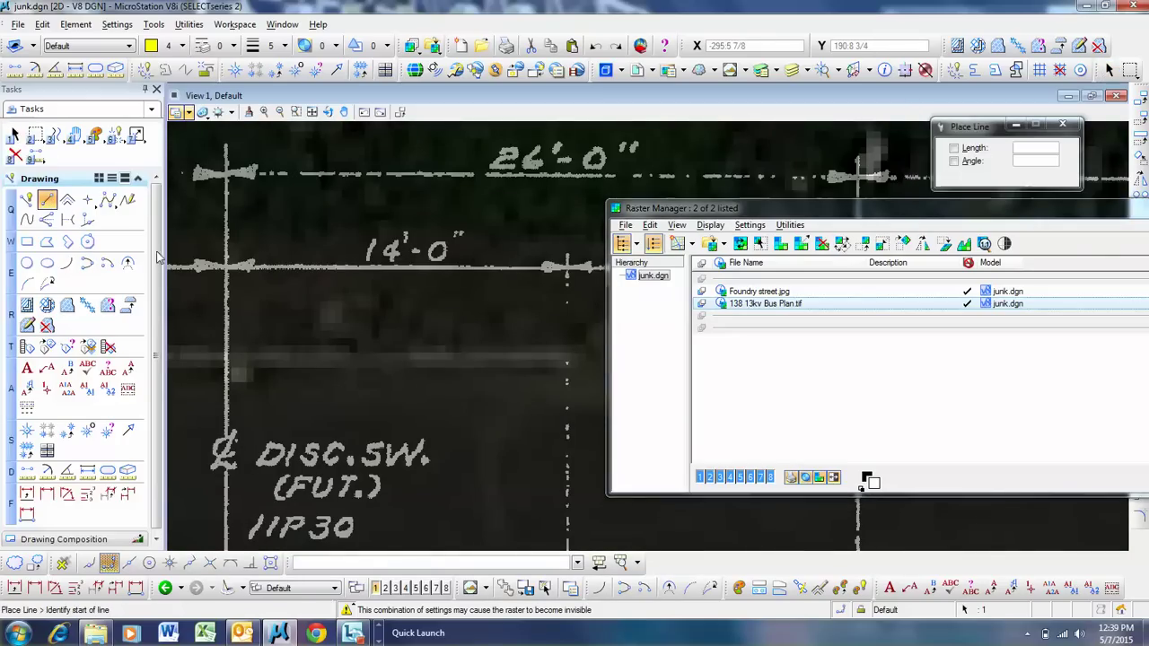
left_click(226, 268)
left_click(226, 168)
right_click(520, 265)
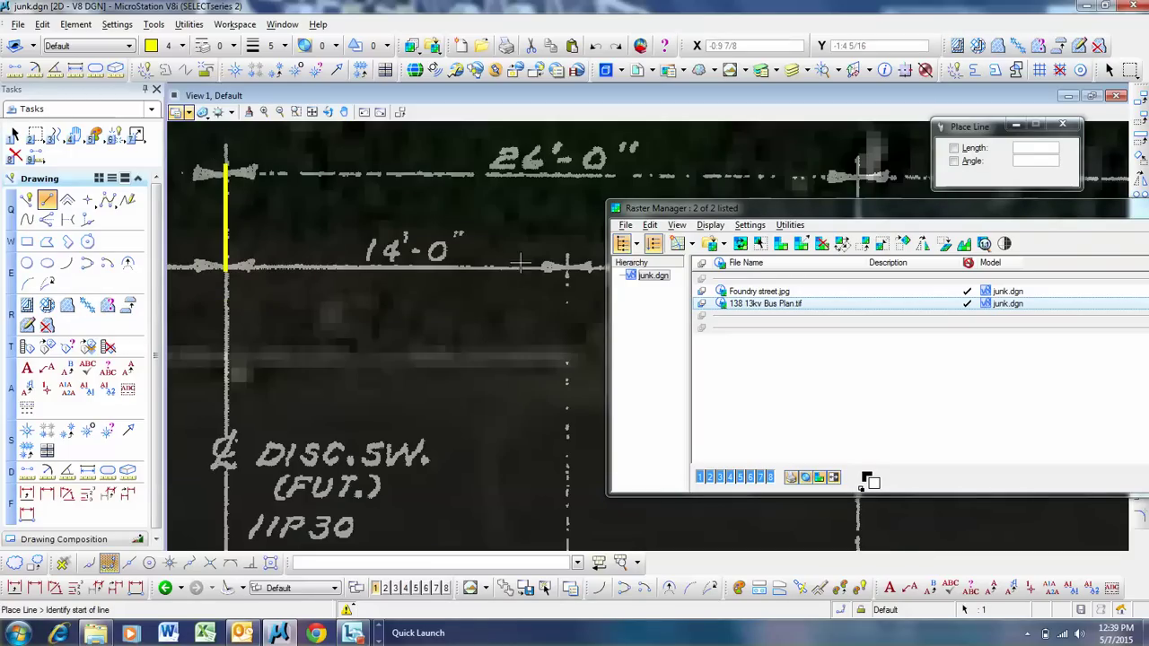
left_click(1140, 97)
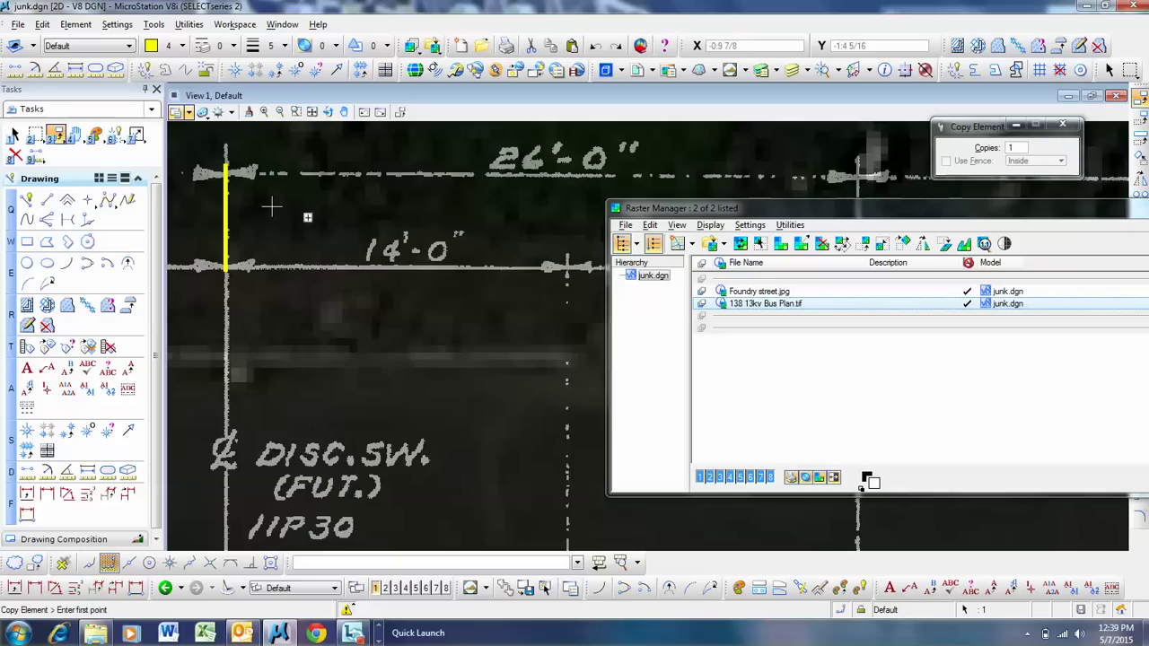
left_click(227, 220)
key("Escape")
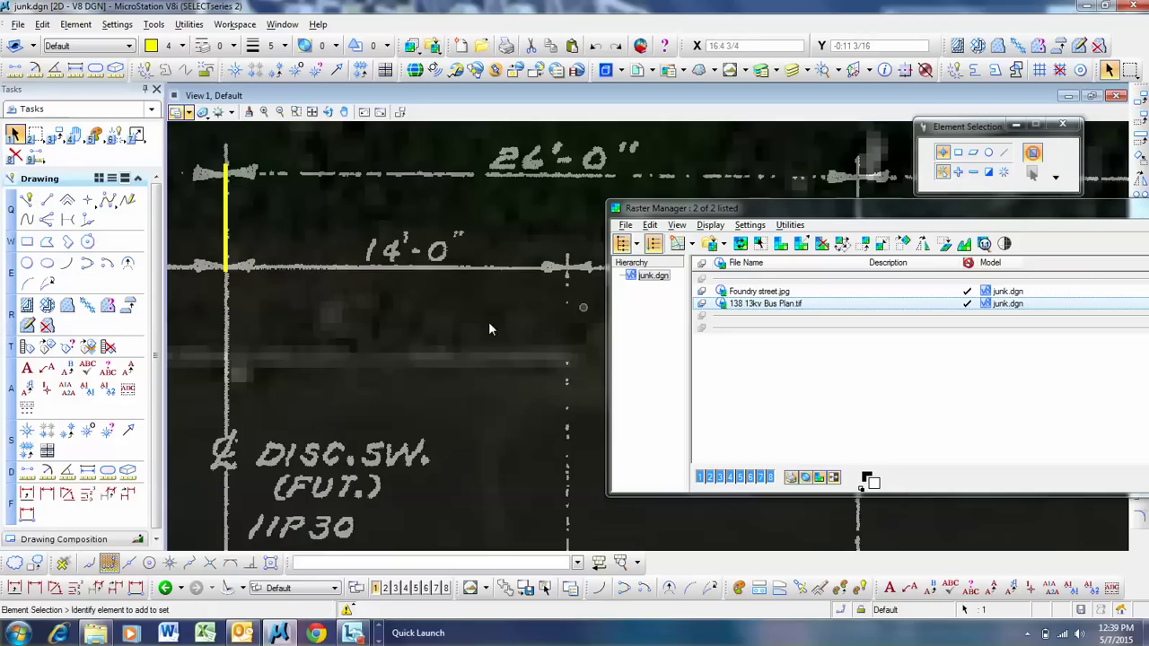
Copy the vertical line horizontally to the far end of the 14'-0" dimension
left_click(1138, 97)
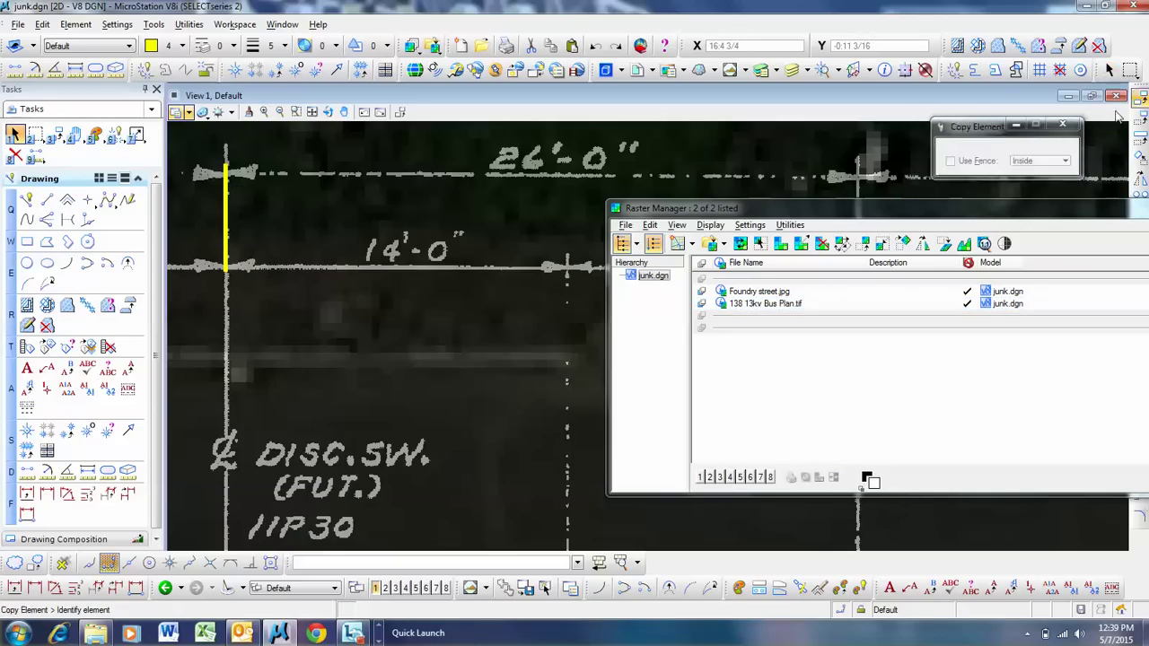
left_click(227, 244)
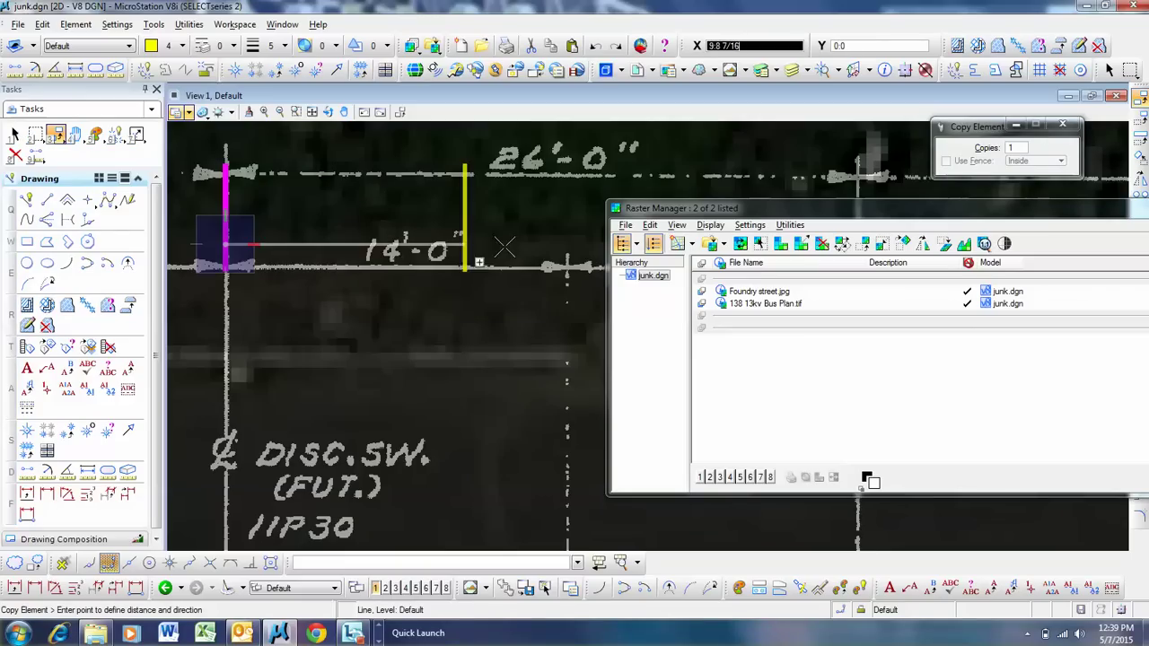
left_click(569, 244)
right_click(565, 247)
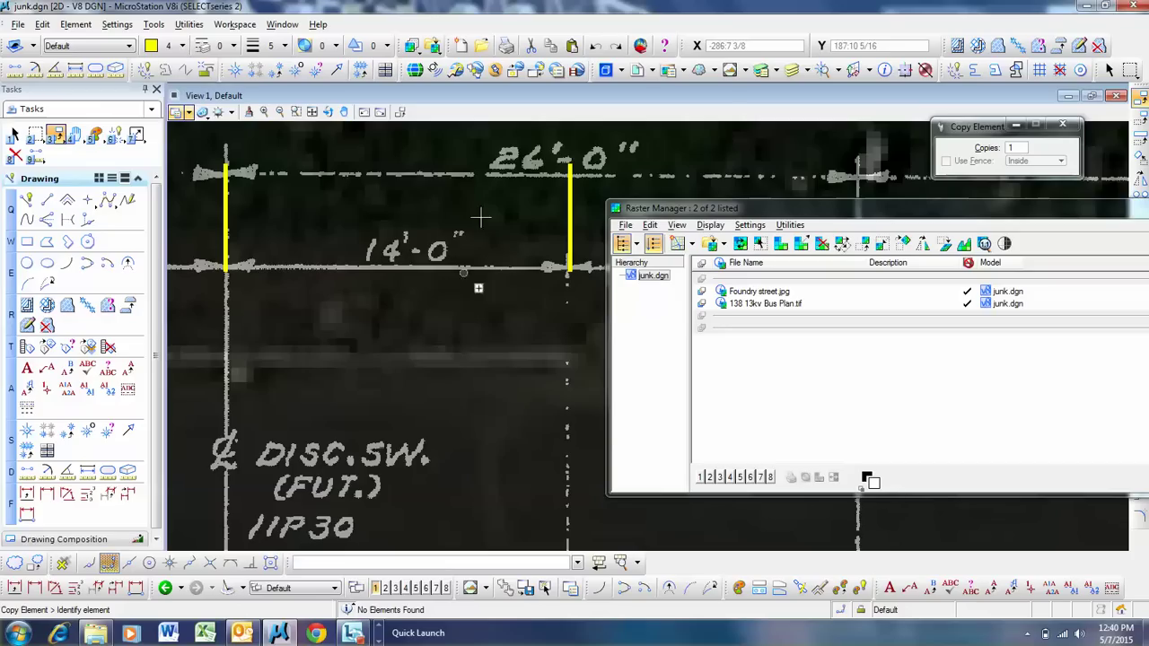
Select both vertical check lines on the 14'-0" dimension and delete them
scroll(422, 253, "down", 1)
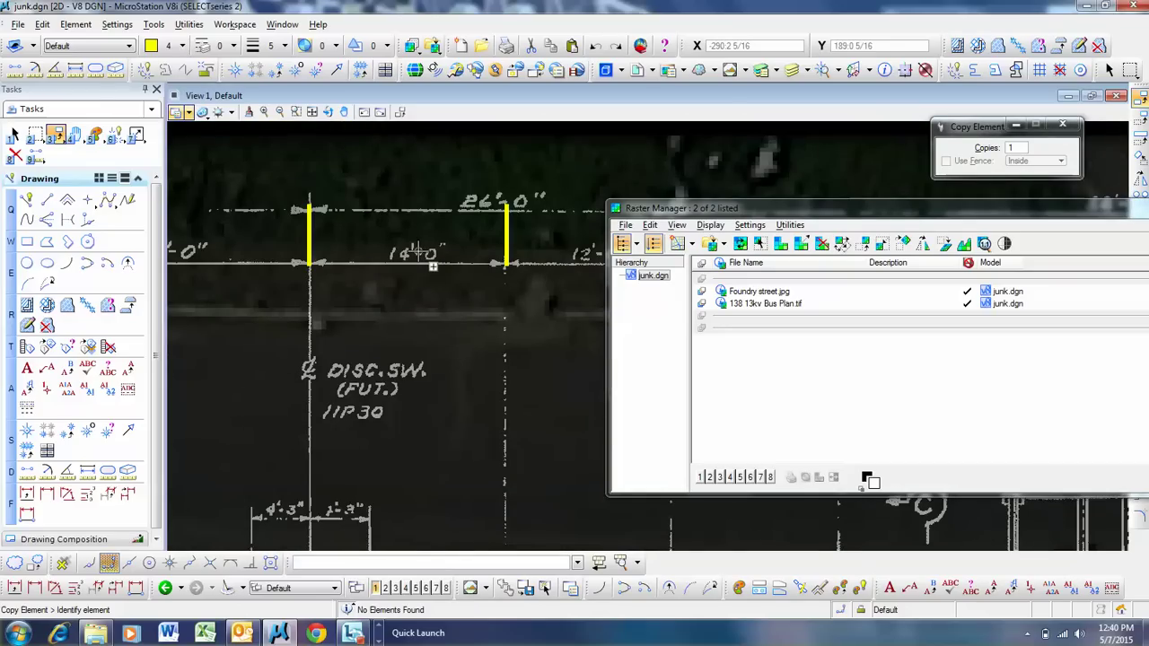
scroll(377, 231, "down", 1)
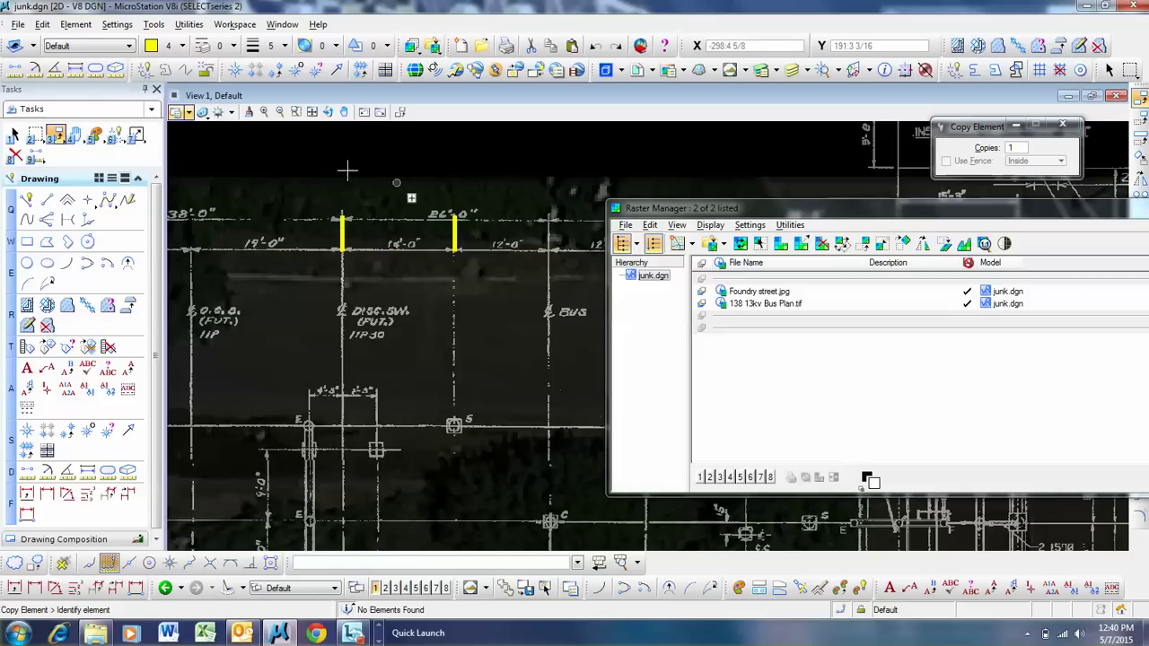
left_click(15, 135)
left_click_drag(279, 158, 610, 341)
left_click(567, 331)
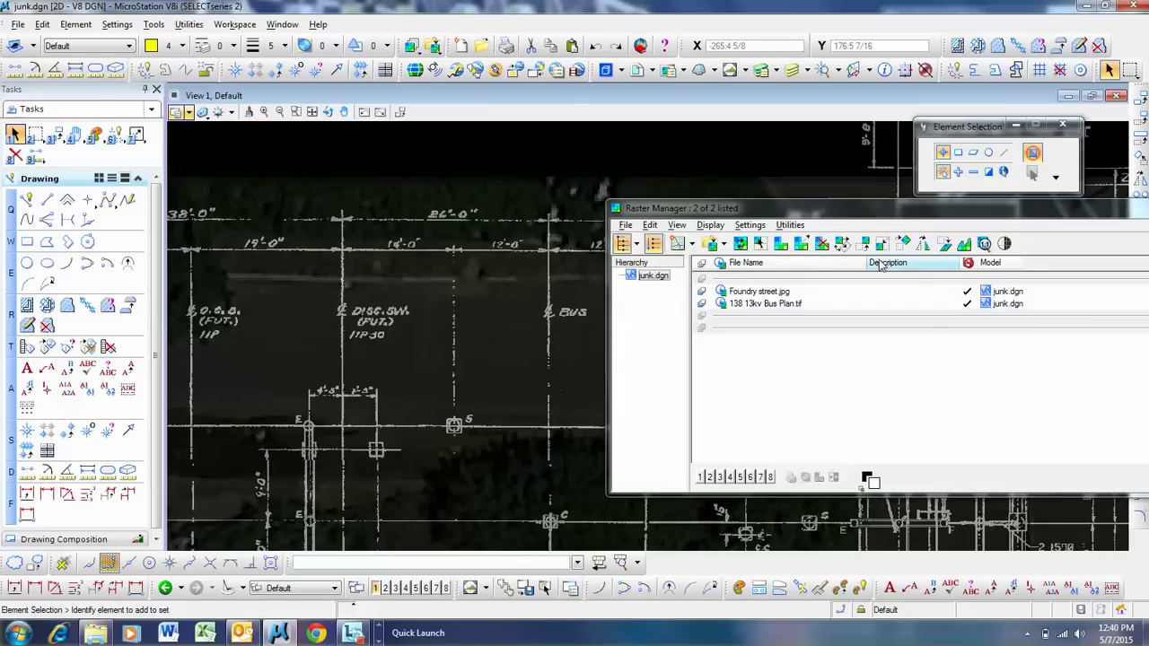
Detach the Foundry street.jpg and 138 13kv Bus Plan.tif rasters from the drawing and close the Raster Manager
left_click_drag(808, 208, 571, 191)
left_click(1008, 189)
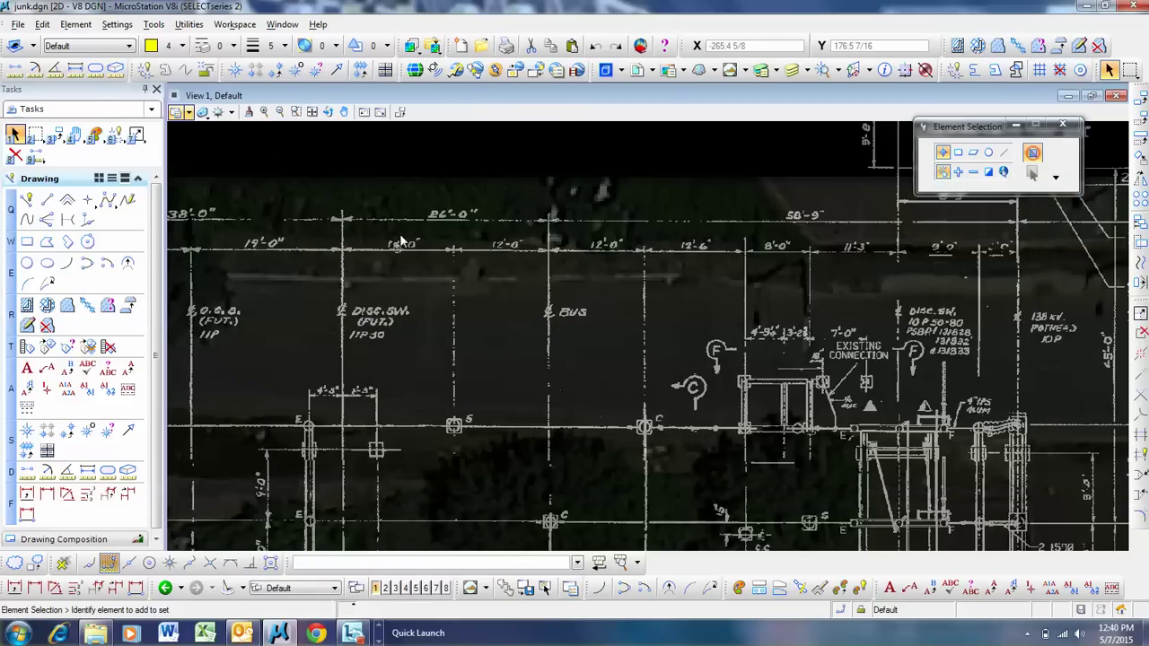
left_click(17, 24)
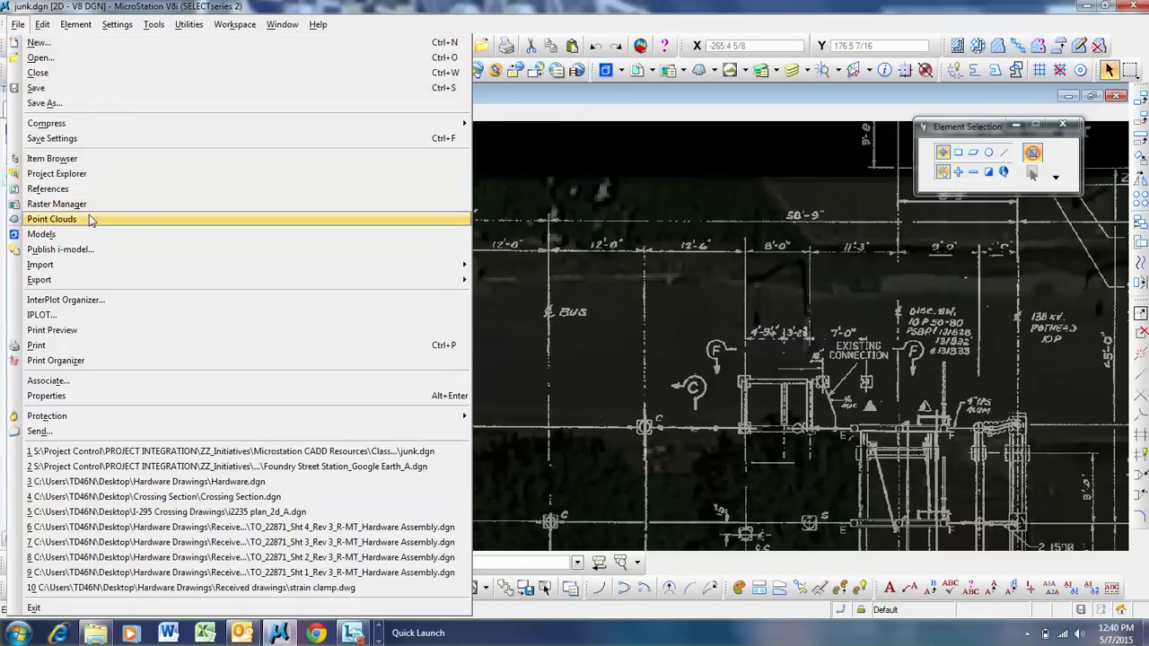
left_click(89, 207)
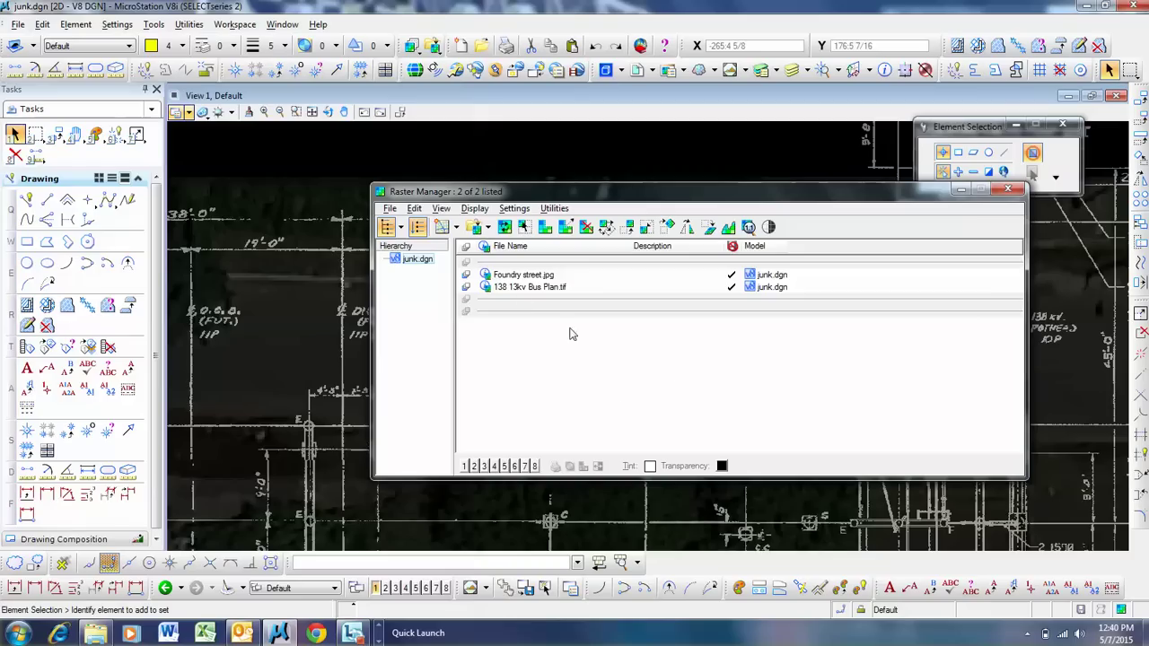
left_click(539, 288)
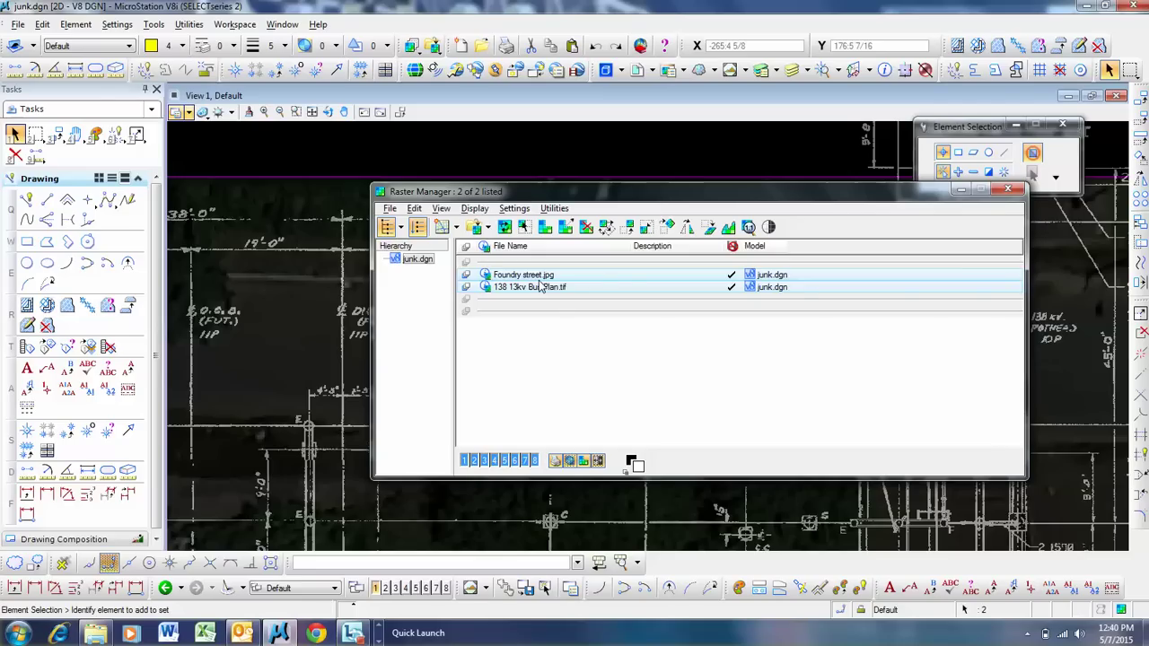
right_click(541, 287)
left_click(593, 361)
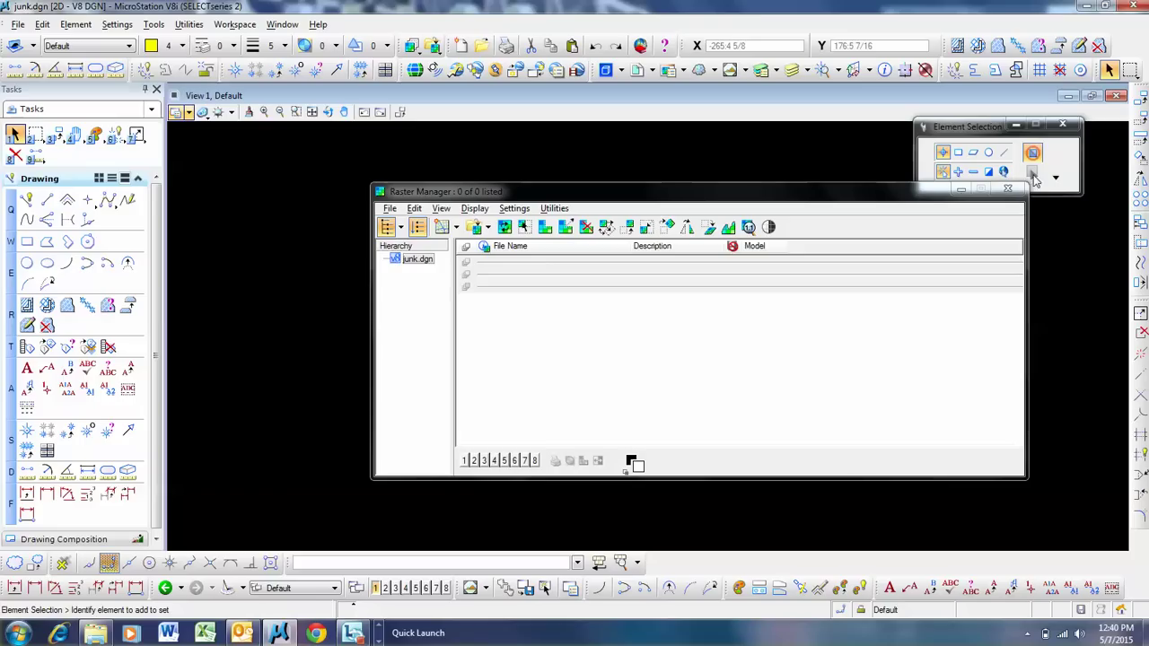
left_click(1008, 190)
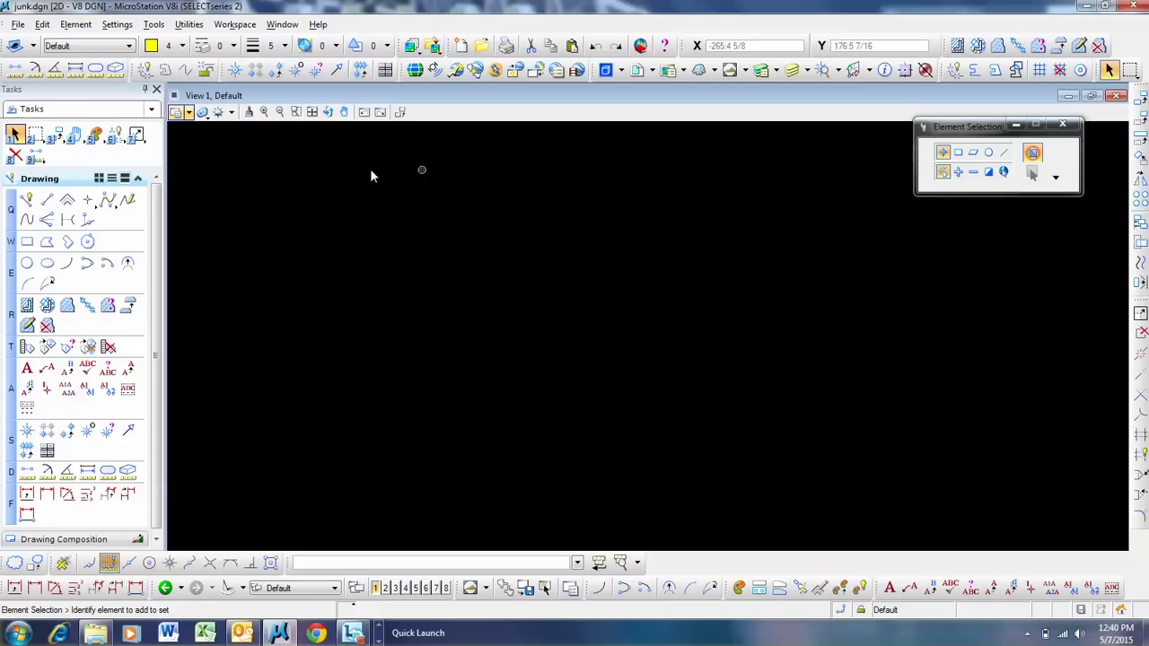
left_click(313, 113)
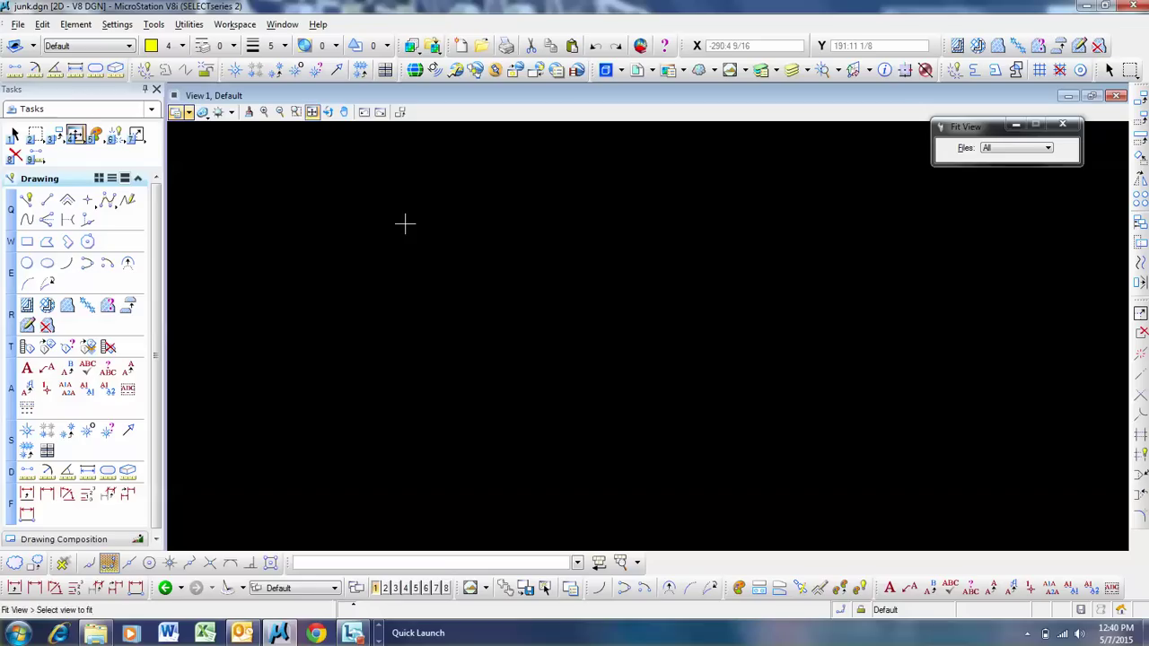
left_click(404, 223)
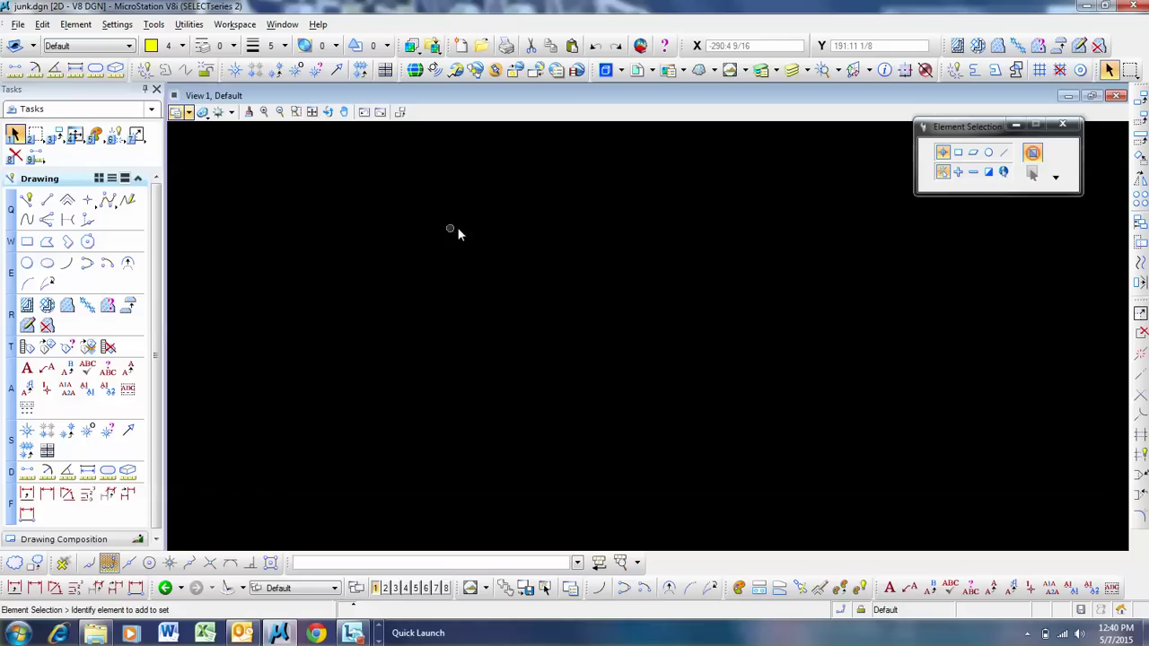
Open the recently used drawing Hardware.dgn
left_click(17, 24)
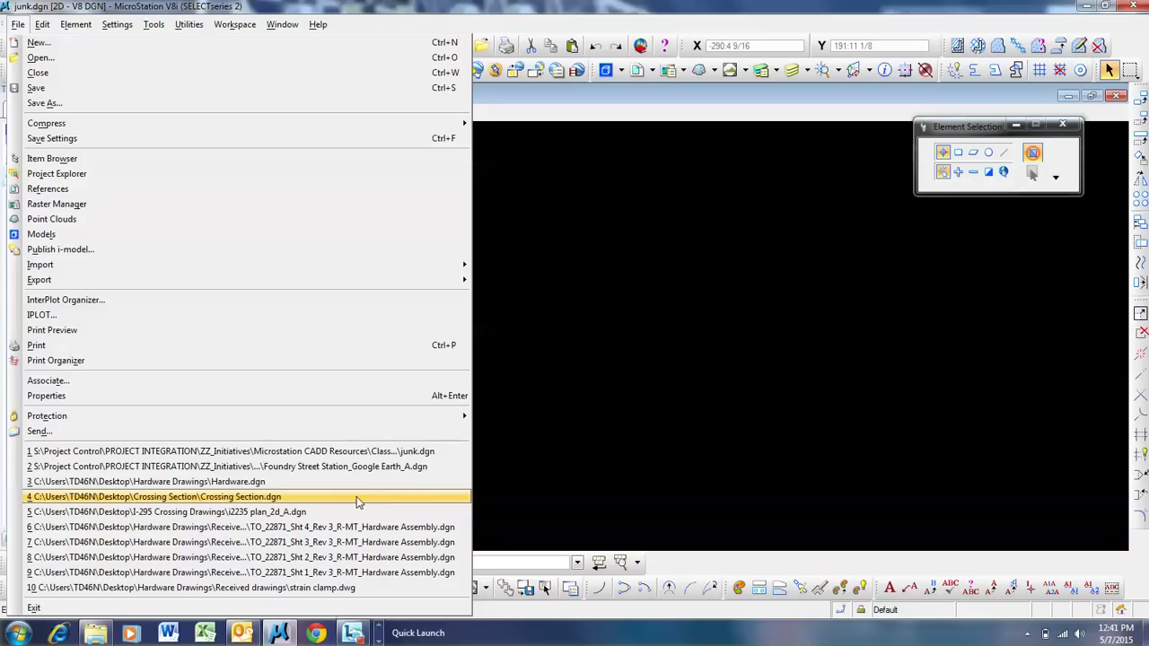
left_click(264, 484)
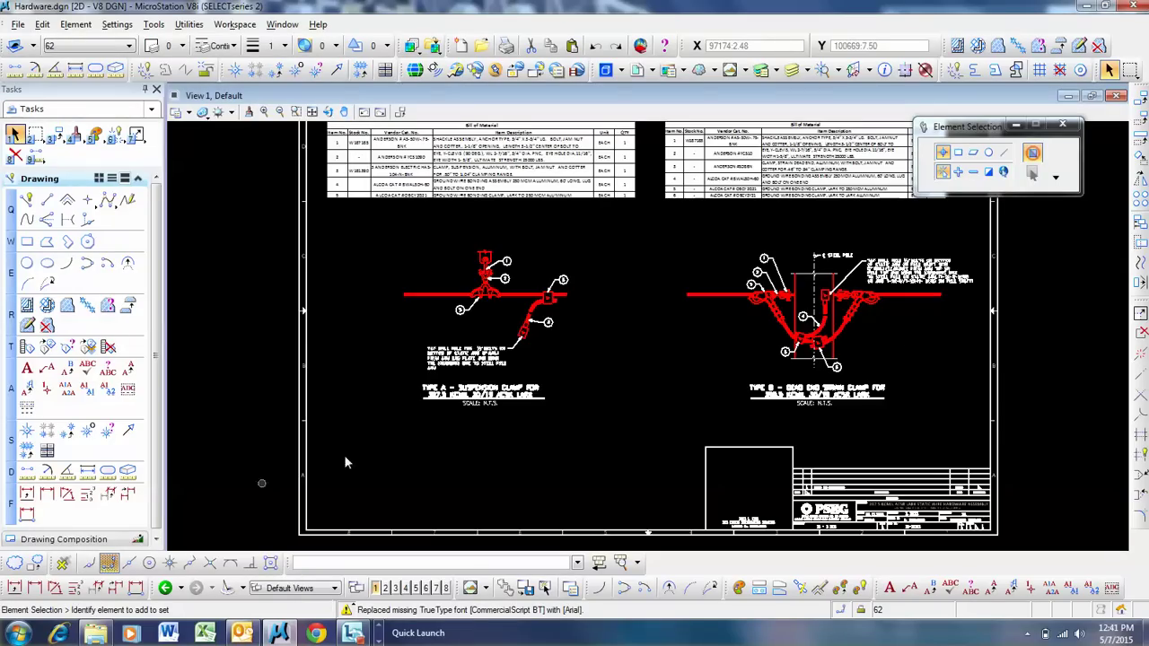
Examine the title block, the dead end strain clamp detail and the bill of material tables on the sheet
scroll(952, 521, "up", 5)
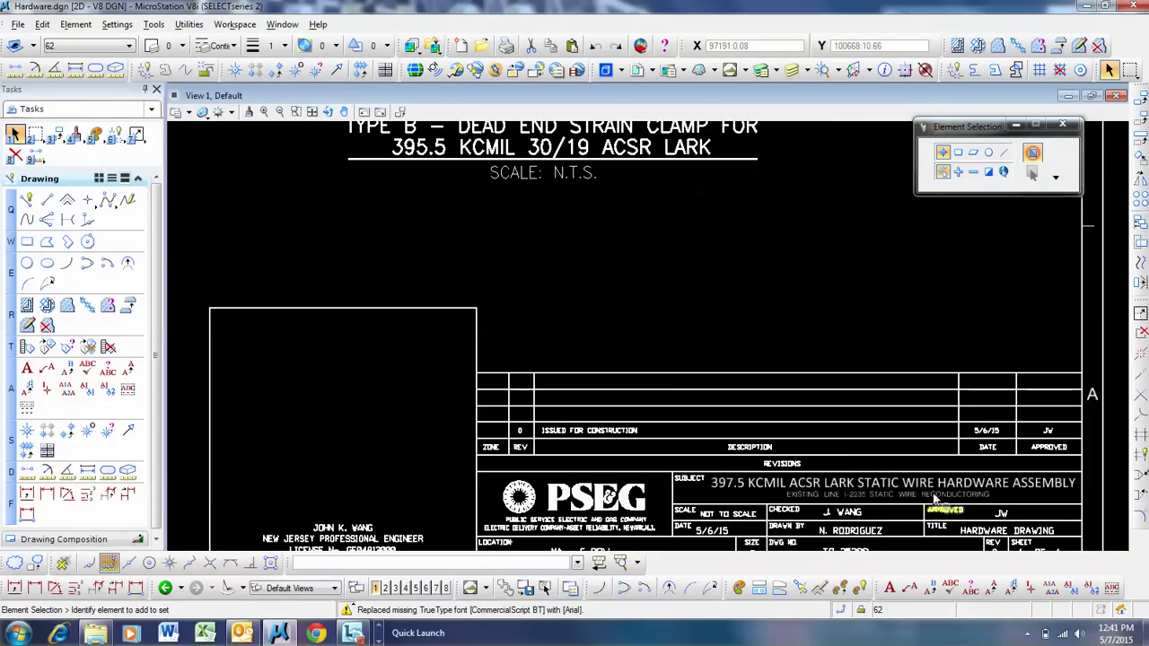
scroll(933, 512, "down", 5)
scroll(781, 241, "up", 5)
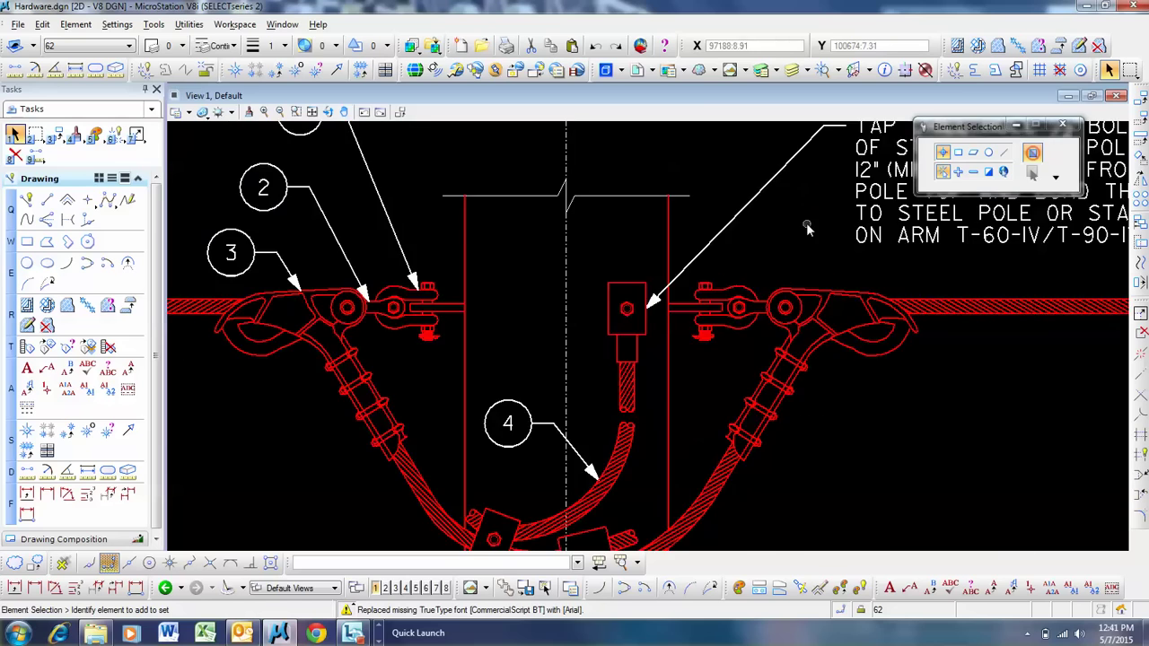
scroll(796, 234, "down", 2)
left_click(345, 112)
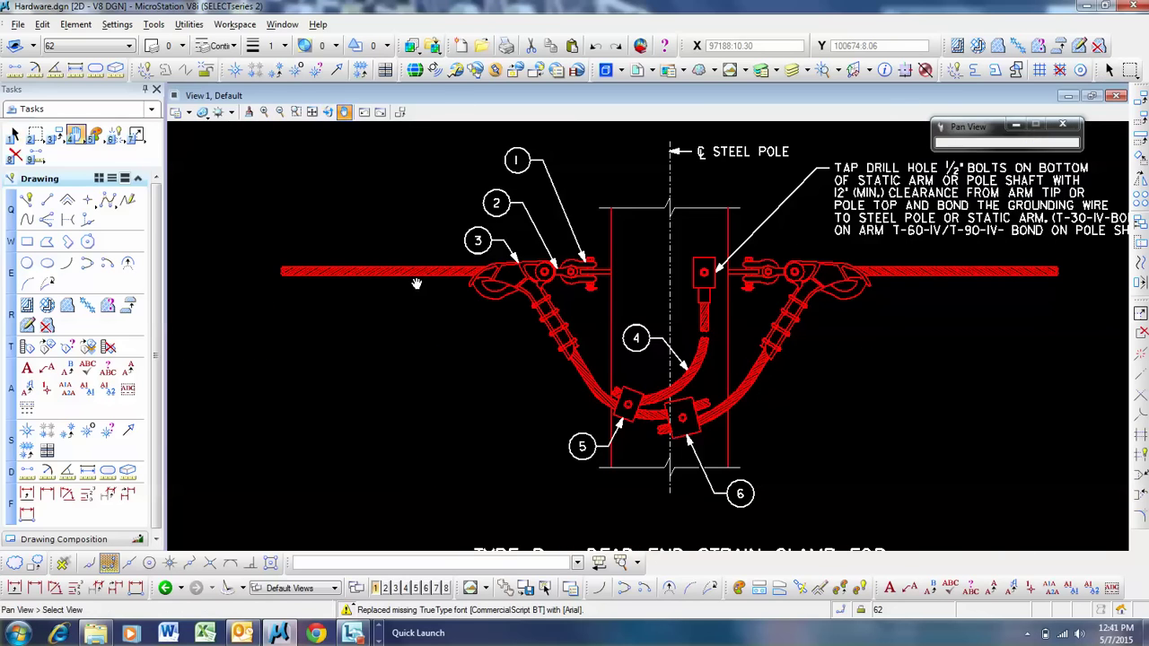
scroll(581, 286, "down", 2)
mouse_move(422, 144)
left_mouse_down()
mouse_move(710, 343)
mouse_move(728, 336)
left_mouse_up()
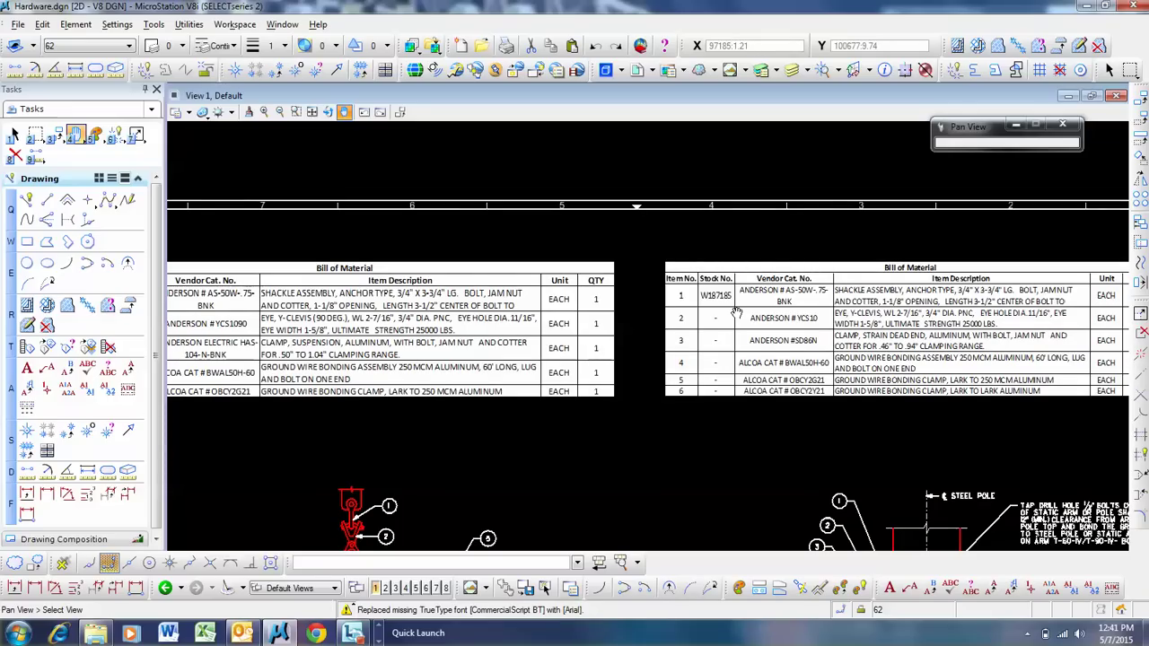
right_click(646, 260)
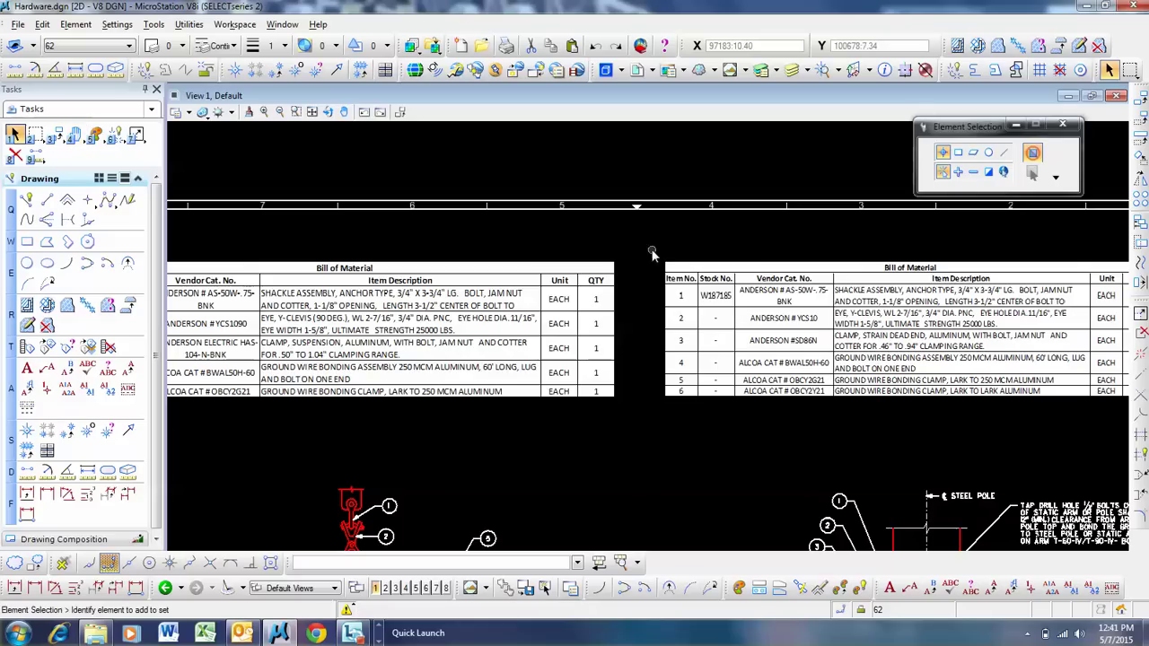
Open the embedded Excel worksheet of the Type B bill of material for review and close it again
left_click(688, 263)
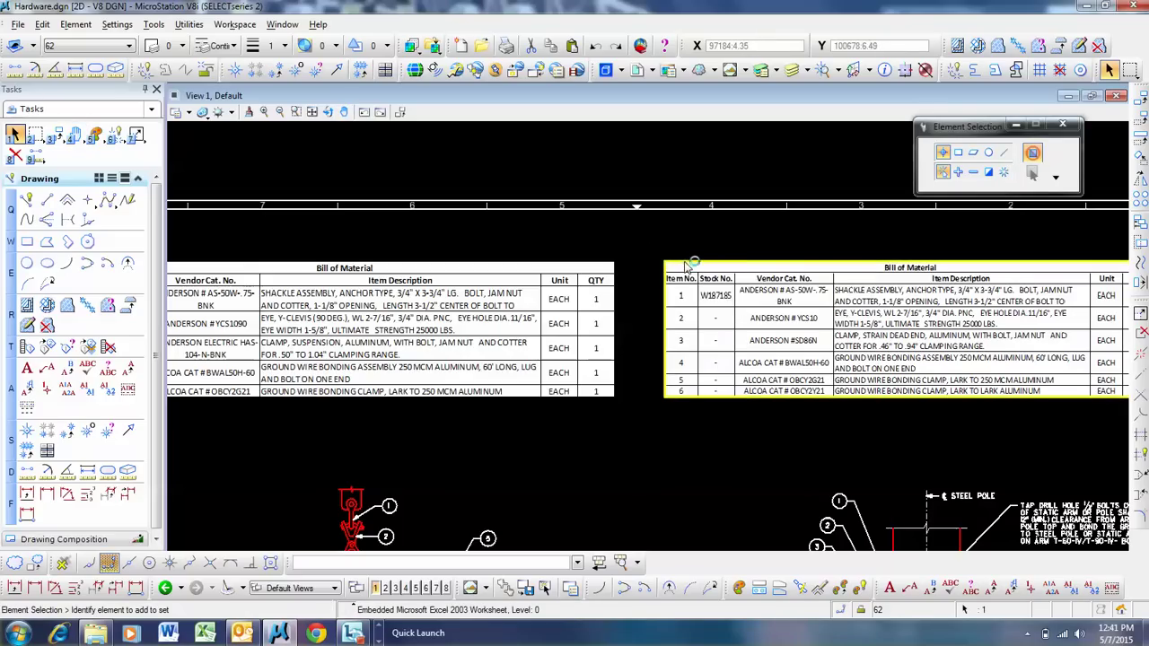
double_click(692, 266)
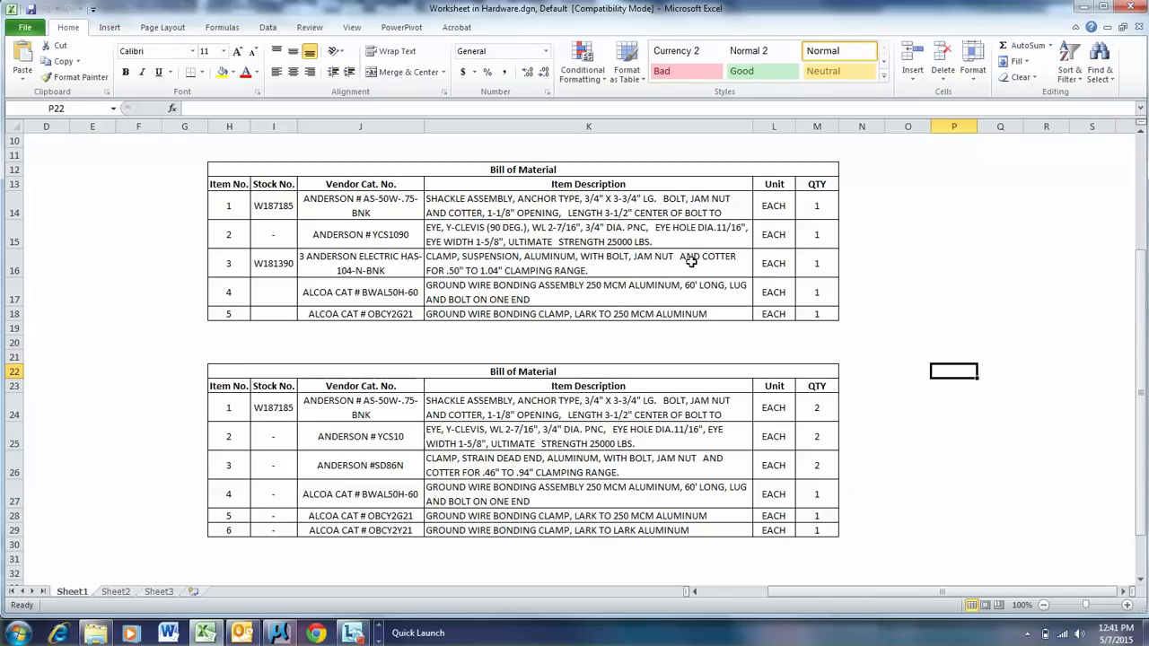
left_click(1131, 7)
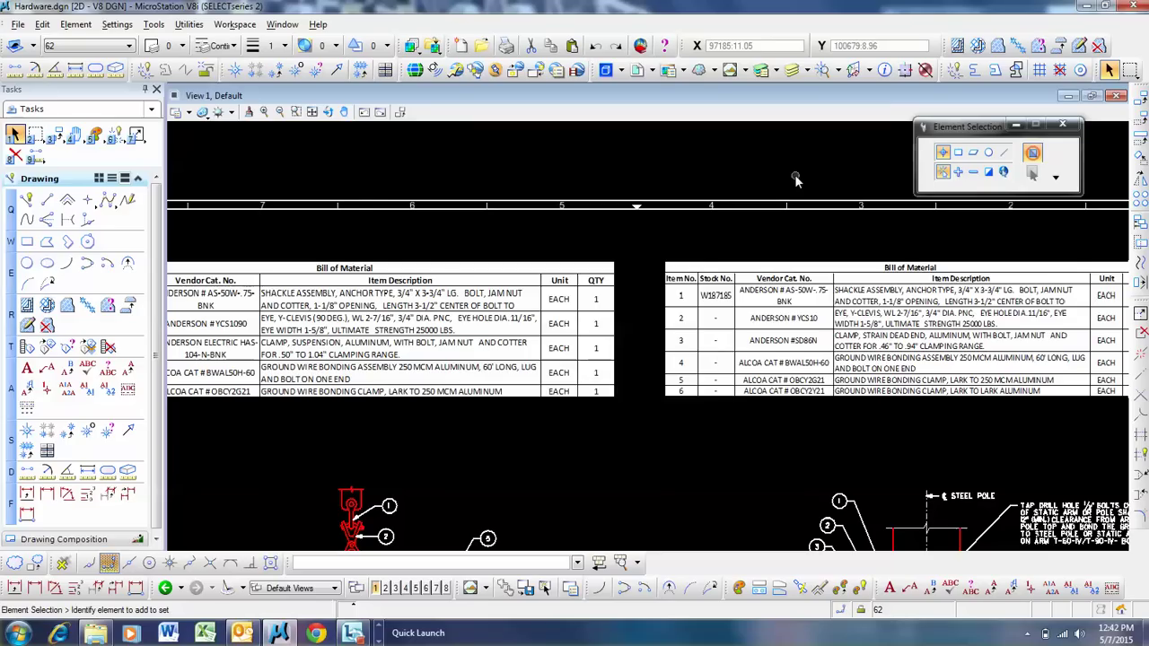
Inspect both bill of material tables on the sheet, including the item quantities
scroll(794, 179, "down", 2)
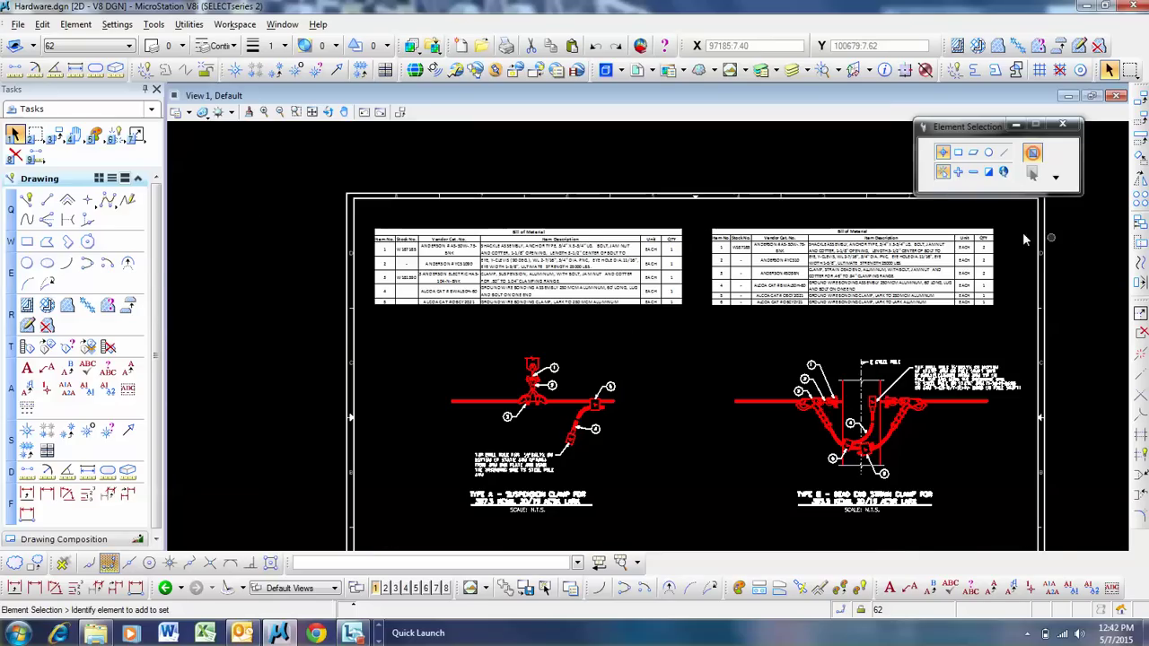
scroll(1023, 239, "up", 2)
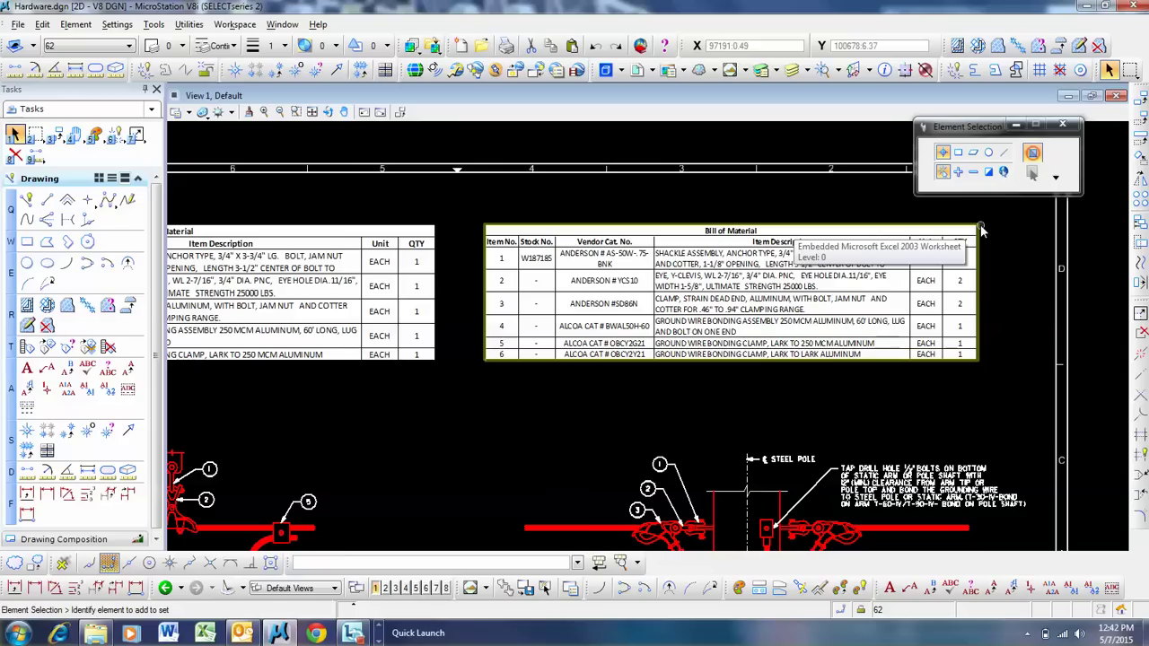
scroll(981, 231, "up", 2)
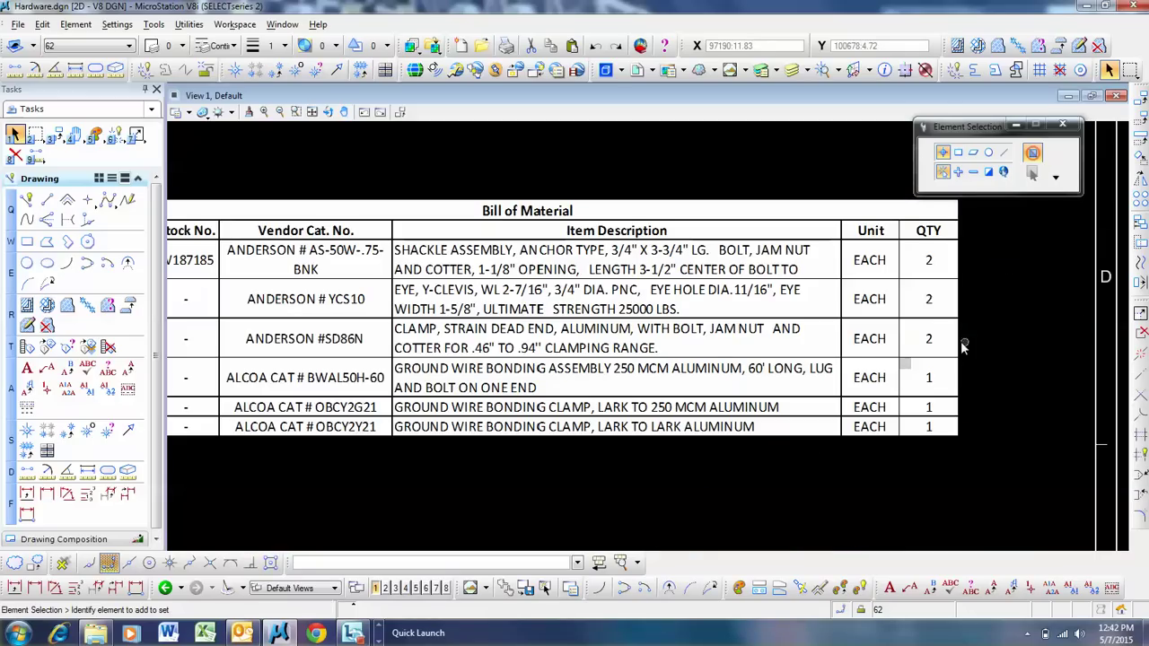
scroll(988, 340, "down", 6)
scroll(756, 315, "up", 5)
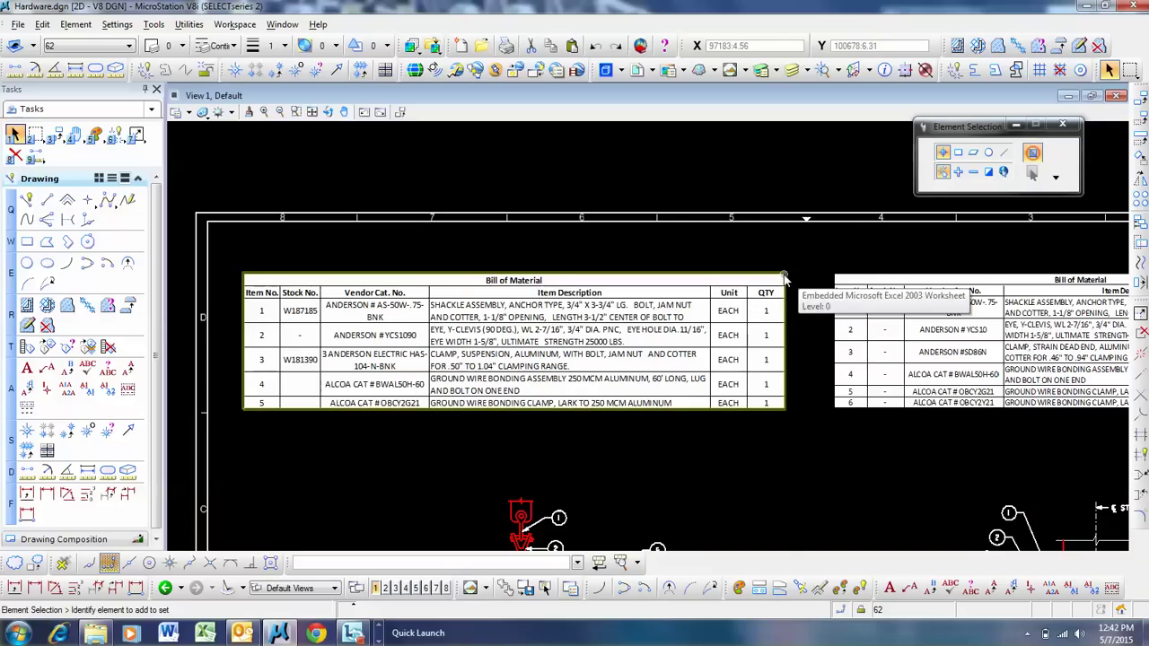
scroll(569, 231, "down", 3)
scroll(695, 225, "up", 3)
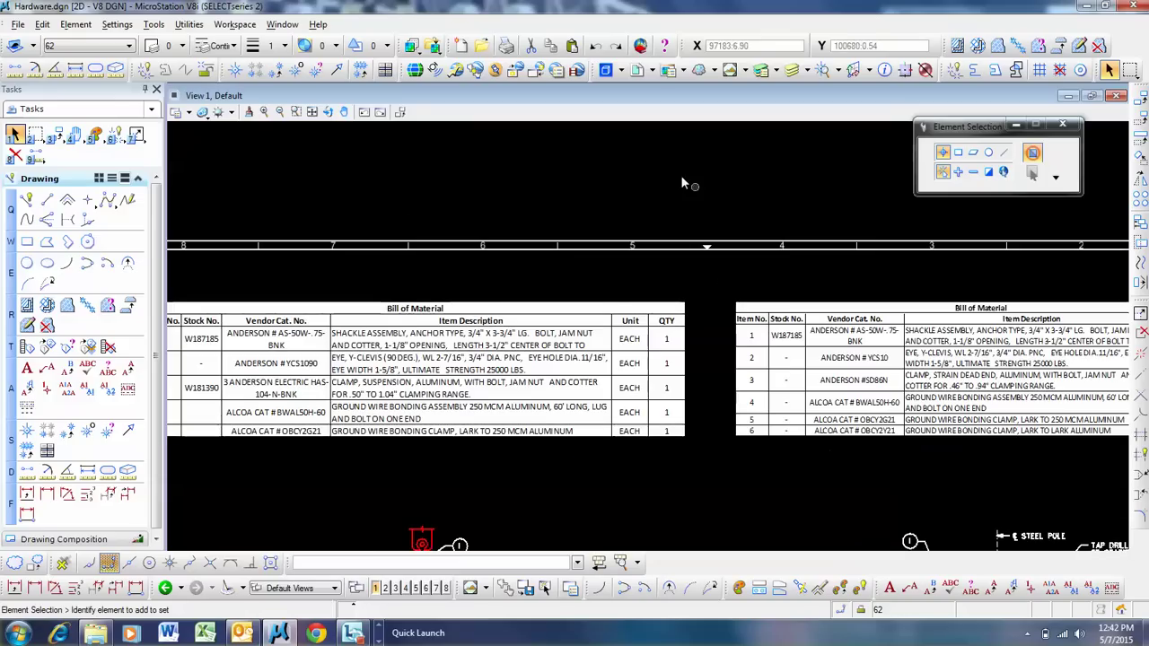
Open the embedded Excel worksheet of the Type A suspension clamp bill of material
scroll(682, 183, "down", 2)
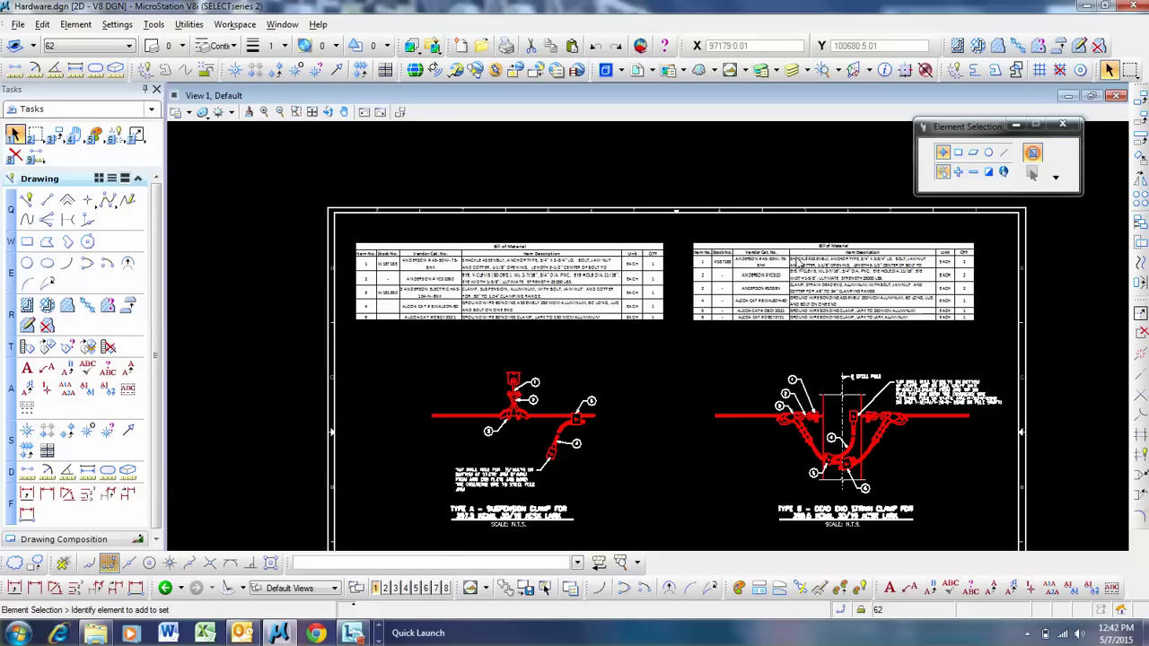
scroll(769, 258, "up", 2)
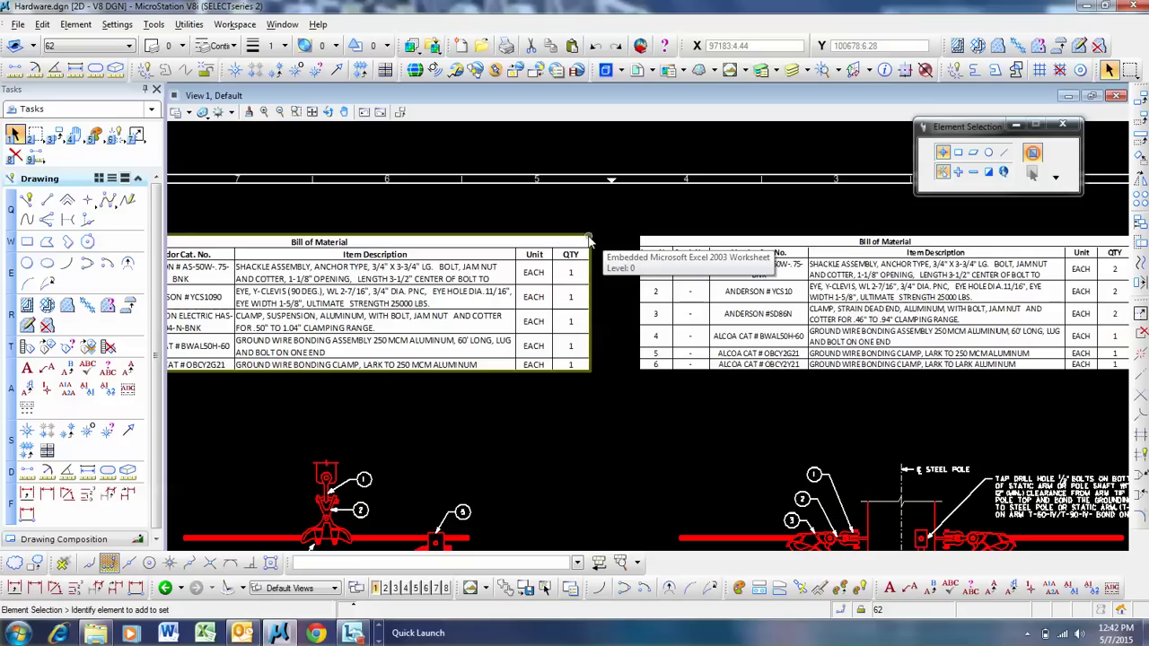
left_click(589, 239)
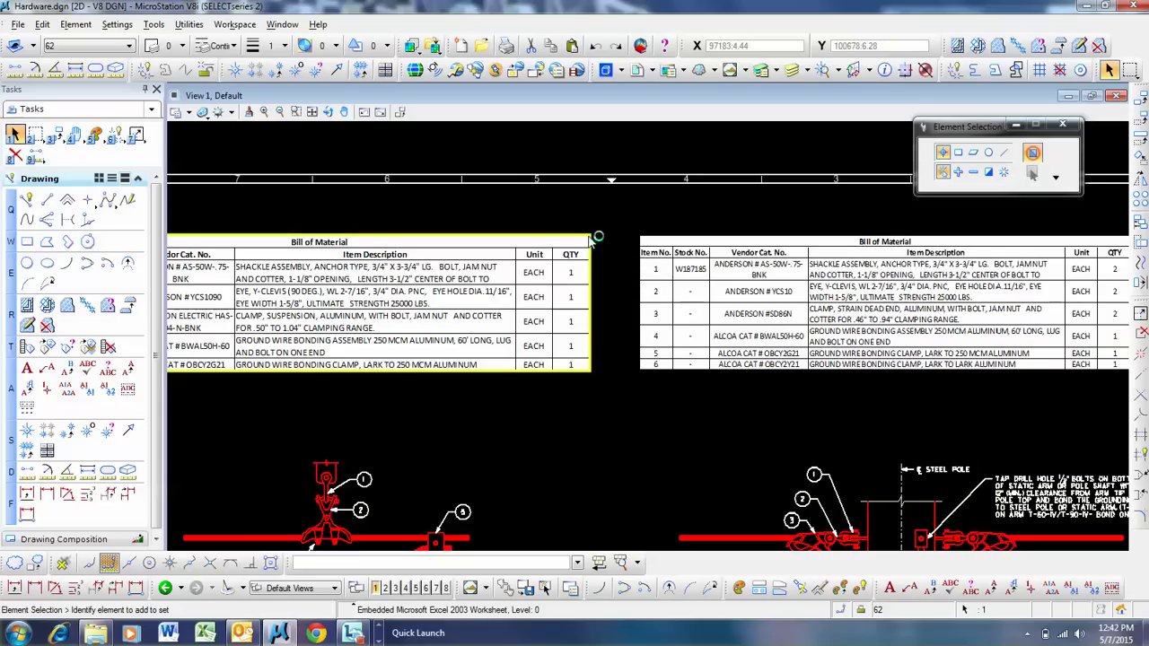
double_click(589, 240)
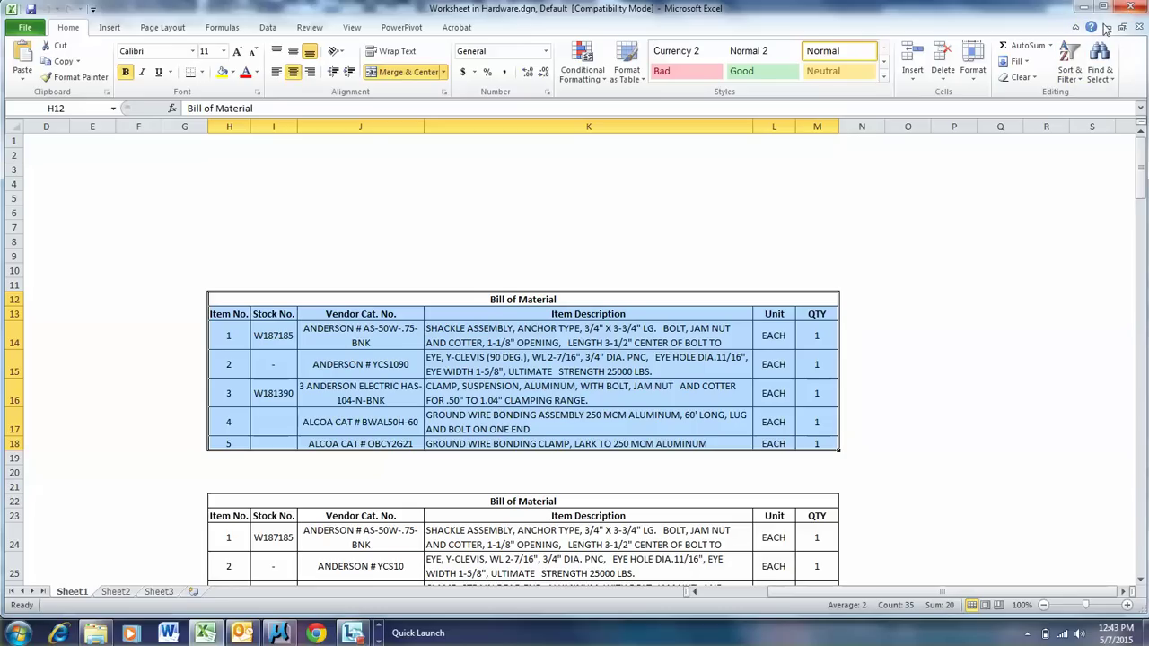
left_click(889, 314)
scroll(919, 295, "down", 2)
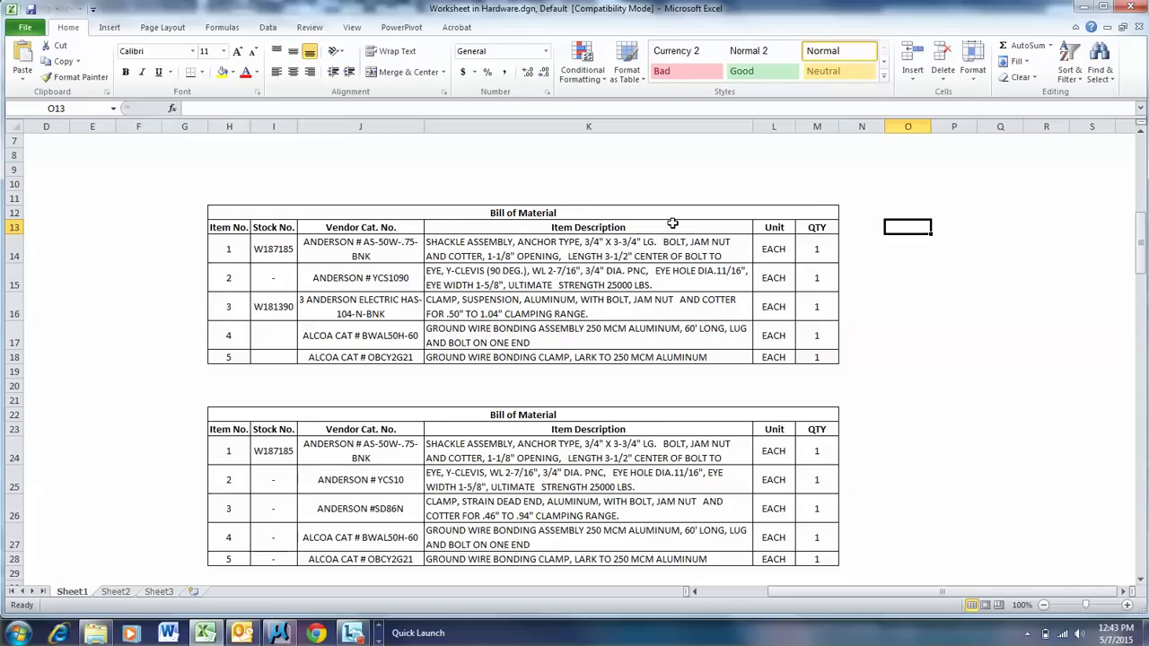
Copy the upper Bill of Material table, cells H12 through M18, in the embedded worksheet
left_click(226, 211)
left_click_drag(225, 211, 803, 357)
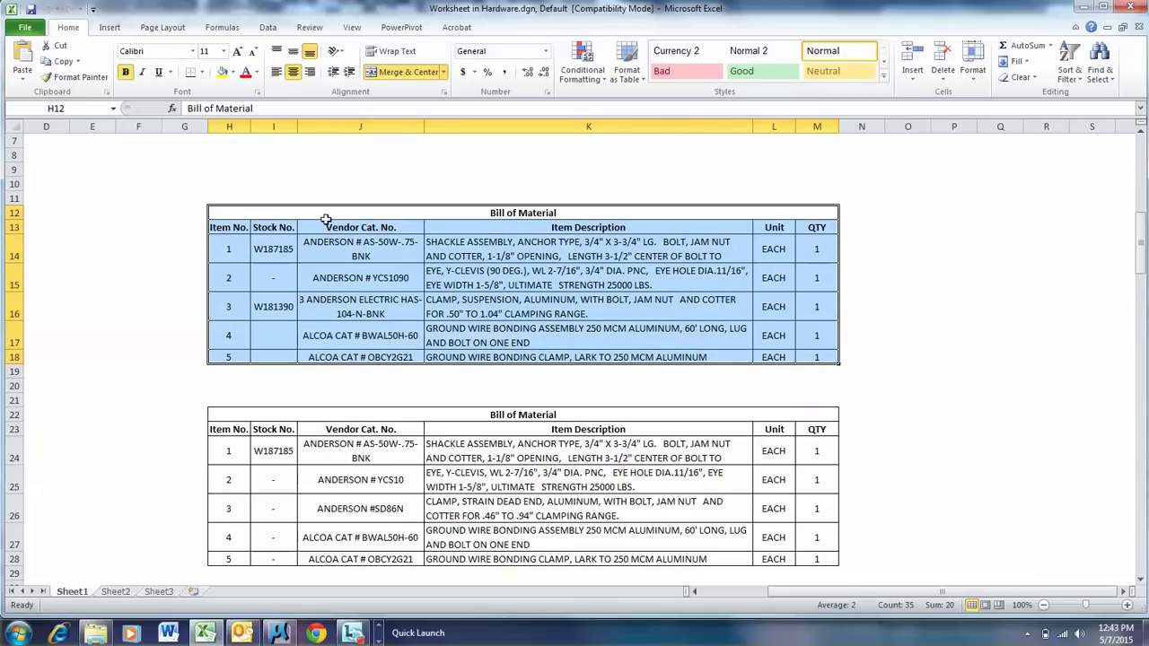
left_click(969, 328)
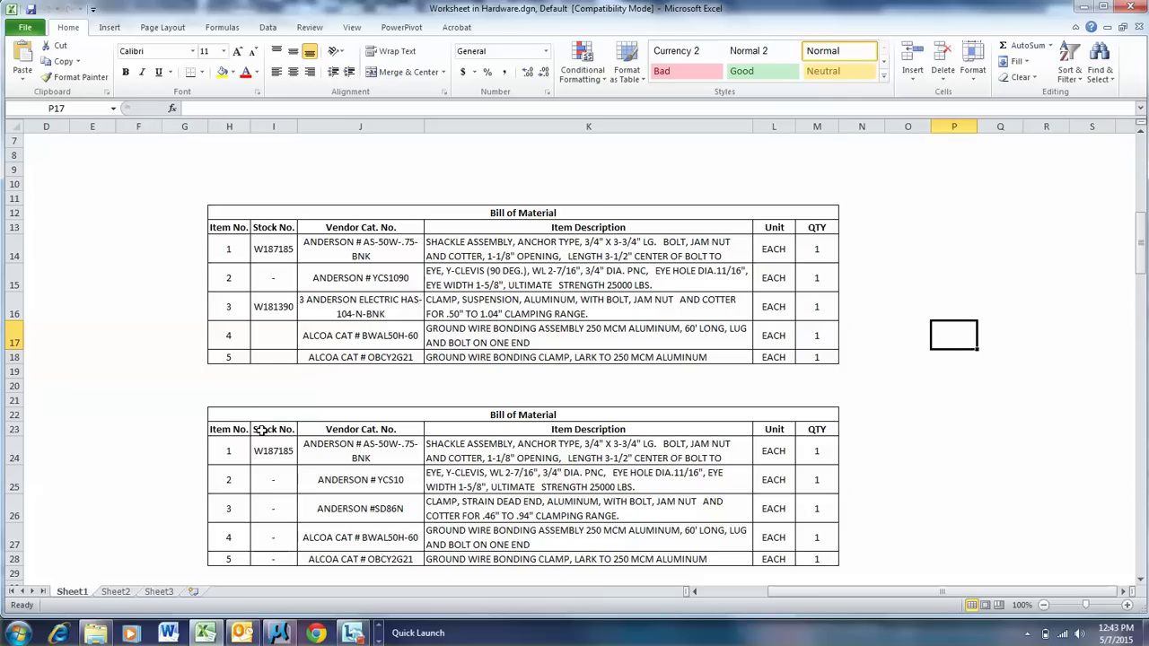
left_click_drag(224, 216, 815, 395)
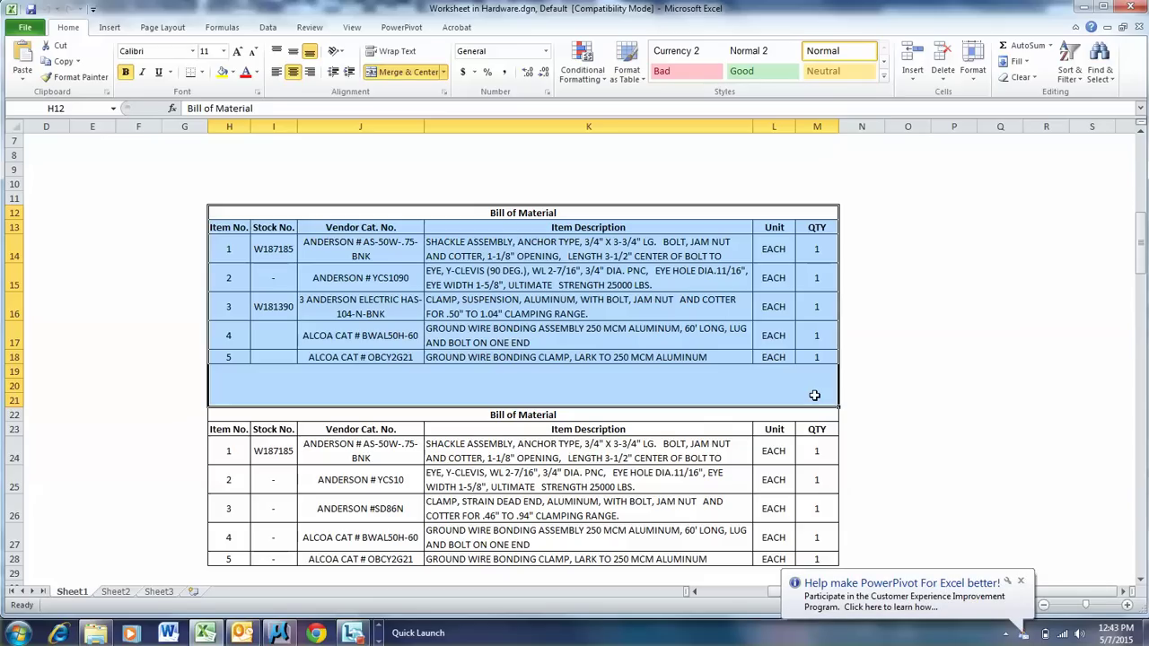
left_click(907, 371)
left_click_drag(239, 212, 830, 361)
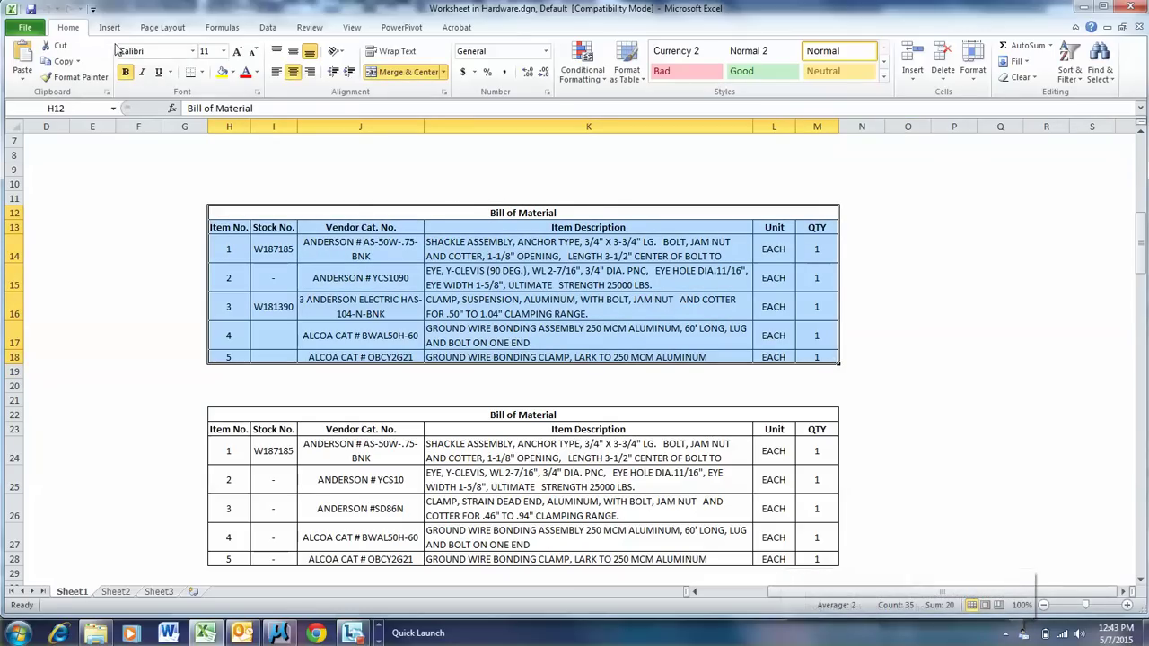
left_click(65, 62)
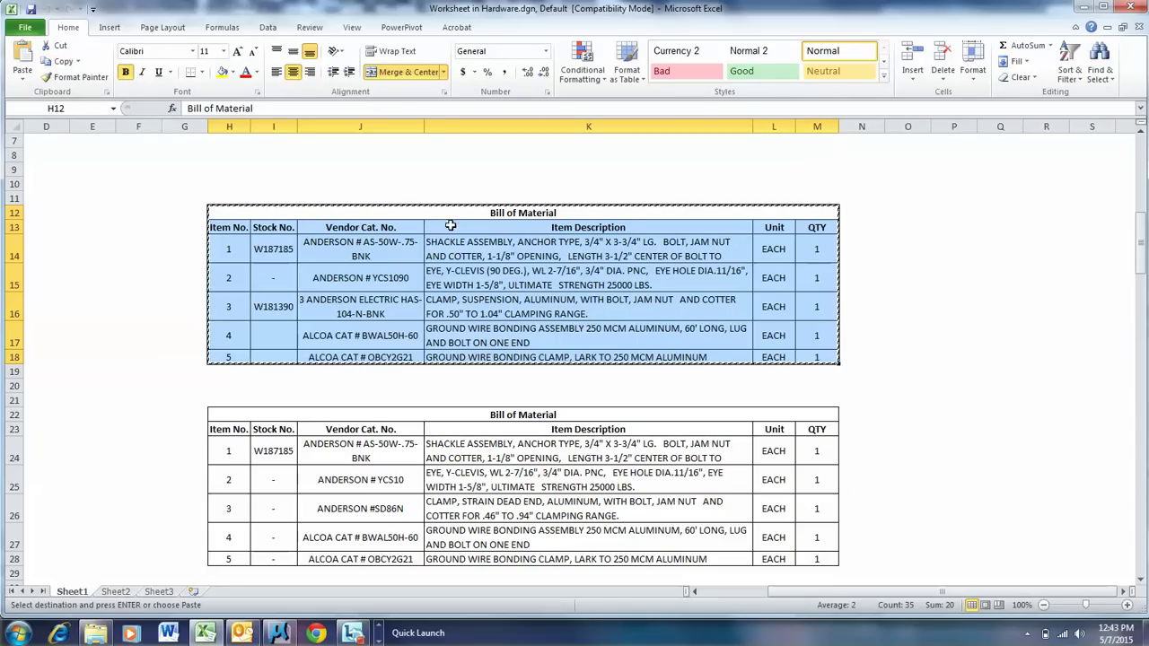
Switch back to MicroStation and paste the copied table as an Embedded Microsoft Excel 2003 Worksheet by corners in the empty area beside the sheet
left_click(1082, 8)
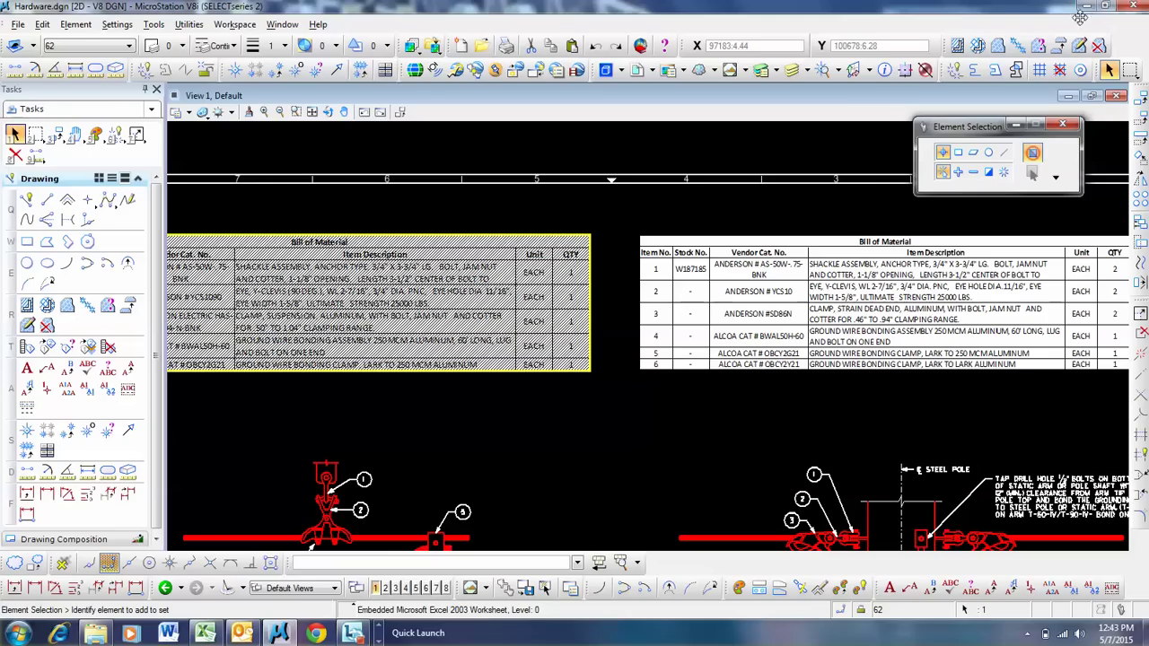
scroll(880, 345, "down", 2)
scroll(879, 345, "down", 2)
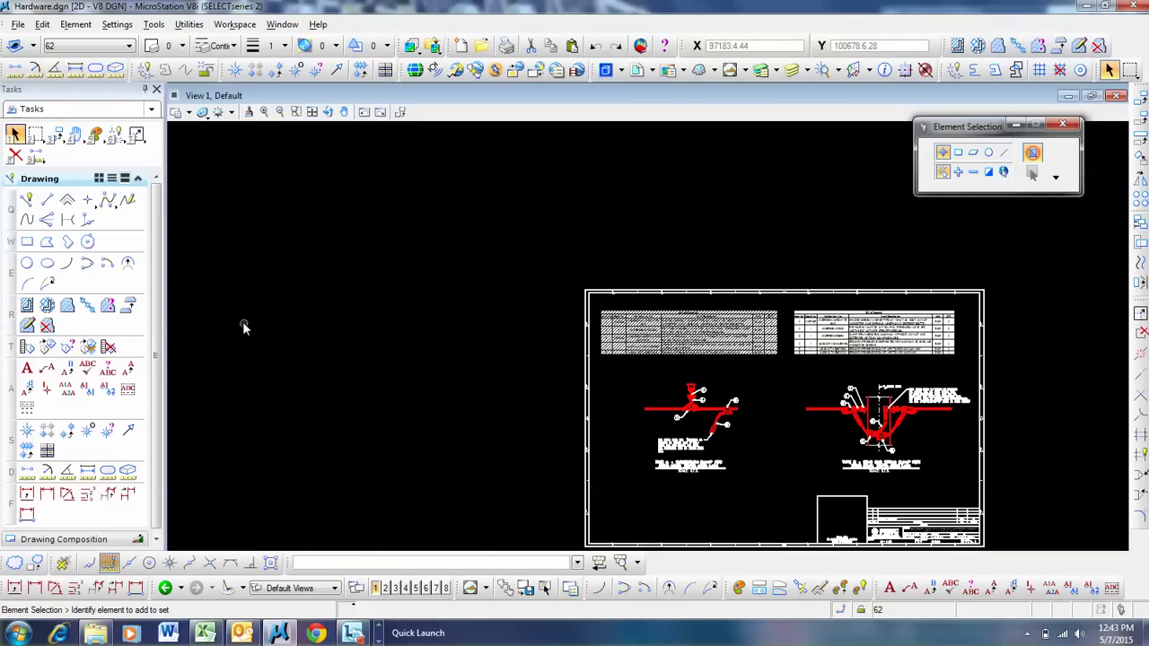
left_click(43, 25)
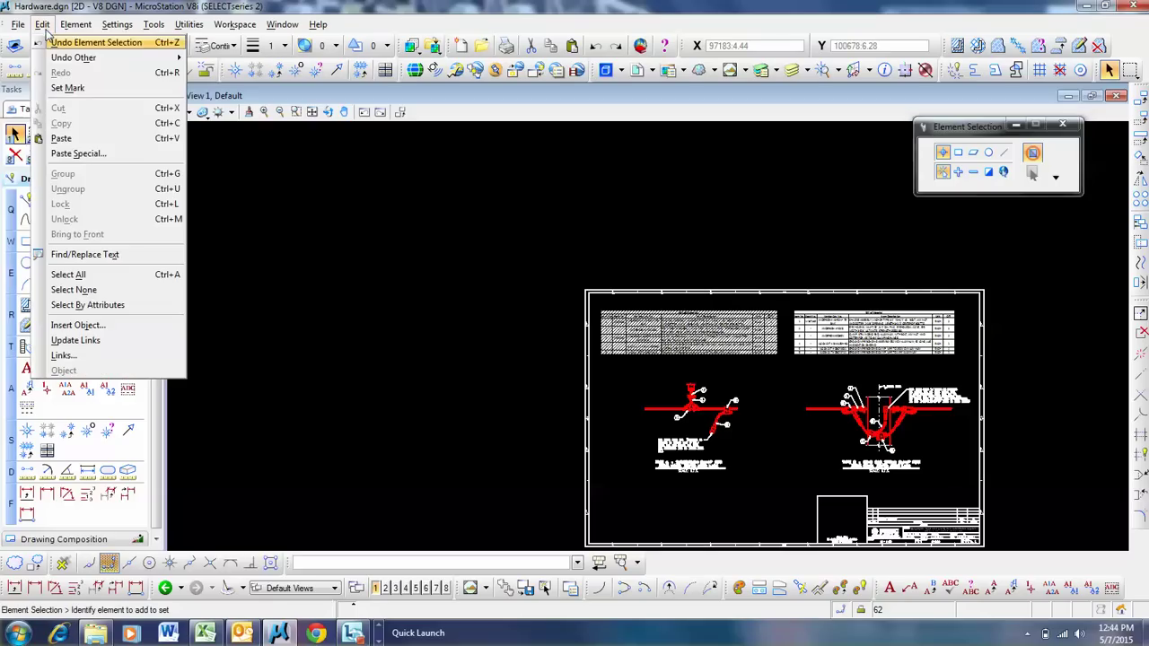
left_click(89, 155)
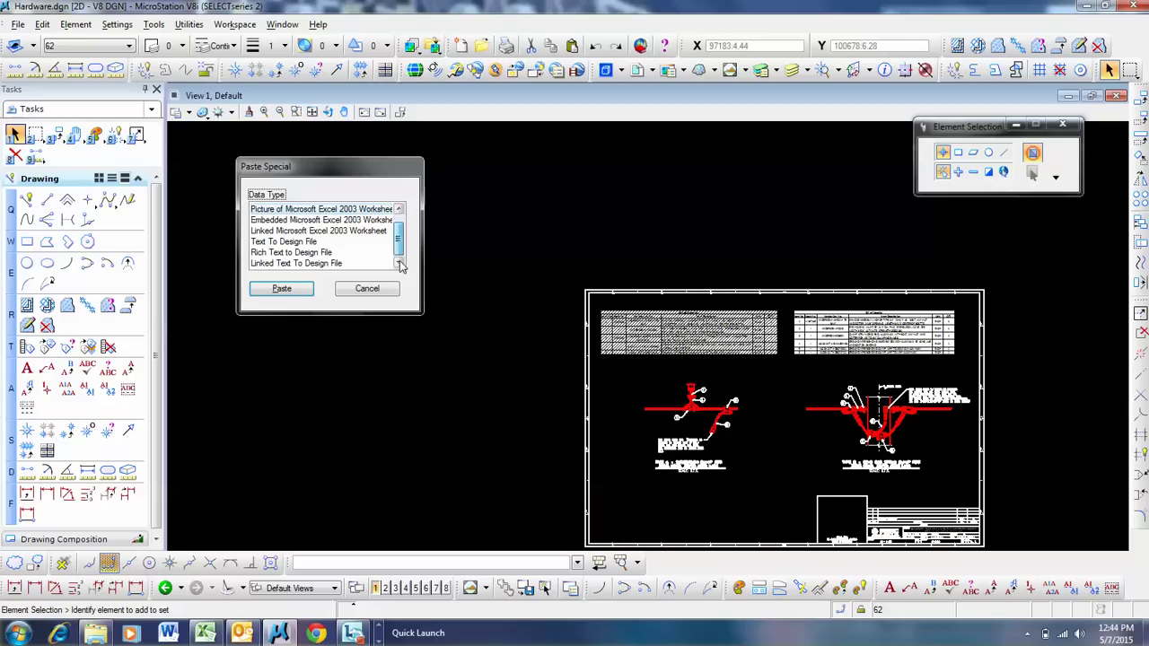
left_click(360, 224)
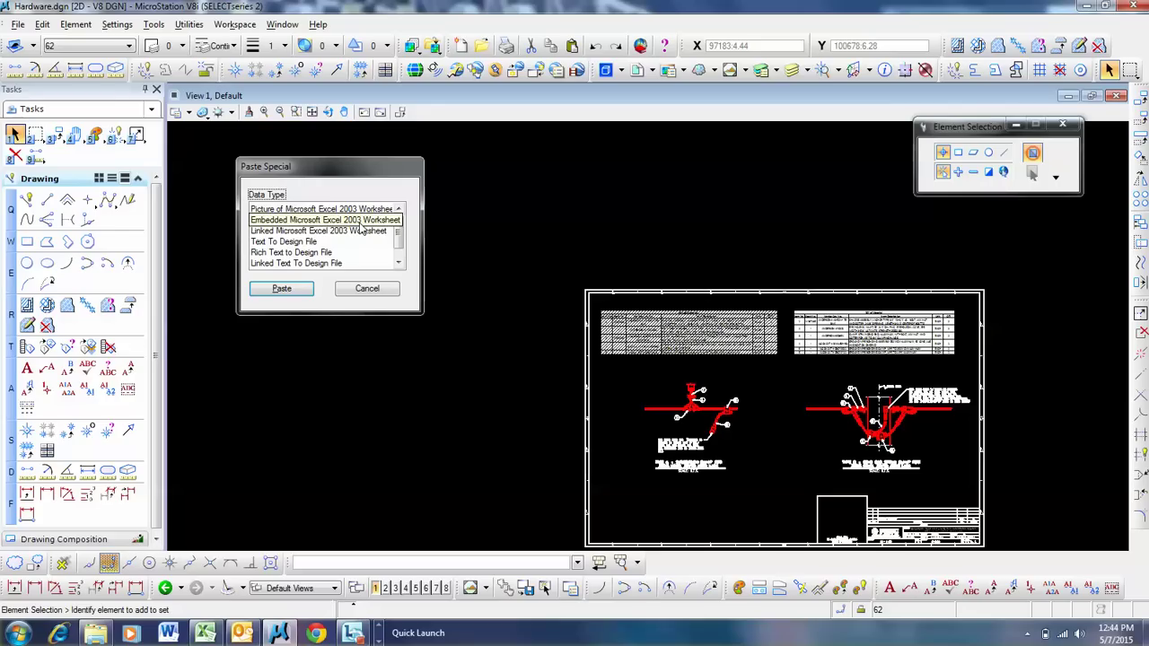
left_click(360, 233)
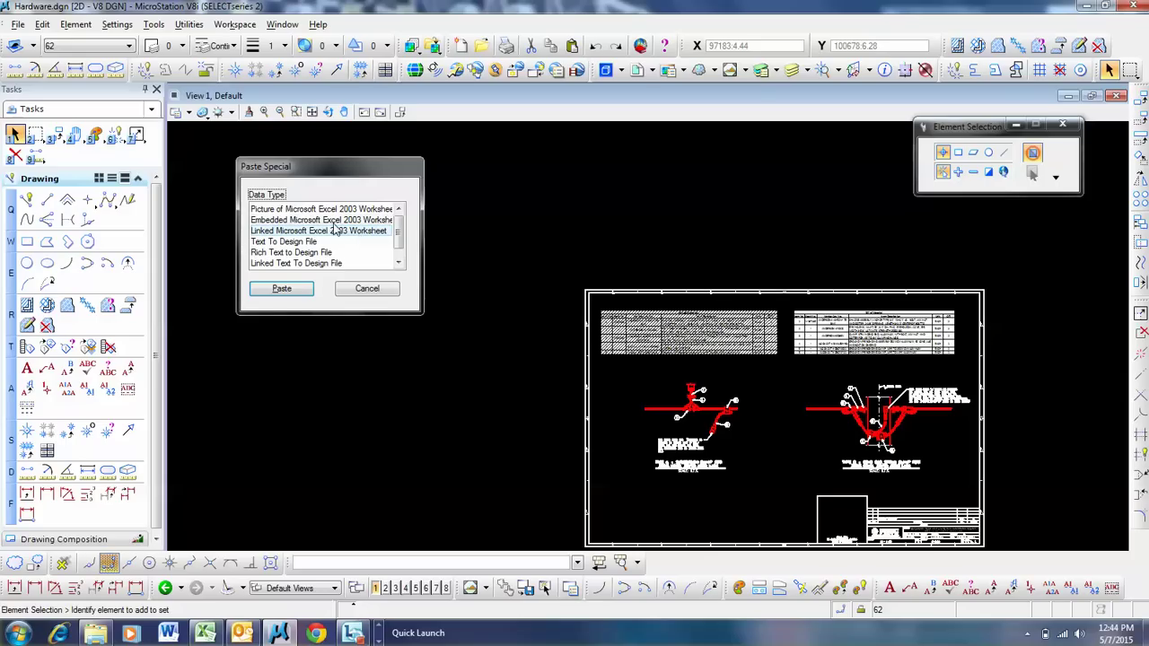
left_click(335, 221)
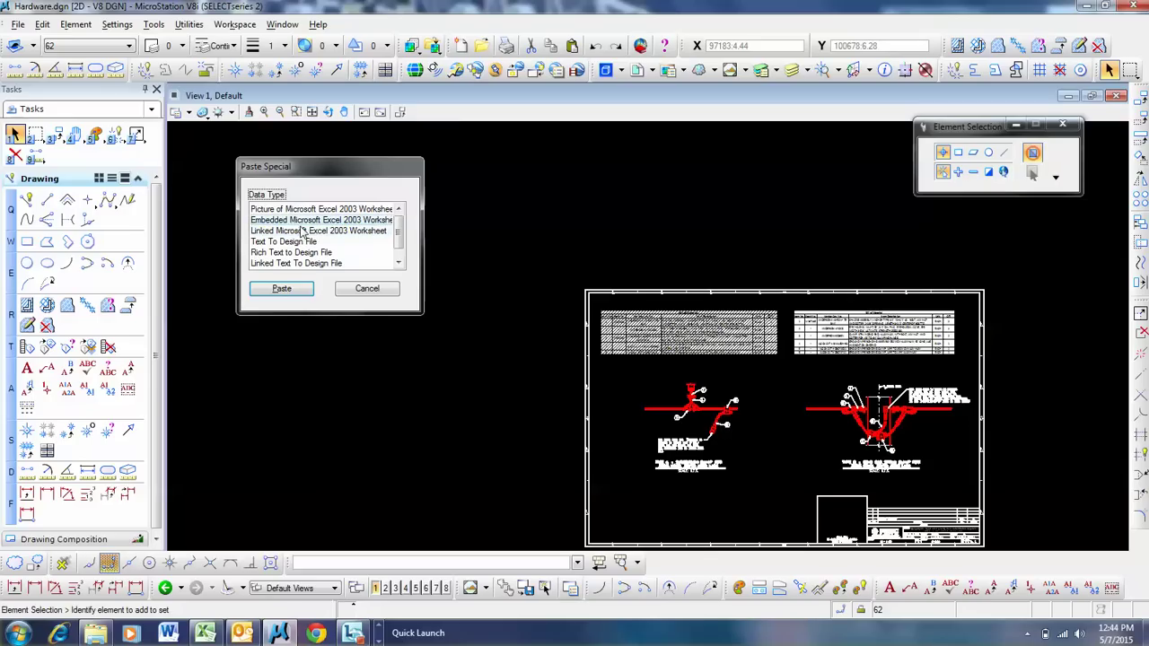
left_click(286, 287)
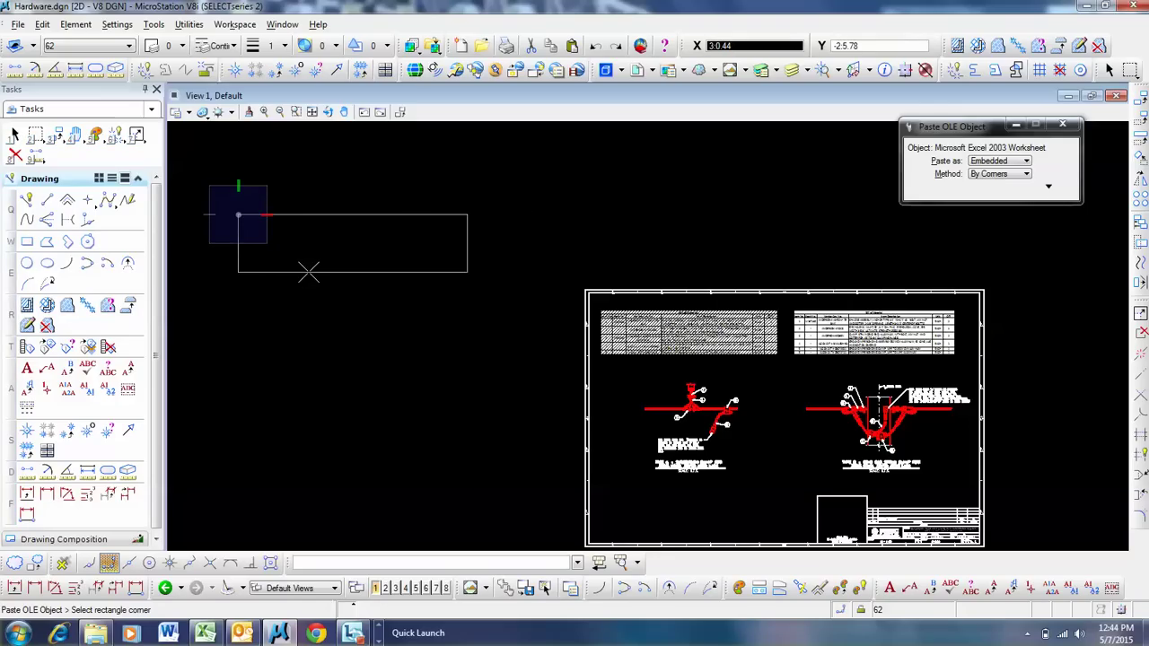
left_click(311, 289)
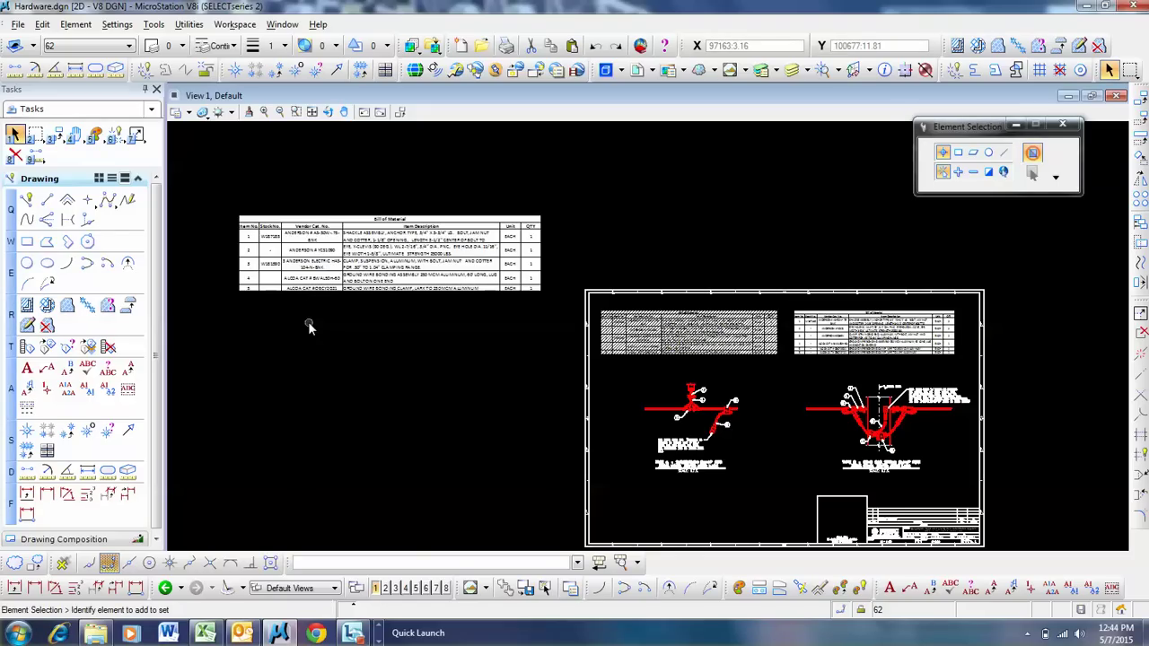
Try scaling the pasted bill of material table with an active scale of 0.5 in X and Y, and undo it
scroll(390, 251, "up", 3)
scroll(461, 257, "down", 3)
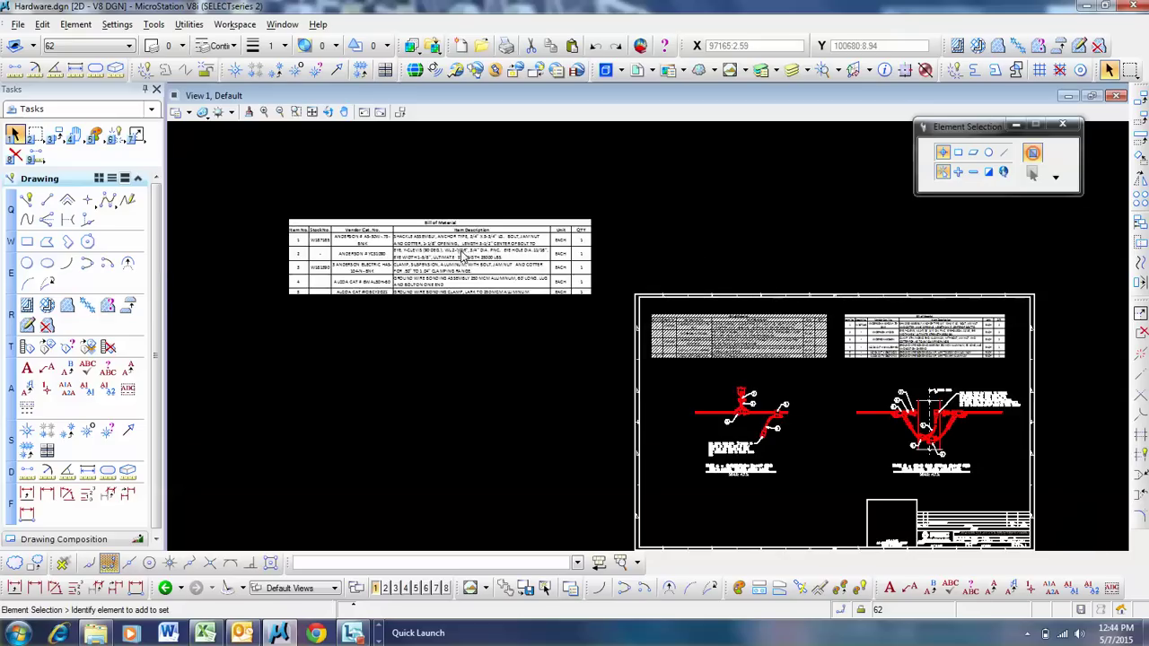
scroll(308, 225, "up", 2)
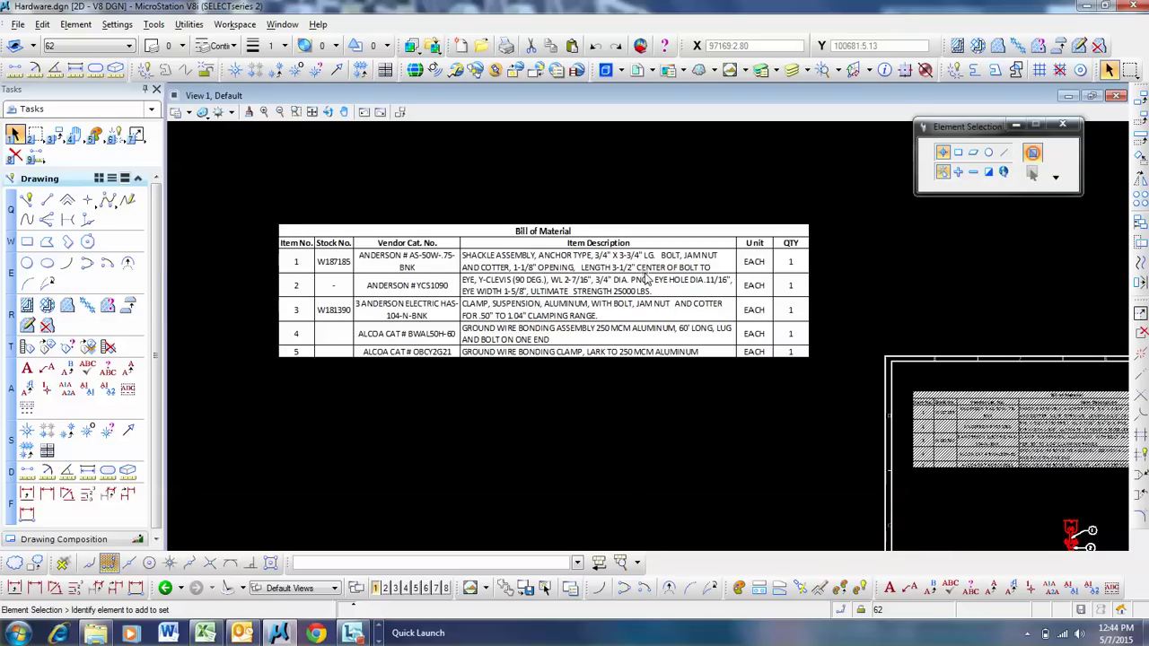
left_click(1140, 142)
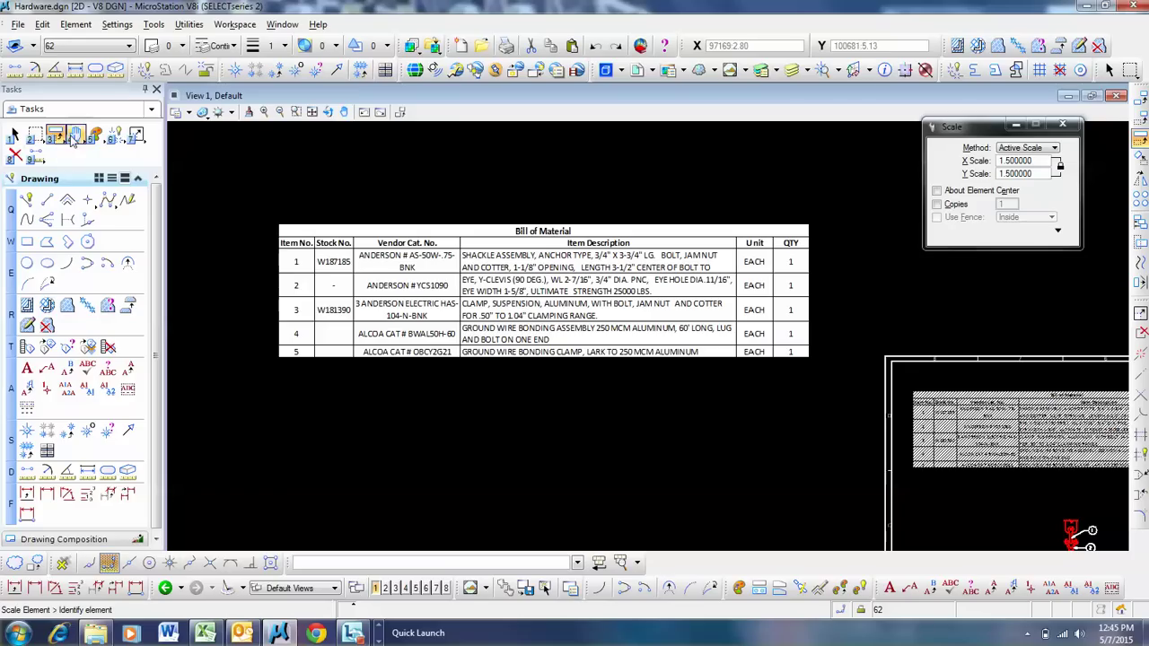
left_click(55, 135)
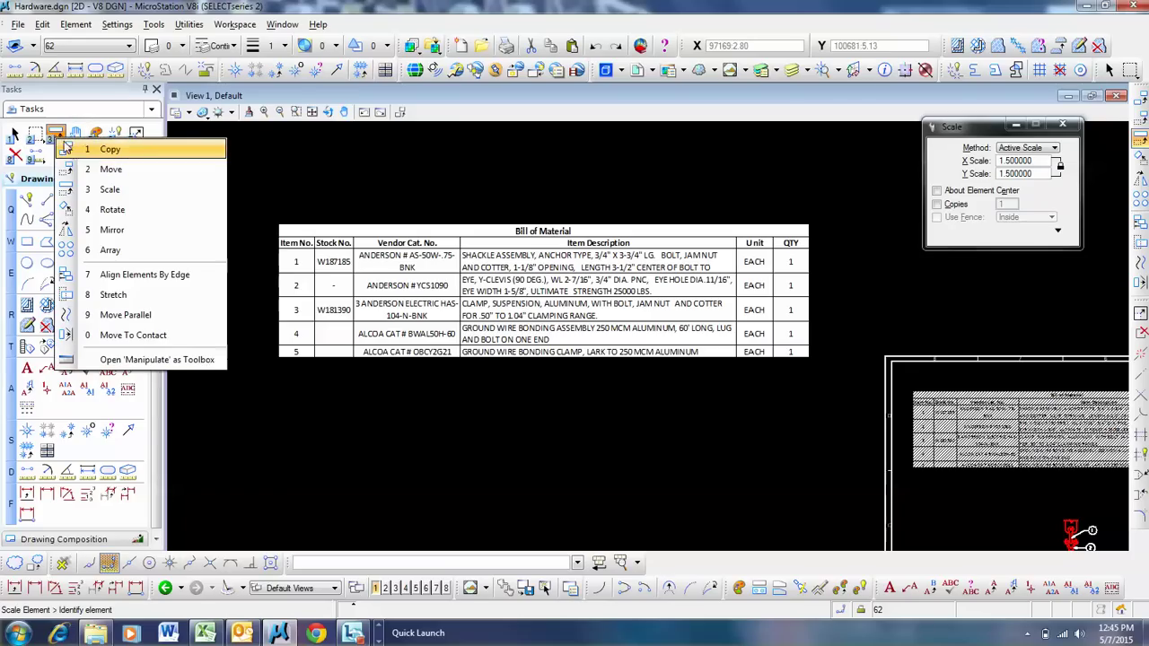
left_click(97, 196)
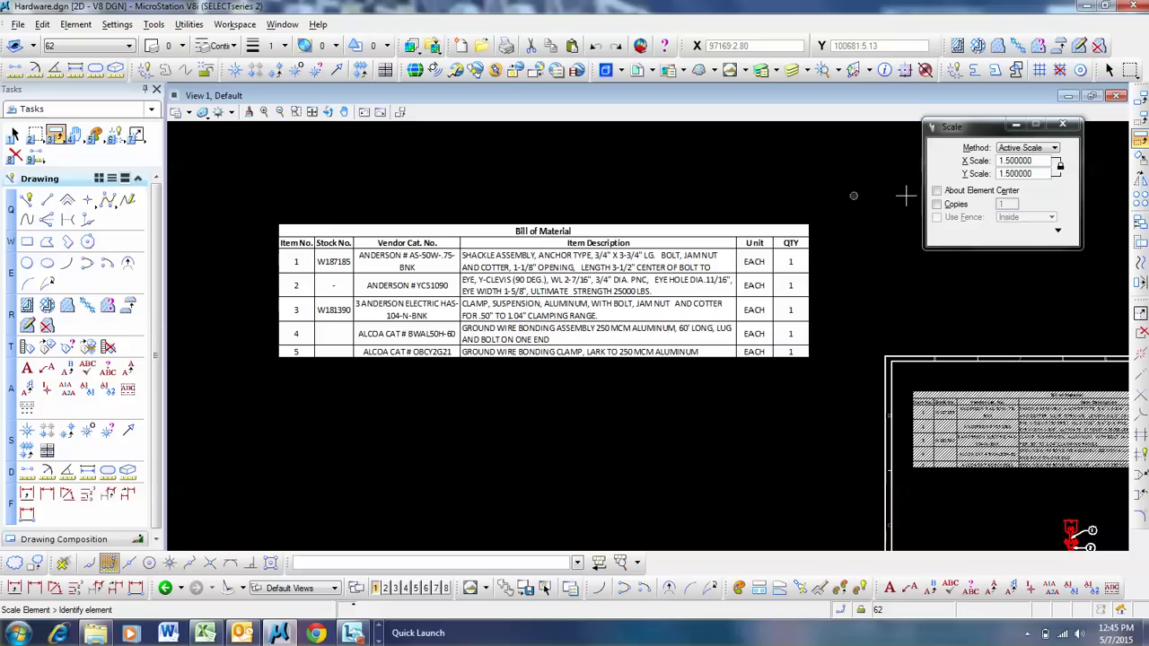
left_click(1032, 162)
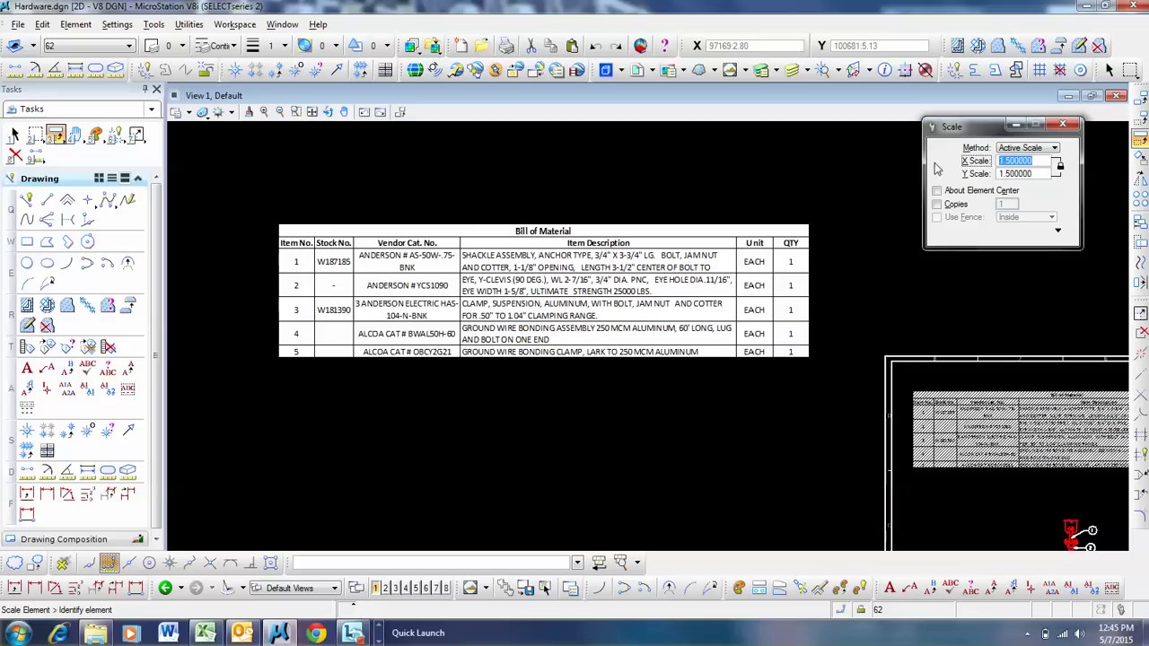
type("1")
key("Tab")
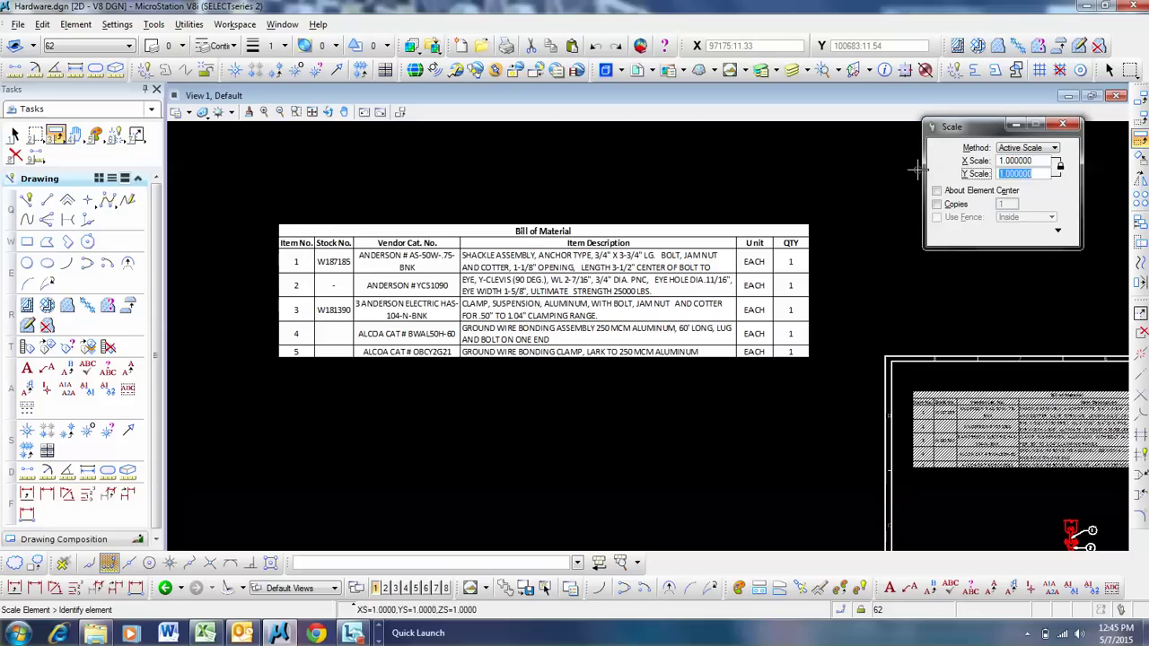
key("BackSpace")
type(".5")
key("Return")
left_click(745, 220)
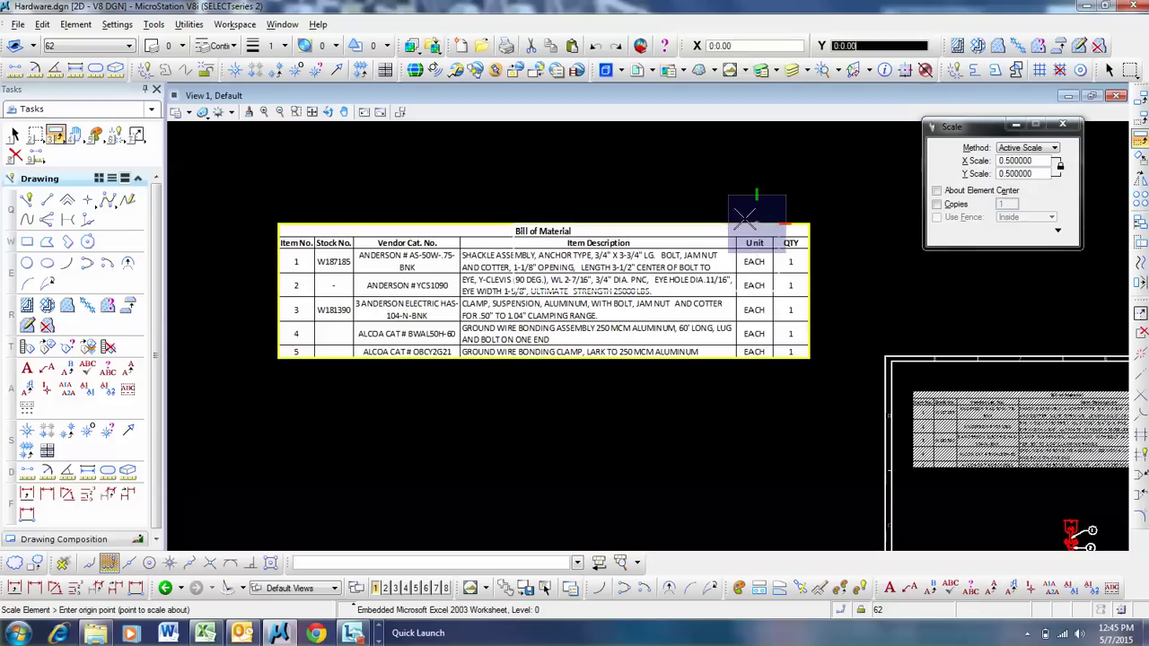
left_click(443, 166)
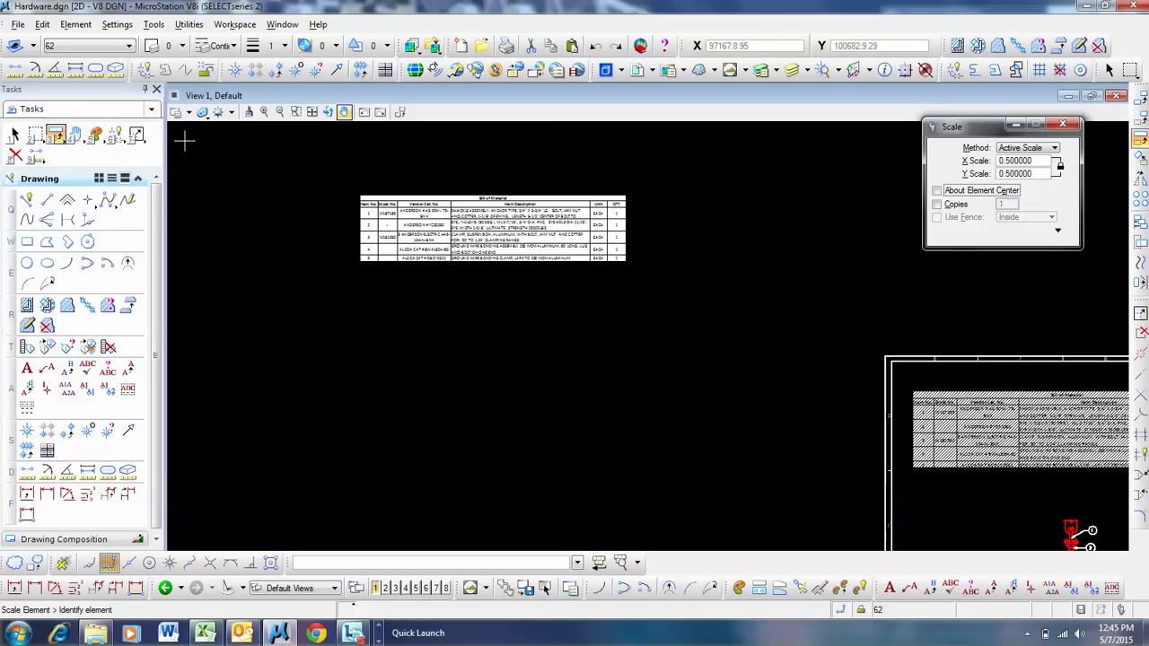
left_click(600, 50)
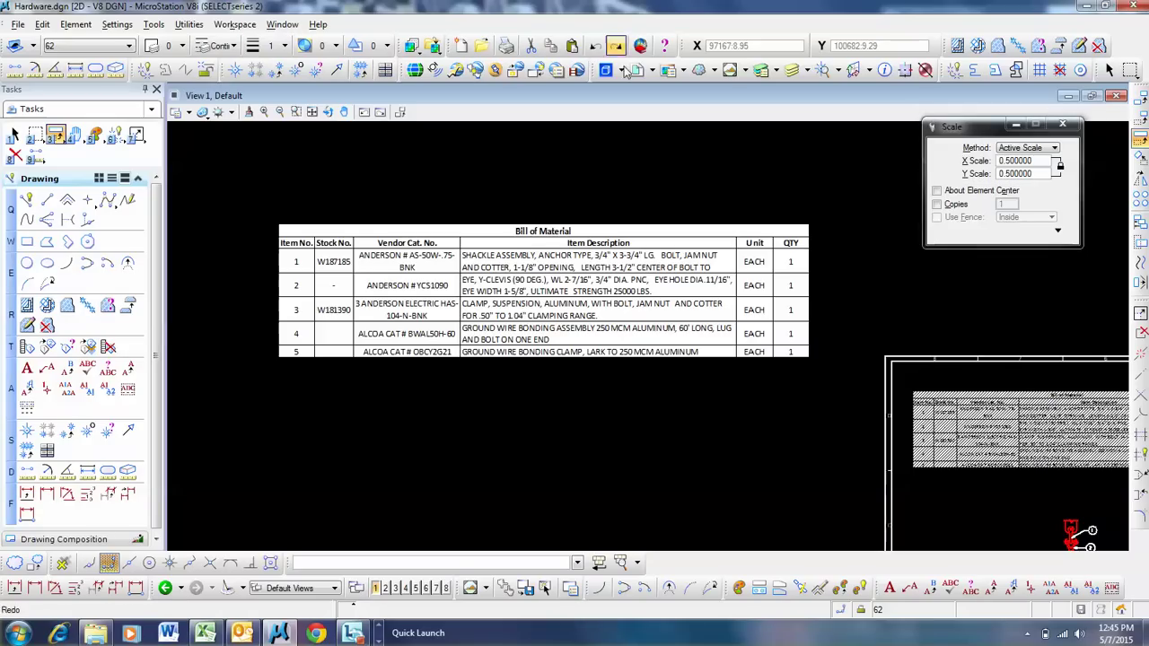
Set the Scale method to 3 points and try a proportional scaling of the pasted bill of material table, cancelling it before completion
left_click(1028, 147)
left_click(1024, 167)
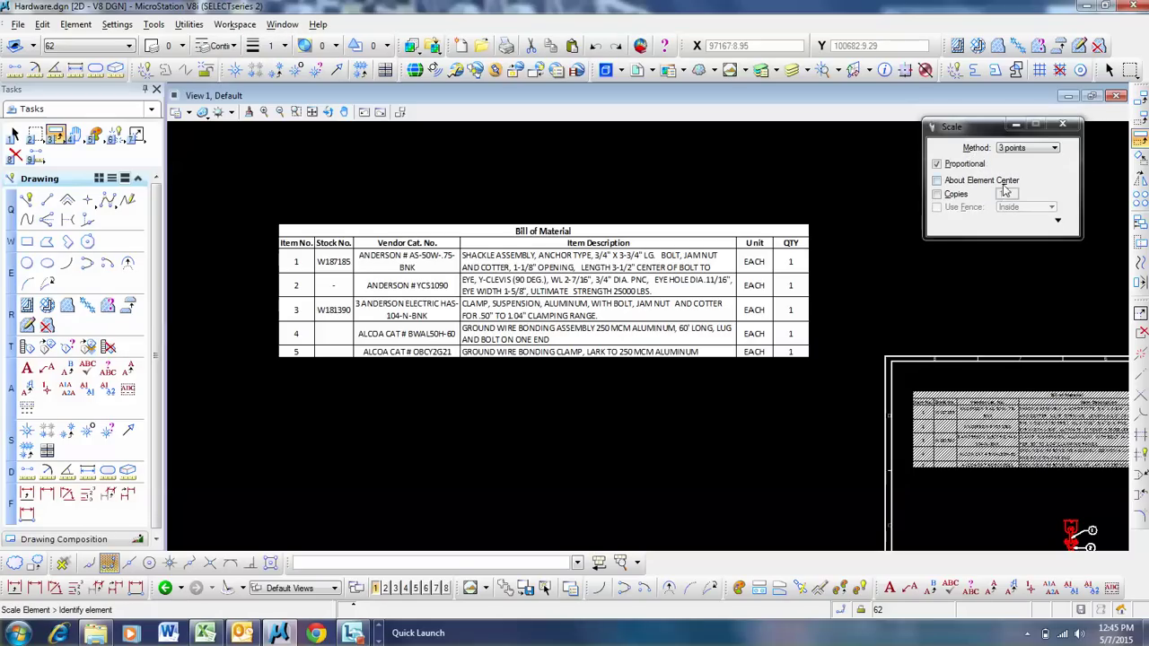
left_click(308, 228)
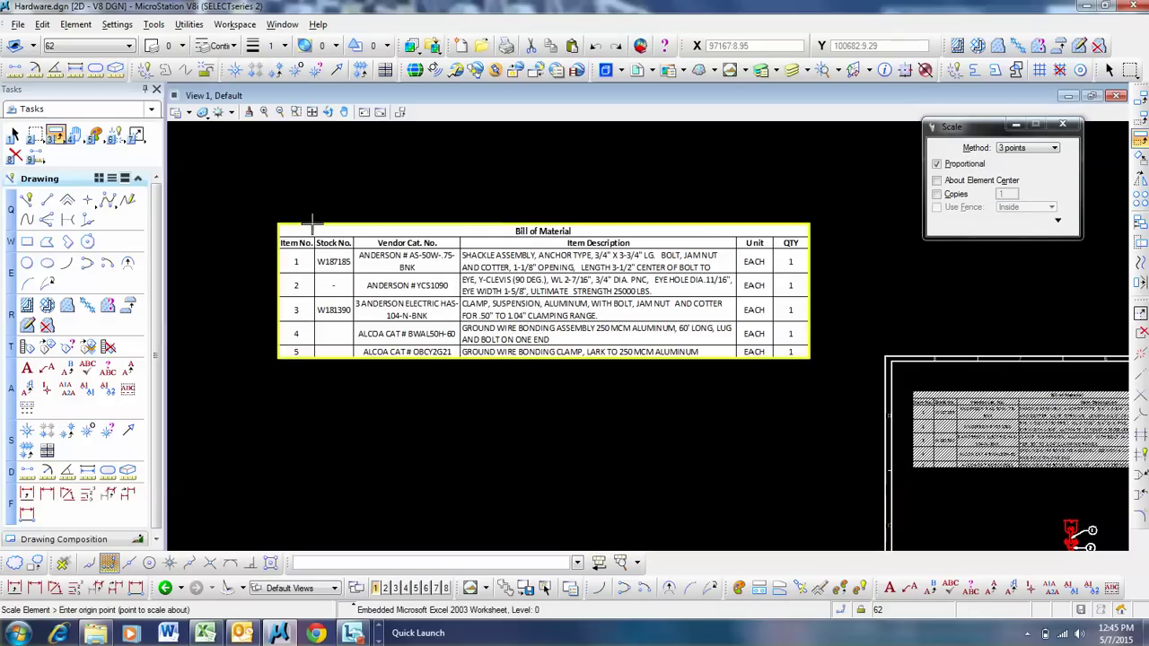
left_click(810, 222)
right_click(934, 233)
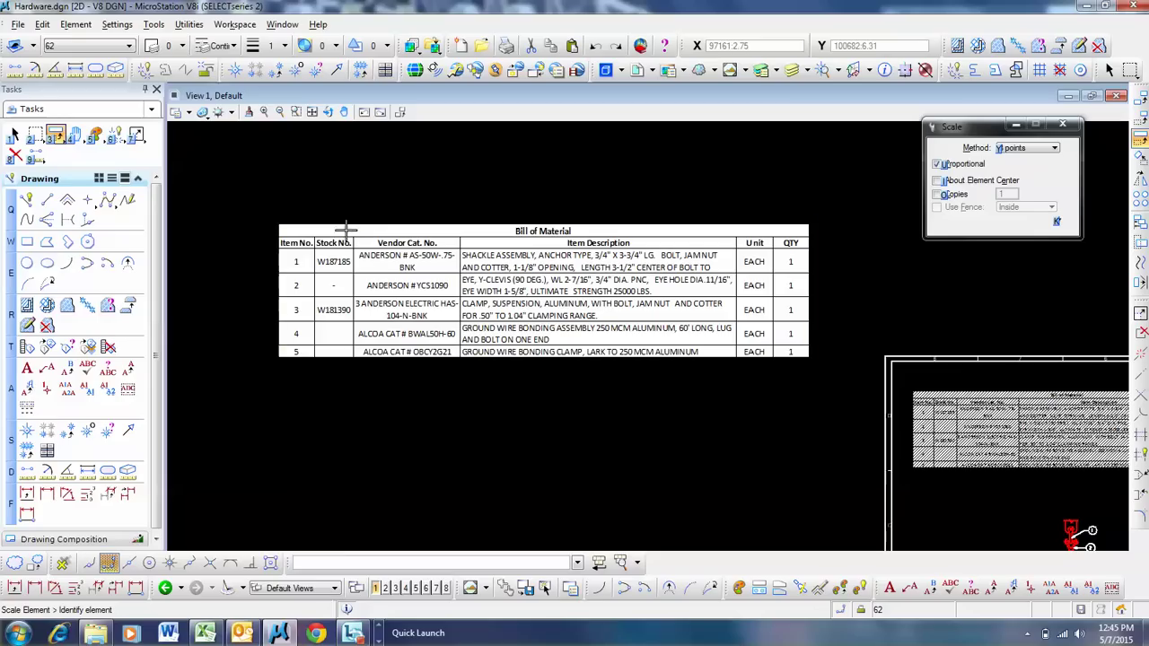
key("Escape")
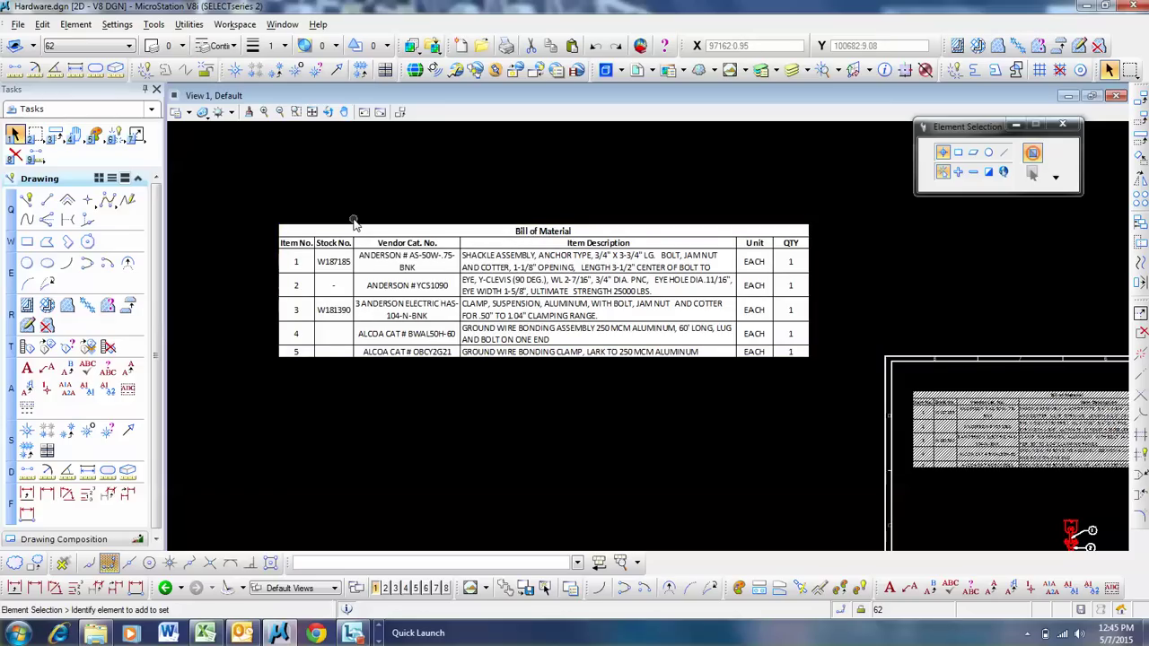
Scale the pasted bill of material table down proportionally by 3 points, using its upper-left corner as origin and upper-right corner as reference
left_click(355, 227)
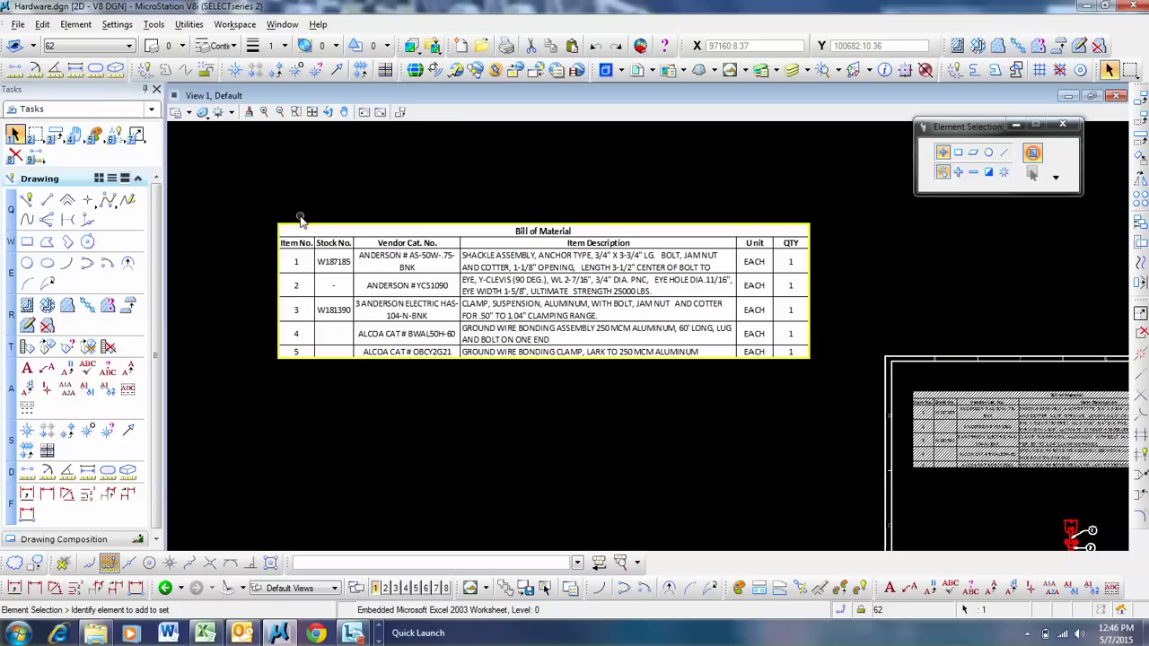
left_click(54, 134)
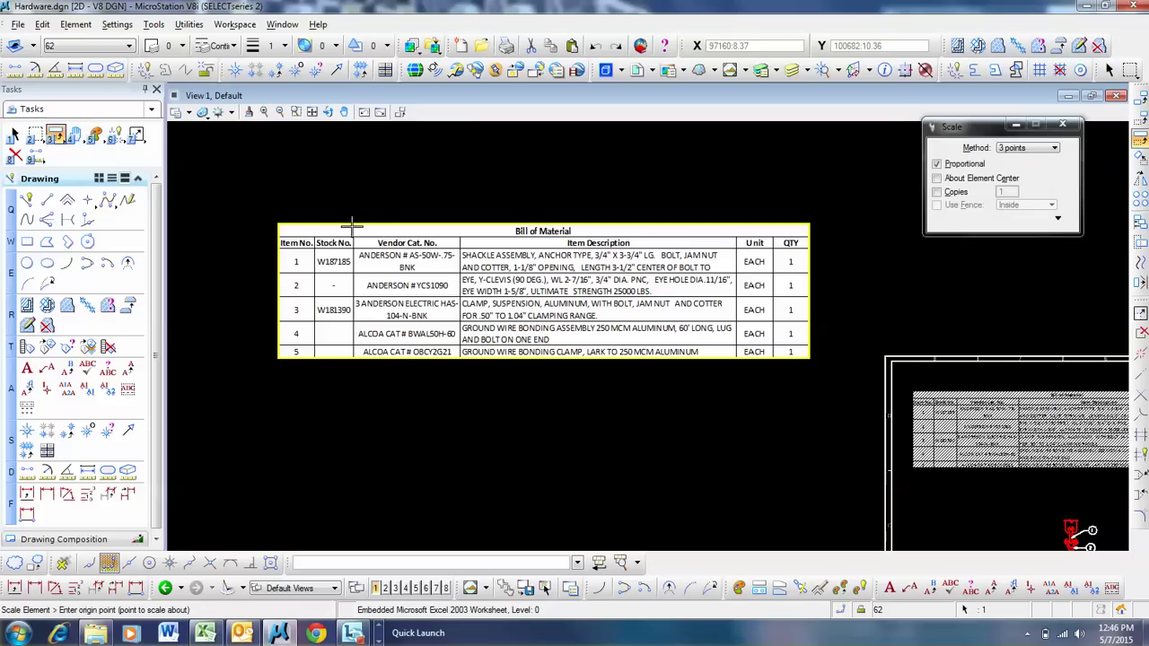
left_click(278, 219)
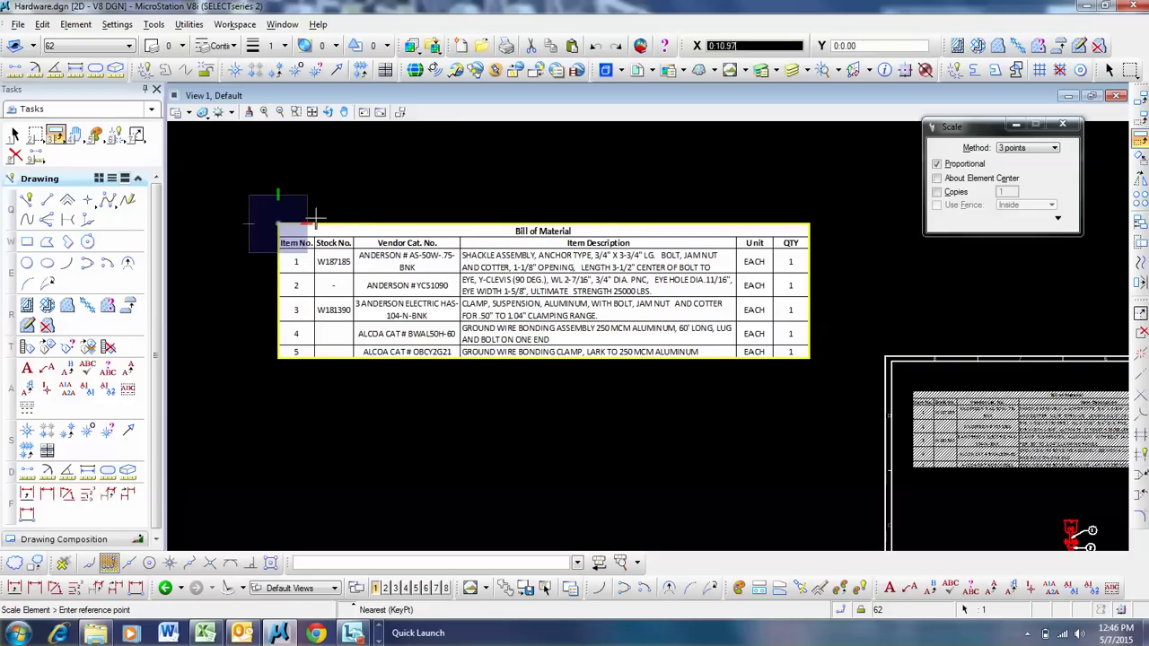
left_click(809, 223)
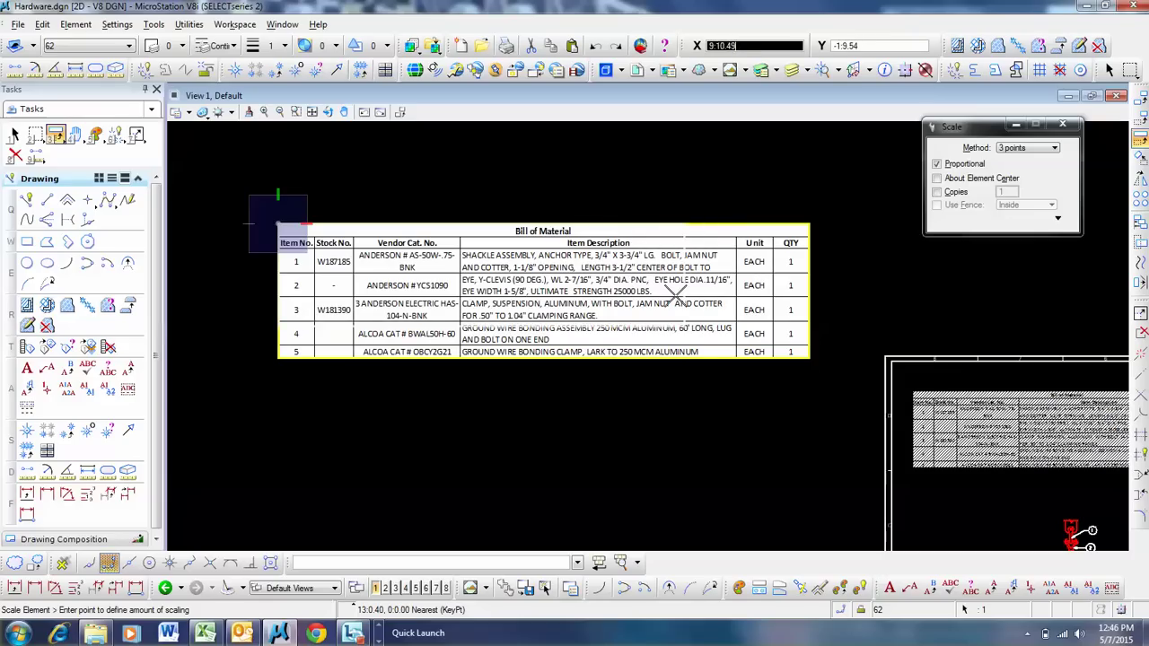
left_click(645, 295)
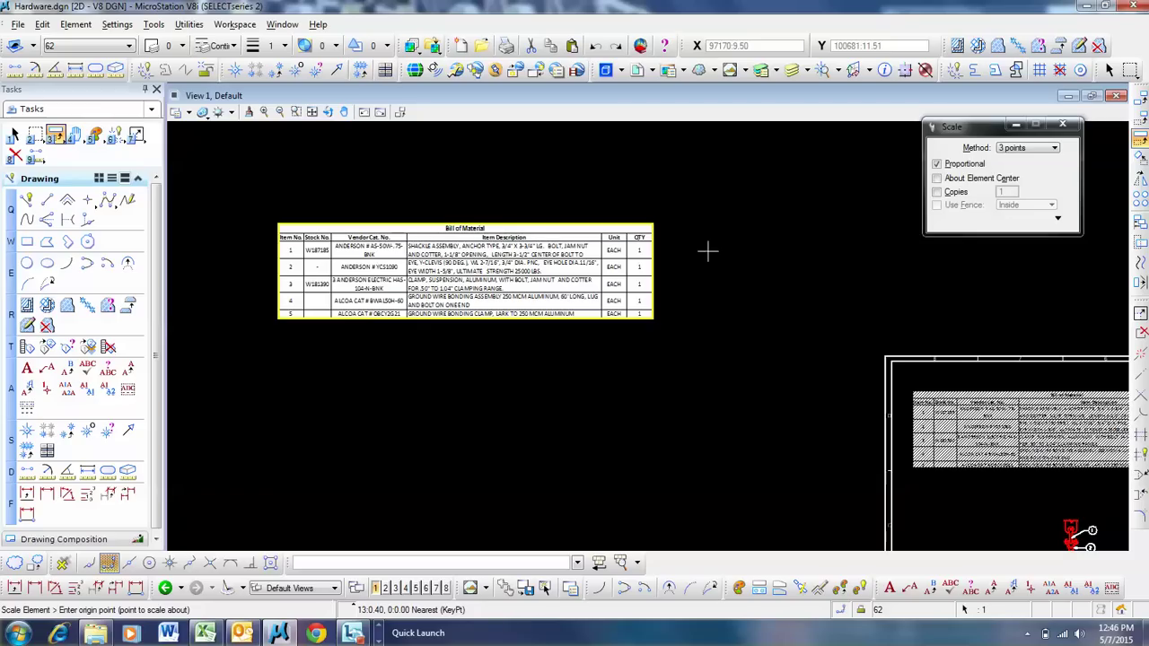
Move the scaled bill of material table closer to the drawing sheet, and delete it
left_click(1140, 119)
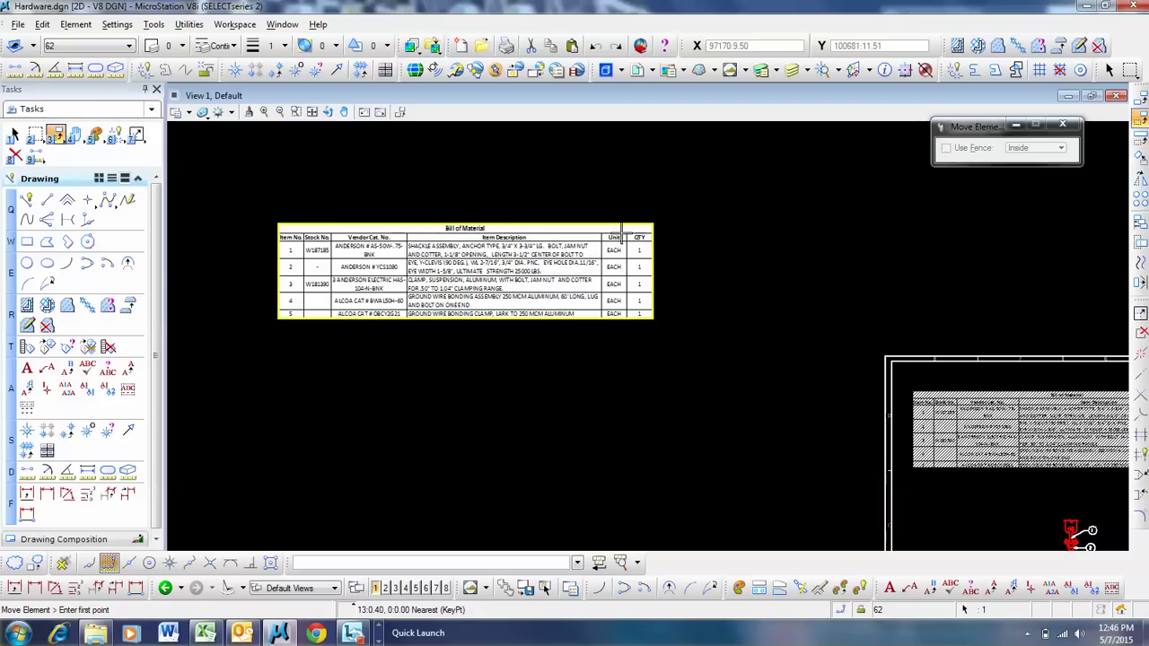
left_click(538, 227)
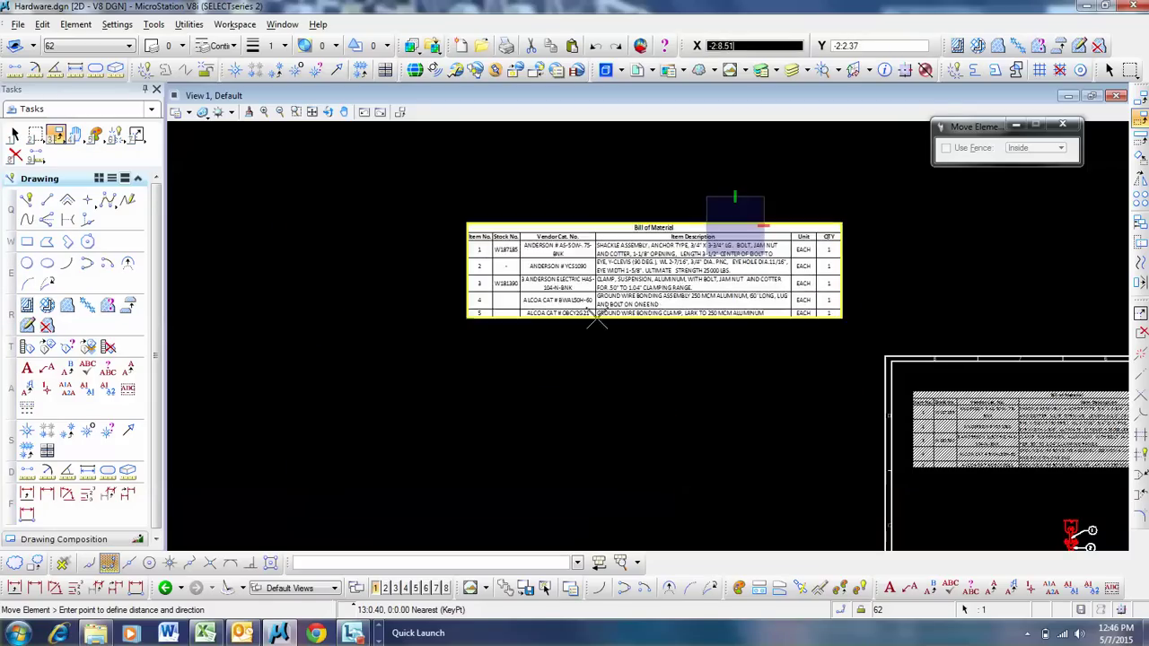
scroll(539, 234, "down", 3)
scroll(705, 251, "up", 5)
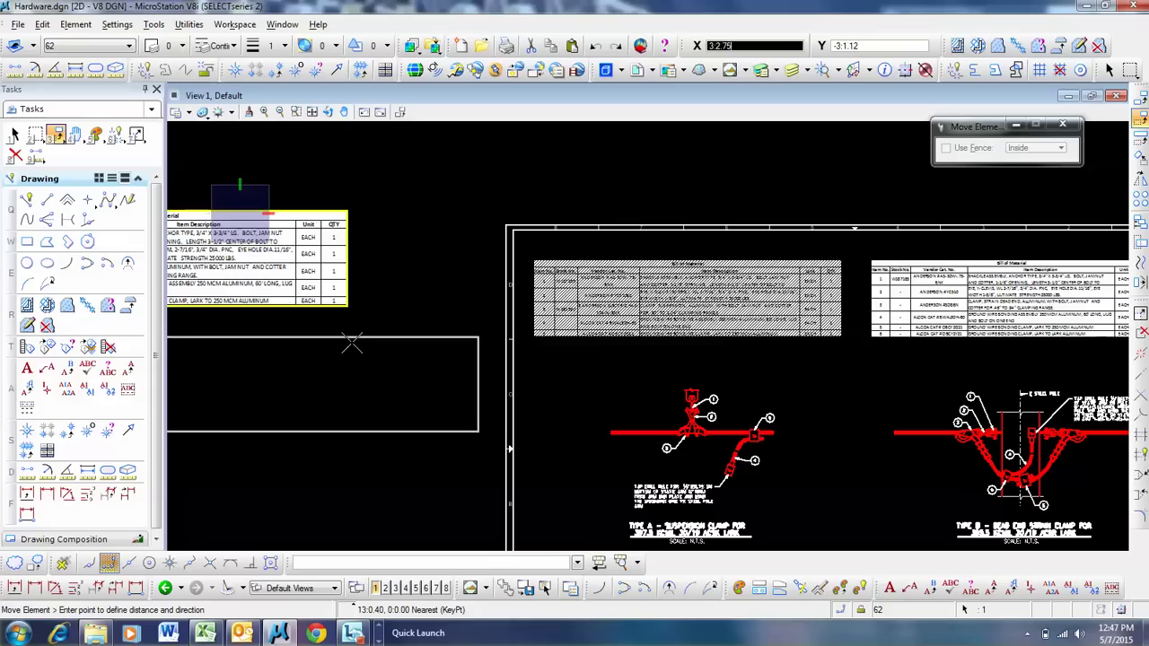
key("Escape")
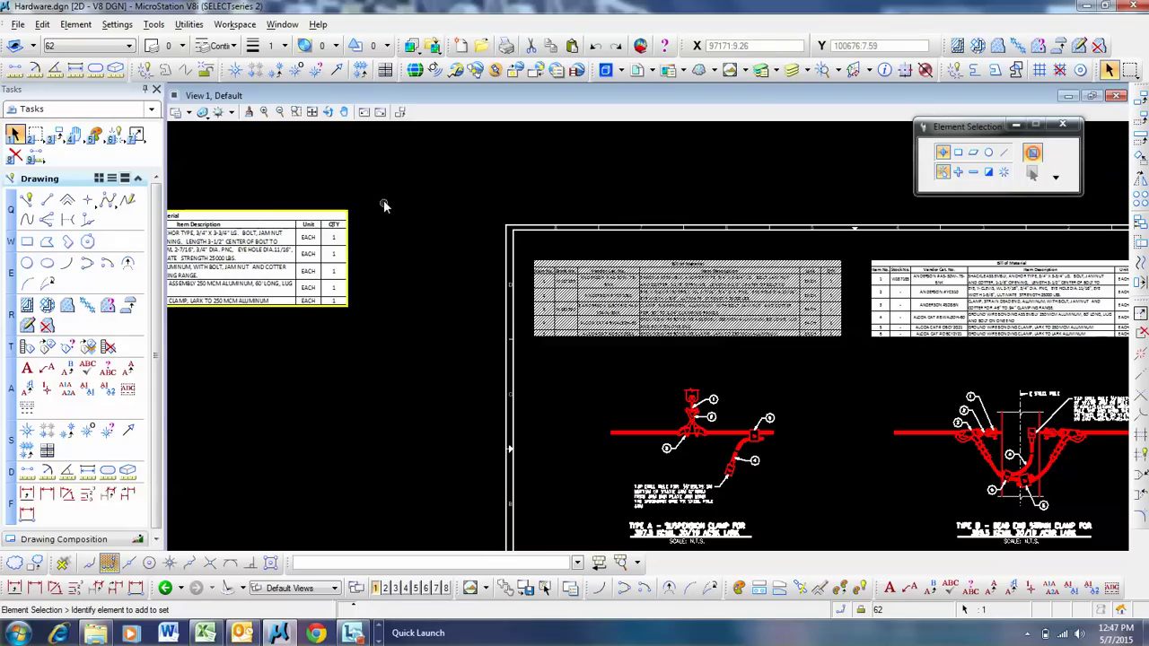
Switch to Excel and close the embedded worksheet to return to the hardware drawing
scroll(303, 257, "down", 3)
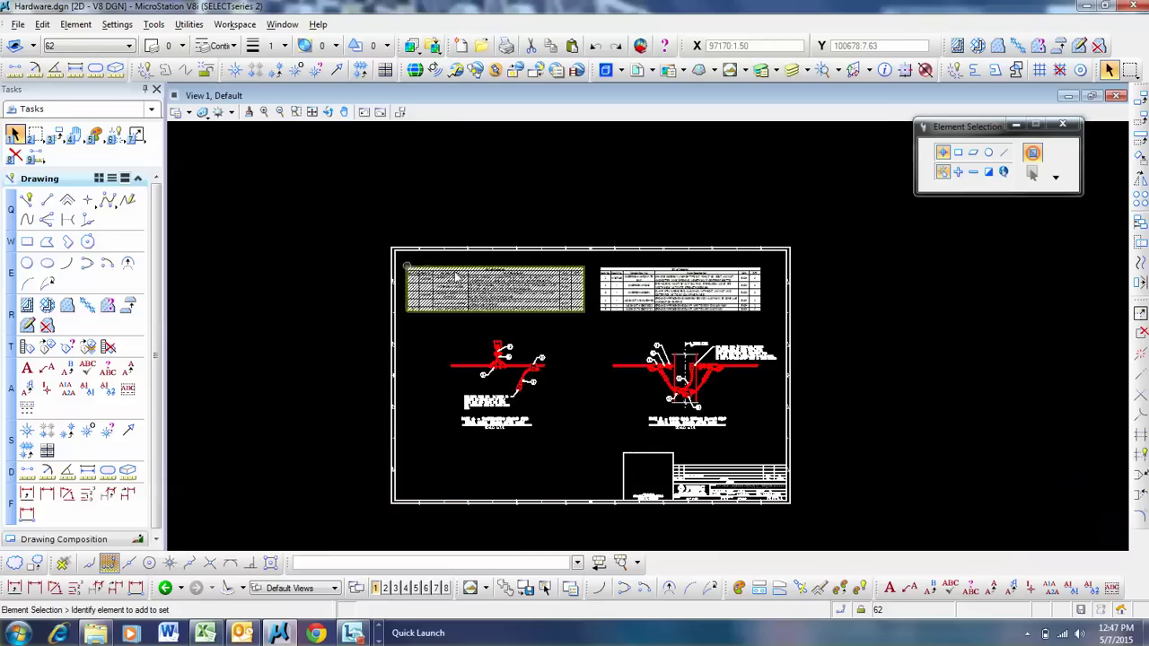
scroll(818, 356, "up", 5)
scroll(733, 321, "up", 2)
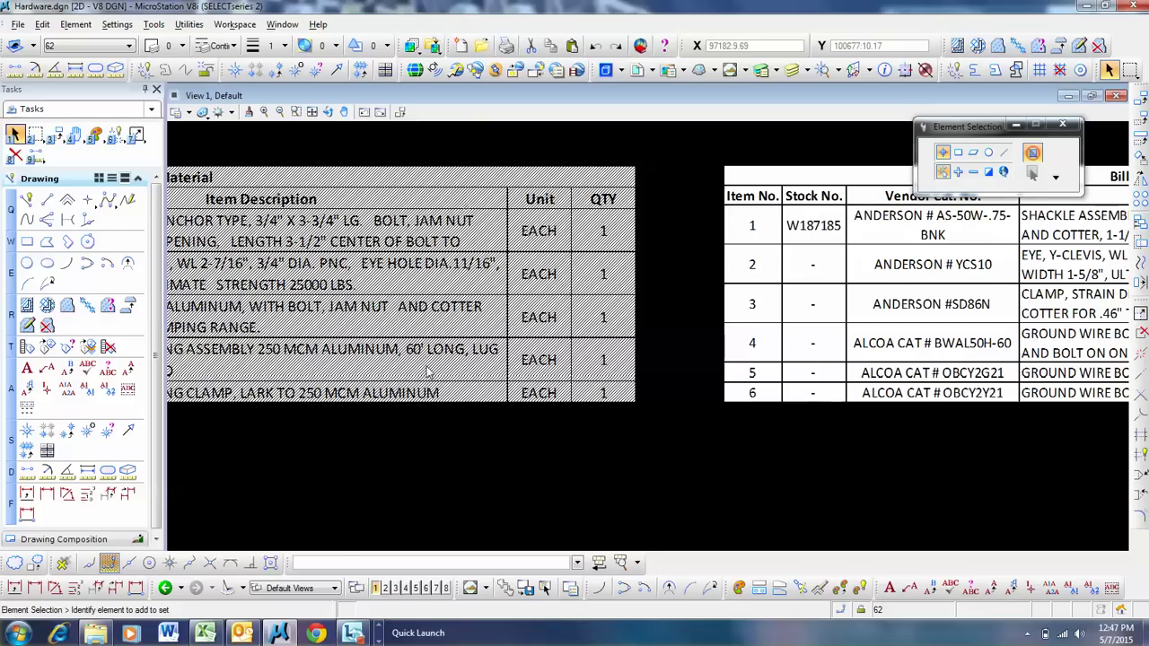
left_click(212, 634)
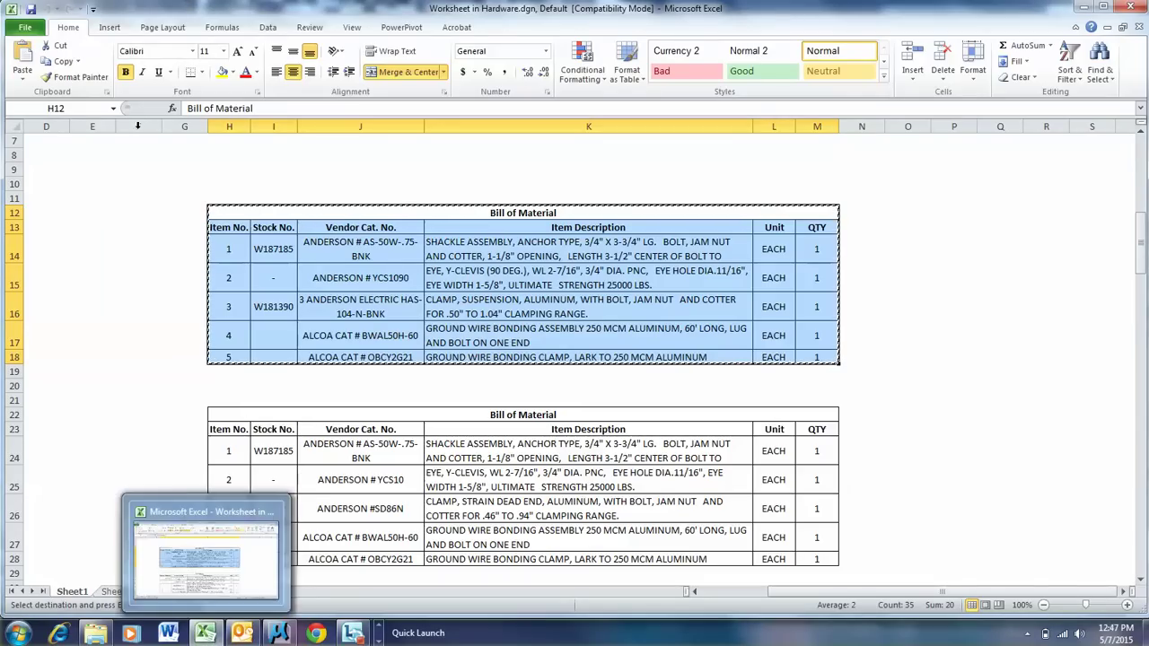
left_click(1132, 8)
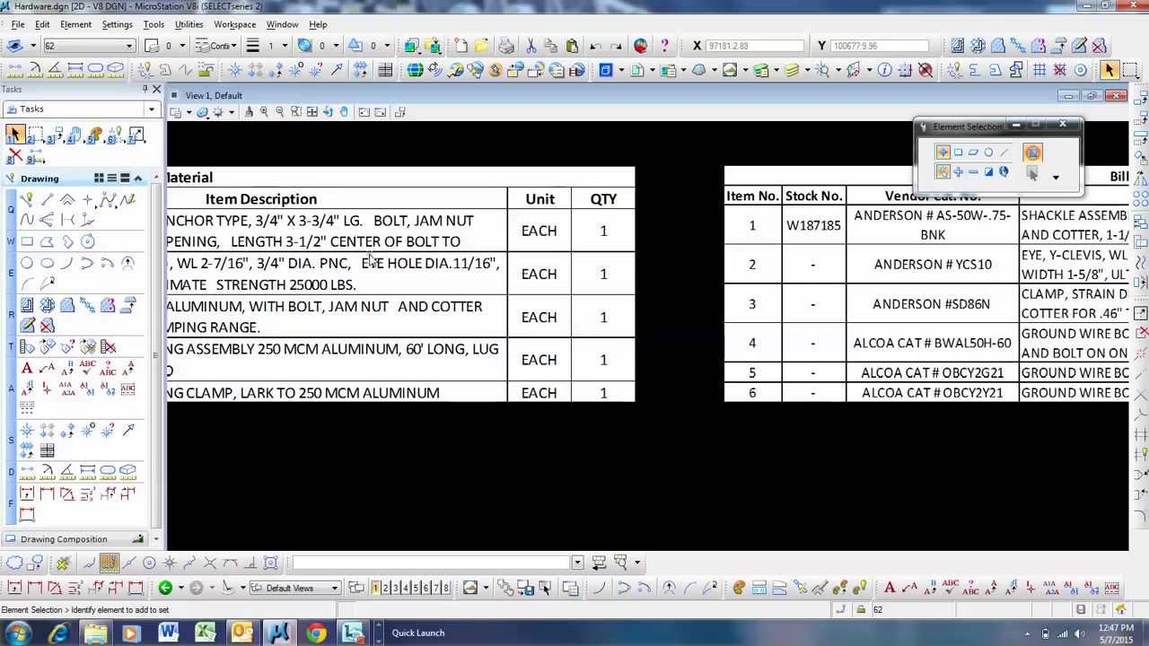
Reopen the embedded worksheet from the sheet's left bill of material table and copy both Bill of Material tables, cells H12 through M28
scroll(495, 253, "down", 5)
scroll(581, 260, "down", 2)
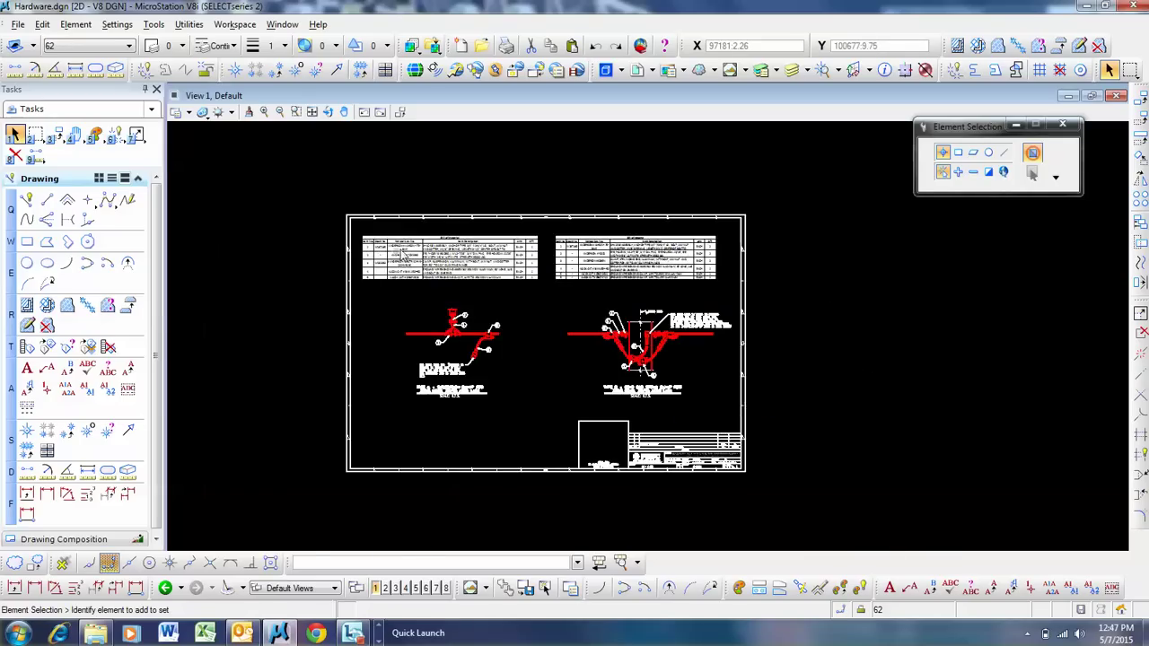
scroll(411, 251, "up", 2)
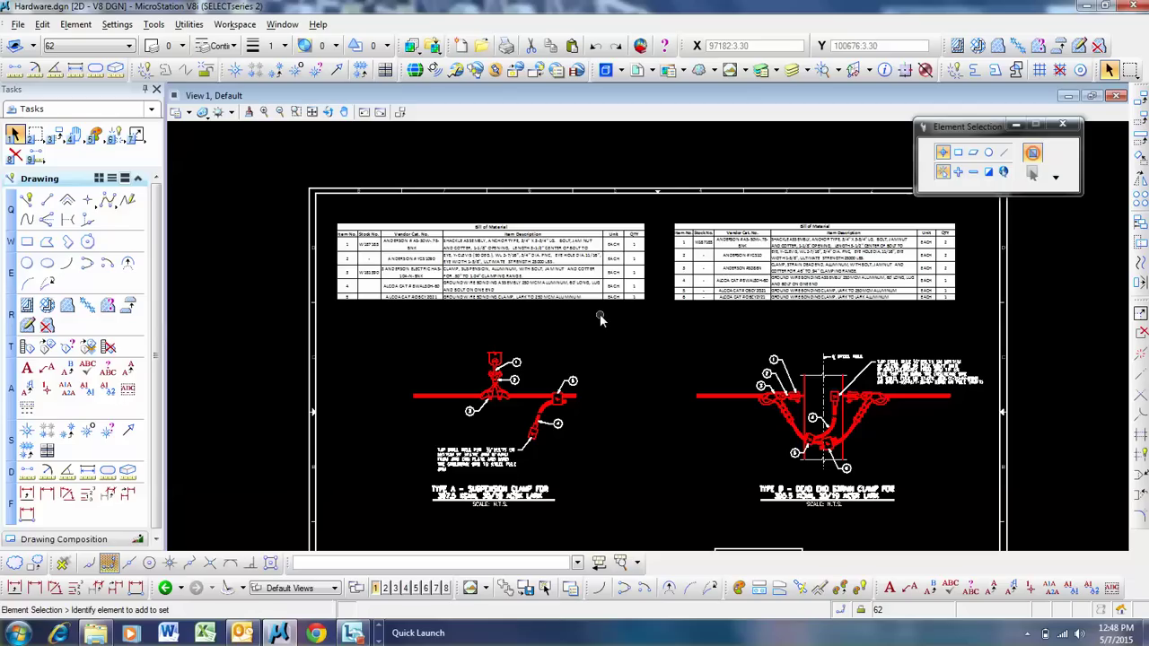
scroll(642, 311, "down", 2)
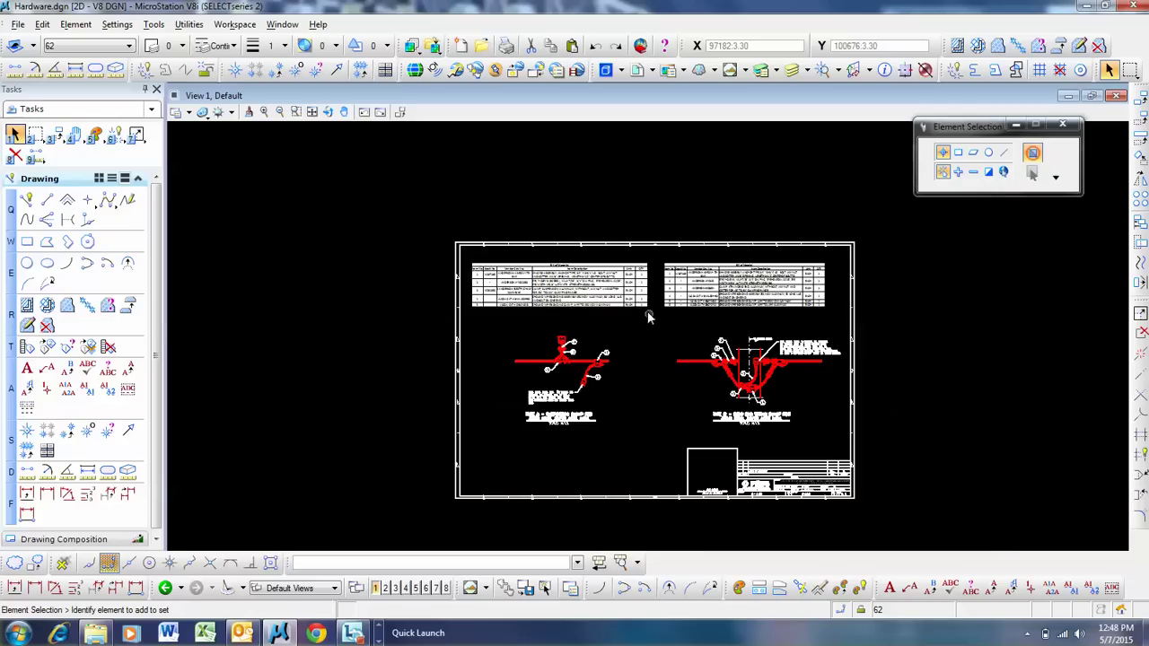
left_click(639, 309)
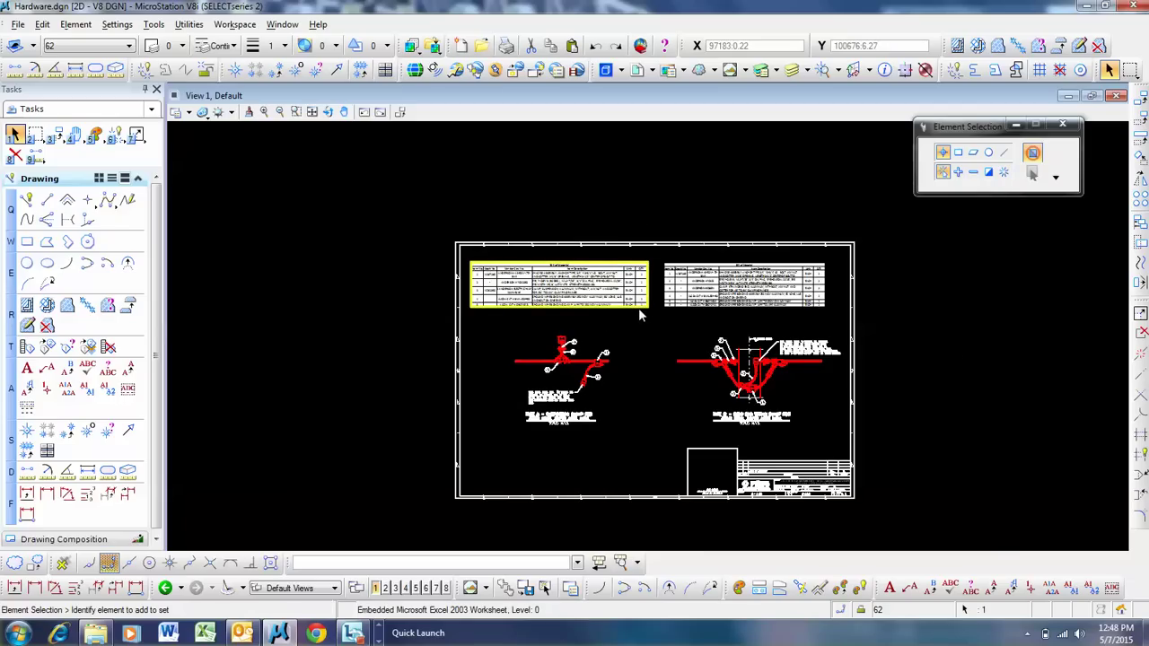
double_click(638, 308)
left_click(994, 284)
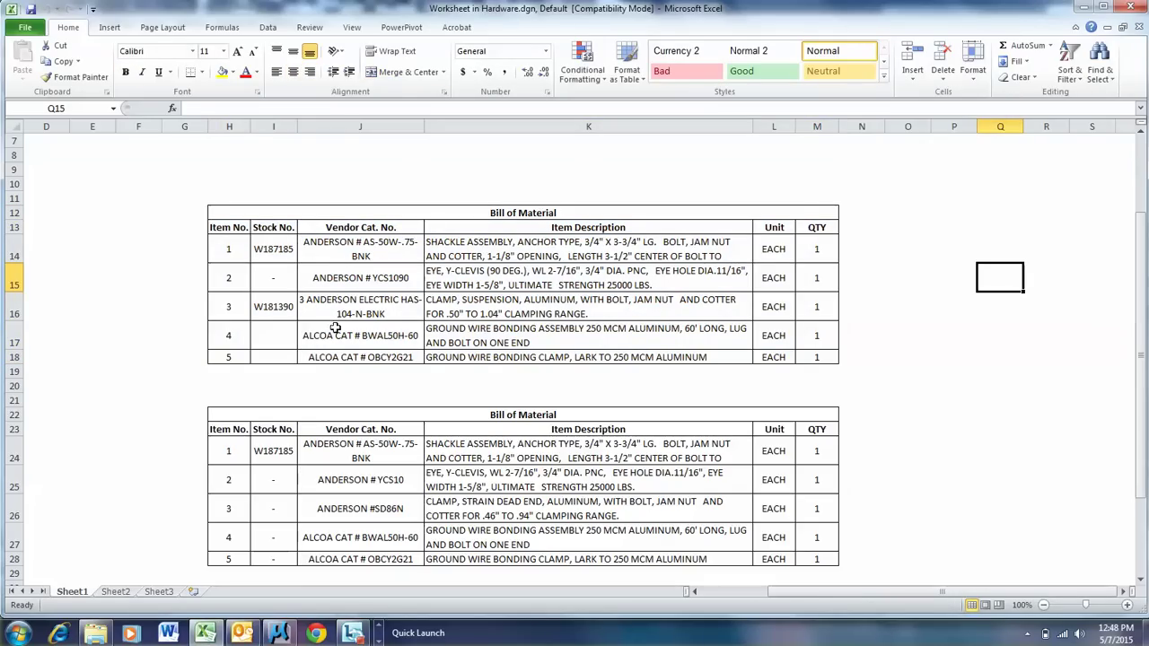
left_click_drag(212, 211, 784, 561)
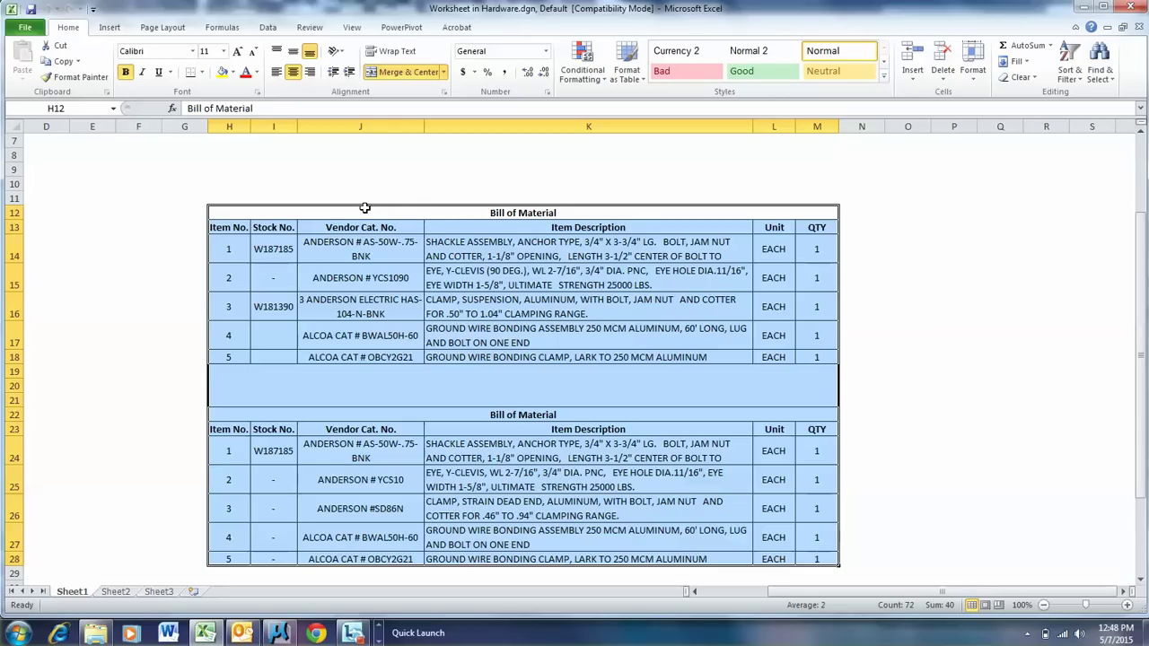
key("ctrl+c")
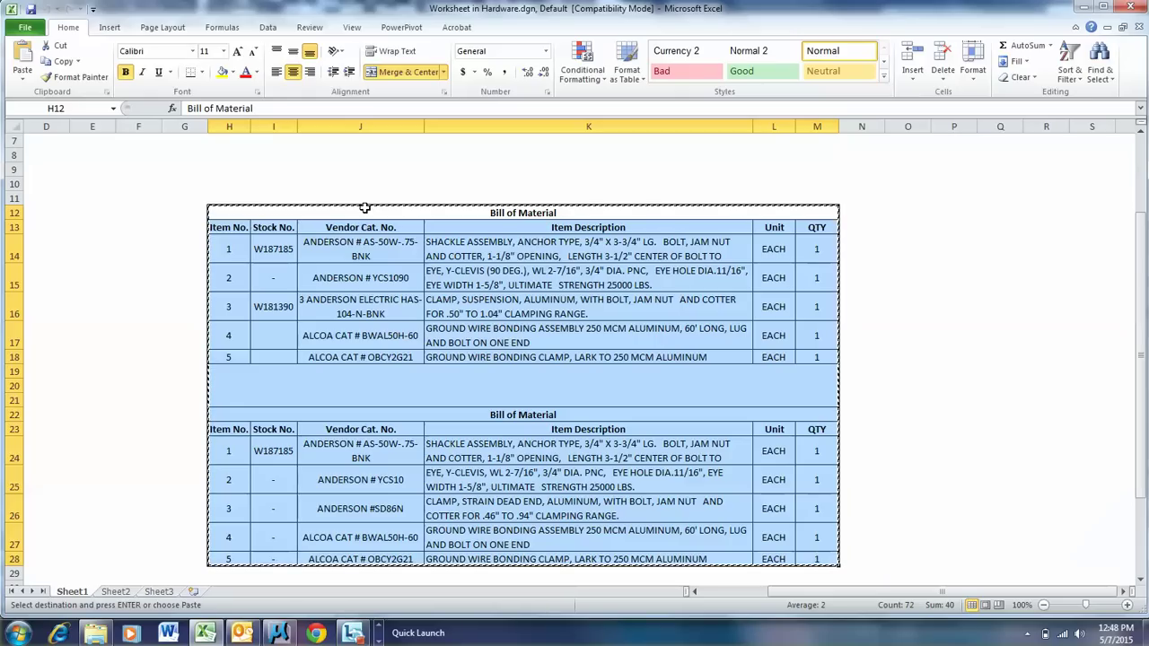
Return to MicroStation, examine the Paste Special data types offered for the copied tables, and cancel without pasting
left_click(1084, 7)
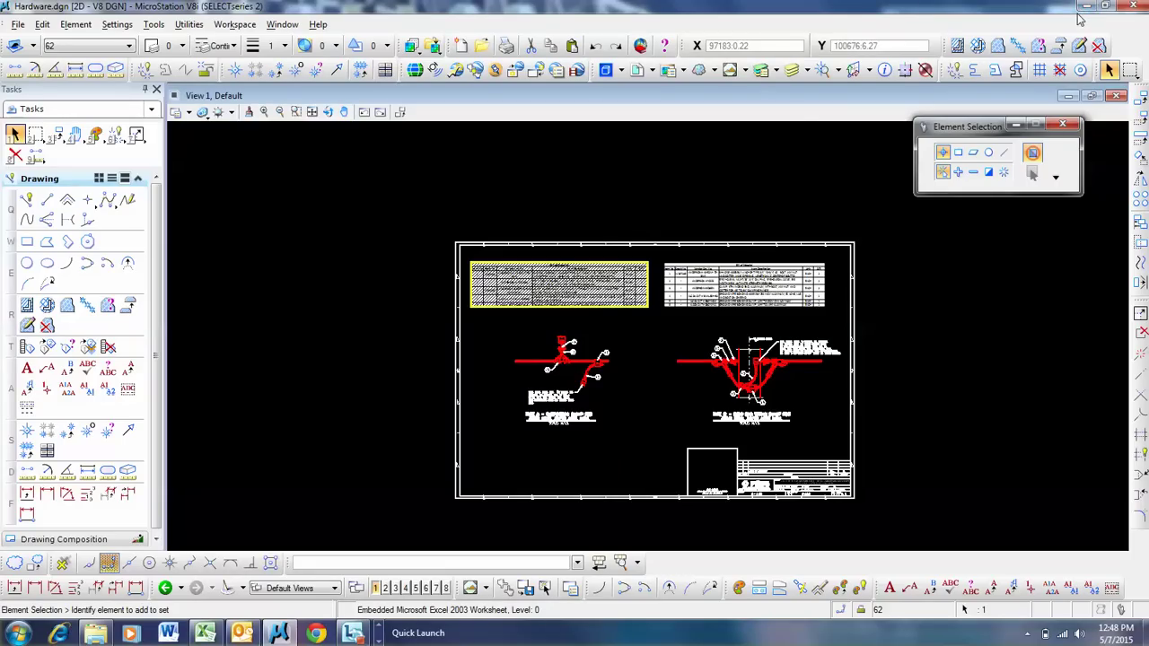
scroll(912, 305, "down", 2)
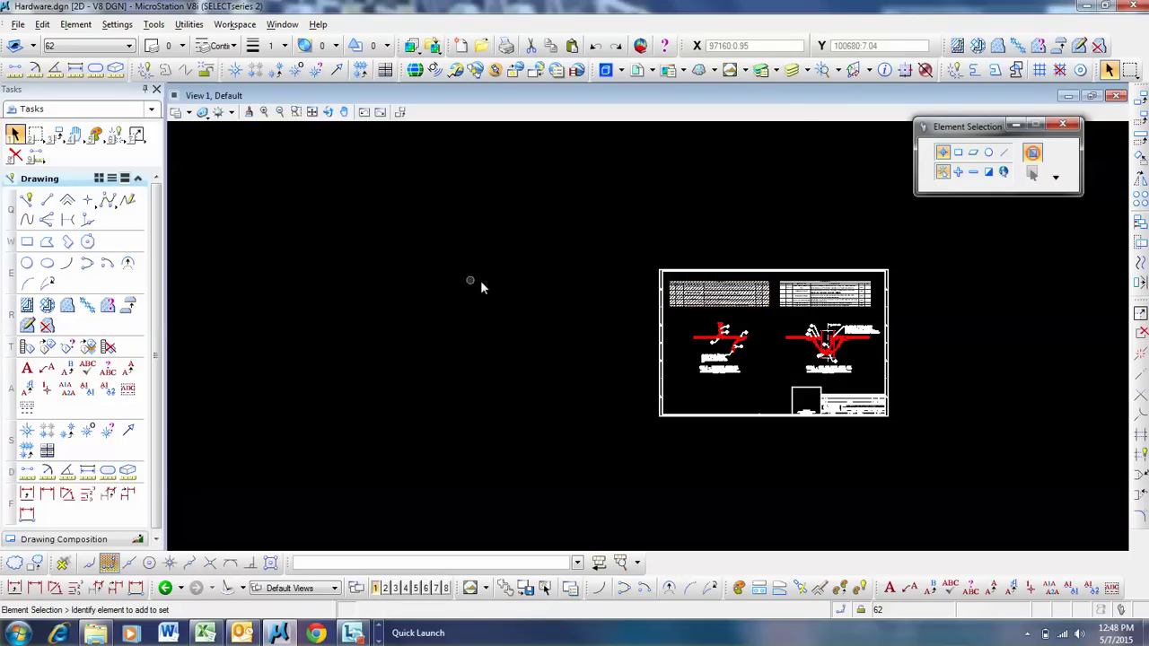
scroll(479, 285, "up", 2)
left_click(42, 24)
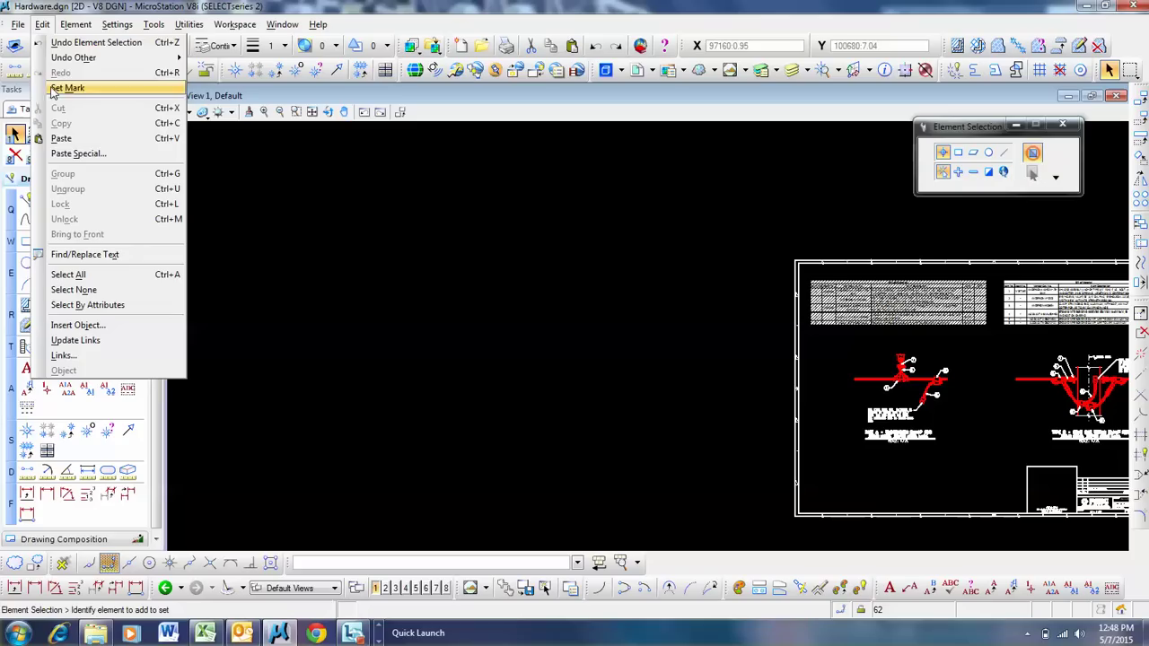
left_click(72, 155)
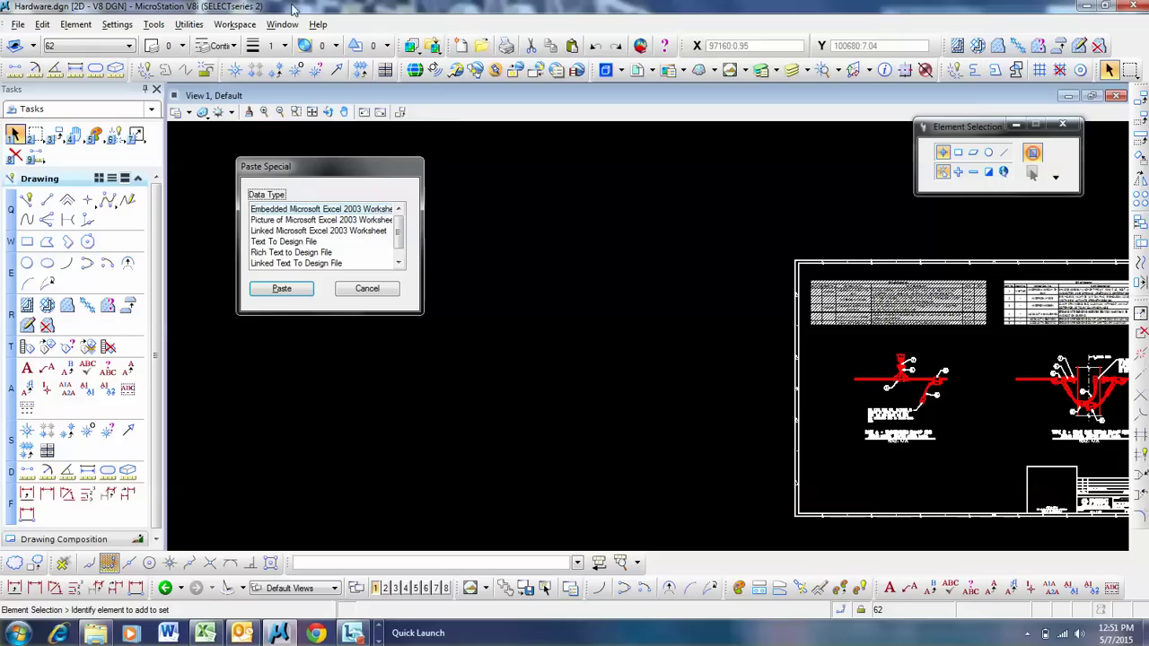
left_click(381, 292)
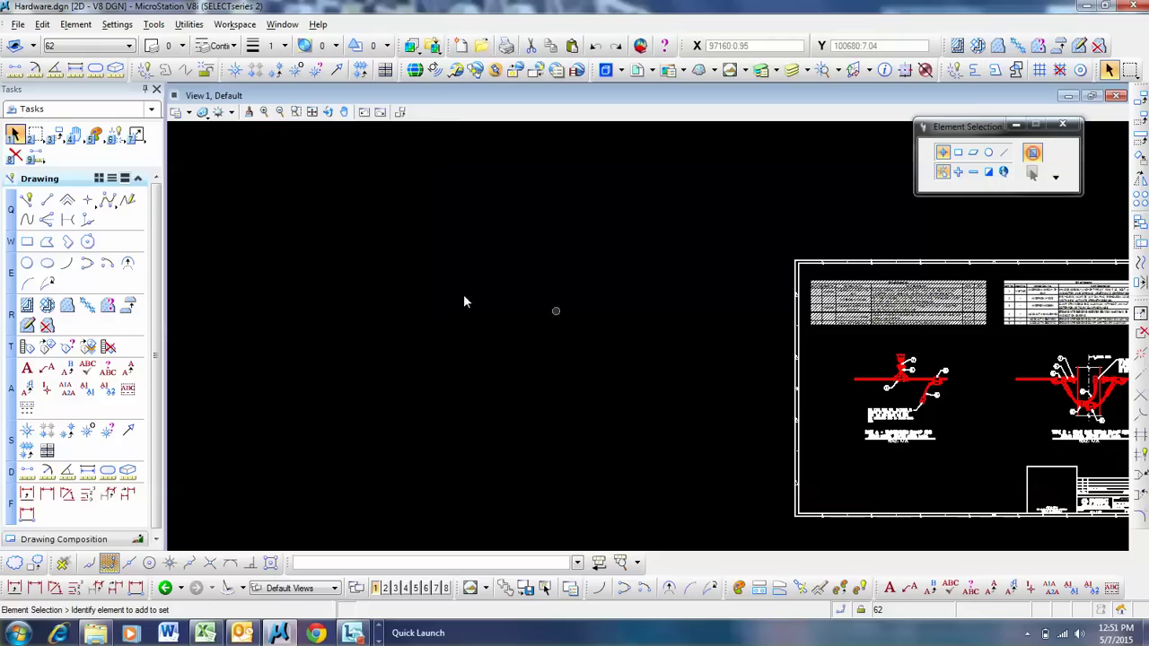
Bring up the Excel worksheet holding the two copied tables and close it
scroll(464, 300, "down", 4)
scroll(454, 307, "up", 5)
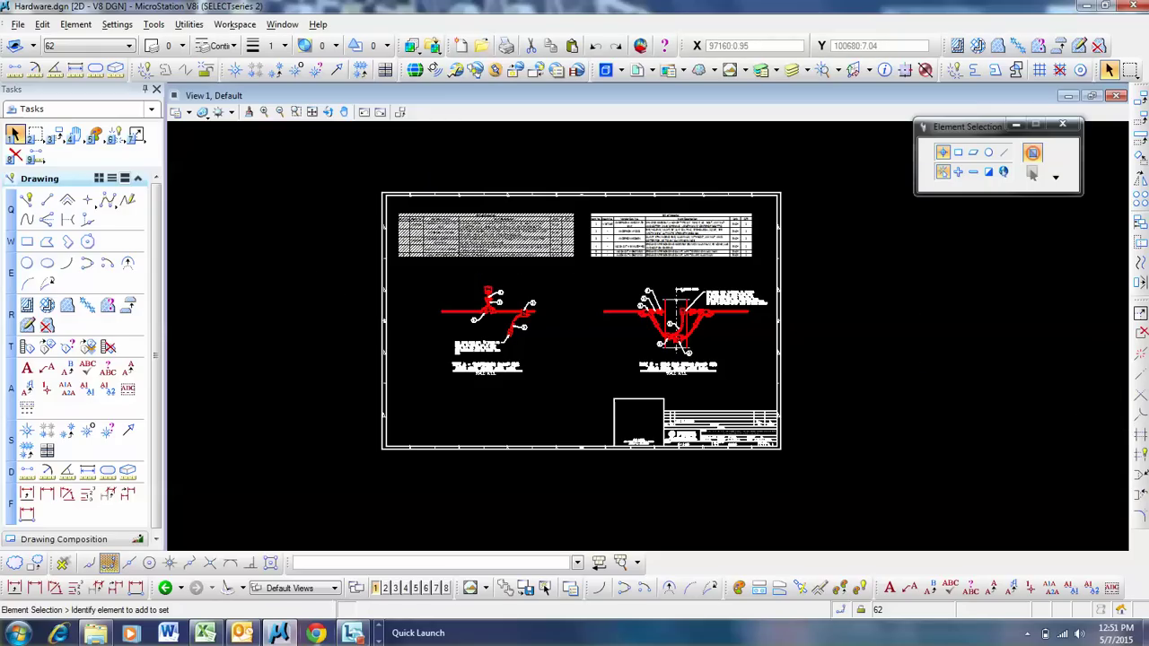
left_click(204, 634)
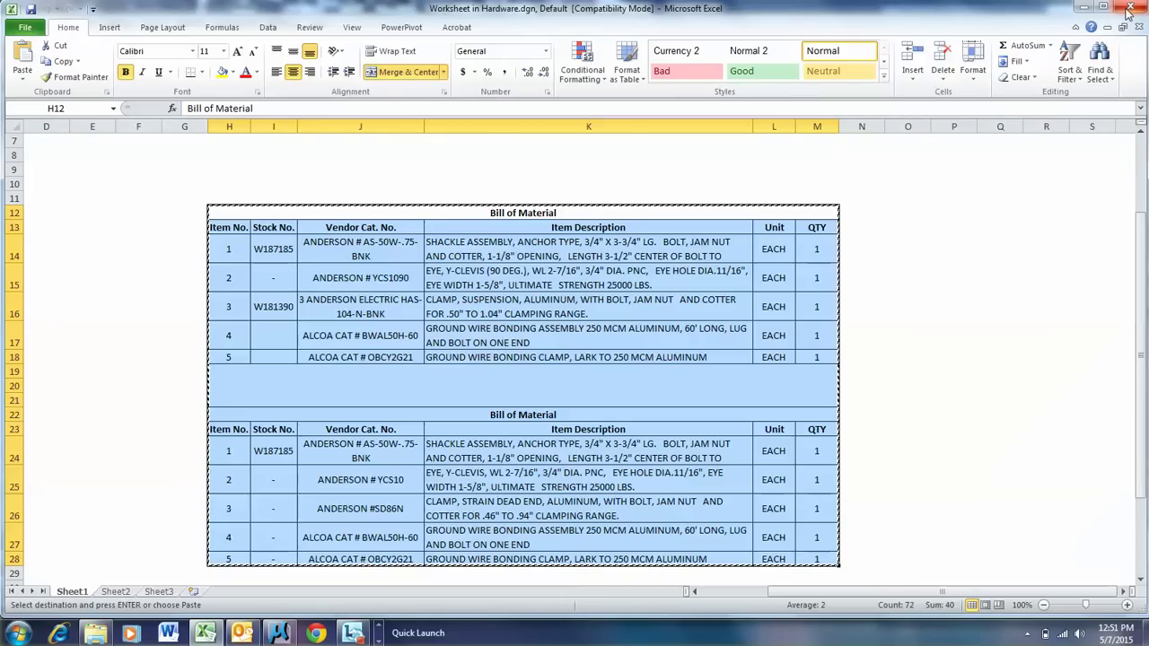
left_click(1128, 11)
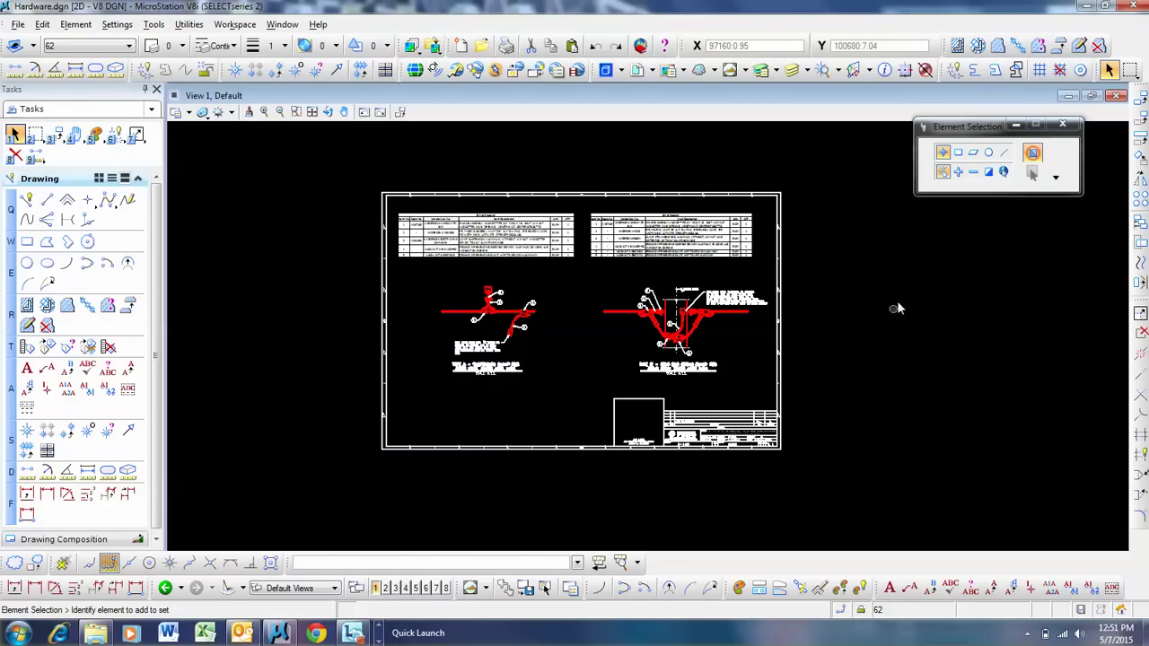
Examine the two bill of material tables, the Type A and Type B clamp details and the title block on the sheet
left_click_drag(903, 293, 576, 244)
scroll(575, 244, "up", 1)
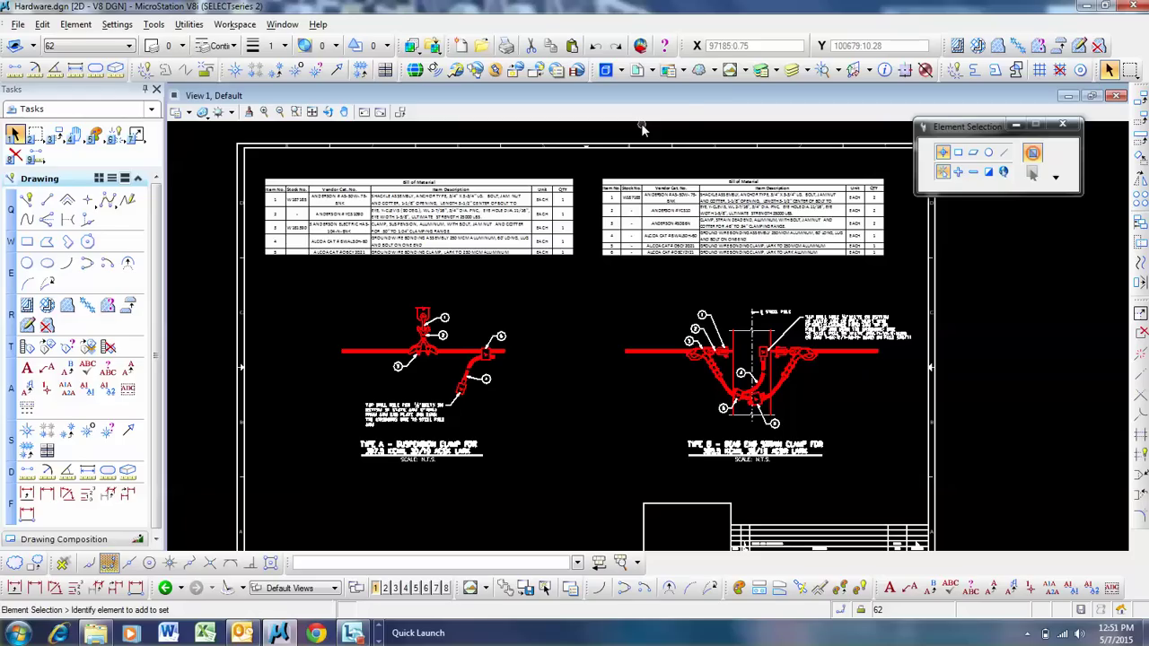
scroll(723, 235, "down", 1)
scroll(723, 314, "up", 1)
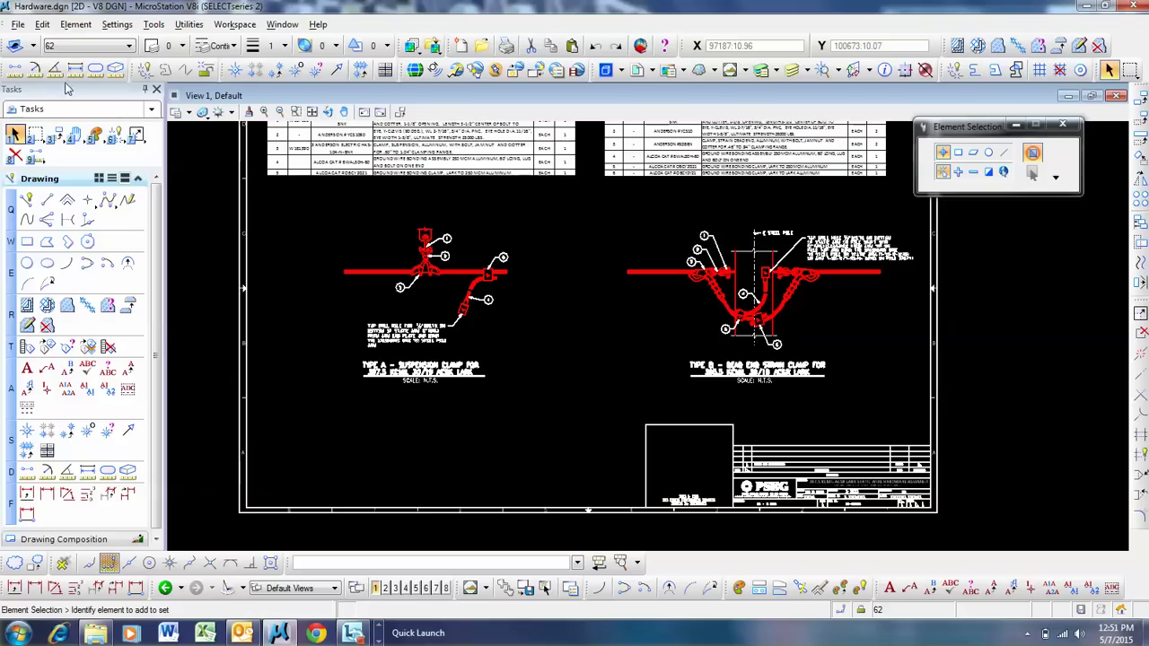
left_click(18, 24)
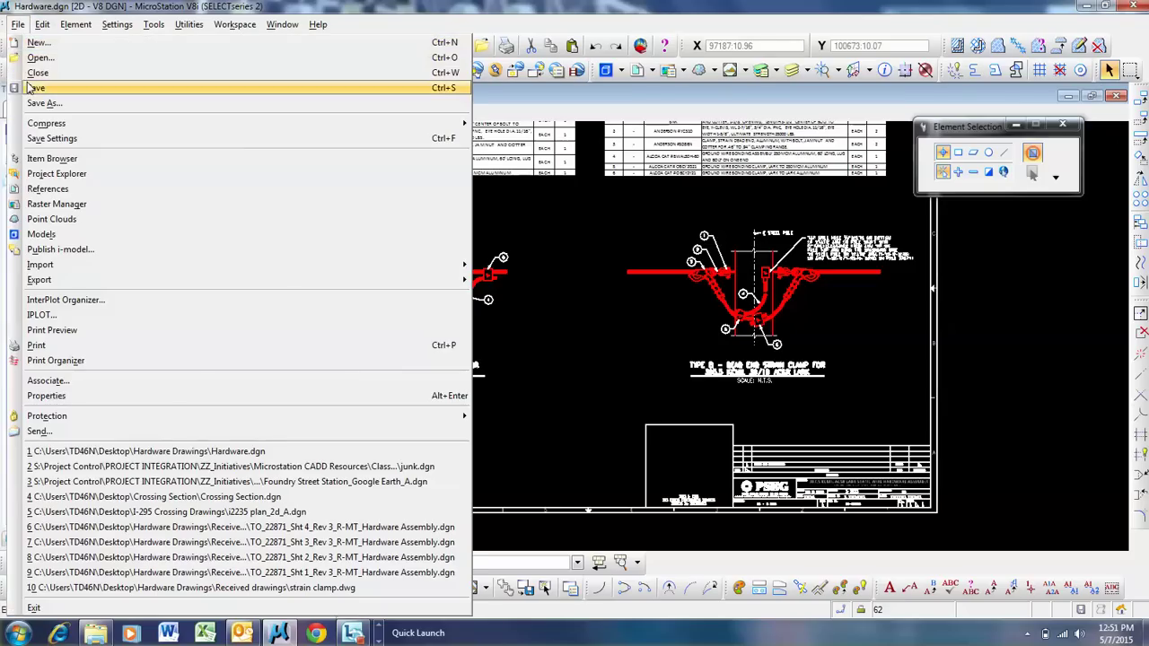
left_click(530, 350)
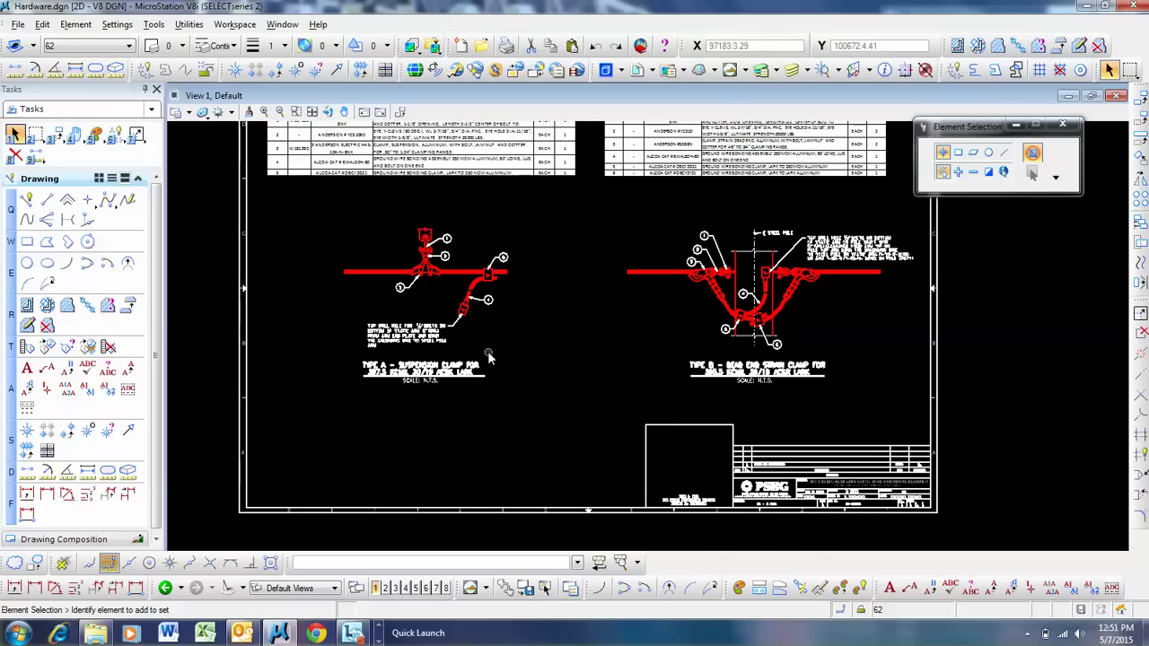
scroll(499, 285, "down", 2)
scroll(493, 289, "up", 2)
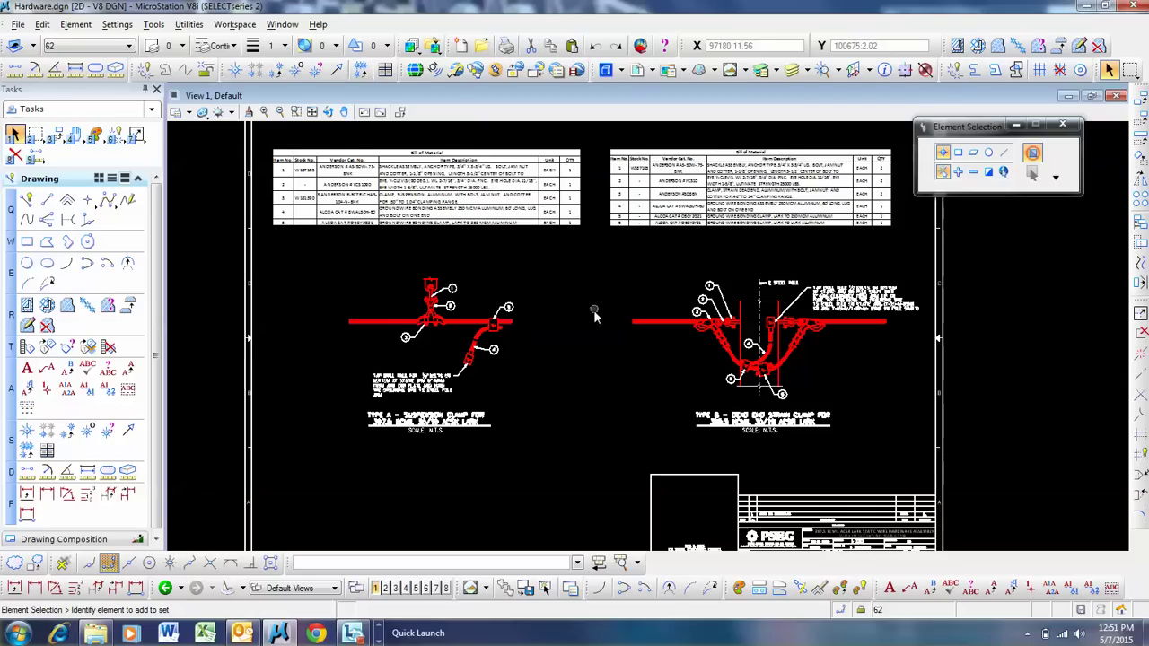
mouse_move(743, 332)
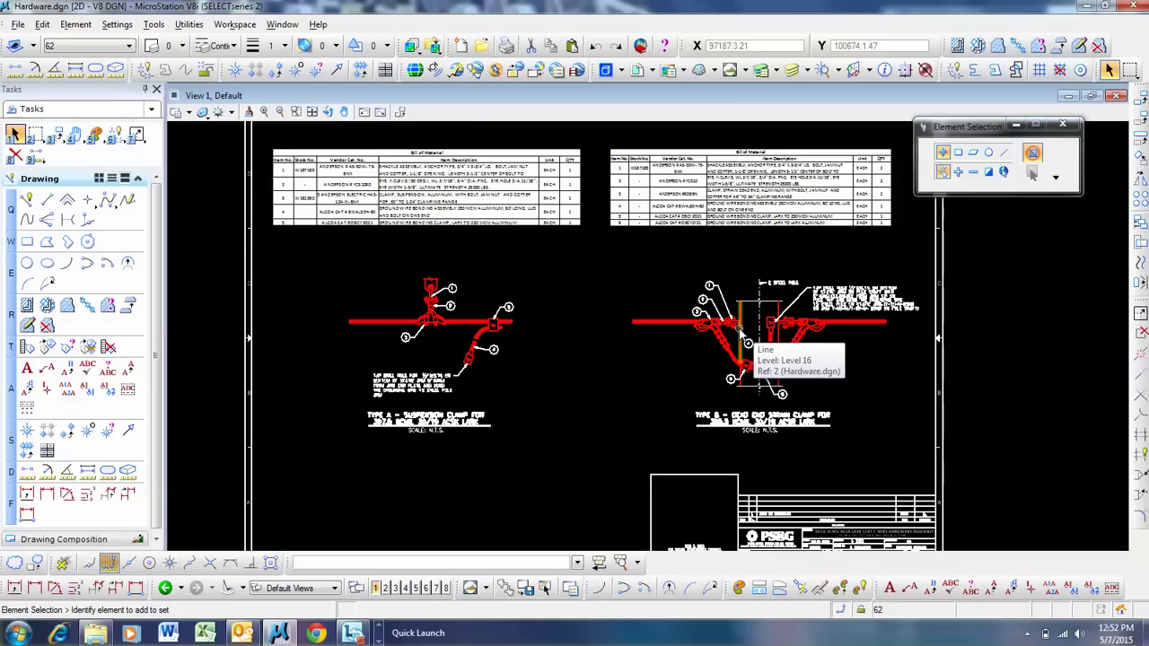
scroll(740, 330, "down", 3)
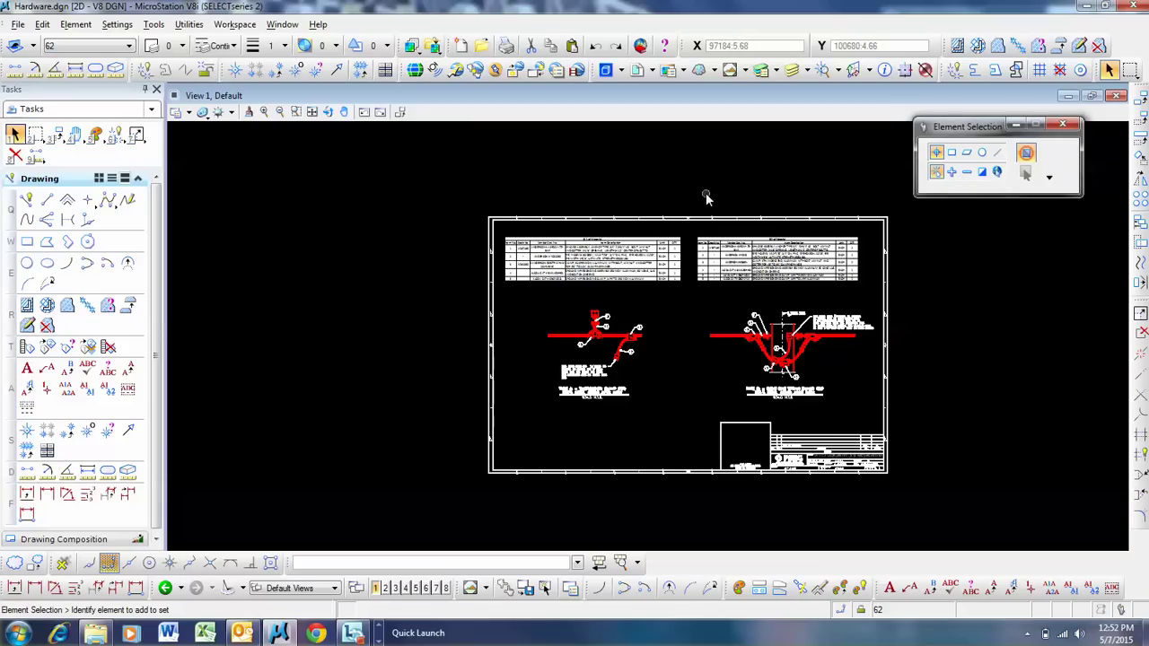
Open the recently used drawing junk.dgn and fit its contents in the view
left_click(17, 24)
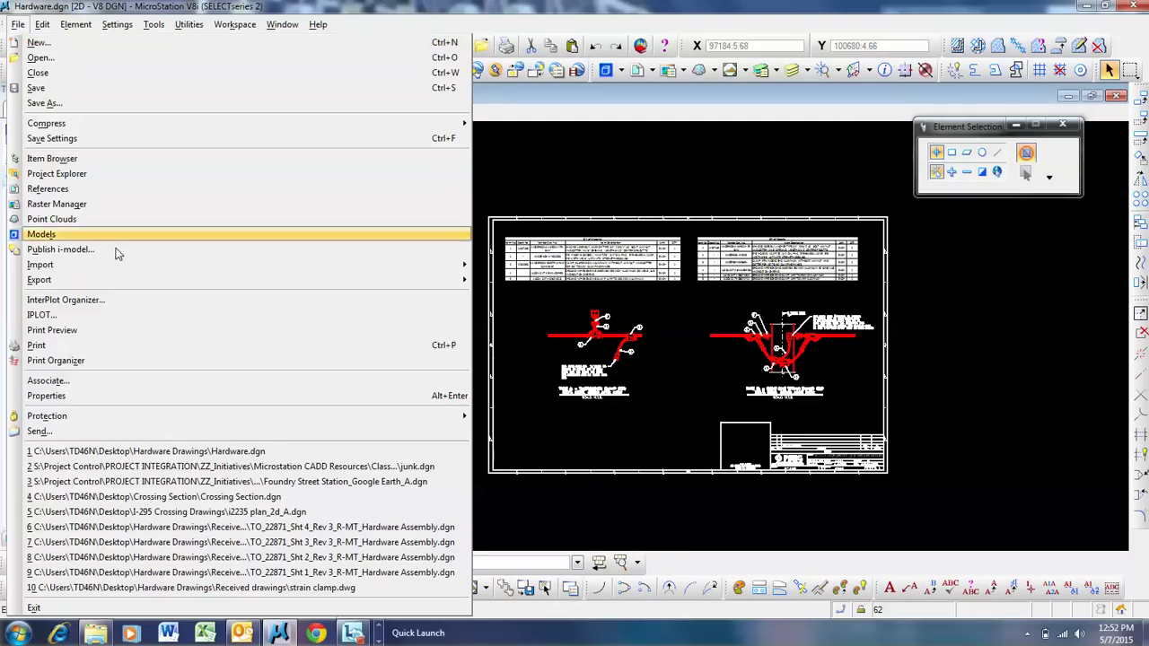
left_click(306, 467)
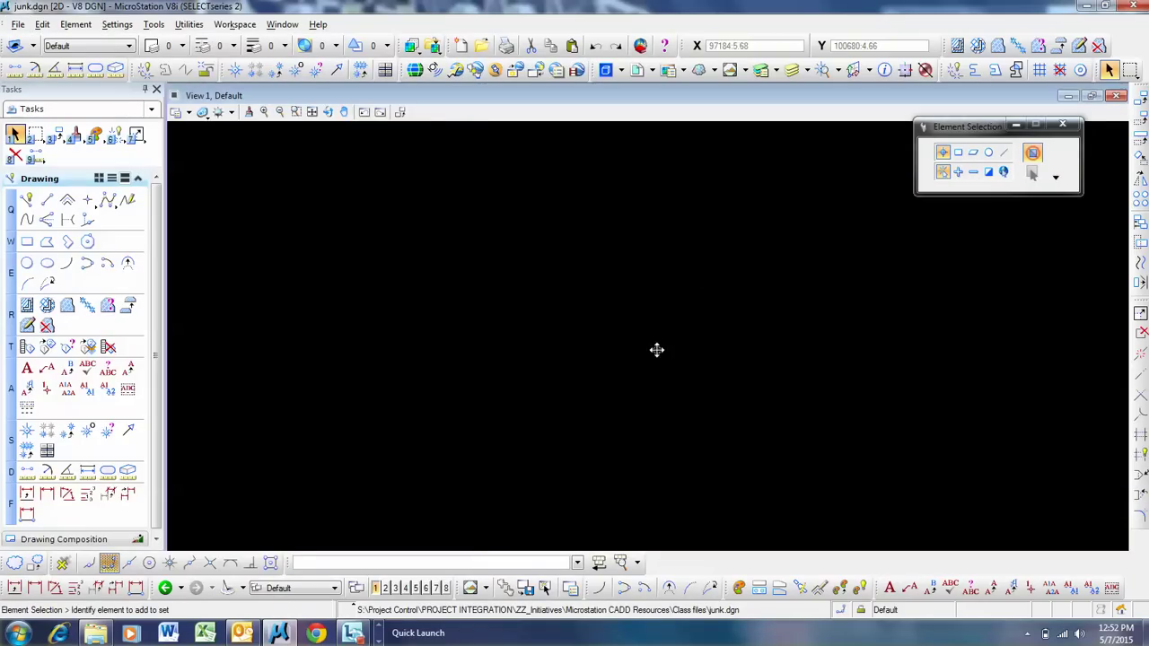
left_click(311, 111)
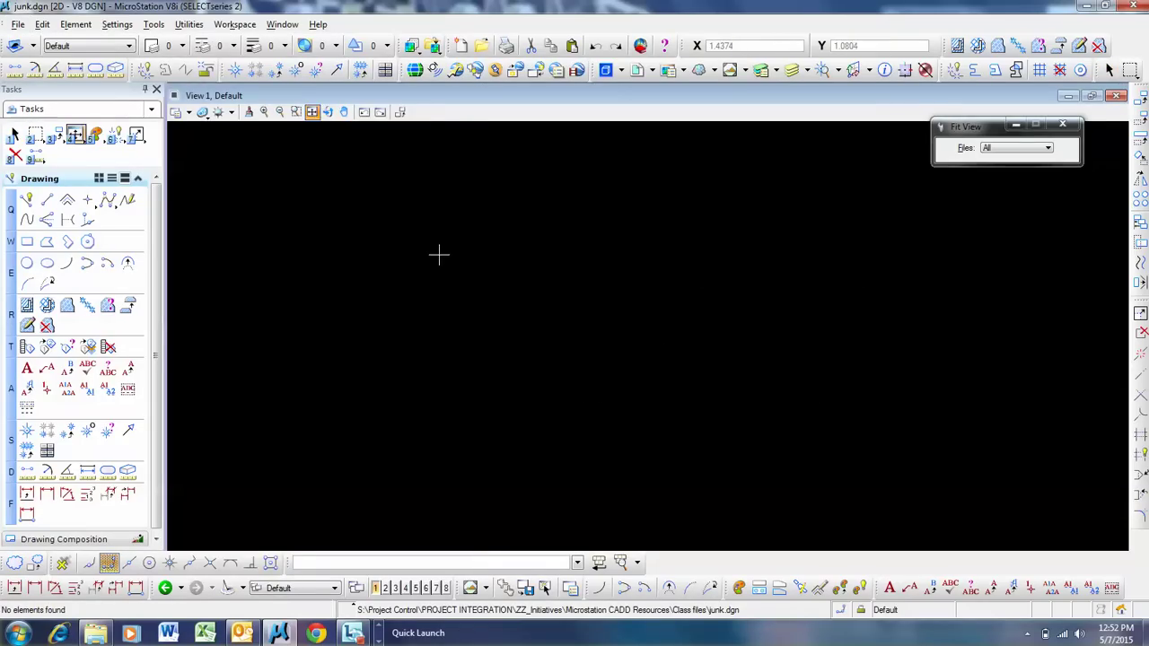
right_click(439, 254)
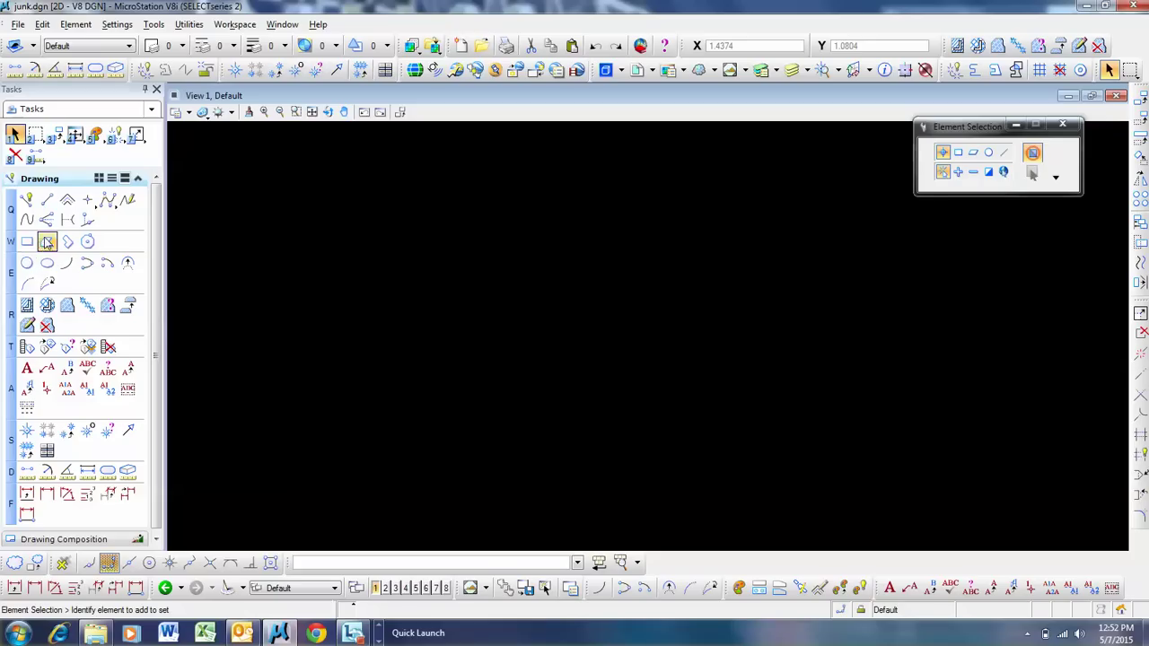
Draw a wide rectangular block, a small upright block beside it and a short flat block above the wide one
left_click(27, 241)
left_click(275, 300)
left_click(616, 409)
left_click(770, 393)
left_click(827, 323)
left_click(549, 259)
right_click(511, 259)
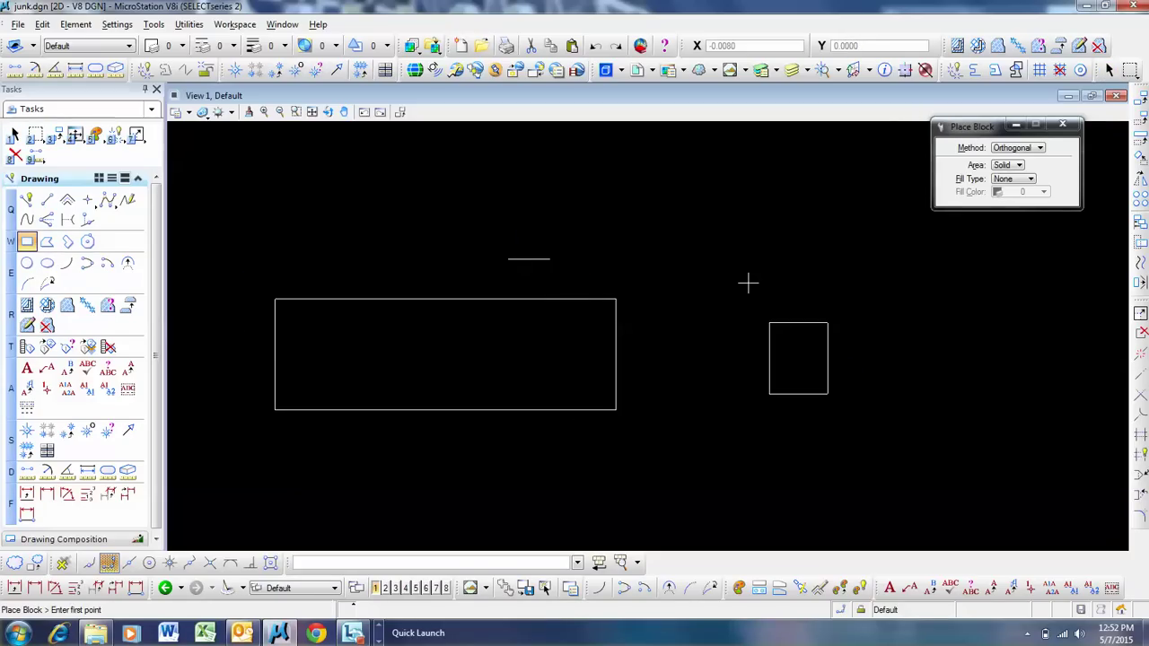
right_click(385, 248)
scroll(745, 318, "down", 4)
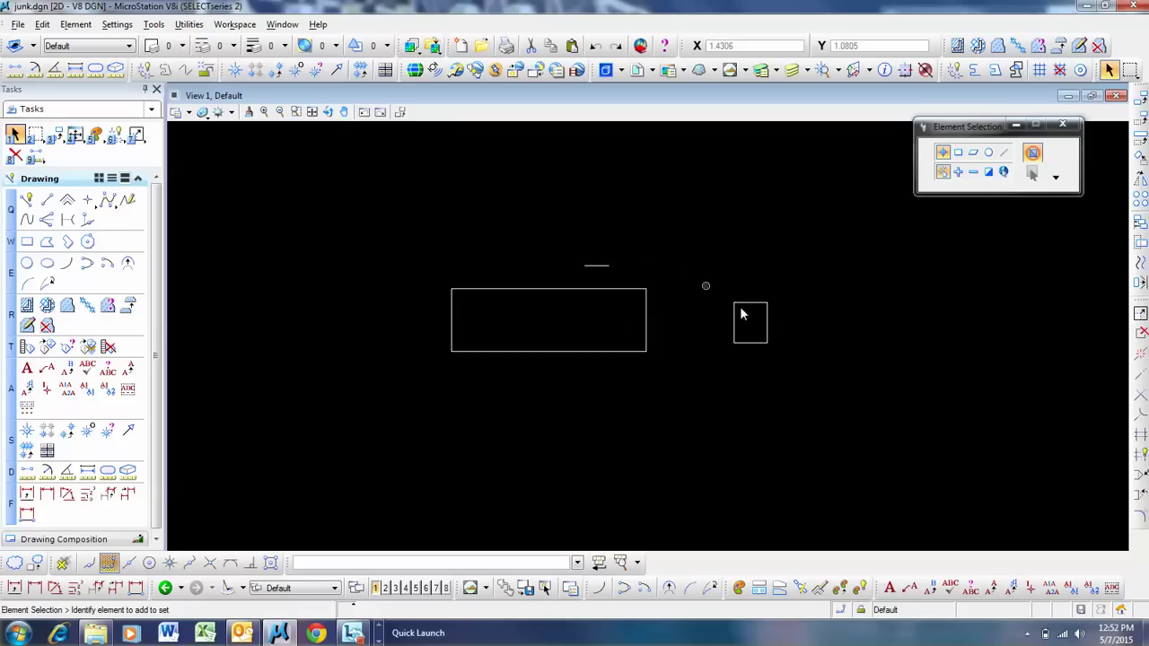
scroll(428, 278, "up", 2)
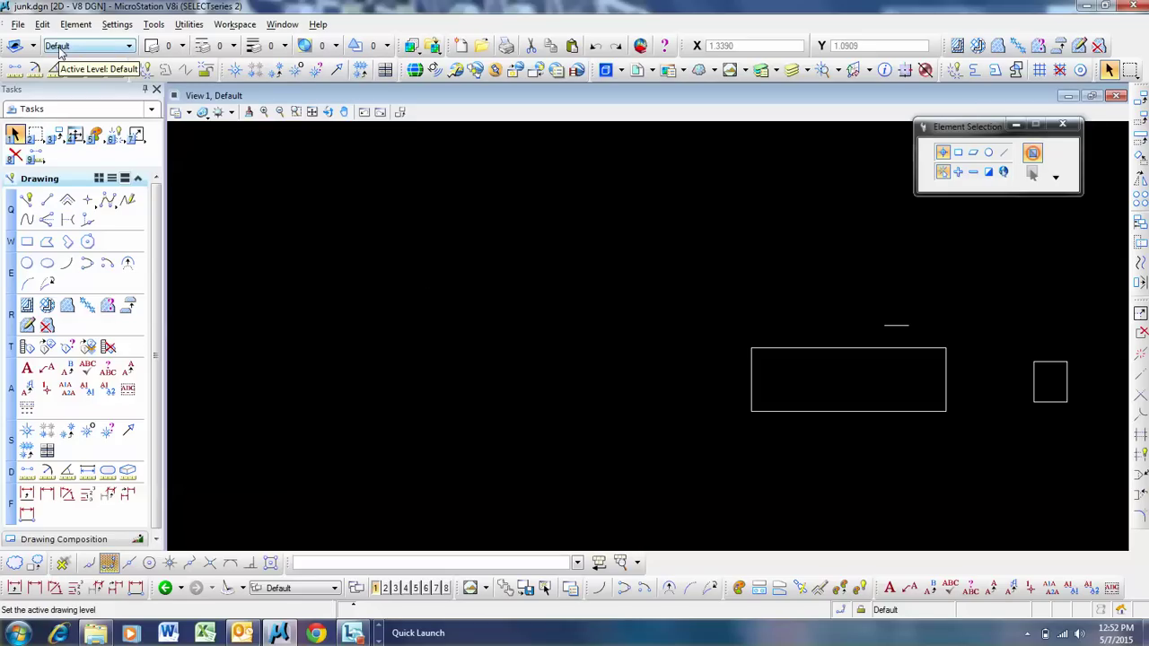
Bring up the references of junk.dgn and start attaching a new reference file
left_click(18, 24)
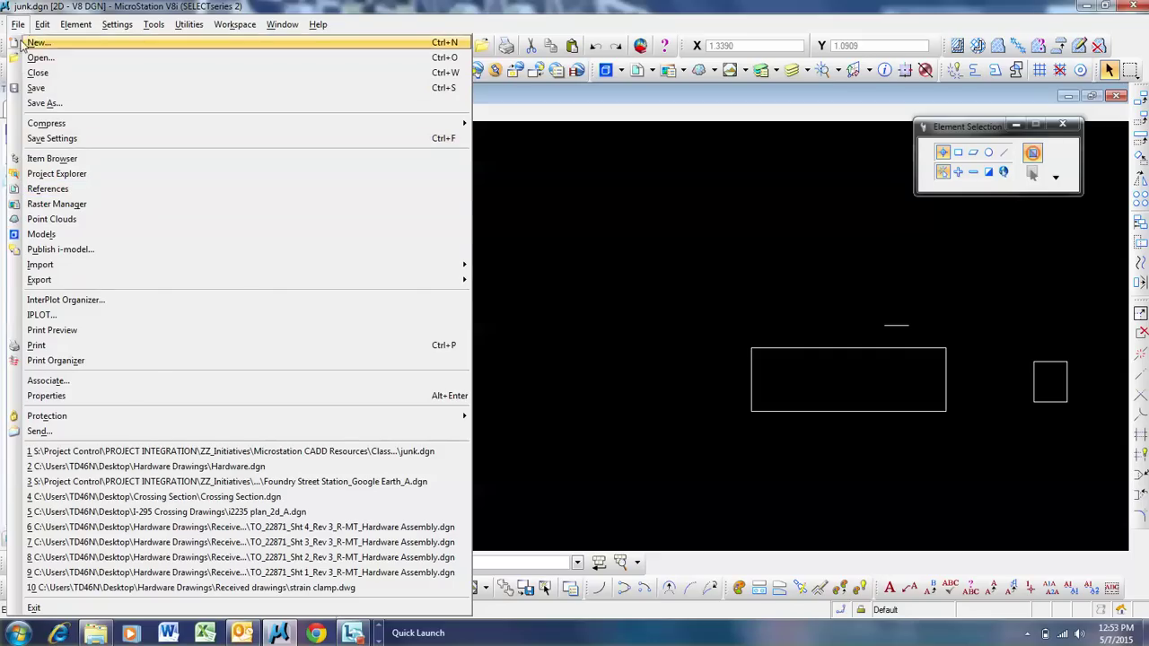
left_click(62, 188)
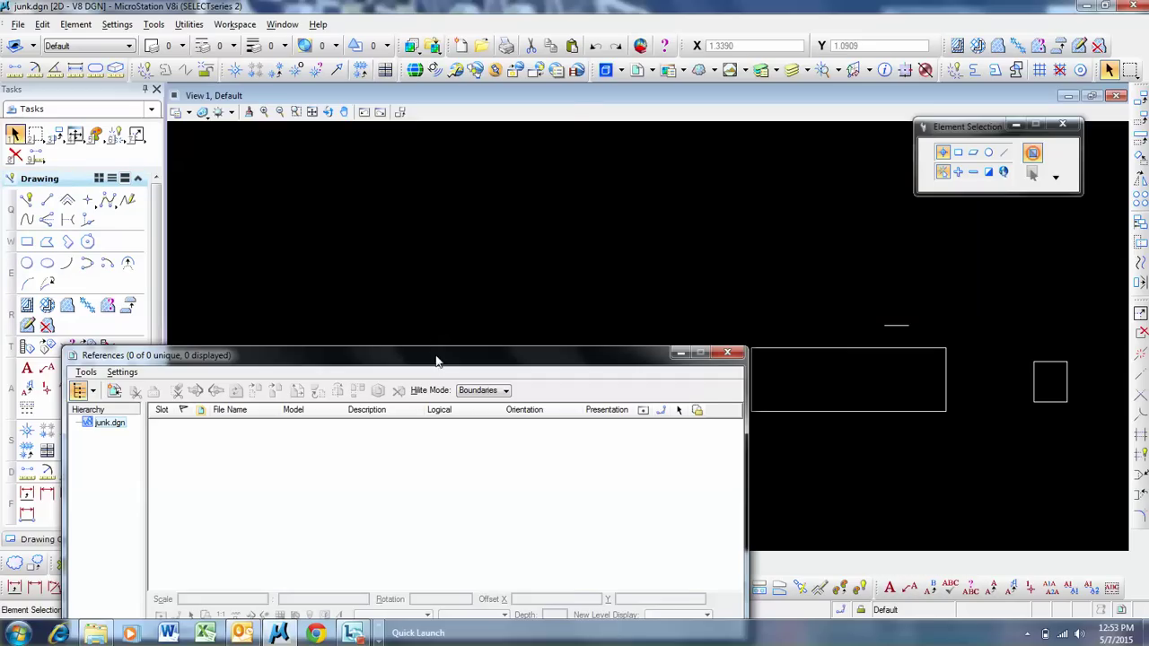
left_click_drag(435, 359, 507, 258)
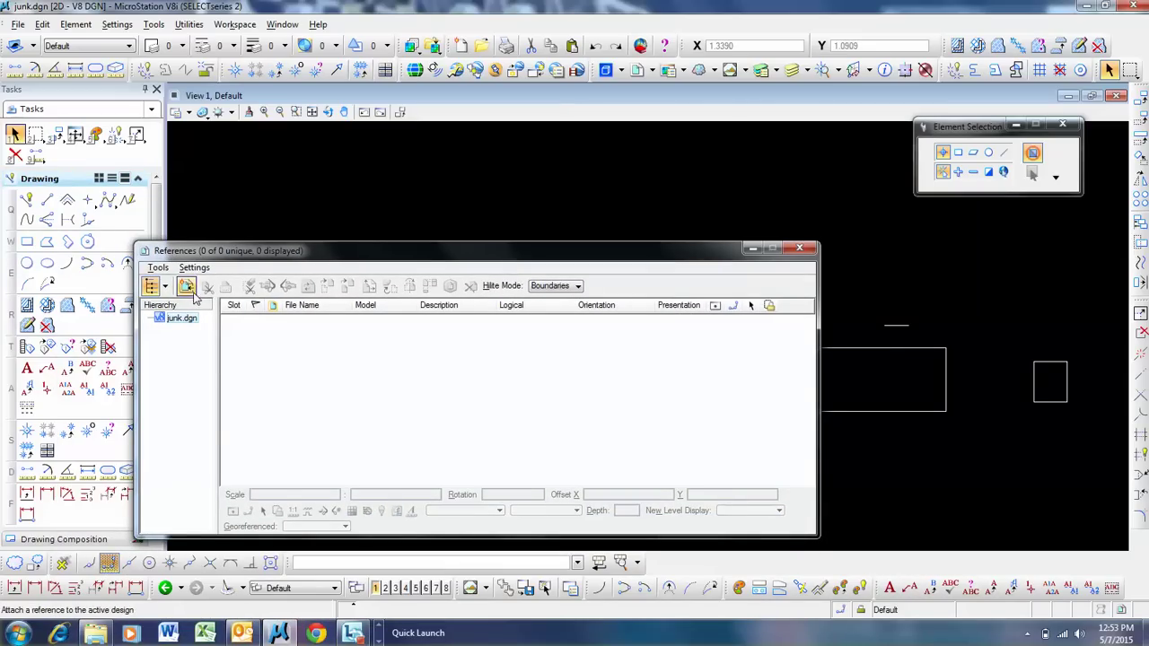
left_click(159, 268)
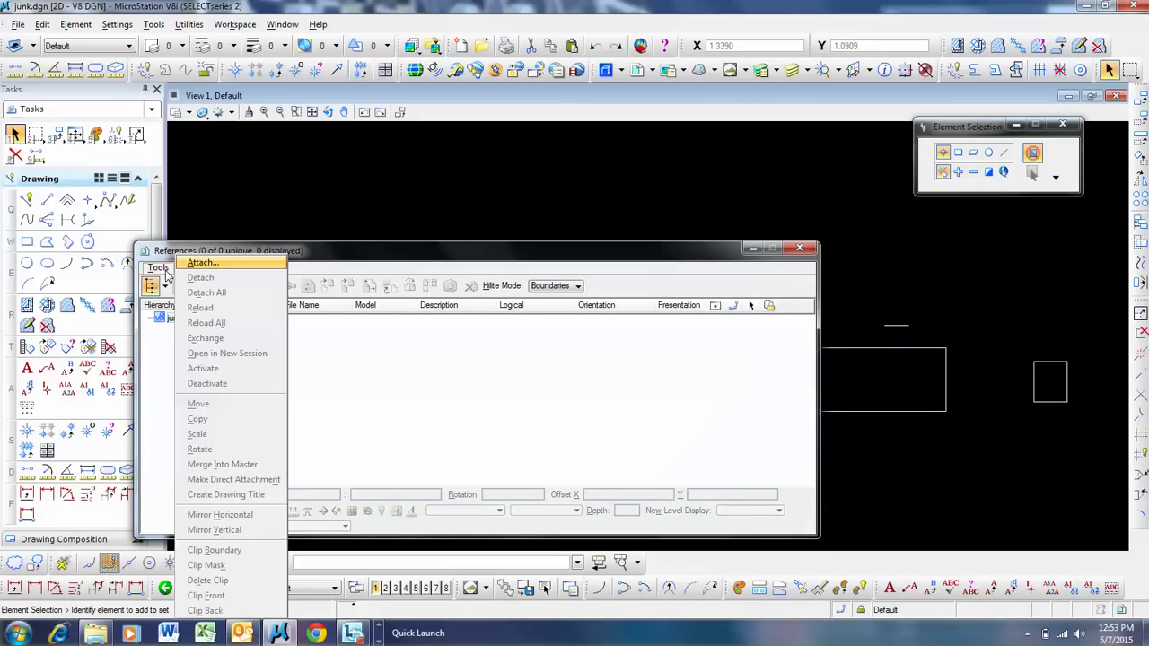
left_click(334, 269)
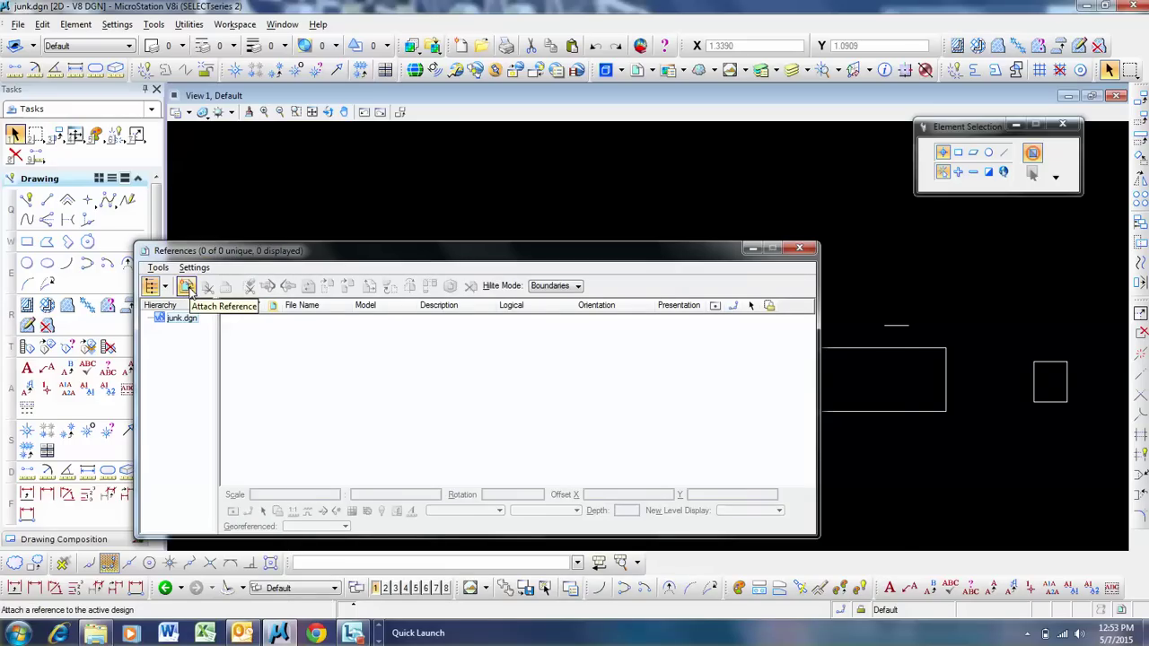
left_click(186, 287)
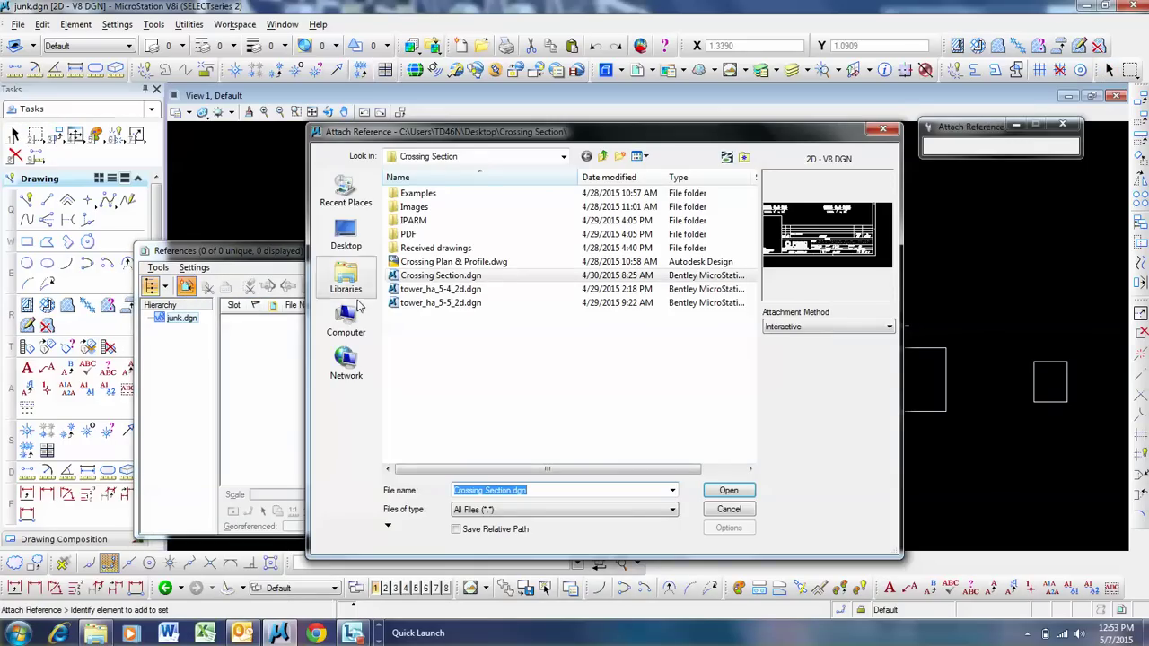
Try the Coincident World attachment method for tower_ha_5-4_2d.dgn and switch back to Interactive
left_click(460, 299)
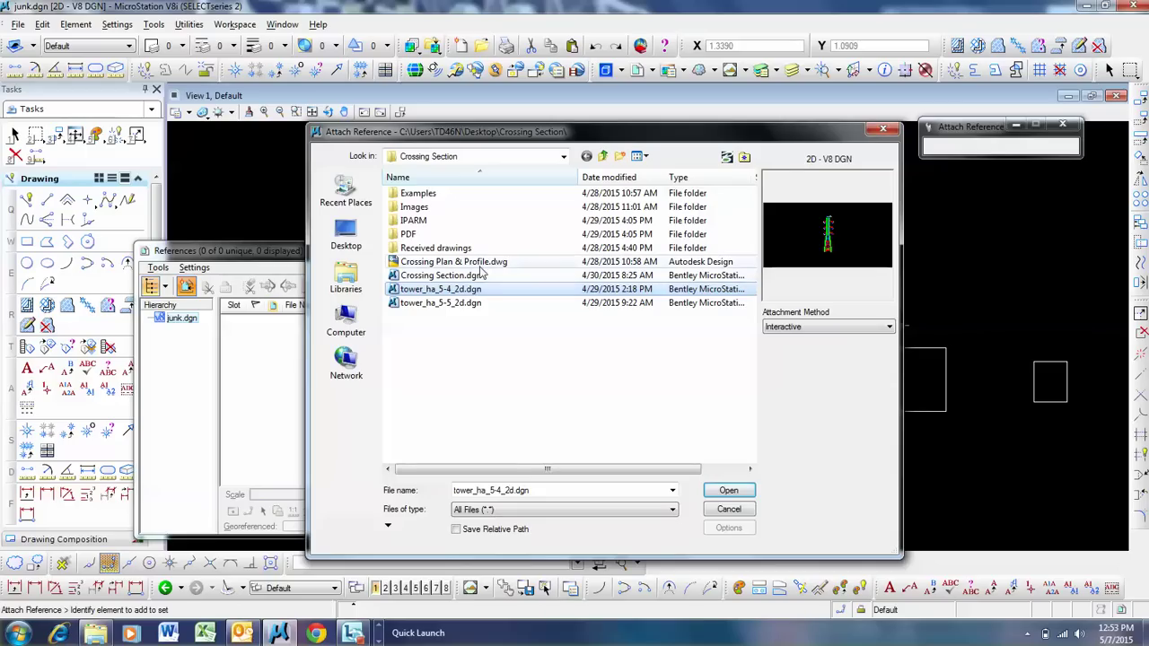
left_click(469, 263)
left_click(466, 292)
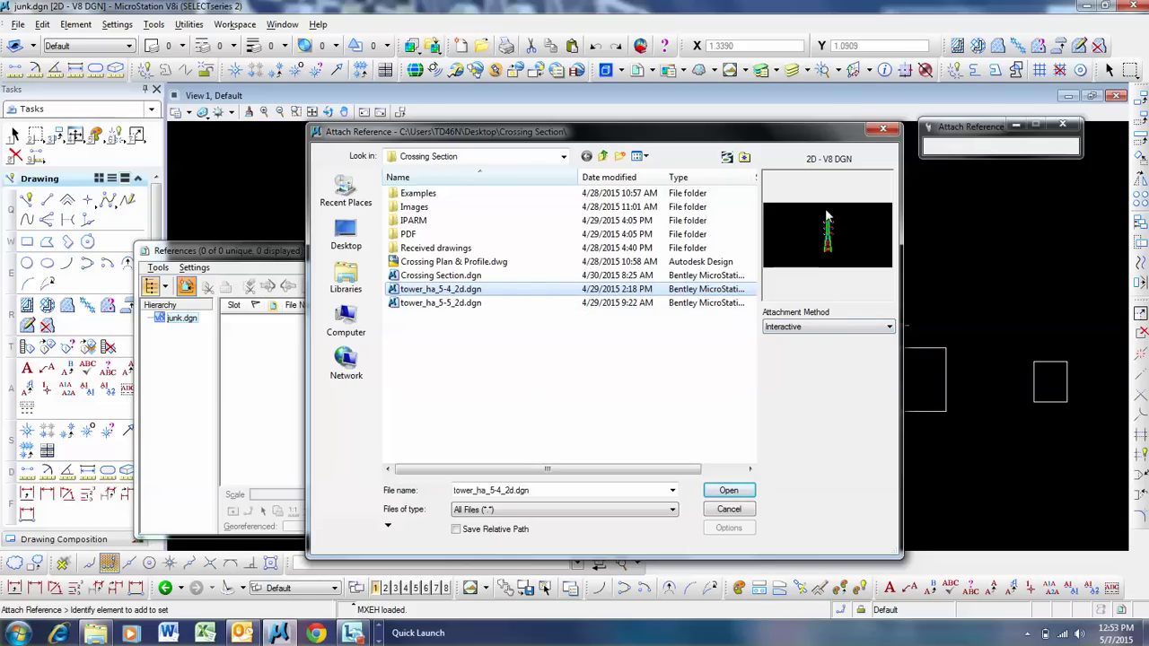
left_click(827, 328)
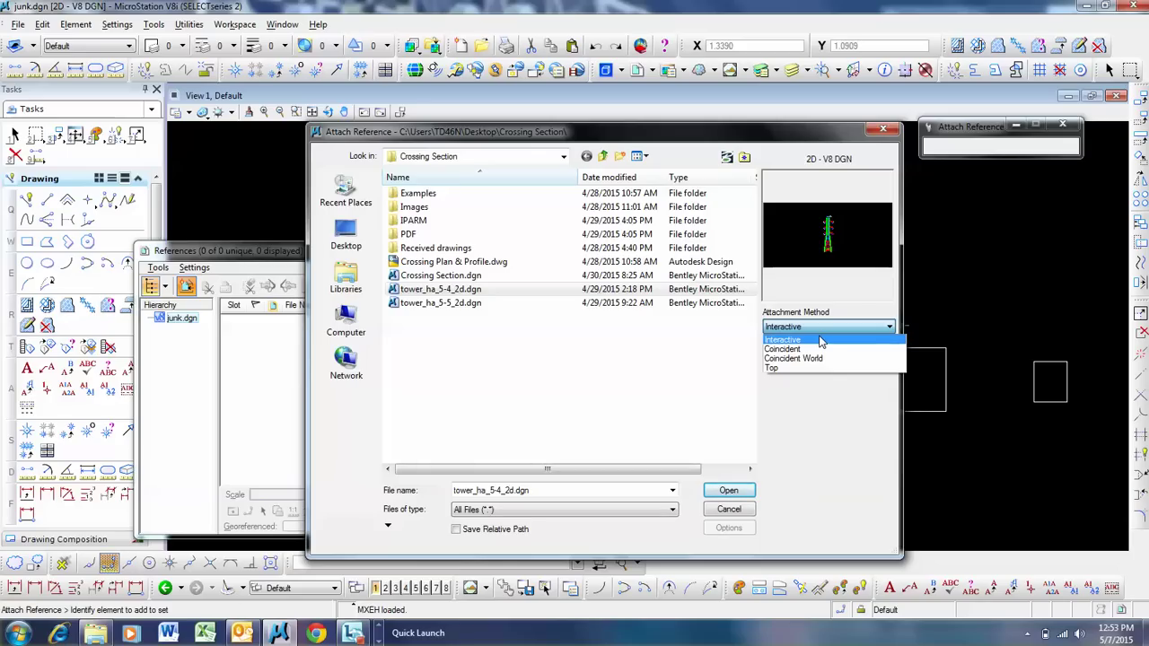
left_click(832, 359)
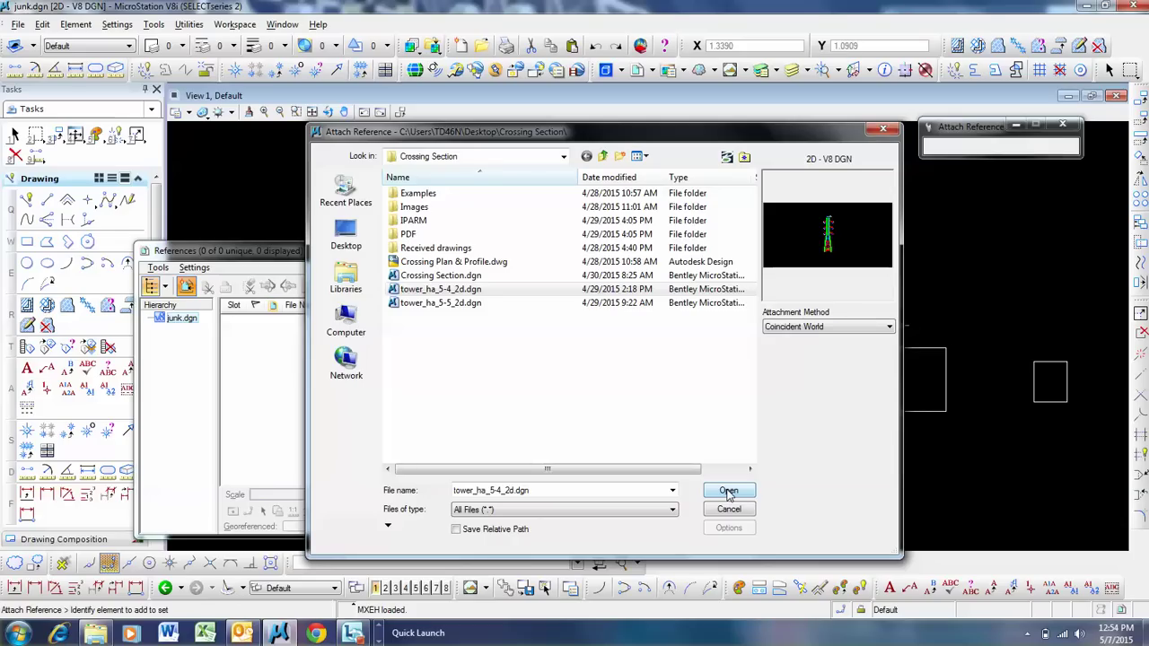
left_click(832, 331)
left_click(827, 340)
Preview the other drawings in the Crossing Section folder and choose tower_ha_5-4_2d.dgn for interactive attachment
left_click(462, 276)
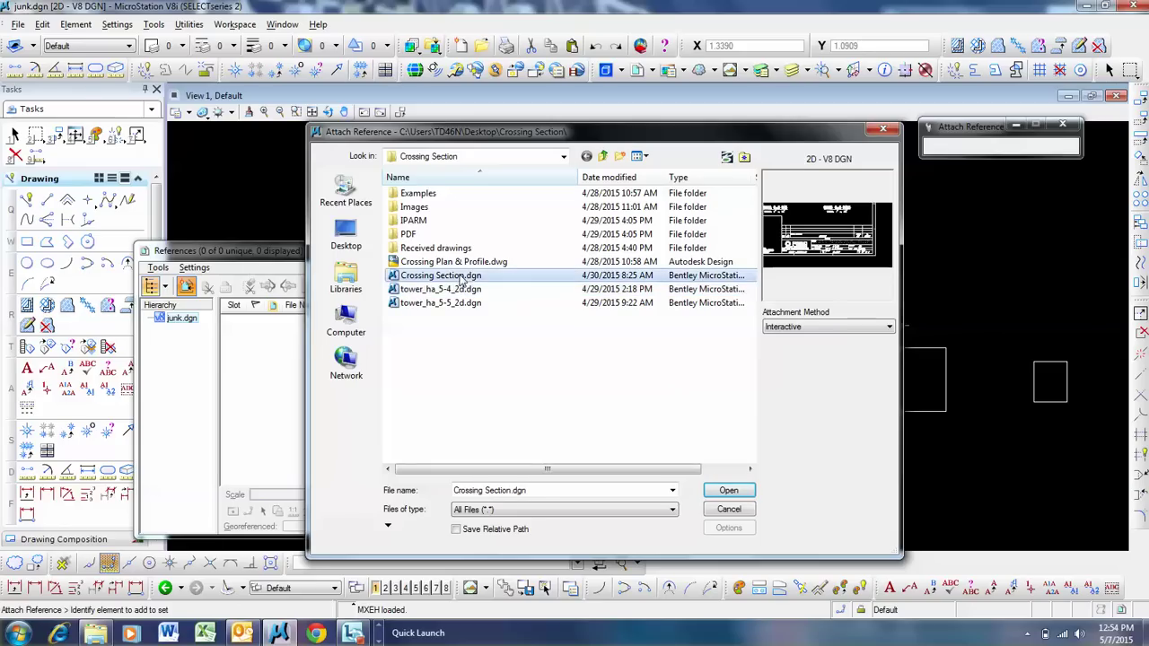
left_click(463, 262)
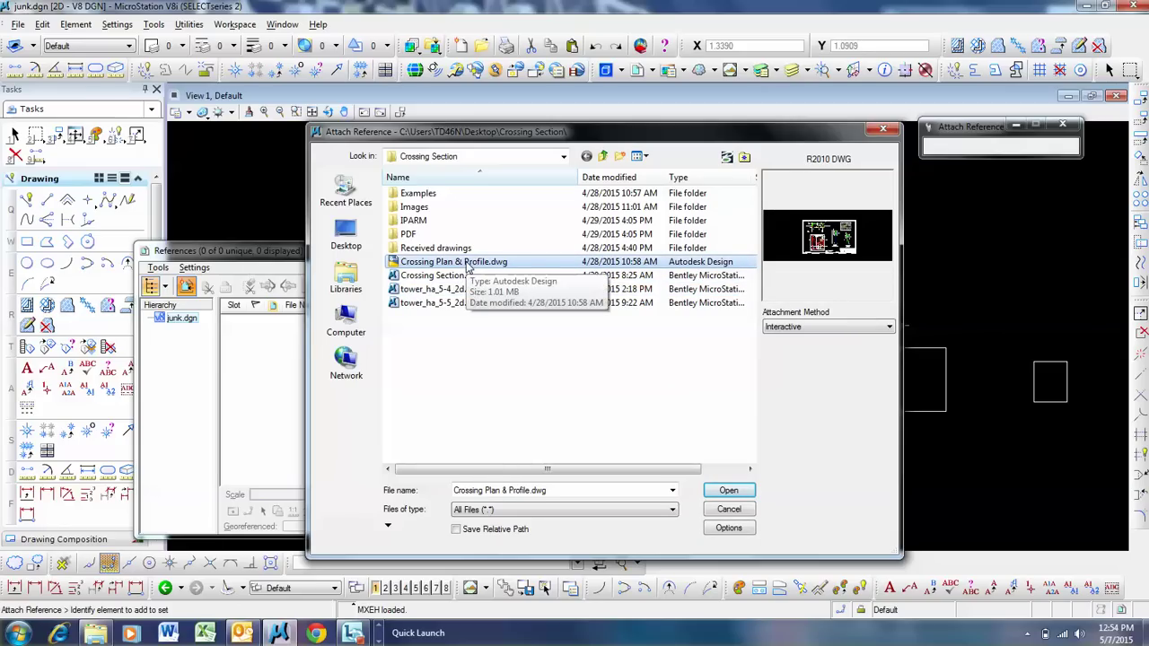
left_click(466, 289)
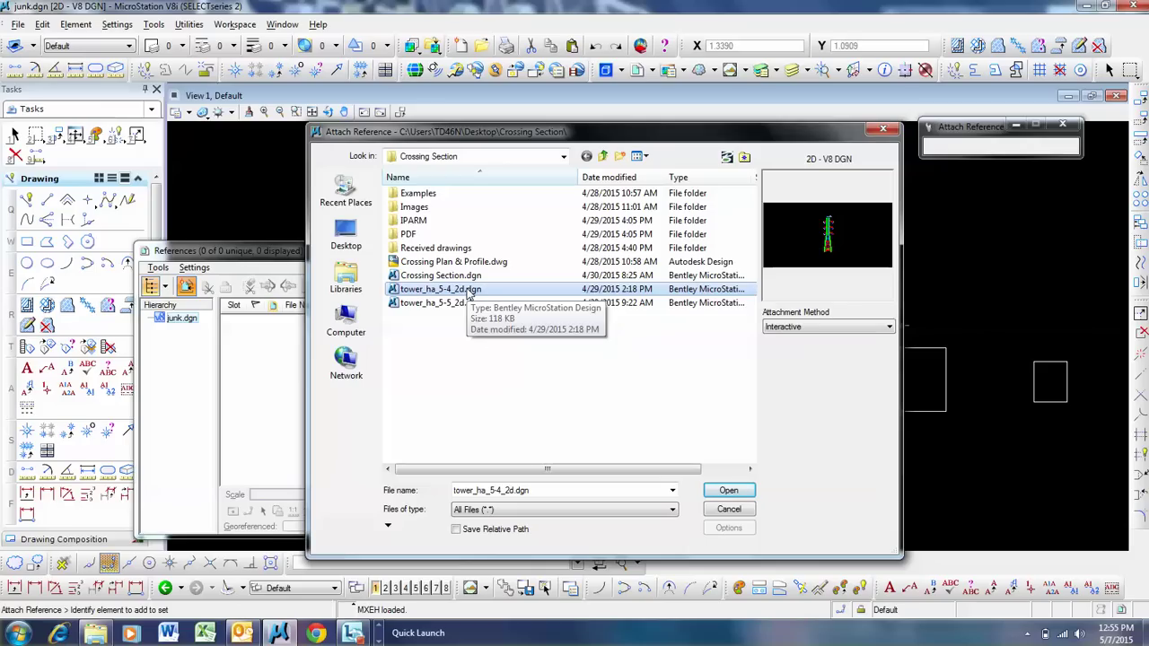
left_click(469, 302)
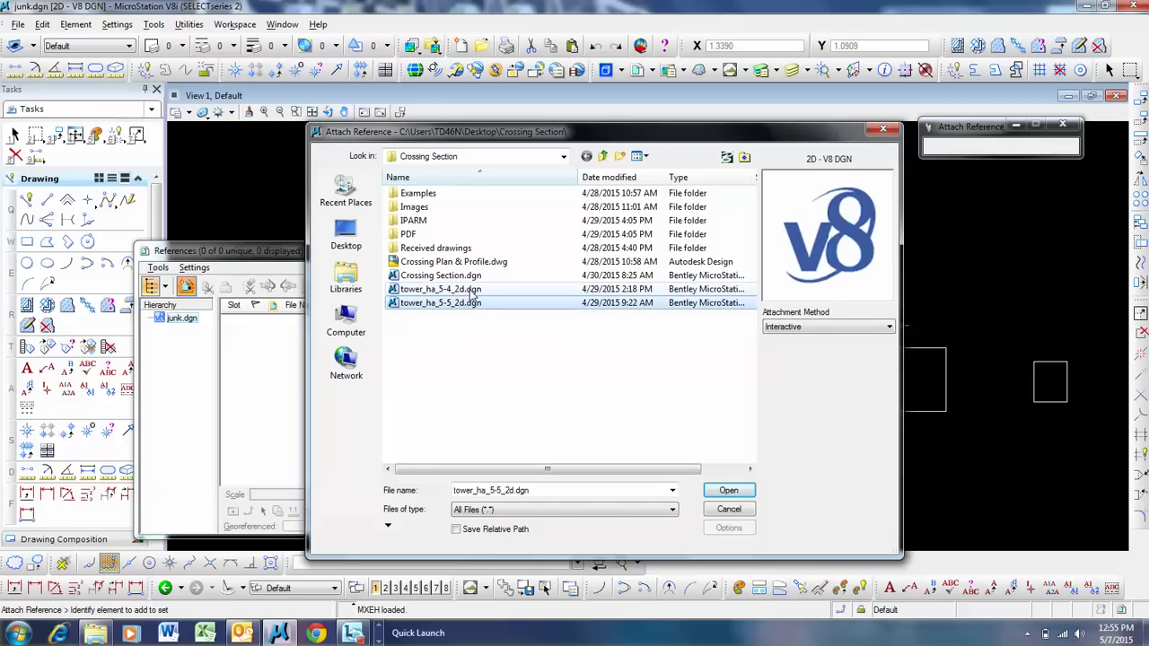
left_click(472, 291)
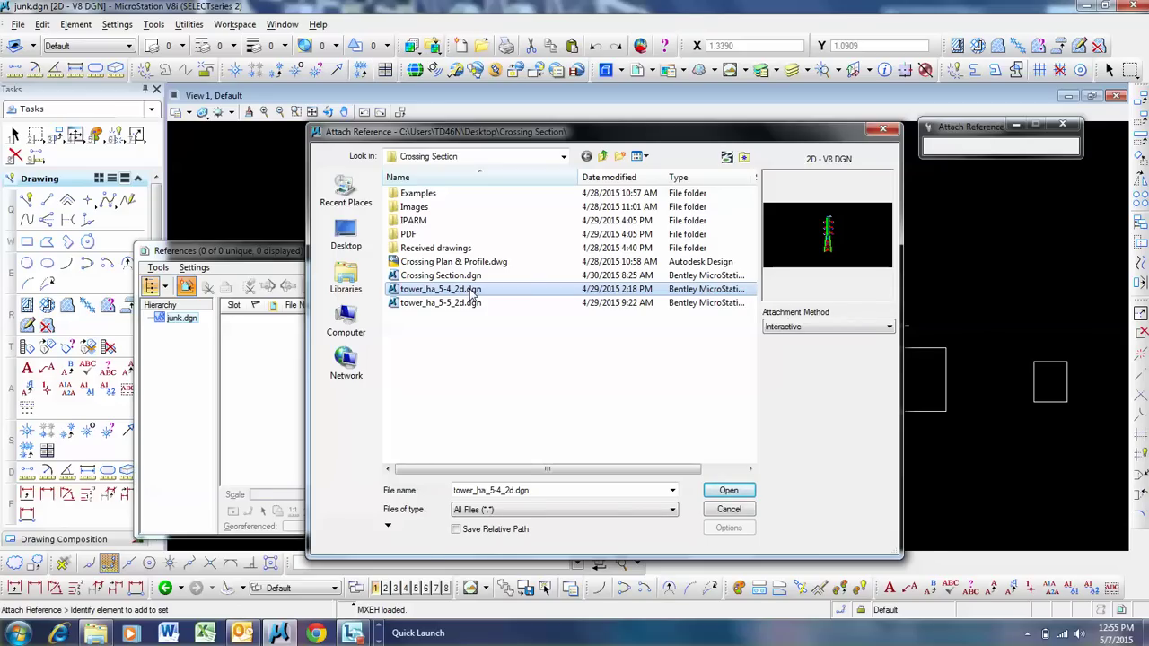
double_click(473, 296)
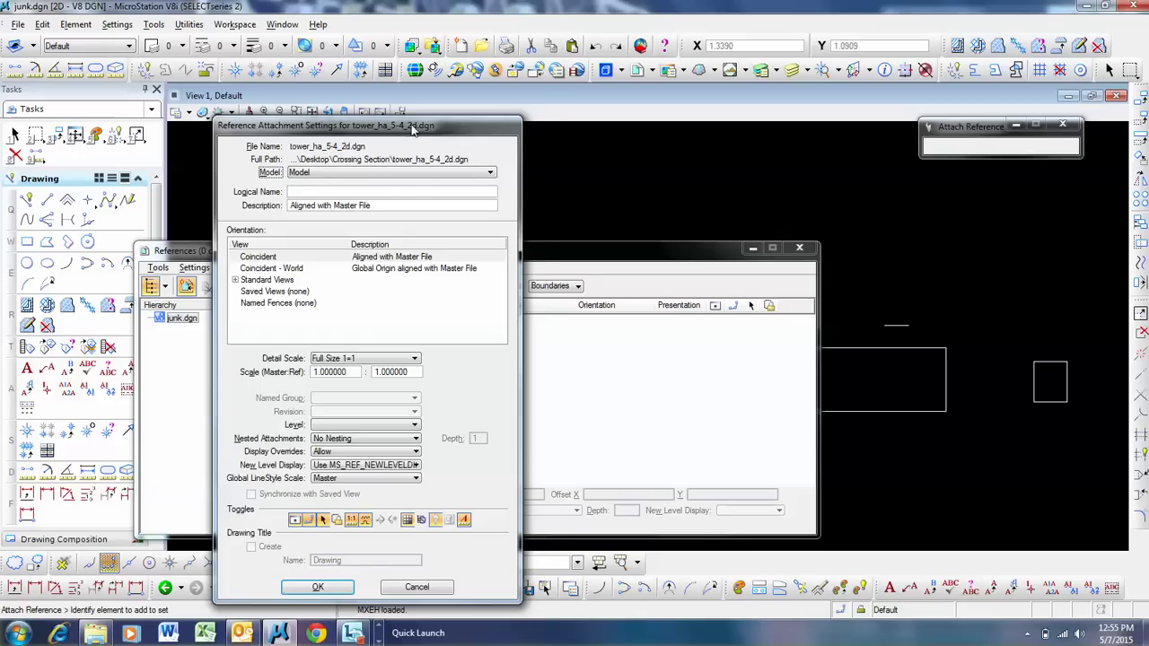
Check the standard views offered and attach the tower's model with Coincident orientation at Full Size 1=1
left_click_drag(413, 128, 455, 82)
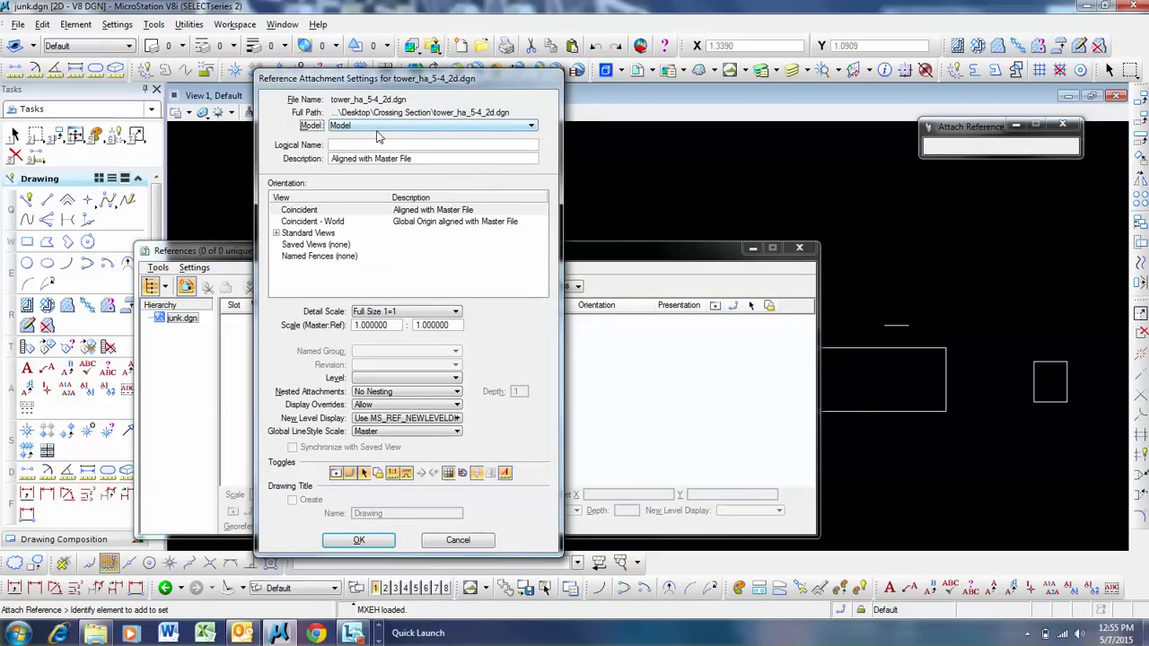
left_click(277, 234)
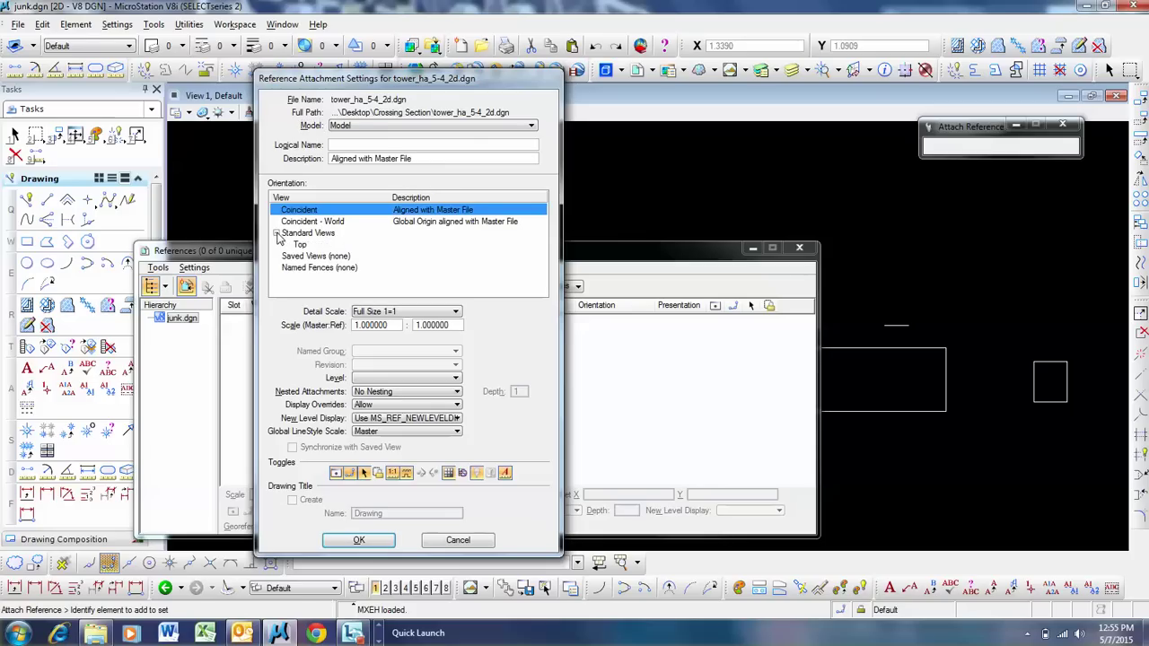
left_click(278, 233)
left_click(277, 233)
left_click(278, 234)
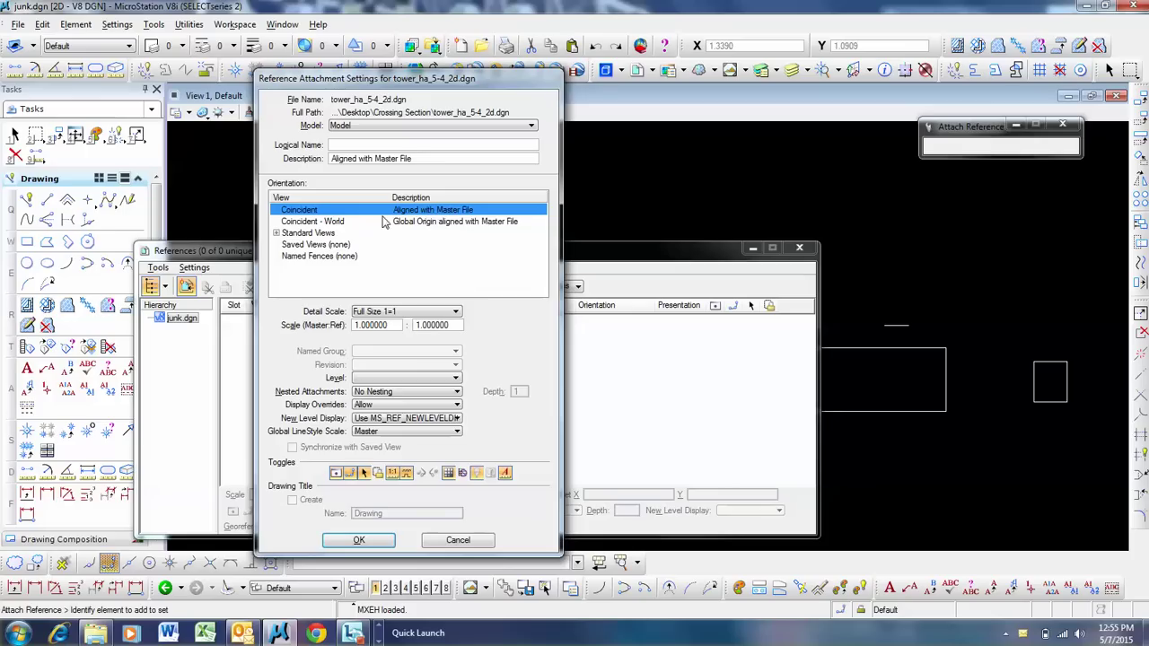
left_click(359, 541)
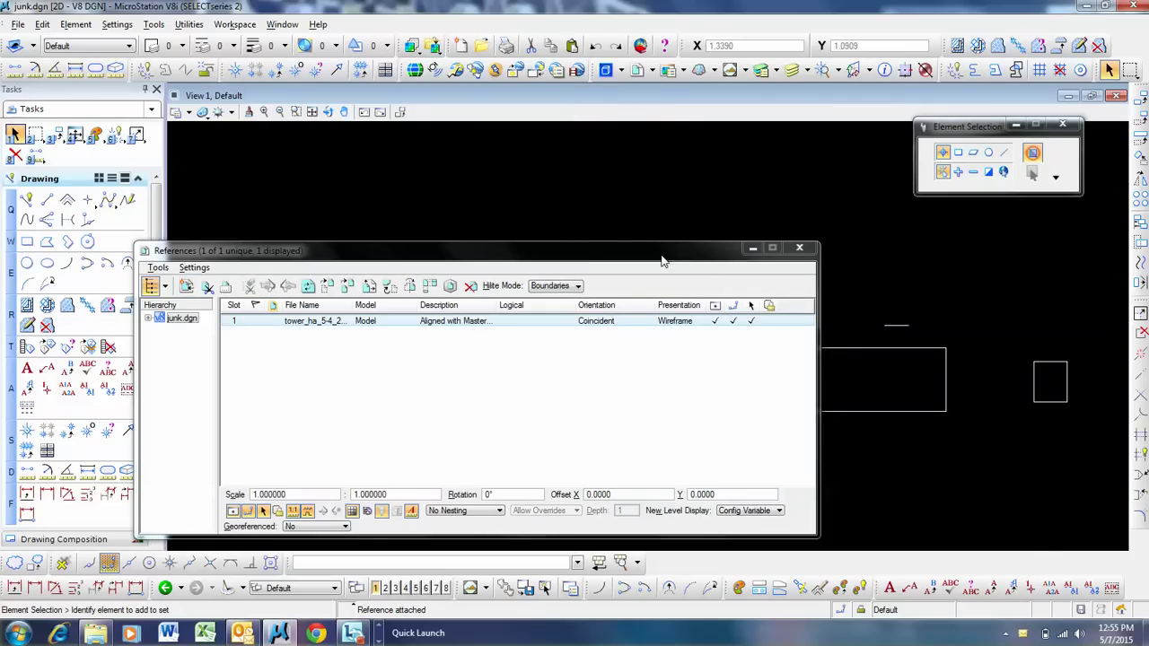
Fit the view to all contents and examine the attached tower together with the small blocks near its base
left_click_drag(661, 260, 788, 399)
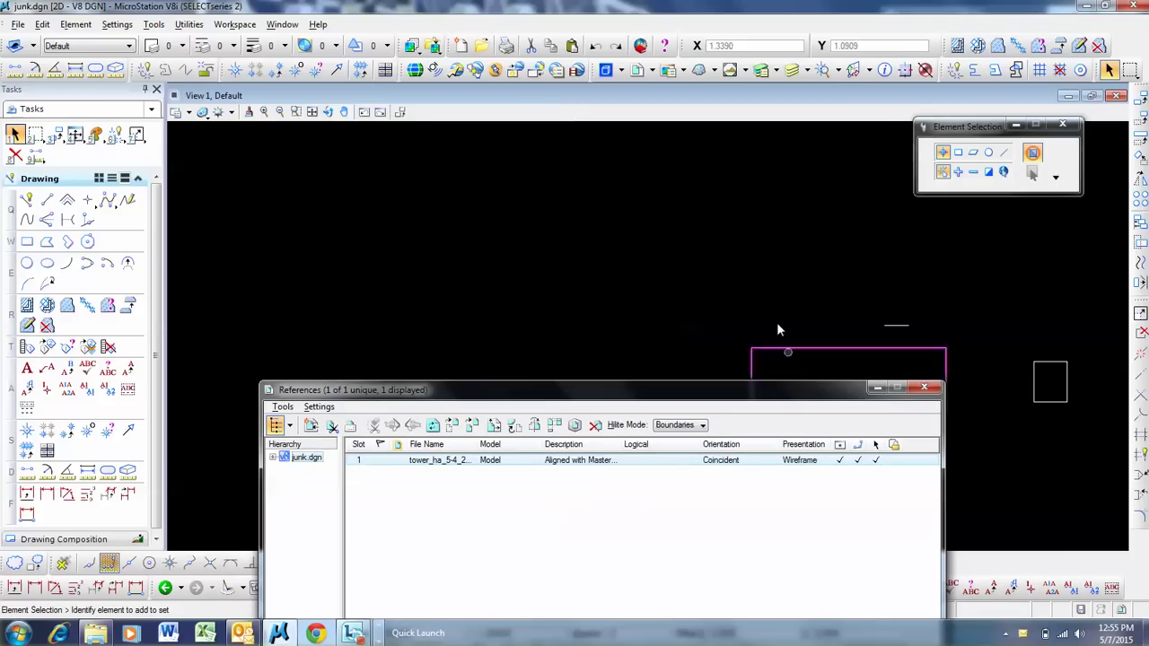
left_click(312, 111)
left_click_drag(657, 391, 893, 578)
scroll(654, 146, "up", 10)
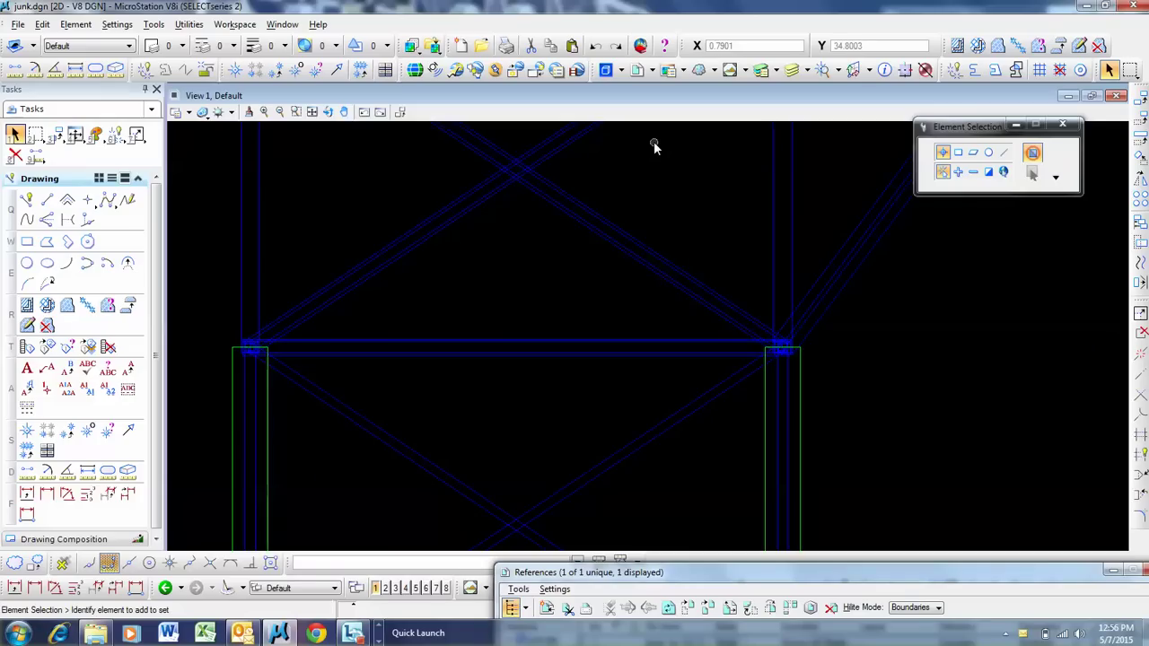
scroll(654, 147, "down", 8)
left_click(311, 111)
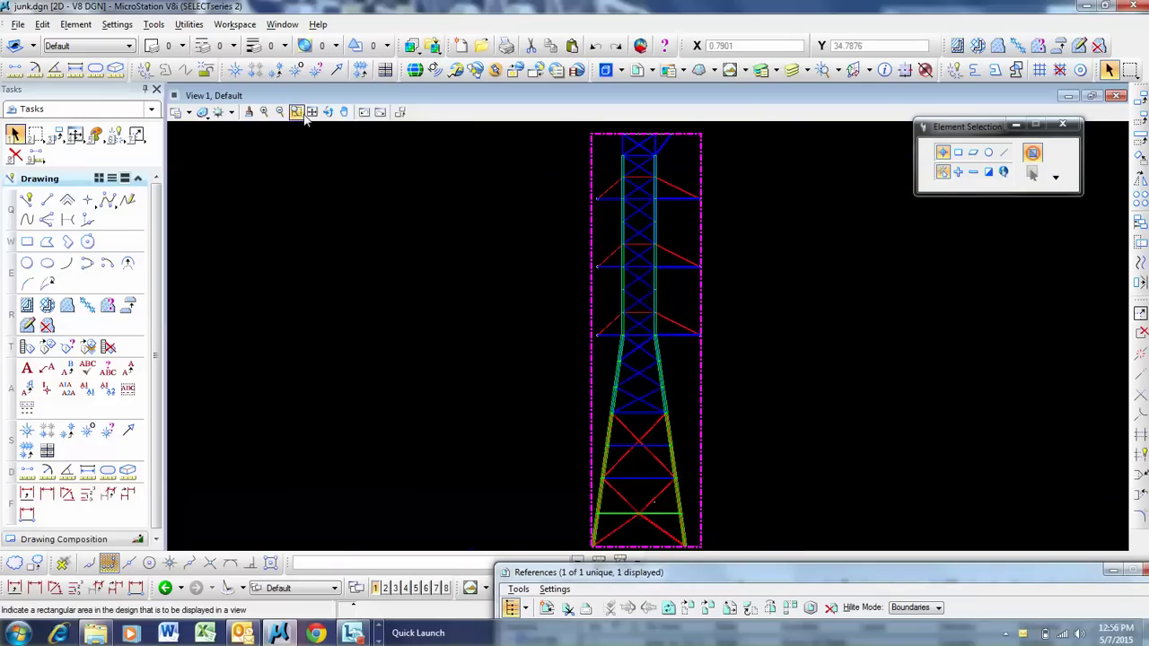
left_click(311, 111)
left_click(431, 174)
right_click(453, 194)
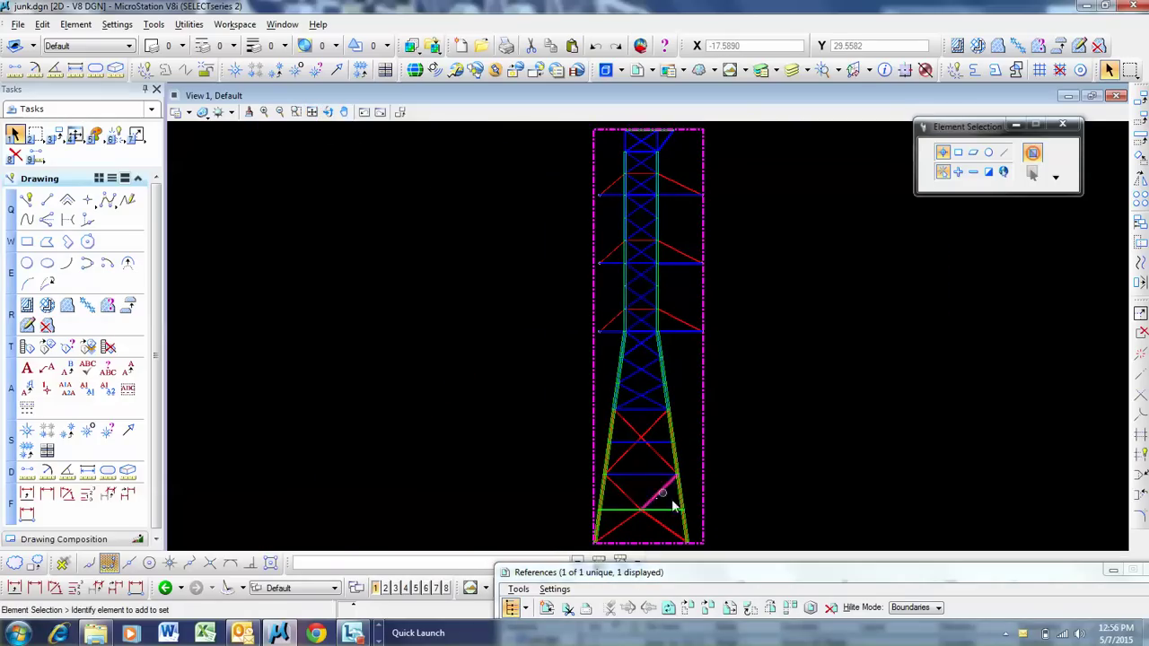
scroll(665, 498, "up", 5)
scroll(657, 500, "down", 5)
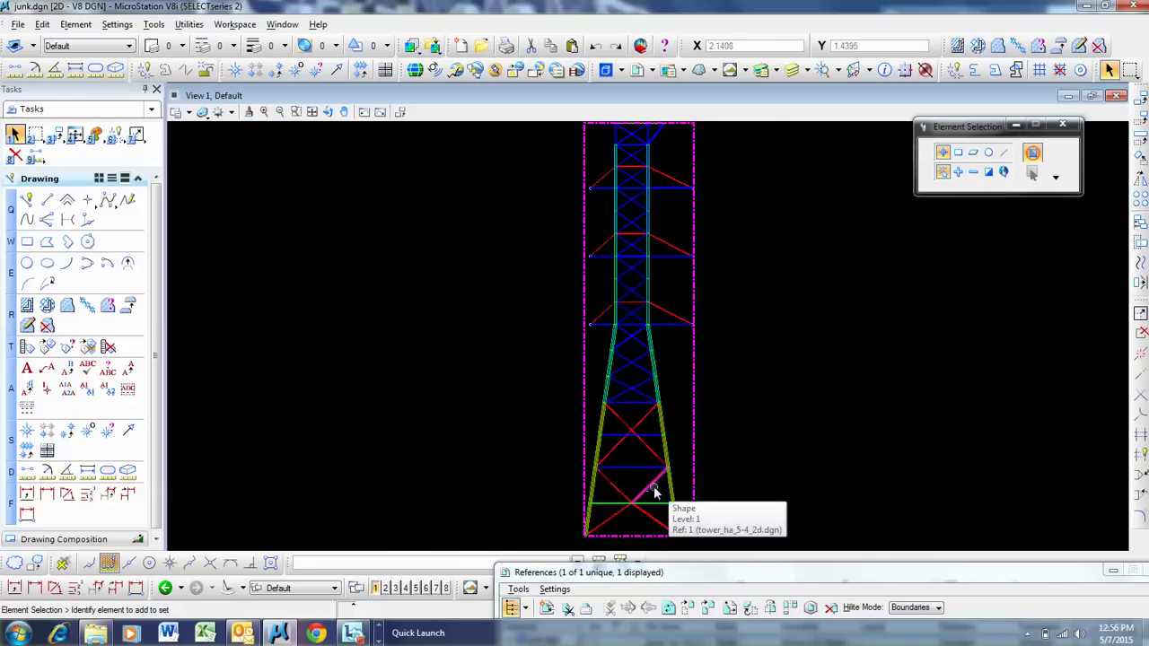
scroll(656, 493, "down", 2)
scroll(662, 395, "up", 2)
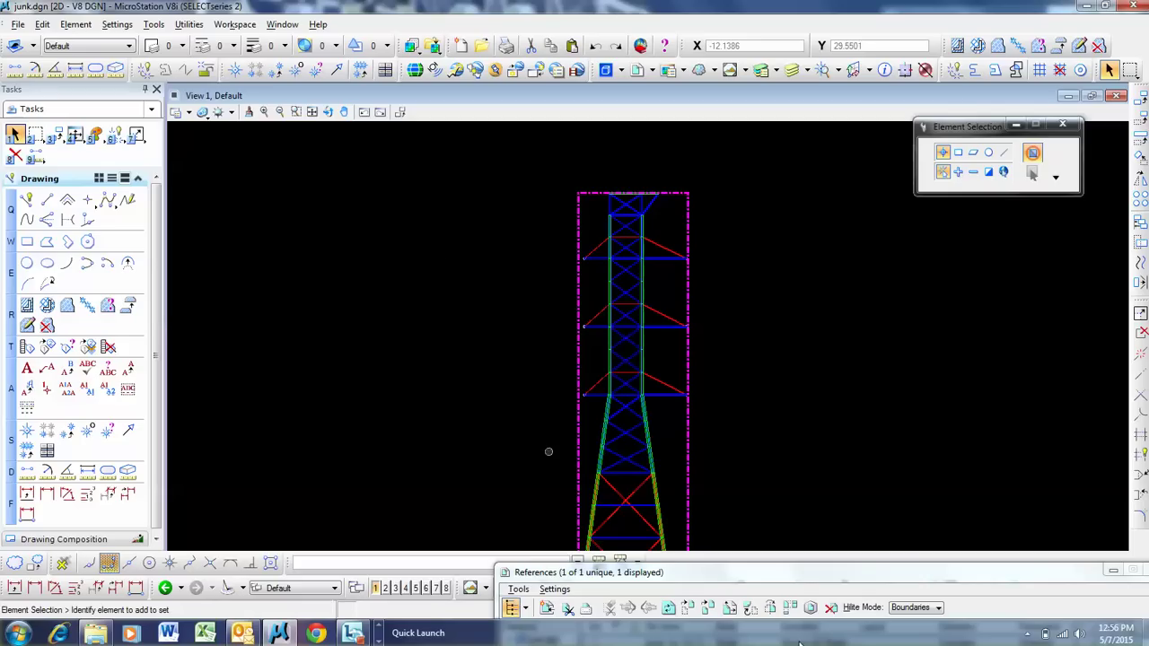
Exchange junk.dgn for its attached reference tower_ha_5-4_2d.dgn and fit the view to the whole tower
left_click_drag(641, 579, 594, 396)
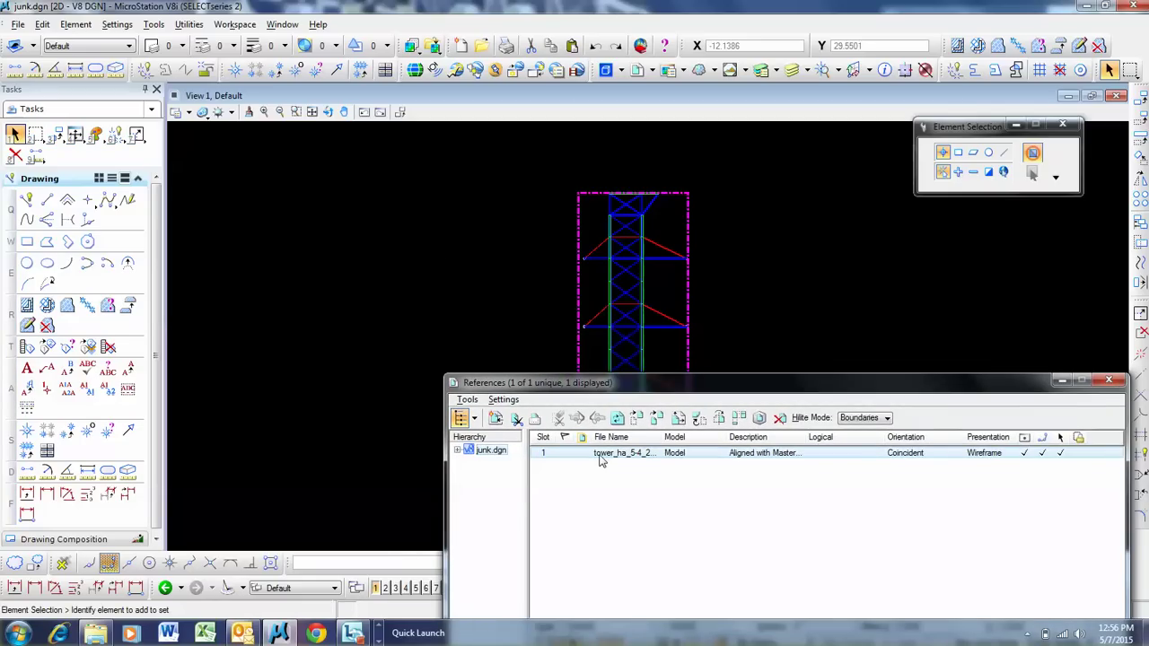
right_click(598, 460)
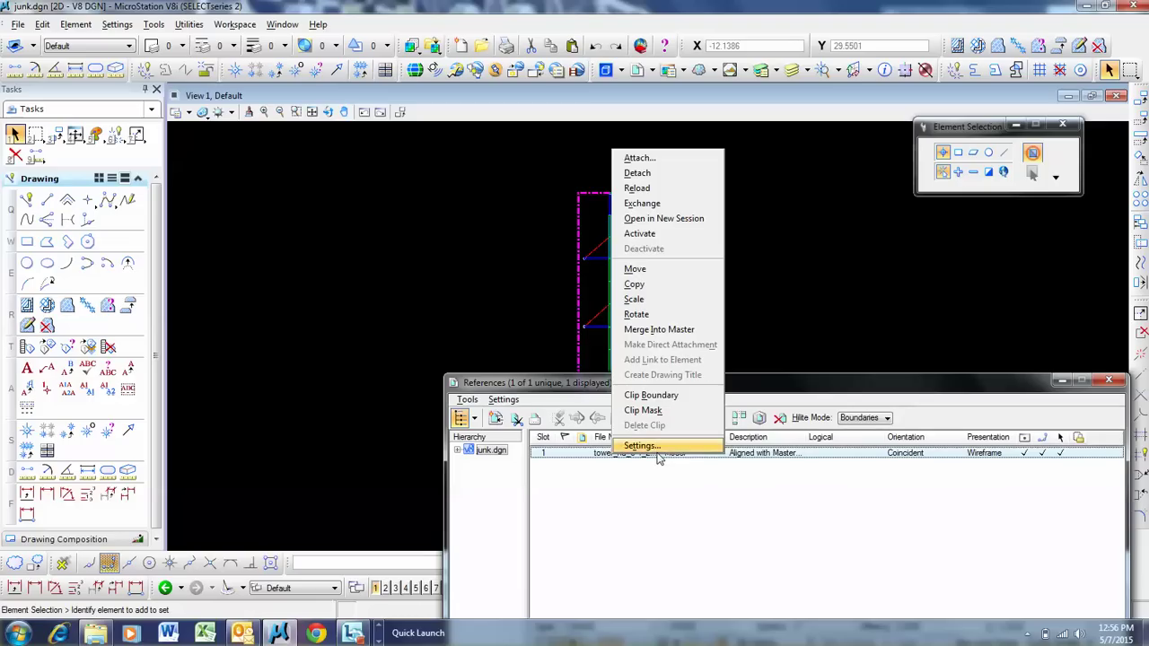
left_click(654, 205)
left_click_drag(757, 399, 628, 337)
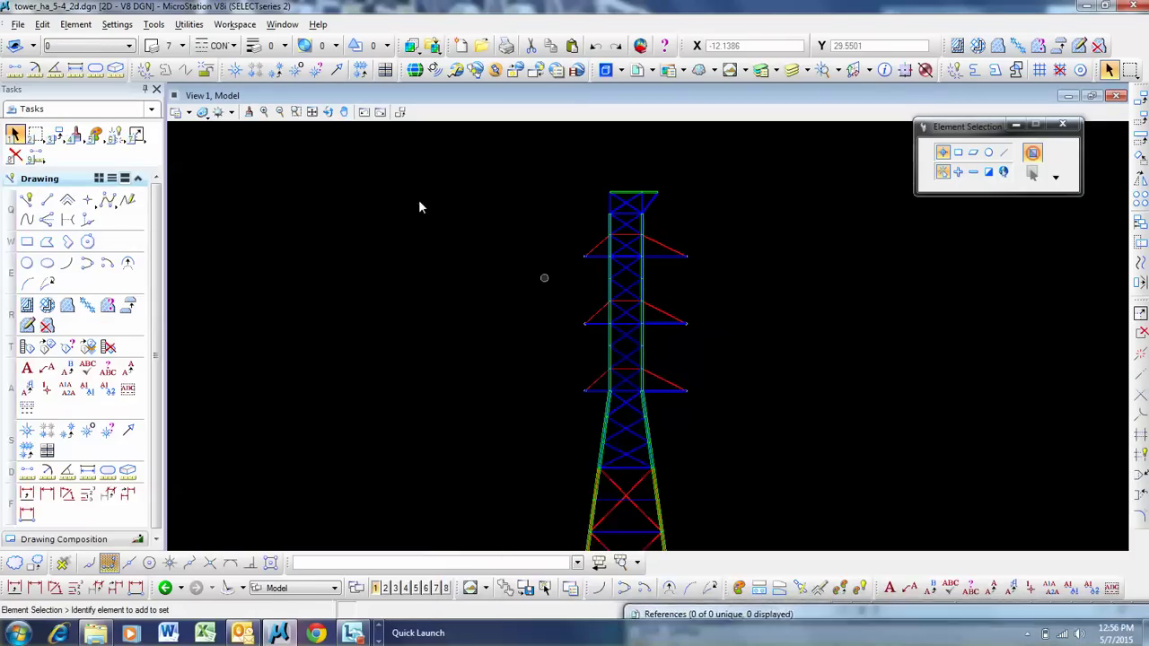
left_click(312, 112)
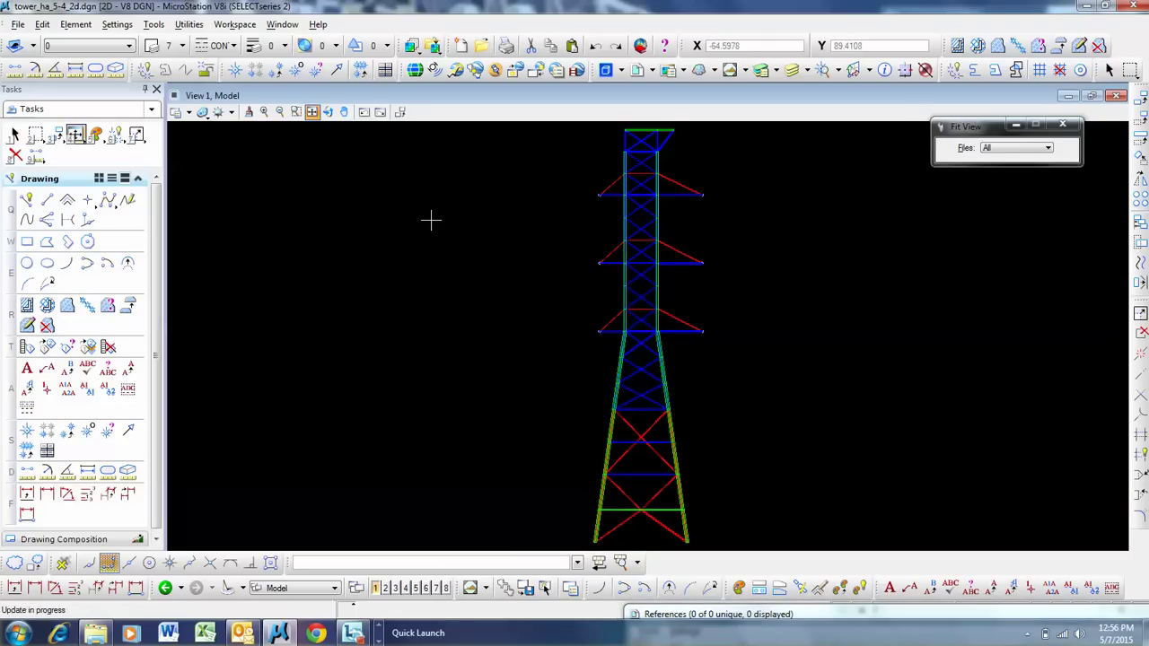
Try to save the fitted tower view as tower with the key-in sv=tower, and check which elements the drawing contains
left_click(341, 564)
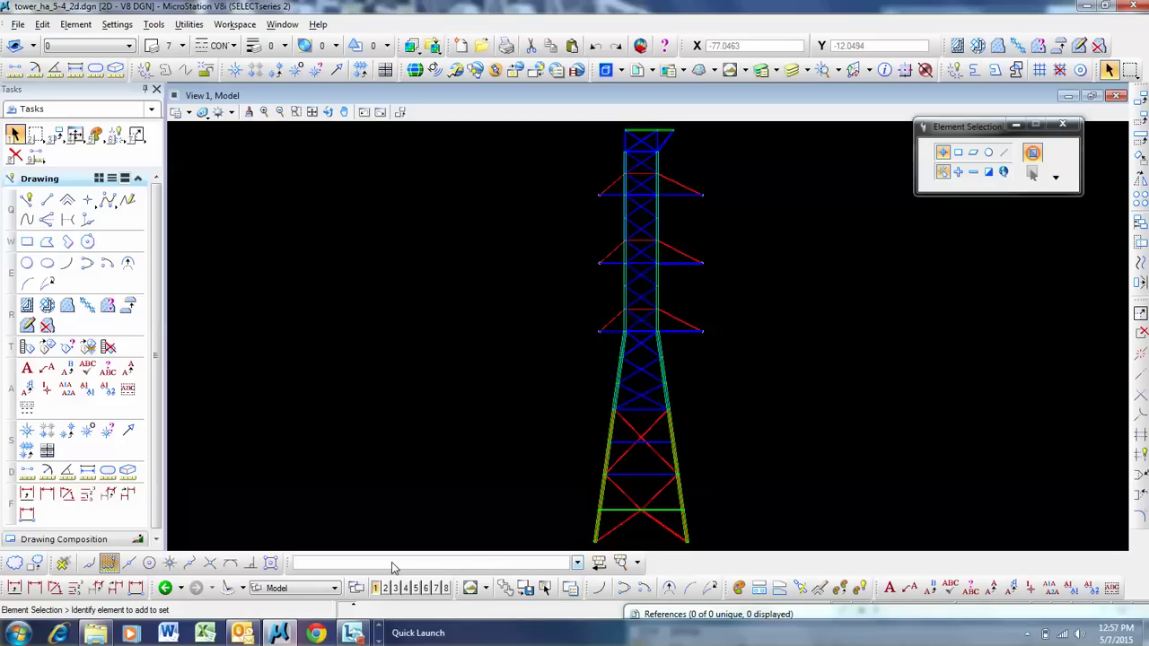
type("sv=tower")
key("Return")
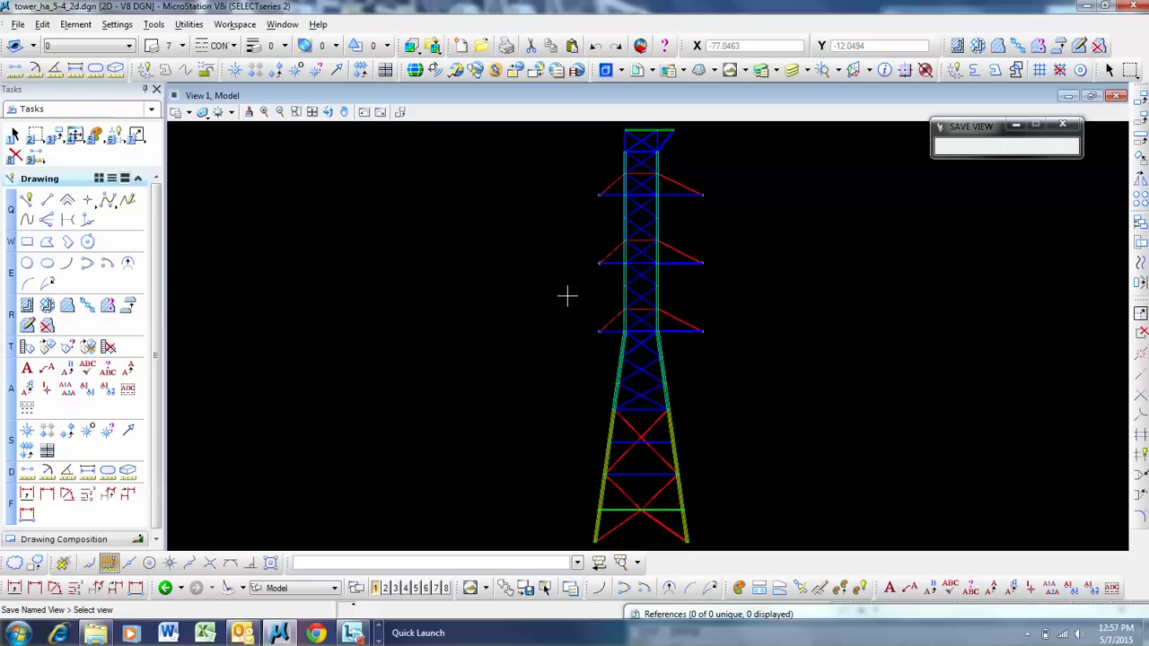
key("Escape")
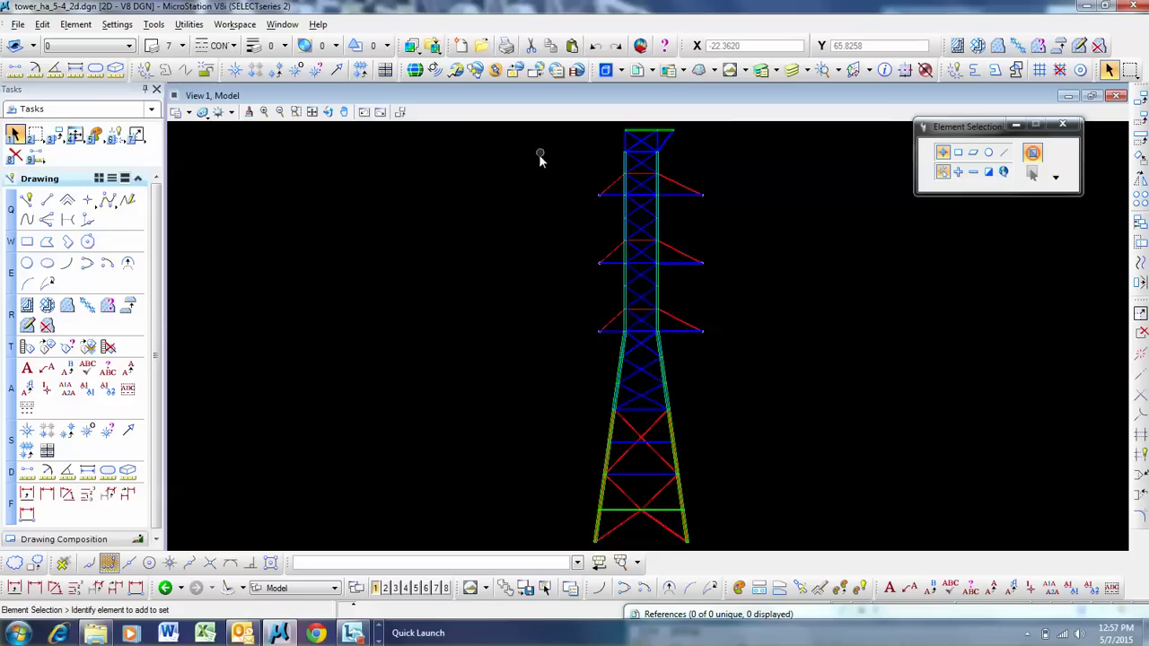
left_click_drag(559, 126, 743, 545)
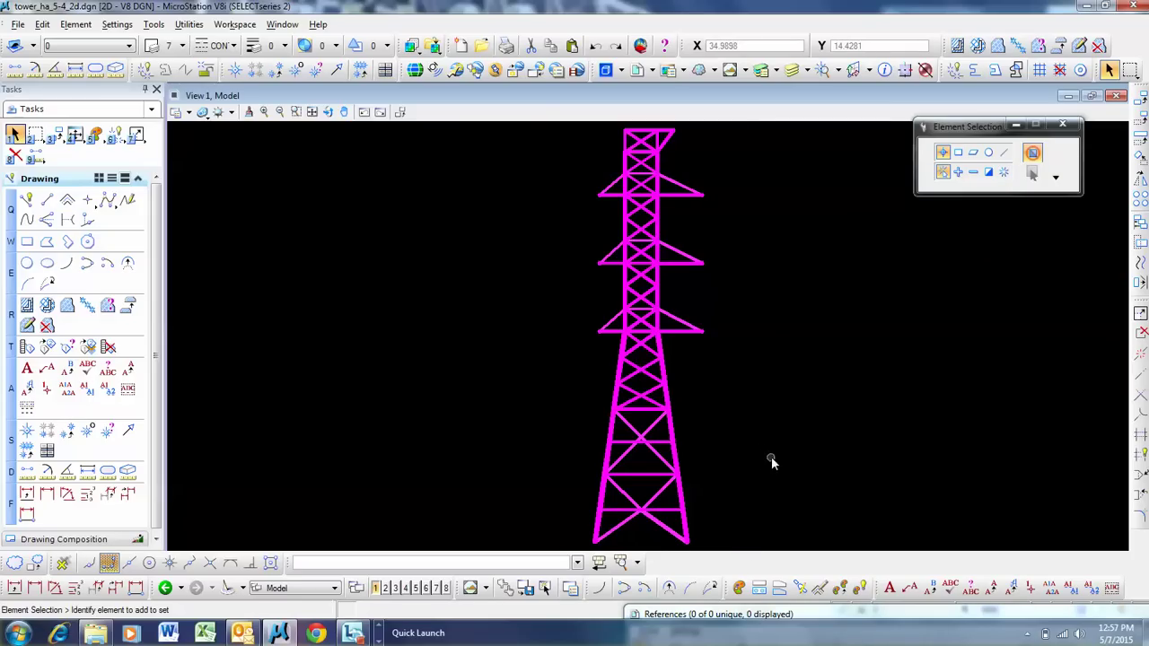
left_click(888, 411)
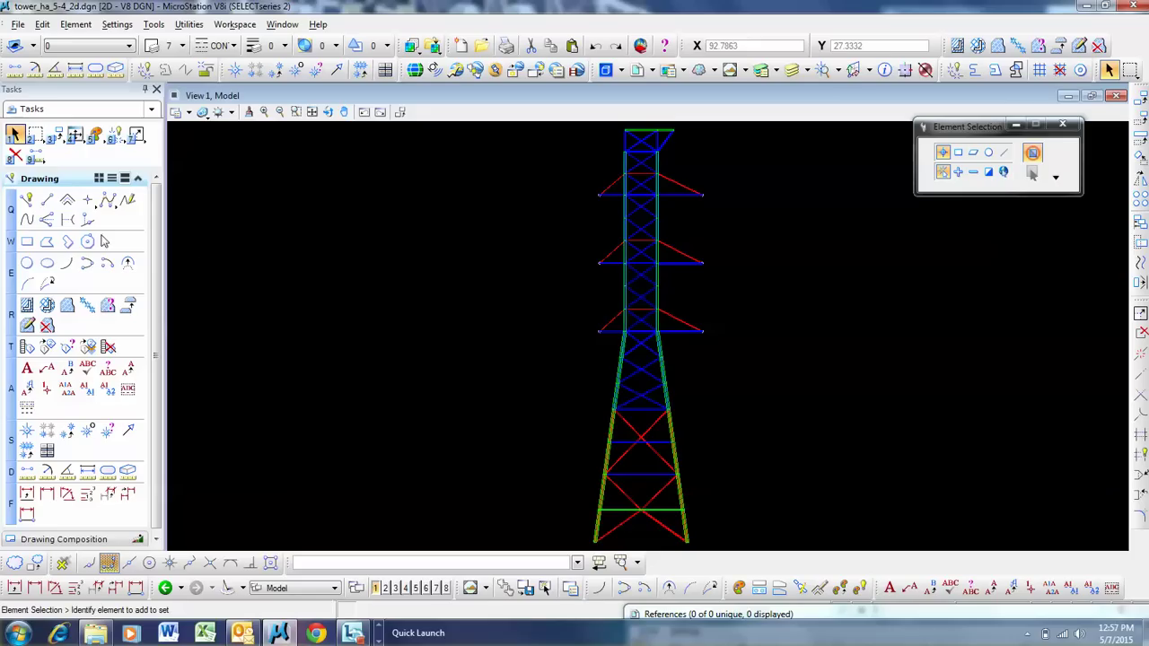
Draw a freehand chain of five connected lines in the empty space to the left of the tower
left_click(47, 199)
left_click(395, 238)
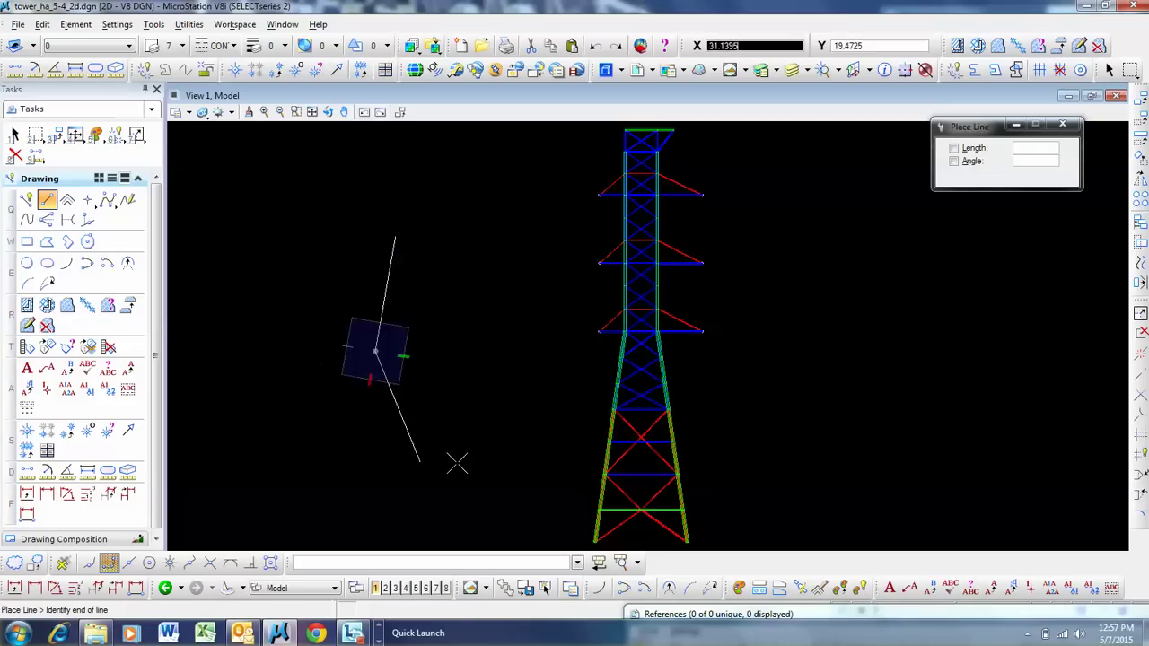
left_click(375, 350)
left_click(459, 463)
left_click(474, 260)
left_click(434, 219)
left_click(436, 283)
right_click(436, 283)
Draw a freehand zigzag of four connected lines in the empty space to the right of the tower
left_click(849, 296)
left_click(785, 405)
left_click(926, 306)
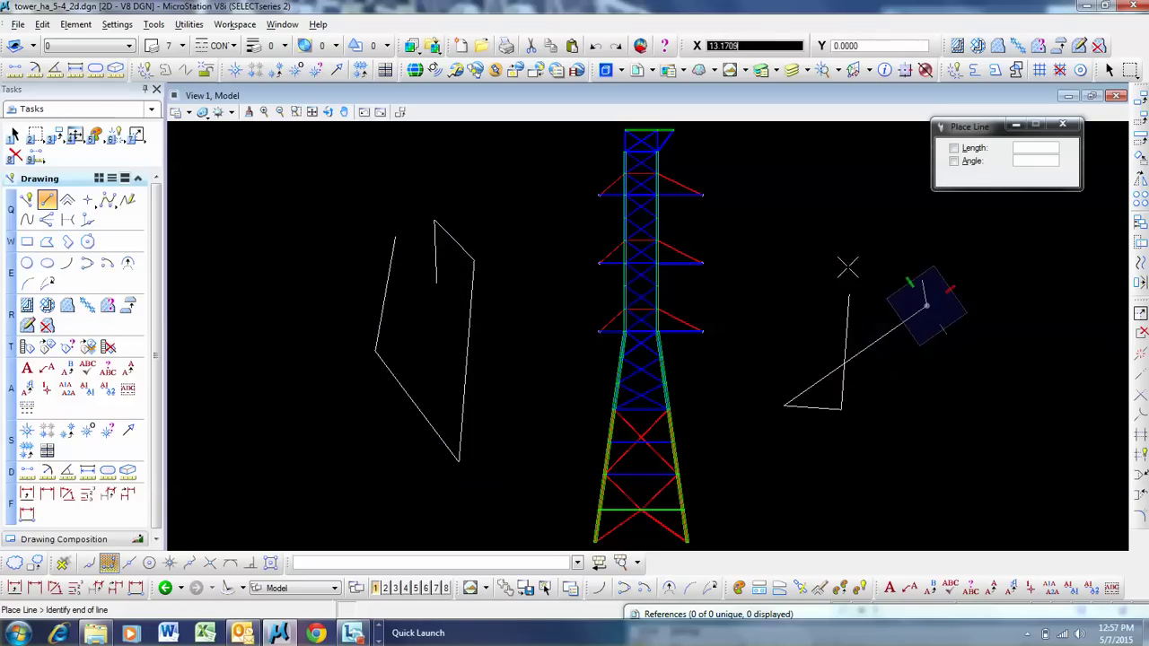
left_click(811, 258)
right_click(815, 274)
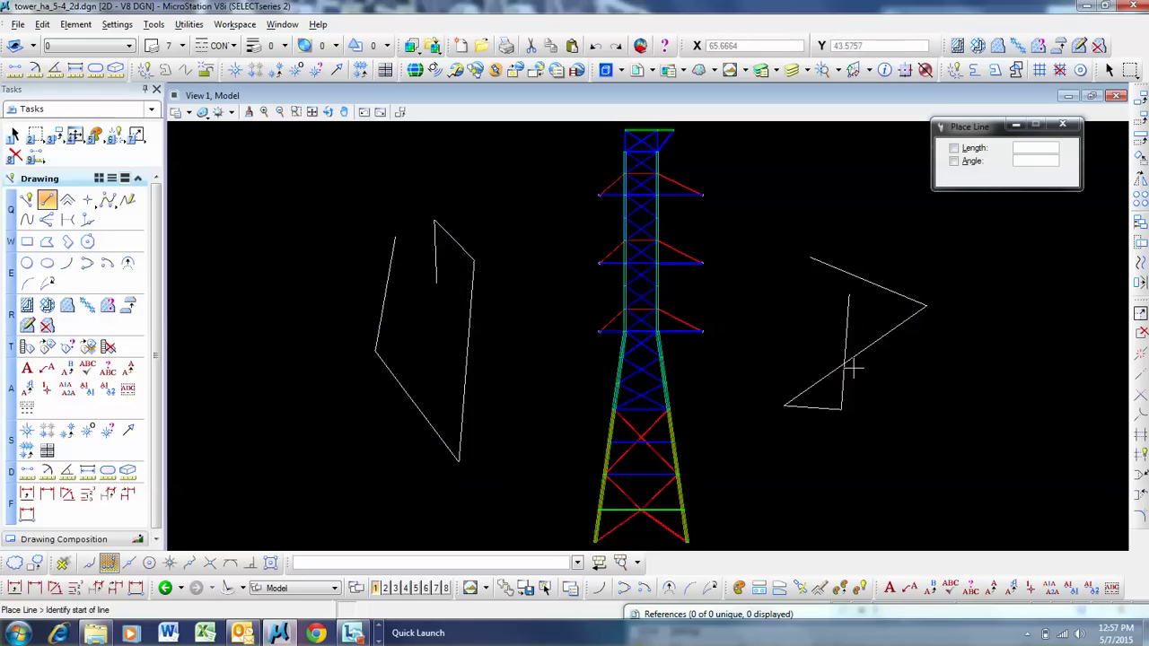
key("Escape")
Move the two freehand line groups farther away from the tower, one to each side
scroll(790, 398, "down", 5)
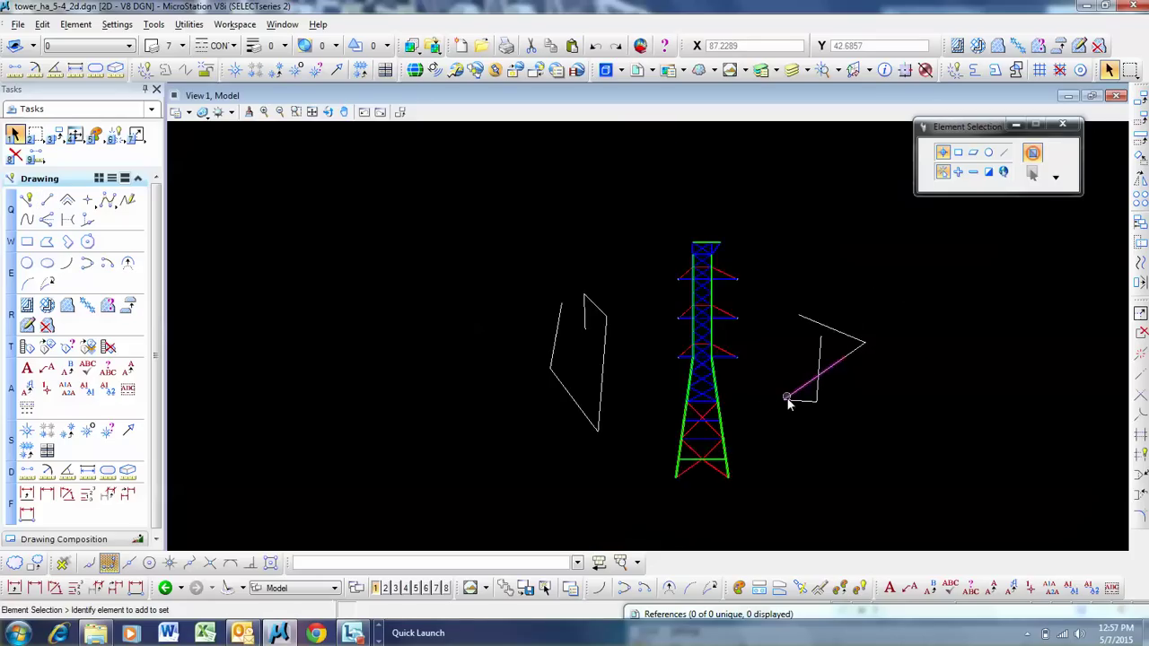
left_click_drag(632, 333, 696, 429)
left_click_drag(684, 386, 341, 309)
left_click_drag(850, 328, 1011, 238)
left_click(931, 319)
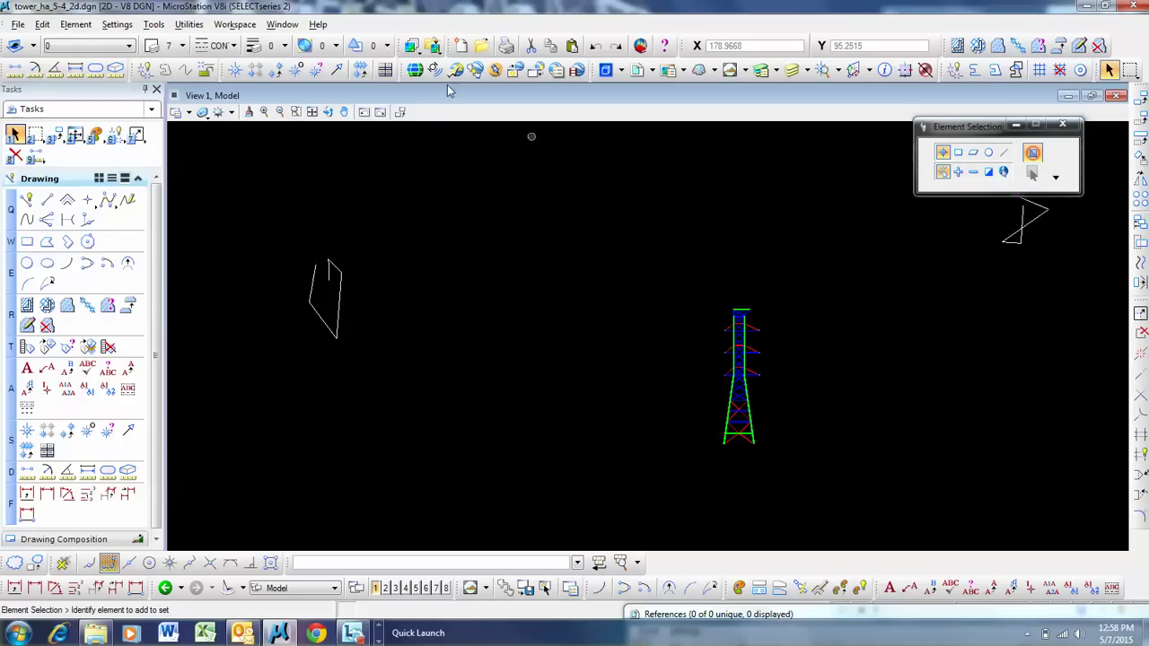
Window the view closely around the tower alone and save it as a named view with the key-in sv=tower
left_click(312, 112)
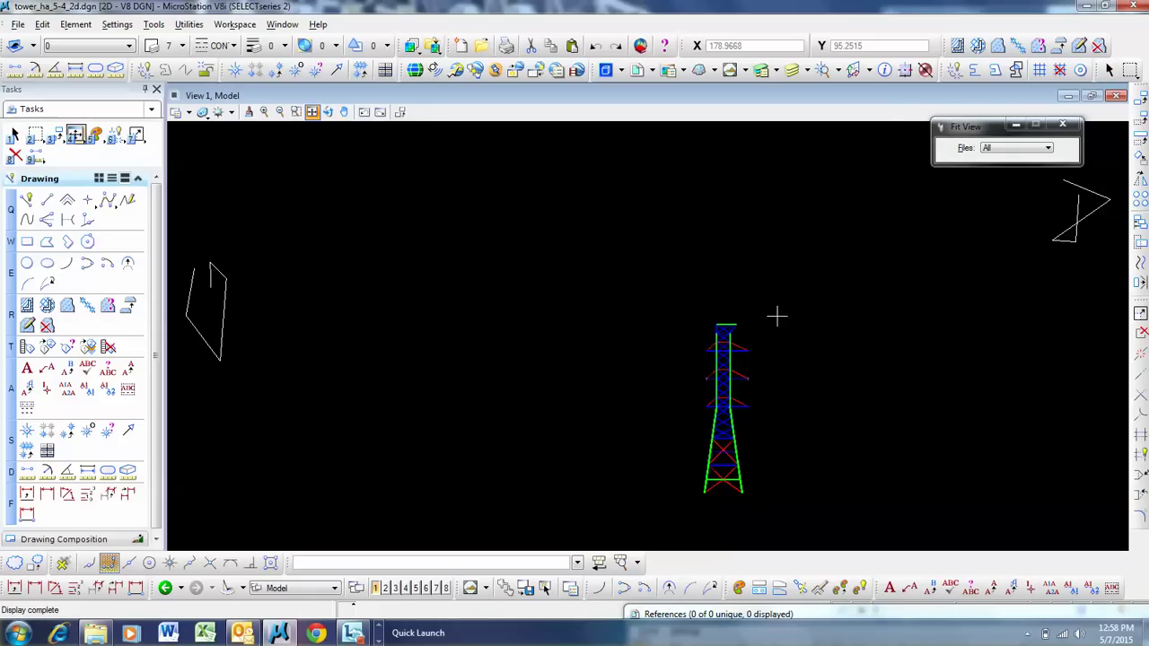
left_click(299, 113)
left_click(677, 300)
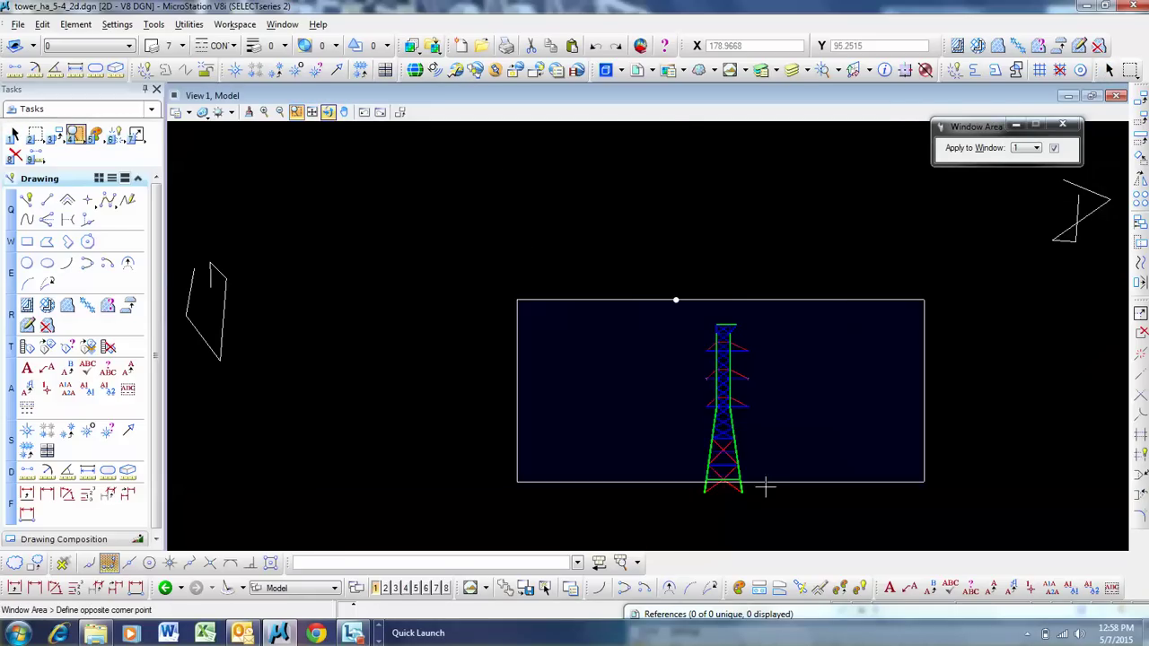
left_click(770, 505)
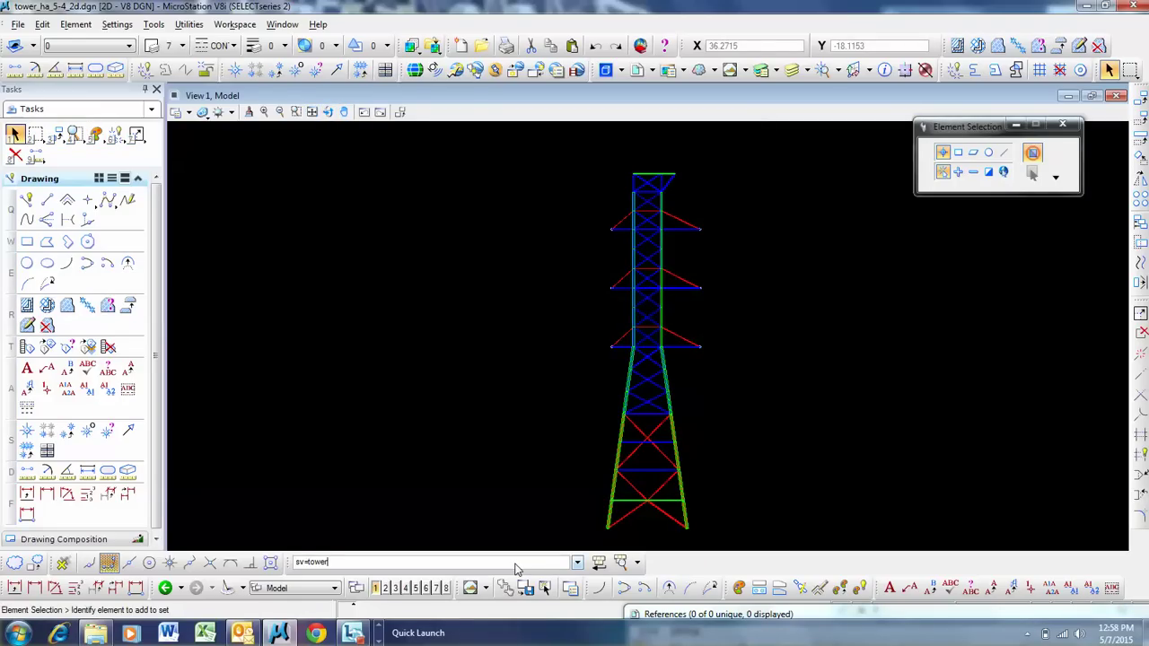
key("Return")
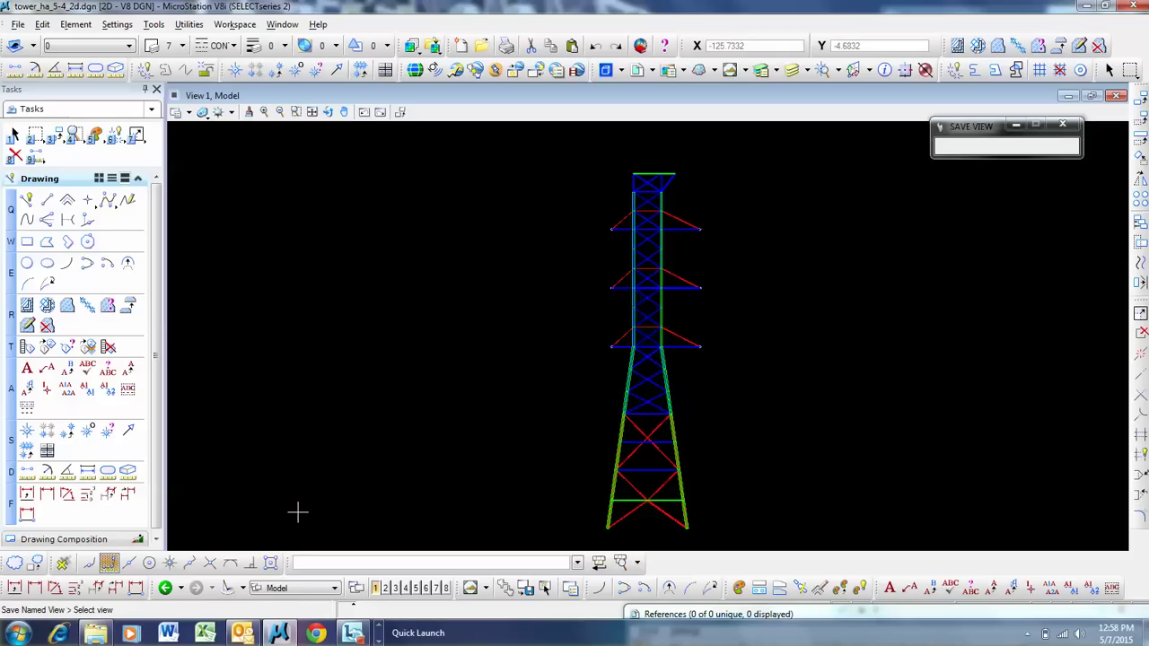
right_click(566, 318)
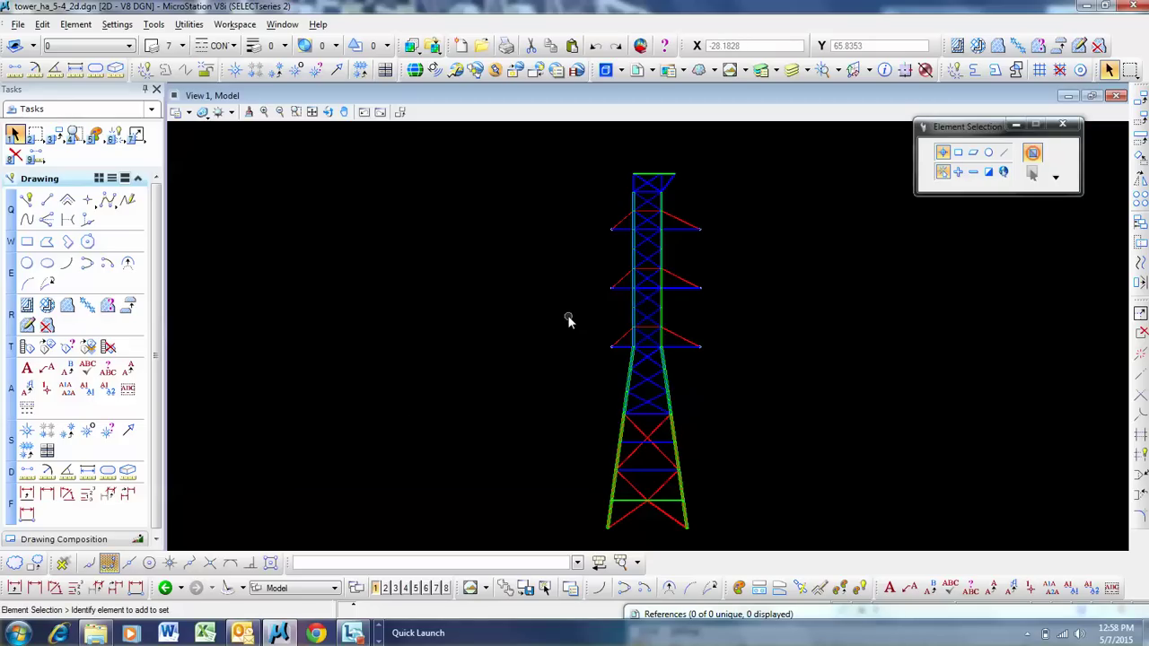
Reopen the recent file junk.dgn and delete its two blocks and the short line
left_click(18, 24)
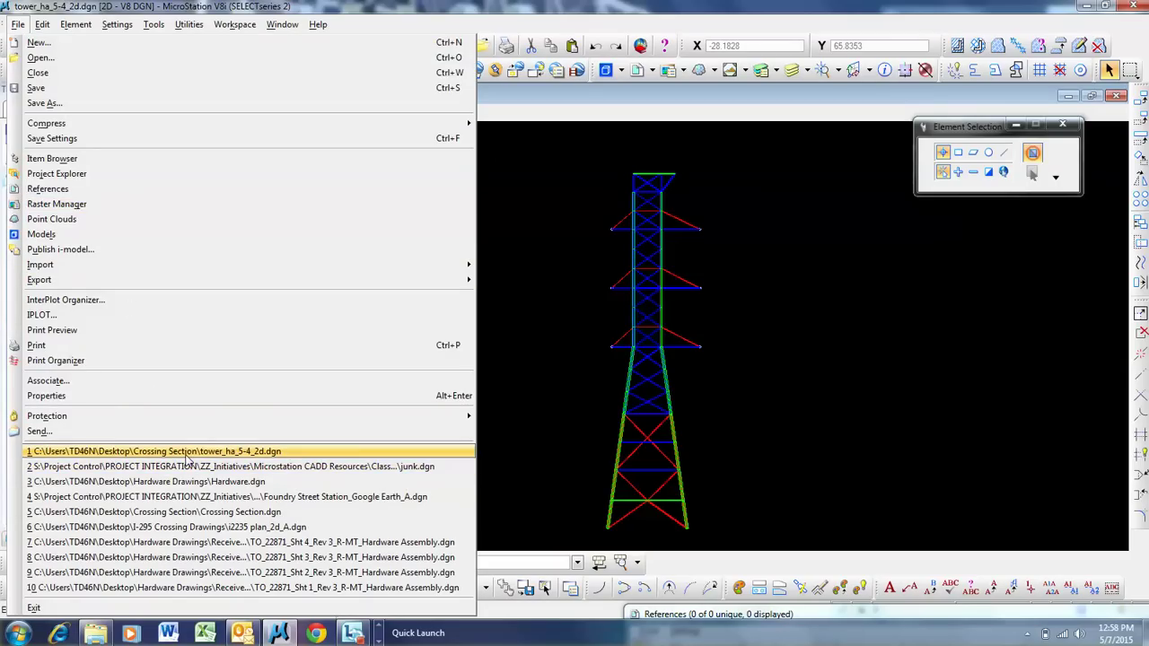
left_click(431, 466)
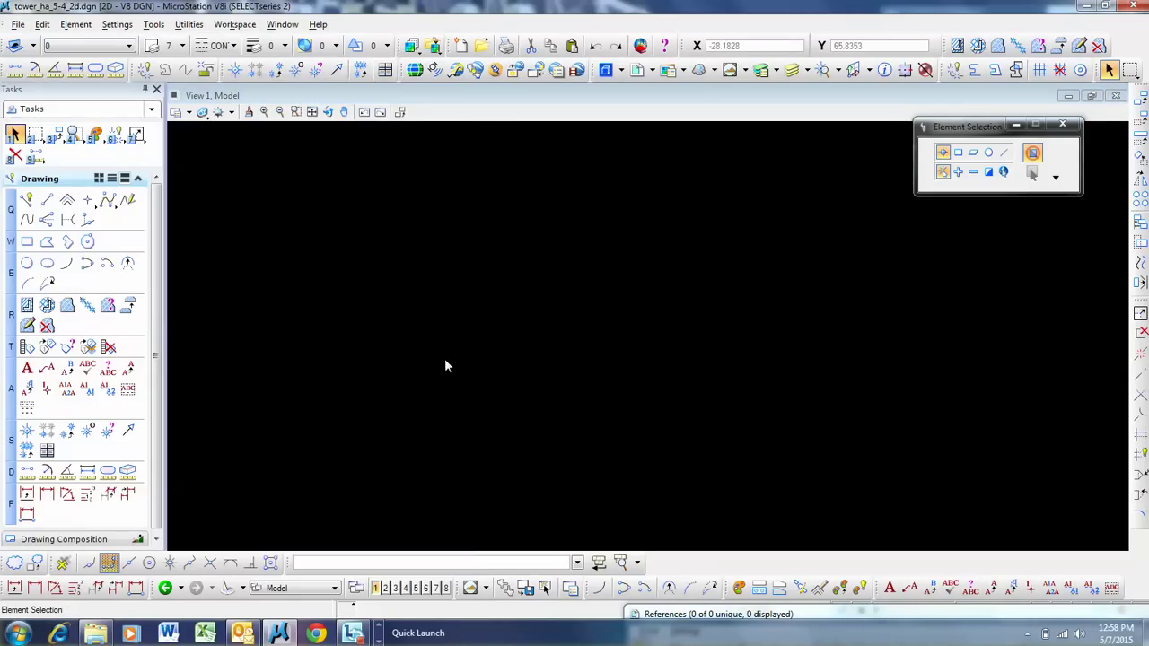
left_click(312, 112)
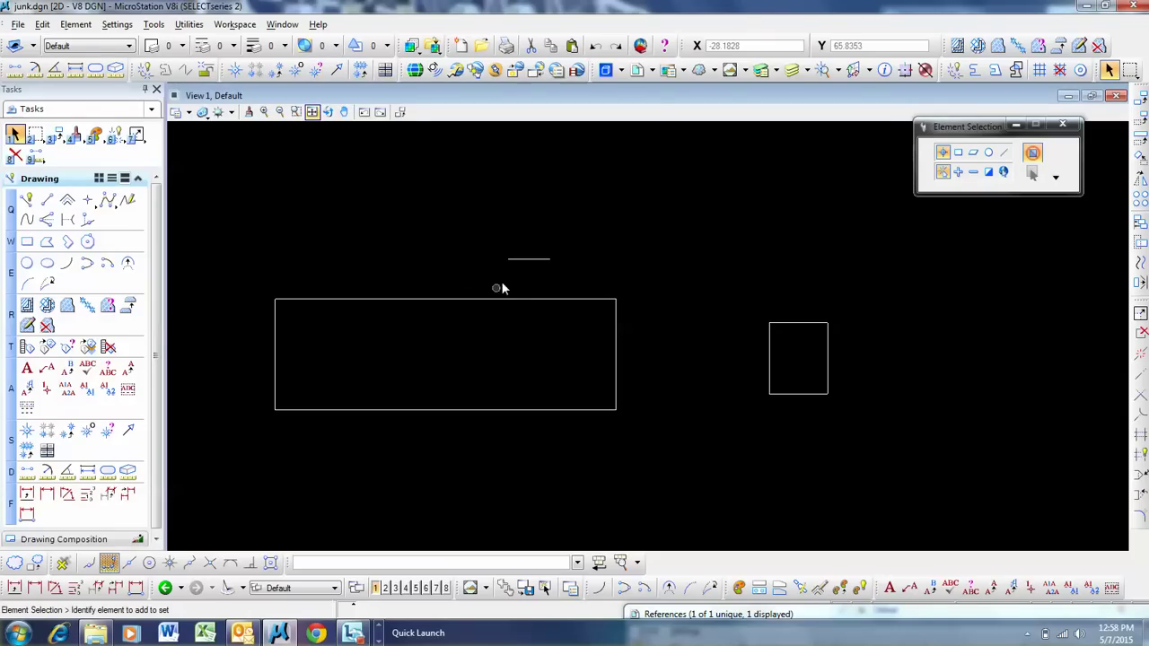
mouse_move(237, 215)
left_mouse_down()
mouse_move(914, 503)
mouse_move(917, 491)
left_mouse_up()
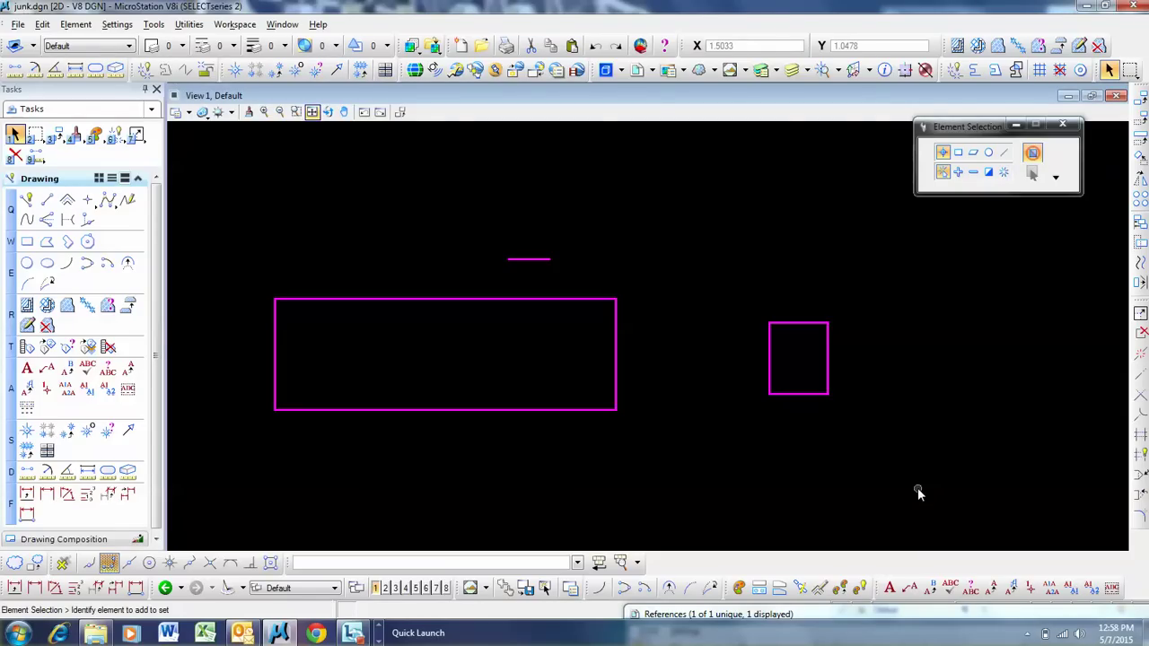
key("Delete")
Place an orthogonal block as a wide frame around the referenced tower, with Area Solid and Fill Type None
left_click(27, 242)
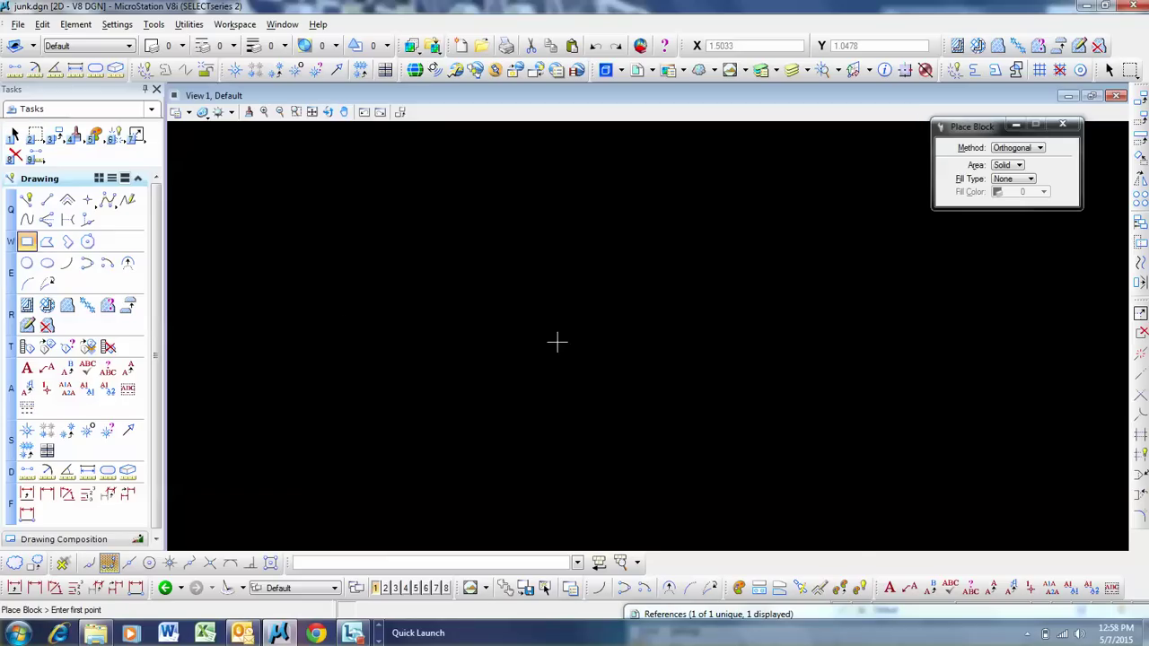
scroll(556, 342, "down", 8)
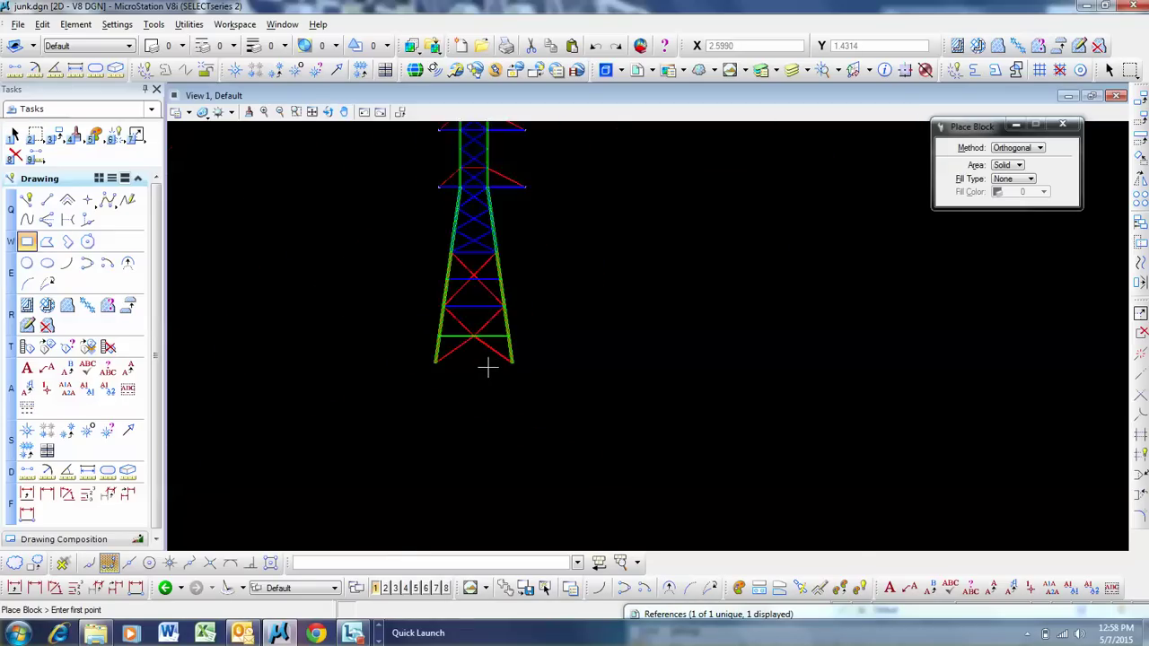
scroll(487, 368, "down", 4)
left_click(295, 200)
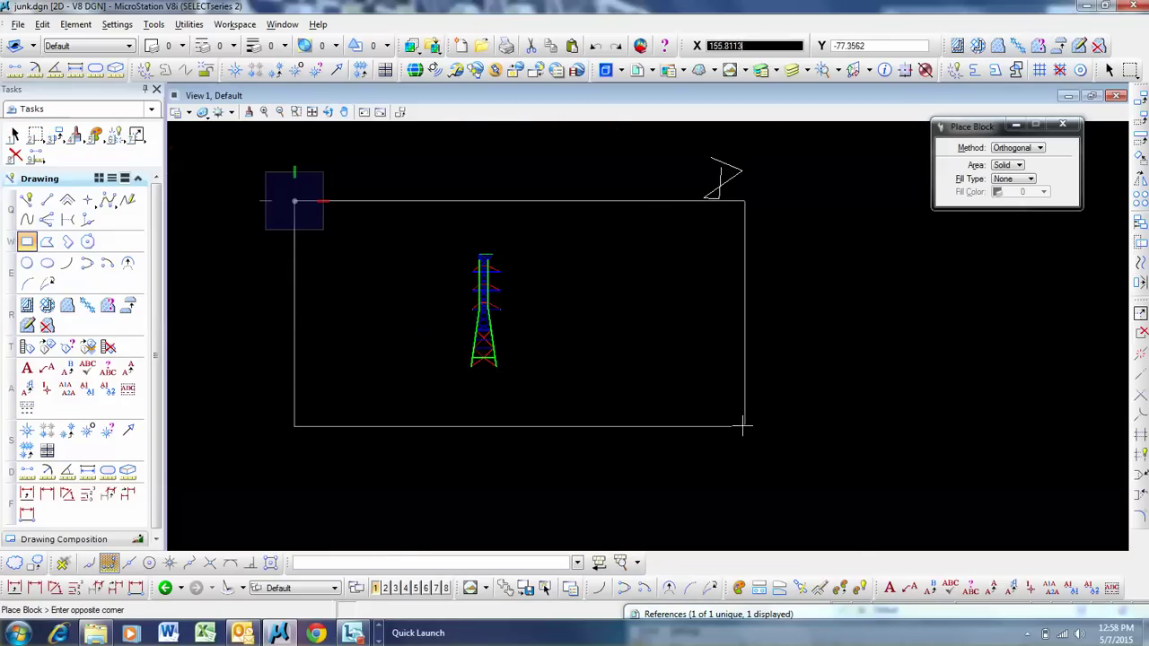
left_click(737, 427)
key("Escape")
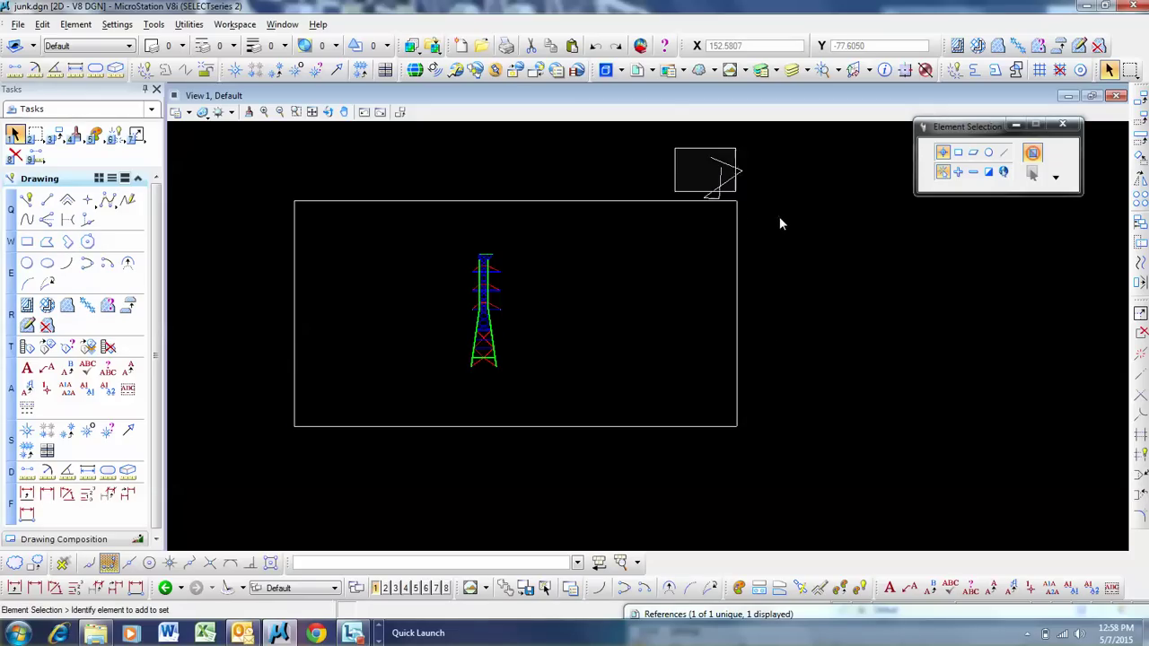
Try selecting the reference's zigzag lines together with the frame block, and clear the selection
left_click_drag(779, 223, 781, 220)
left_click(676, 202, "ctrl")
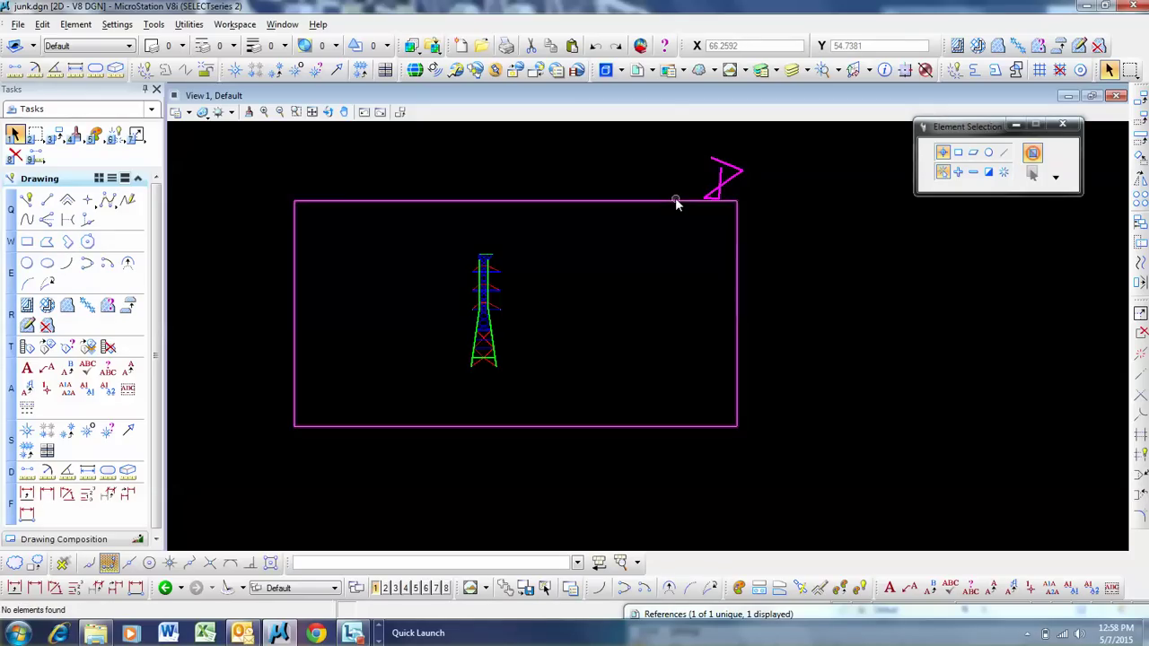
left_click(716, 252)
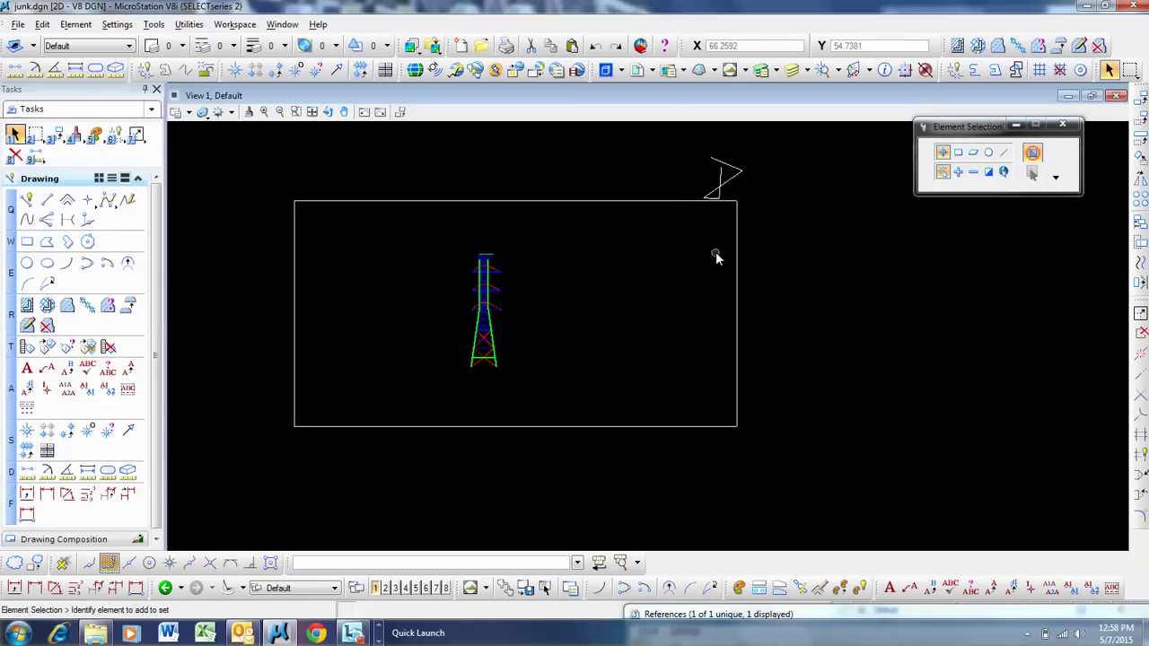
Detach the tower reference from junk.dgn and reposition the References dialog so its contents can be used
left_click(17, 26)
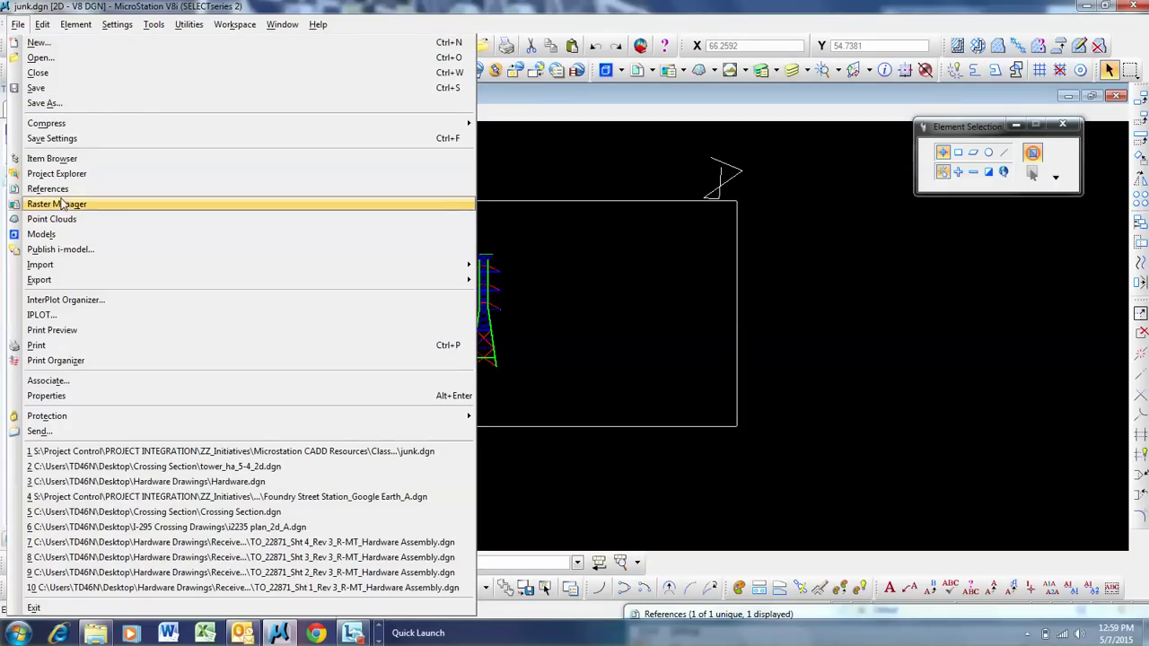
left_click(608, 554)
left_click(729, 617)
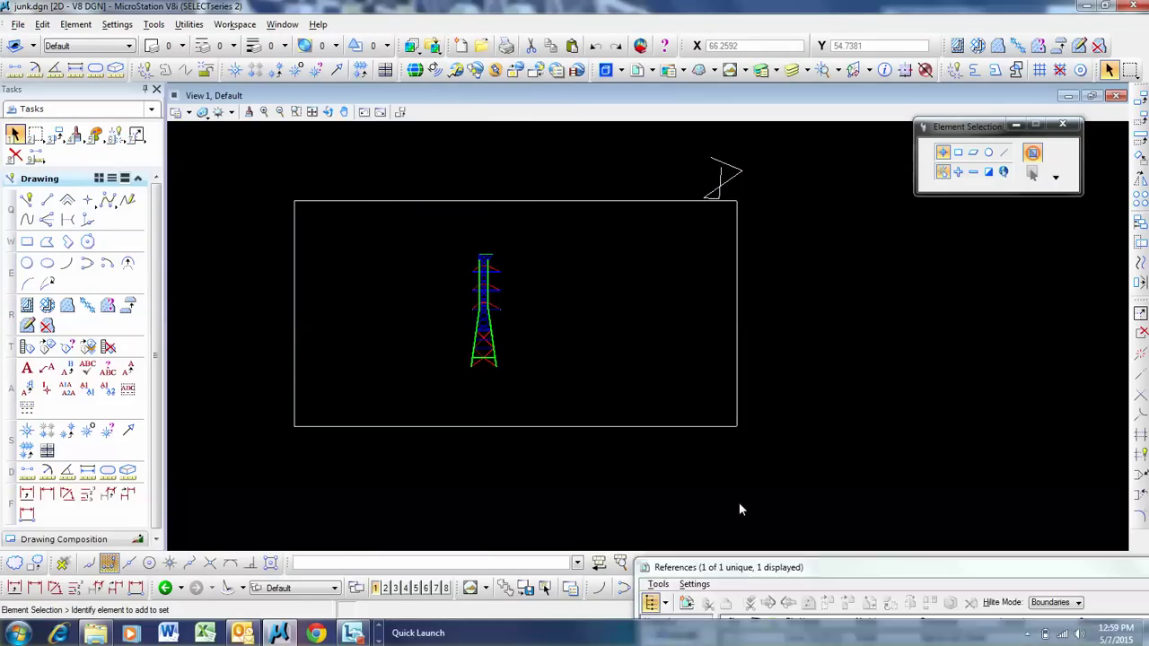
right_click(779, 499)
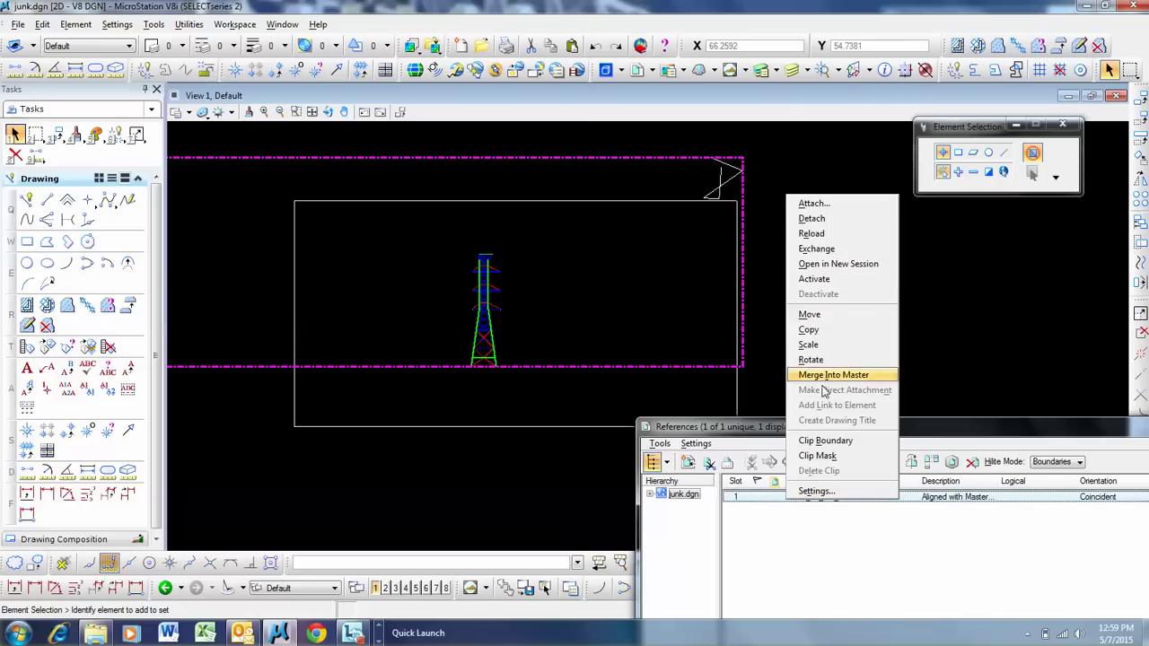
left_click(811, 218)
left_click(539, 267)
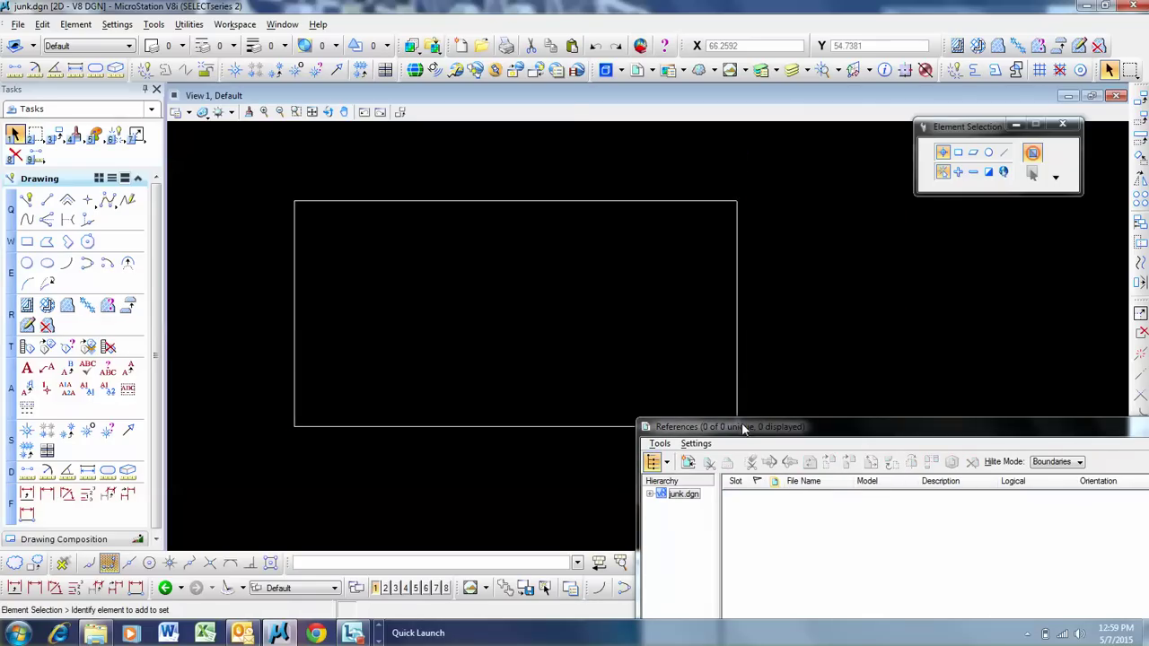
left_click_drag(745, 429, 766, 476)
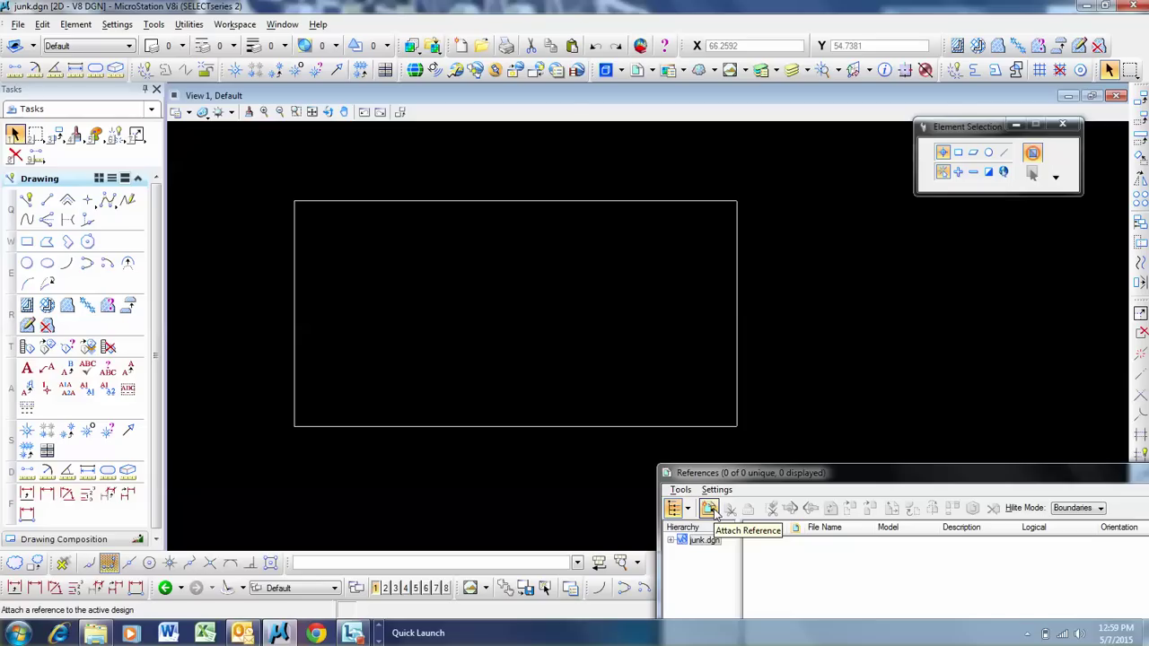
left_click_drag(727, 473, 640, 308)
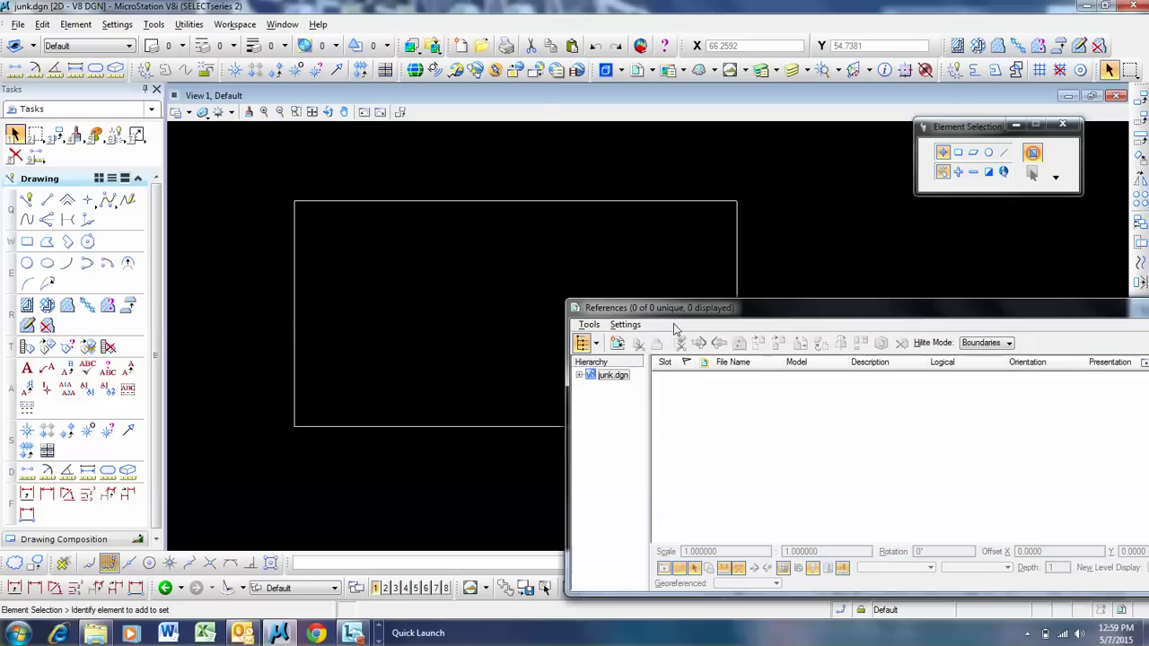
Choose tower_ha_5-4_2d.dgn from the Crossing Section folder as a new reference, keeping the Interactive attachment method
left_click(615, 343)
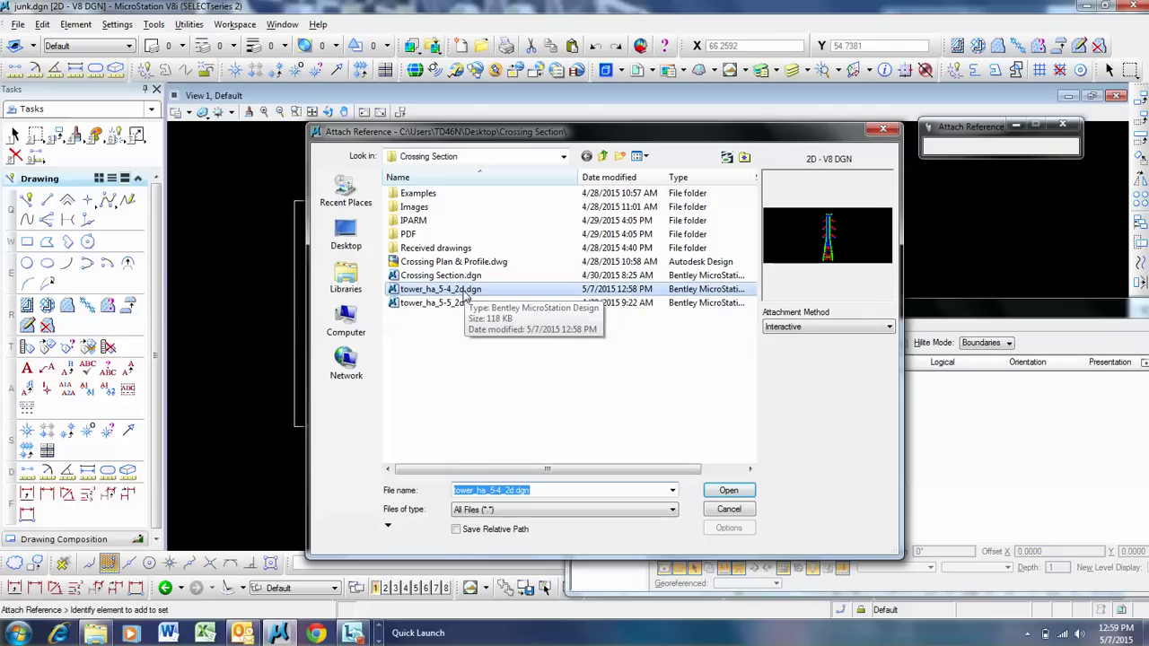
left_click(465, 293)
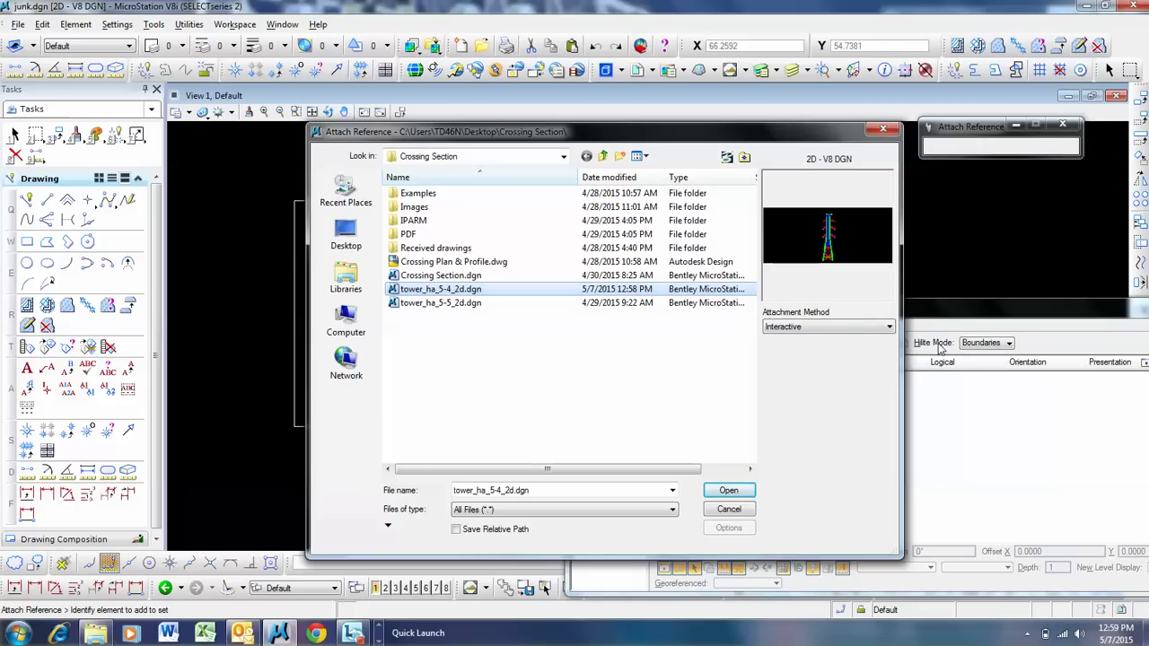
left_click(839, 325)
left_click(692, 335)
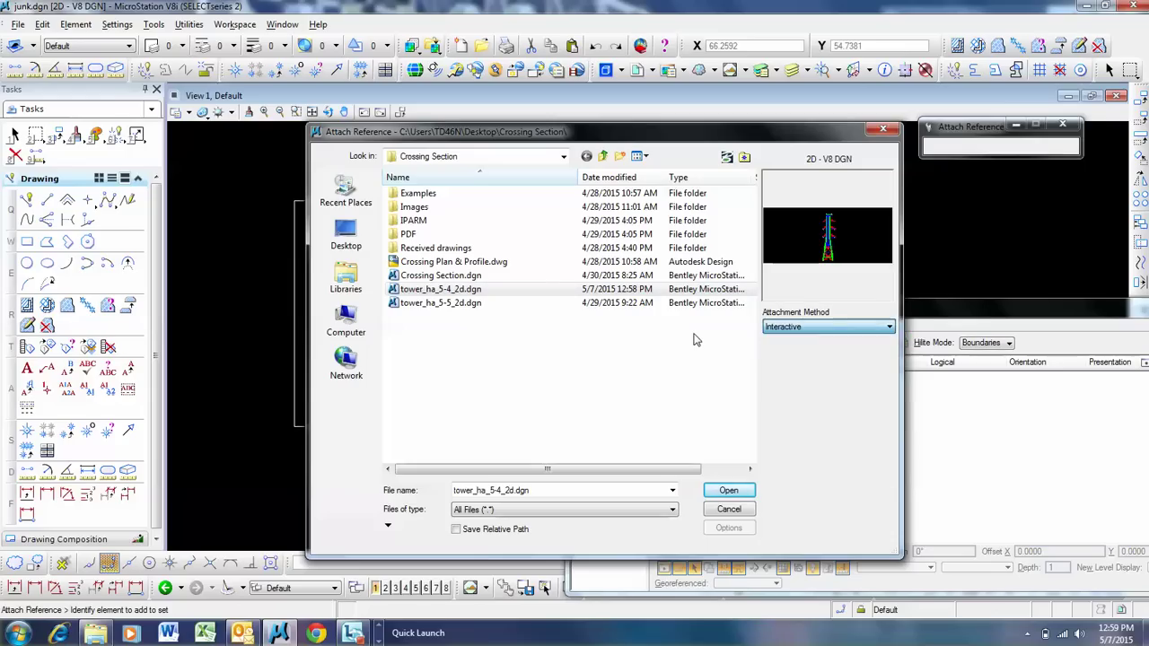
double_click(429, 290)
left_click_drag(415, 80, 737, 157)
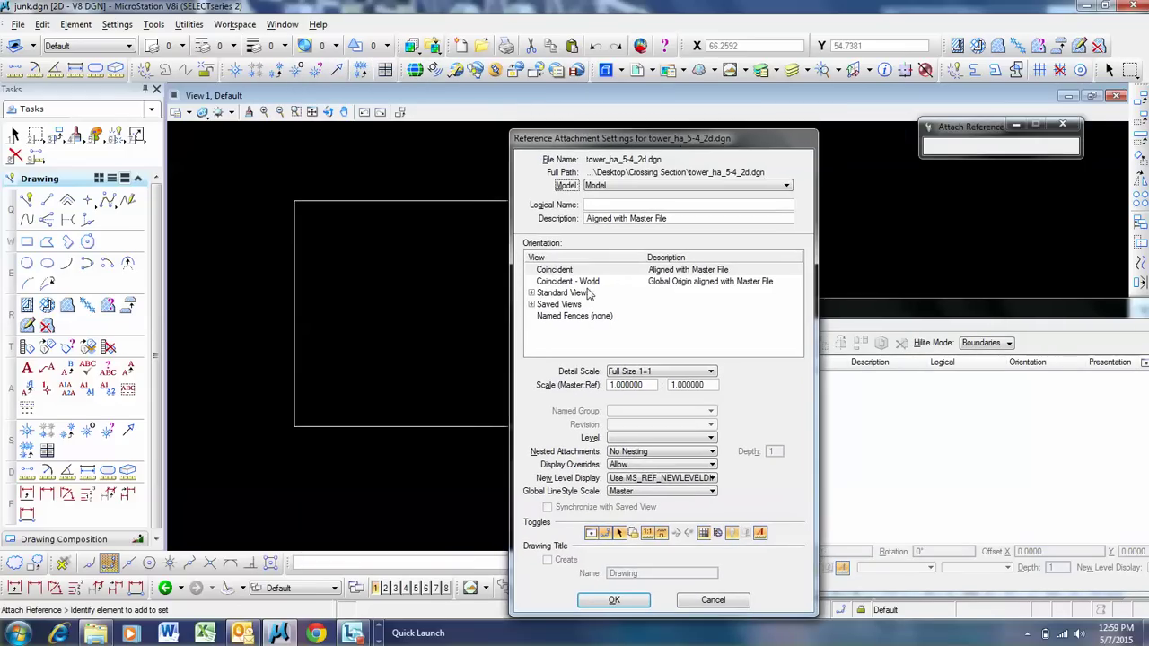
Attach the reference using its saved view "tower" and place it inside the frame block, toward the left
left_click(532, 305)
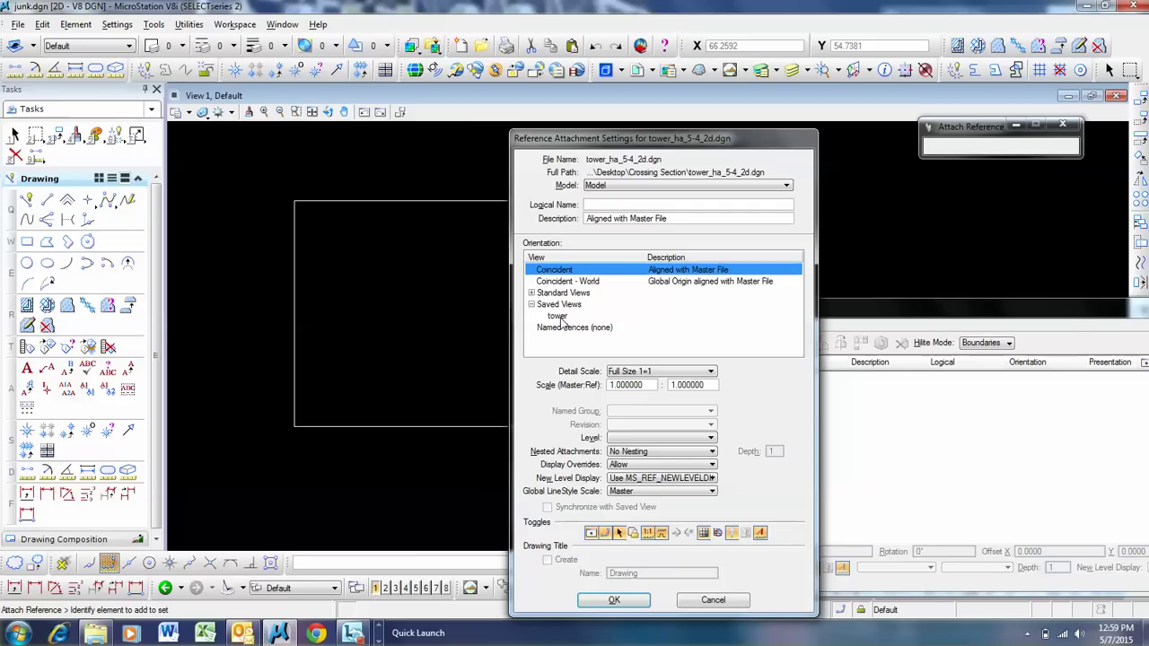
left_click(557, 317)
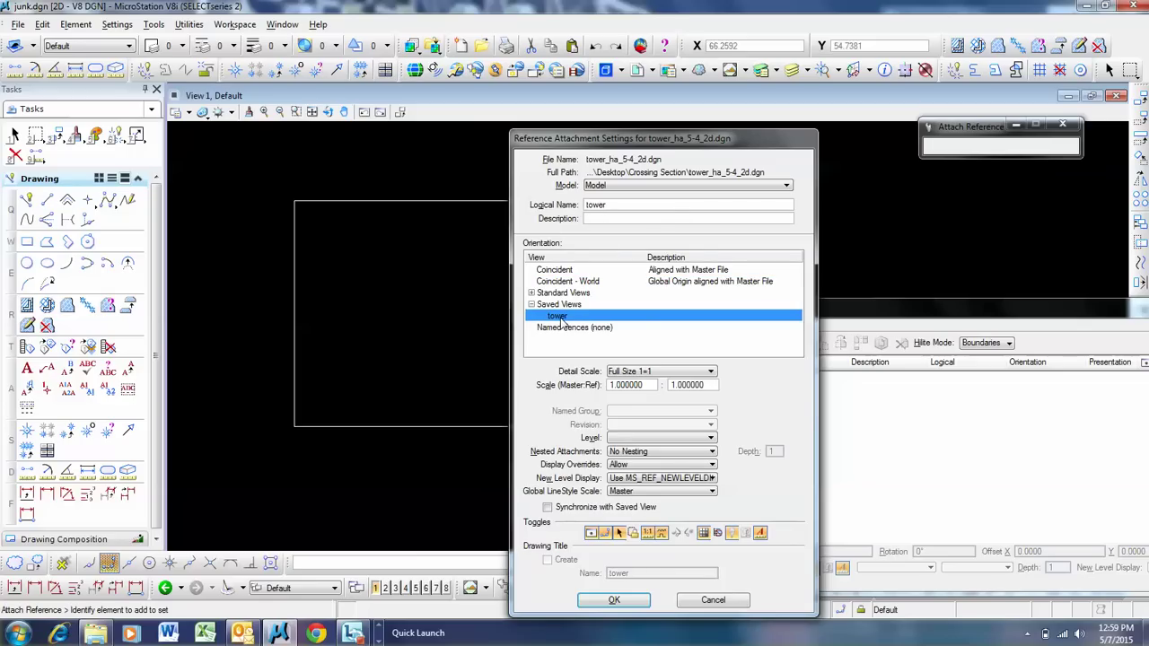
left_click(614, 600)
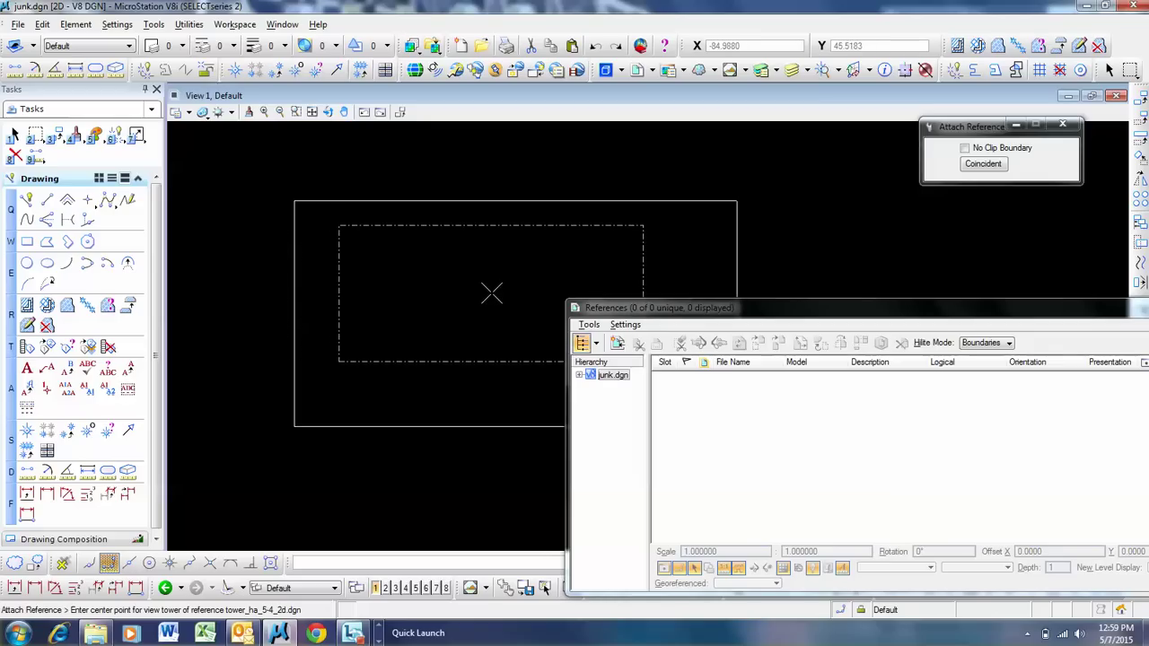
left_click(452, 277)
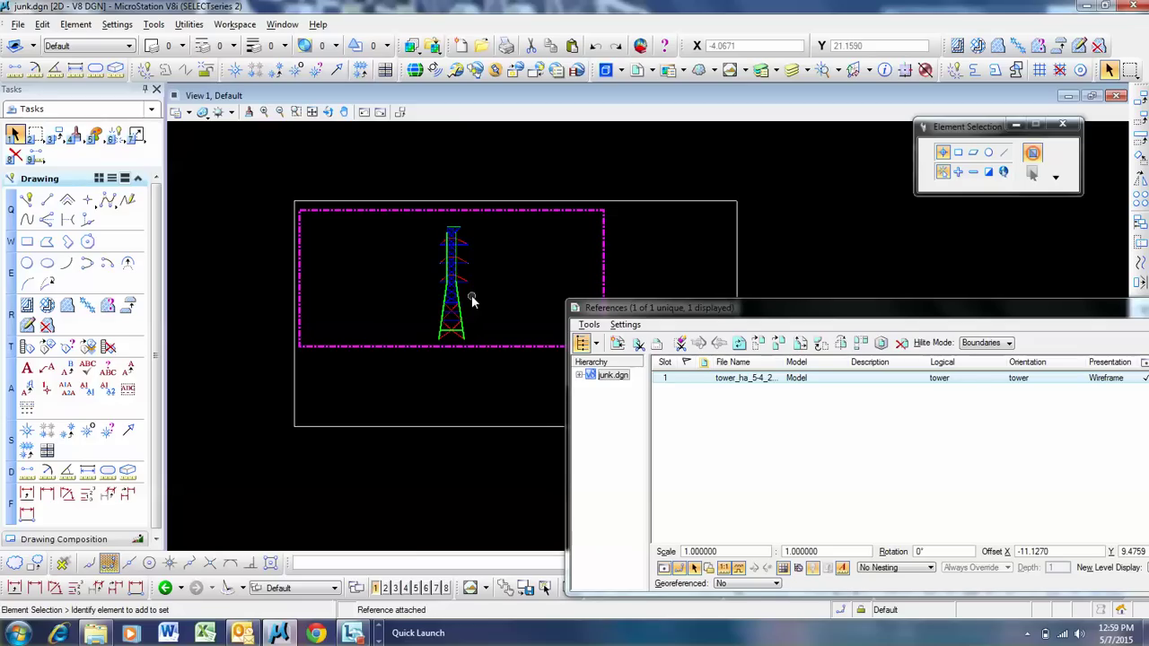
Attach tower_ha_5-4_2d.dgn a second time with Coincident orientation instead of the saved view
left_click(581, 343)
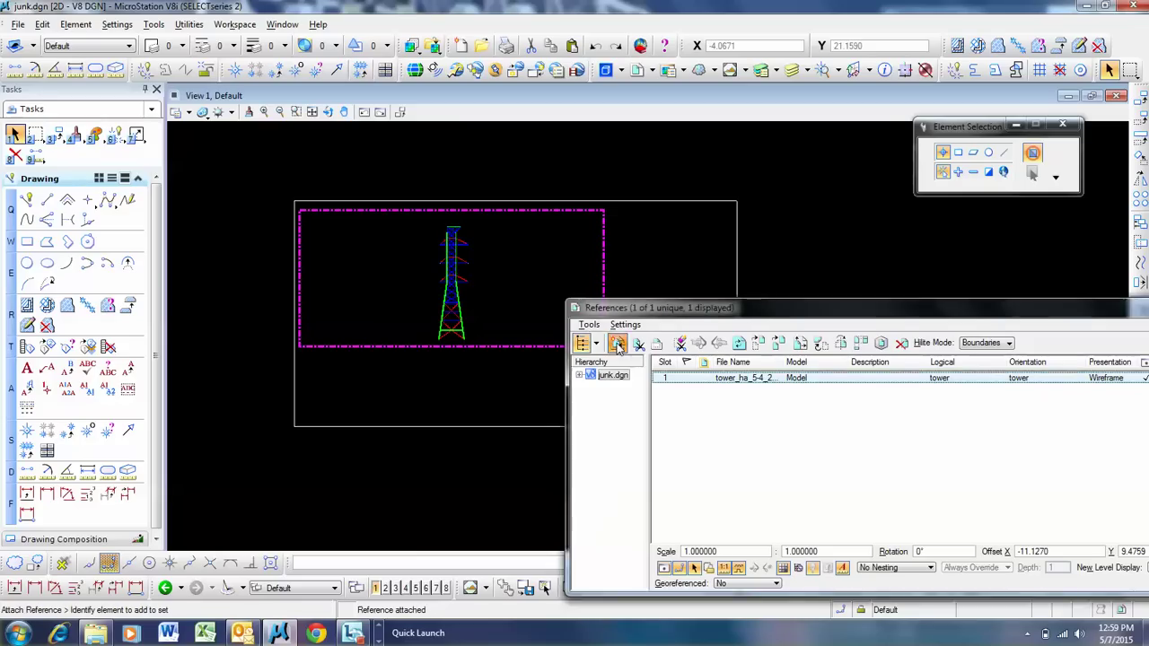
double_click(460, 289)
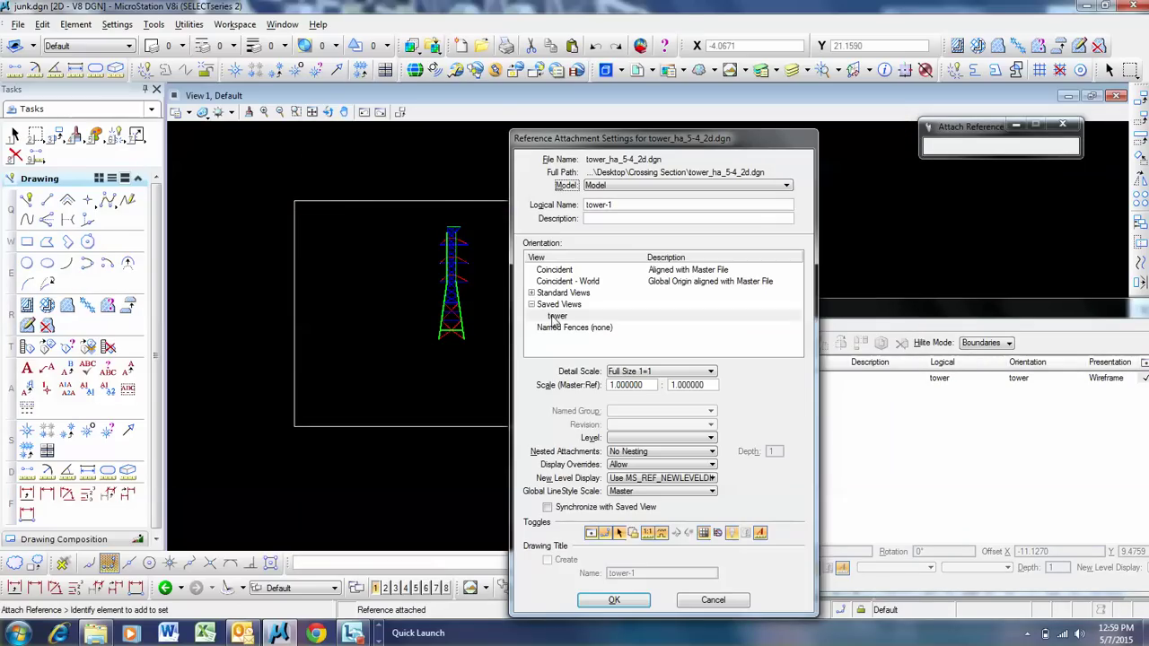
left_click(556, 315)
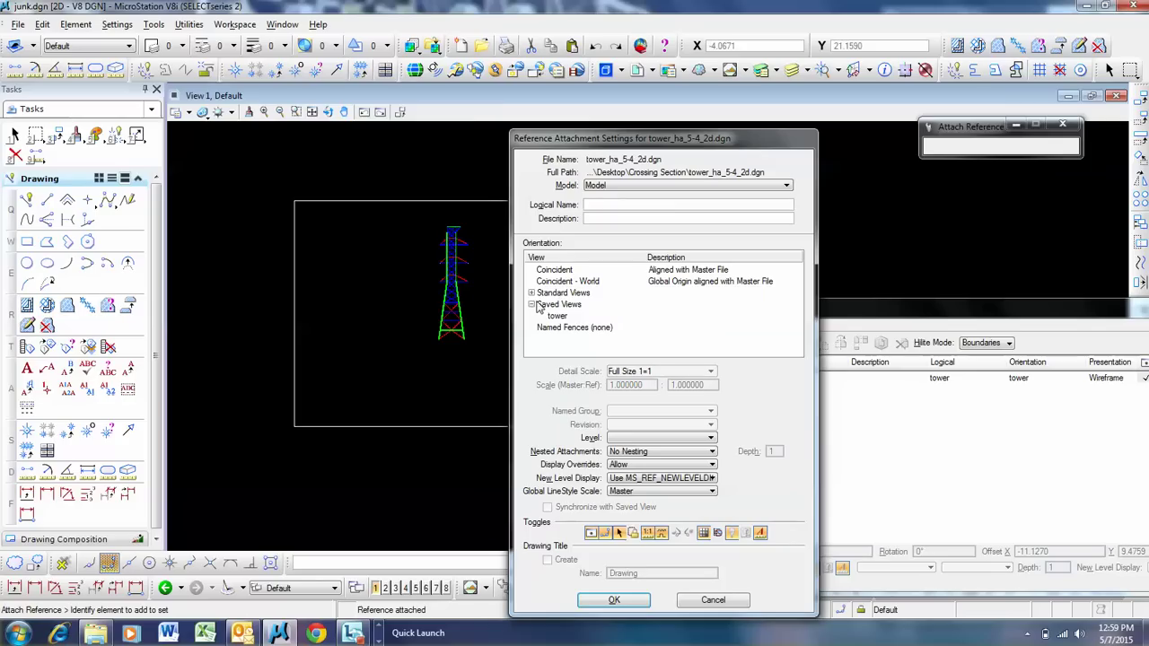
left_click(531, 305)
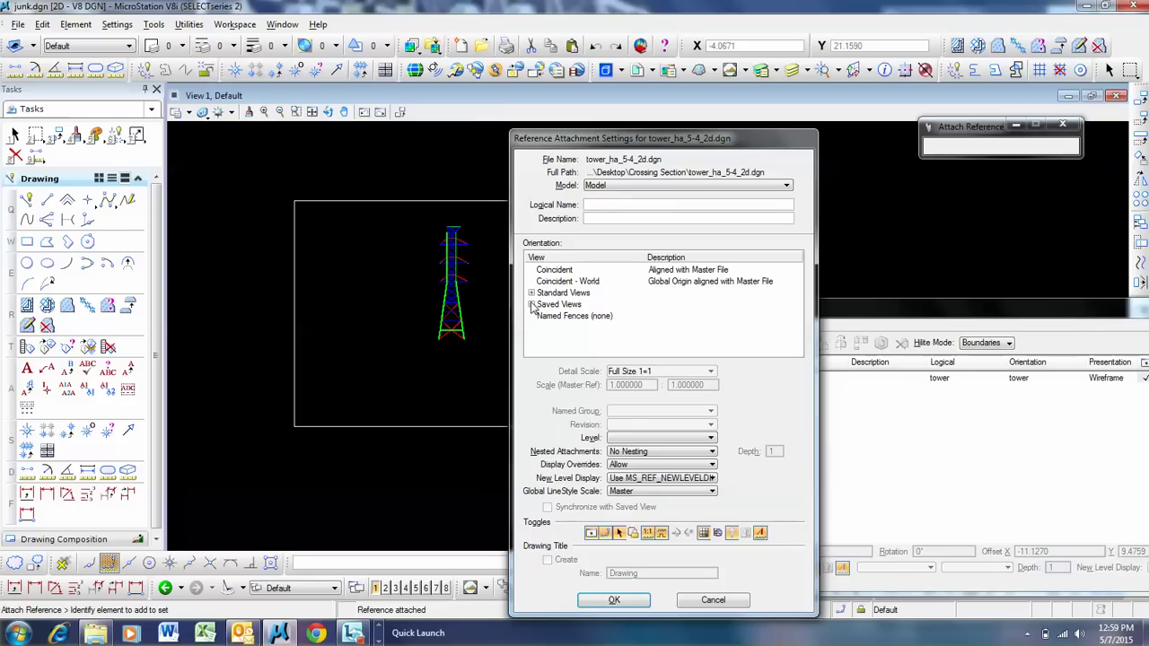
left_click(617, 602)
Move the coincident tower reference, with its boundary, down and to the left, clear of the frame block
scroll(640, 252, "down", 3)
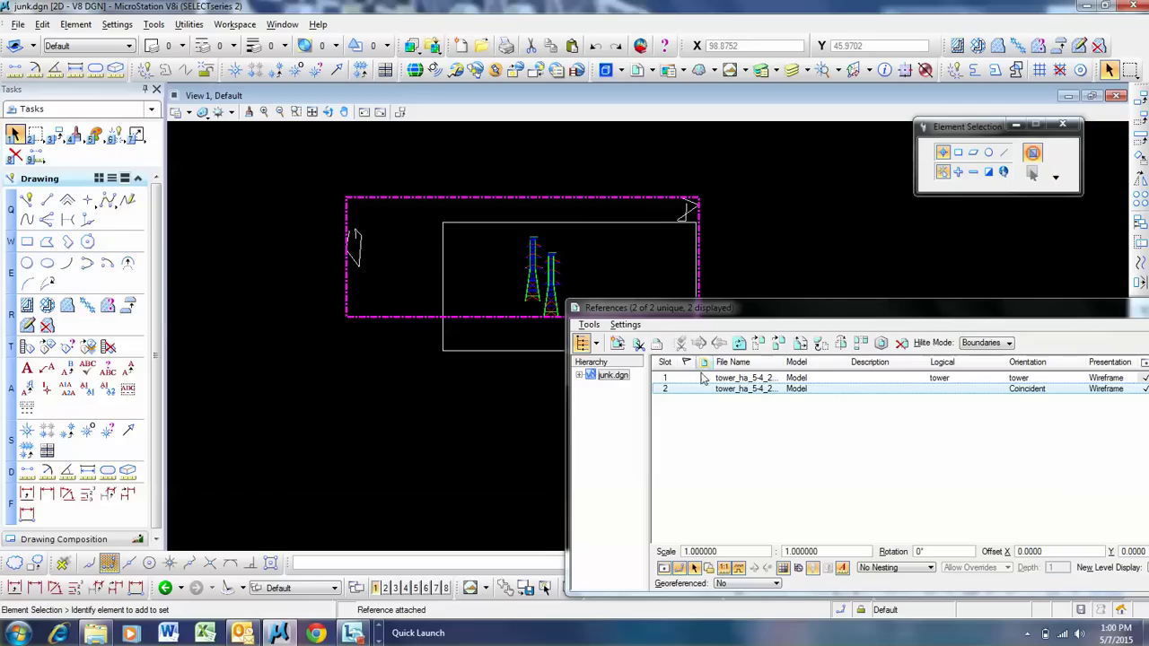
left_click(759, 346)
left_click(591, 272)
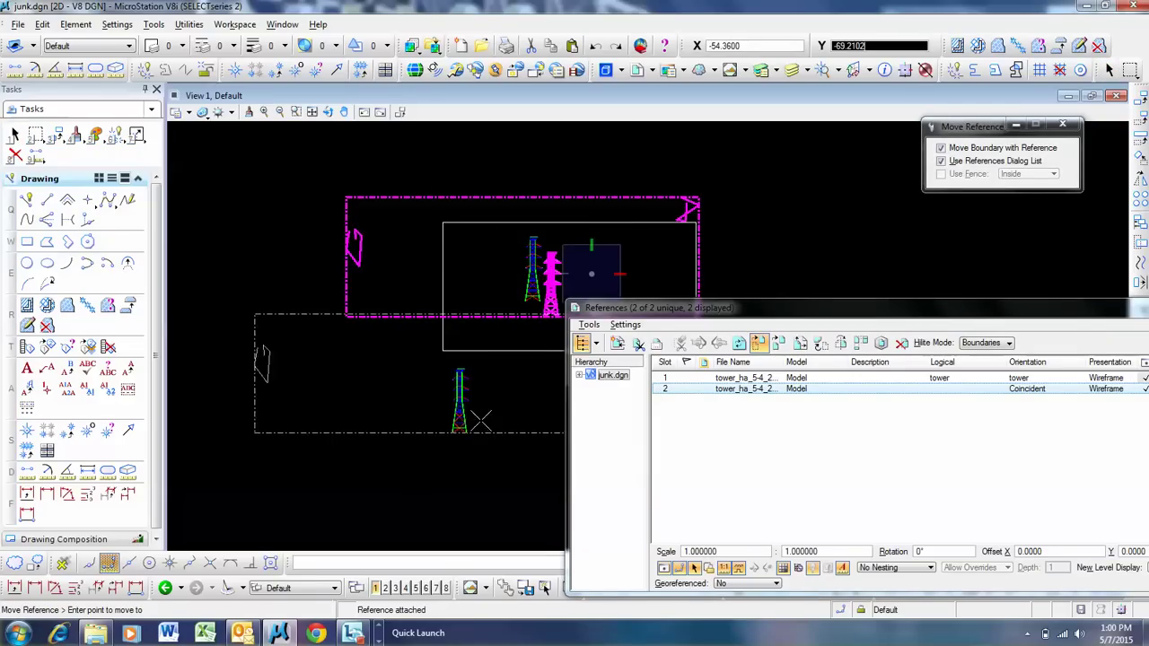
left_click(458, 461)
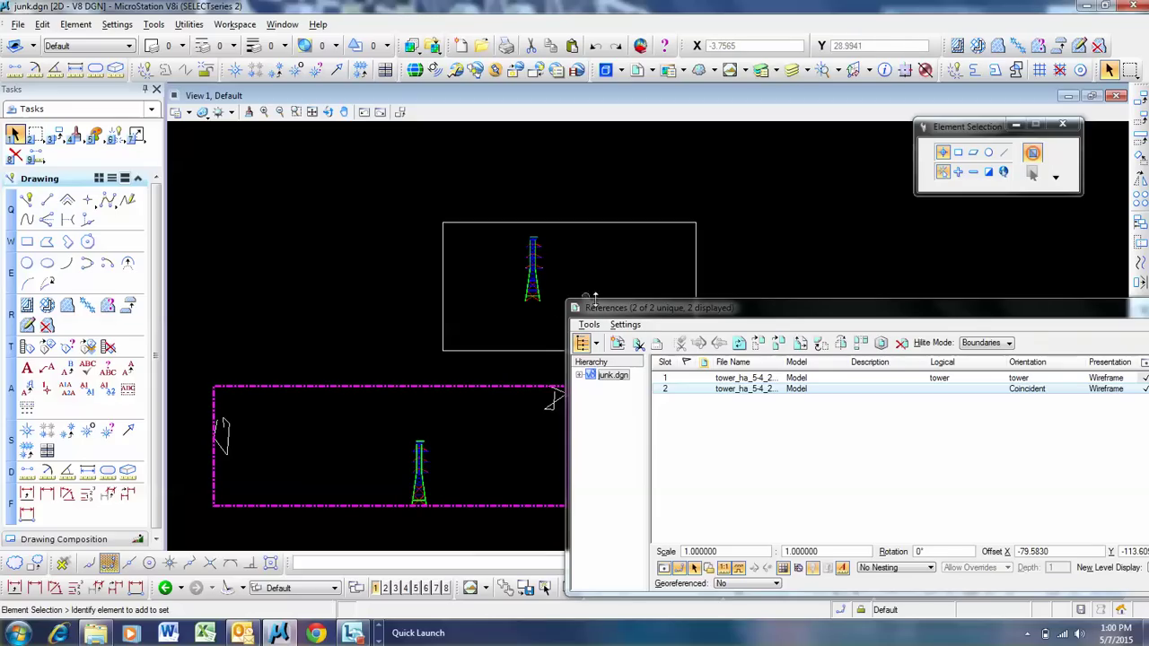
Compare the saved-view tower inside the frame with the full coincident reference below it, keeping the References dialog out of the way
left_click_drag(669, 313, 726, 313)
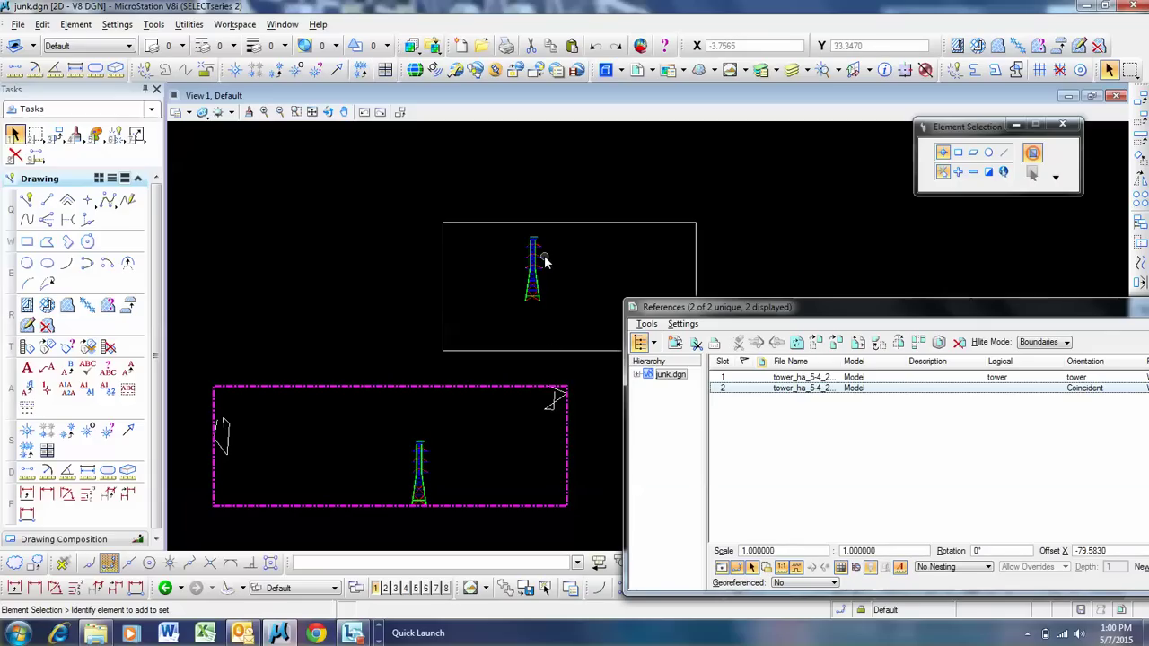
mouse_move(545, 258)
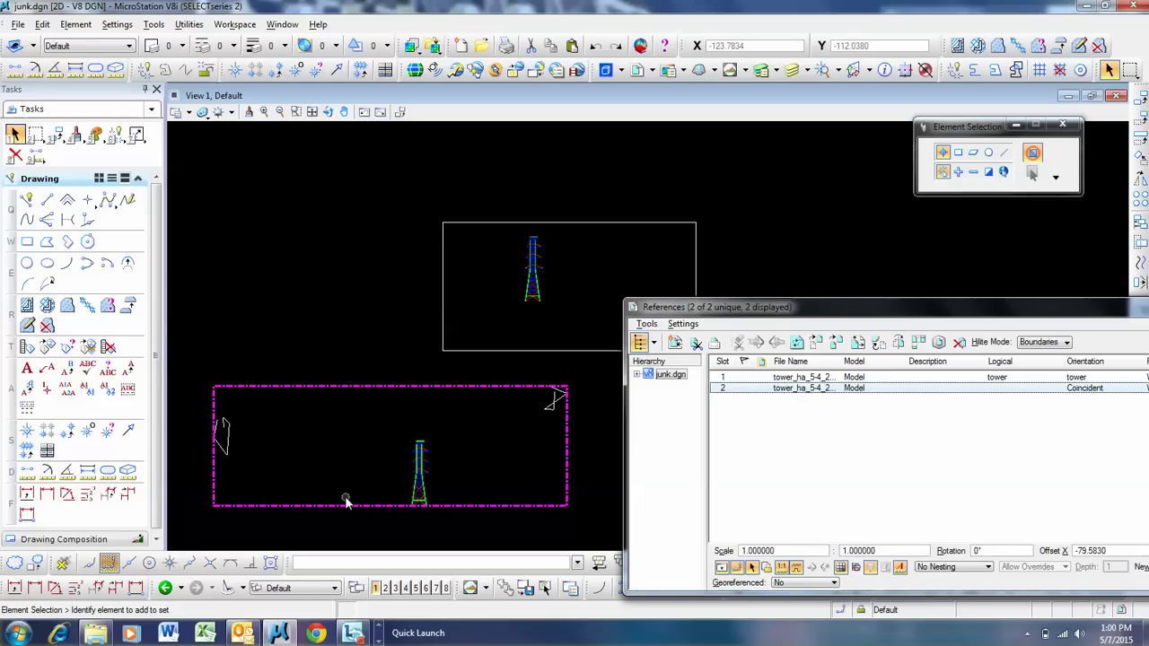
scroll(538, 244, "up", 2)
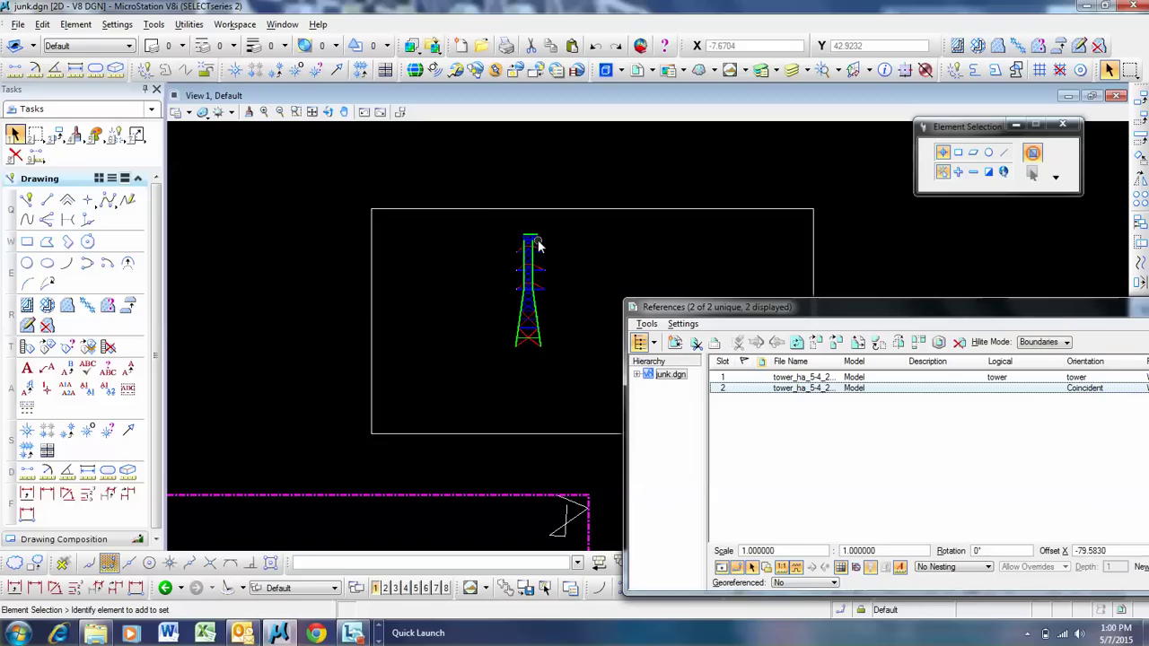
mouse_move(531, 237)
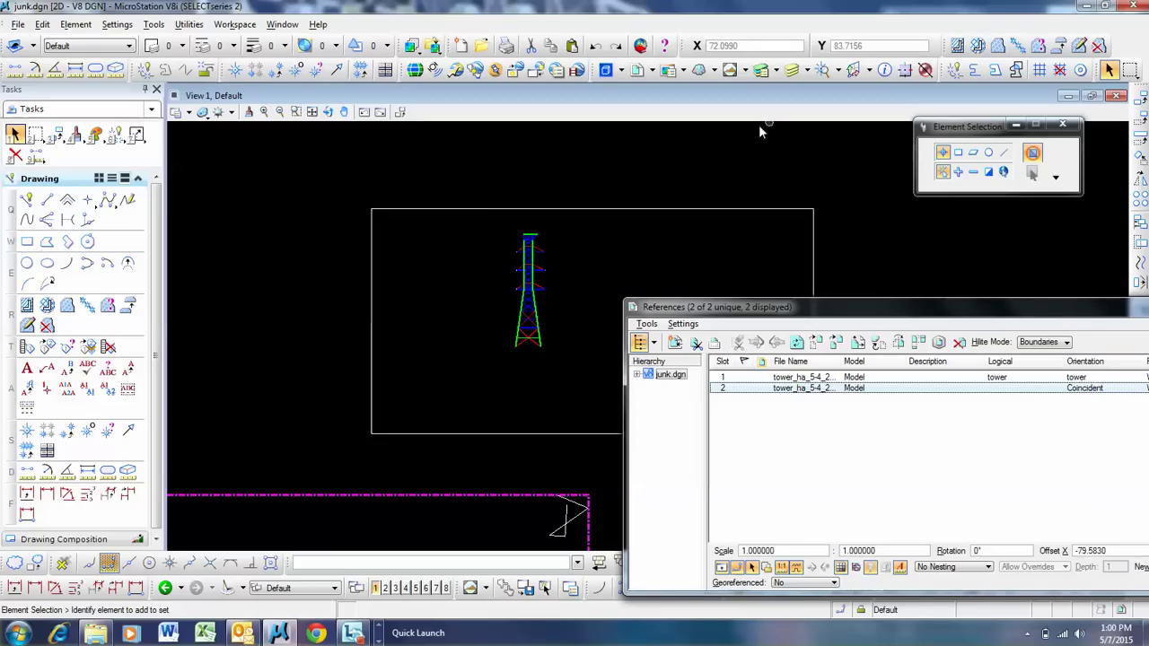
scroll(608, 208, "down", 3)
mouse_move(576, 248)
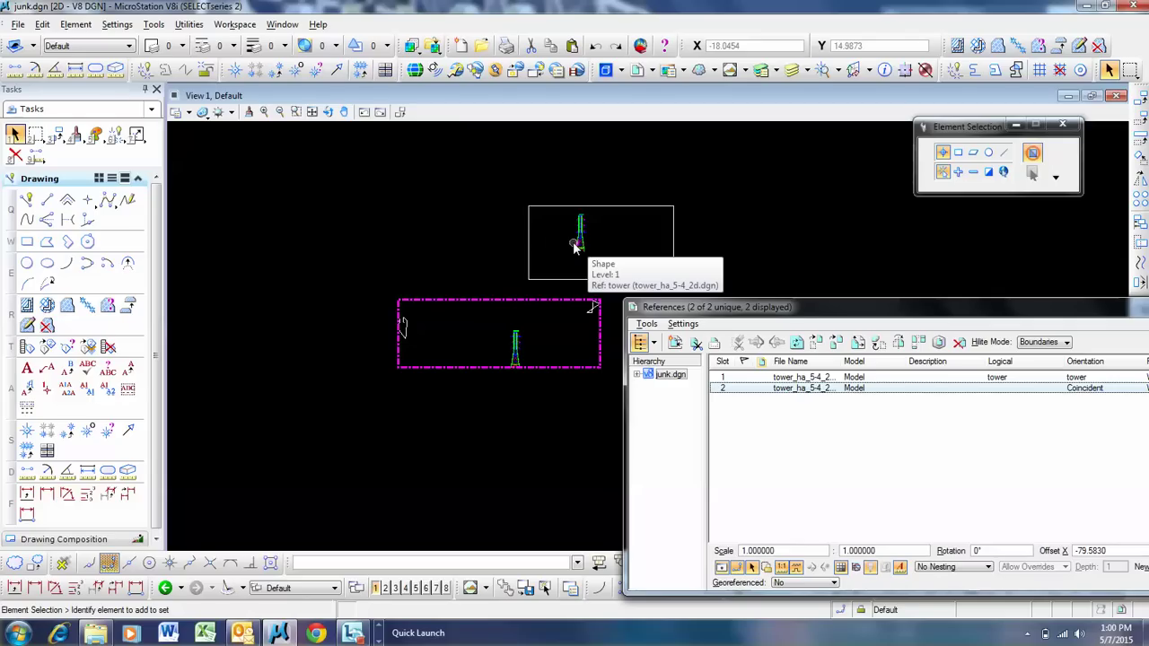
Open the recent drawing i2235 plan_2d_A.dgn, and switch from it to Crossing Section.dgn in the desktop's Crossing Section folder
left_click(17, 24)
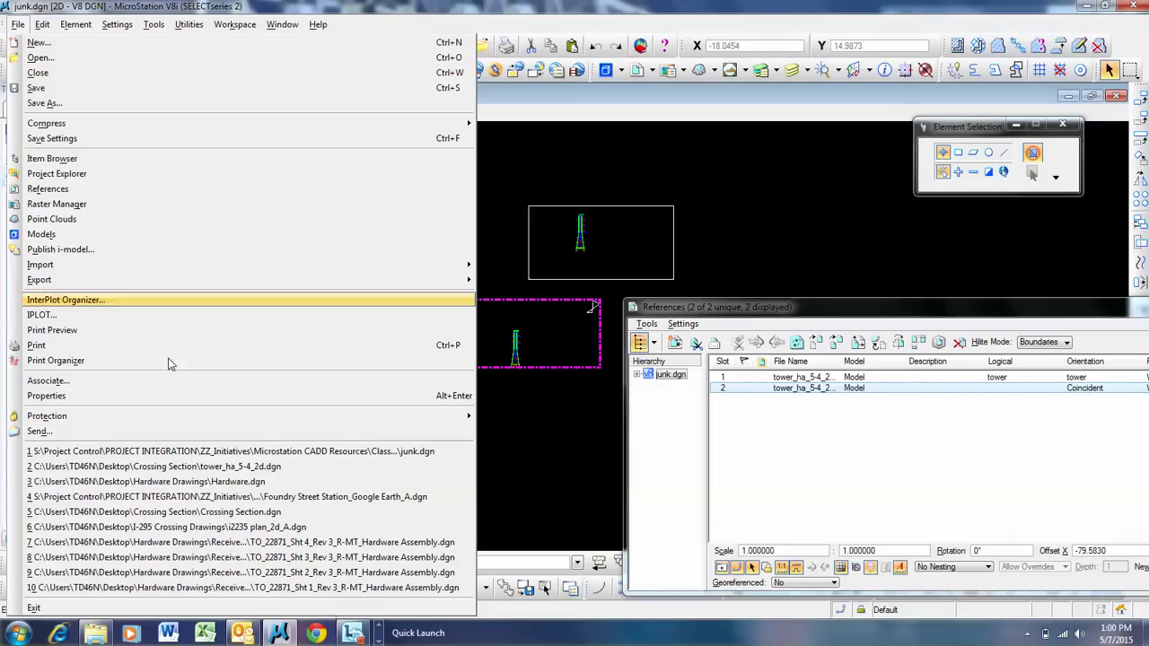
left_click(308, 529)
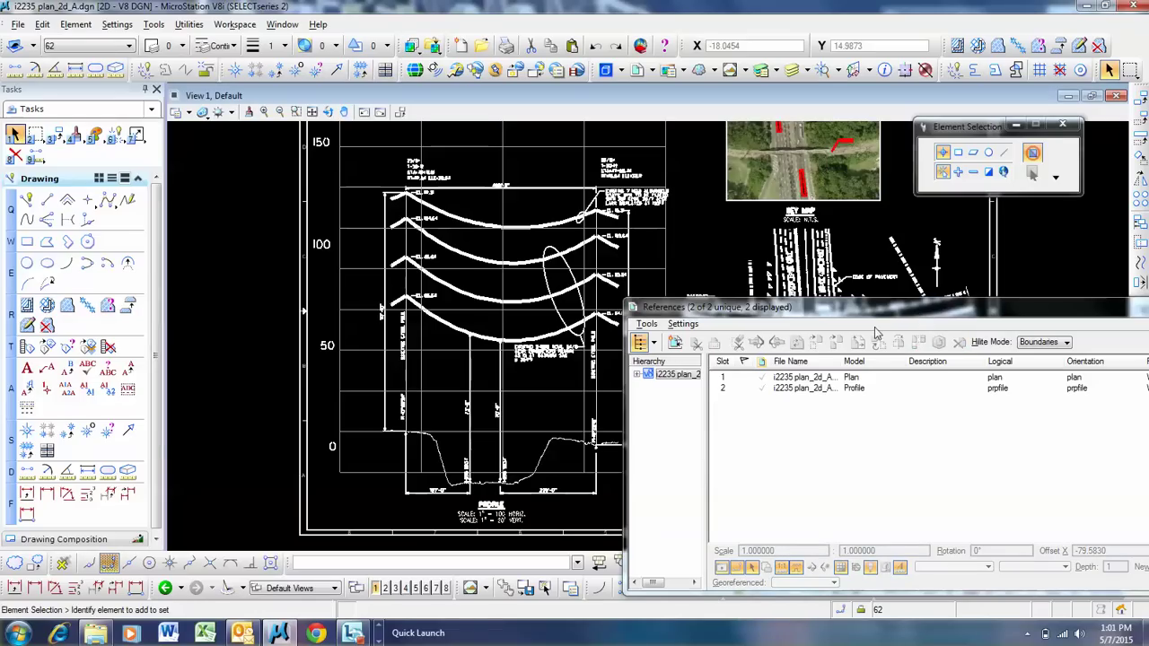
left_click(482, 46)
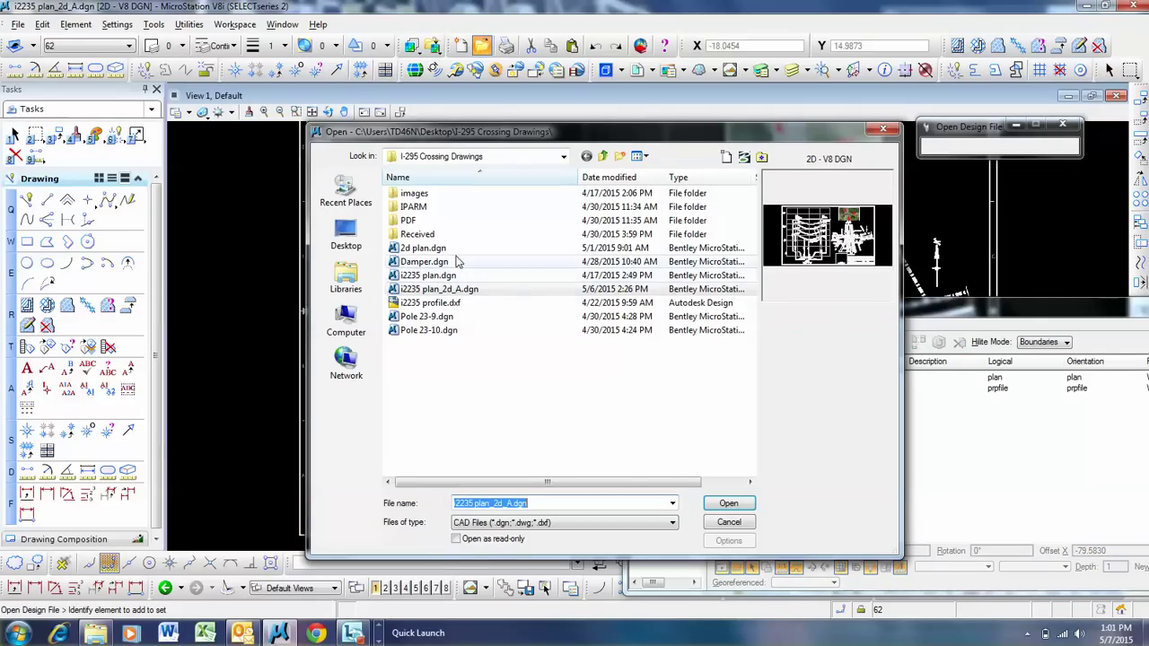
left_click(357, 232)
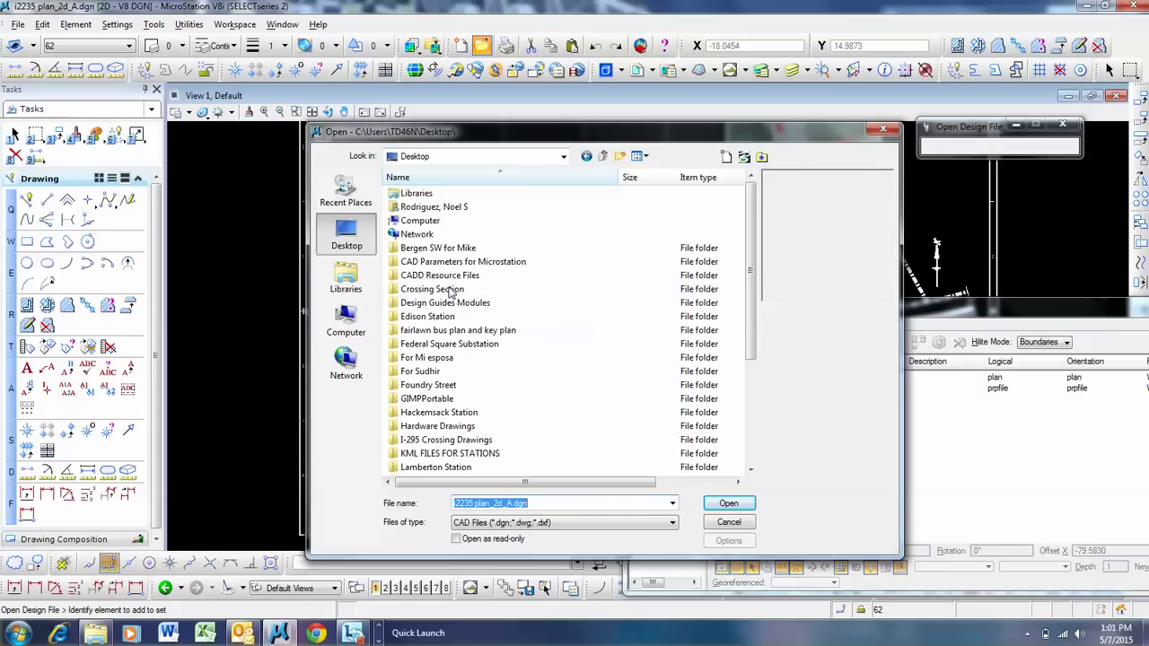
double_click(432, 291)
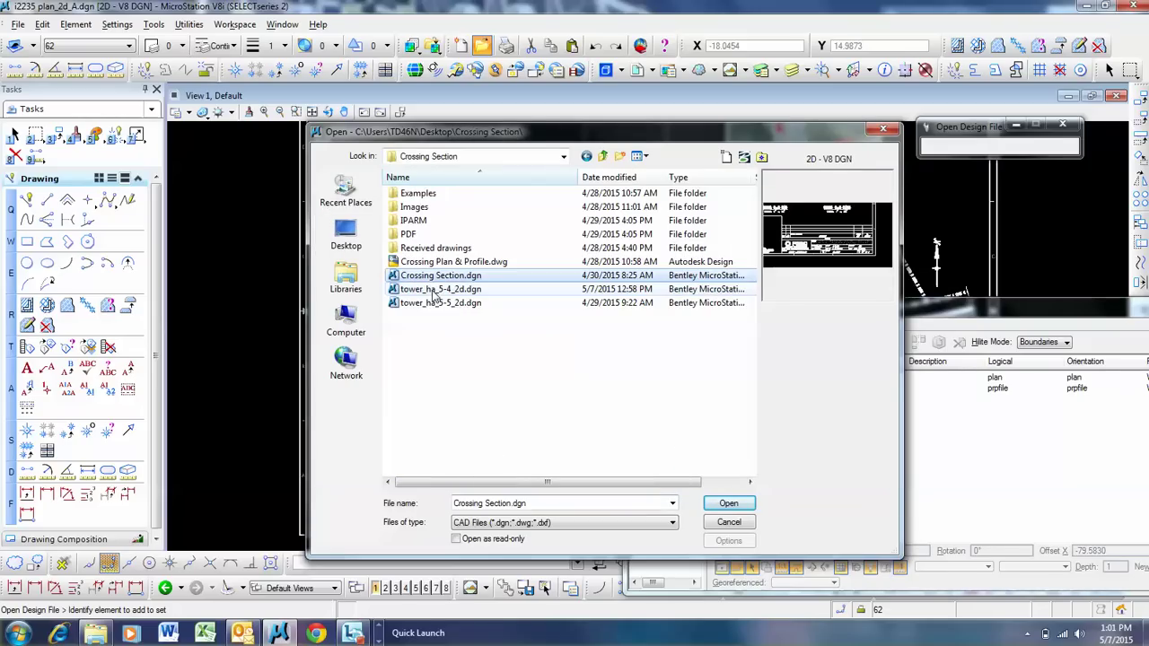
left_click(457, 276)
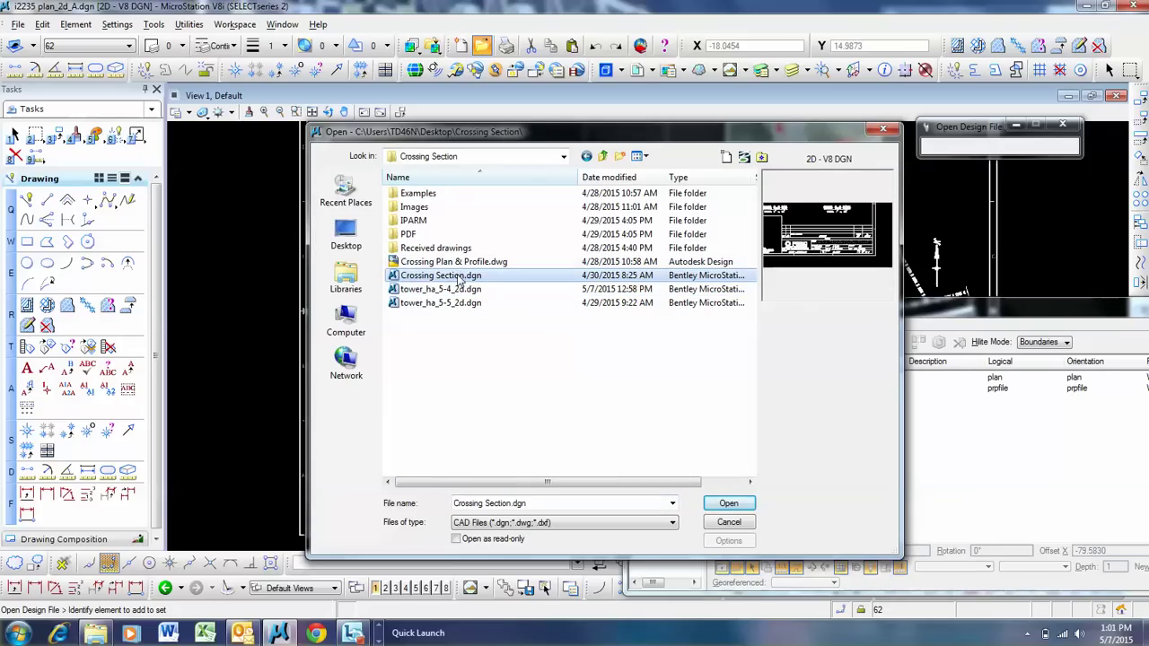
double_click(458, 276)
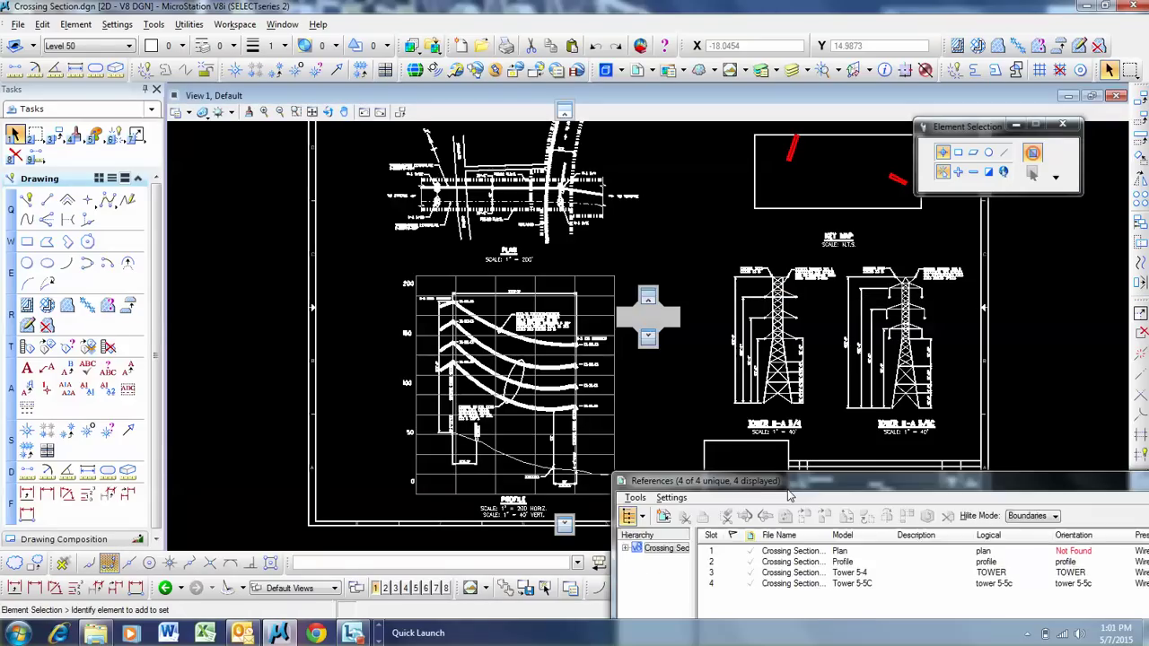
Examine the crossing sheet's aerial key map and the two referenced tower elevations
left_click(345, 111)
left_click_drag(868, 178, 803, 184)
right_click(803, 184)
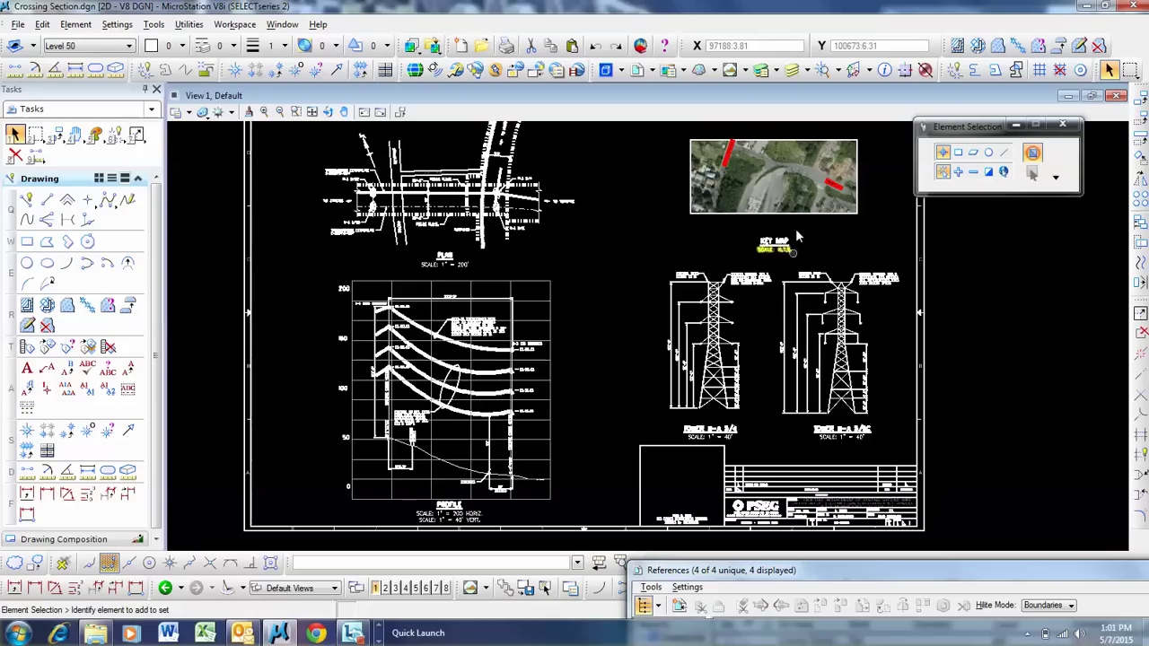
scroll(788, 157, "up", 2)
scroll(788, 156, "up", 1)
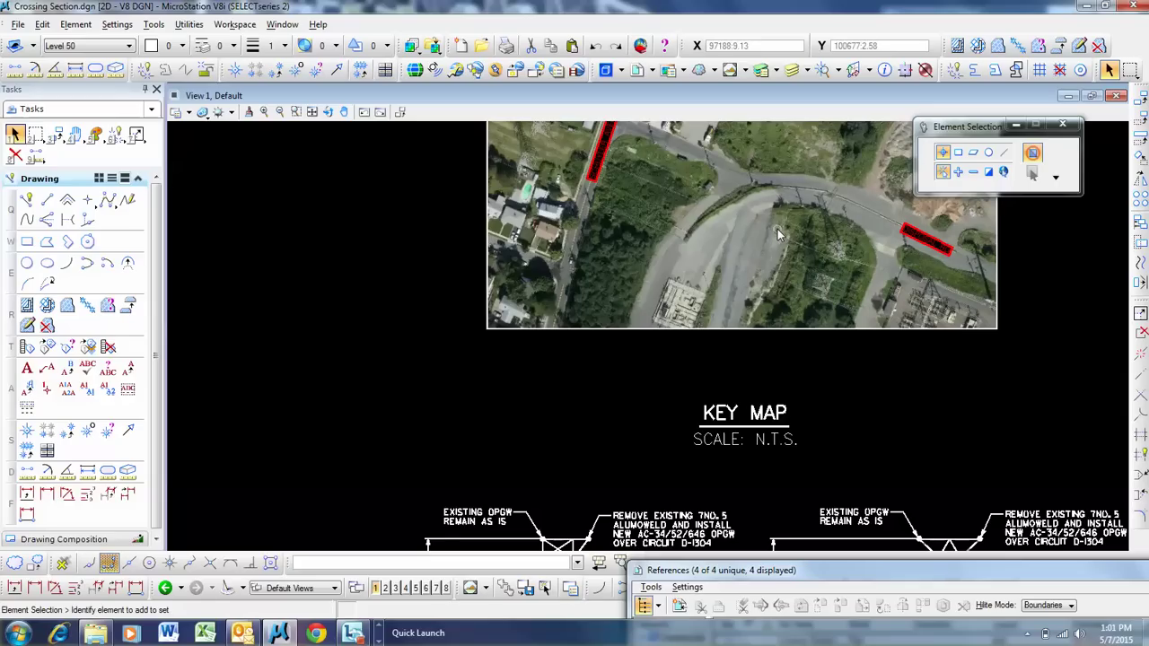
scroll(777, 229, "down", 3)
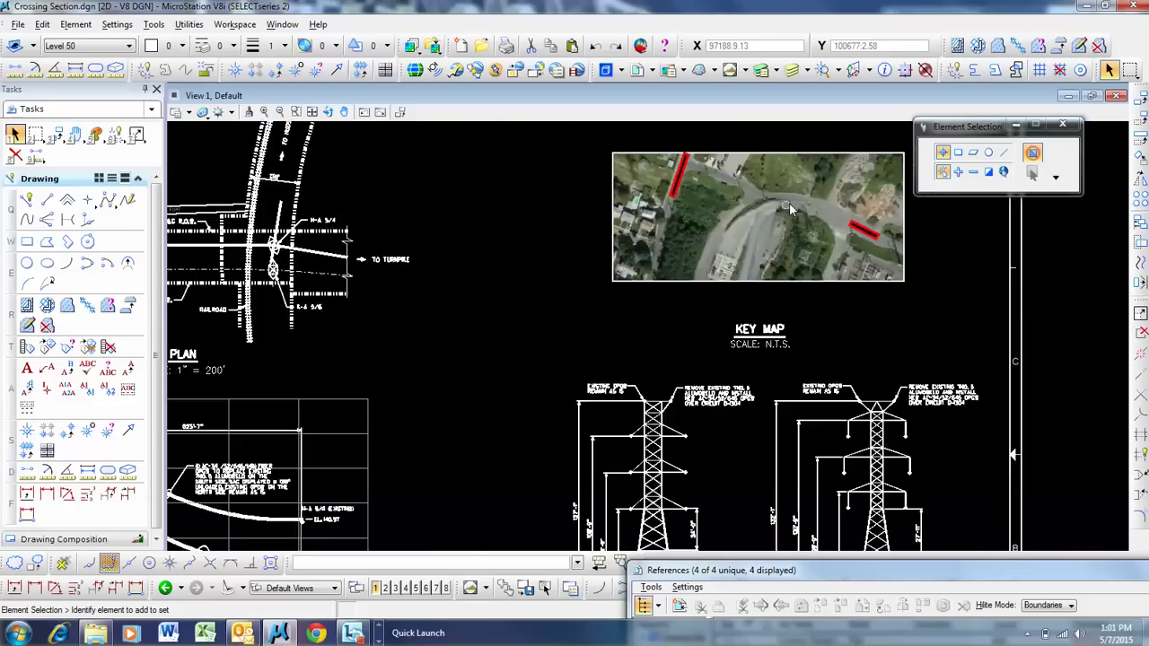
scroll(735, 264, "up", 2)
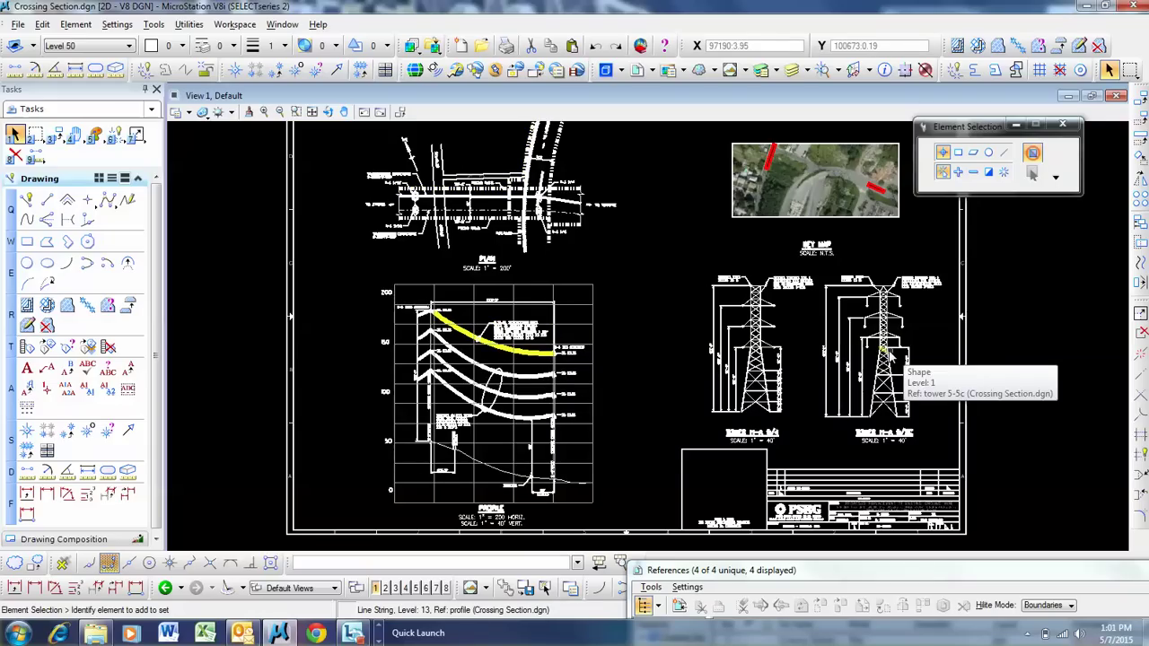
Bring the sheet's reference list into view and examine the scale labels under the plan and profile
left_click_drag(817, 569, 799, 352)
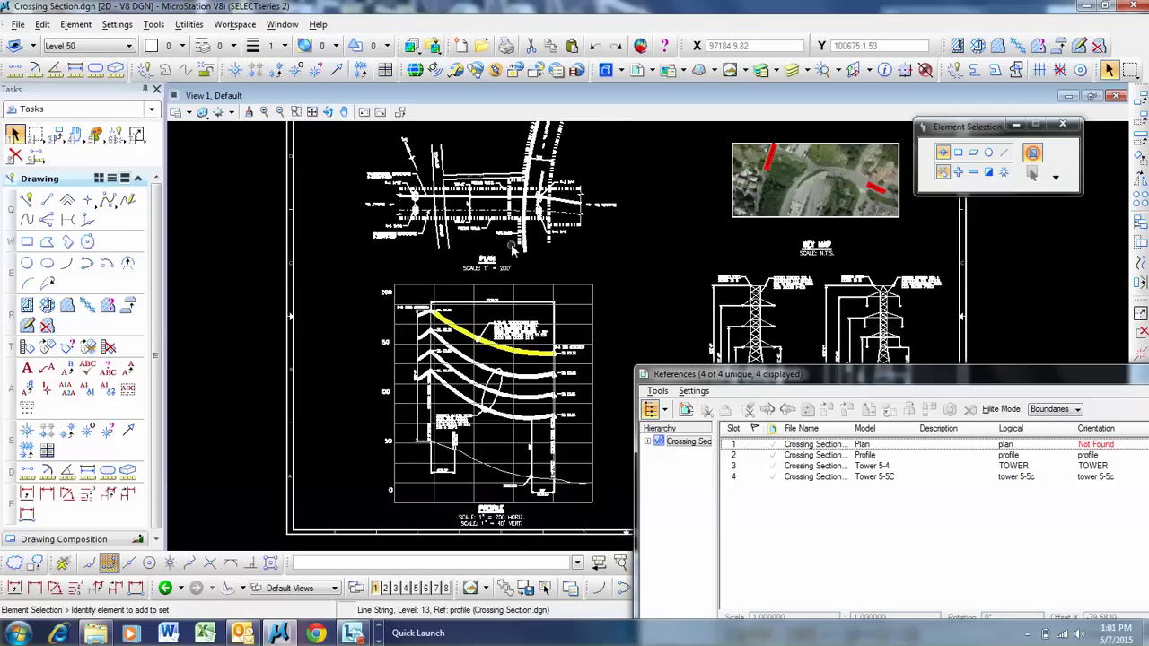
scroll(512, 255, "up", 4)
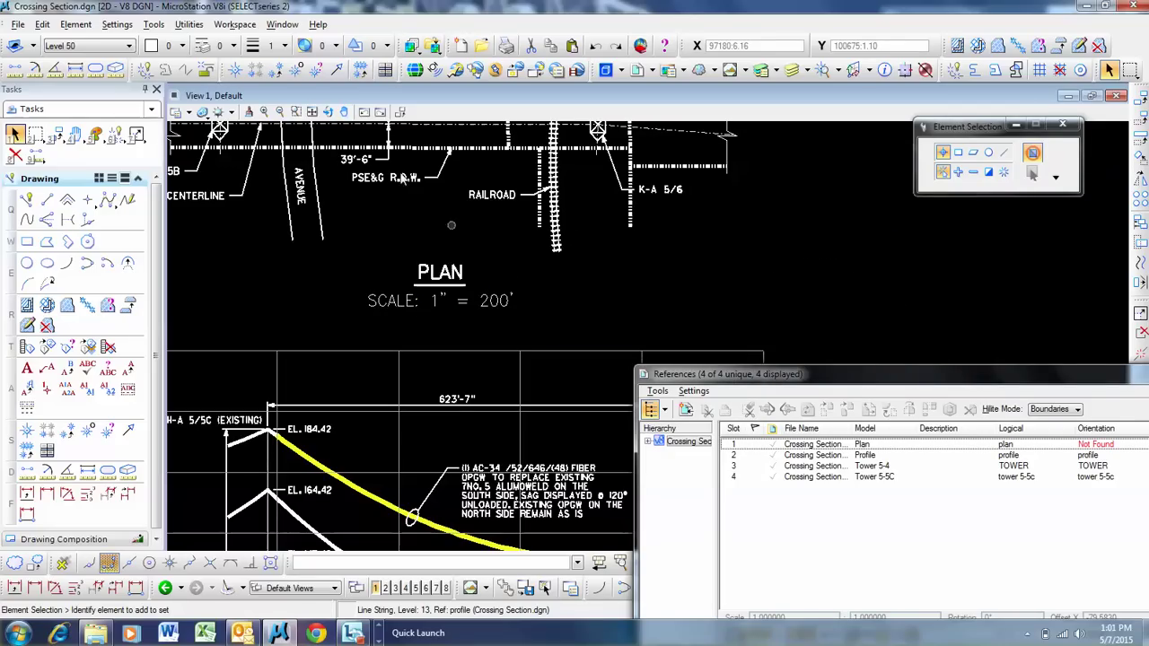
scroll(447, 151, "down", 4)
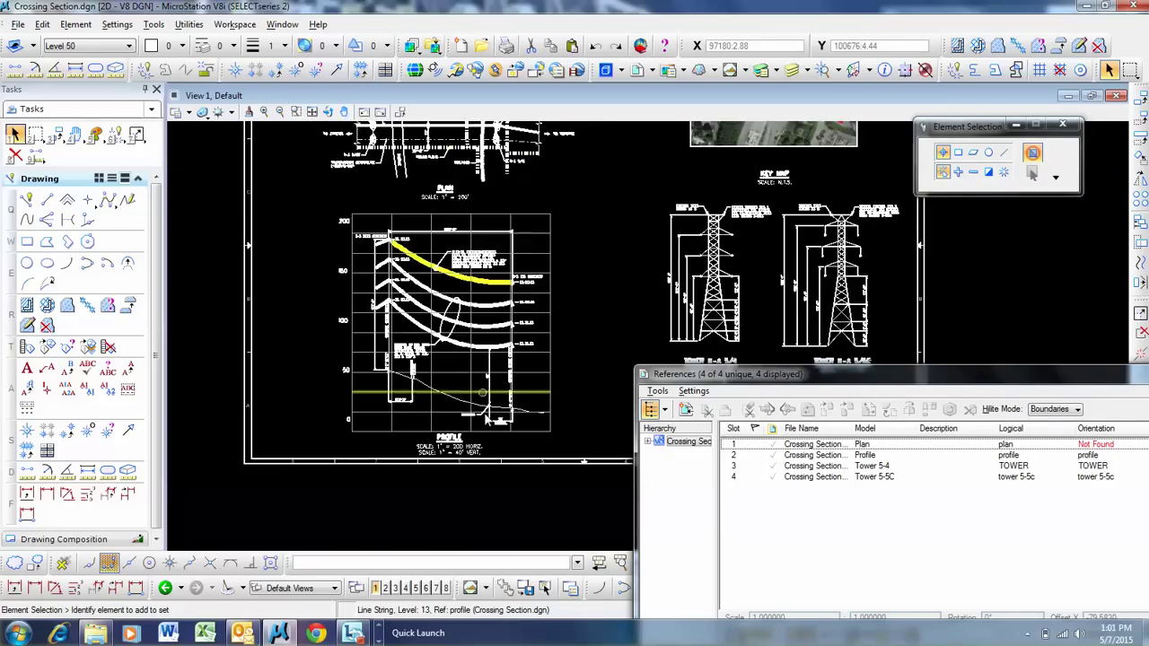
scroll(463, 453, "up", 4)
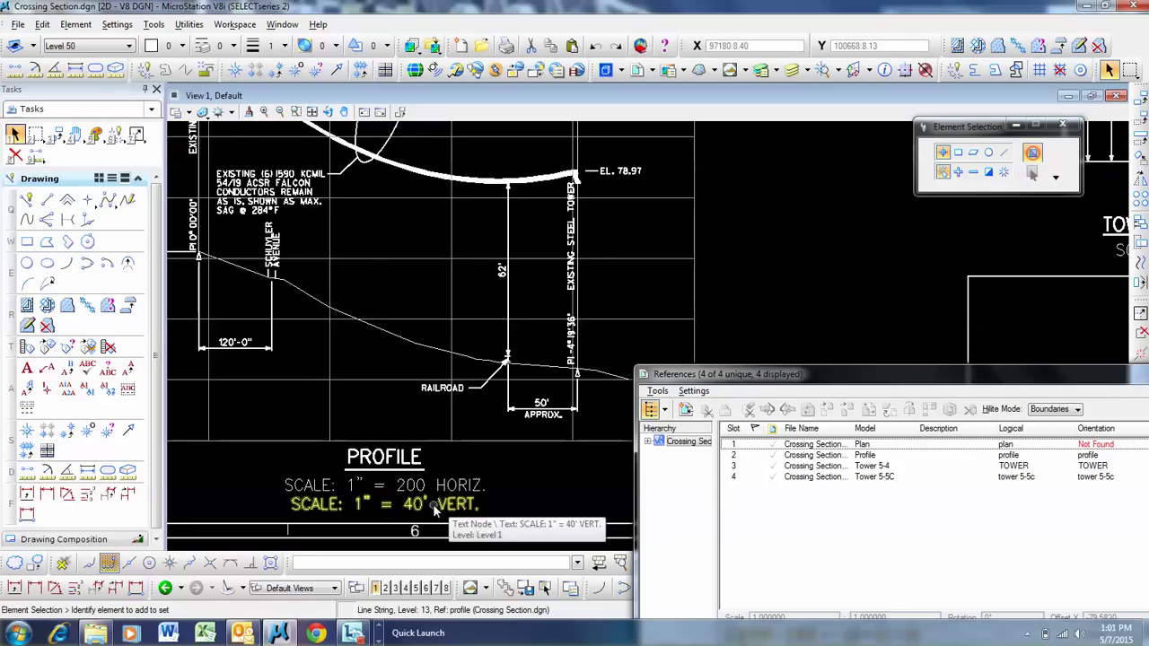
Examine the scale labels under the two tower elevations, keeping the References dialog clear of the drawing
scroll(429, 507, "down", 4)
left_click_drag(762, 376, 773, 509)
scroll(789, 423, "up", 4)
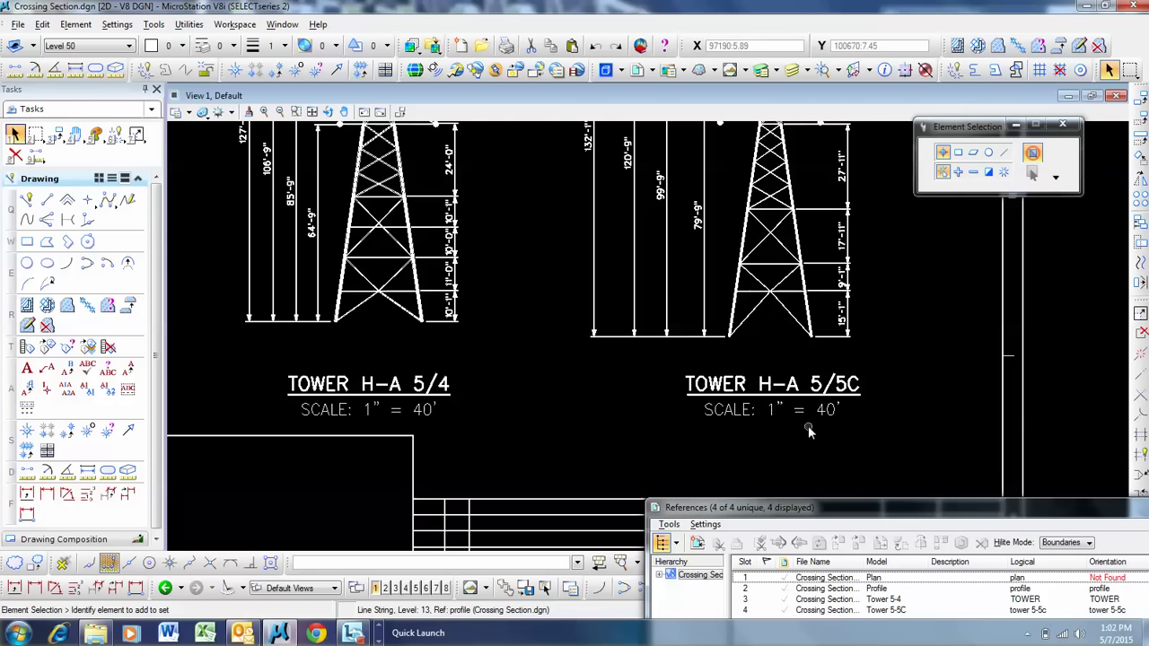
scroll(812, 424, "down", 5)
scroll(786, 336, "up", 2)
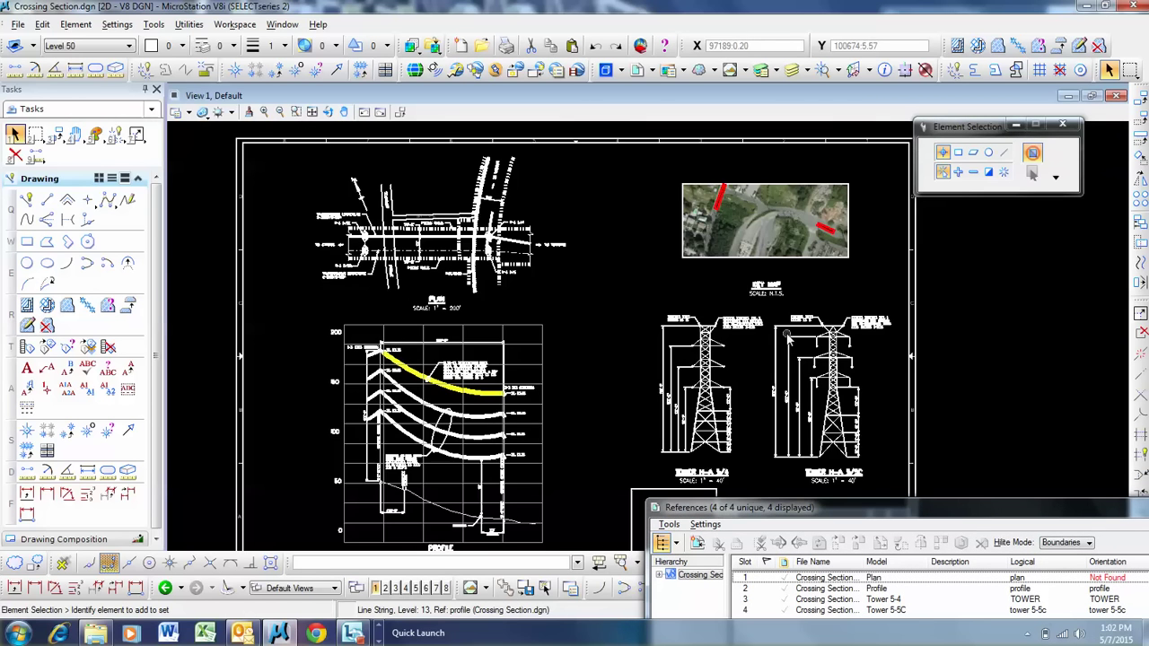
List the models in Crossing Section.dgn and open the Plan model to view it on its own
left_click(18, 24)
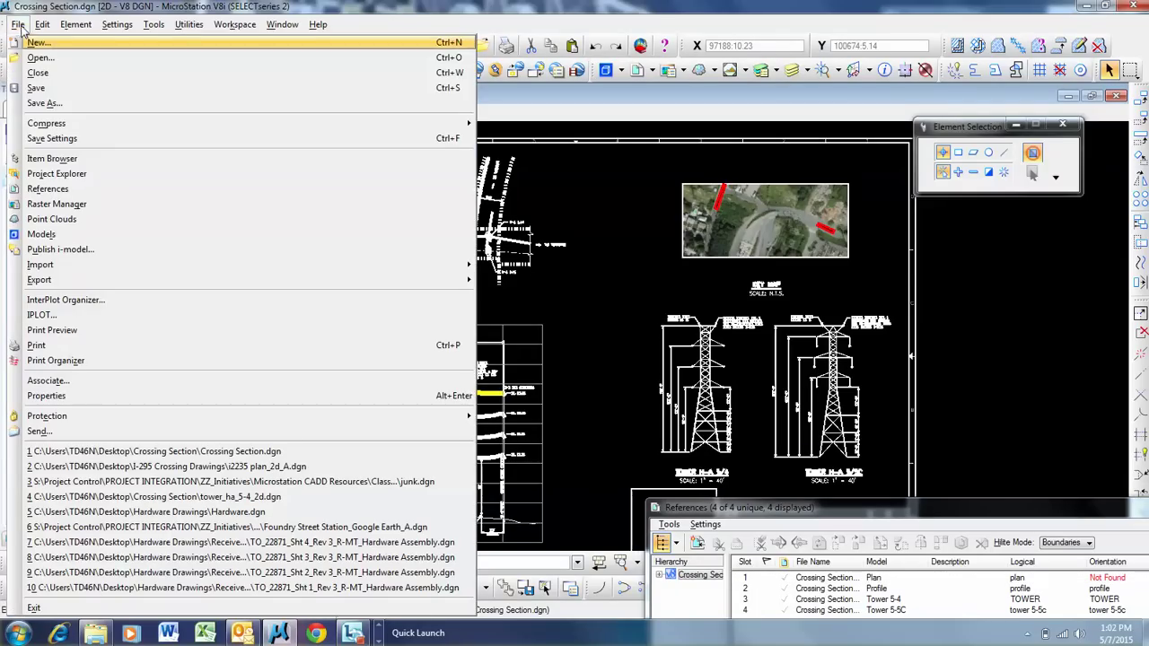
left_click(61, 239)
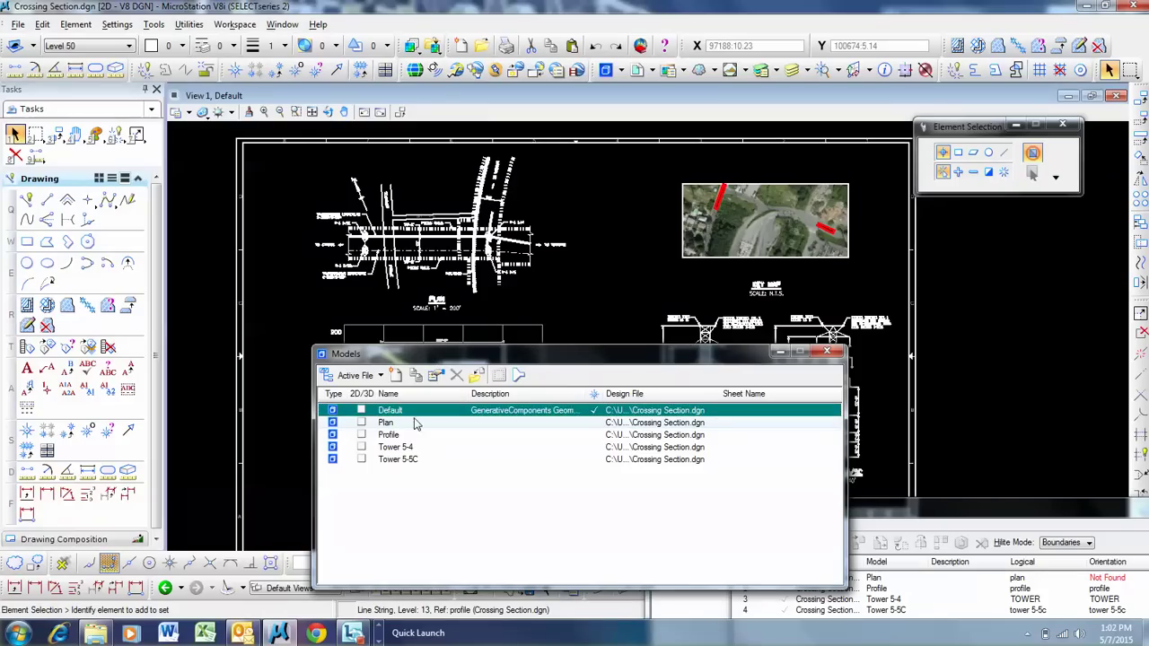
left_click_drag(395, 429, 401, 463)
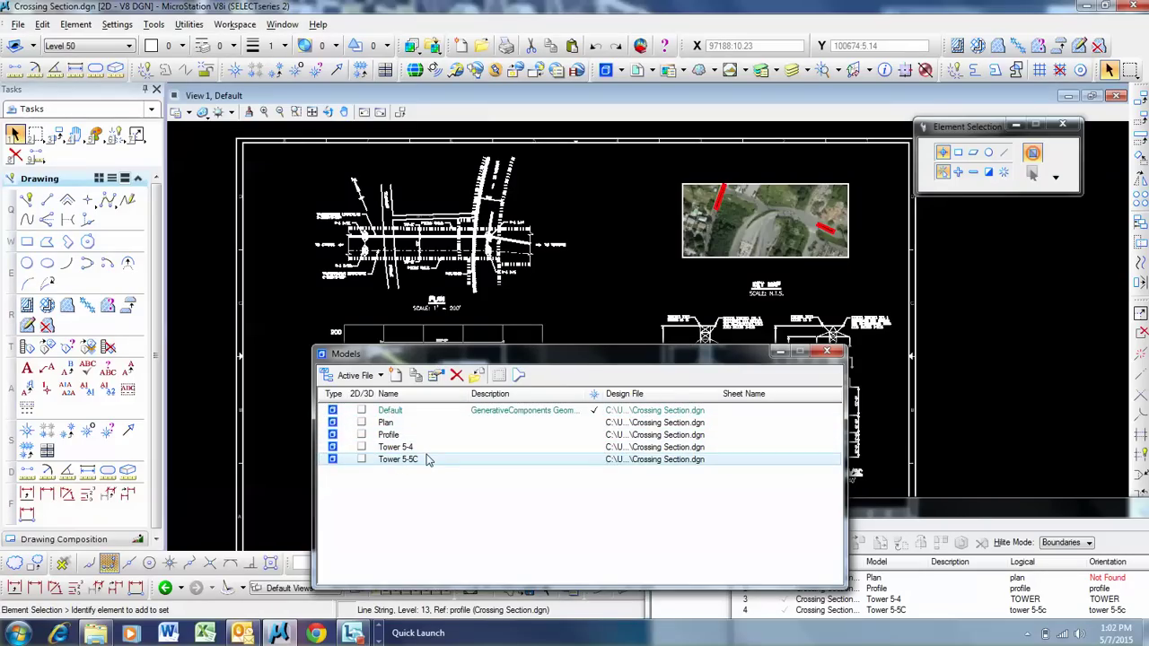
double_click(393, 424)
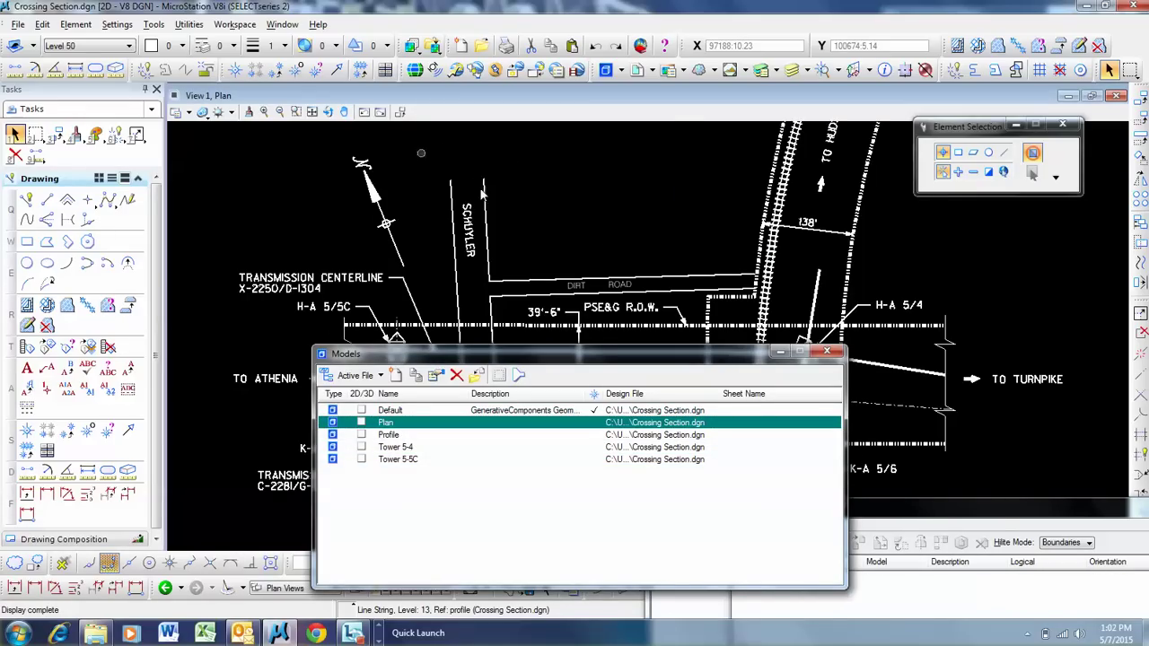
scroll(504, 180, "down", 2)
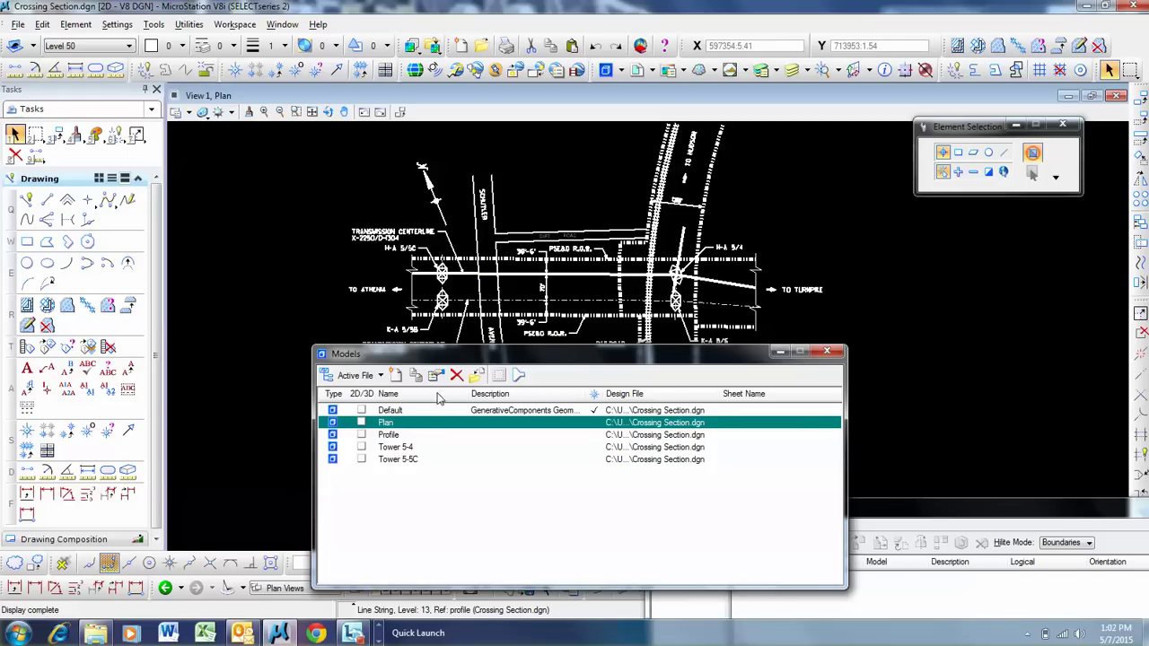
View the Tower 5-4 model, and return to the Default model with its reference list in front
double_click(411, 448)
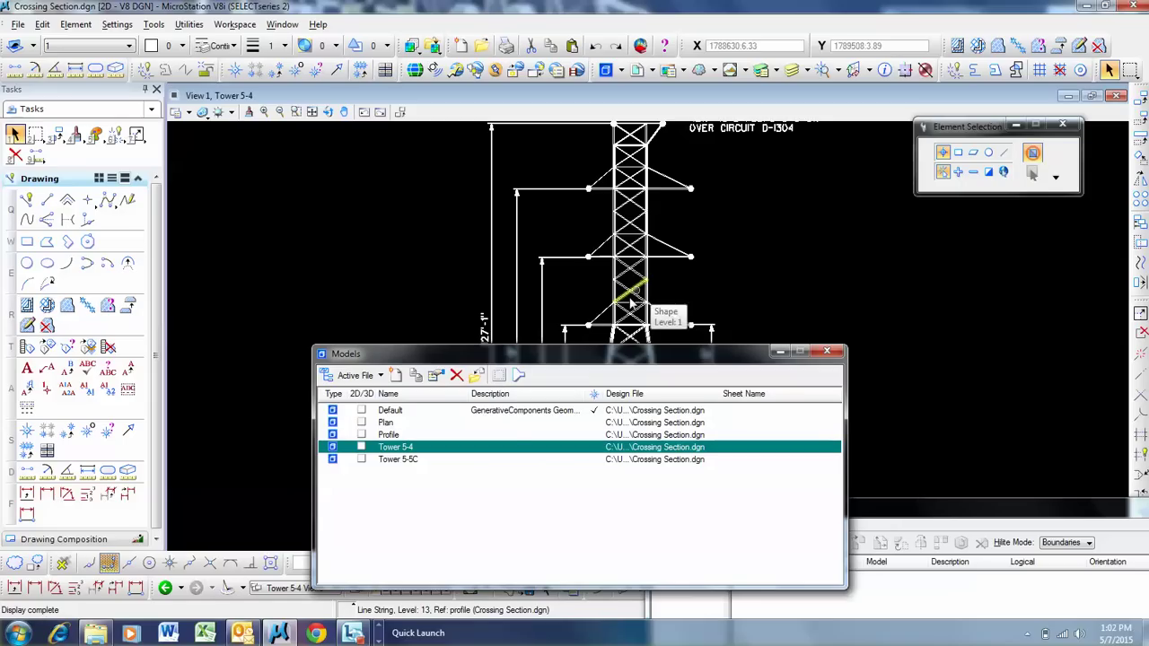
double_click(390, 410)
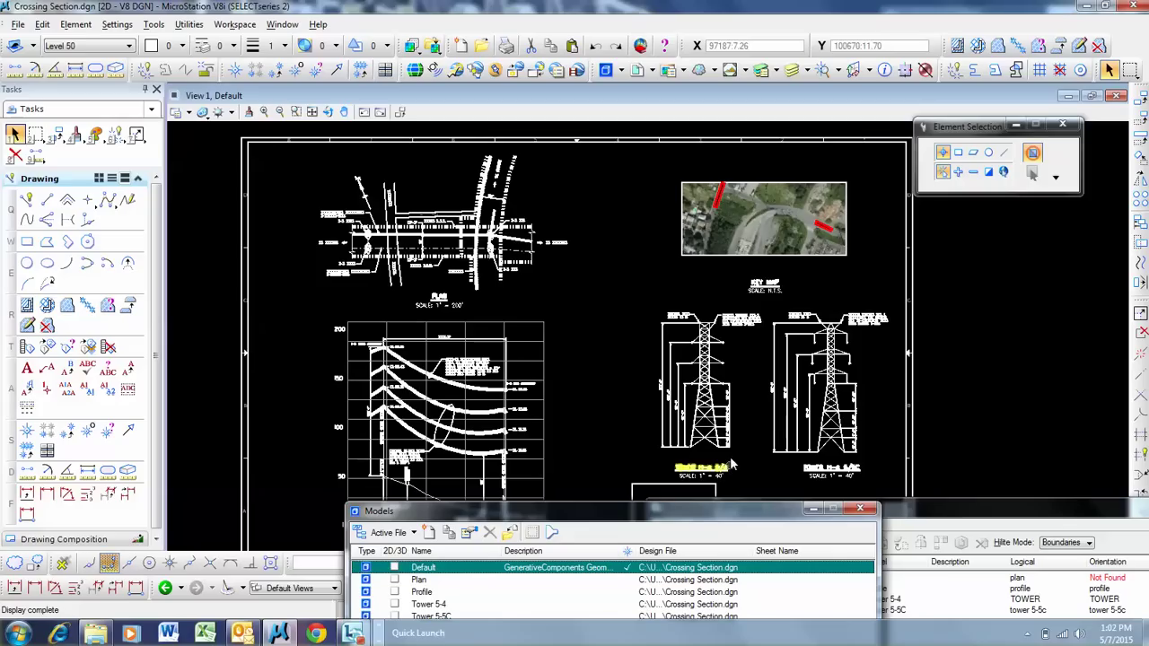
left_click_drag(981, 521, 992, 504)
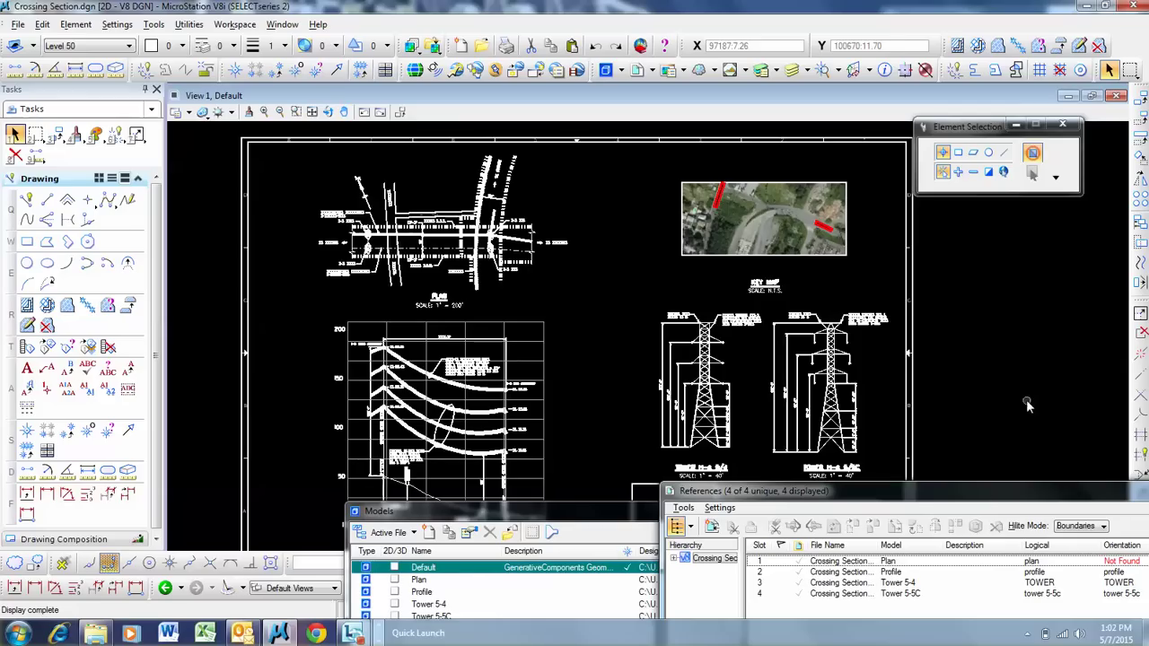
Compare the file's model list with the Default sheet's references, repositioning the Models dialog as needed
left_click_drag(571, 514, 445, 269)
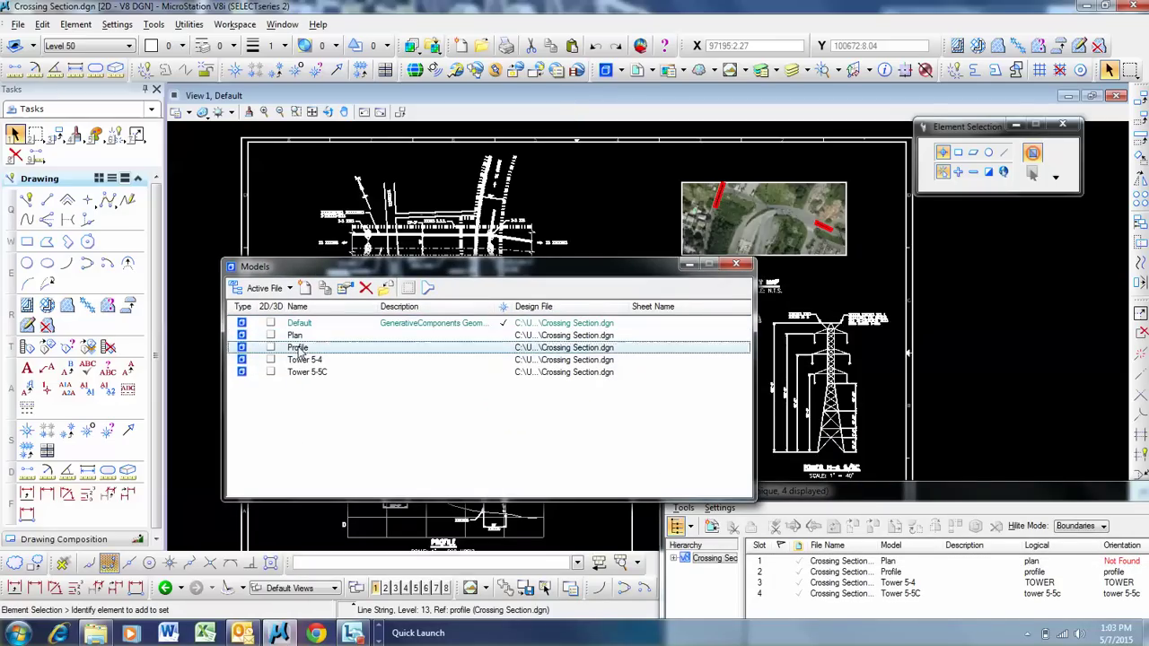
left_click(306, 372)
left_click(305, 395)
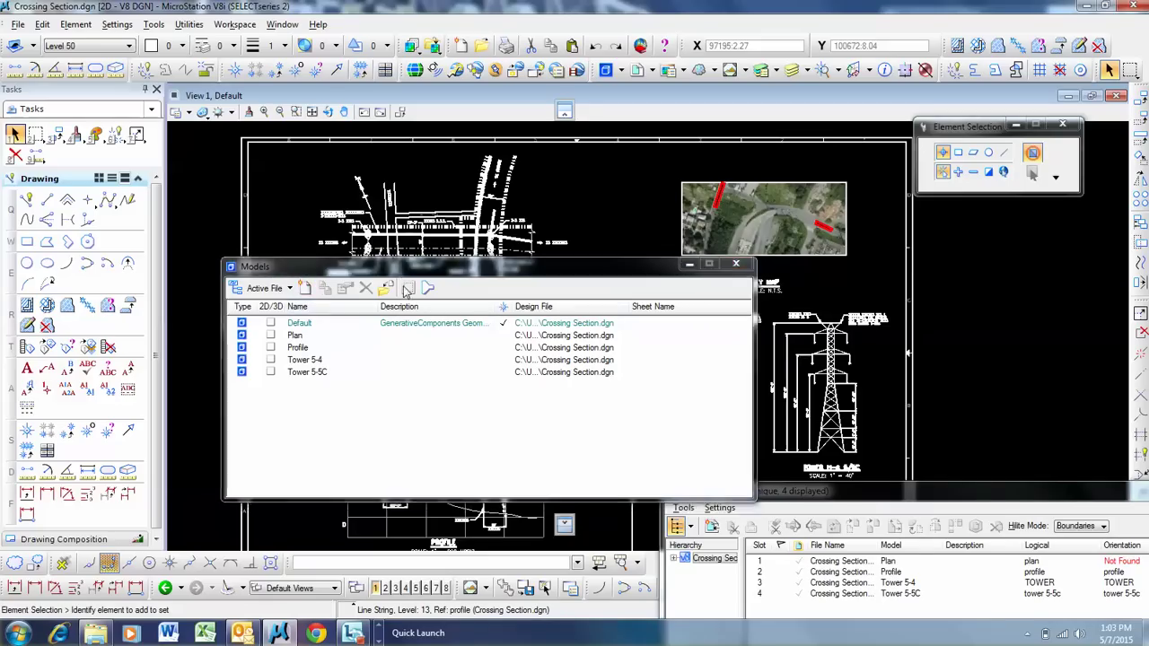
left_click_drag(402, 270, 650, 509)
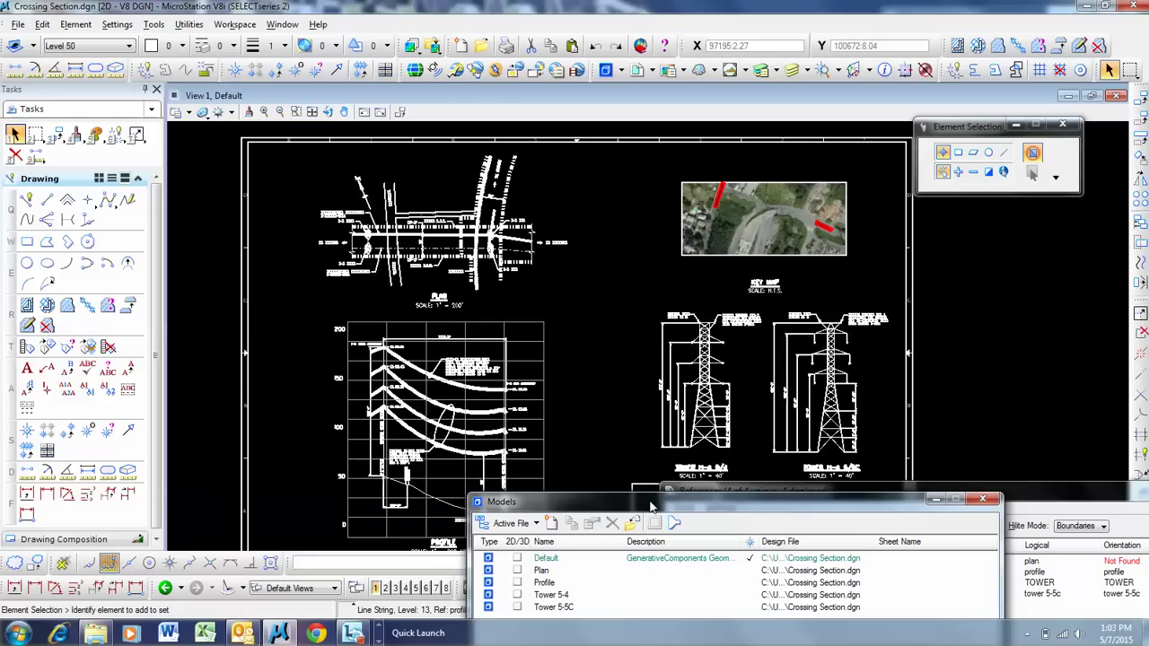
left_click_drag(652, 508, 520, 282)
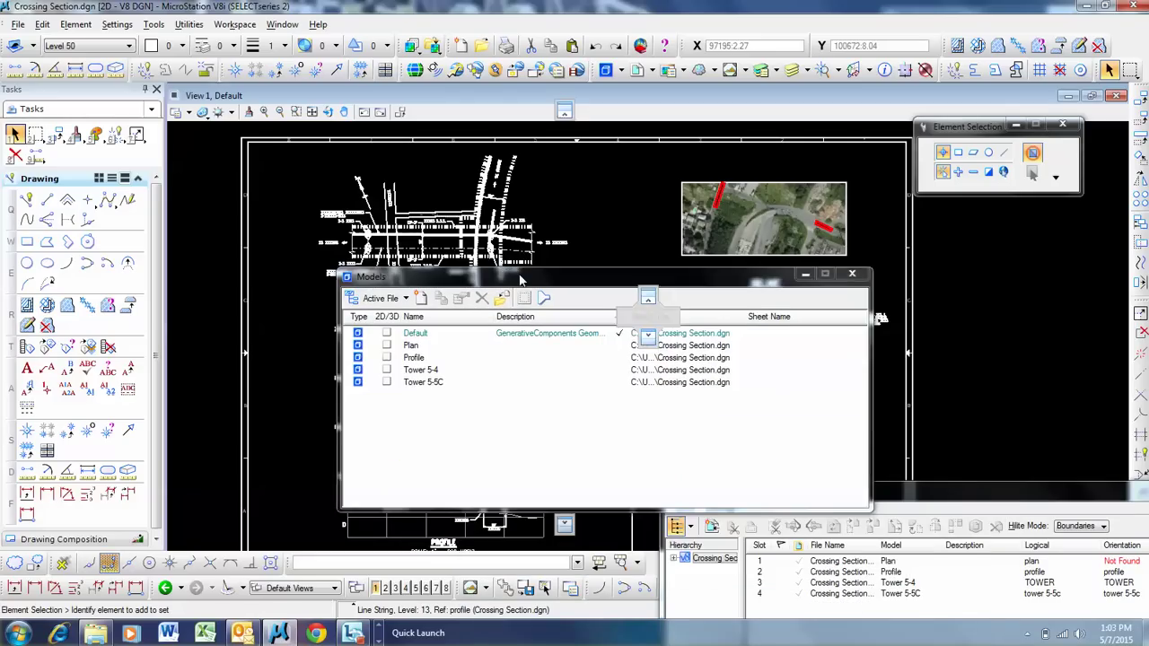
Create a 2D design model named dfvsdvsdv with an annotation scale of 3/16"=1'-0" and its own view group
left_click(420, 298)
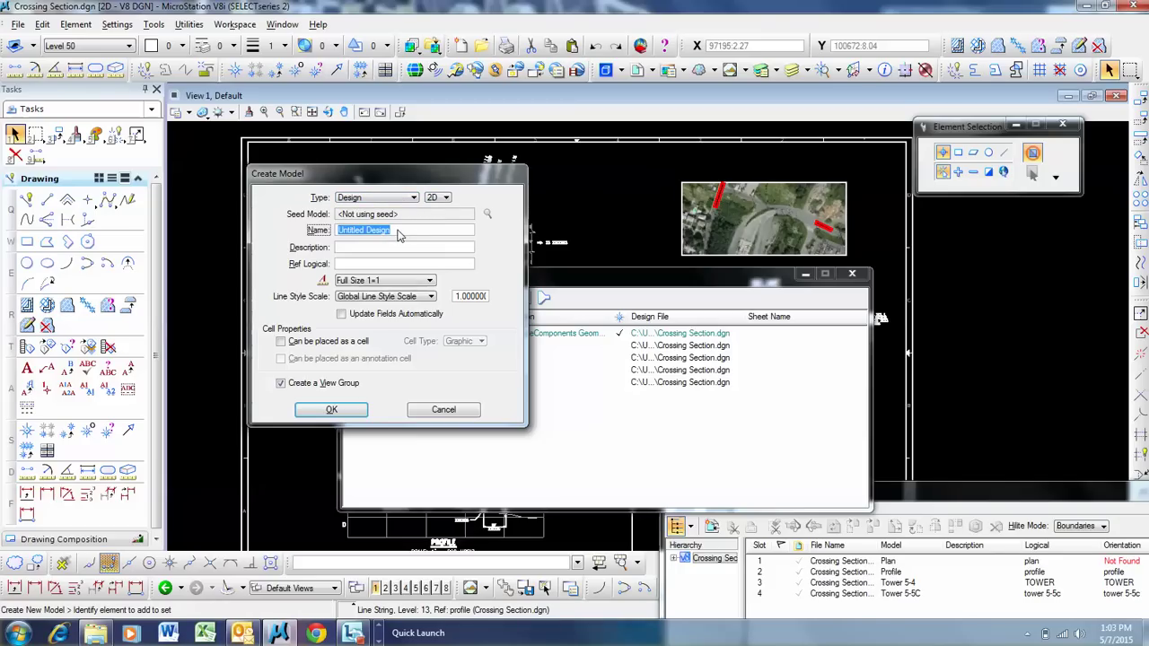
type("dfvsdvdv")
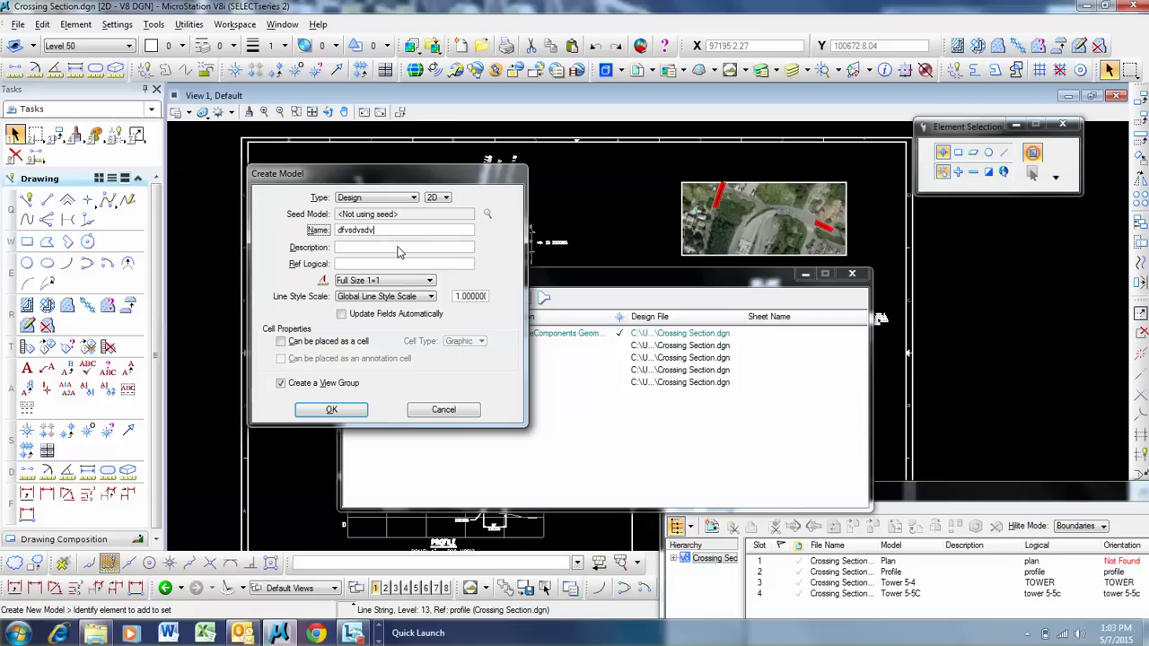
left_click(379, 281)
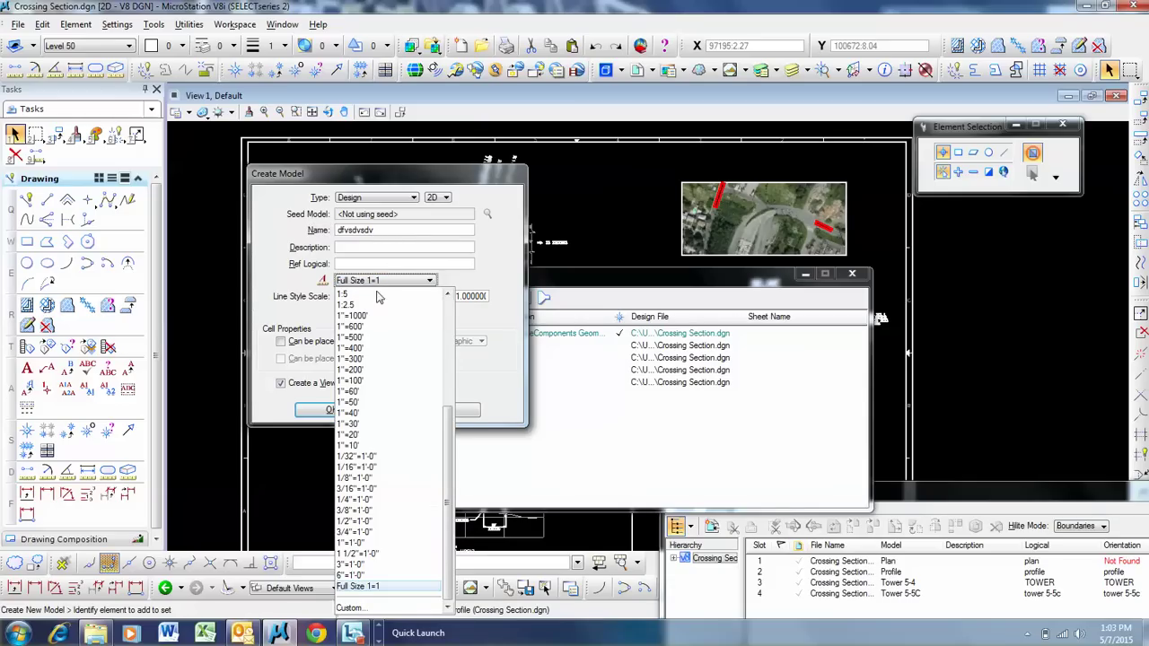
left_click(357, 490)
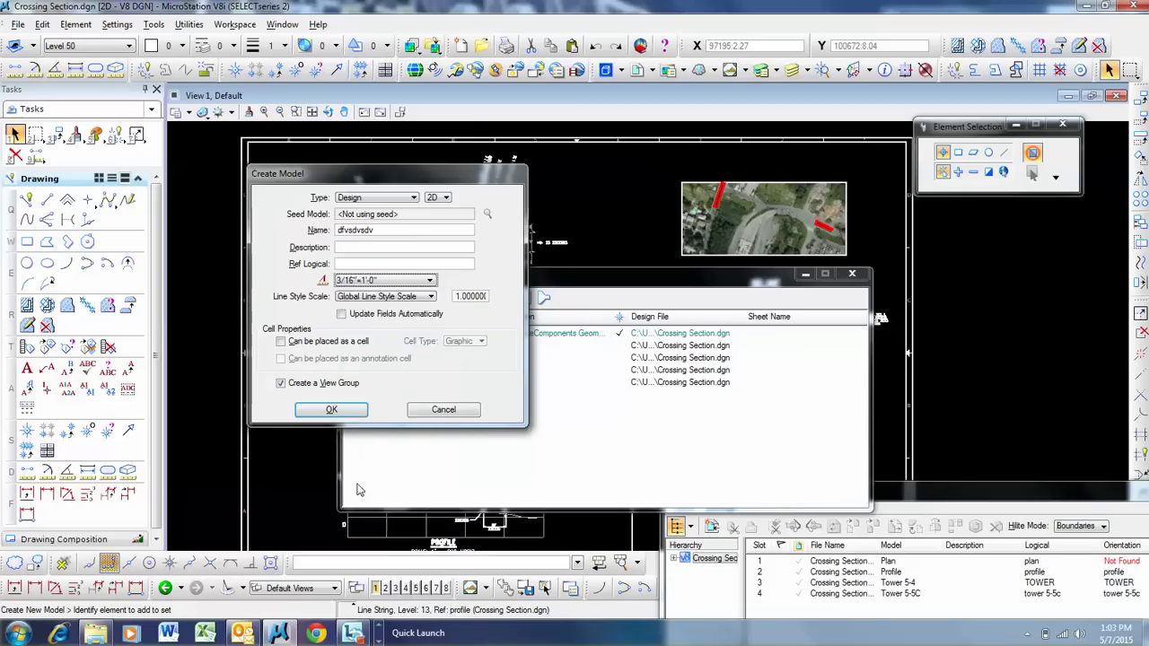
left_click(344, 414)
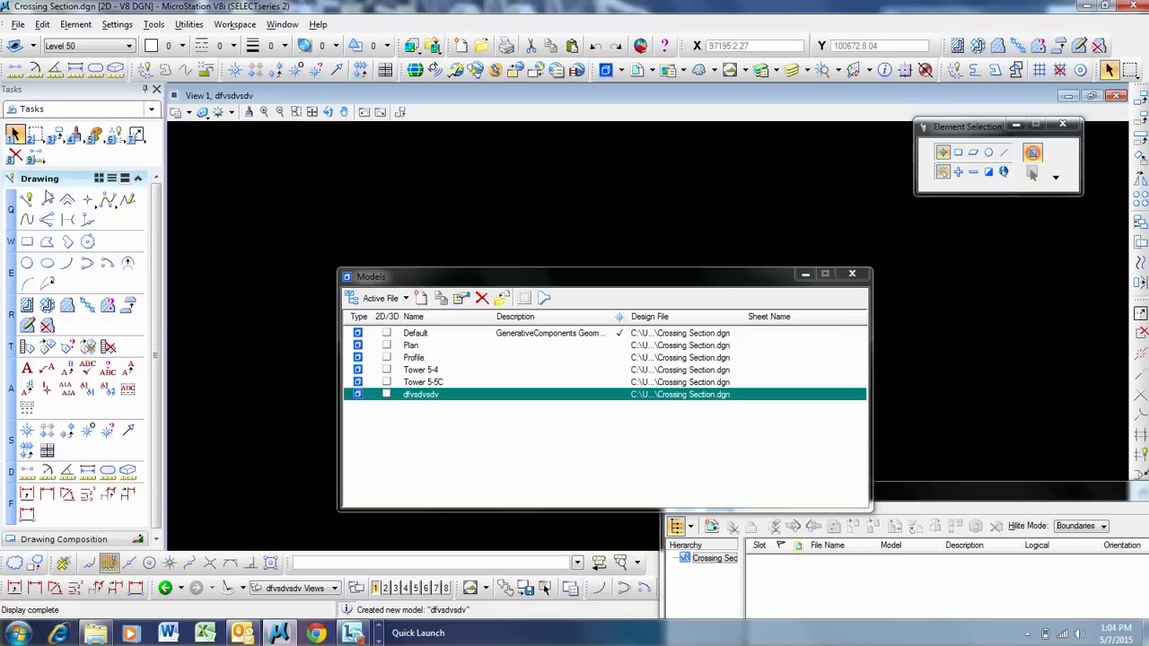
Sketch a freehand zigzag of connected line segments in the new model
left_click(47, 199)
left_click(401, 173)
left_click(558, 172)
left_click(639, 210)
left_click(690, 190)
left_click(682, 235)
left_click(579, 239)
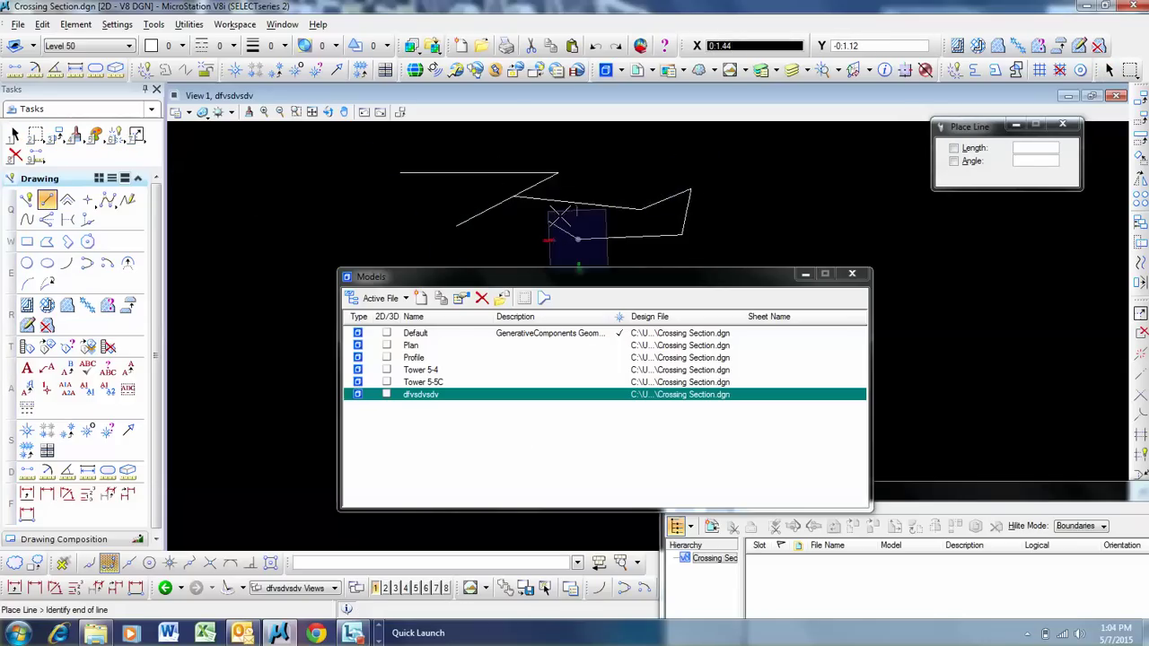
left_click(551, 219)
left_click(690, 189)
right_click(690, 189)
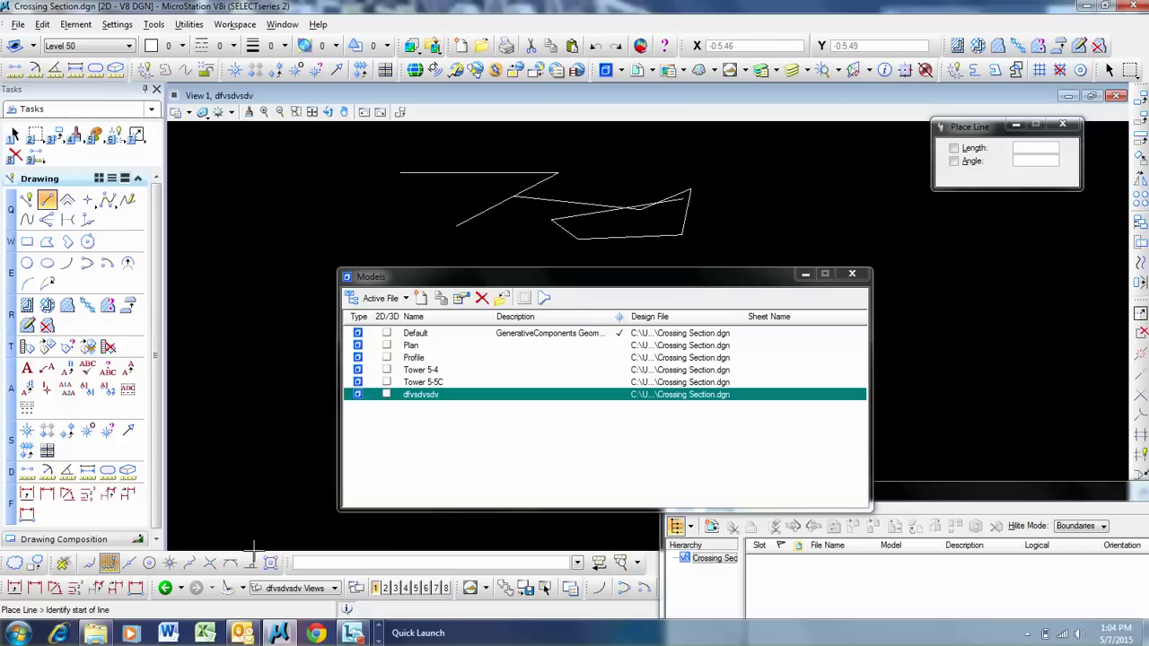
left_click(27, 368)
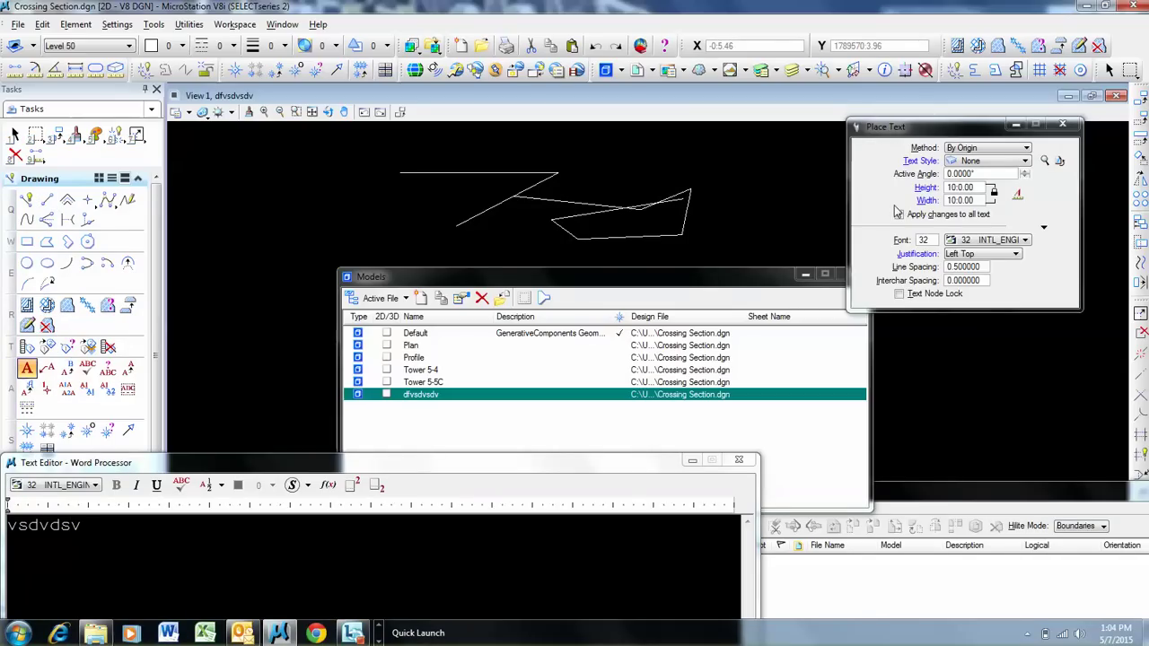
scroll(430, 219, "up", 4)
scroll(430, 219, "down", 2)
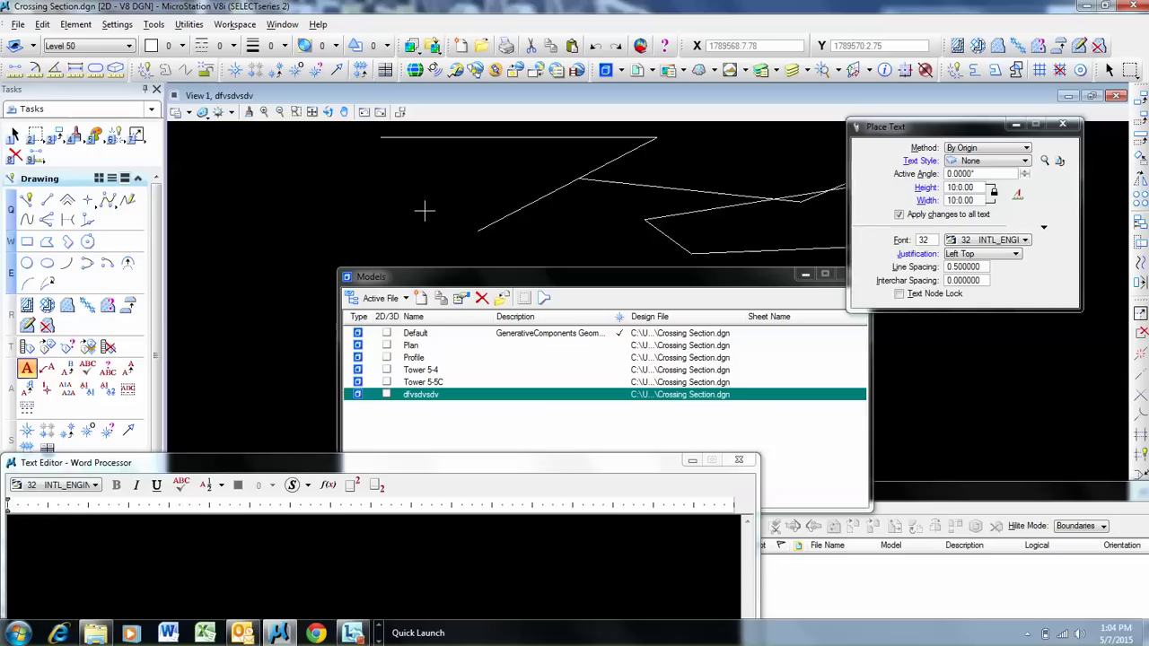
left_click(14, 134)
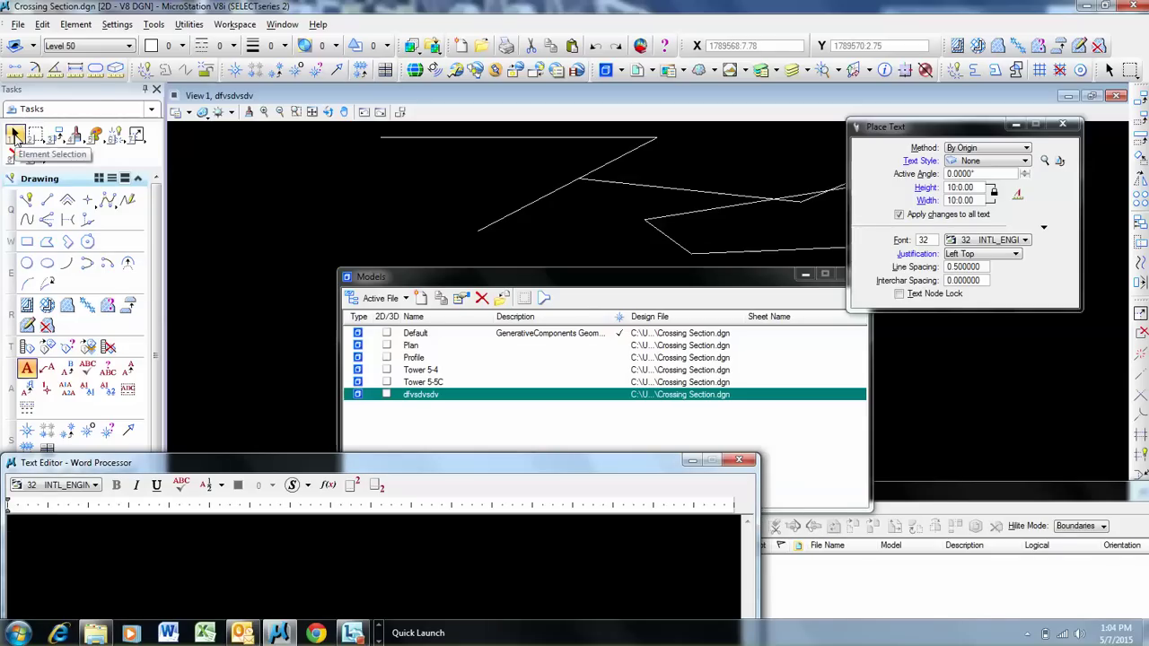
Frame the sketched linework clear of the Models dialog and save View 1 as a saved view named cros
left_click_drag(628, 276, 639, 510)
scroll(503, 232, "down", 2)
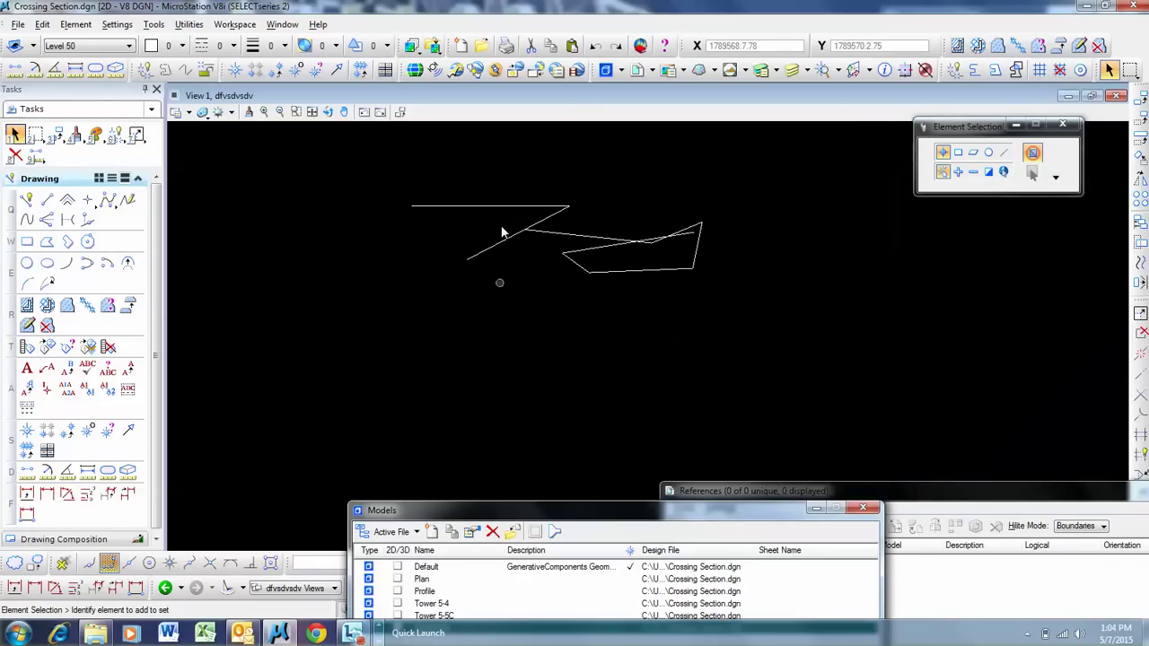
scroll(459, 183, "up", 2)
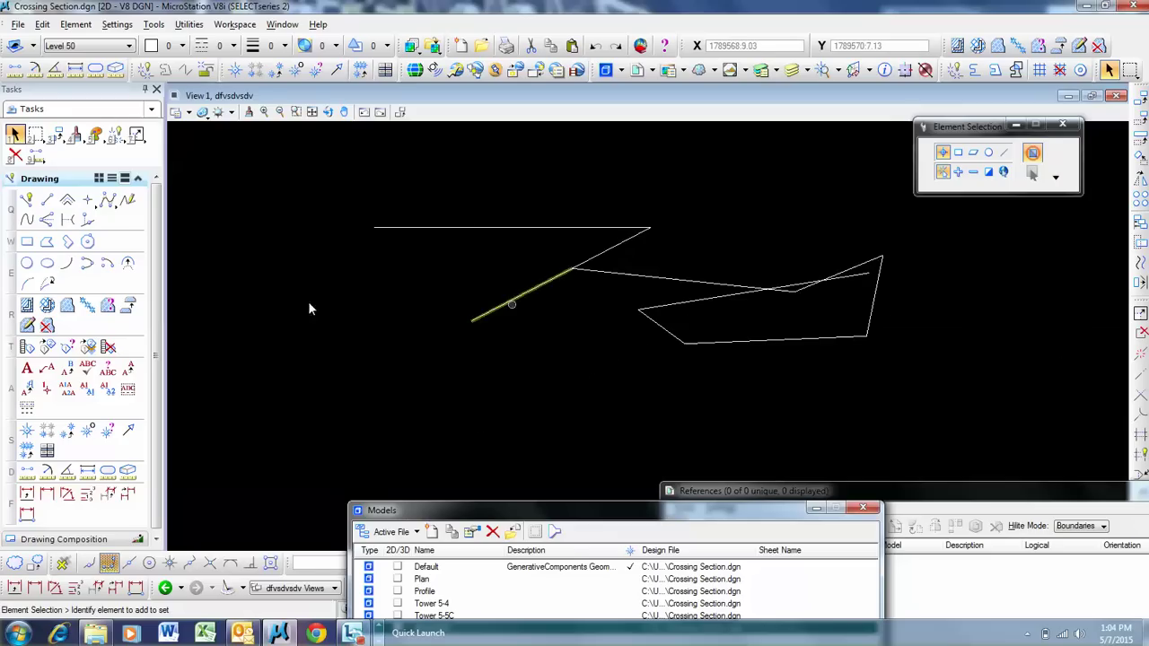
left_click(316, 563)
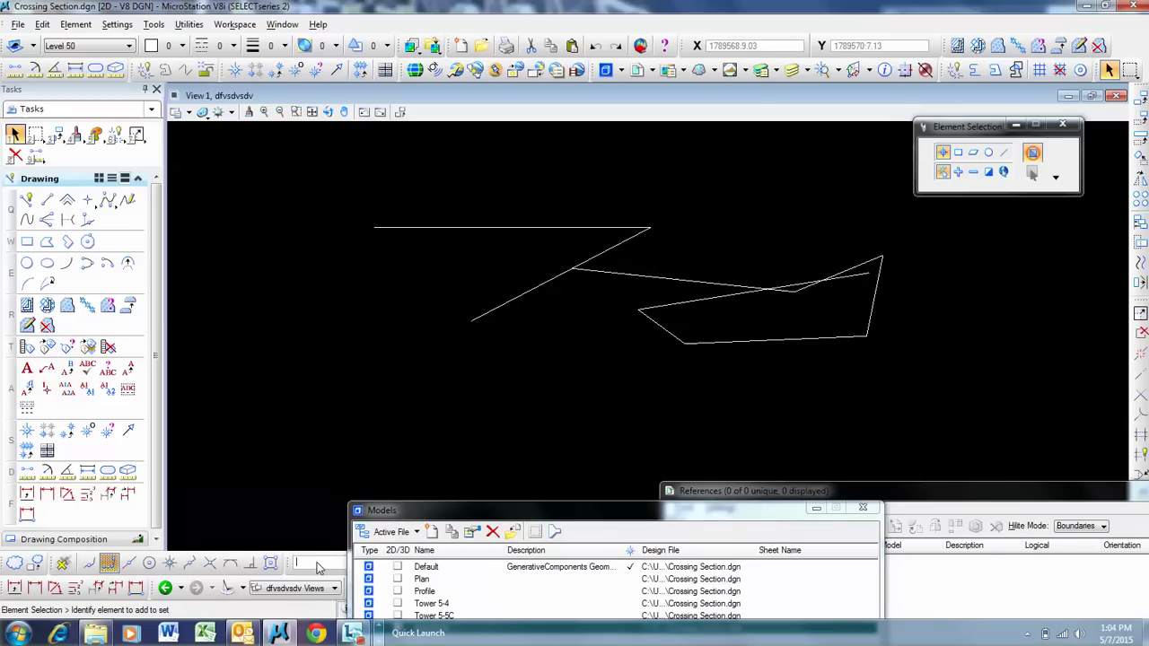
type("sv=cros")
key("Return")
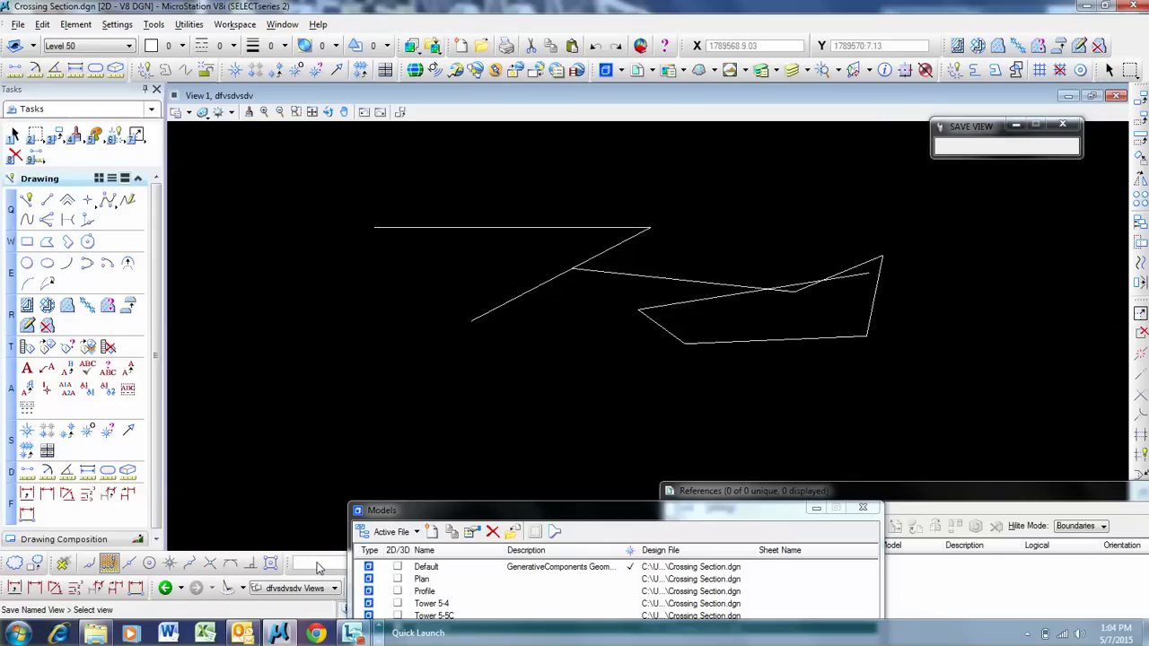
left_click(598, 292)
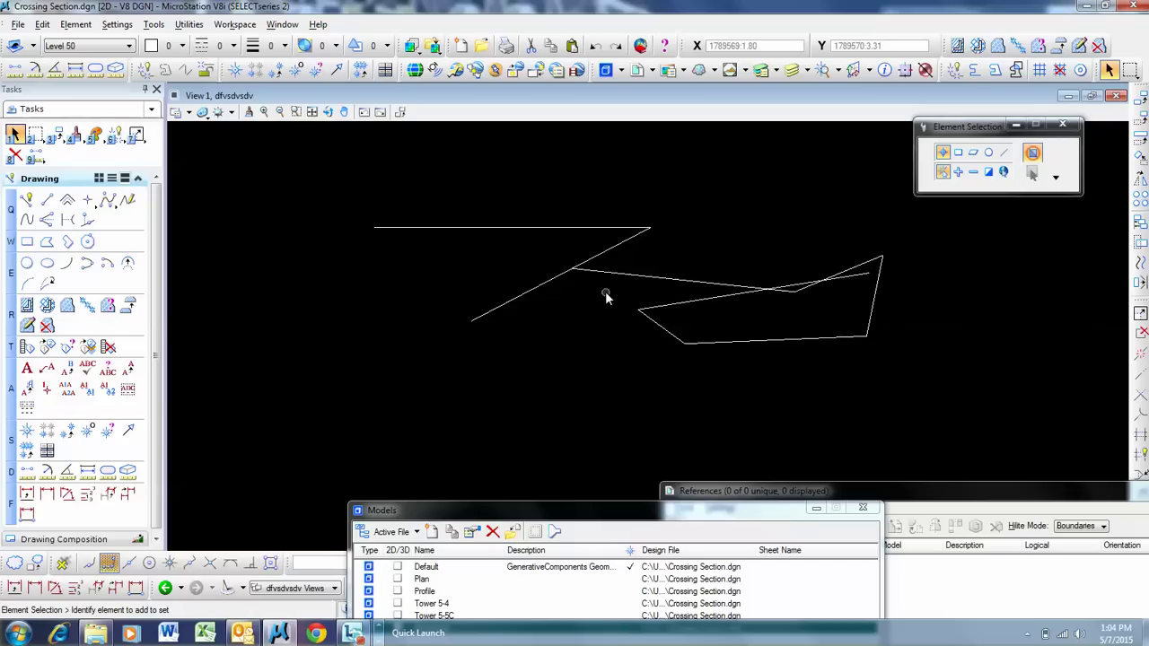
Bring the model list back into view and reactivate the Default sheet model
left_click_drag(550, 518, 526, 351)
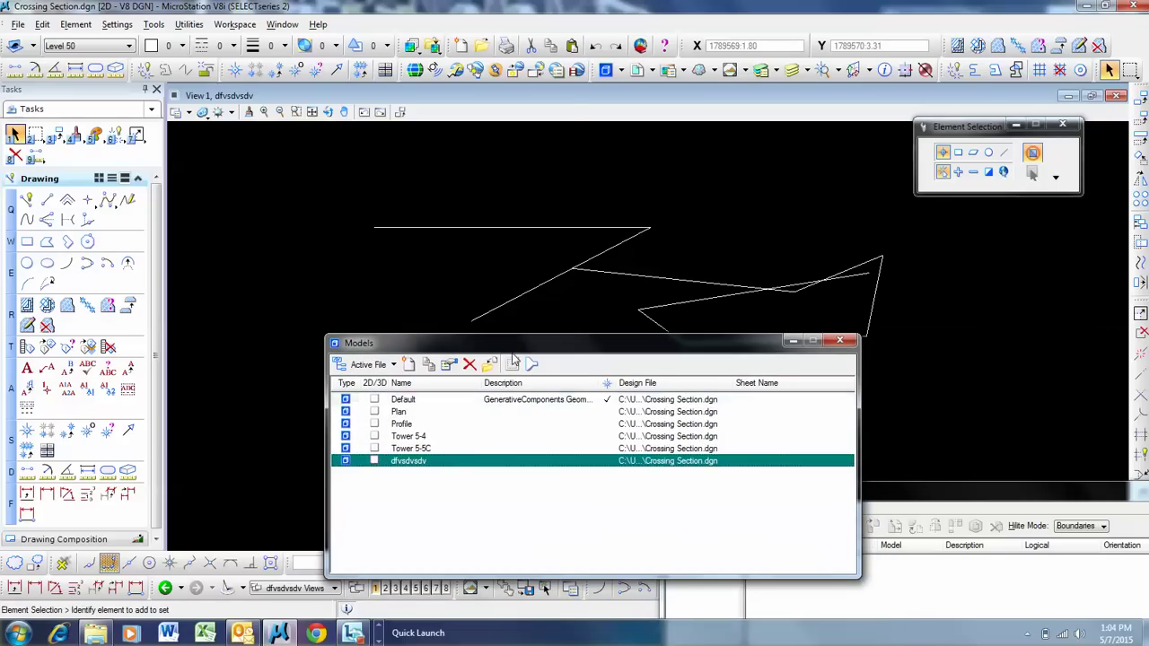
left_click(408, 401)
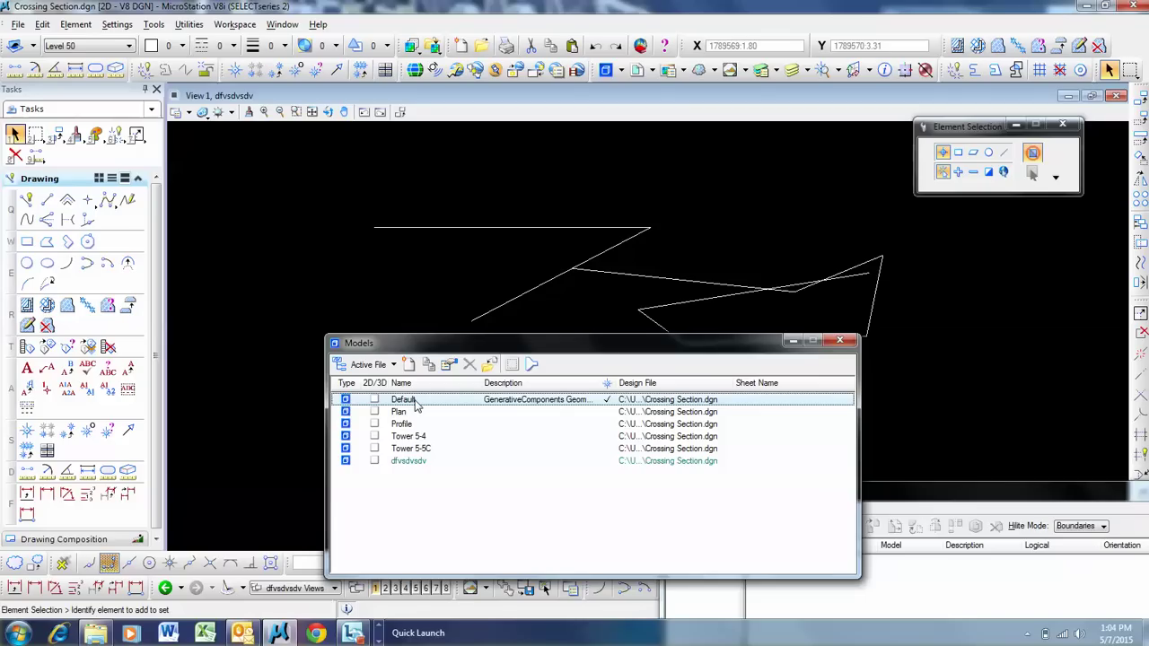
double_click(415, 404)
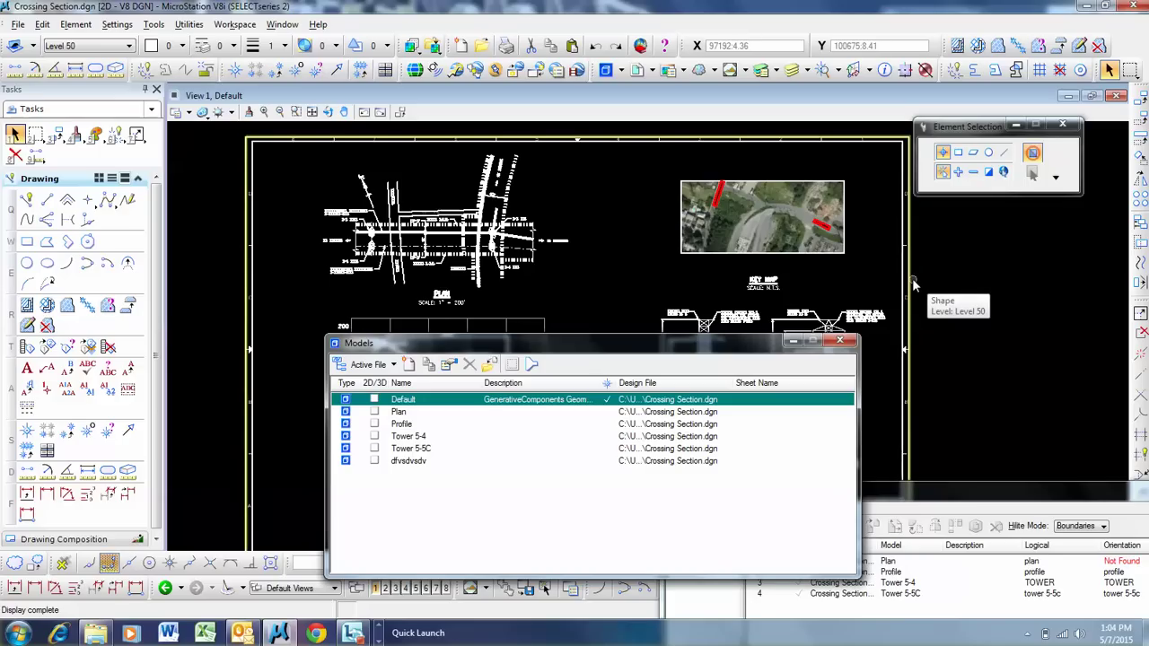
Uncover the References list, choose Crossing Section.dgn as the file for a new reference attachment, and cancel the attachment
left_click_drag(736, 349, 517, 539)
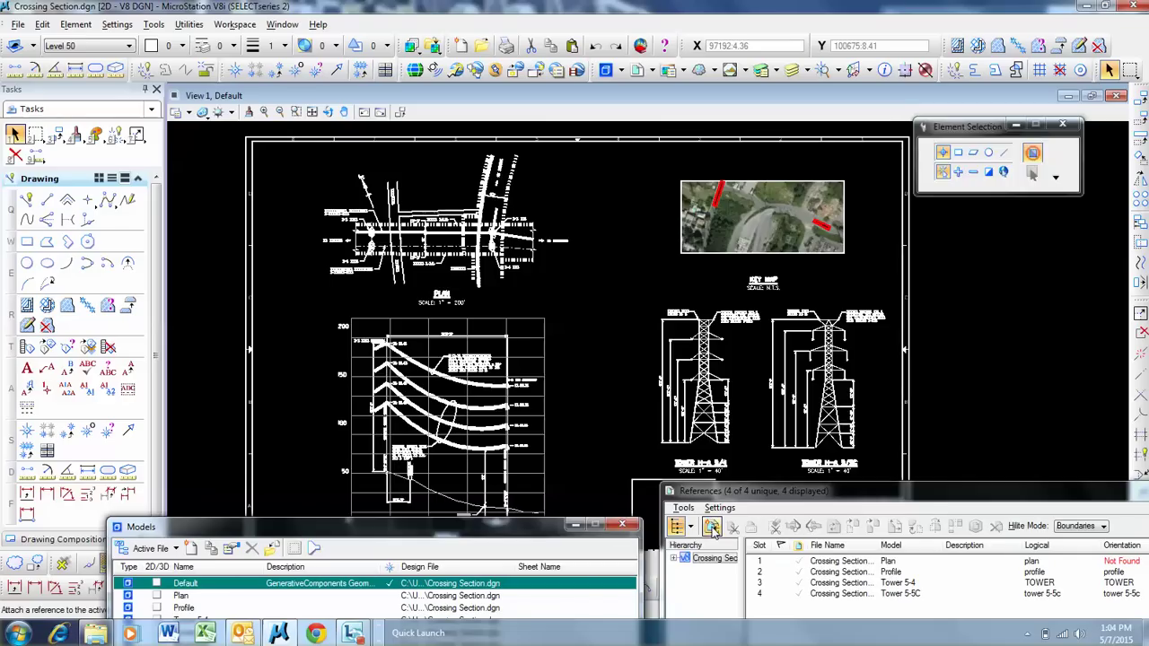
left_click(676, 526)
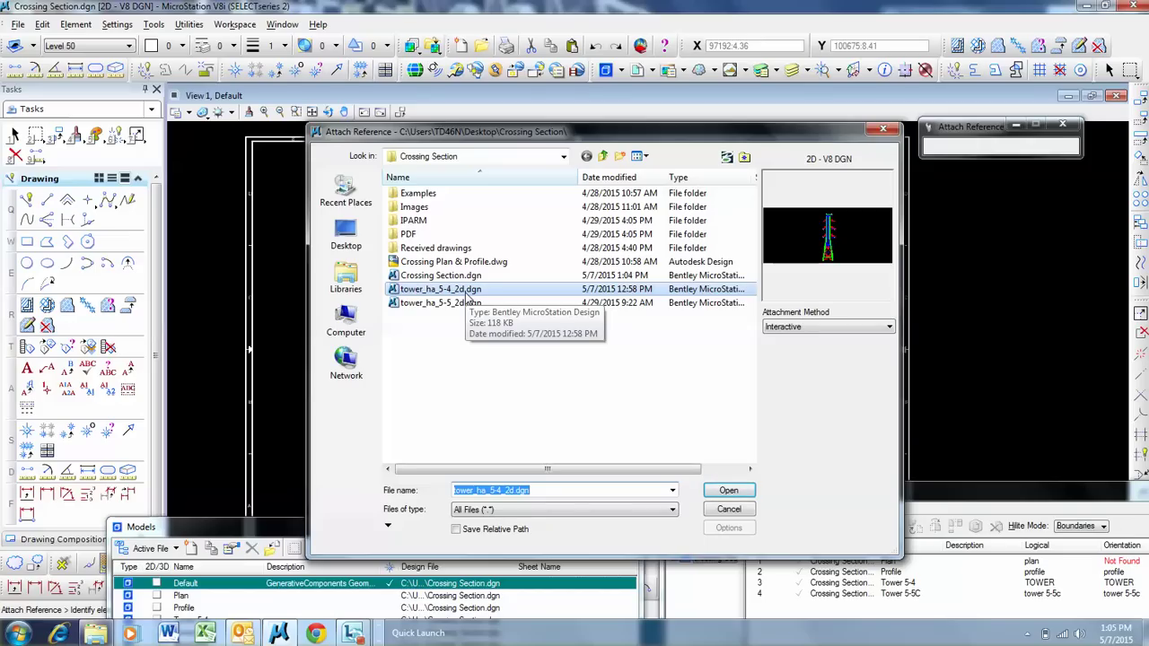
left_click(445, 278)
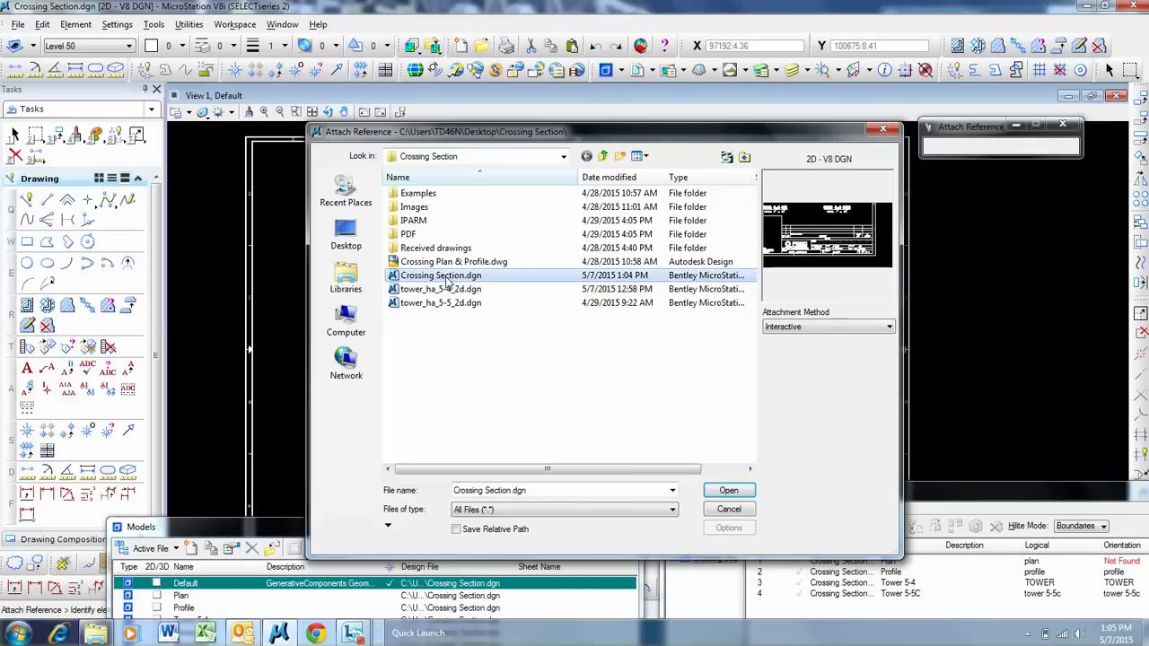
left_click(748, 509)
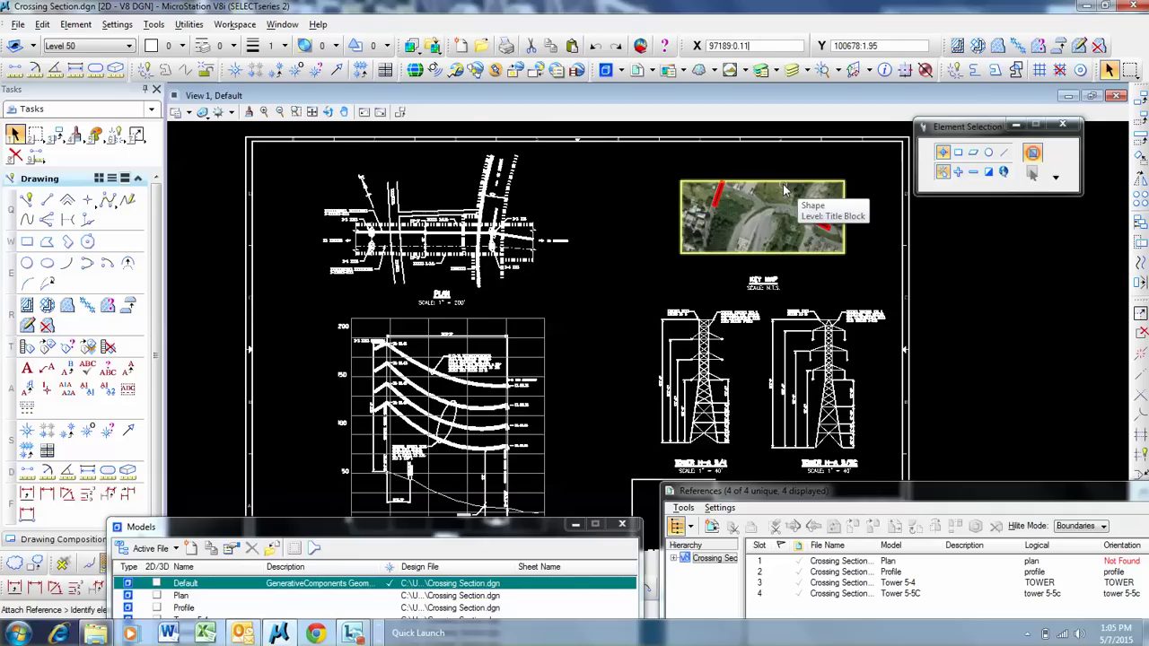
left_click(18, 24)
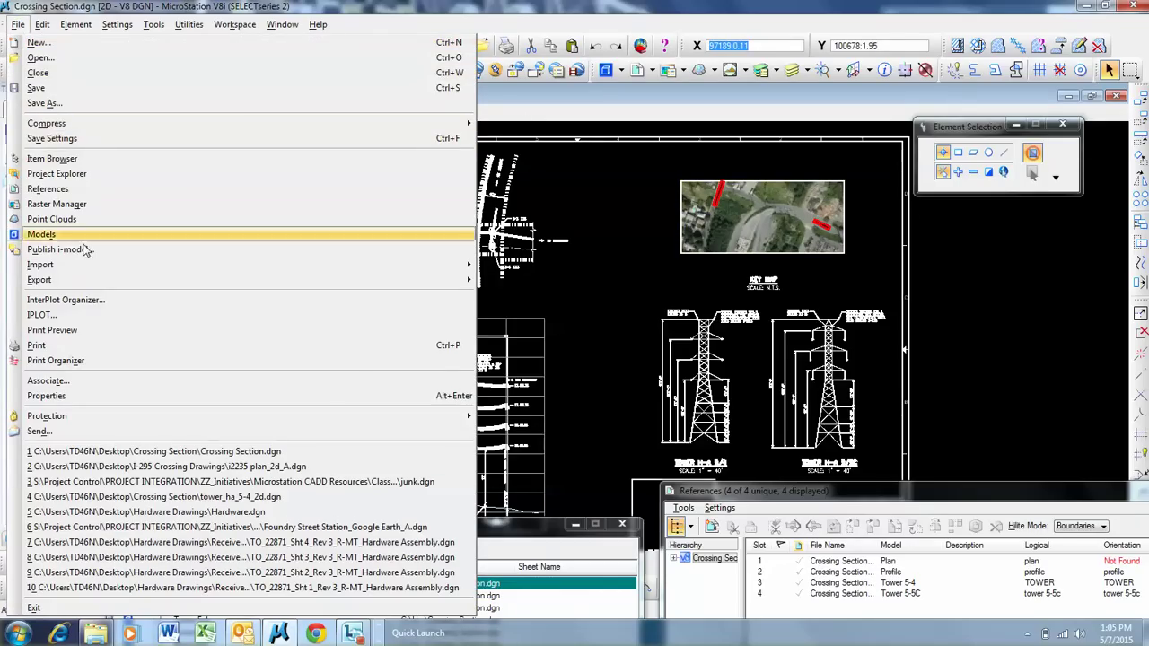
mouse_move(95, 273)
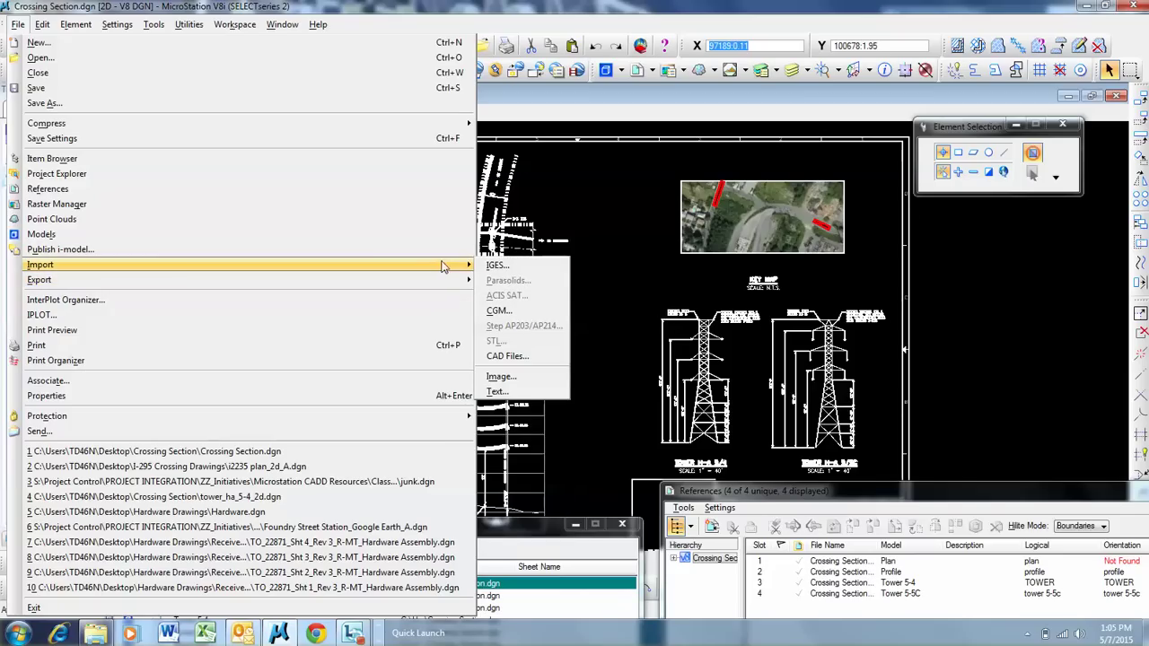
left_click(501, 376)
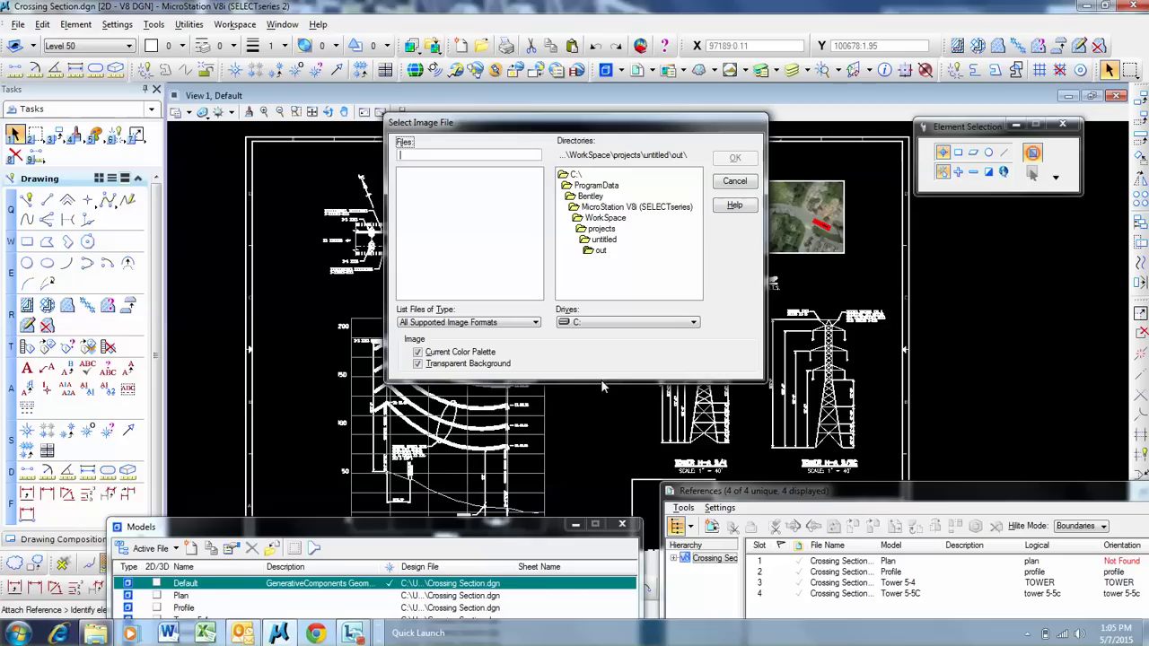
left_click(736, 182)
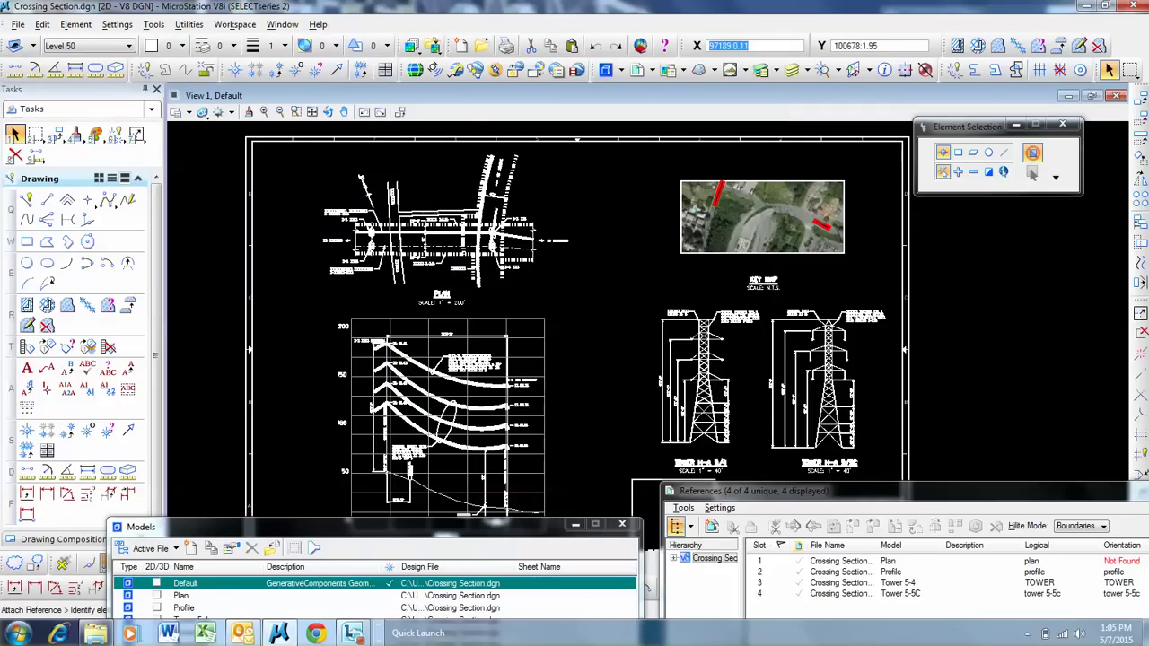
Display the file types available for import into the sheet model
left_click(25, 23)
mouse_move(123, 271)
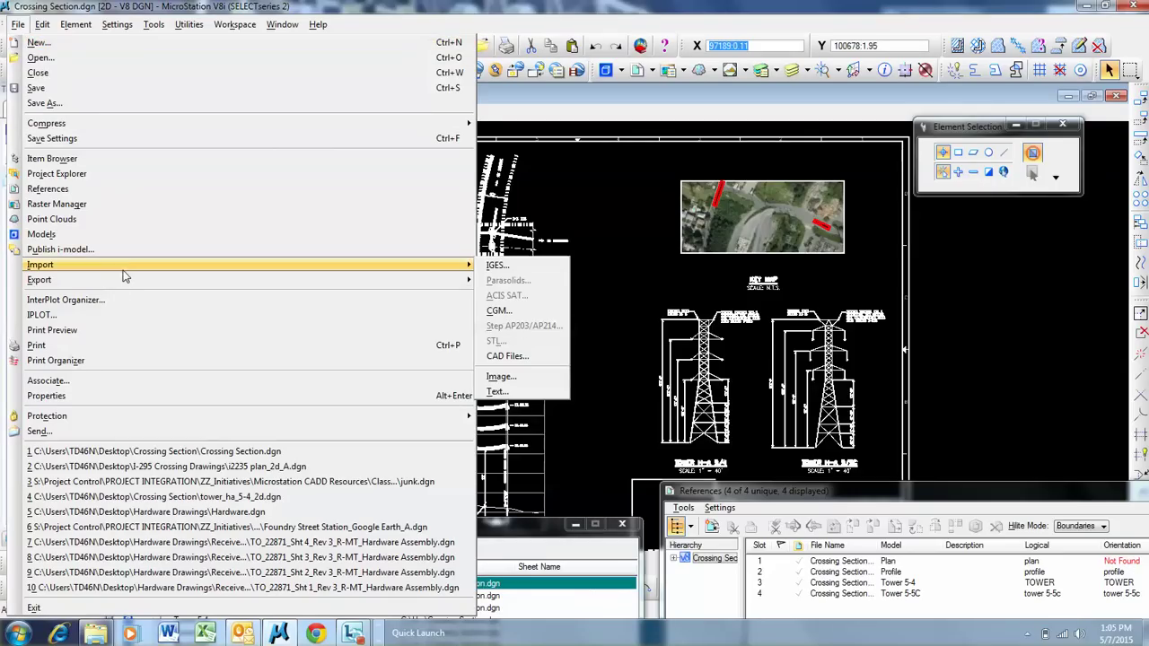